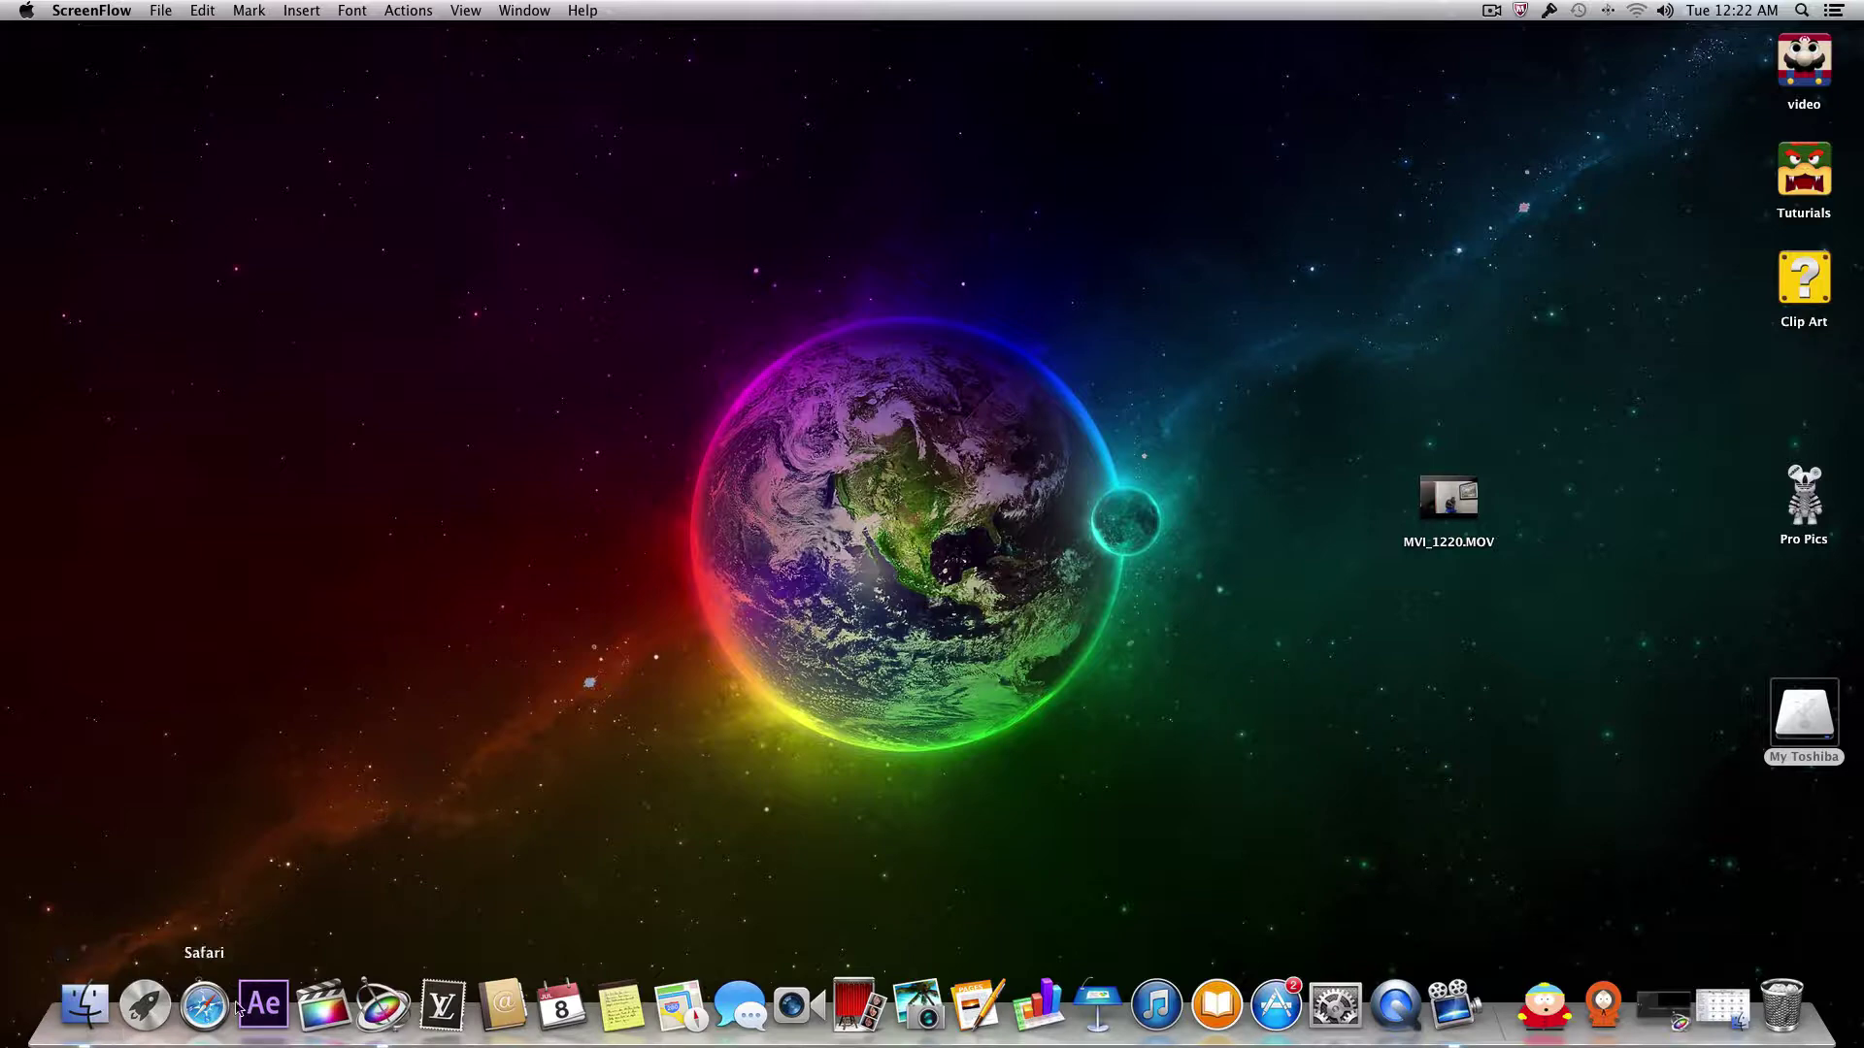
# Step: Switch to Motion and view the general properties of the 1280 x 720, 30 fps project
pyautogui.click(374, 1007)
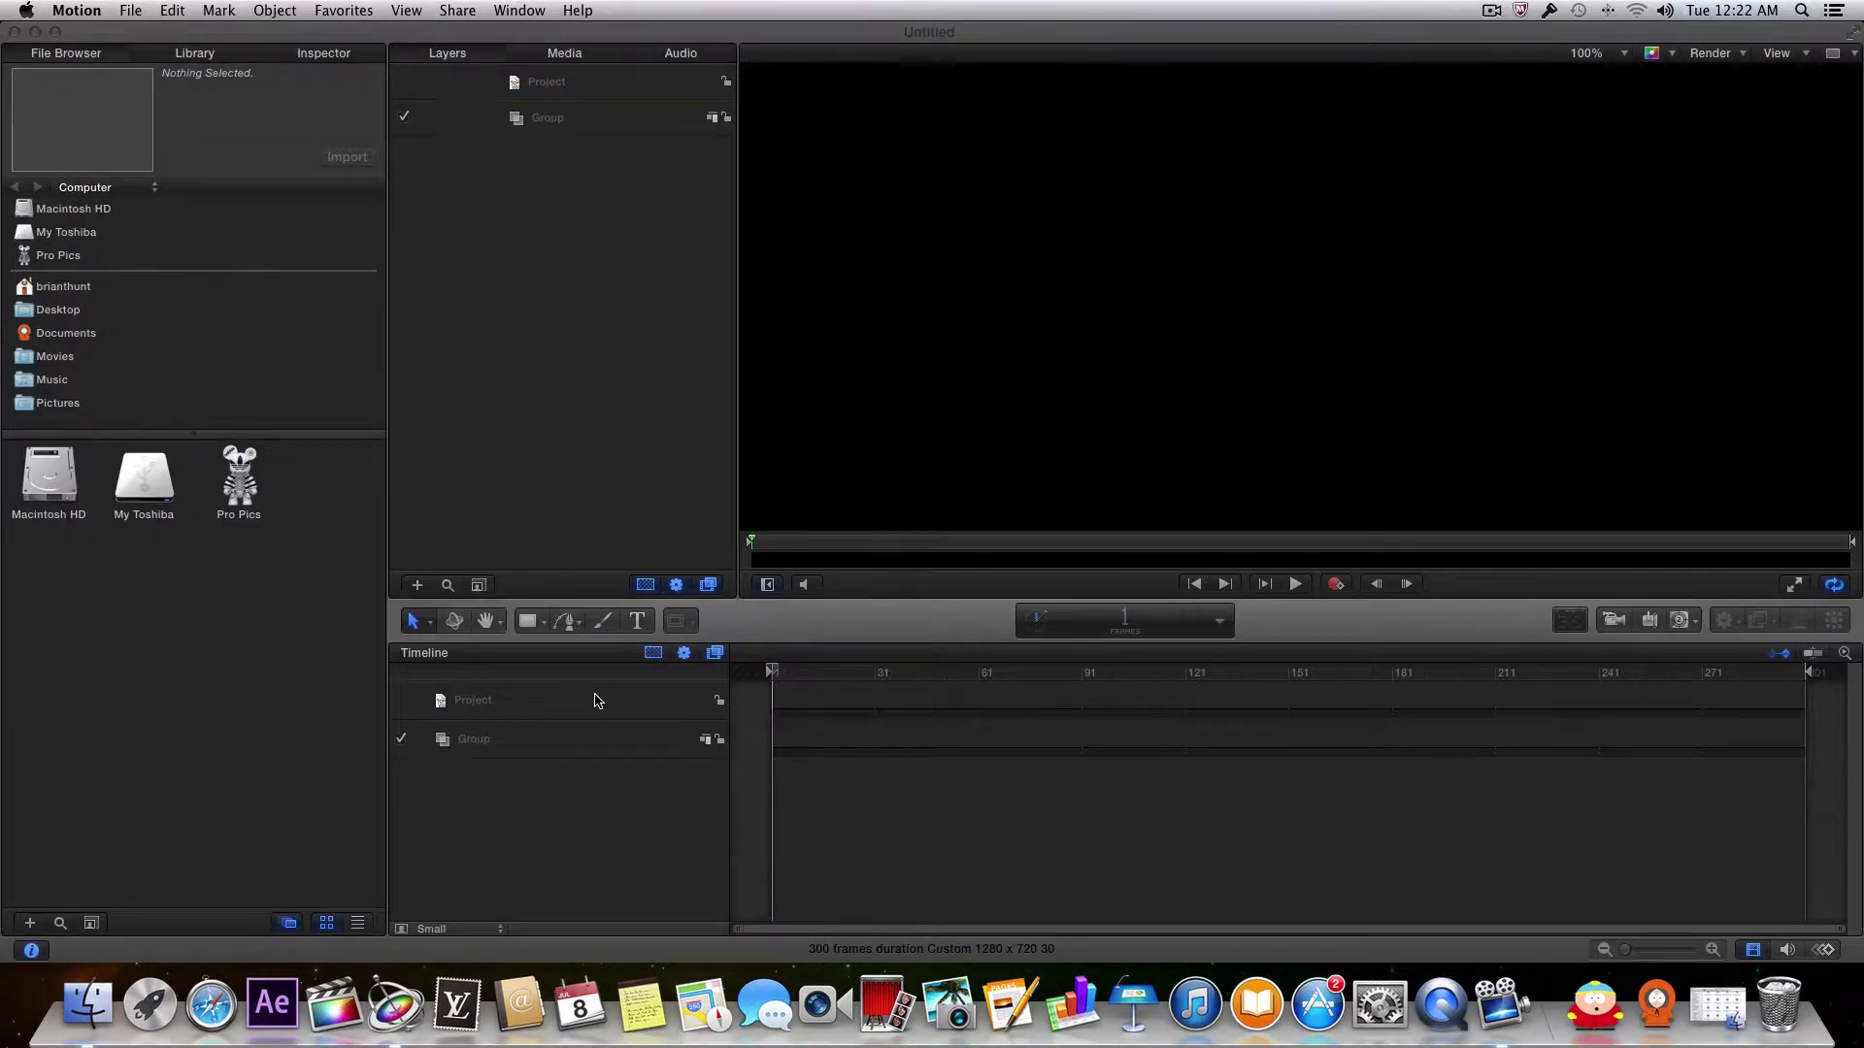
pyautogui.click(566, 94)
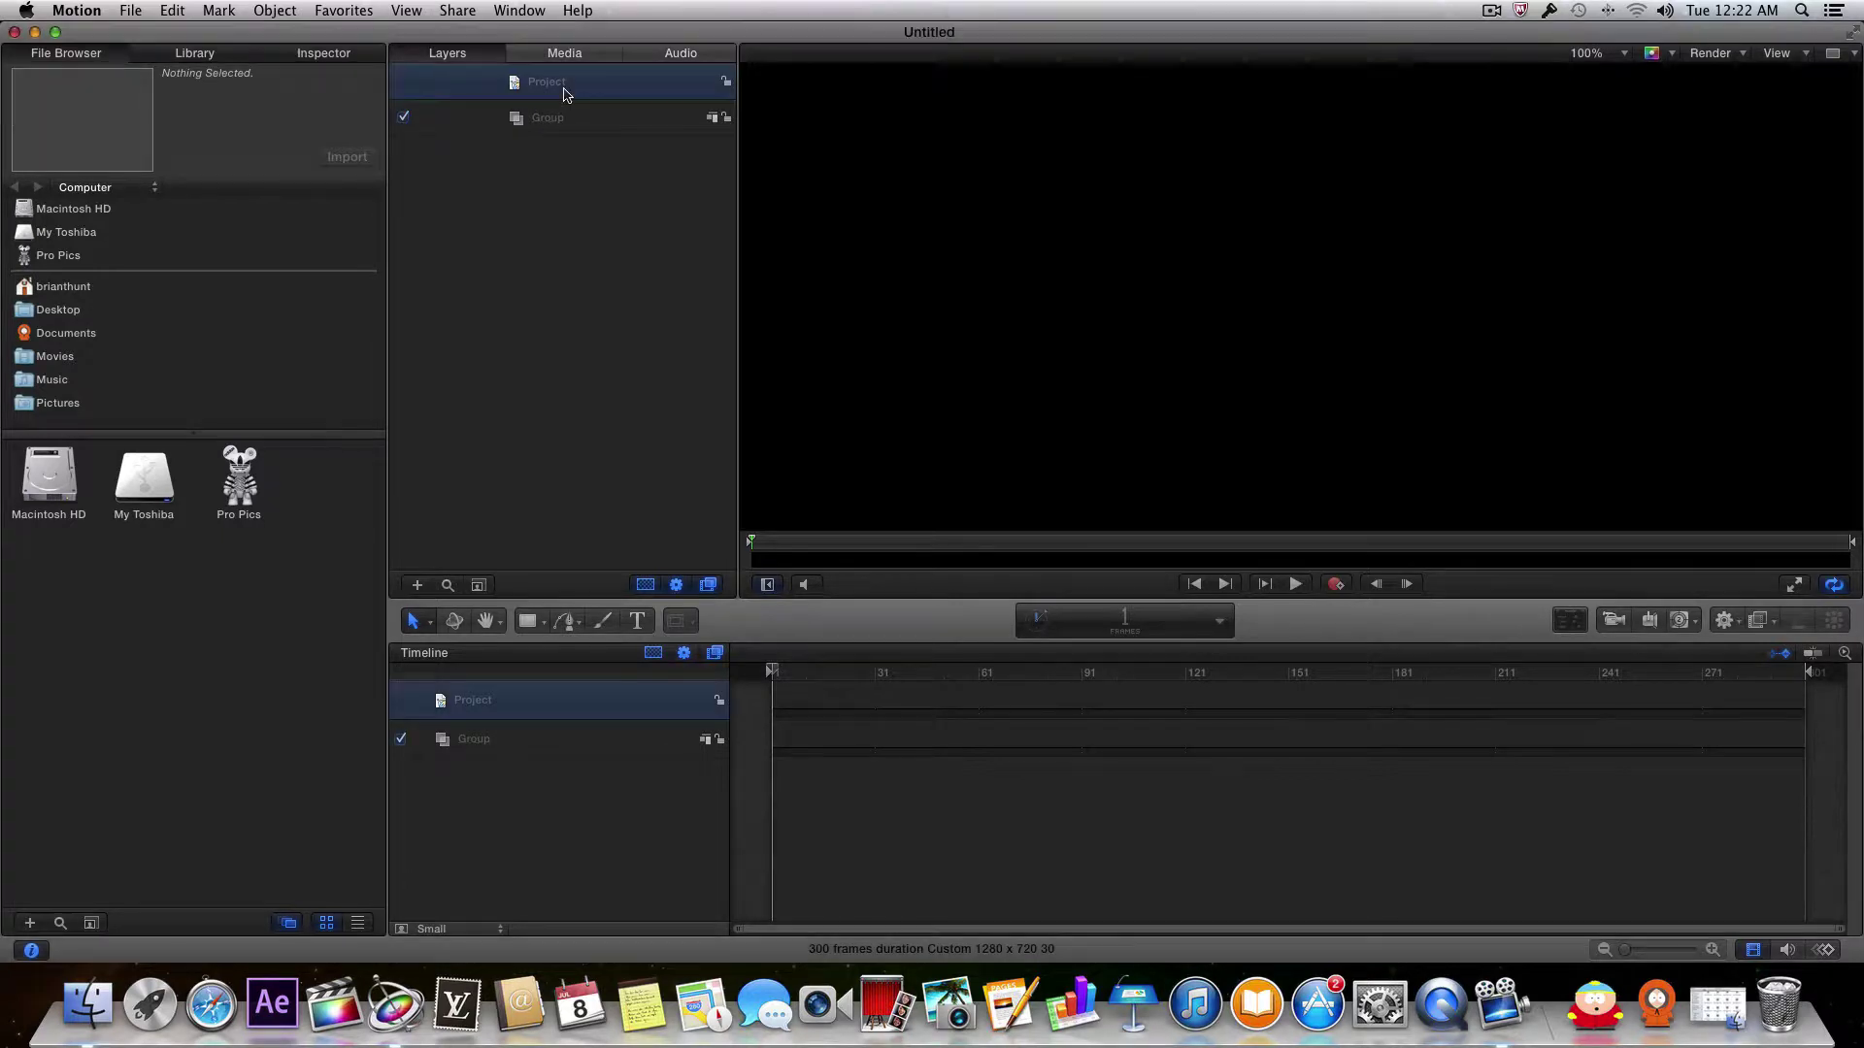
pyautogui.click(334, 54)
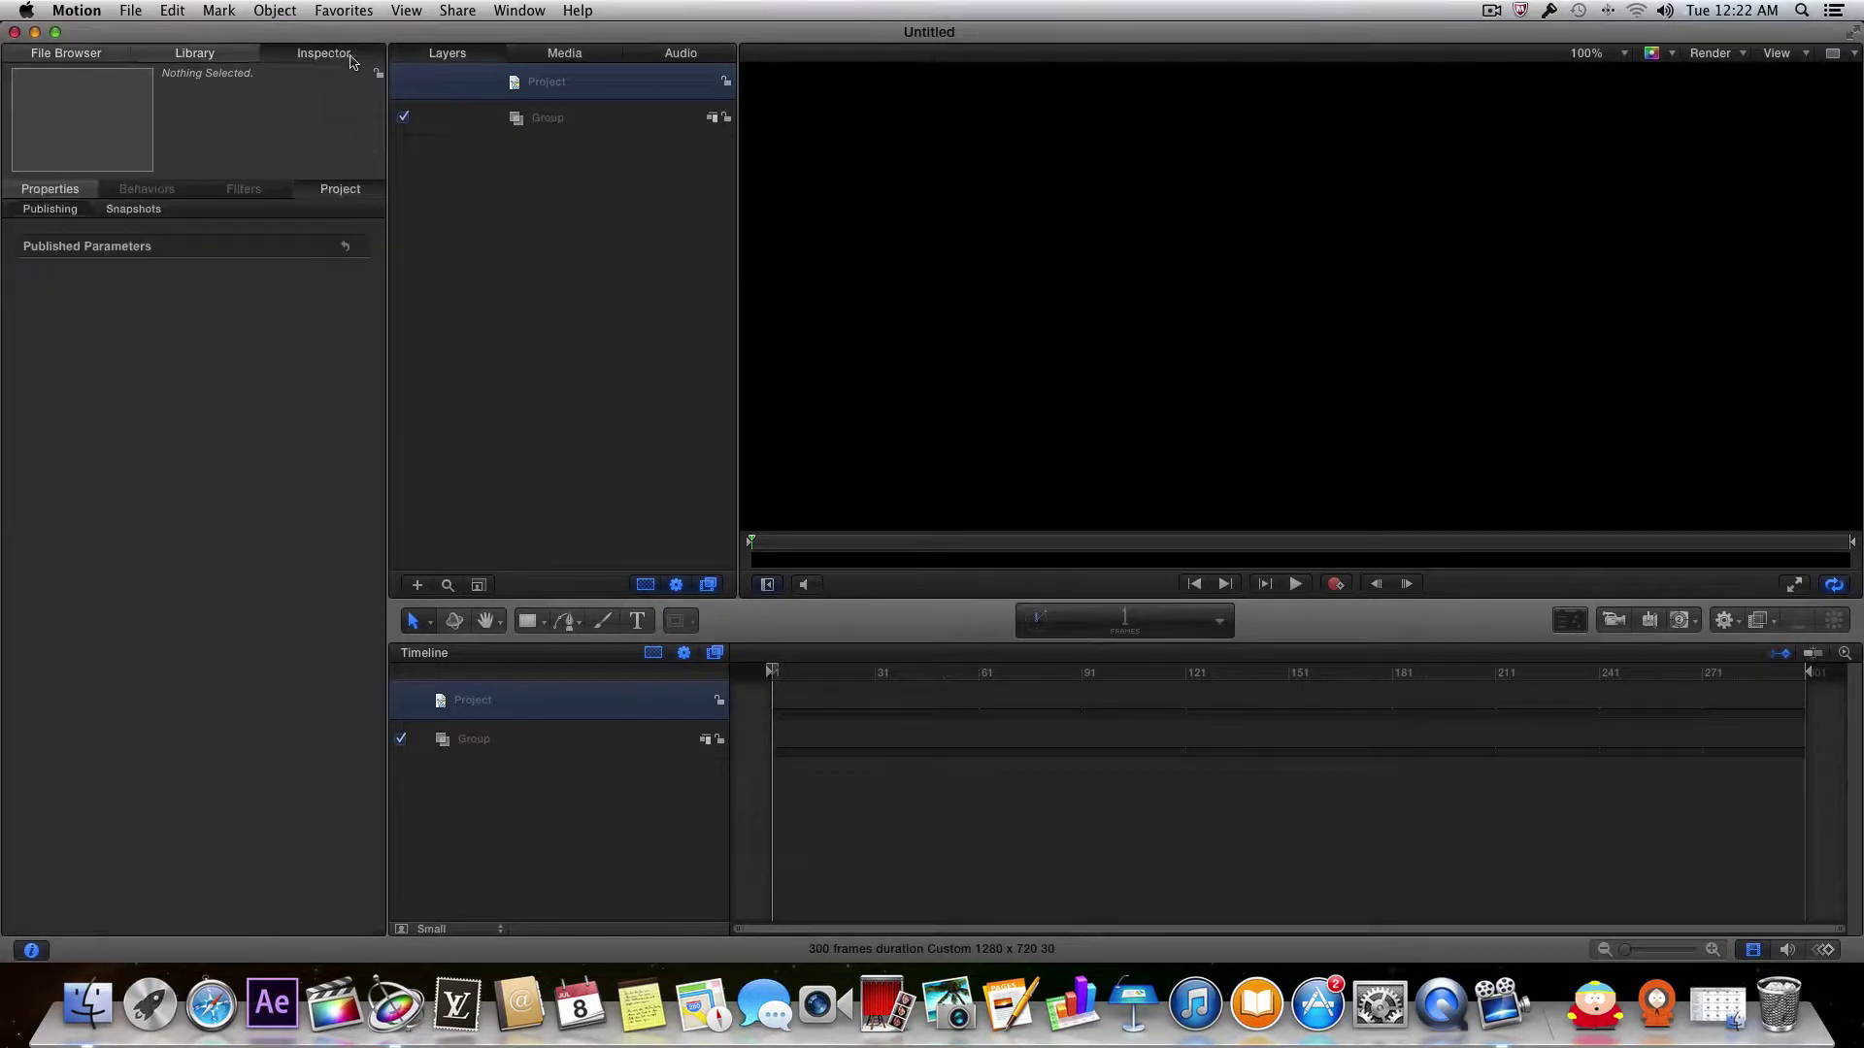
pyautogui.click(76, 188)
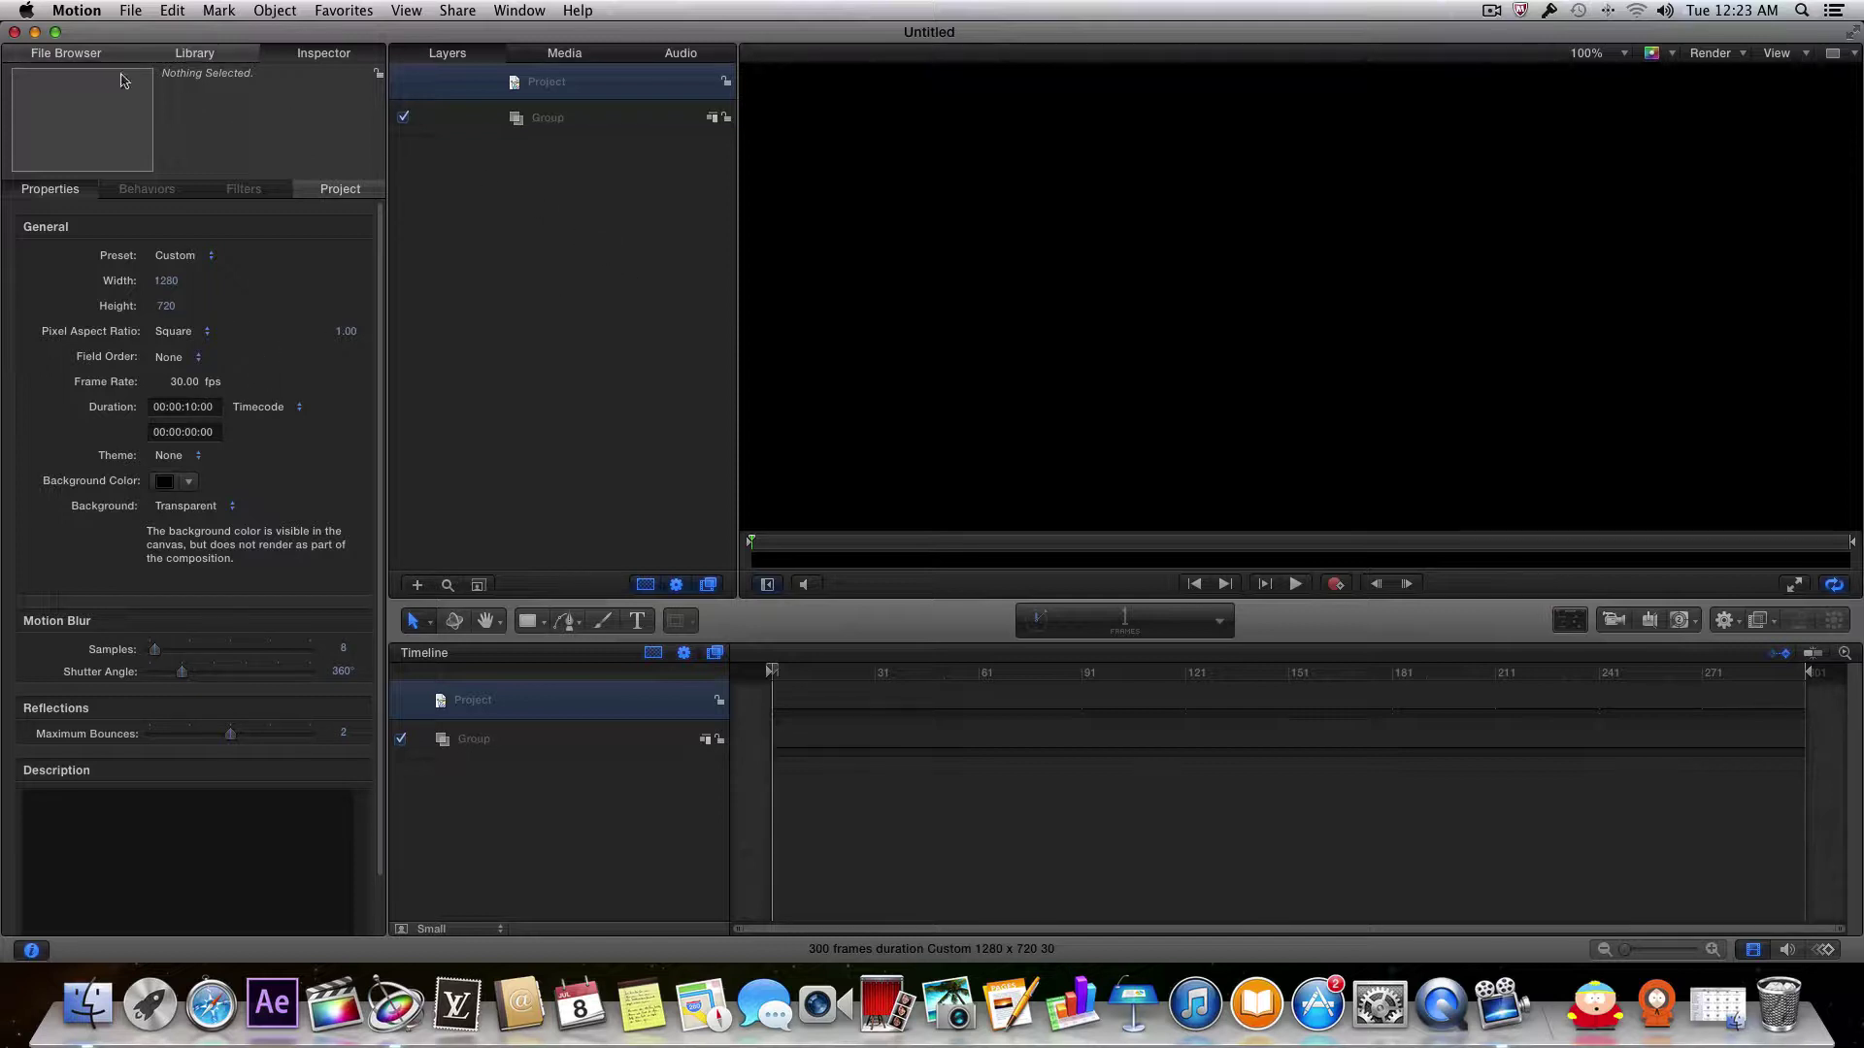
# Step: Import MVI_1220.MOV from the desktop into the project's layers, then return the Motion window to its full-screen position
pyautogui.click(35, 32)
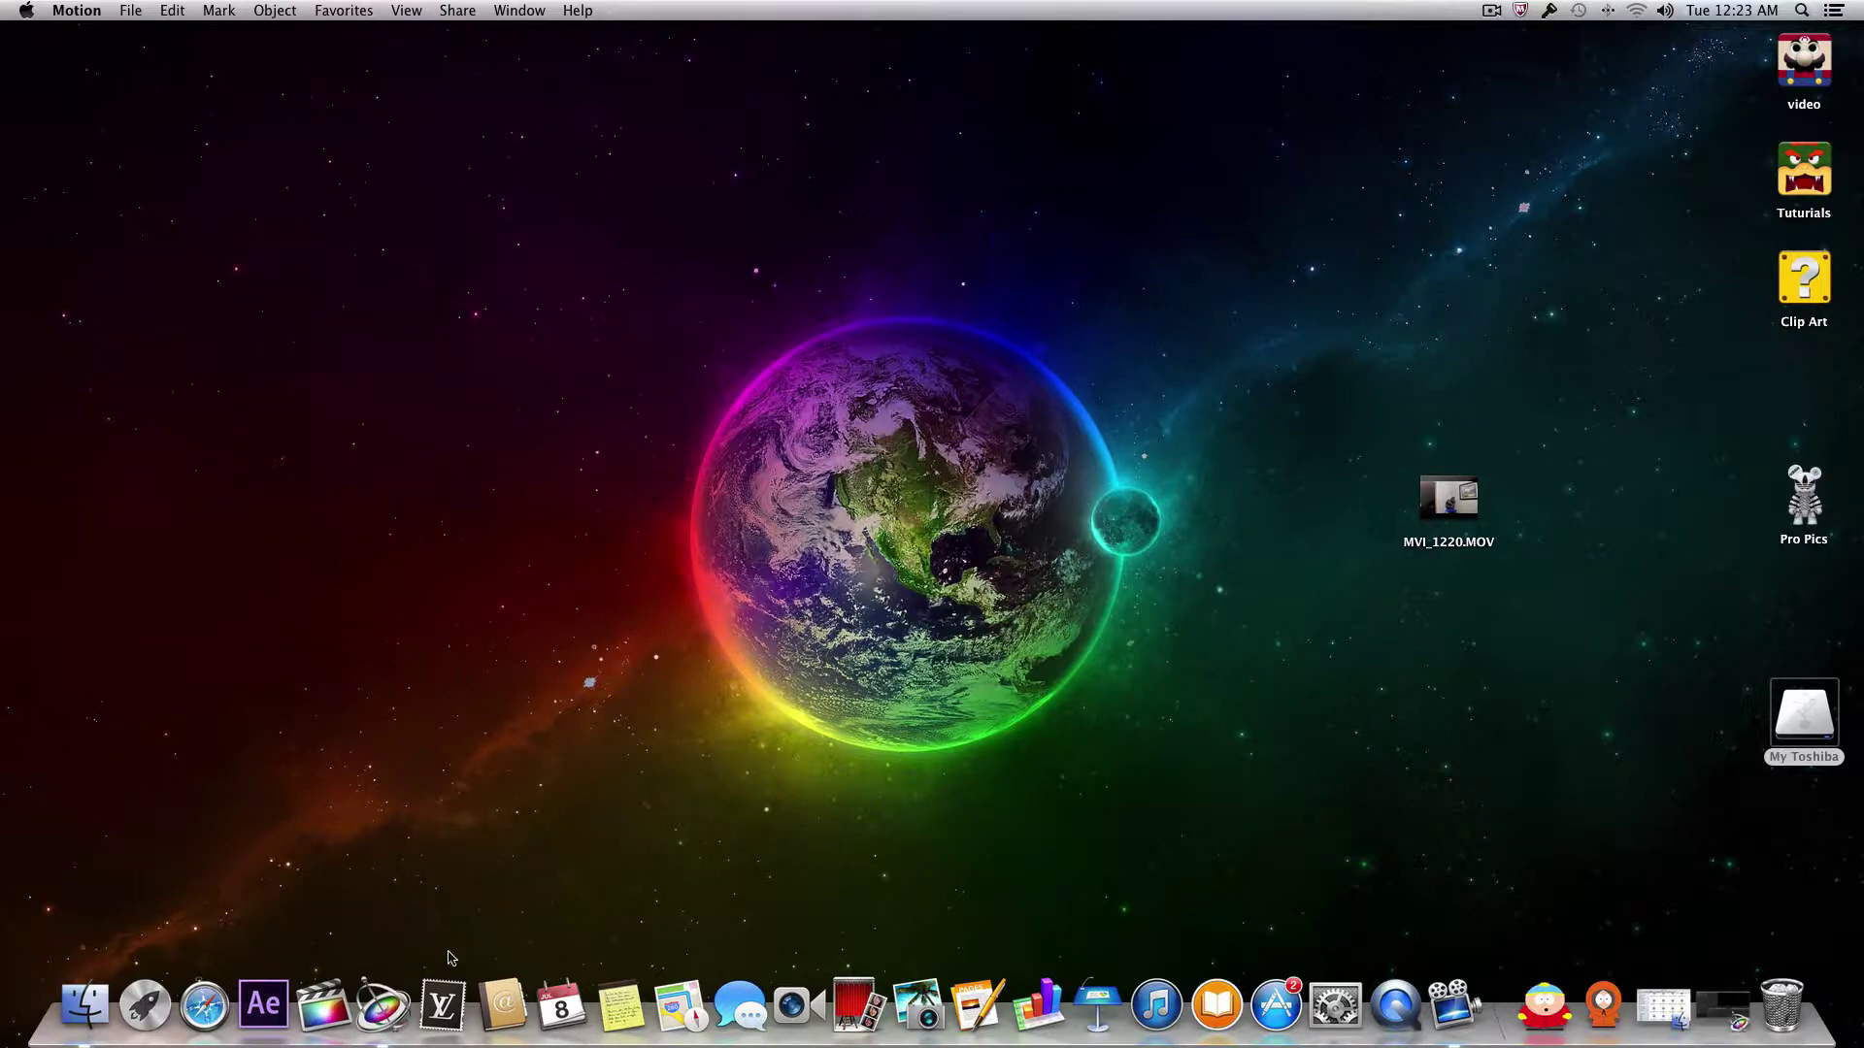
pyautogui.click(385, 1000)
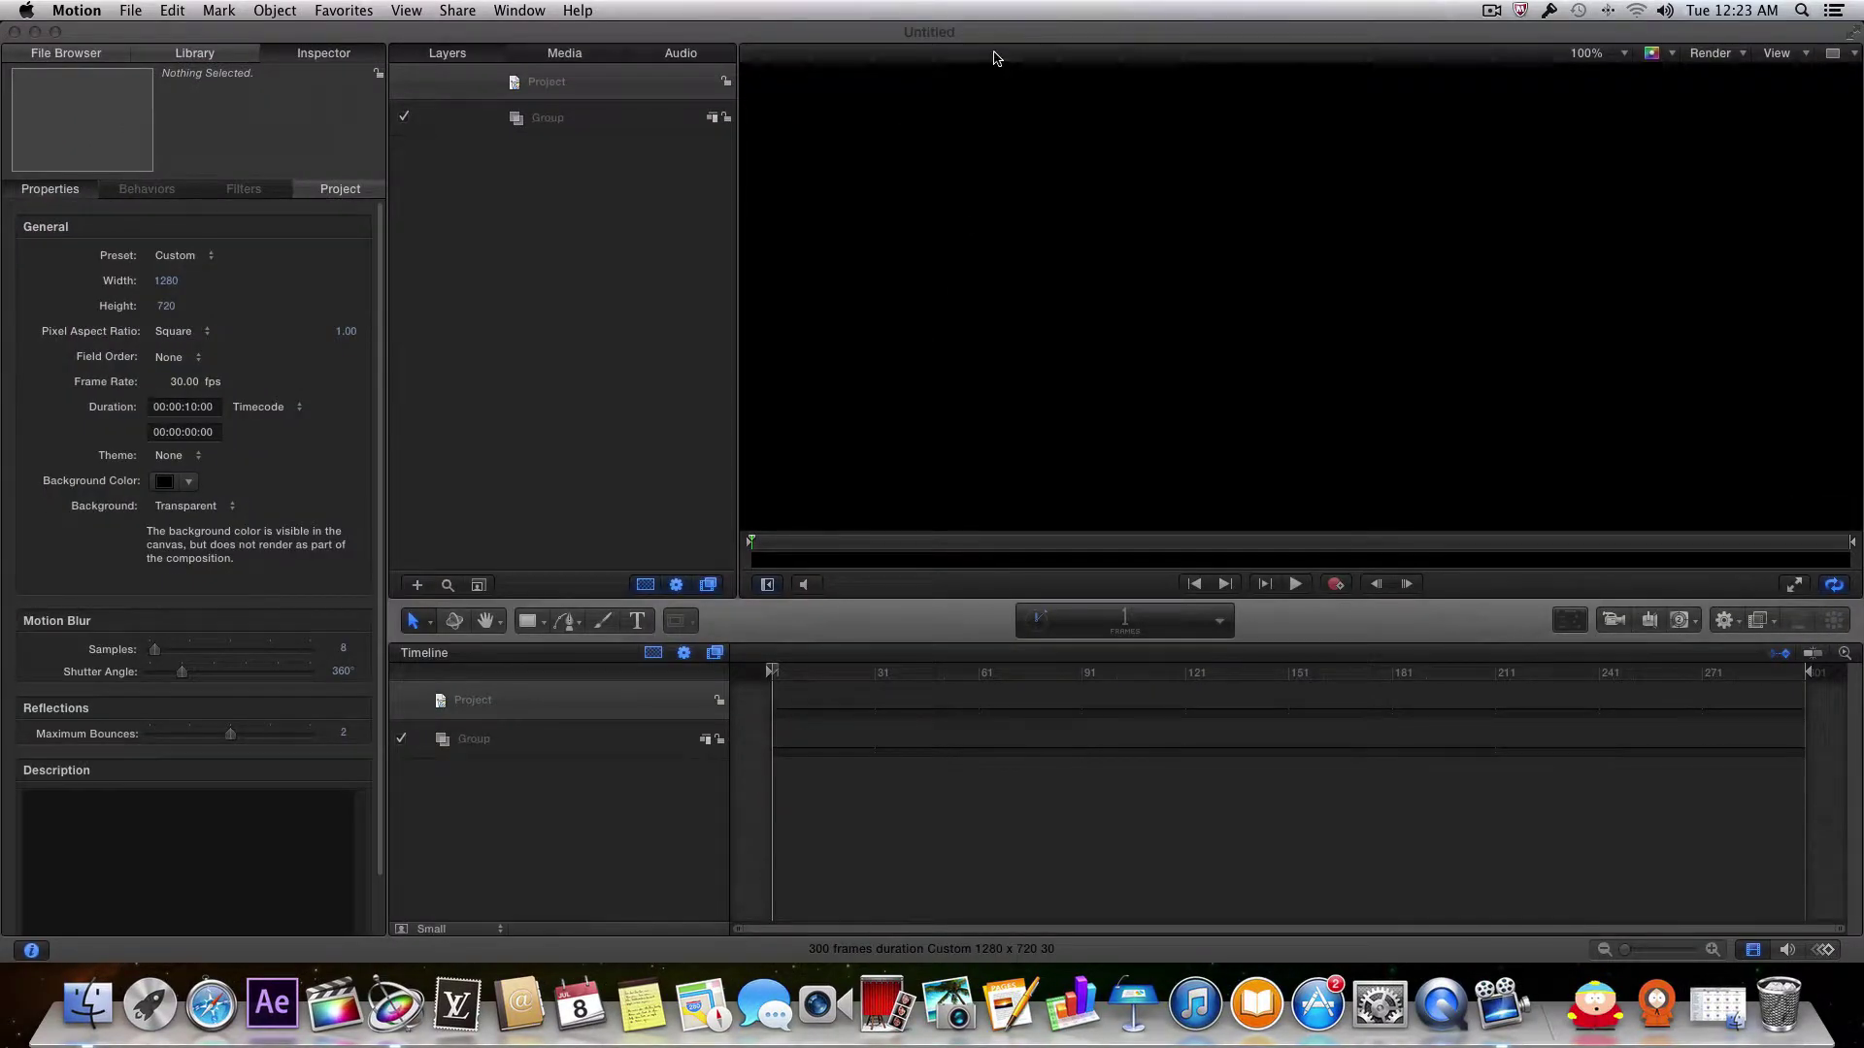
pyautogui.moveTo(994, 40); pyautogui.dragTo(1125, 589)
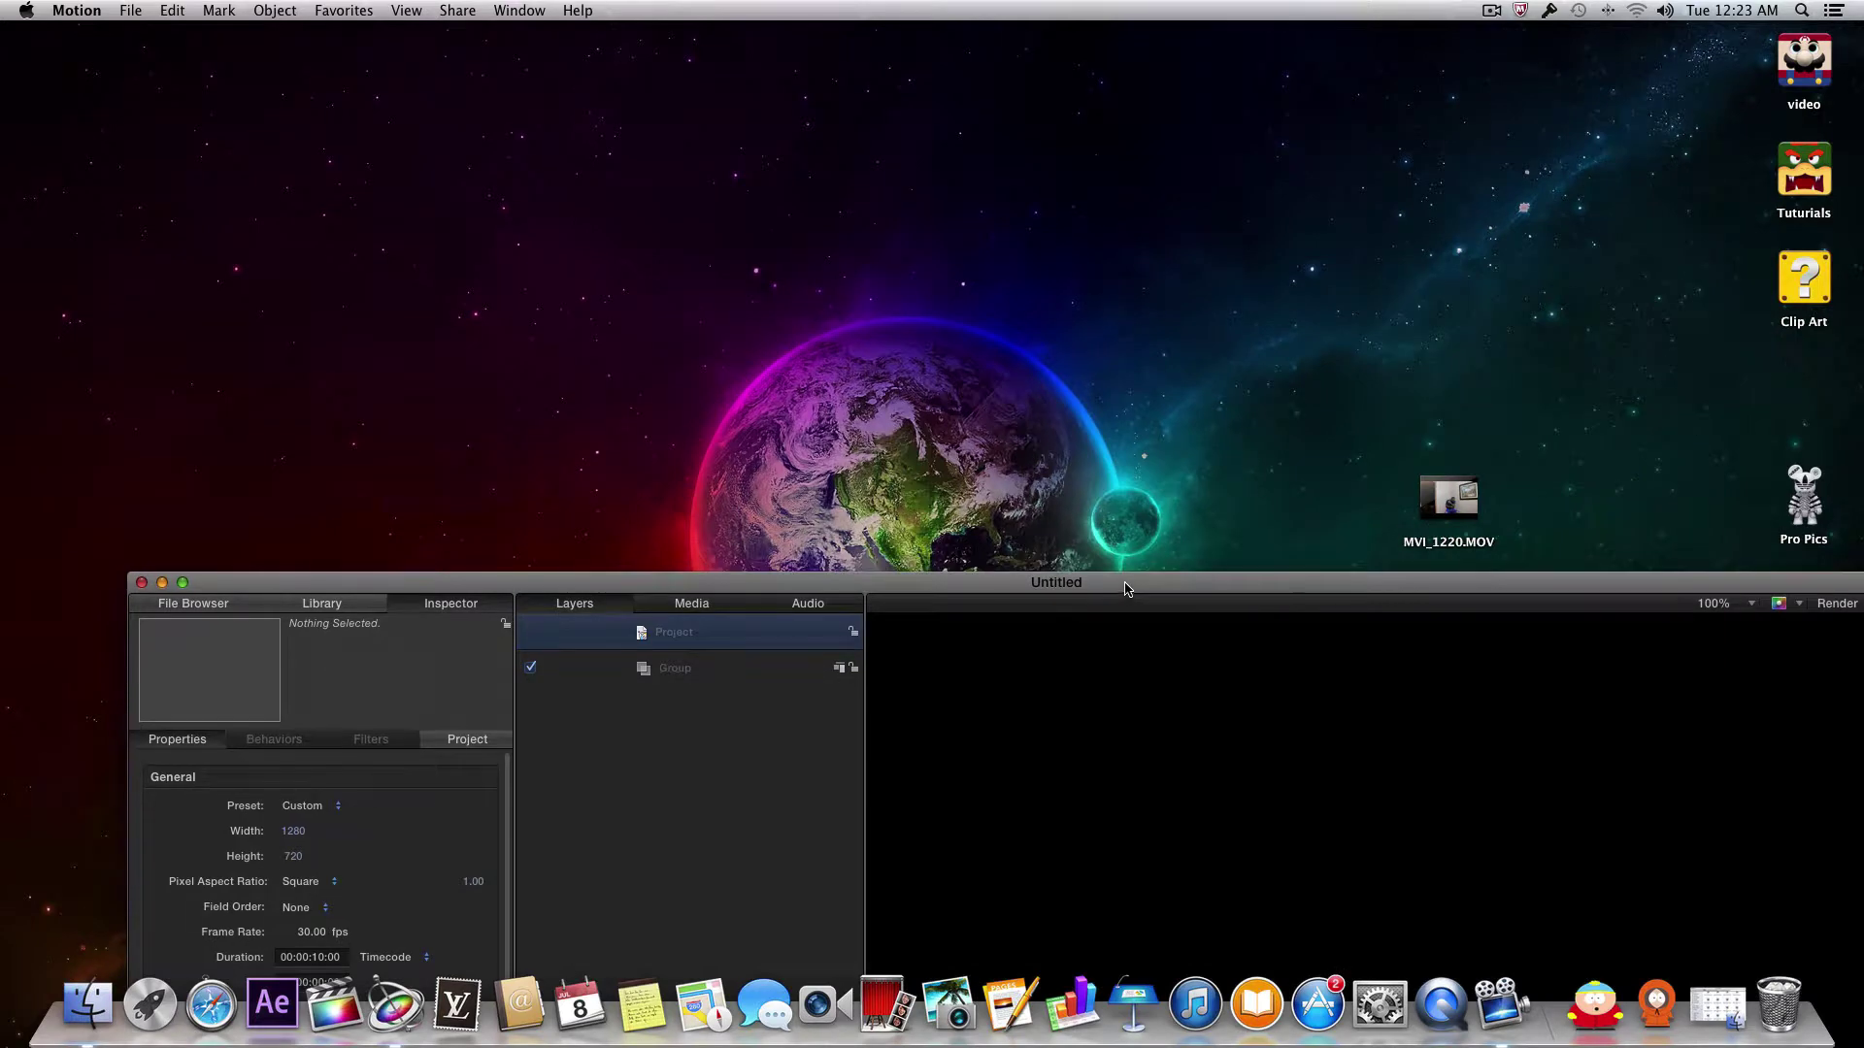
pyautogui.moveTo(1473, 520); pyautogui.dragTo(691, 763)
pyautogui.moveTo(913, 590); pyautogui.dragTo(800, 41)
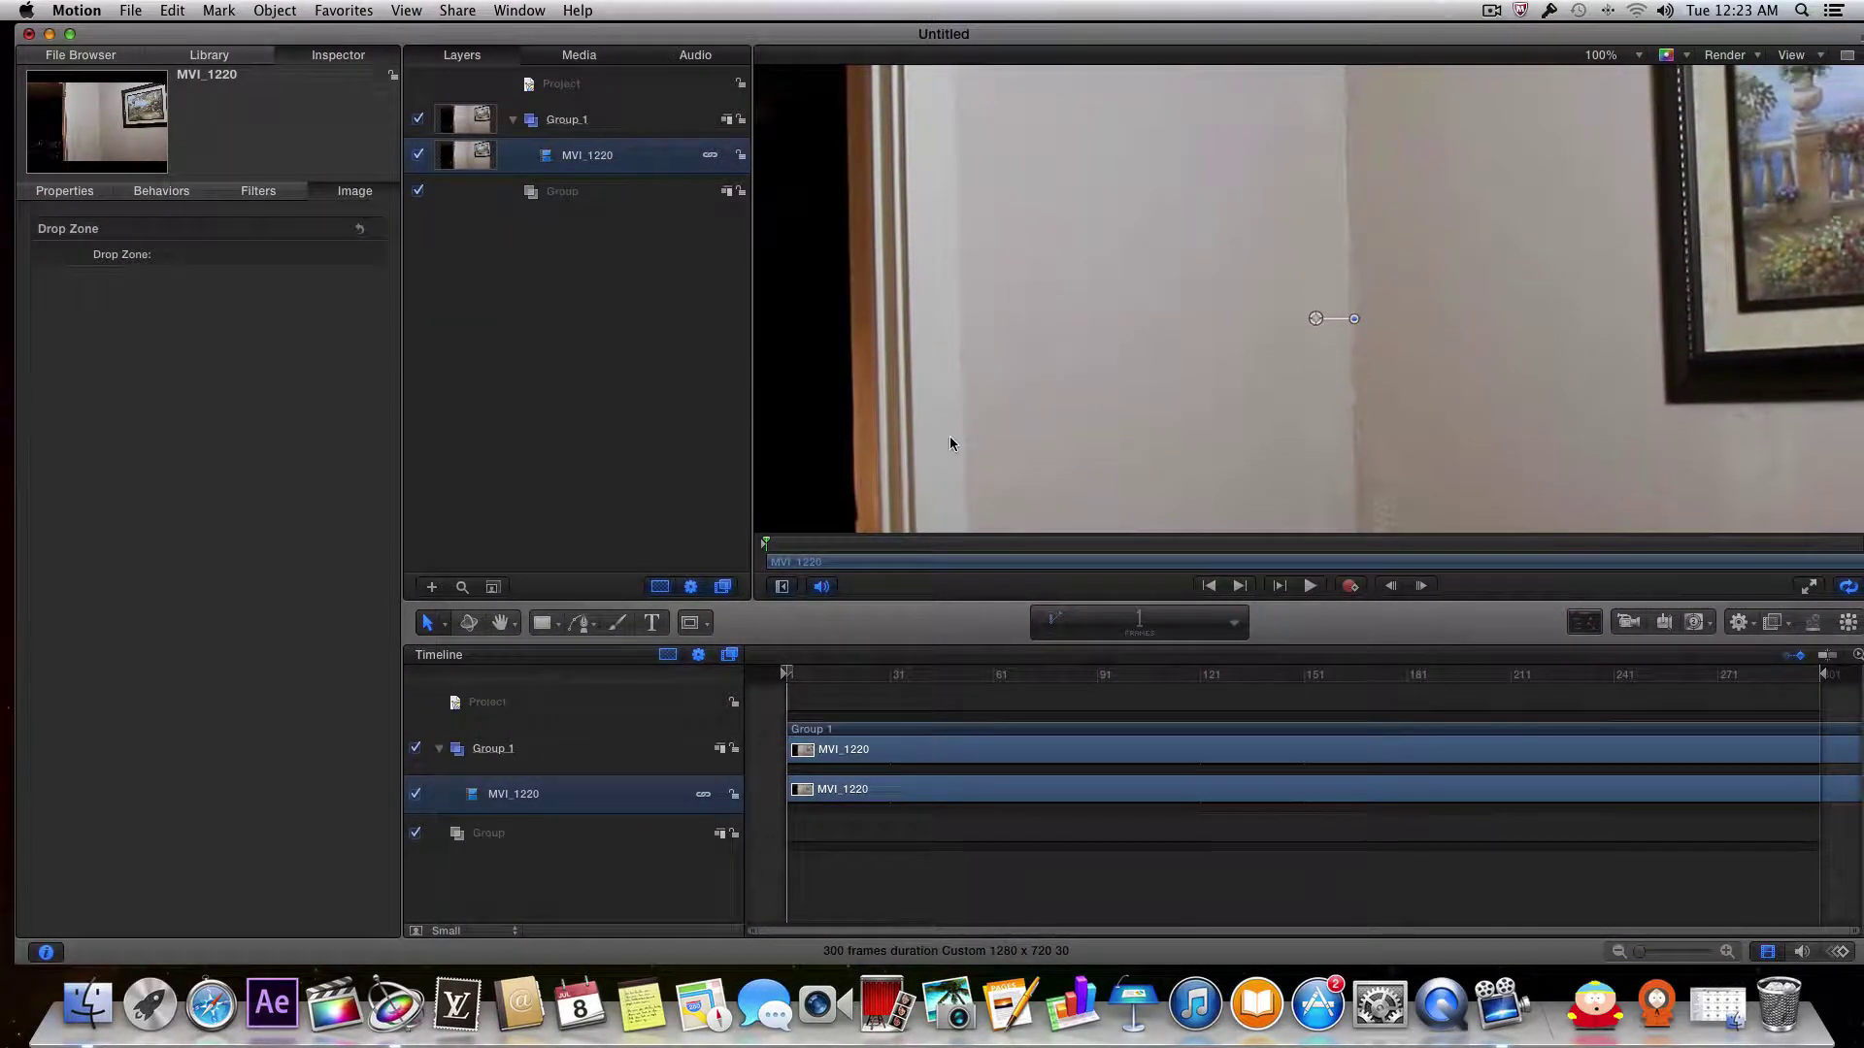
pyautogui.moveTo(1266, 43); pyautogui.dragTo(1250, 40)
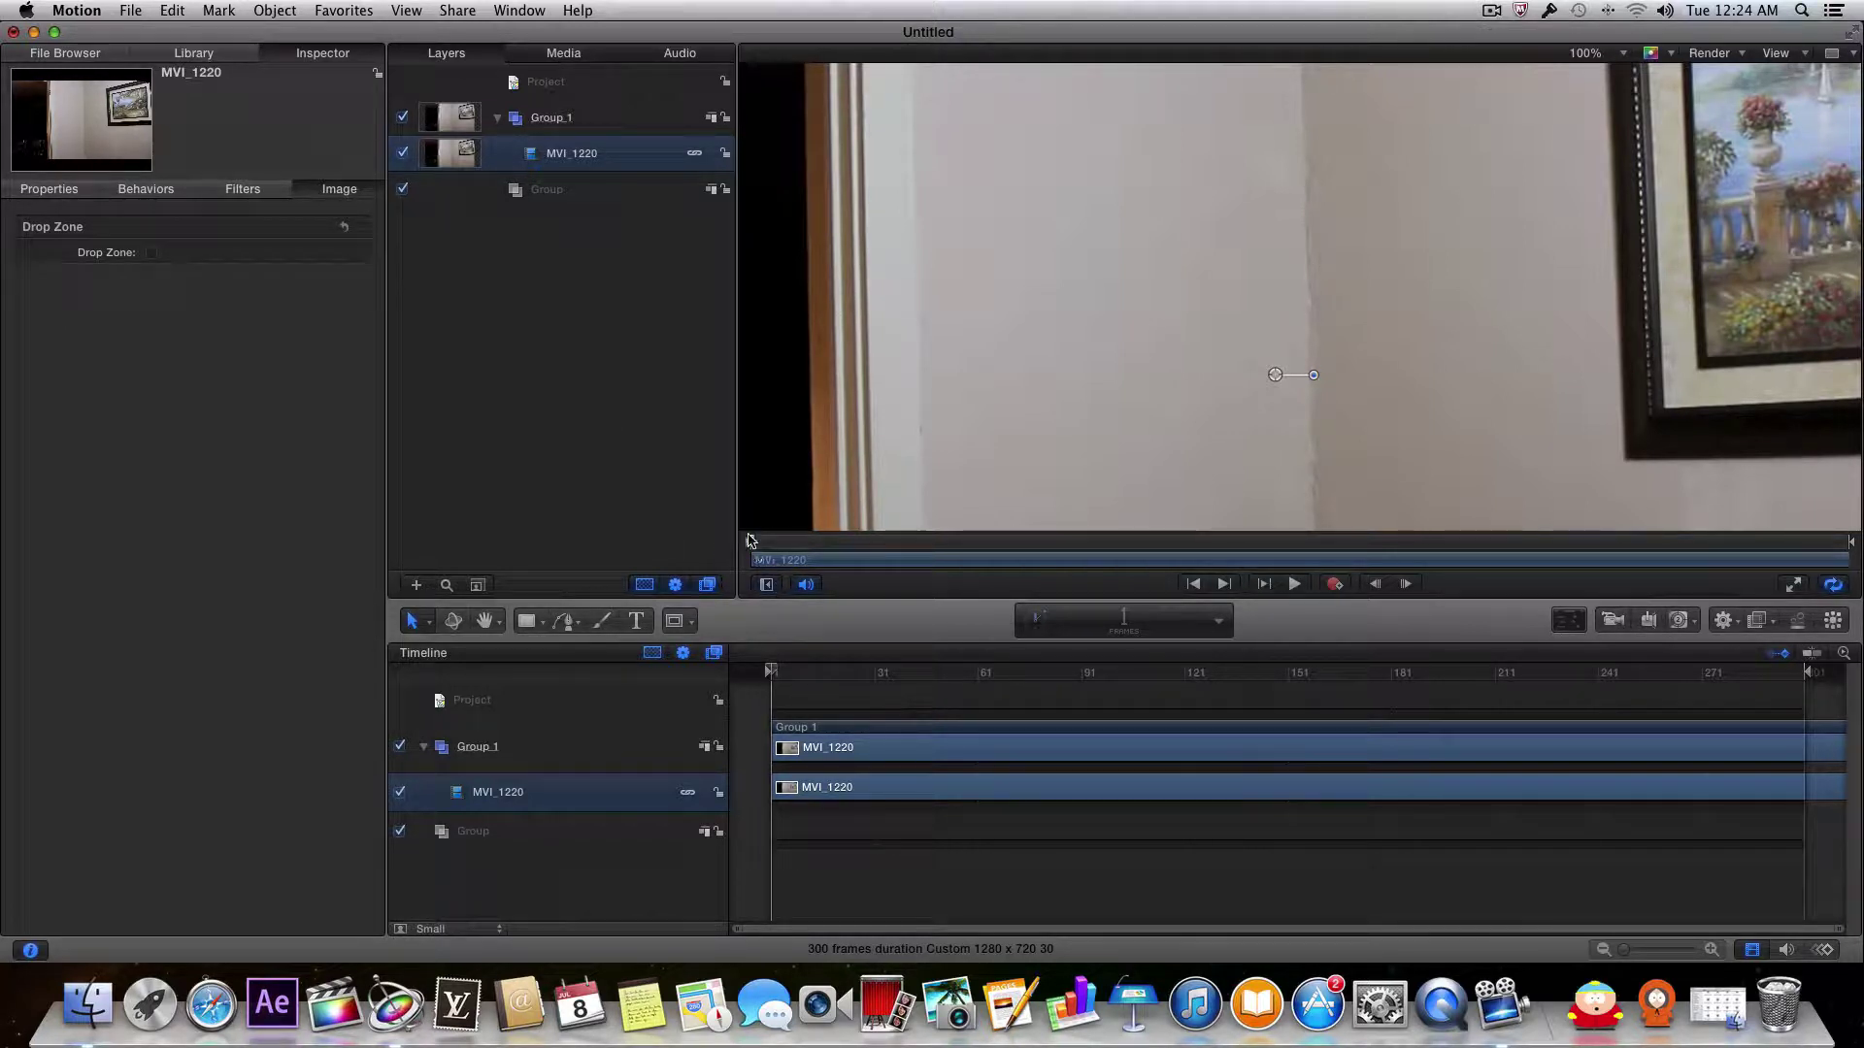
# Step: Trim the start of the MVI_1220 clip to frame 183, where the man is standing, and scrub ahead to frame 295
pyautogui.moveTo(752, 542); pyautogui.dragTo(1412, 539)
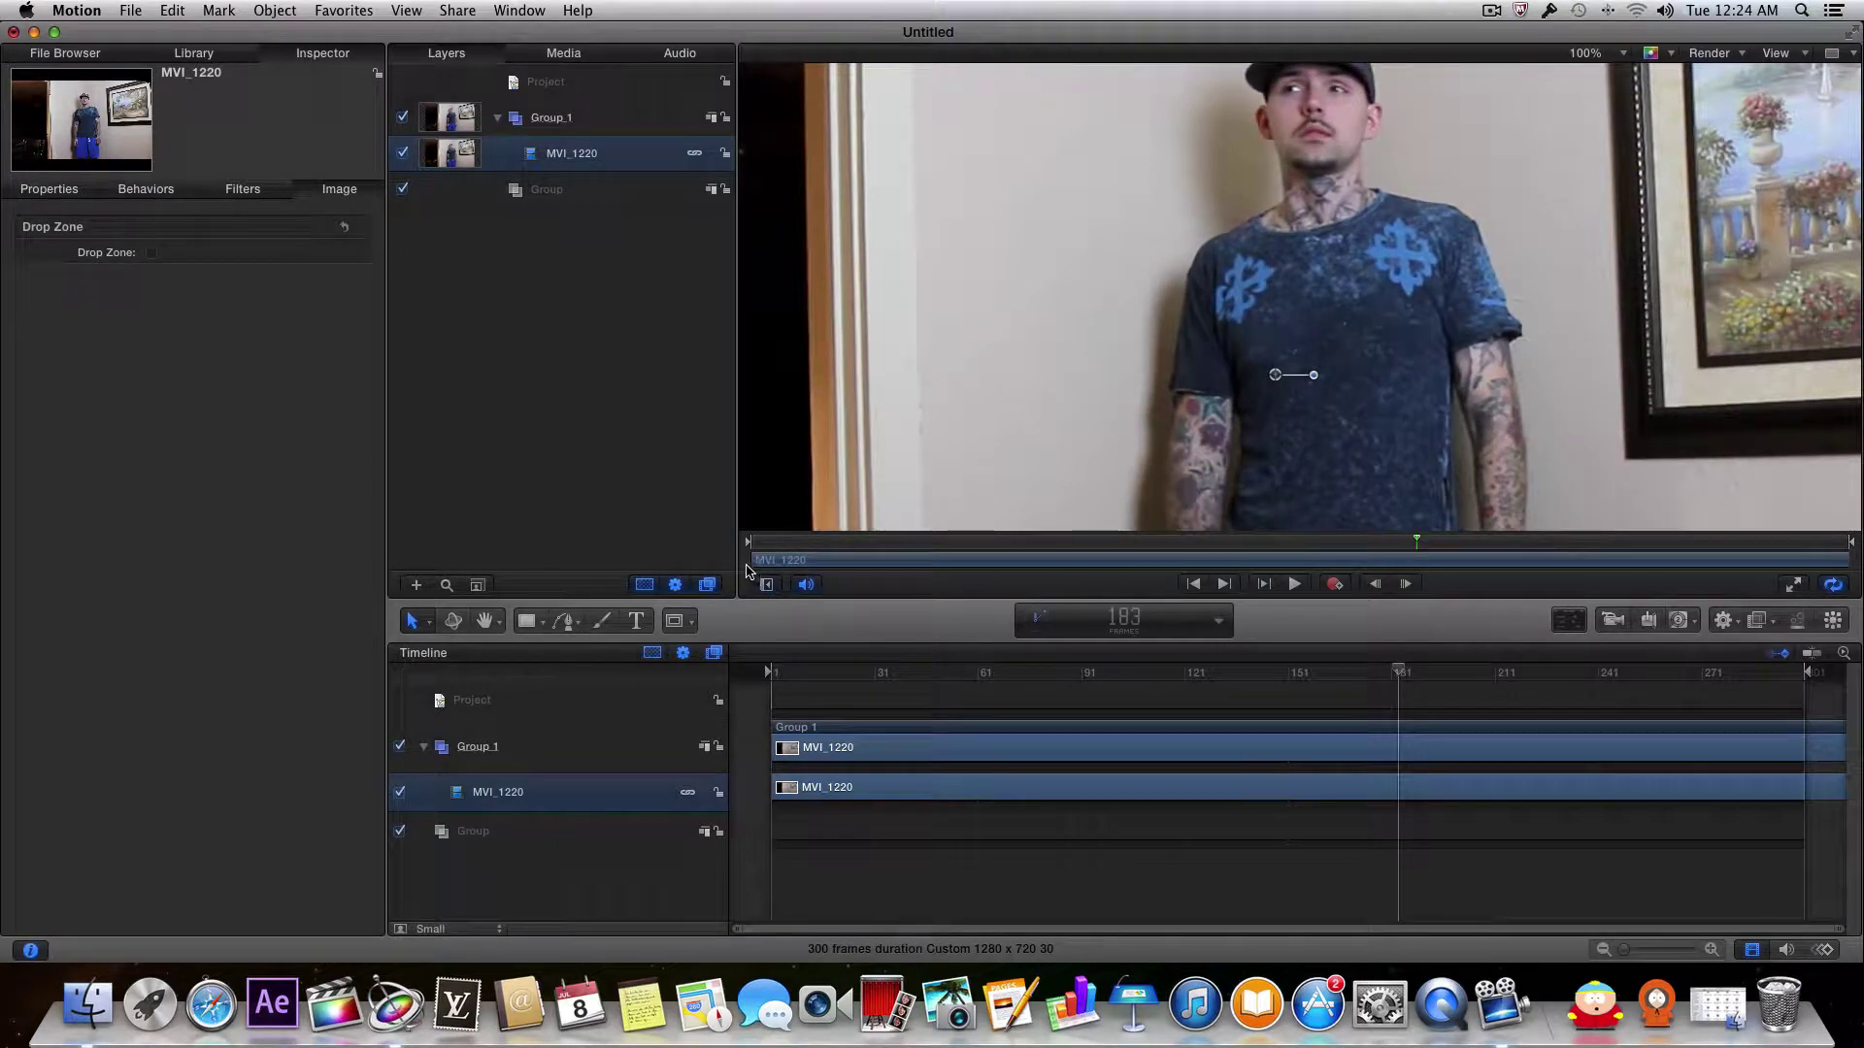
pyautogui.moveTo(773, 727); pyautogui.dragTo(1394, 735)
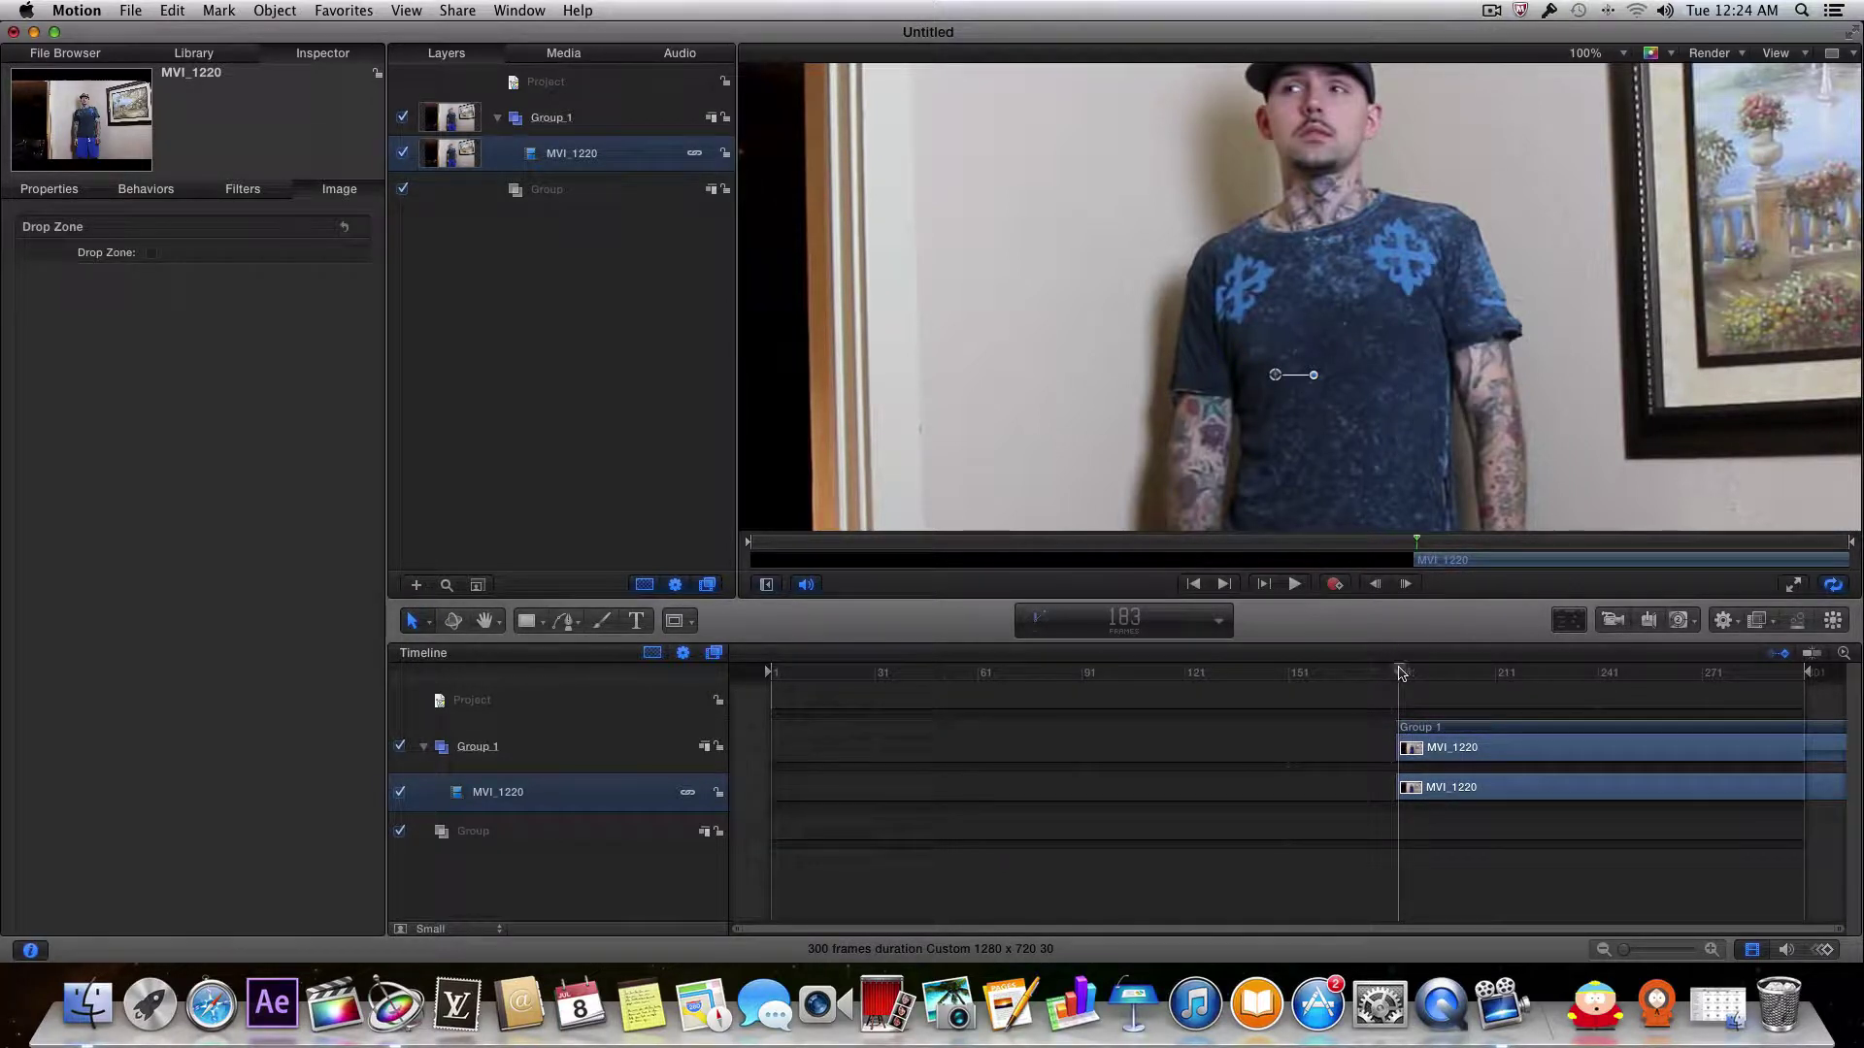
pyautogui.moveTo(1399, 672); pyautogui.dragTo(1783, 675)
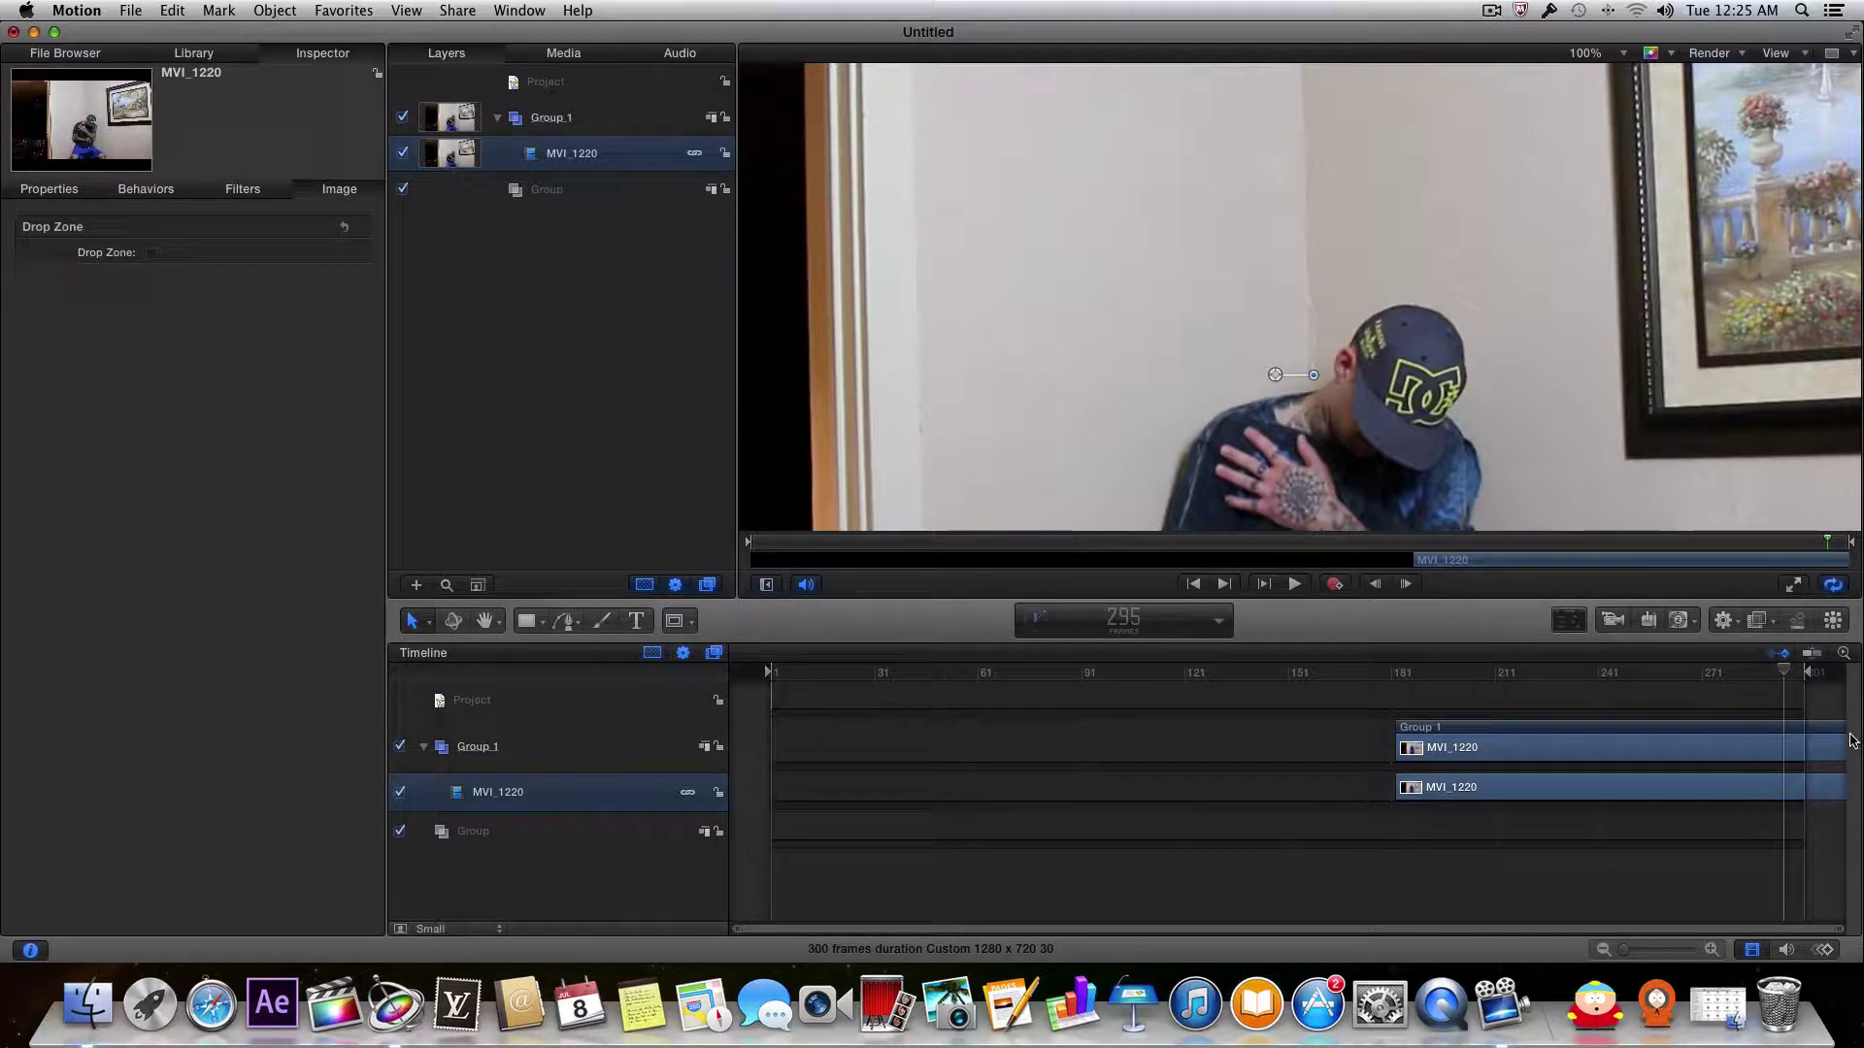
# Step: Slide the trimmed MVI_1220 clip toward the start of the timeline and shorten its end to frame 234
pyautogui.moveTo(1739, 746); pyautogui.dragTo(919, 713)
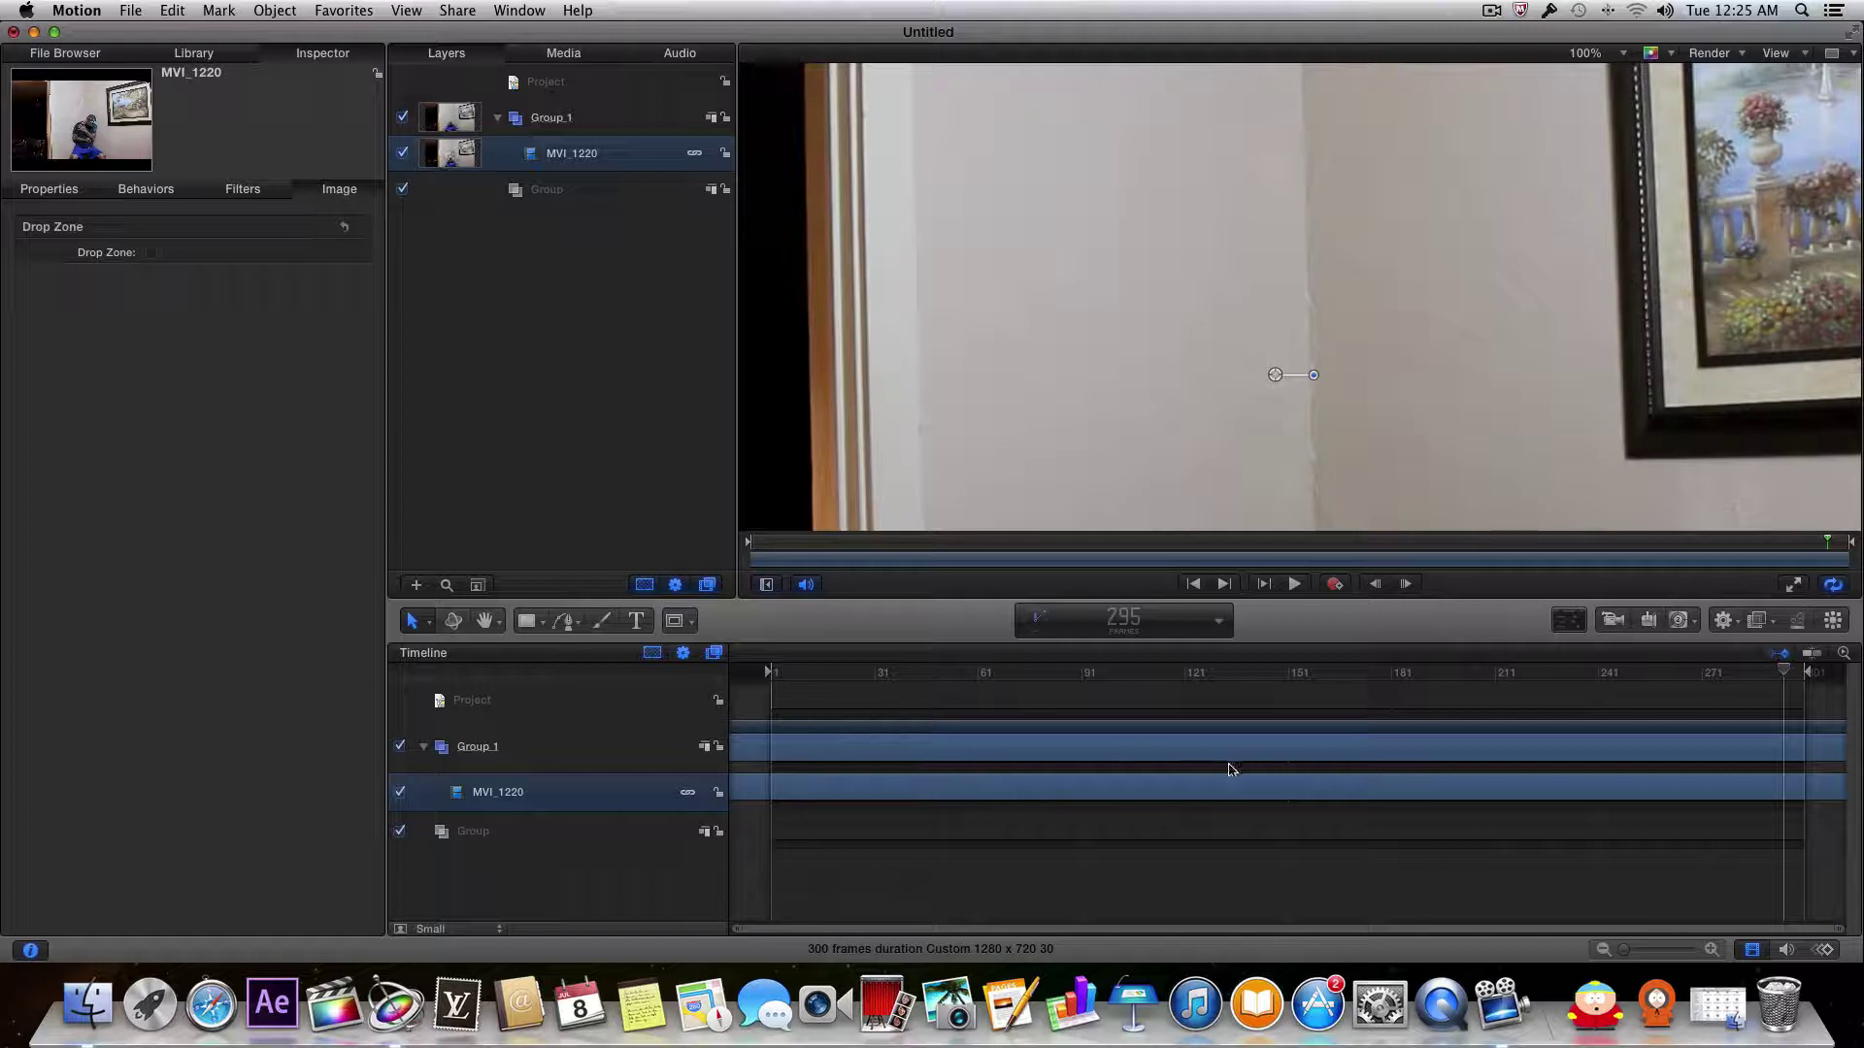
pyautogui.moveTo(1249, 756); pyautogui.dragTo(845, 747)
pyautogui.moveTo(1371, 762); pyautogui.dragTo(1002, 766)
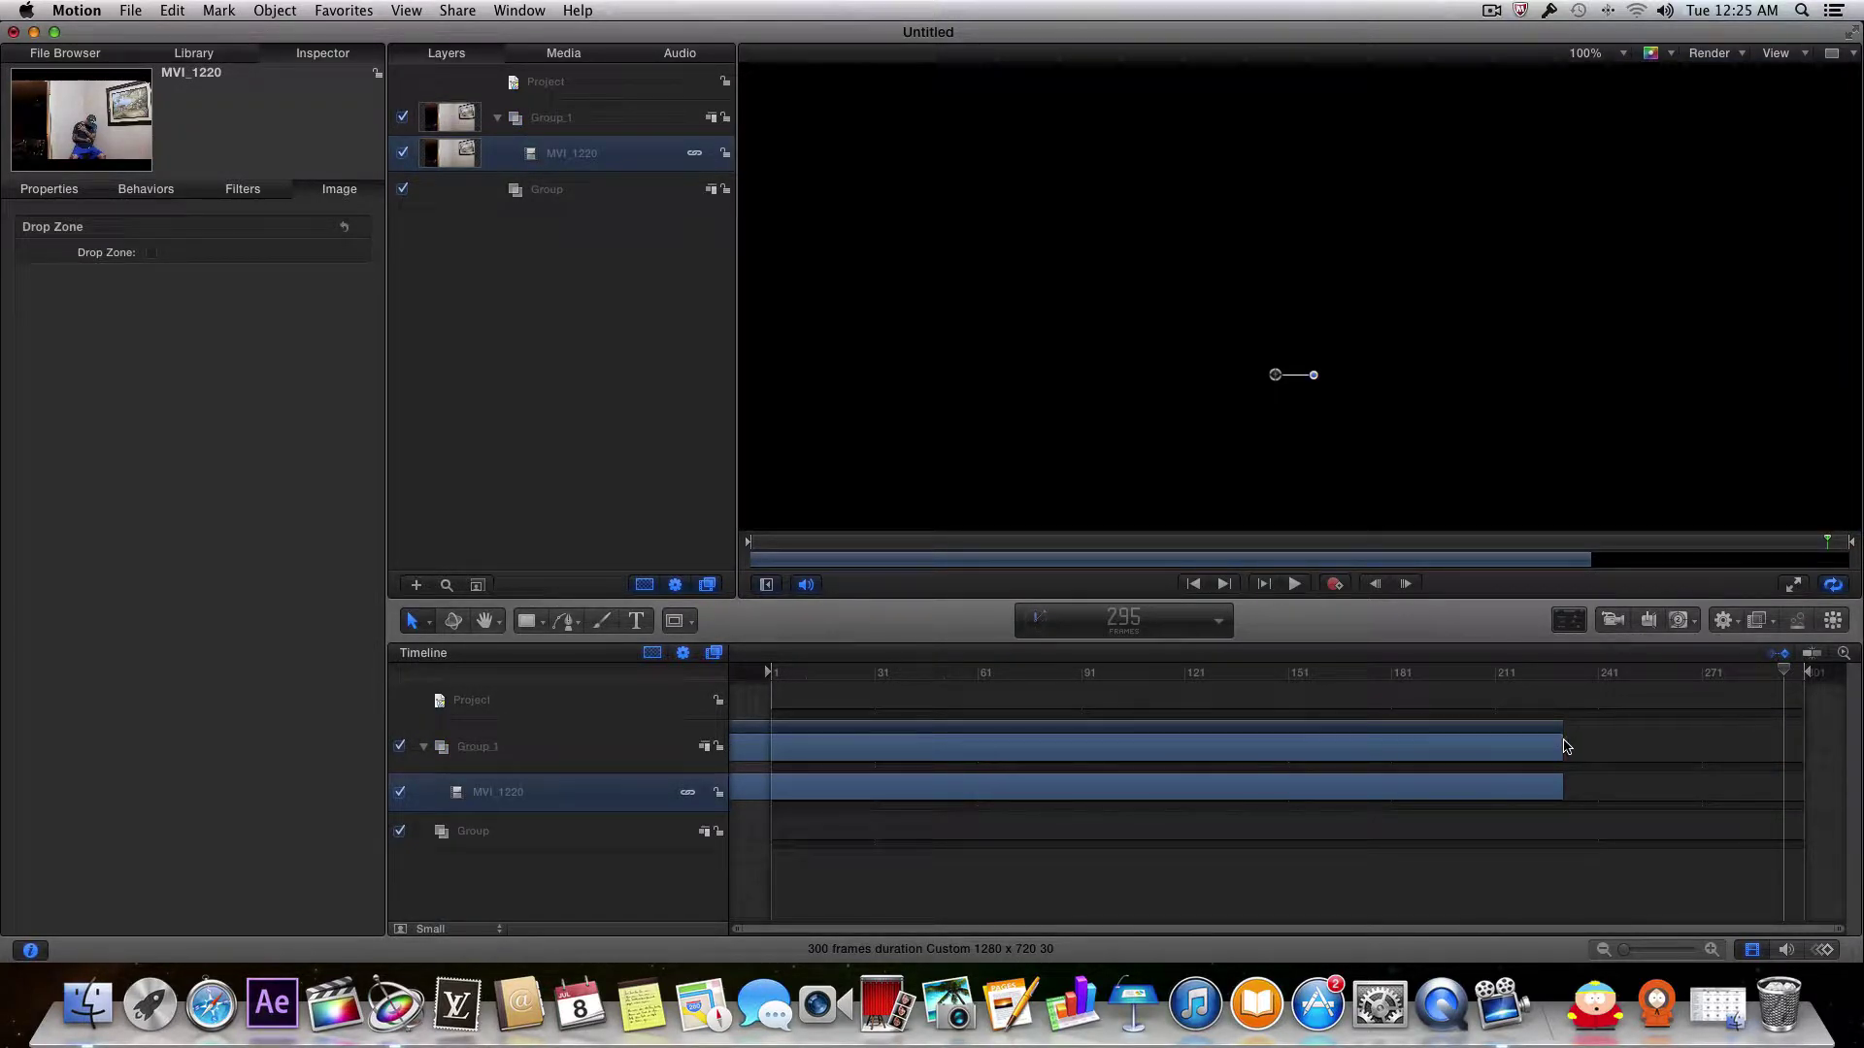
pyautogui.moveTo(1564, 746)
pyautogui.mouseDown()
pyautogui.moveTo(862, 730)
pyautogui.moveTo(1670, 762)
pyautogui.moveTo(1586, 759)
pyautogui.mouseUp()
pyautogui.moveTo(1786, 734); pyautogui.dragTo(1634, 735)
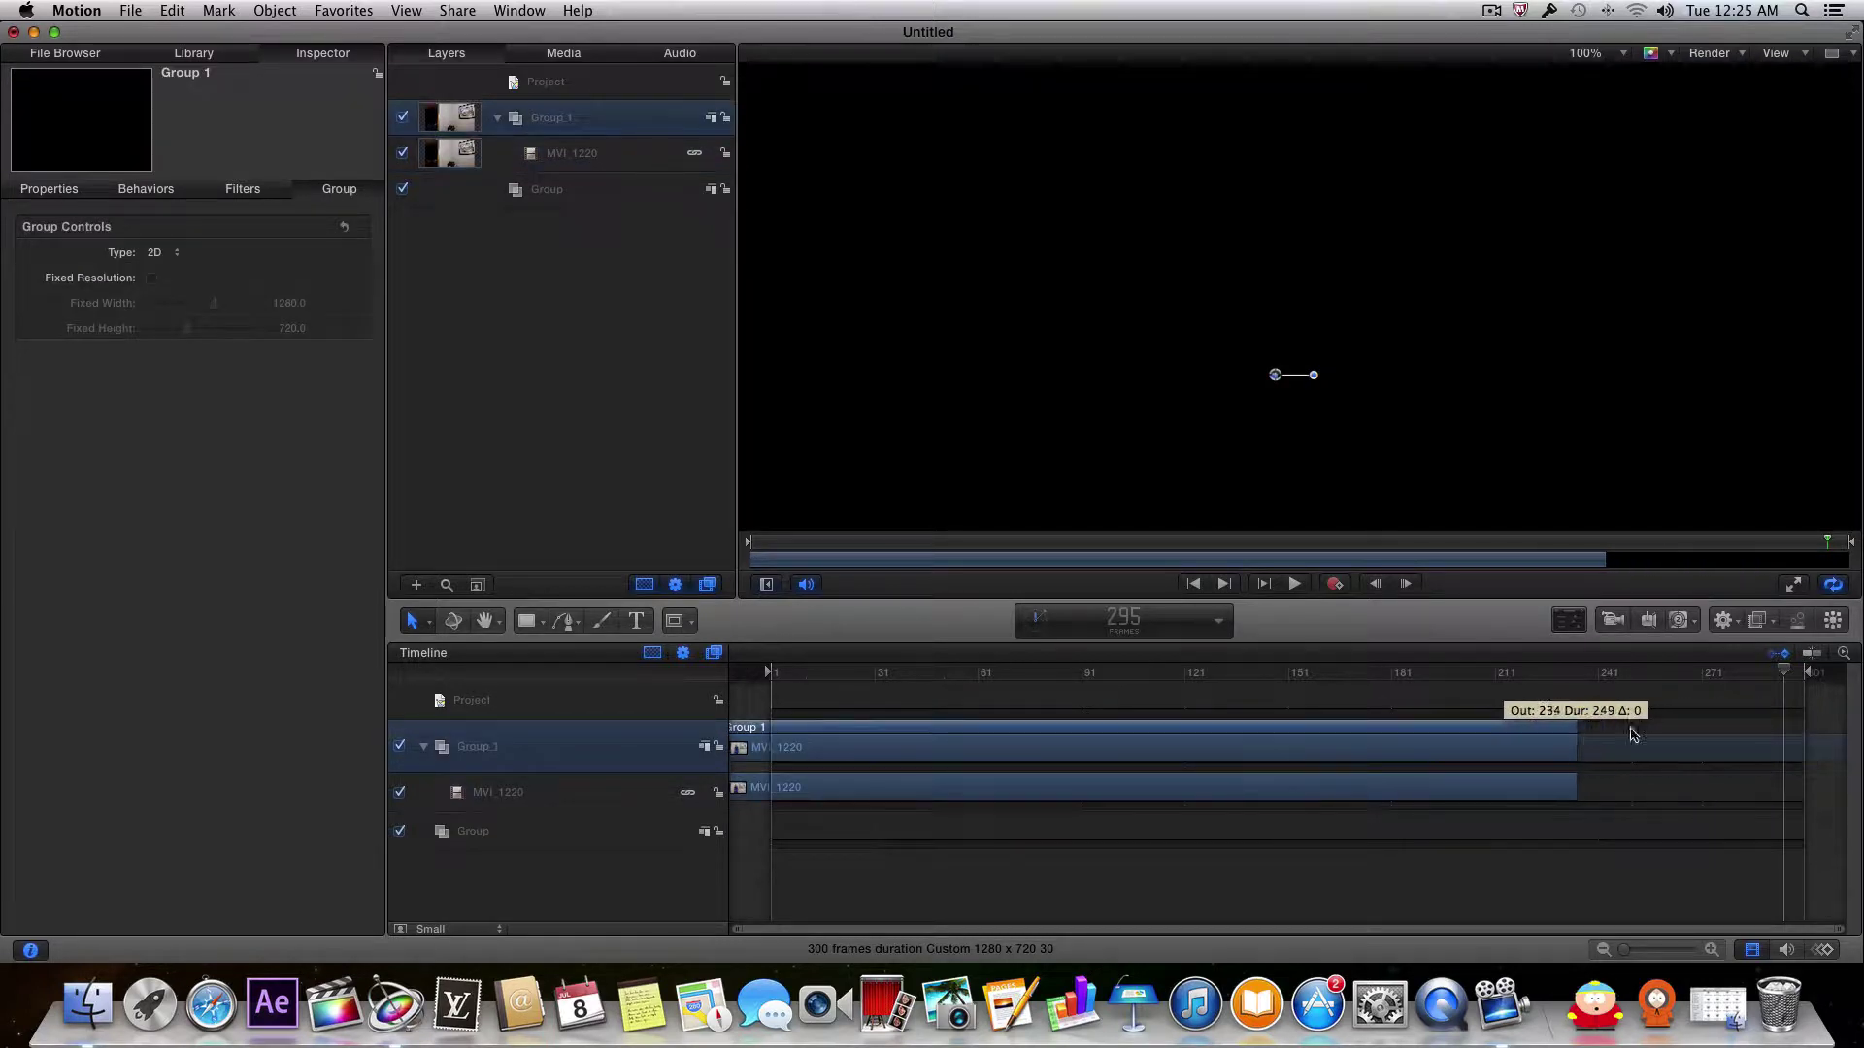
# Step: Shorten the clip to about 129 frames, align its start with frame 1, and return the playhead to the start
pyautogui.moveTo(1784, 670); pyautogui.dragTo(1167, 672)
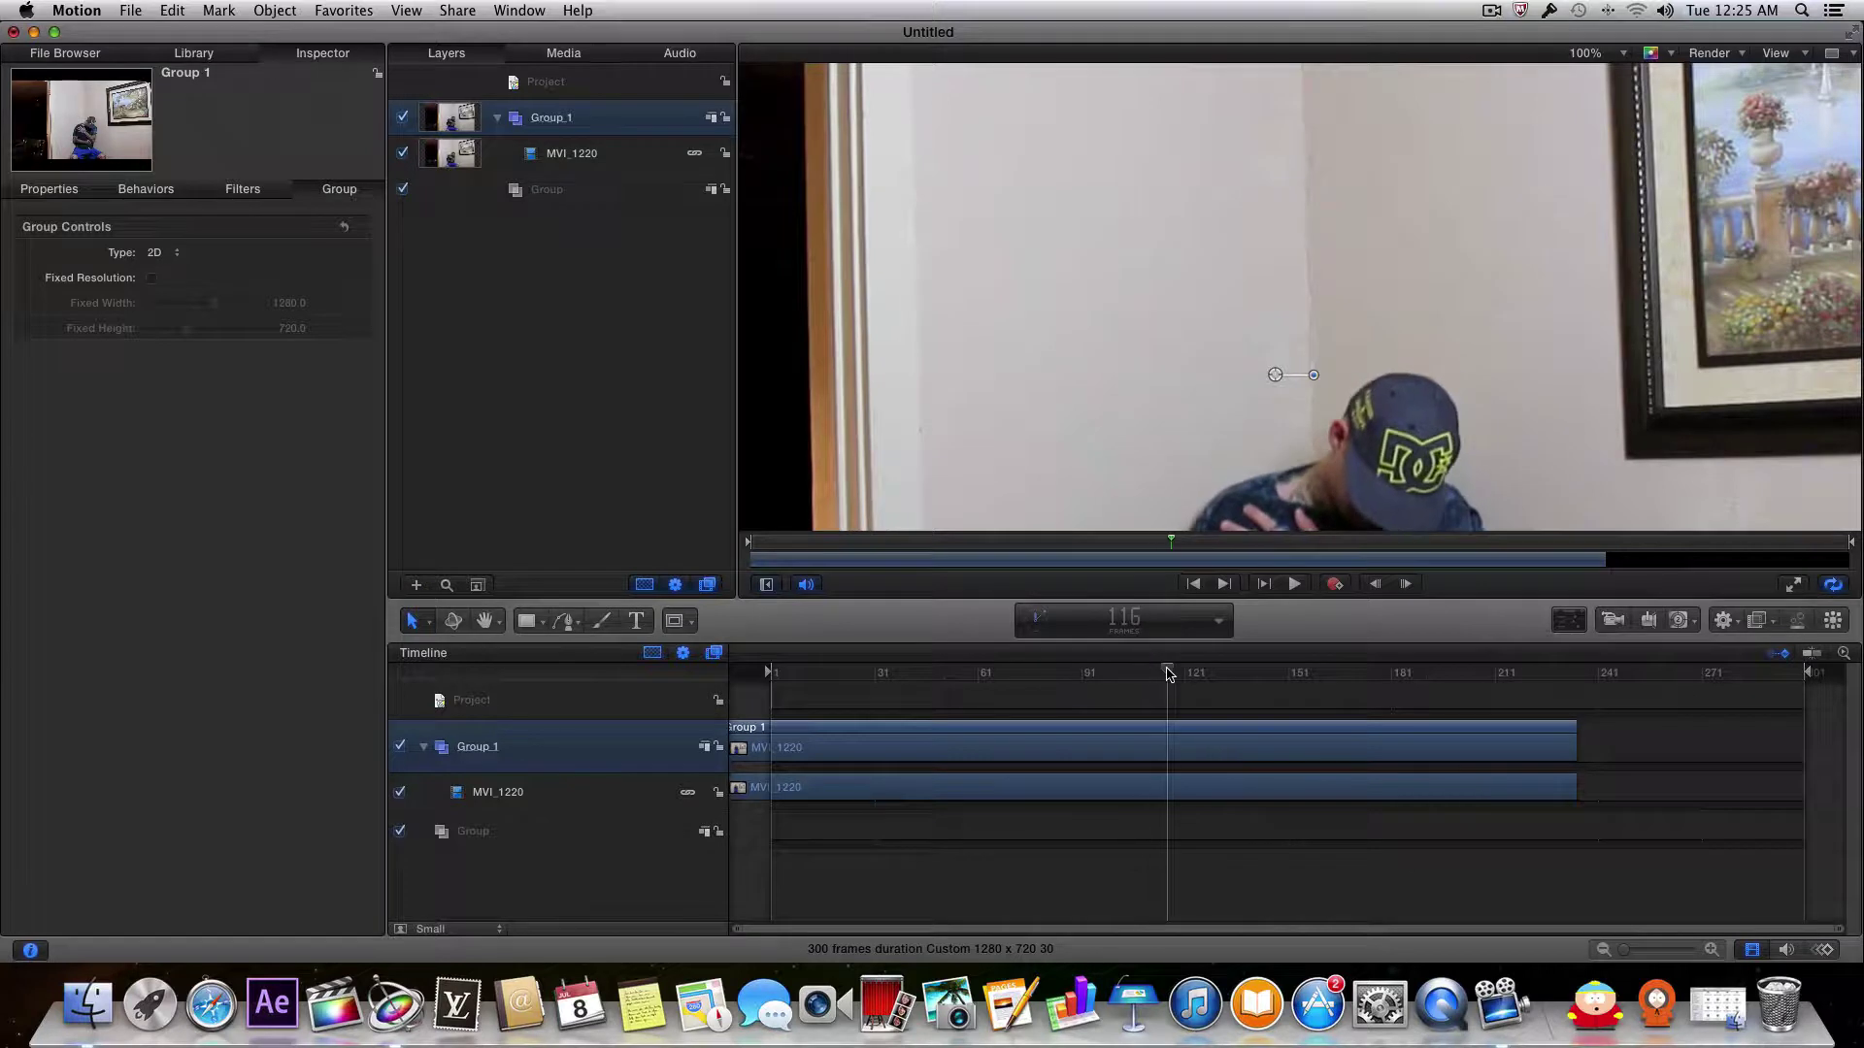
pyautogui.moveTo(1574, 747); pyautogui.dragTo(1102, 749)
pyautogui.click(1055, 747)
pyautogui.moveTo(1116, 674); pyautogui.dragTo(726, 679)
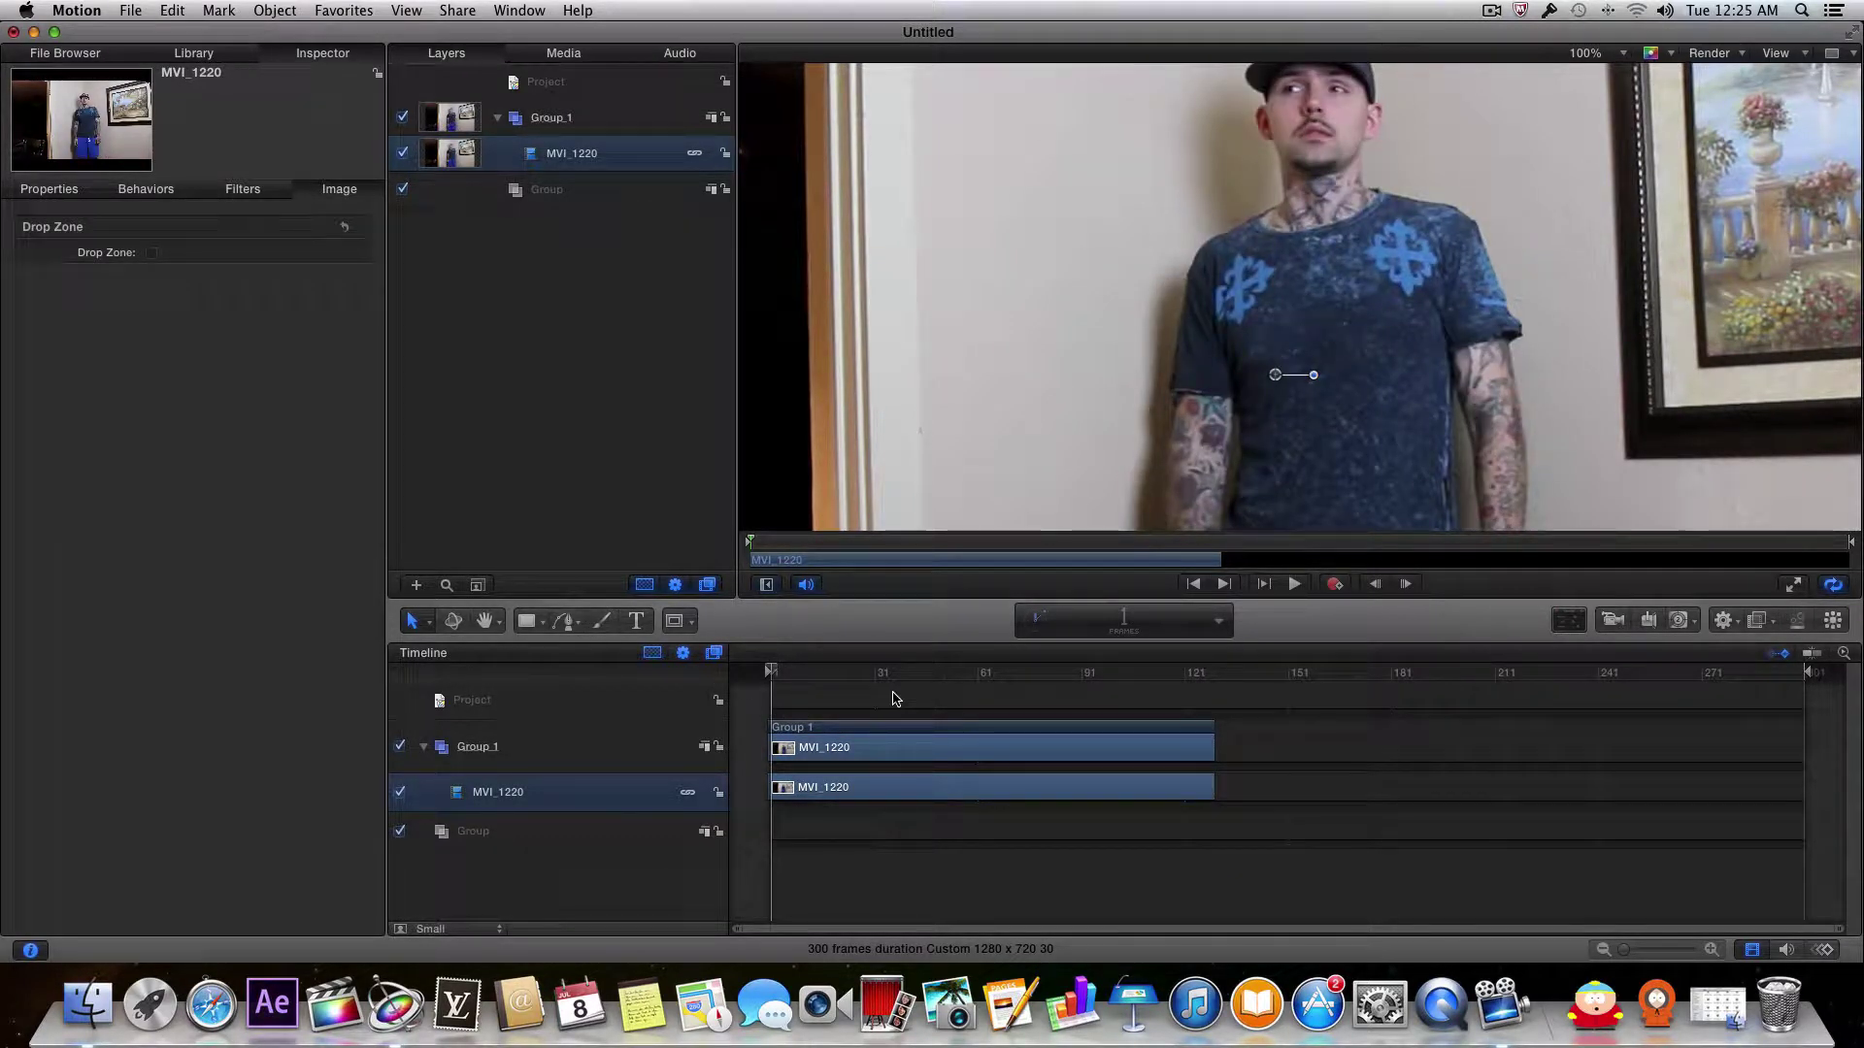
# Step: Shorten the play range to end just after the trimmed clip, check the playback, and return to frame 1
pyautogui.press('space')
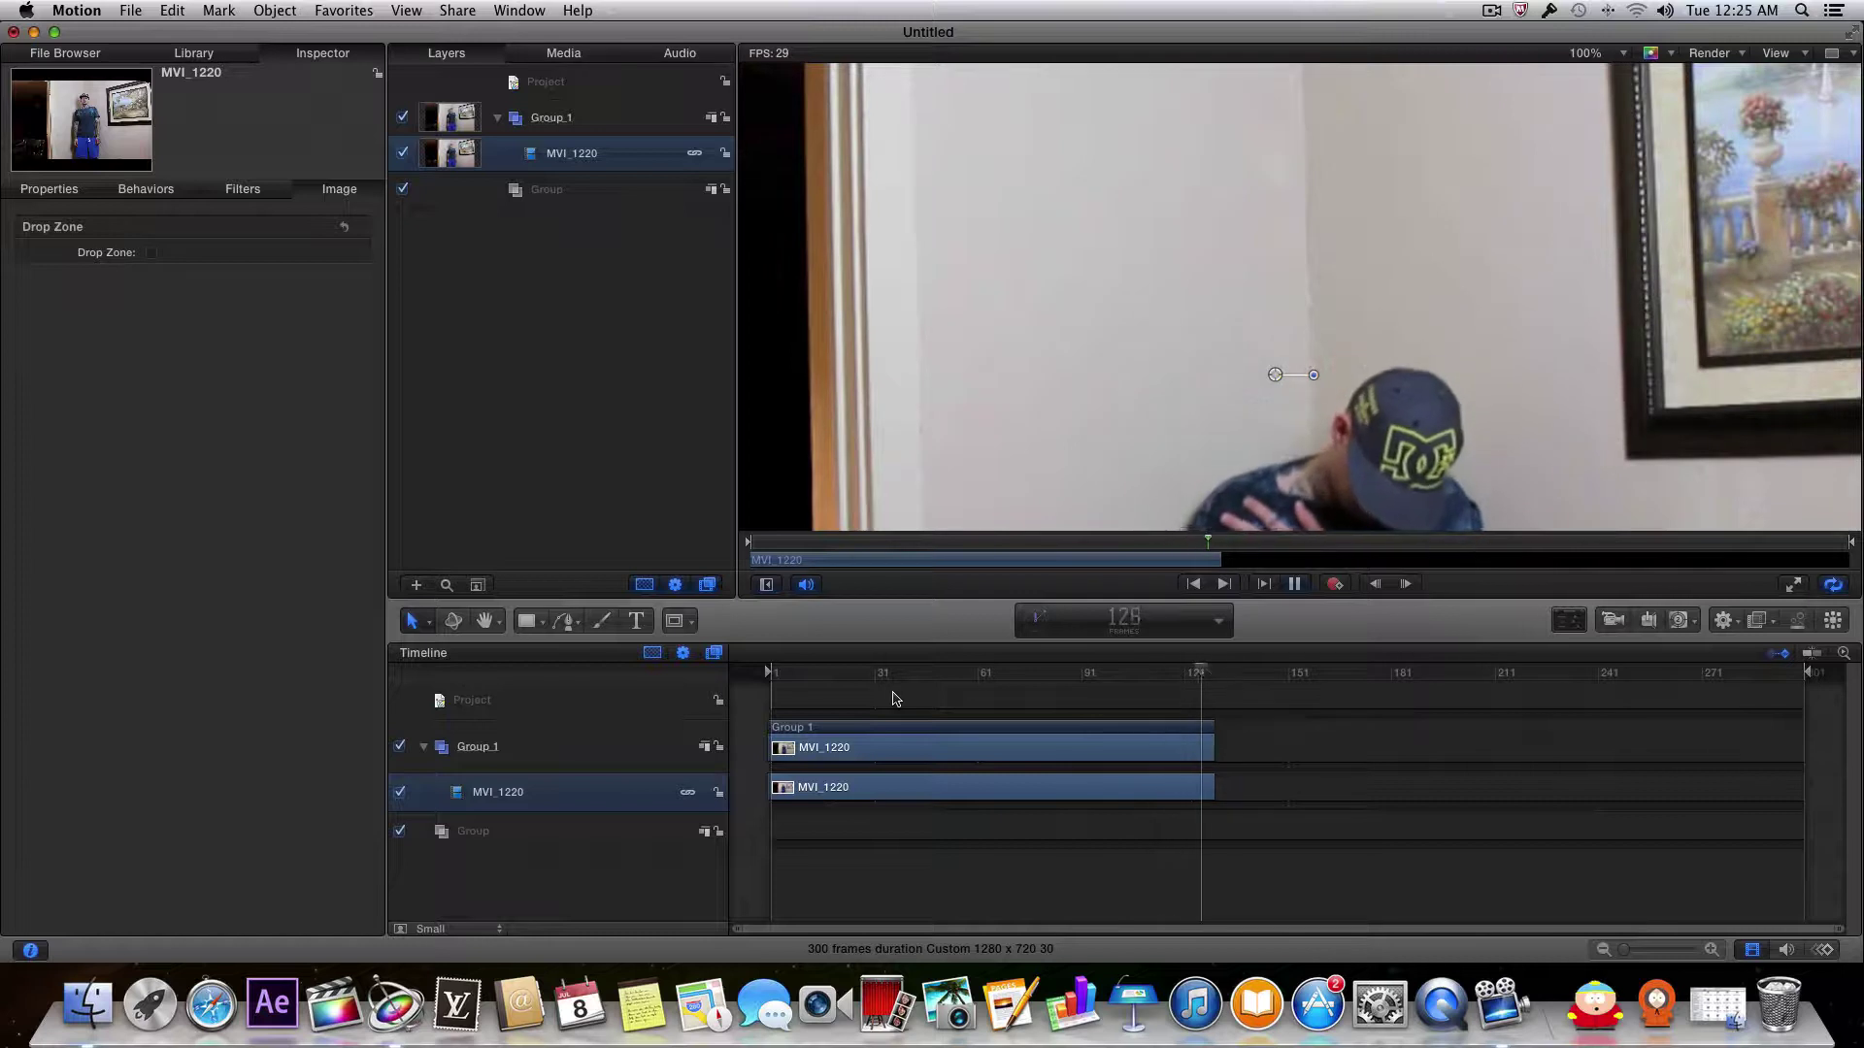
pyautogui.press('space')
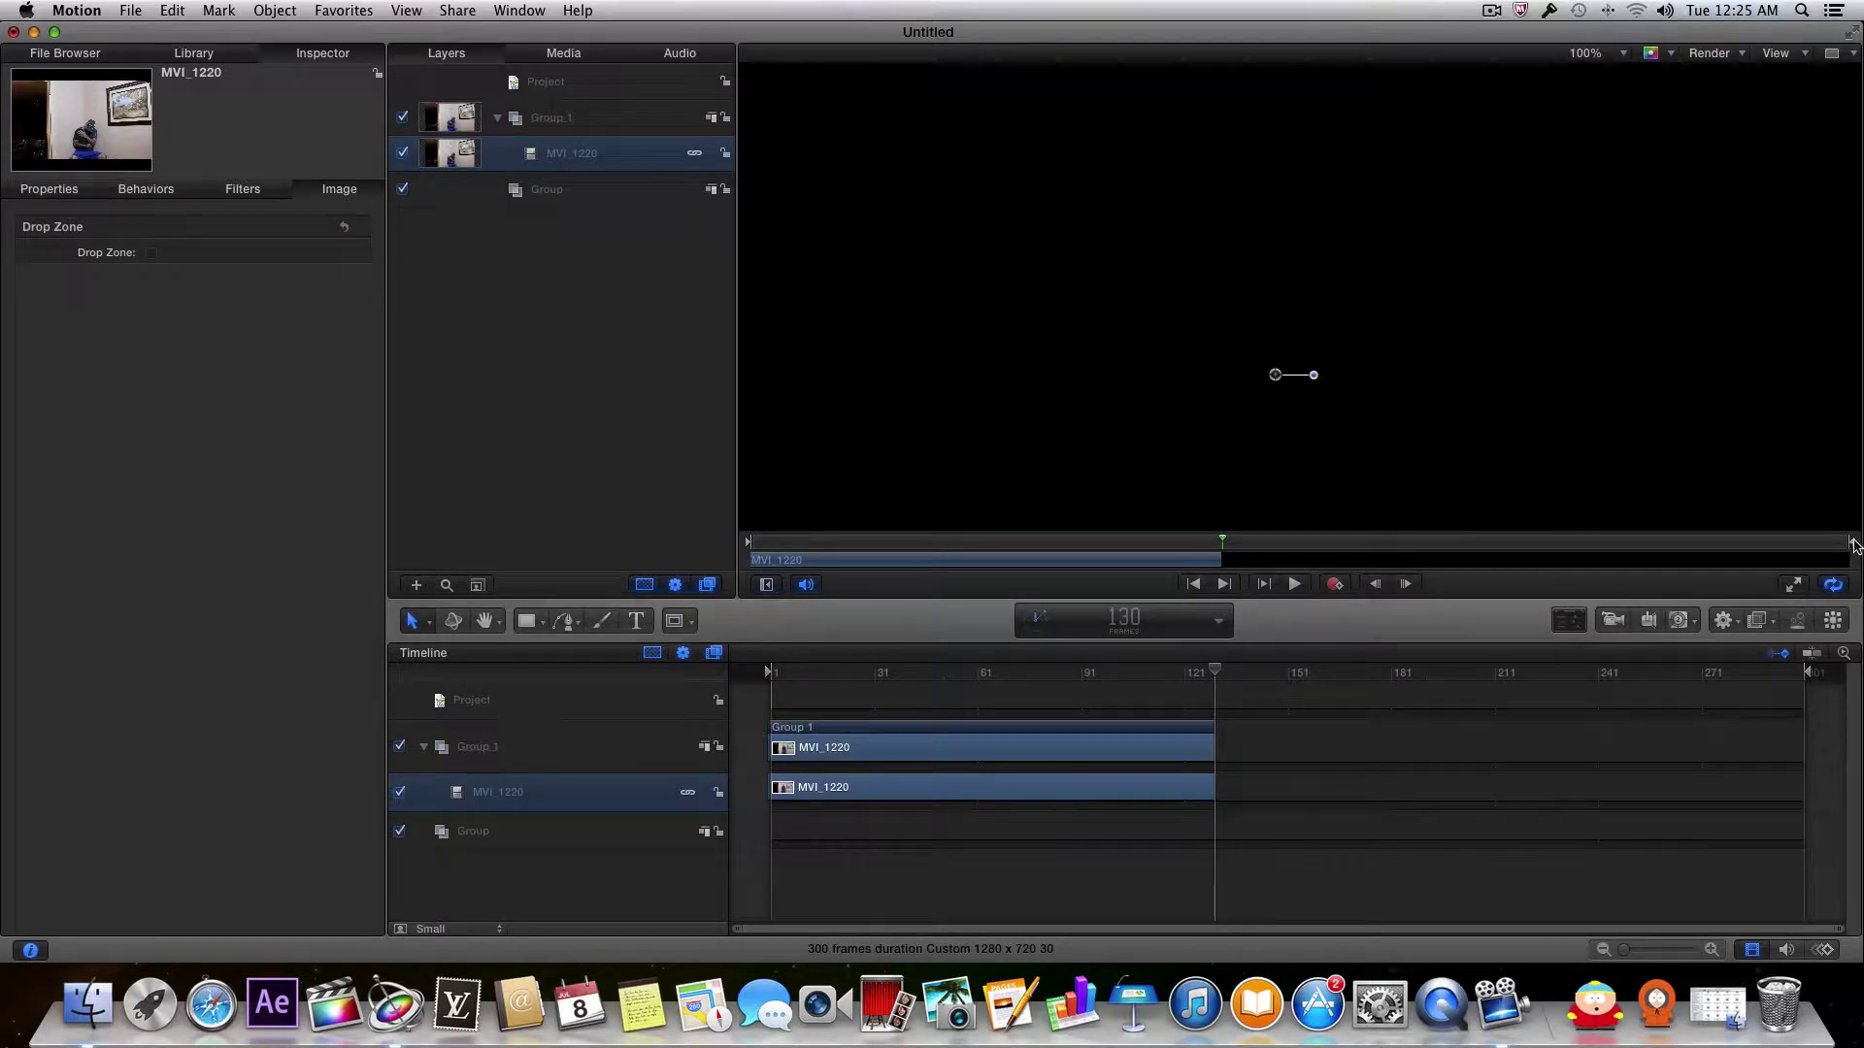
pyautogui.moveTo(1852, 544); pyautogui.dragTo(1226, 541)
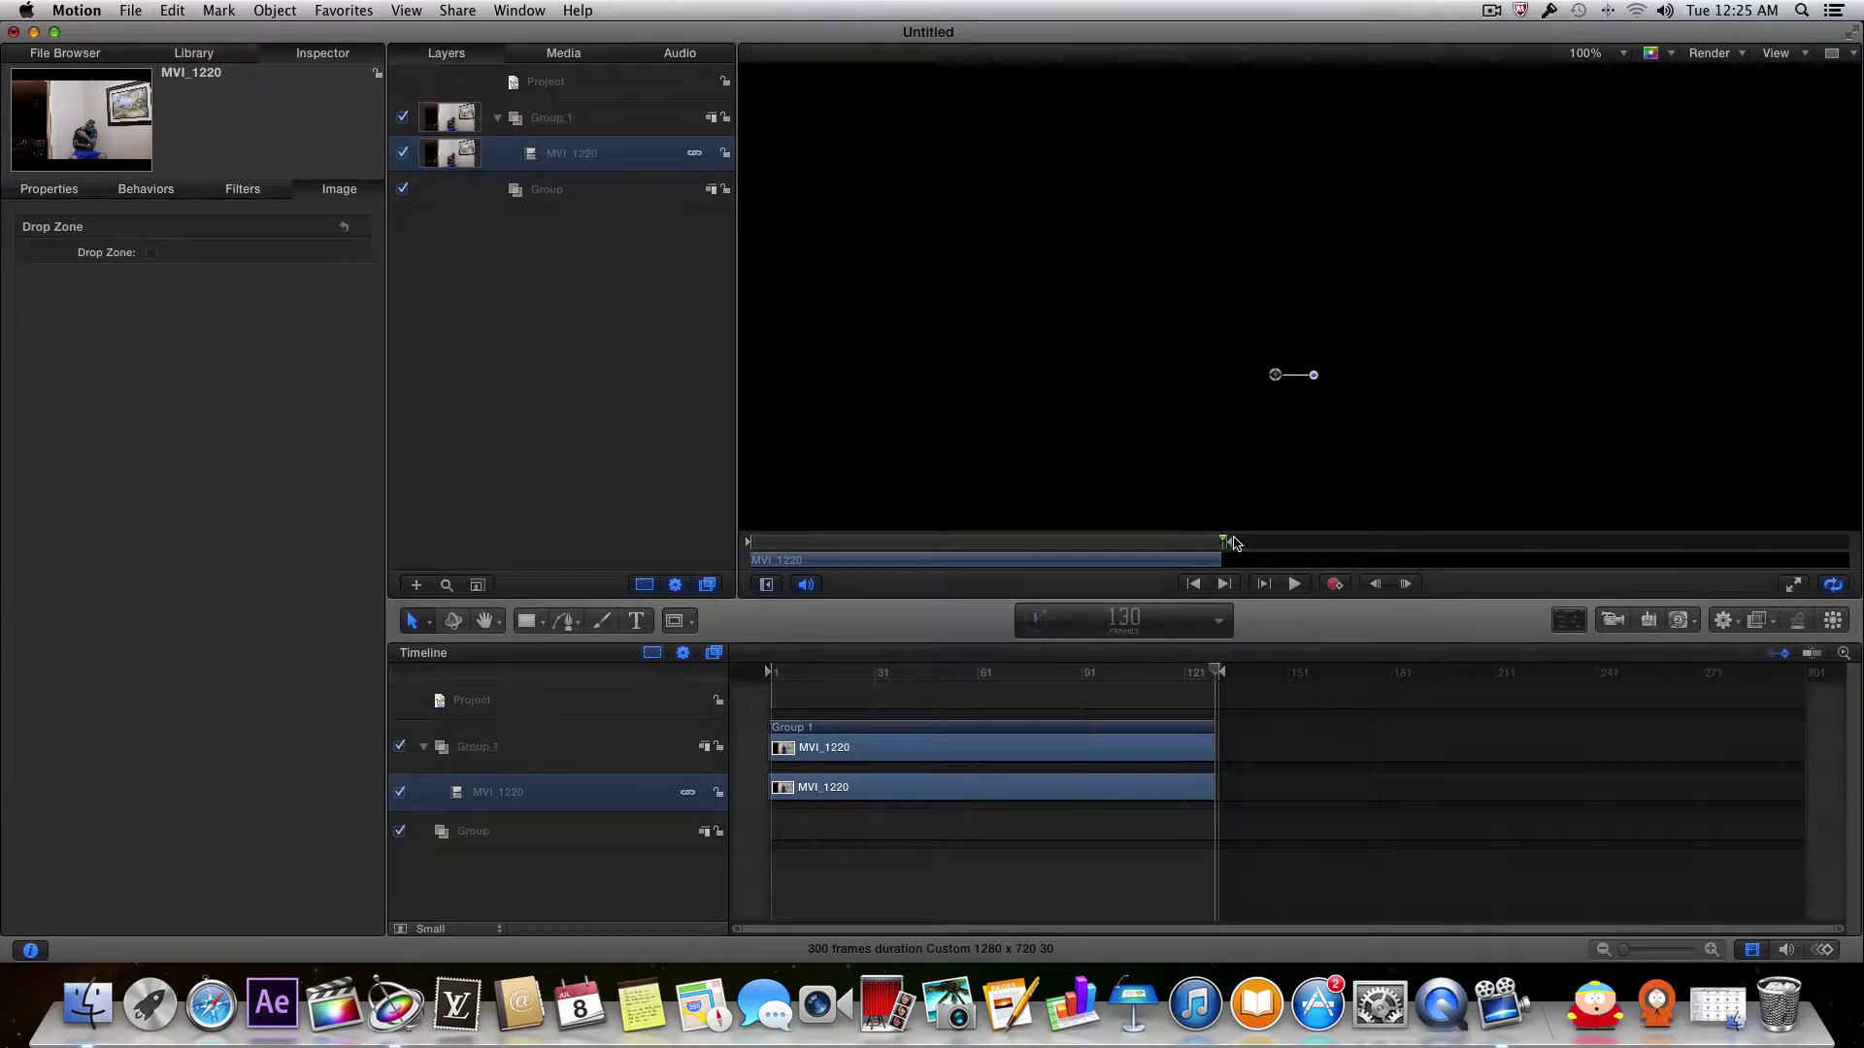
pyautogui.press('space')
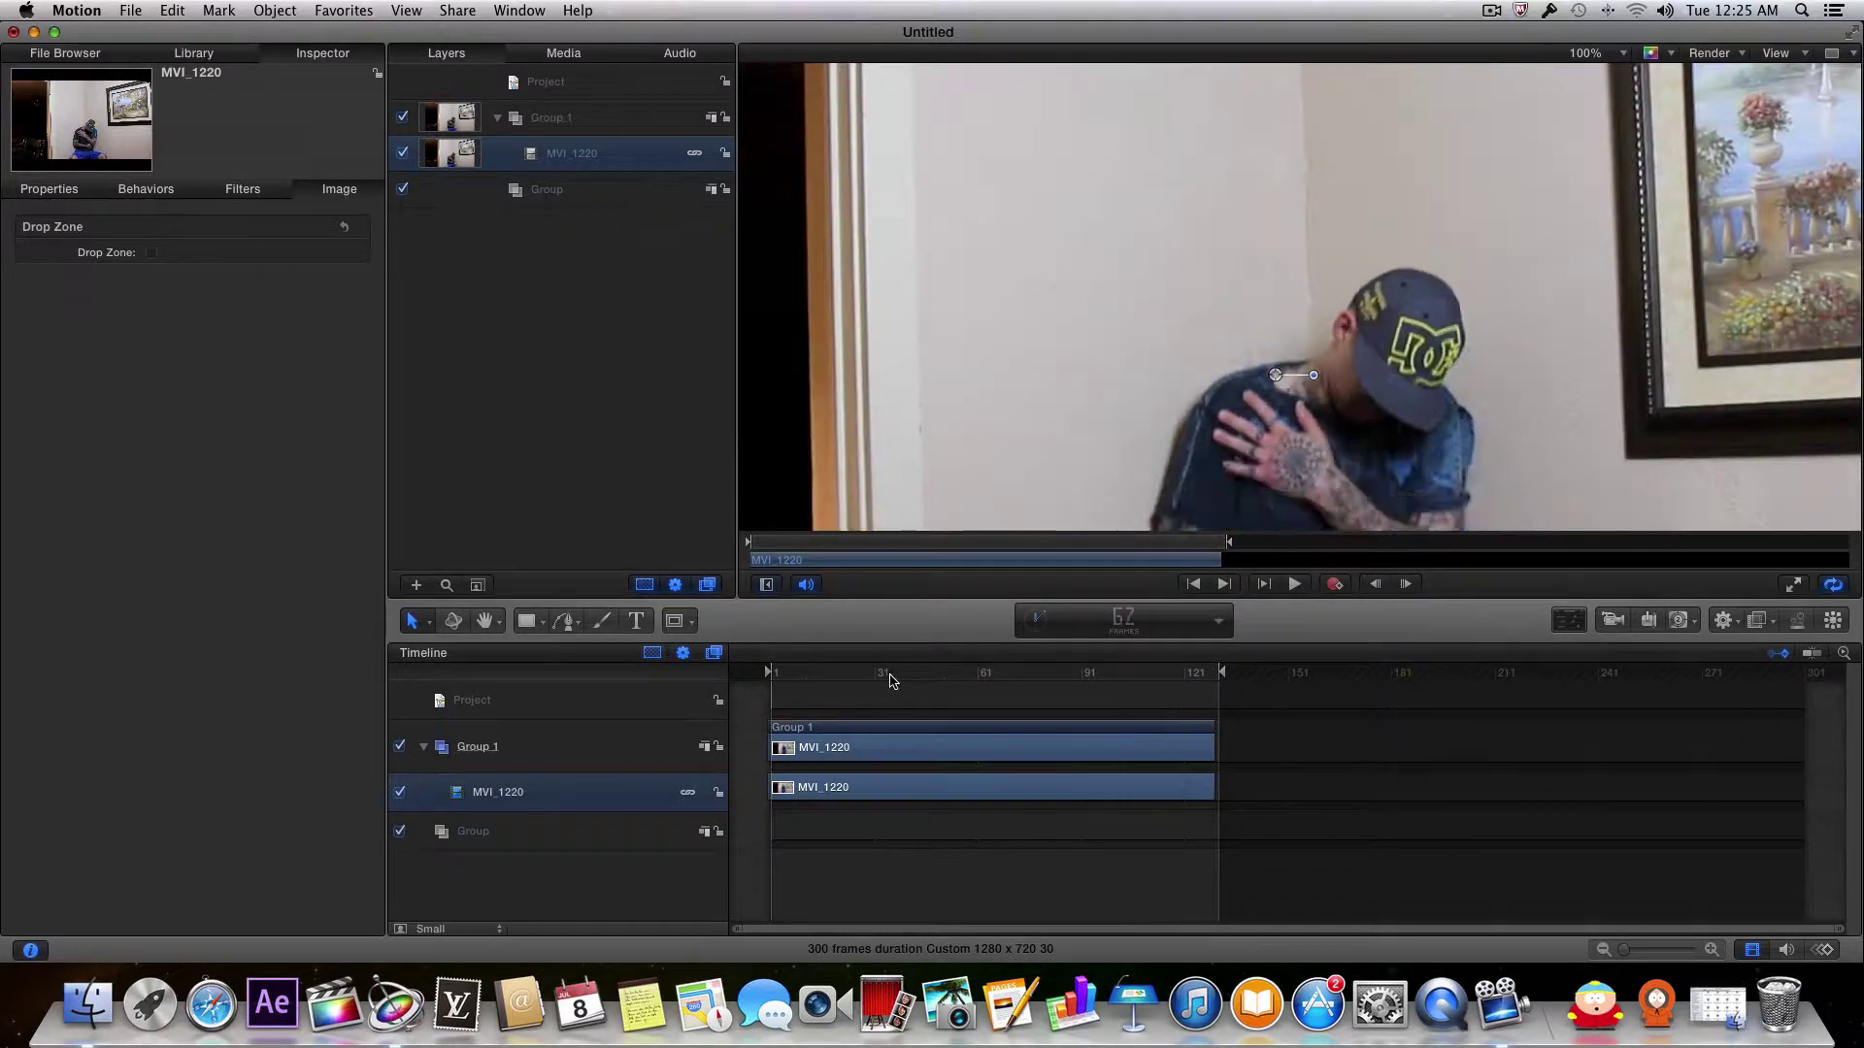
pyautogui.press('space')
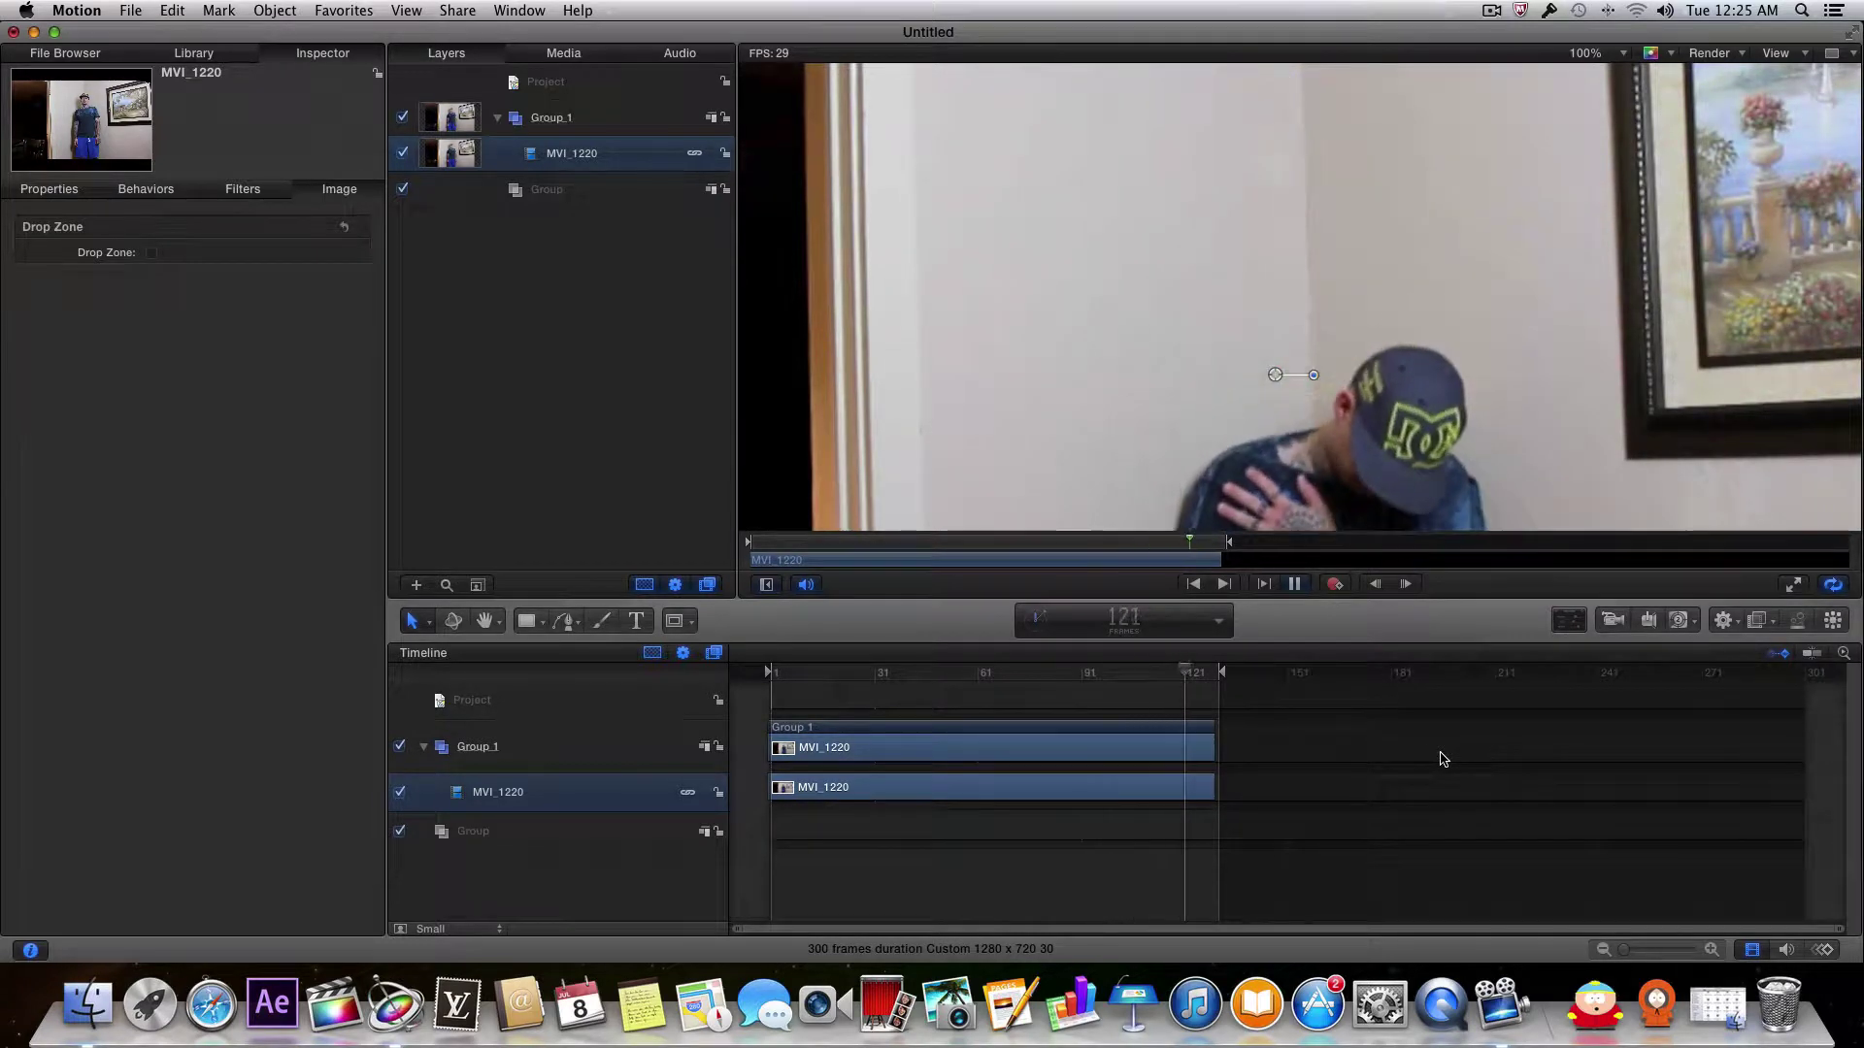
pyautogui.press('space')
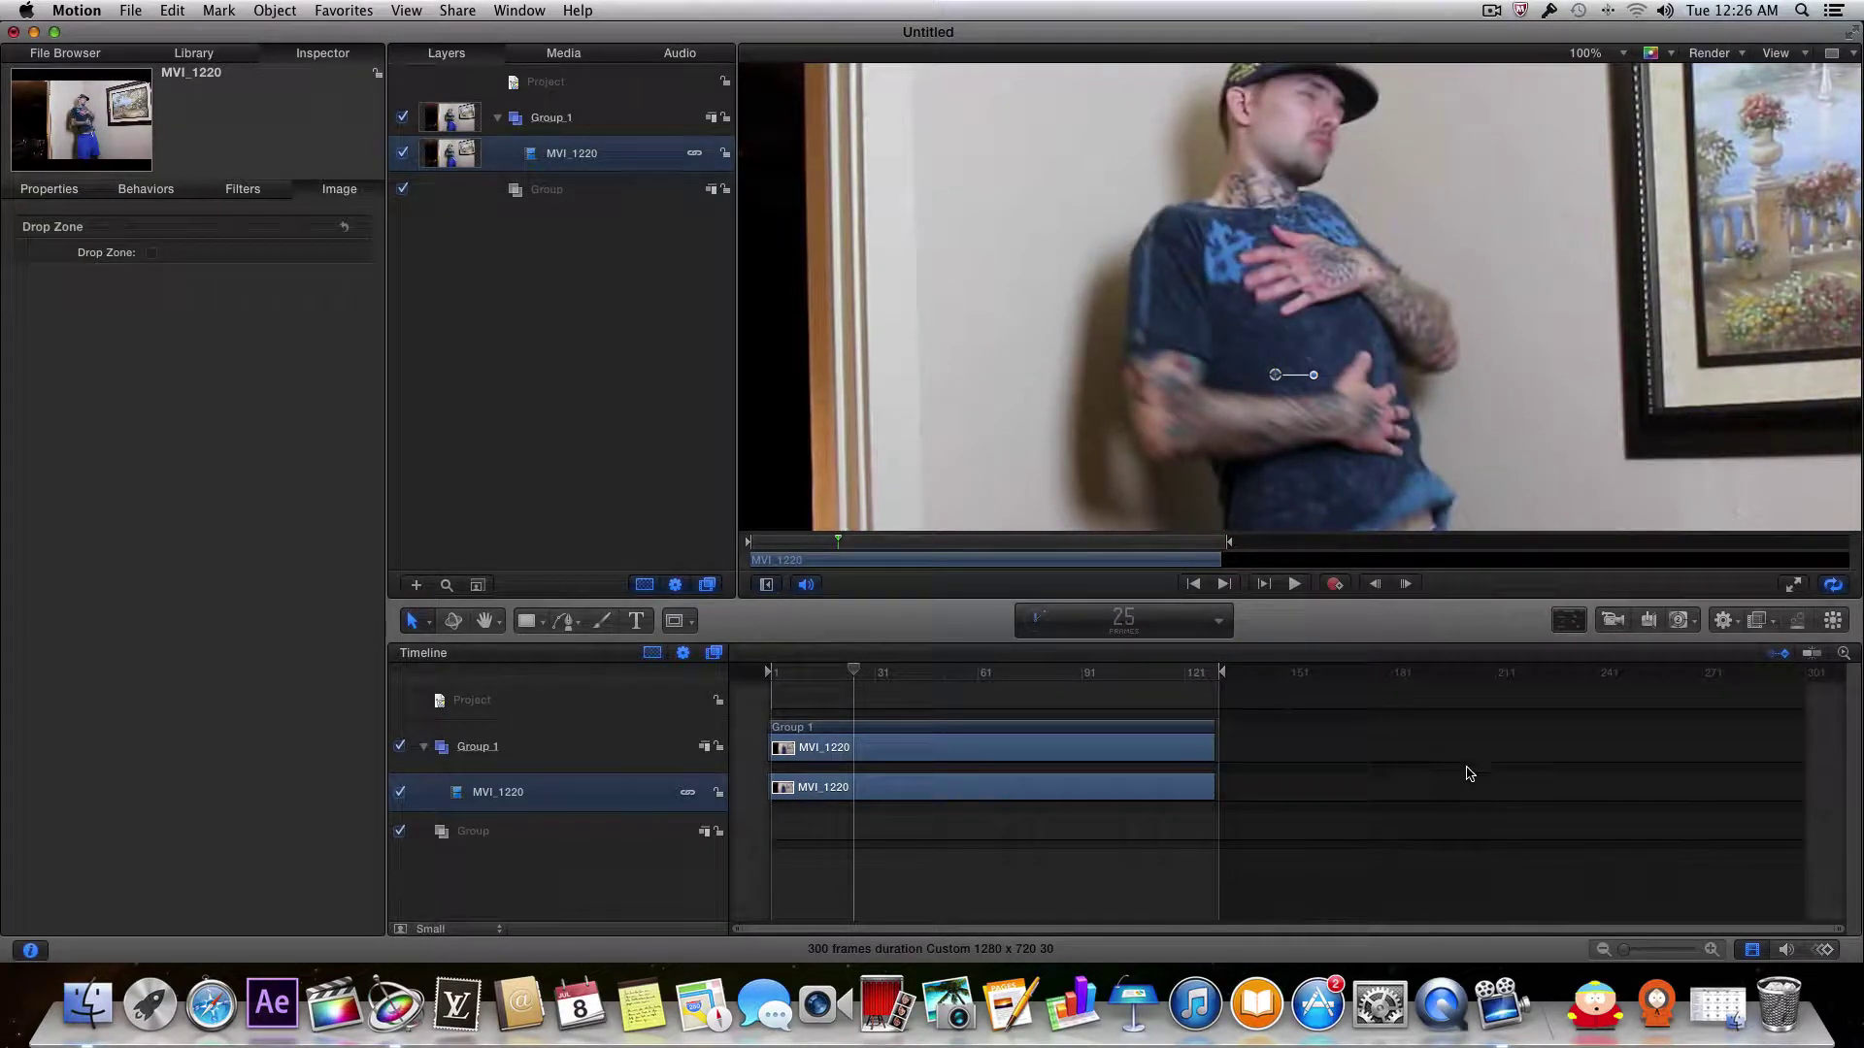
pyautogui.moveTo(856, 672); pyautogui.dragTo(764, 670)
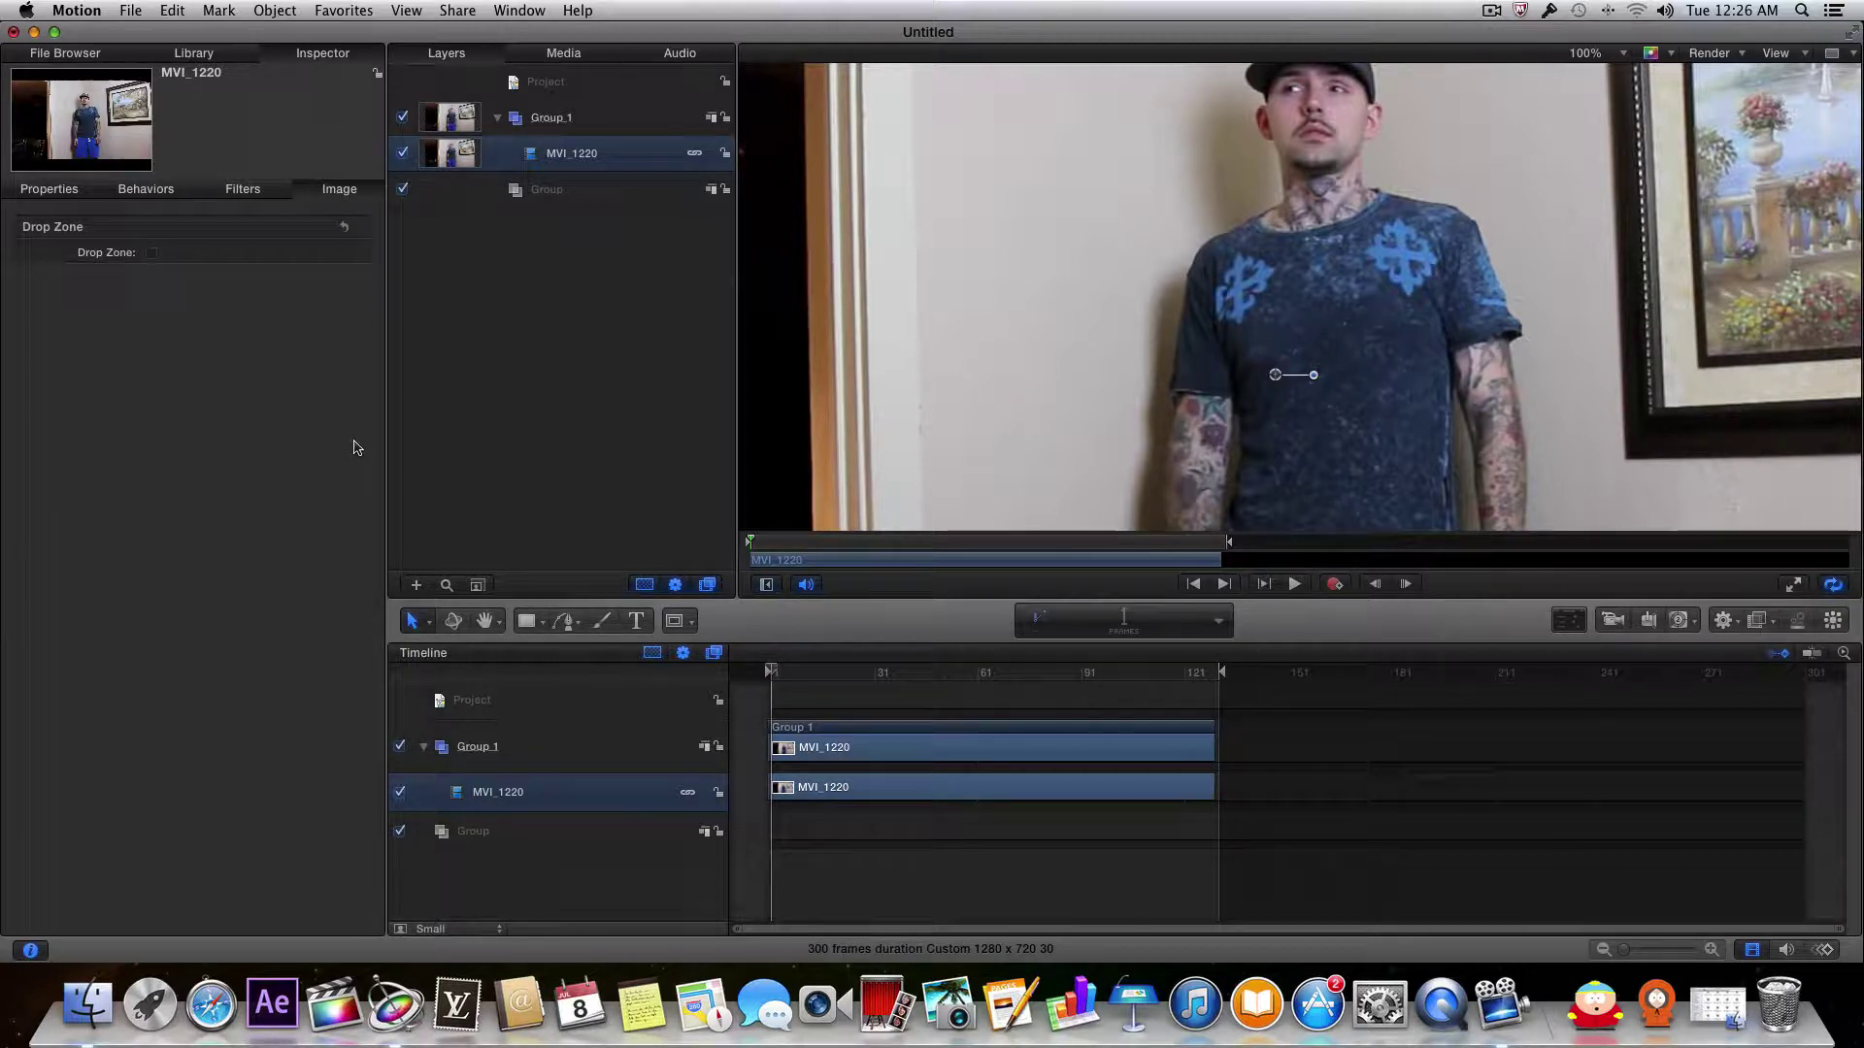
# Step: Minimize the Motion project, open the My Toshiba drive in Finder, and bring up the minimized 02. Blood folder window
pyautogui.click(32, 33)
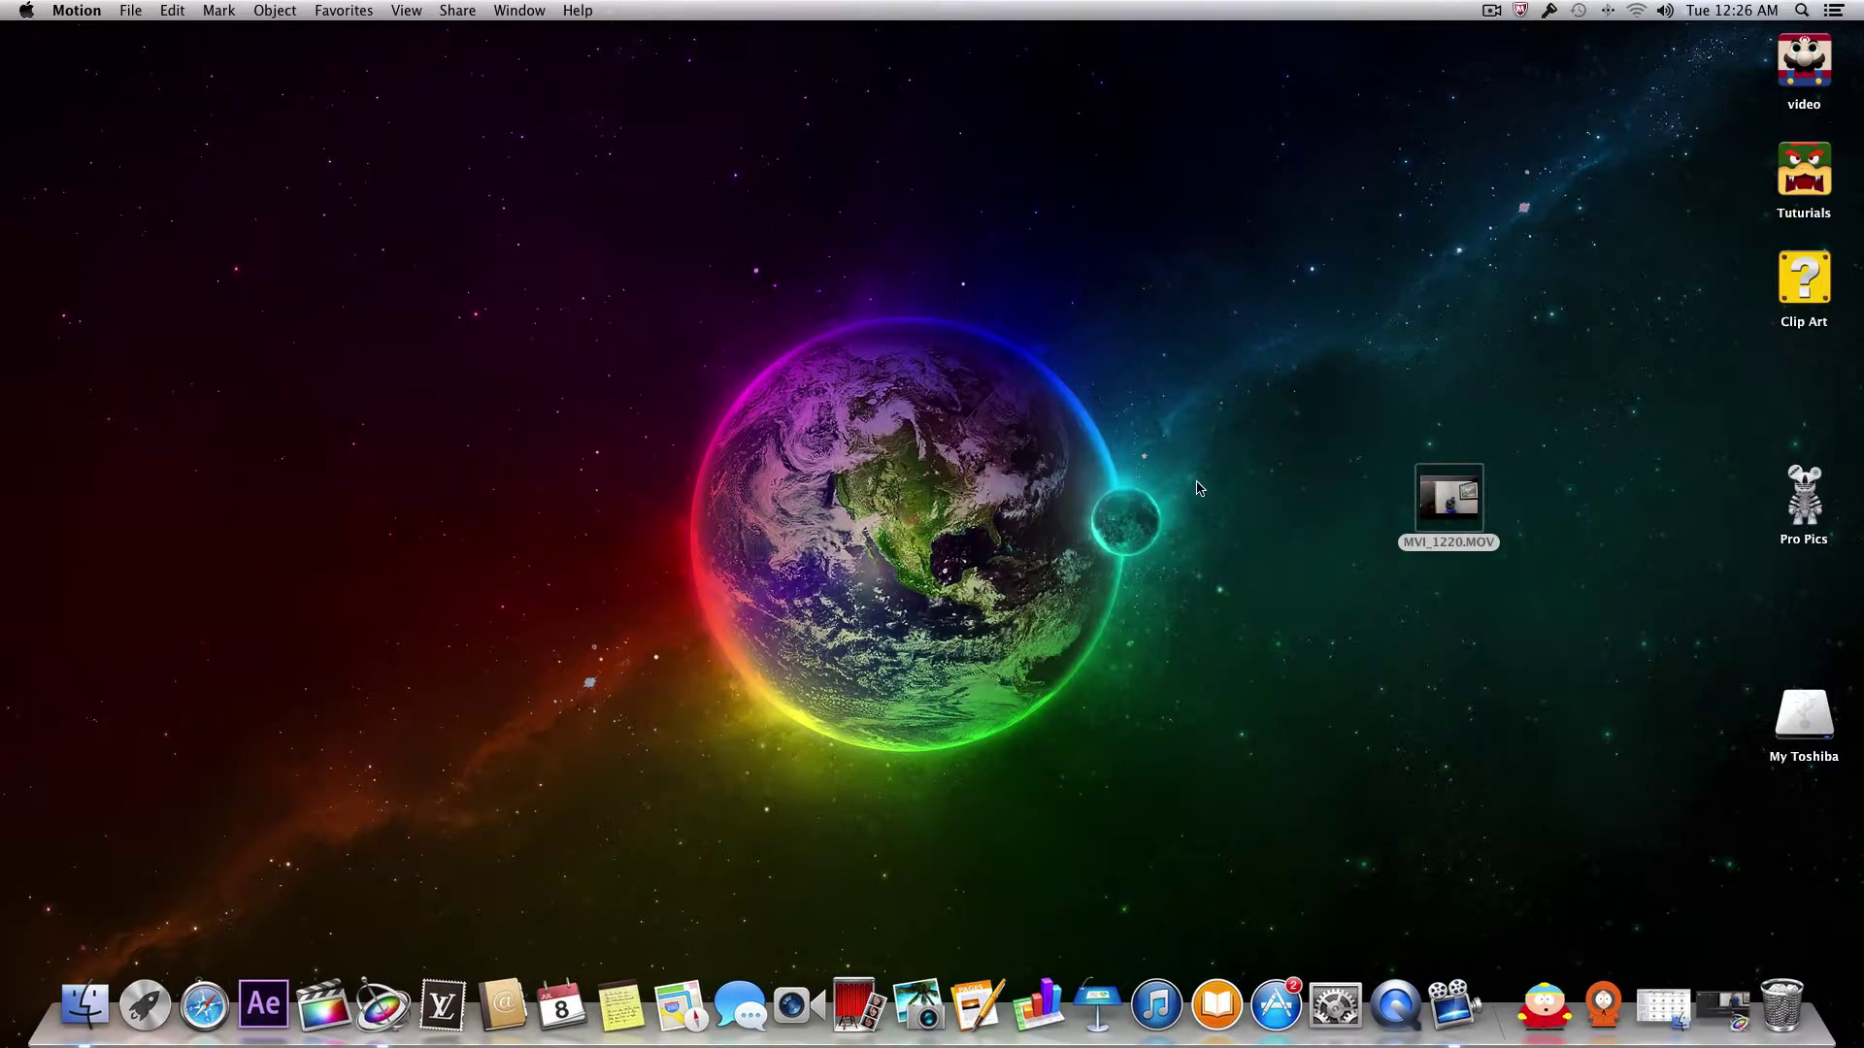
pyautogui.doubleClick(1802, 715)
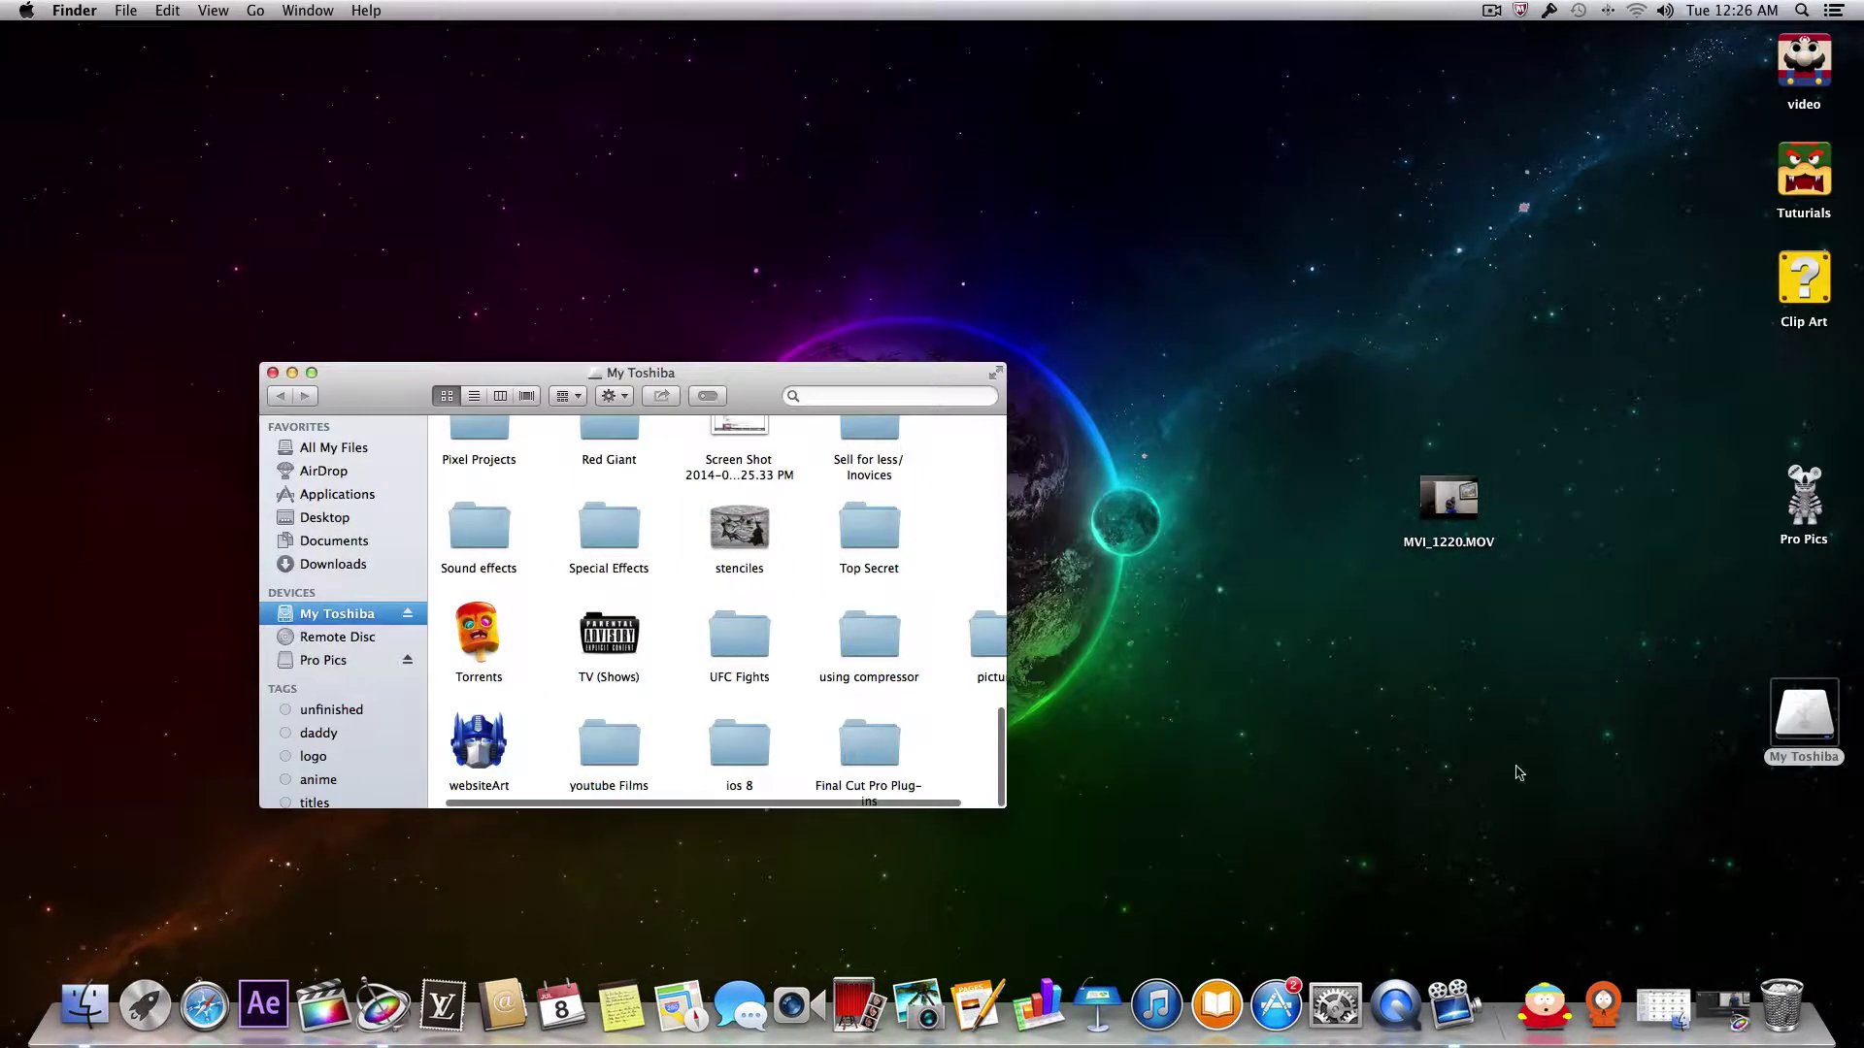
pyautogui.click(1664, 992)
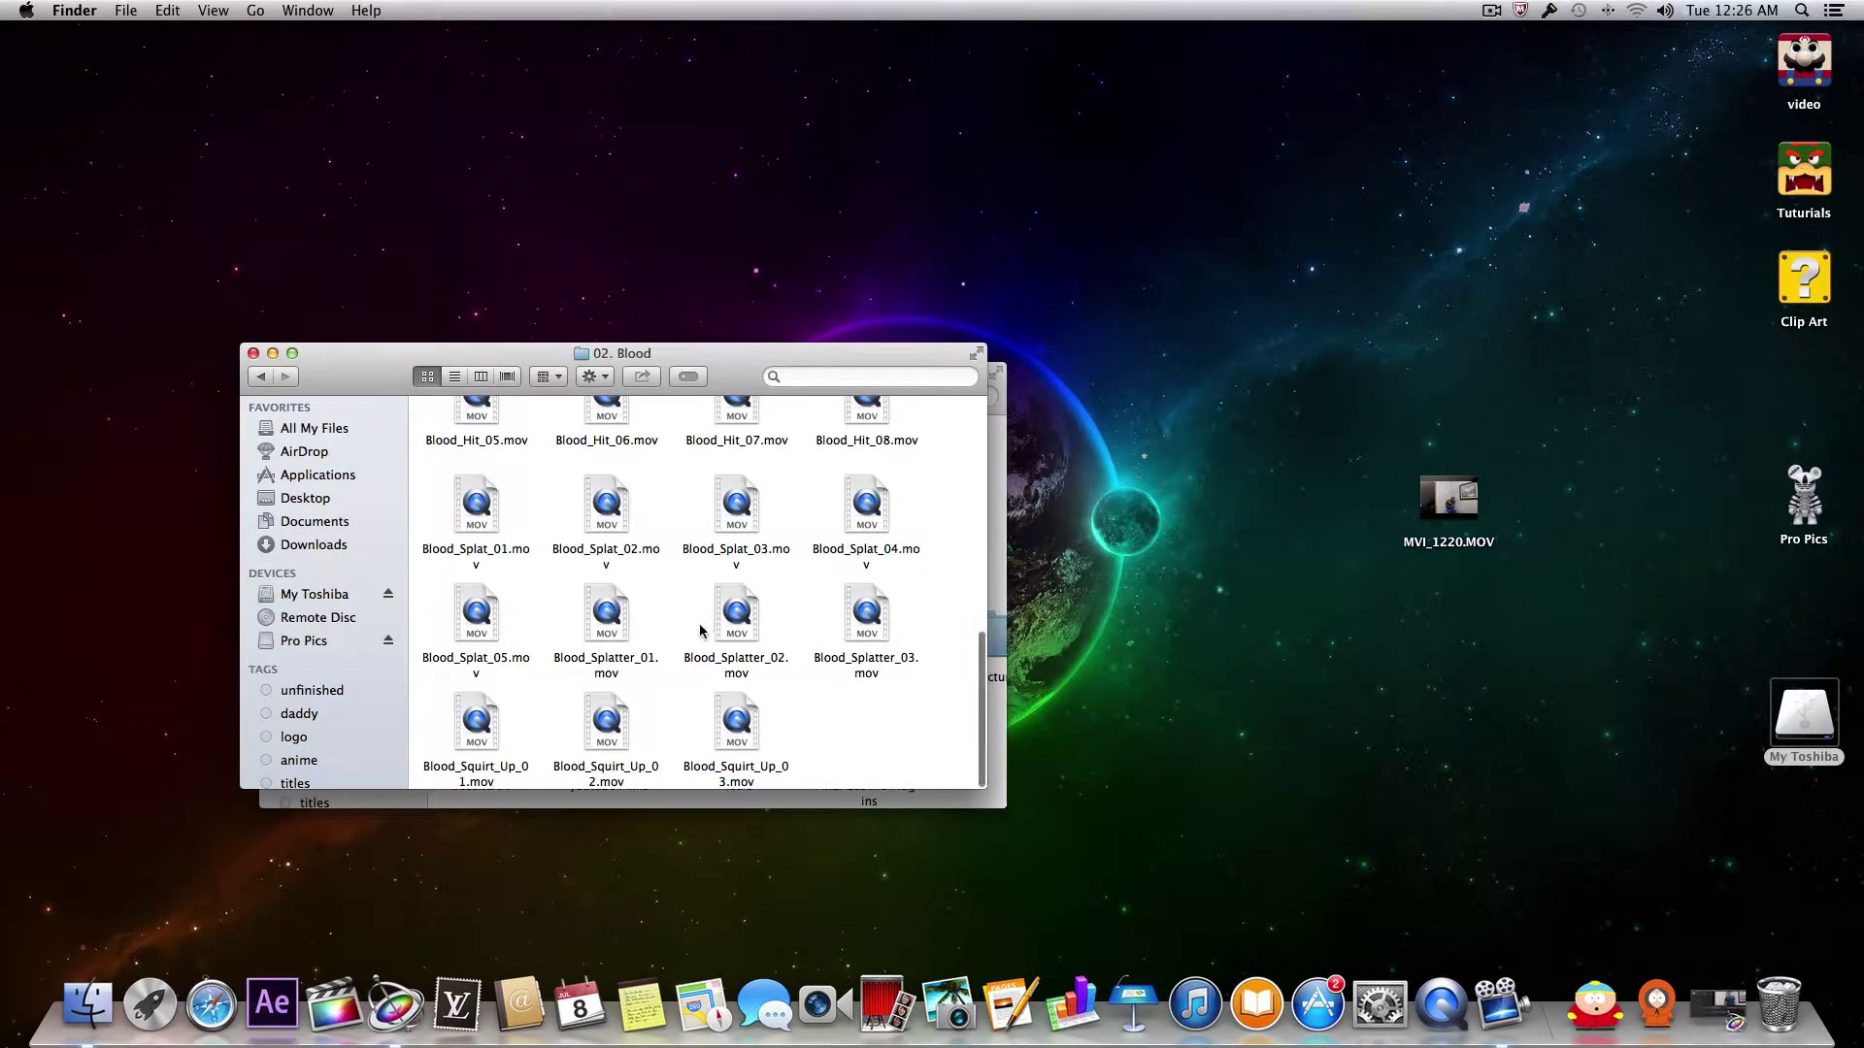
pyautogui.scroll(10, 685, 619)
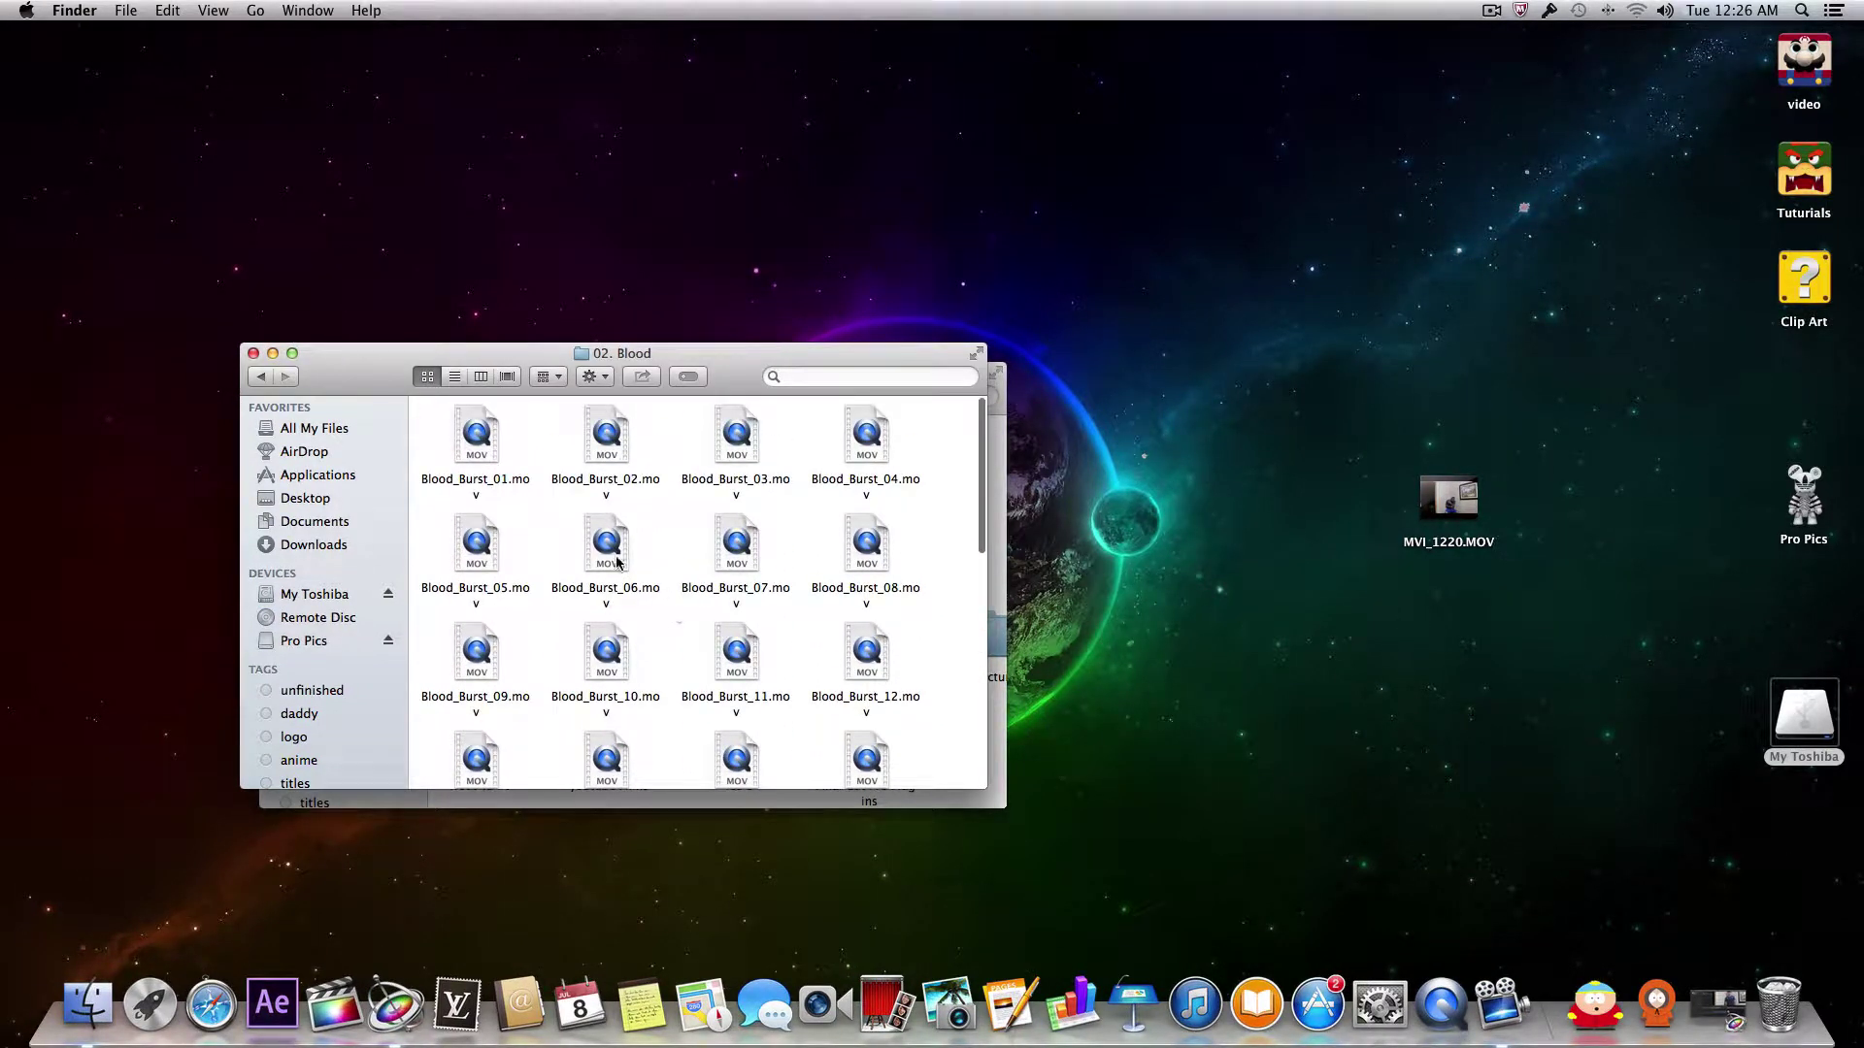
# Step: Look through the parent Action Essentials 2 720p folder and reopen its 02. Blood folder
pyautogui.click(260, 377)
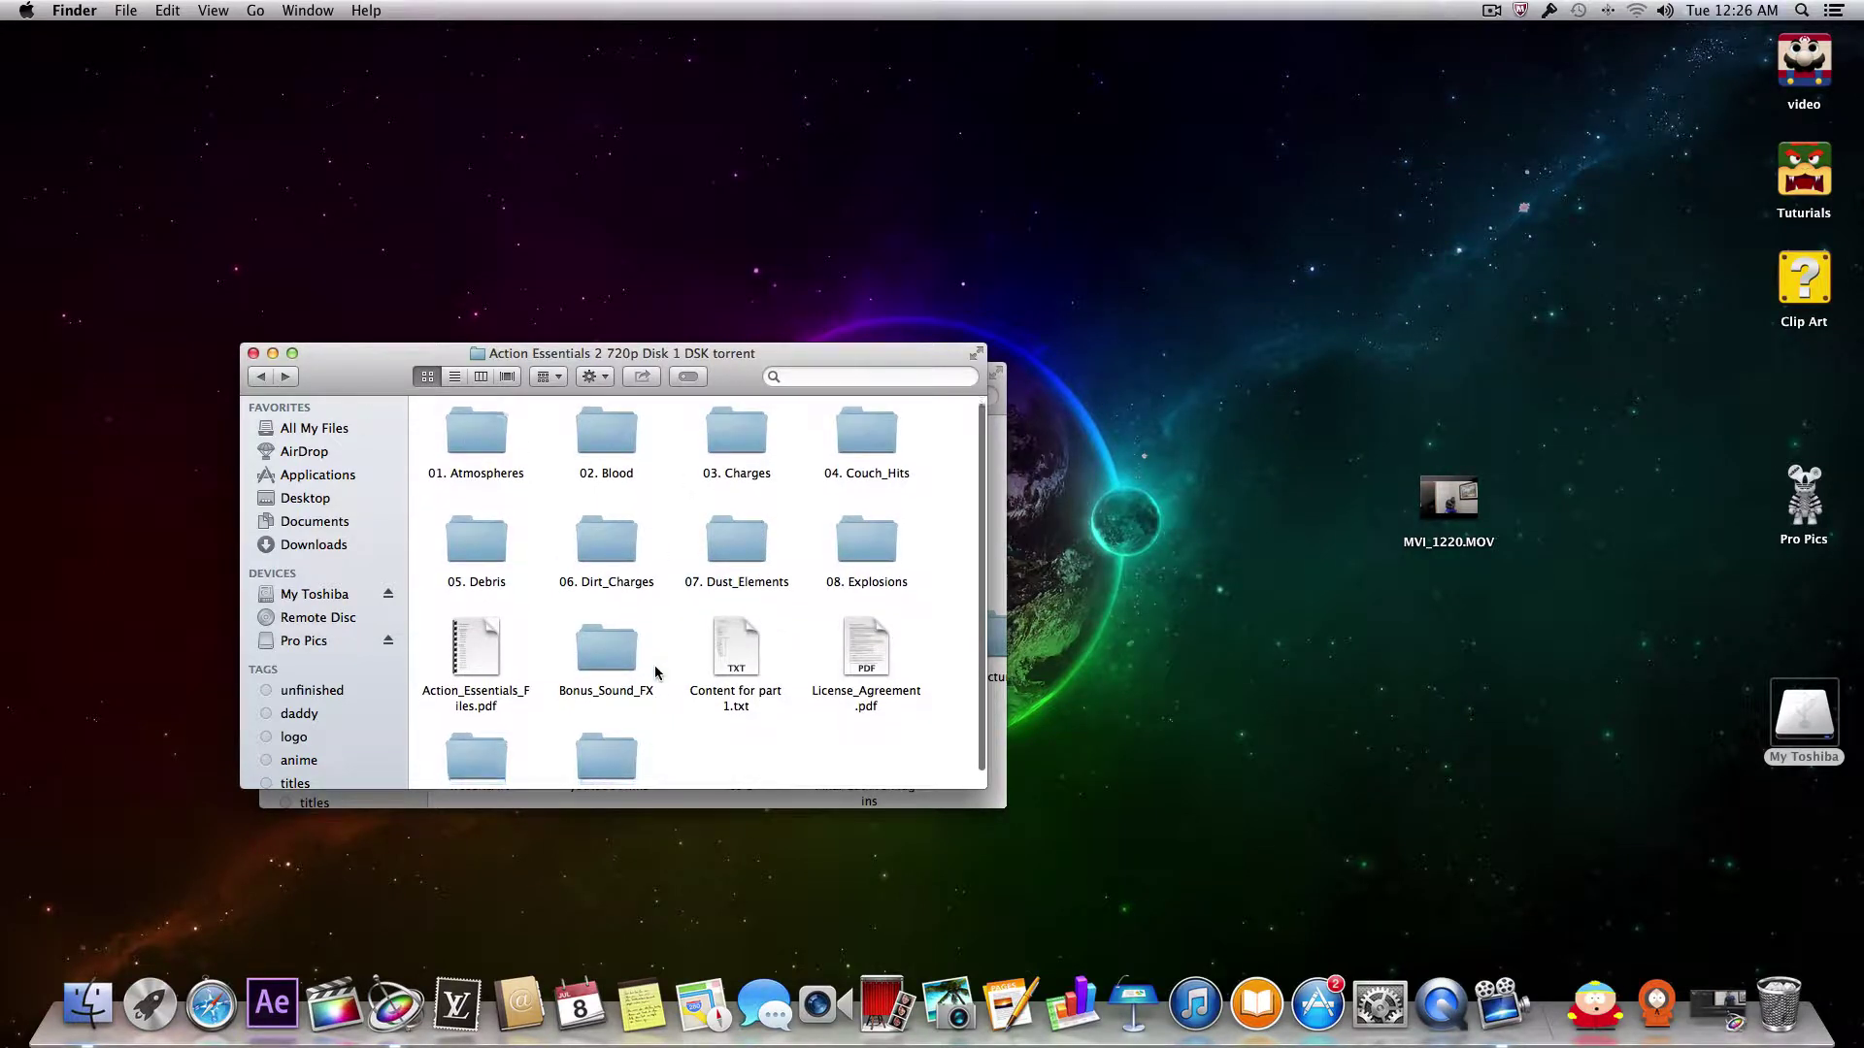
pyautogui.scroll(-2, 650, 670)
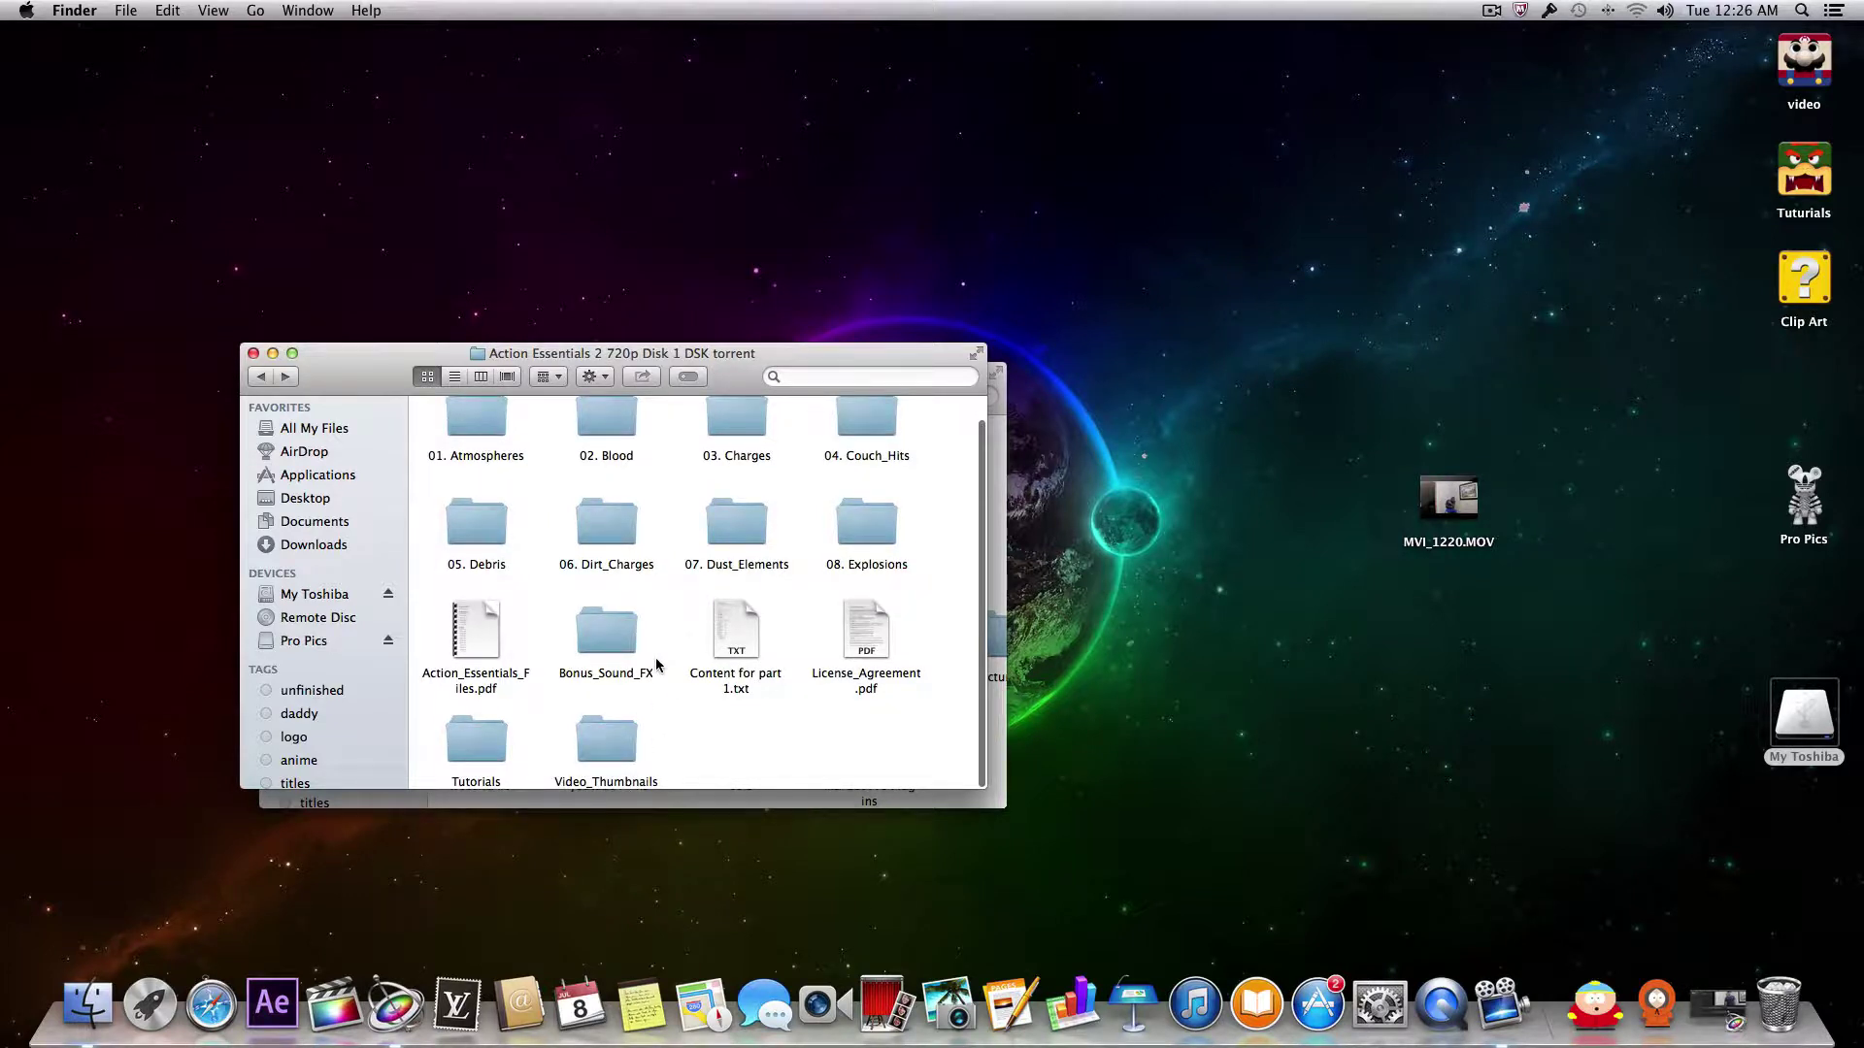
pyautogui.scroll(2, 631, 594)
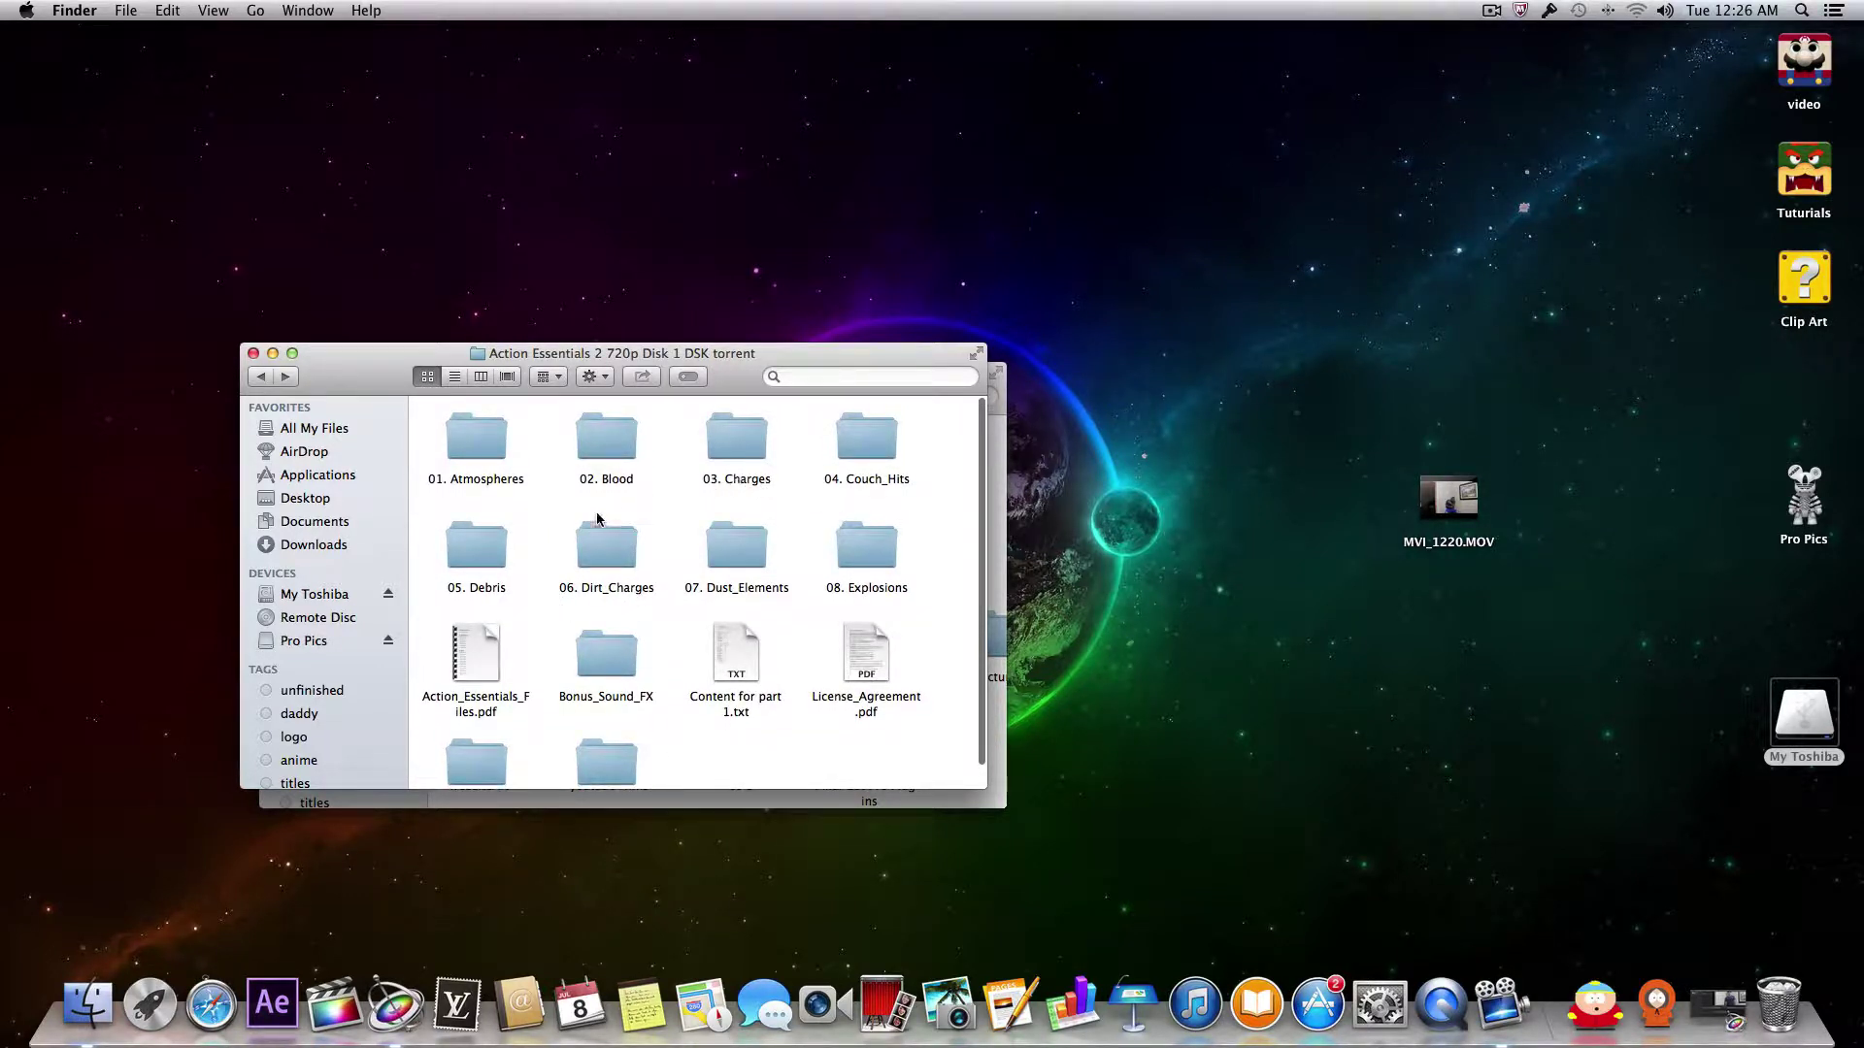
pyautogui.doubleClick(604, 442)
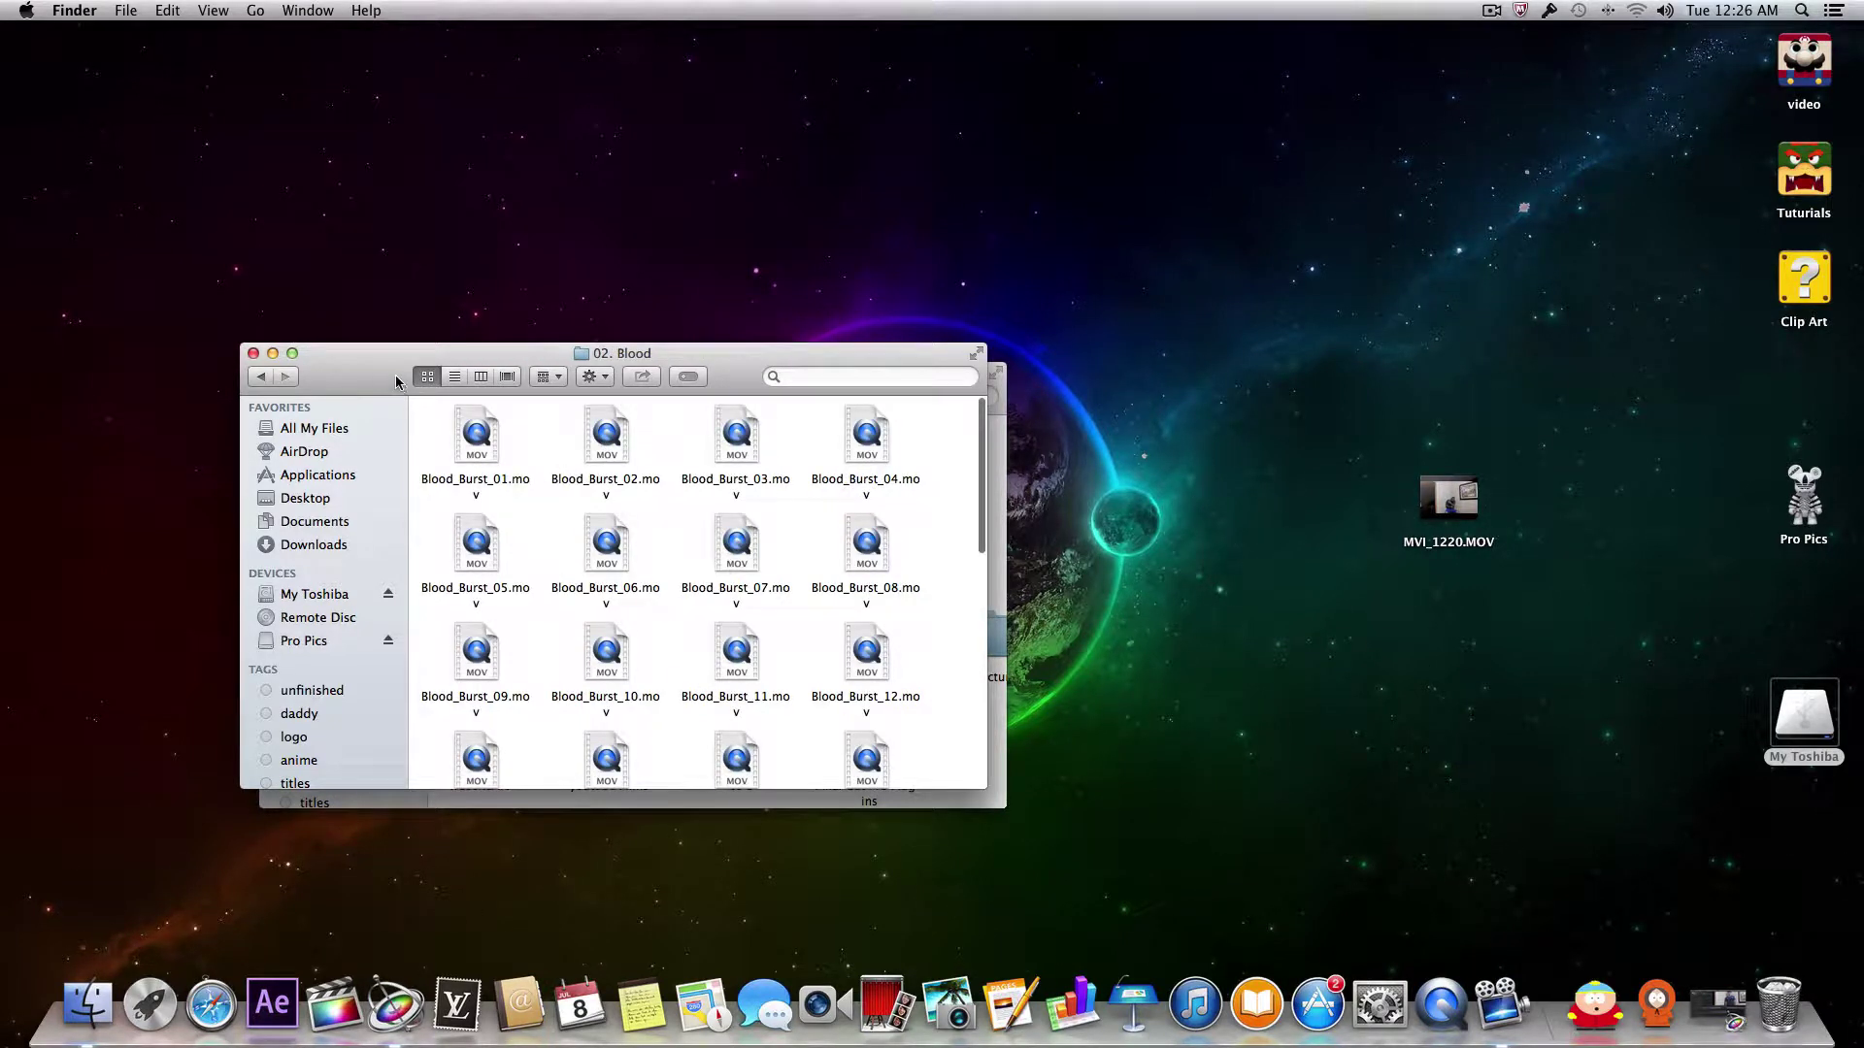
# Step: Minimize the My Toshiba window, restore the Motion project, and arrange its window so the 02. Blood files remain accessible
pyautogui.moveTo(396, 381); pyautogui.dragTo(946, 323)
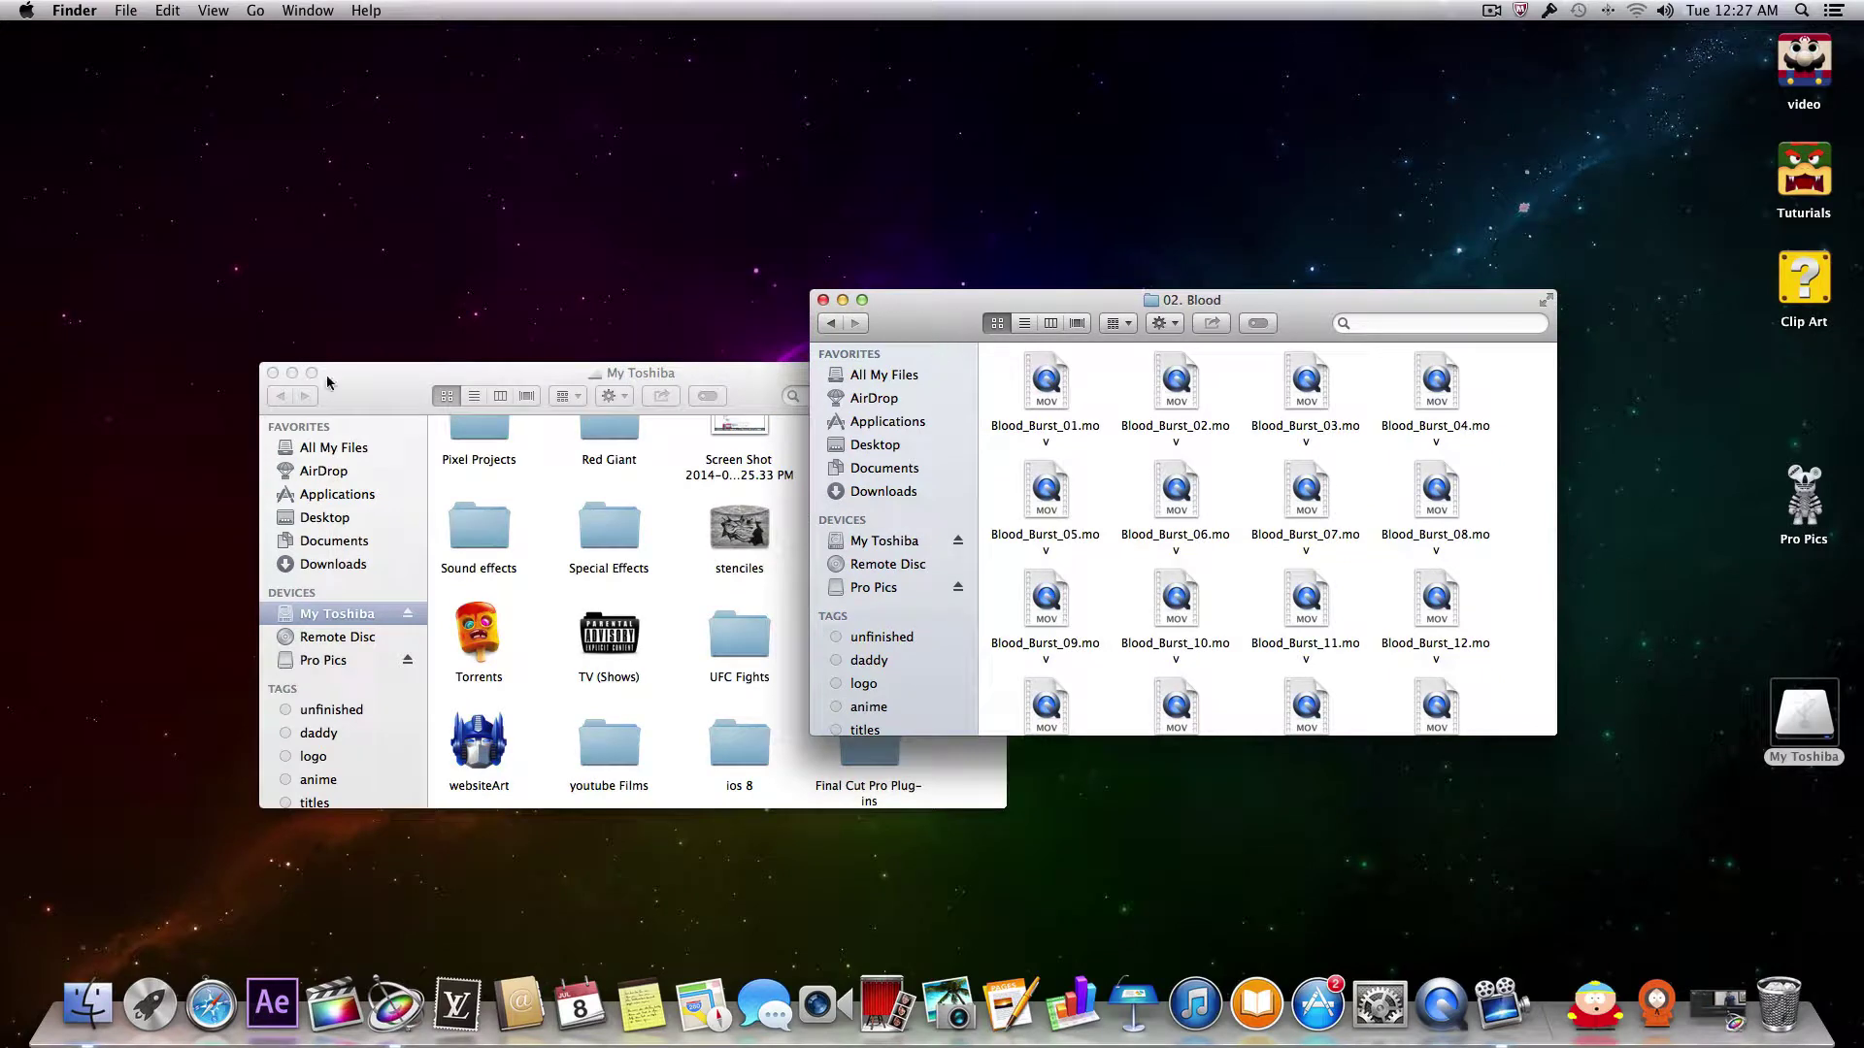
pyautogui.click(293, 373)
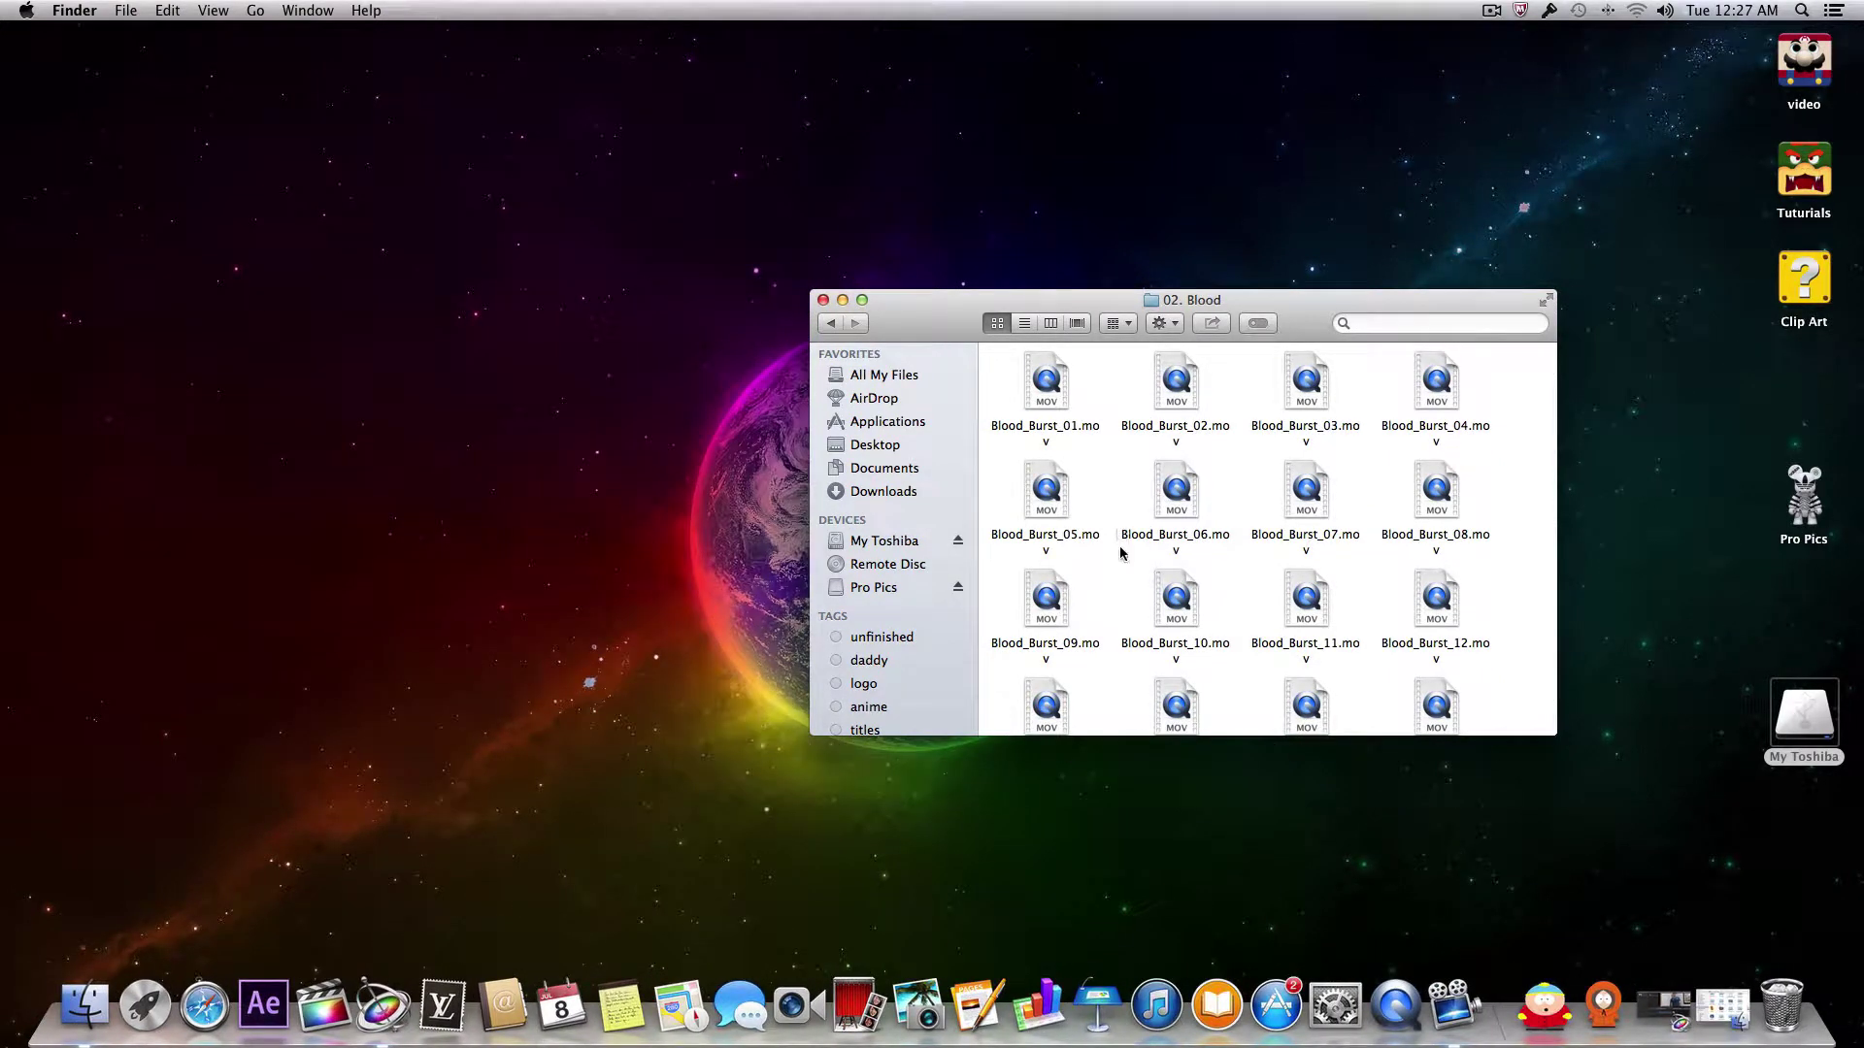
pyautogui.scroll(-5, 1120, 553)
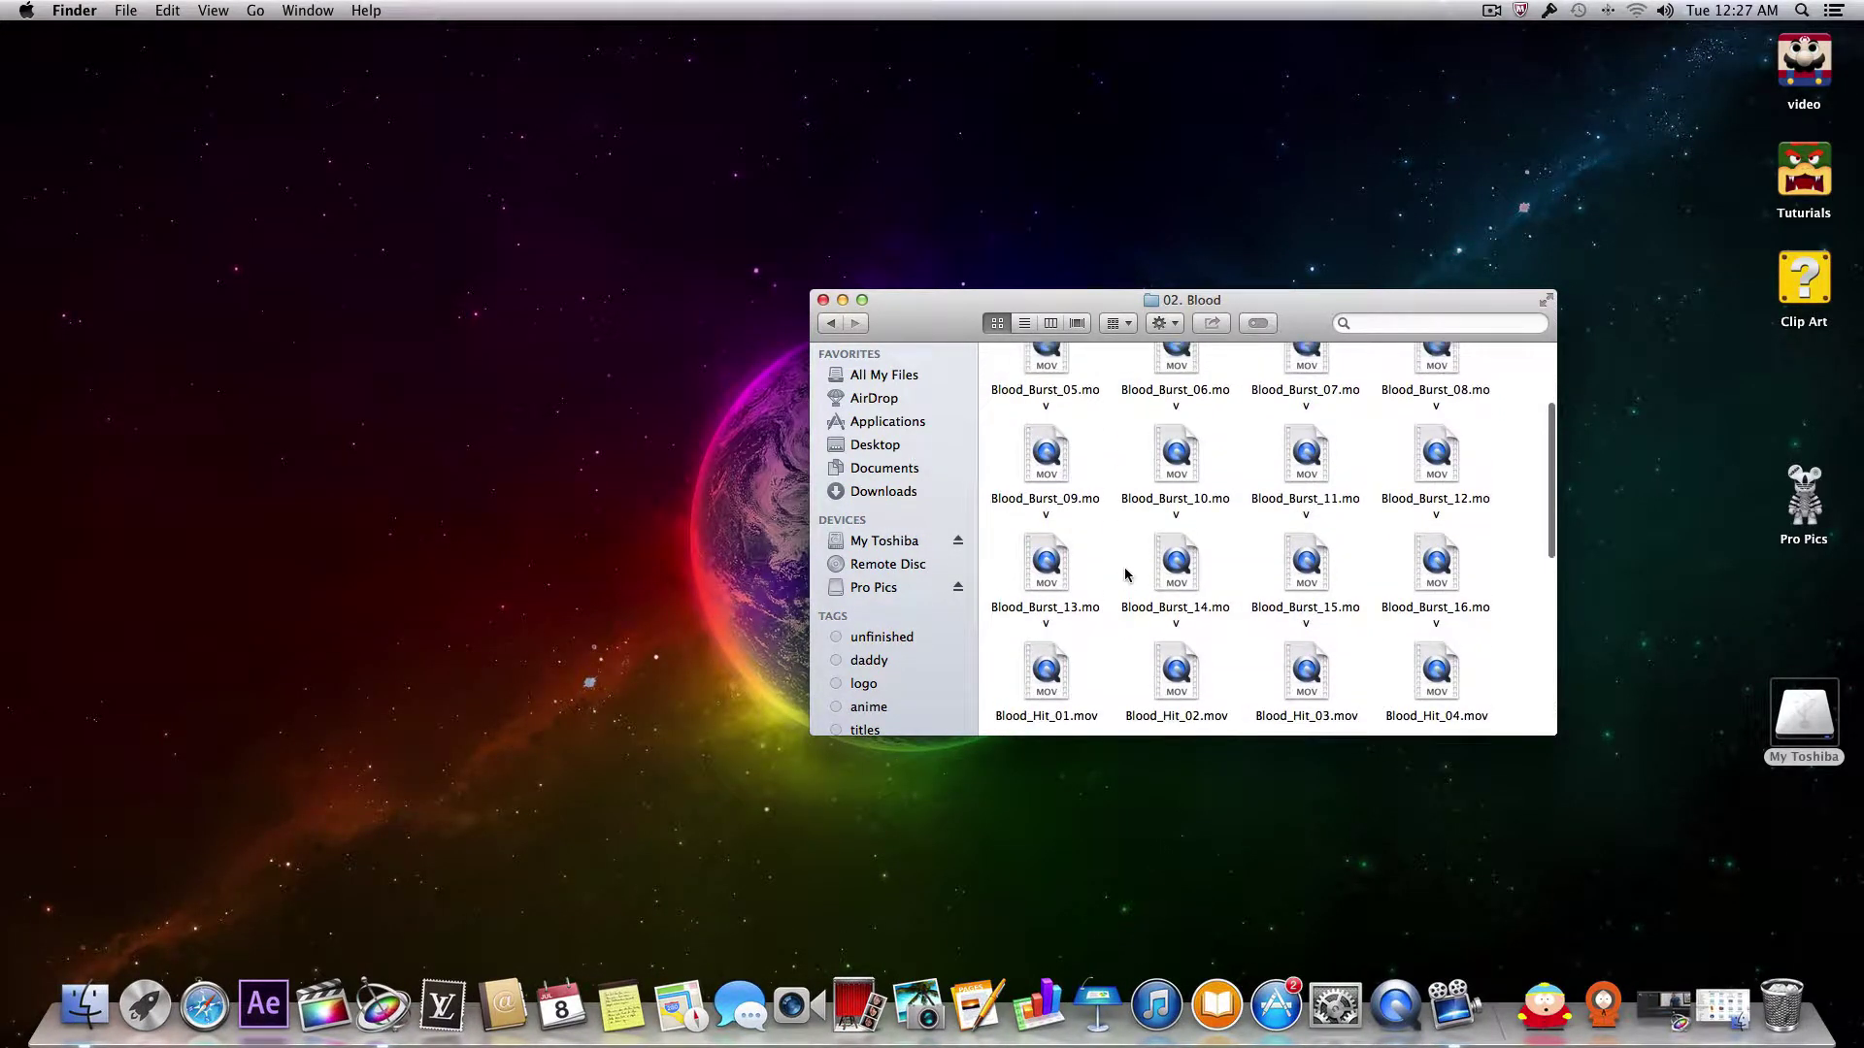
pyautogui.scroll(1, 1125, 575)
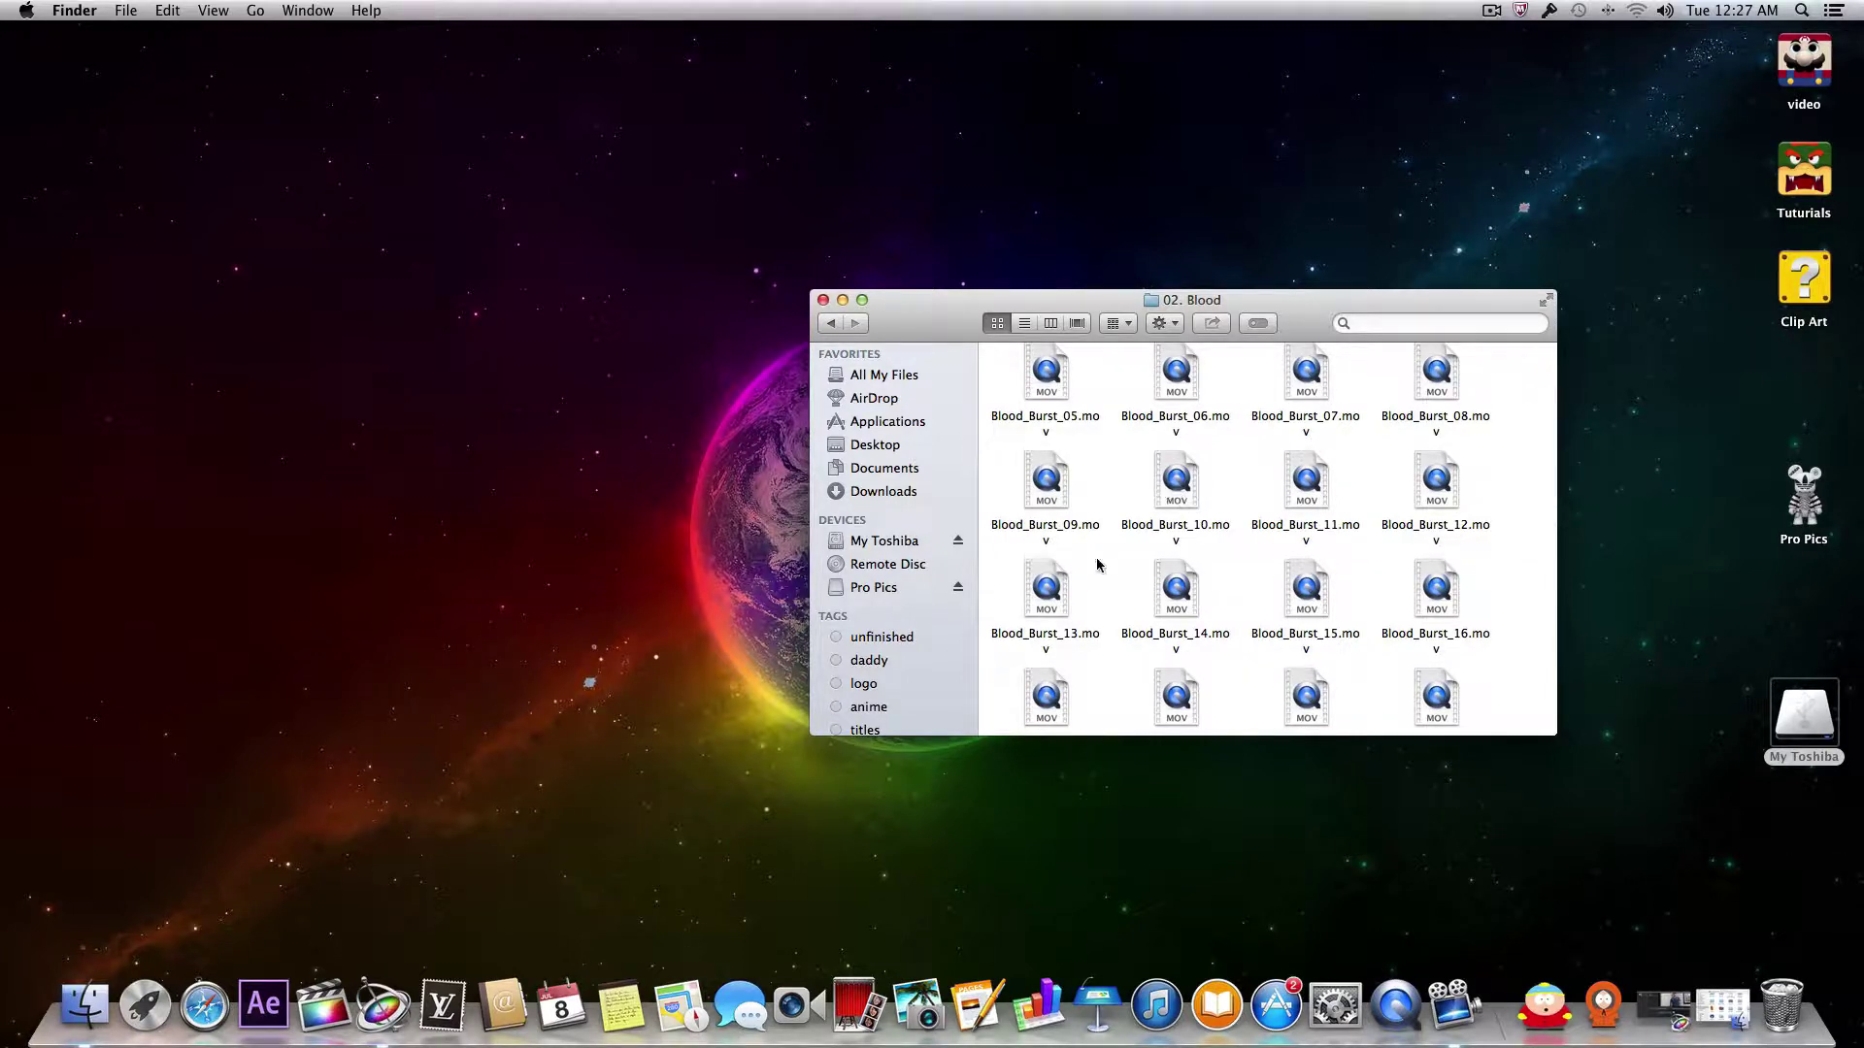
pyautogui.click(383, 1005)
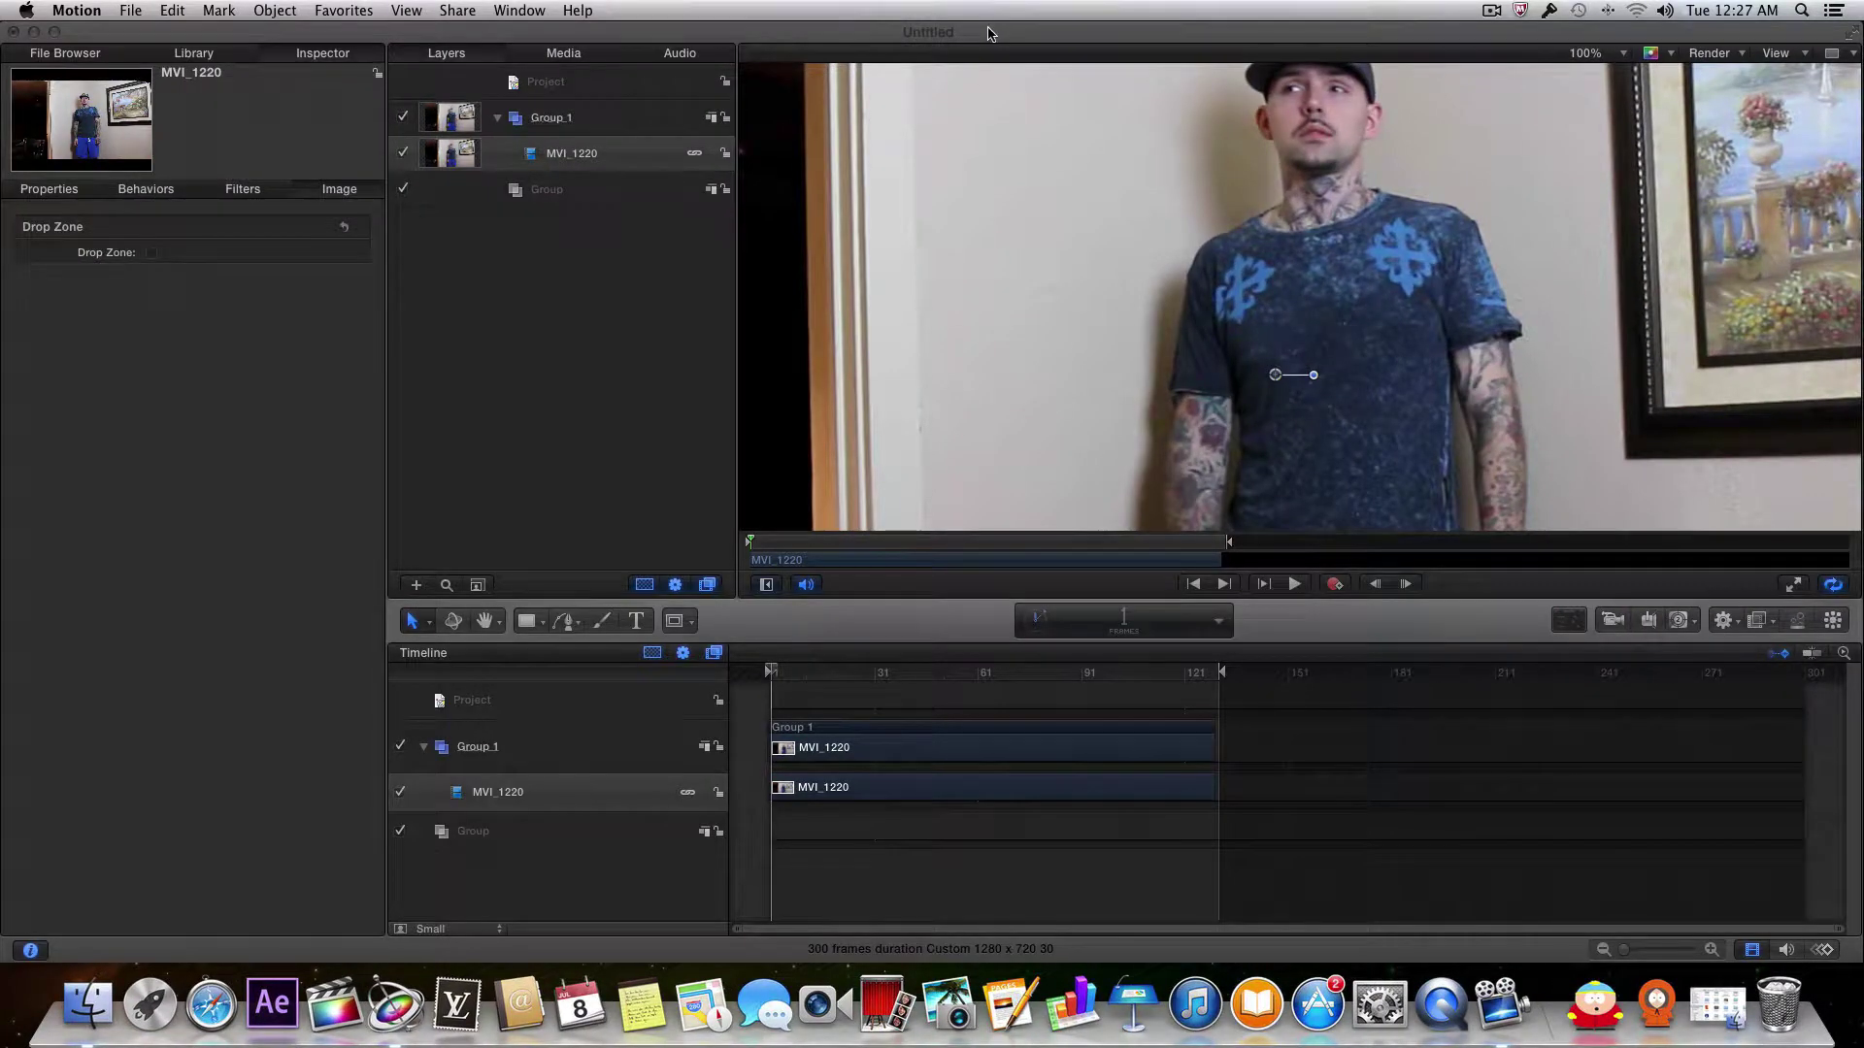
pyautogui.moveTo(990, 36); pyautogui.dragTo(1029, 573)
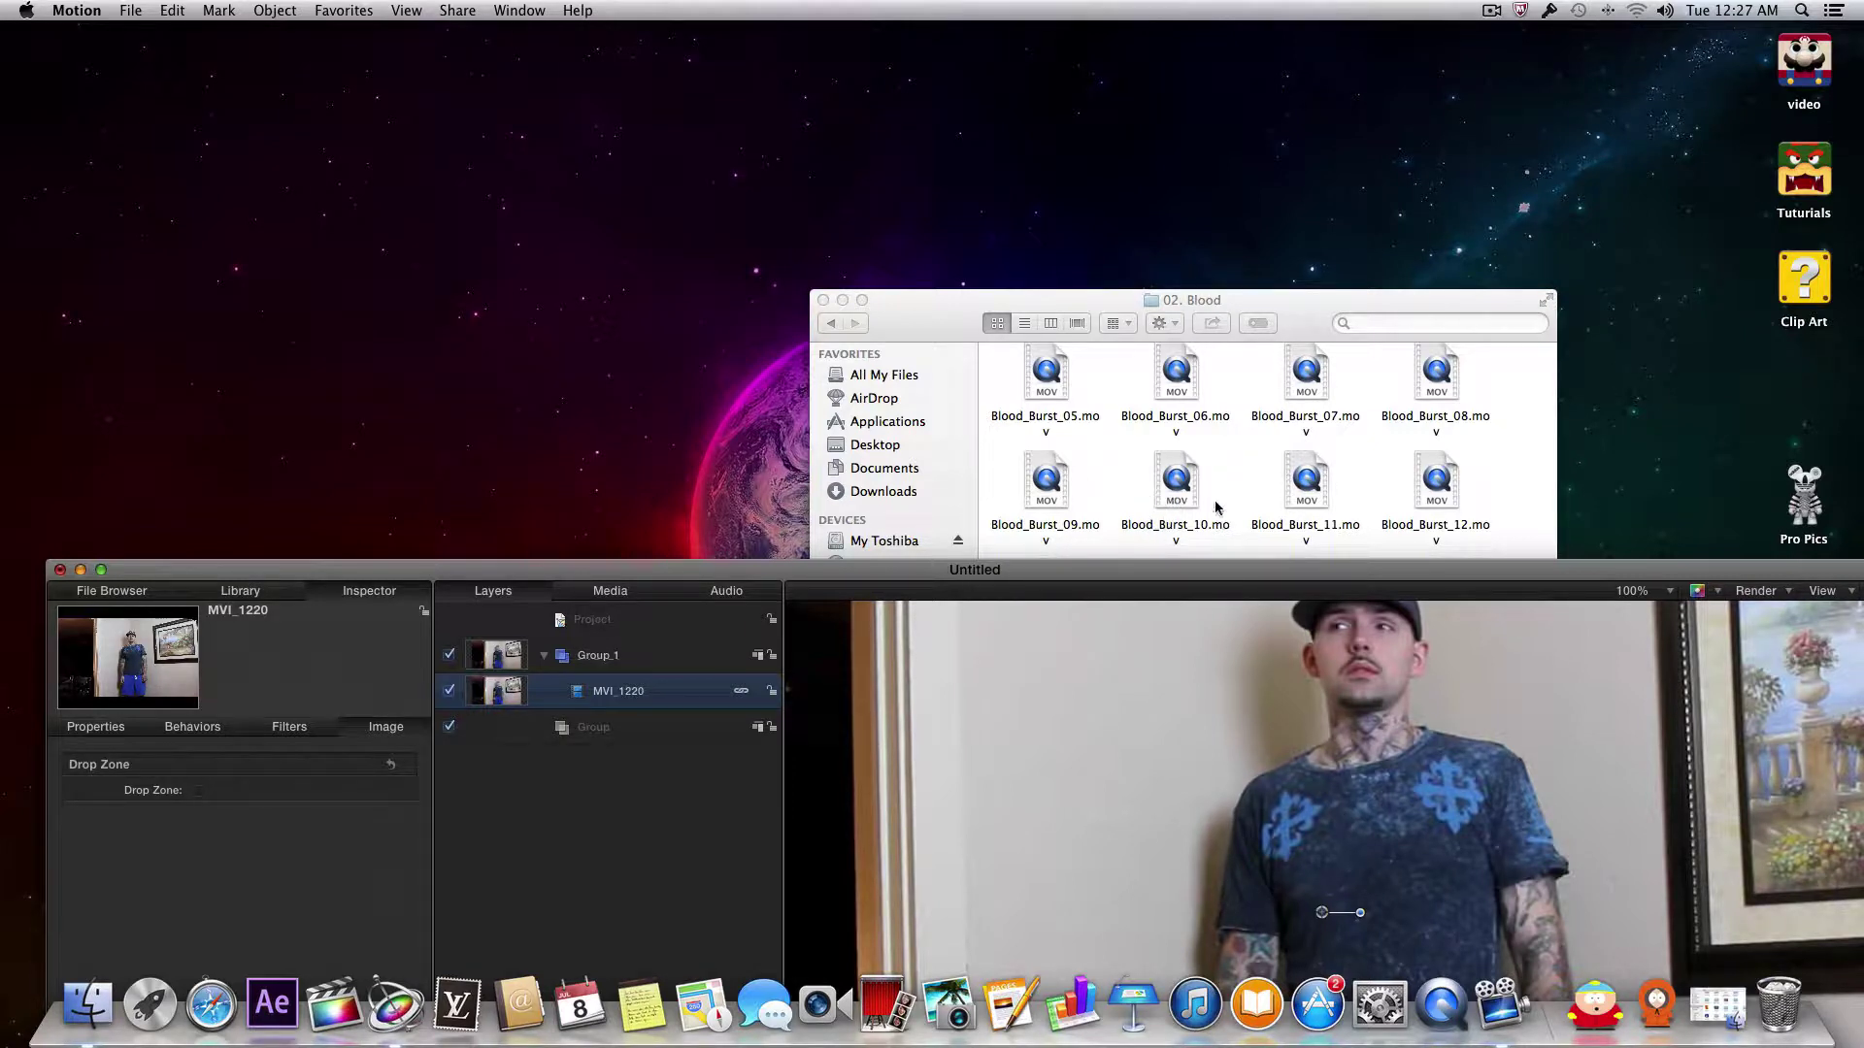
# Step: Import Blood_Burst_10.mov into a new group above Group 1 and position the burst on the man's chest
pyautogui.moveTo(1181, 482); pyautogui.dragTo(619, 636)
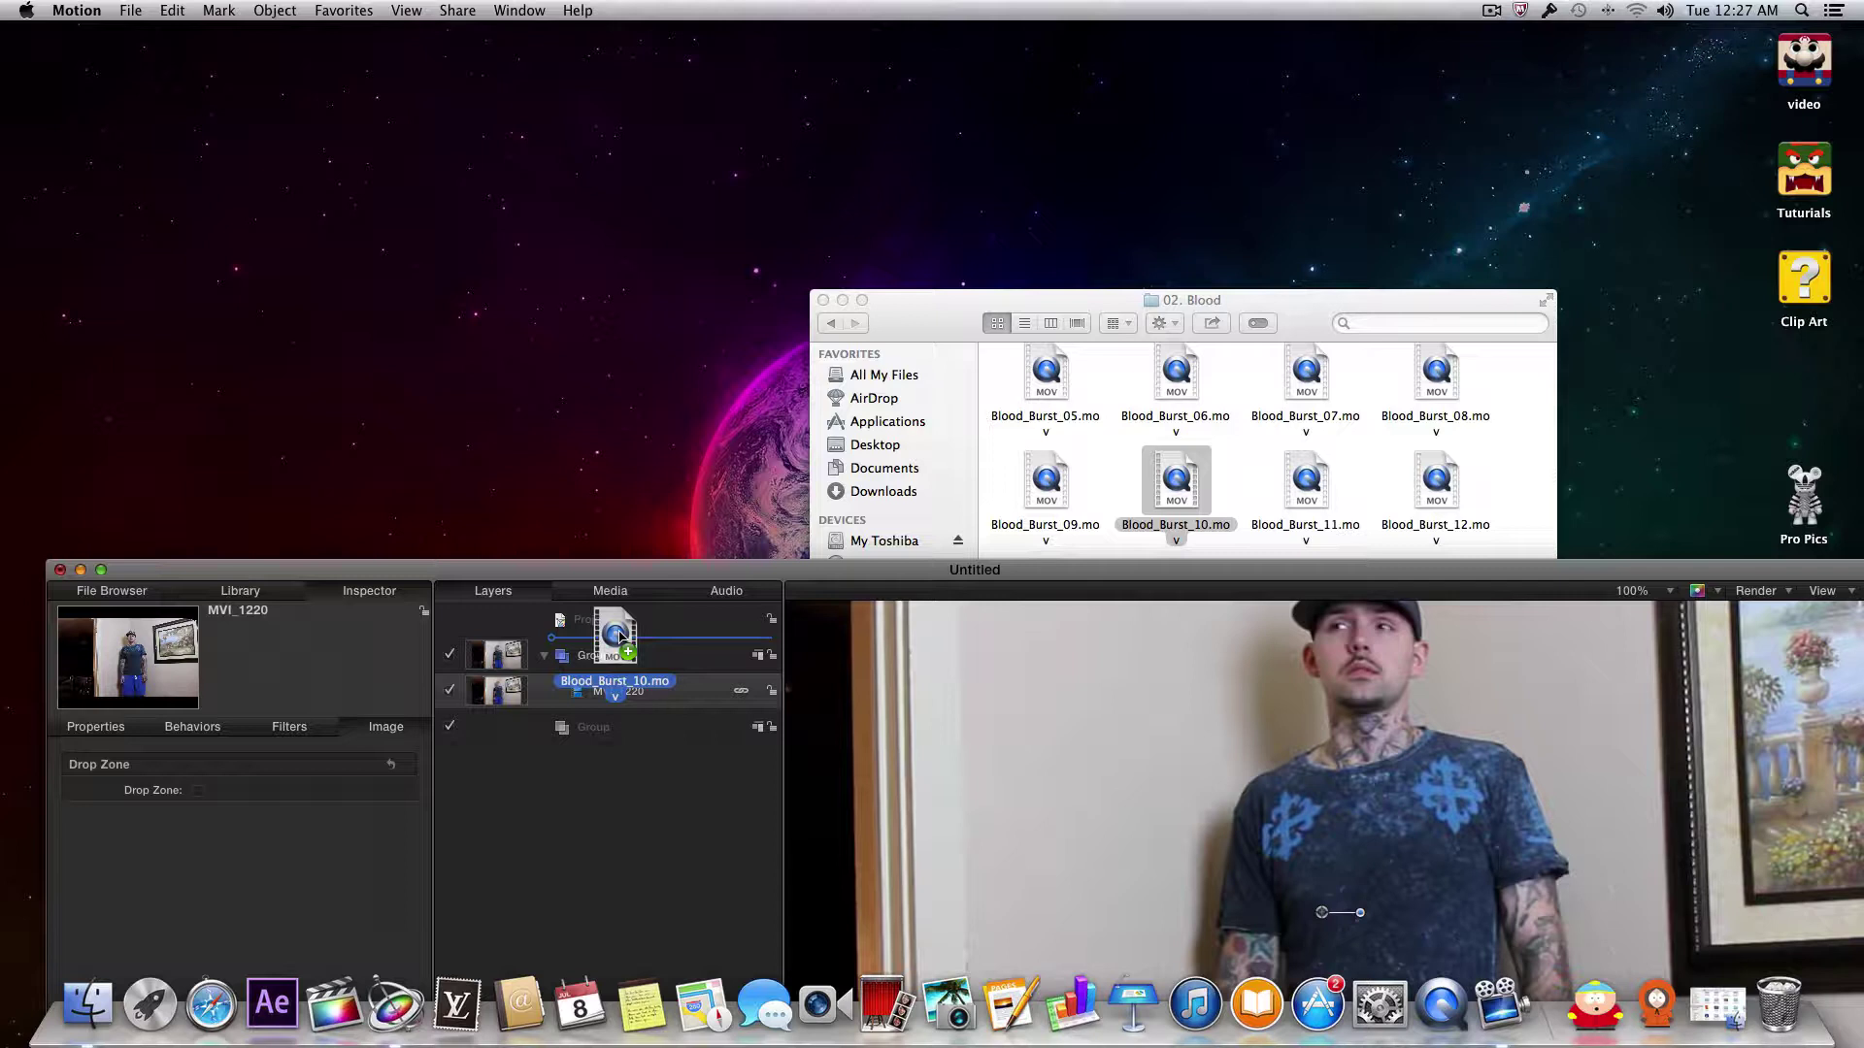
pyautogui.moveTo(620, 636)
pyautogui.mouseDown()
pyautogui.moveTo(607, 661)
pyautogui.moveTo(602, 636)
pyautogui.mouseUp()
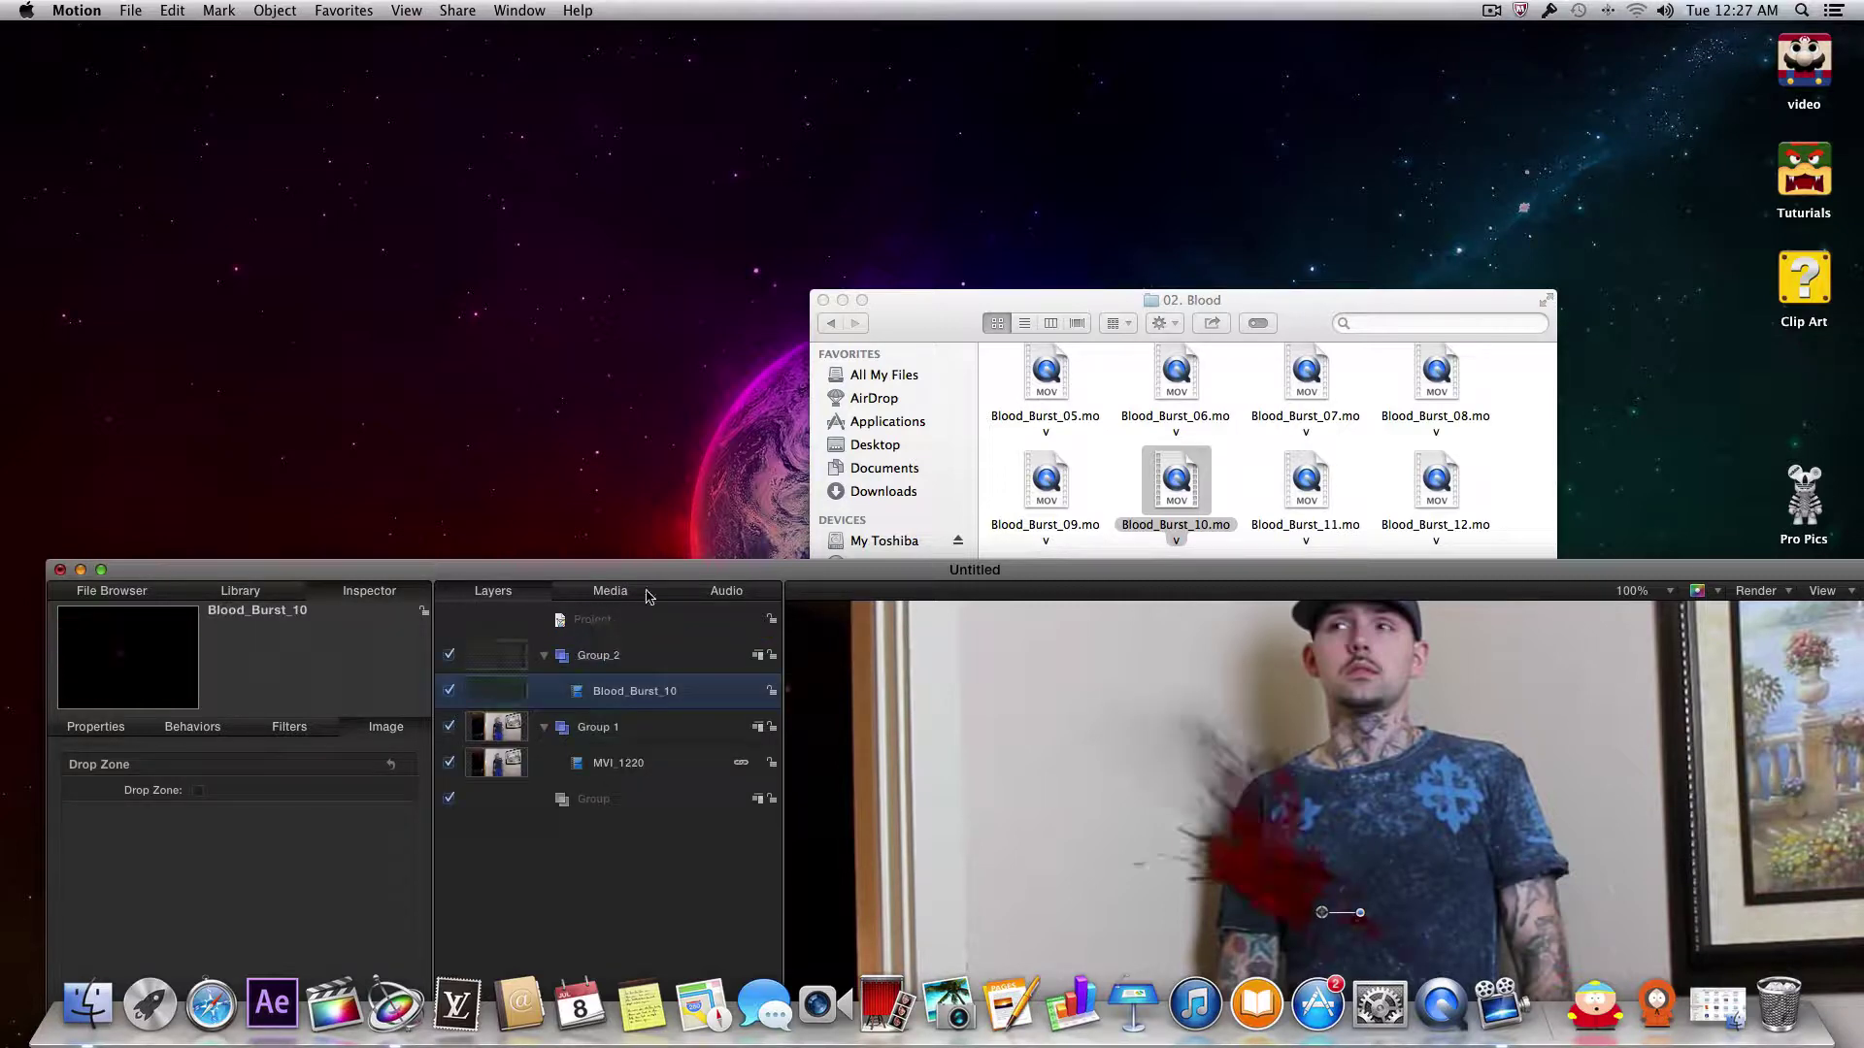
pyautogui.moveTo(660, 571); pyautogui.dragTo(611, 124)
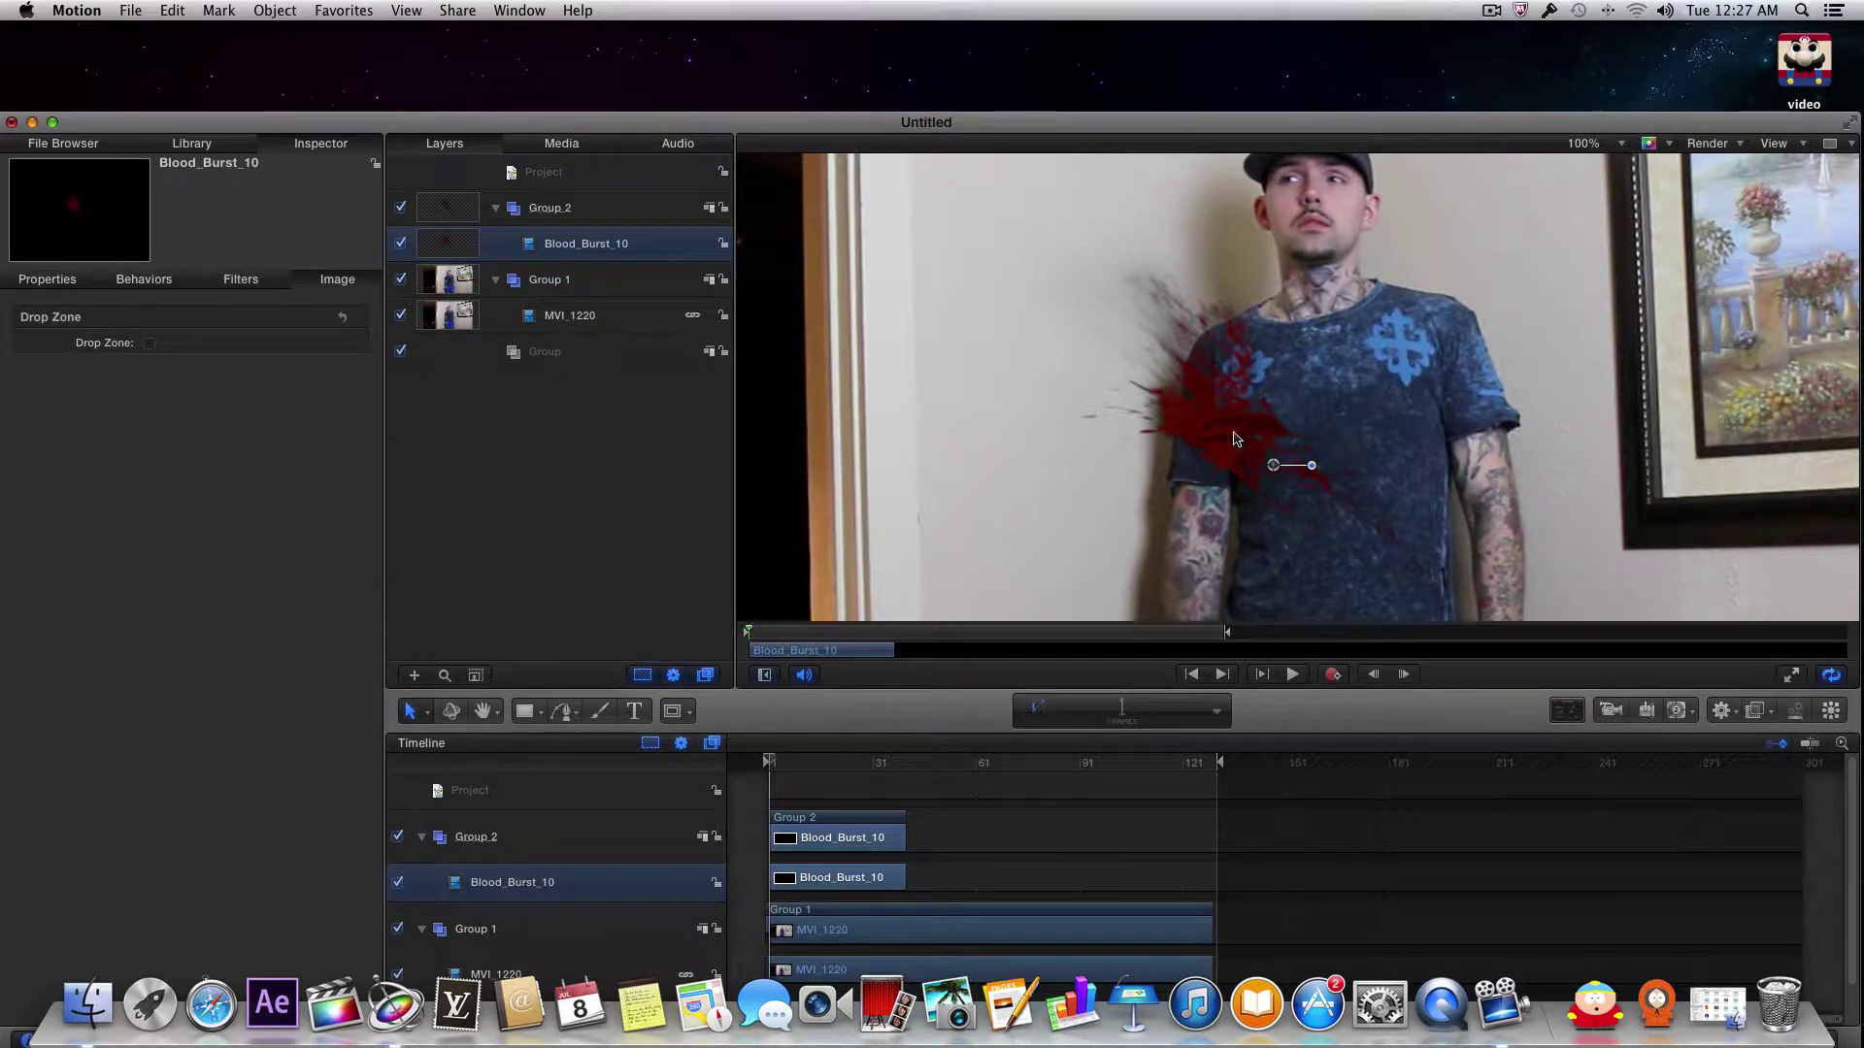
pyautogui.moveTo(1235, 438); pyautogui.dragTo(1343, 472)
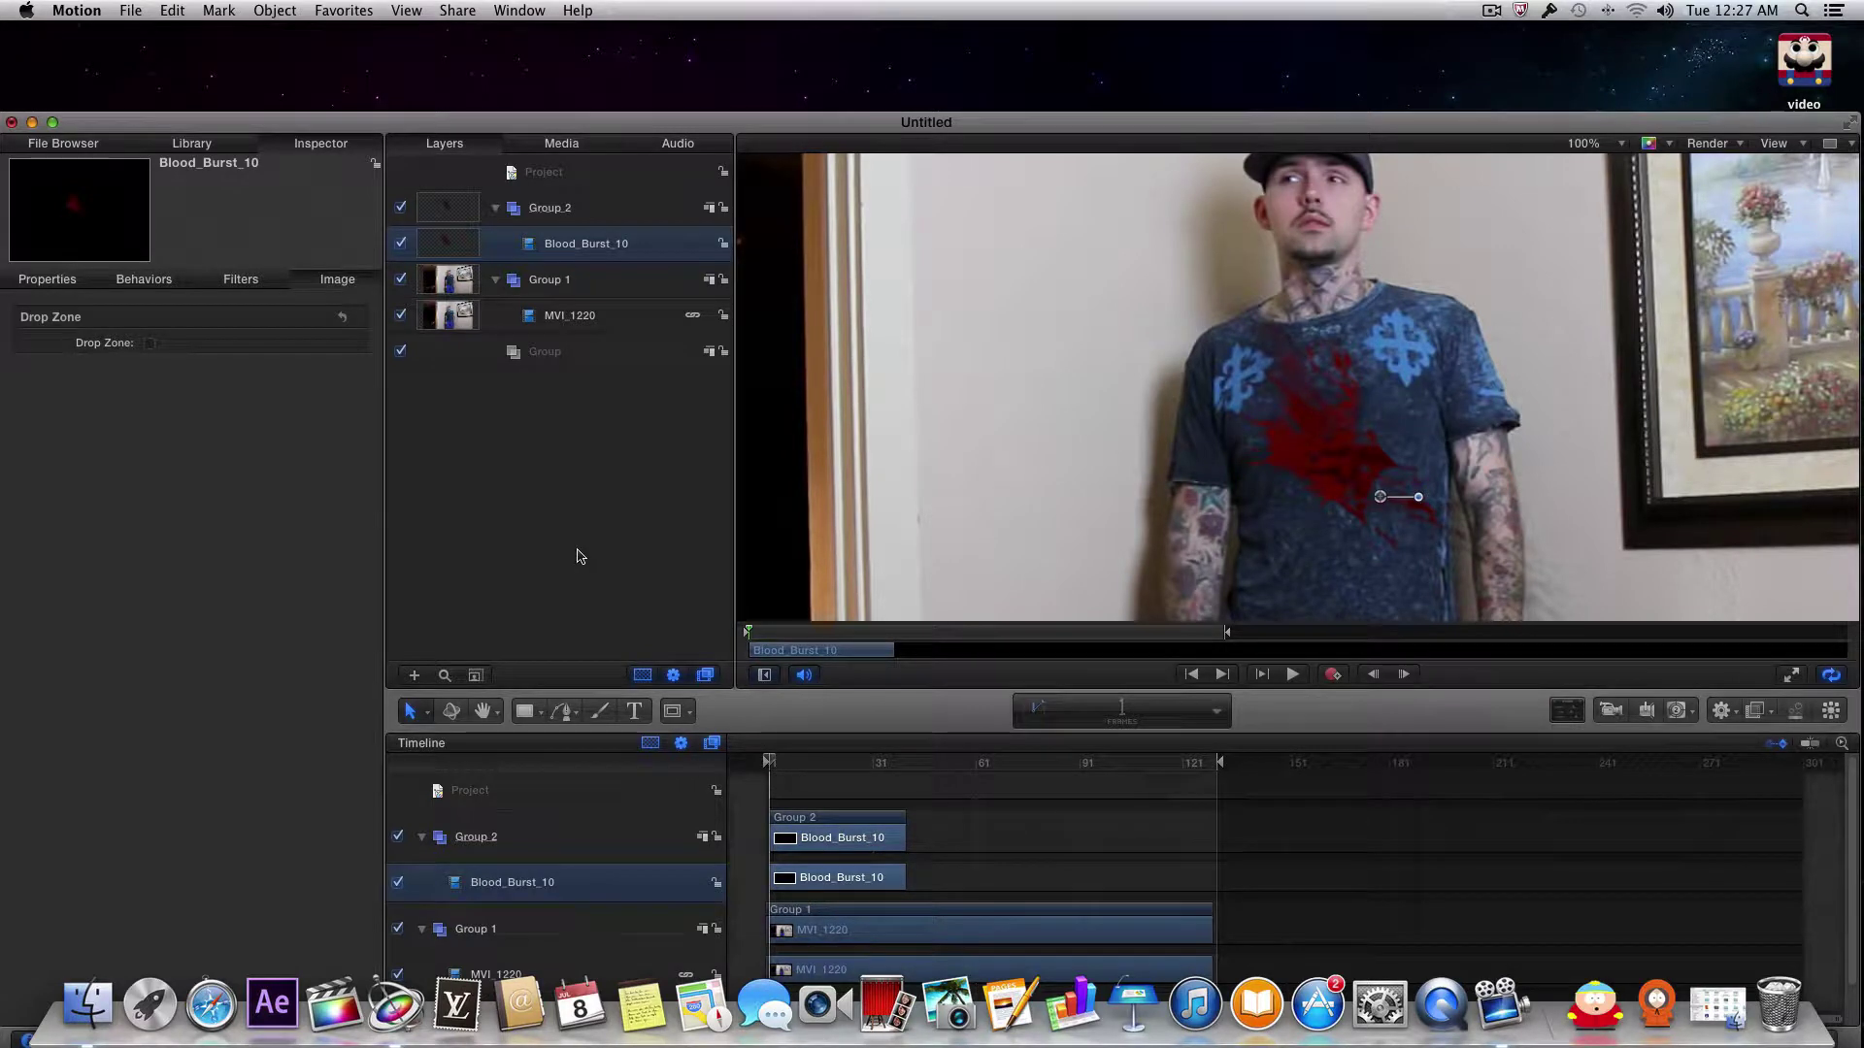
# Step: With Group 2 temporarily hidden, move the Blood_Burst_10 clip to start at frame 17, then show the group again
pyautogui.click(400, 209)
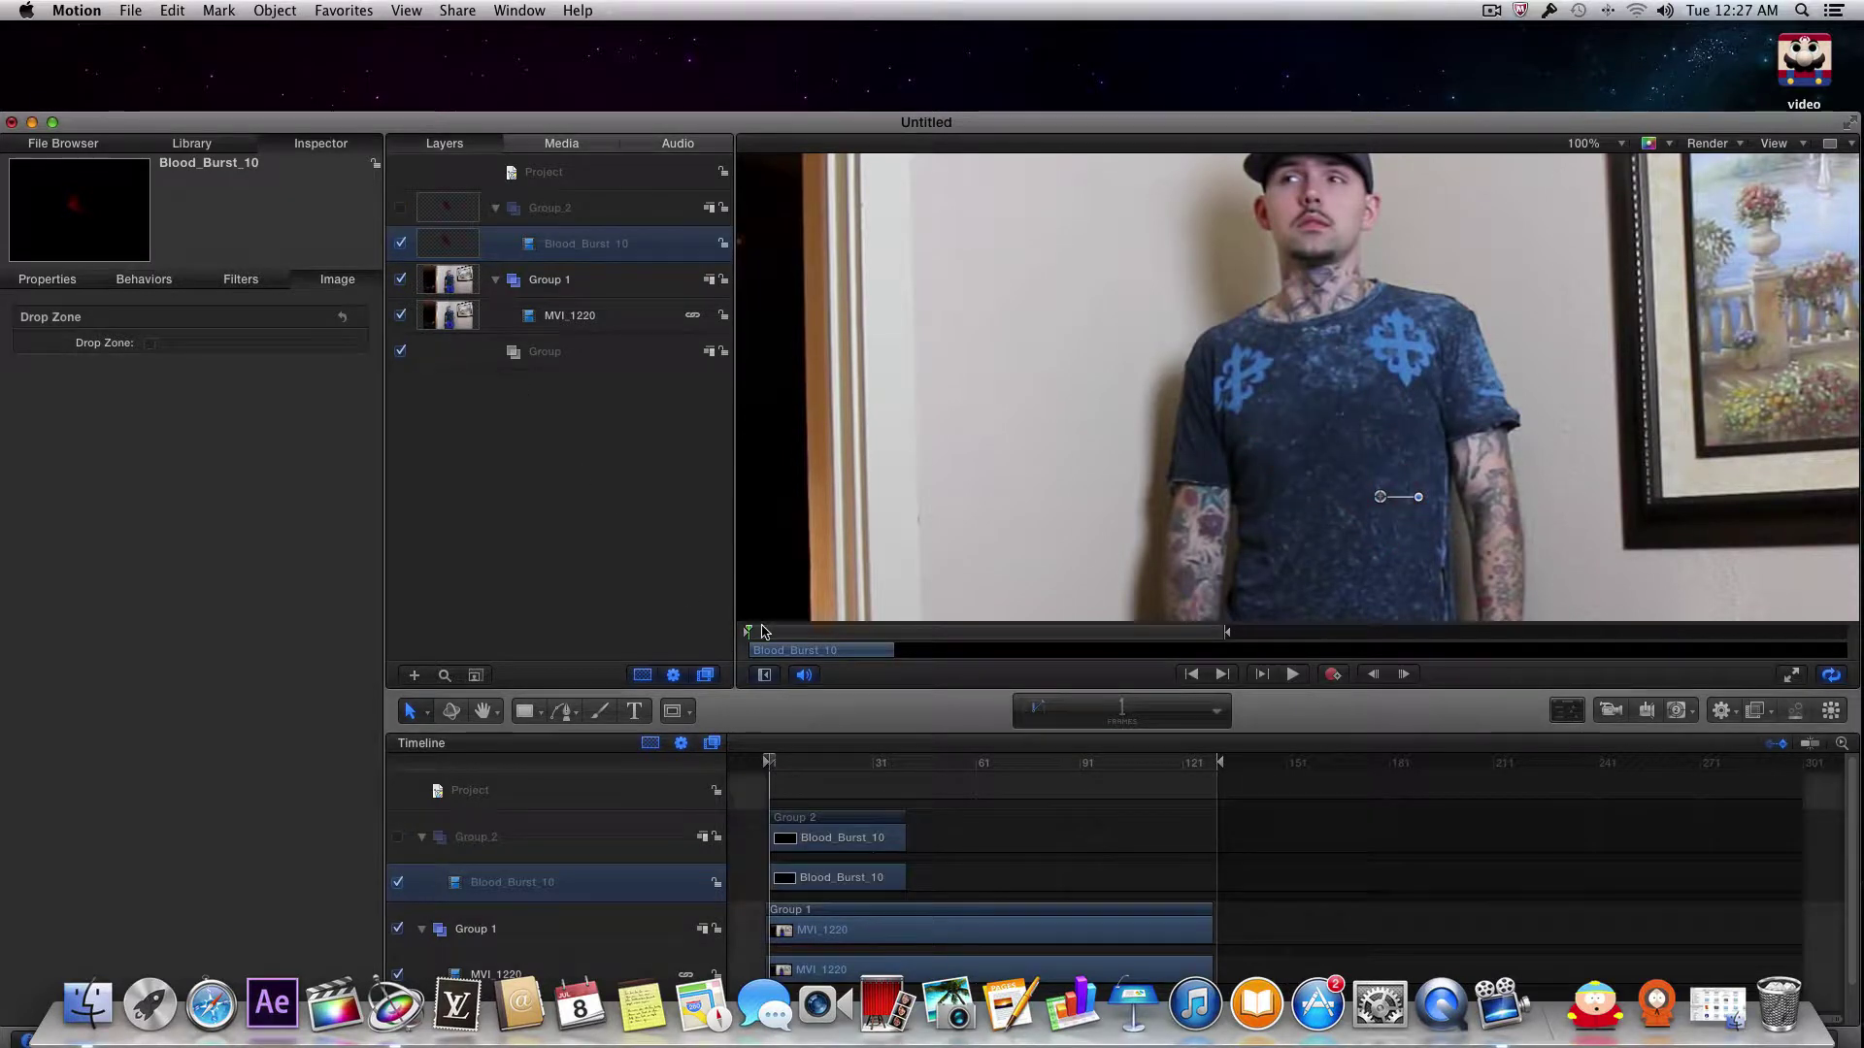
pyautogui.click(818, 765)
pyautogui.moveTo(819, 767); pyautogui.dragTo(824, 764)
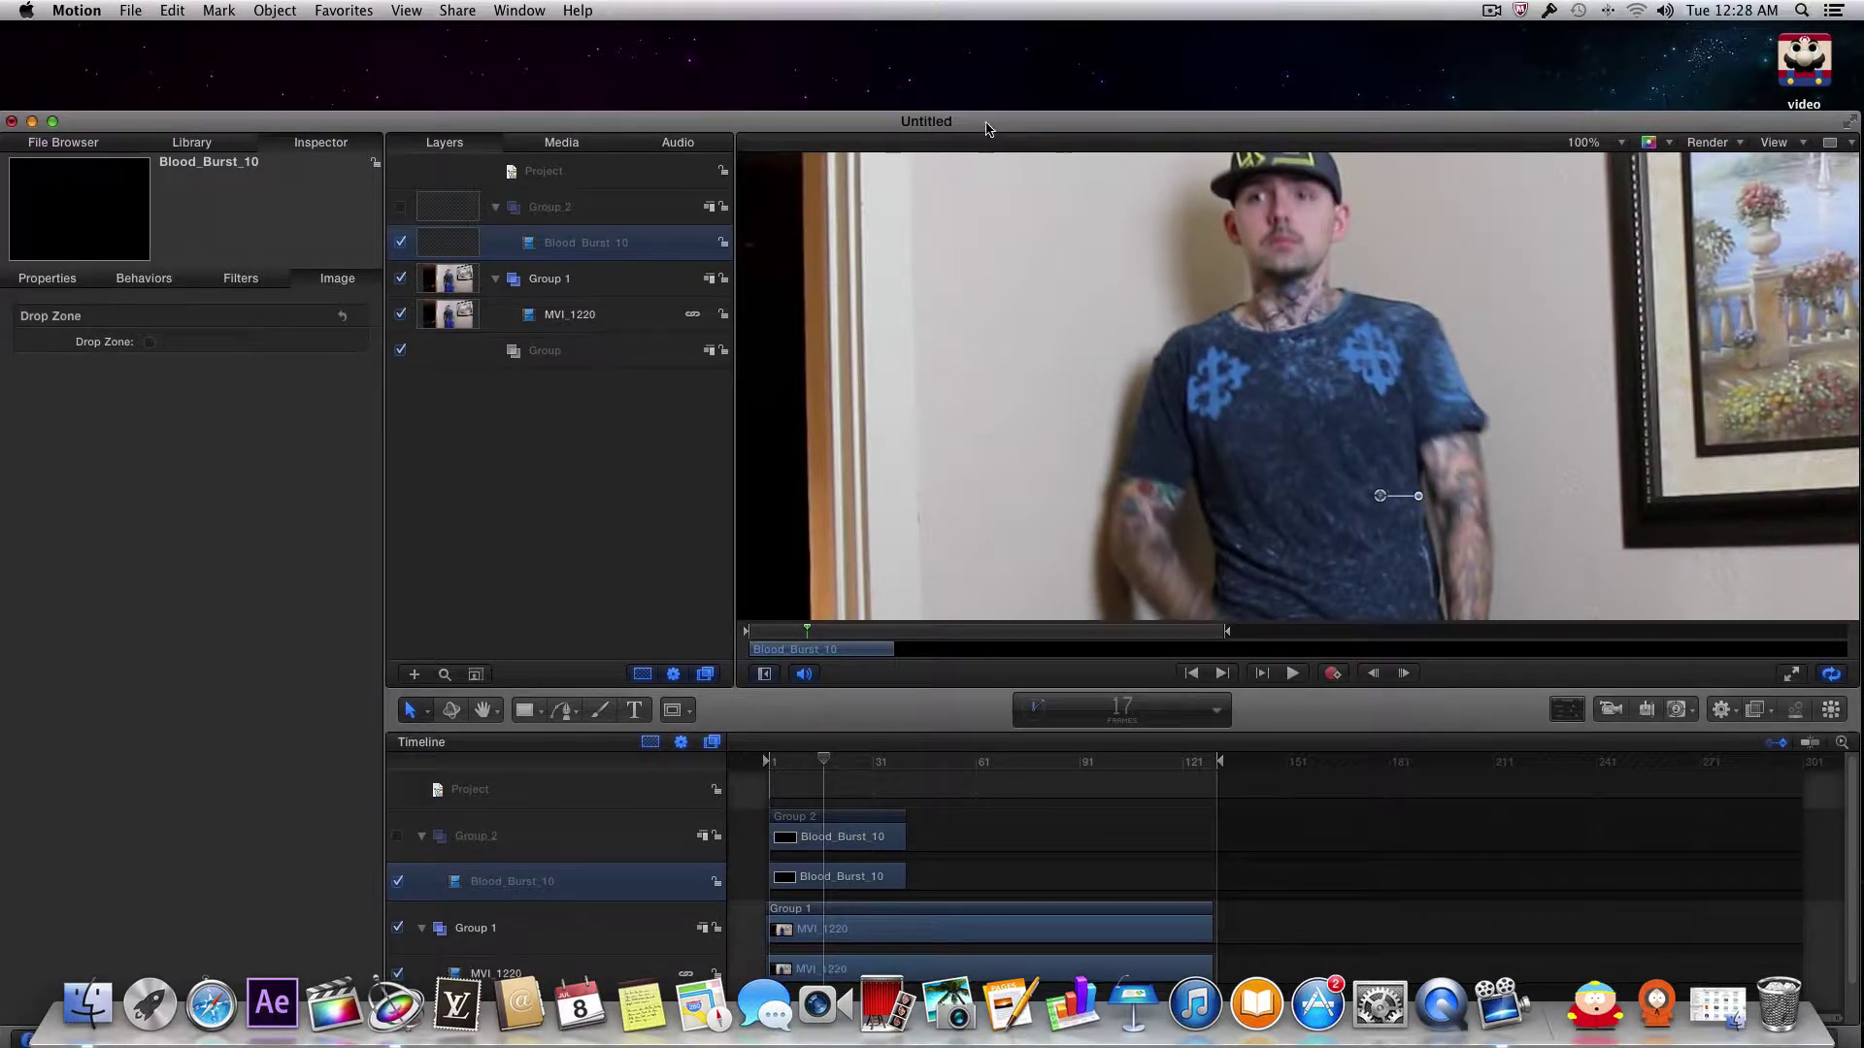
pyautogui.moveTo(984, 123); pyautogui.dragTo(1001, 46)
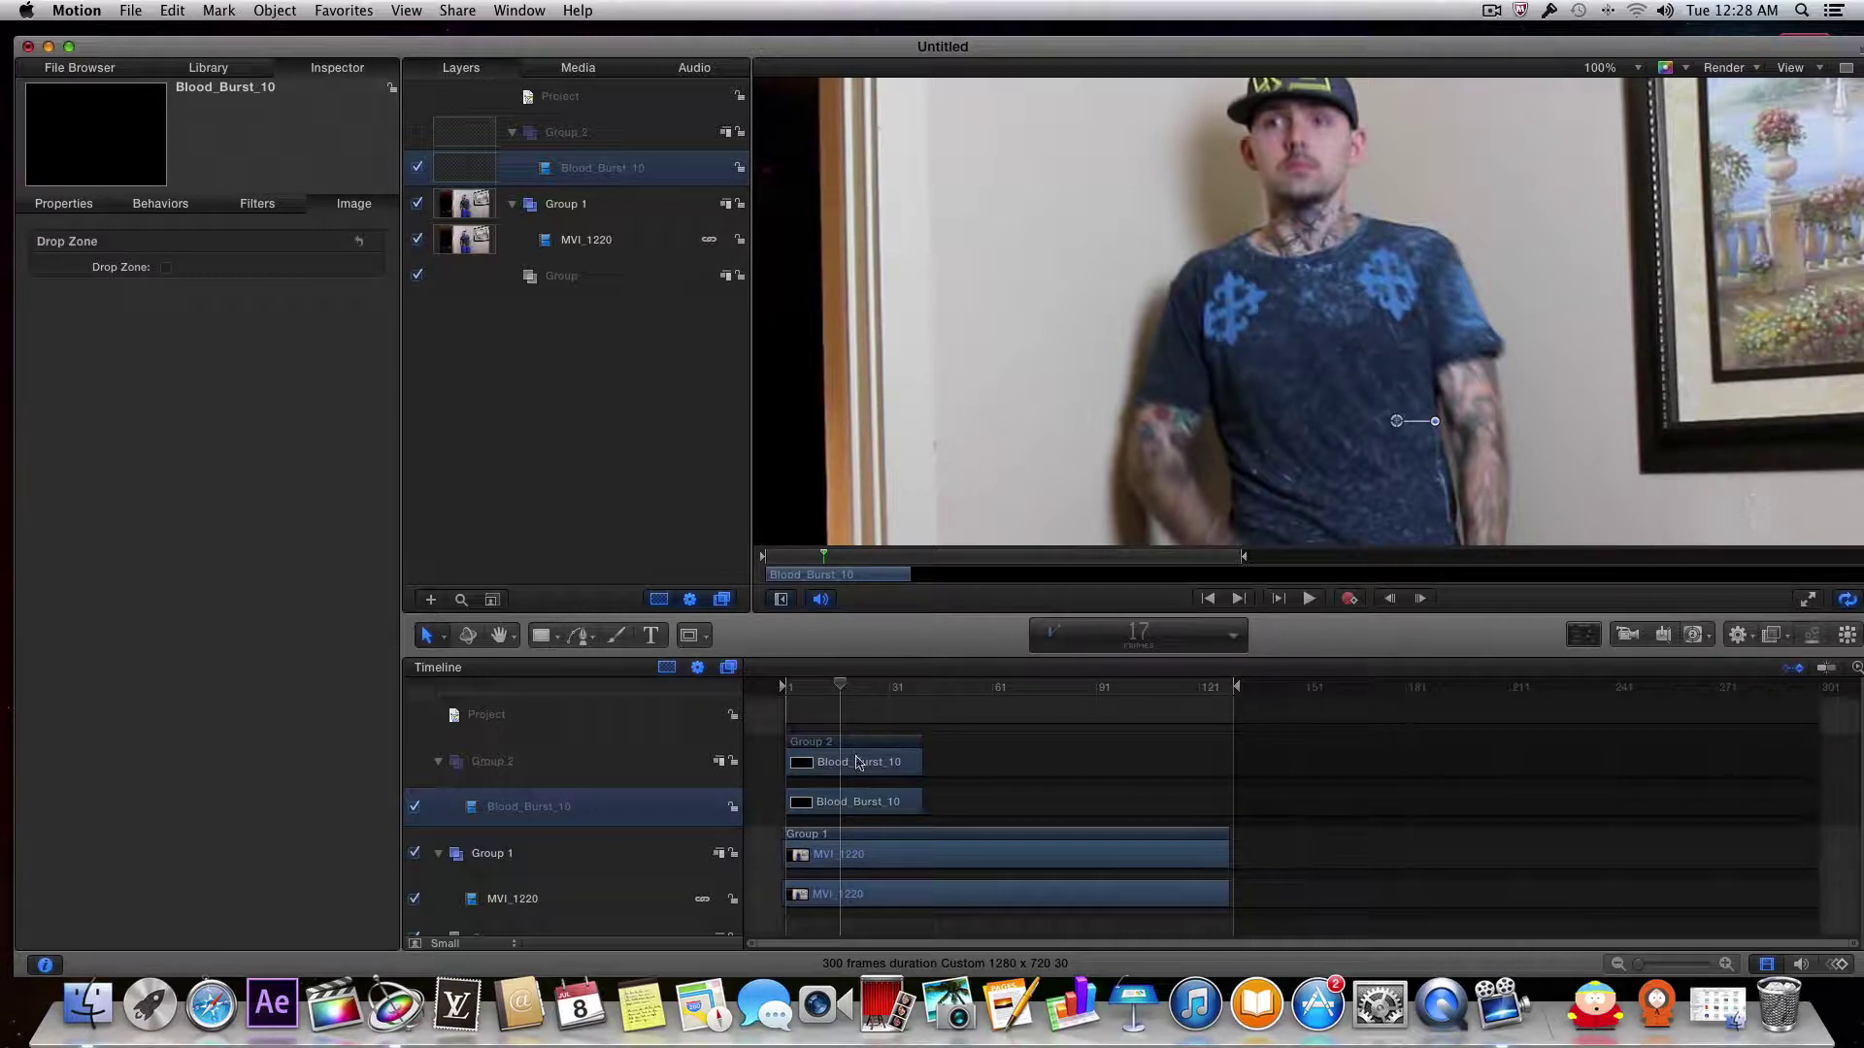
pyautogui.moveTo(856, 762); pyautogui.dragTo(908, 760)
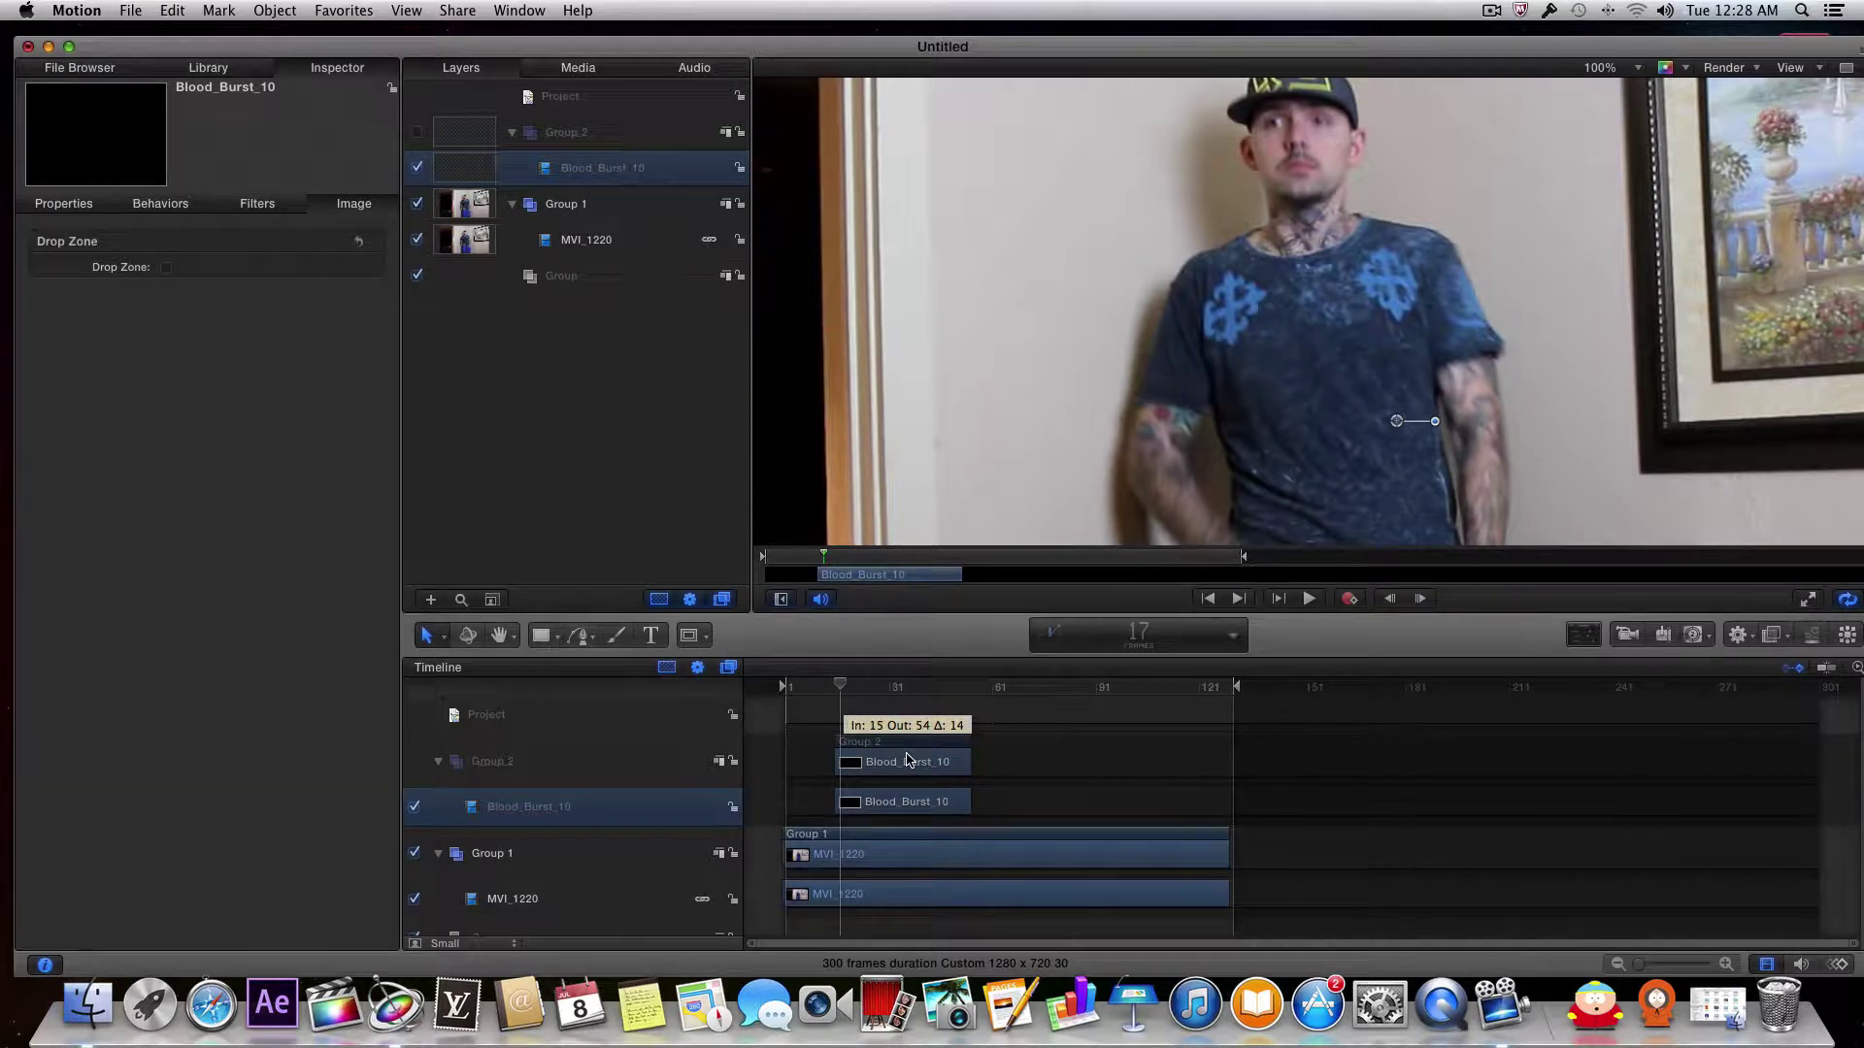
pyautogui.moveTo(909, 762); pyautogui.dragTo(897, 761)
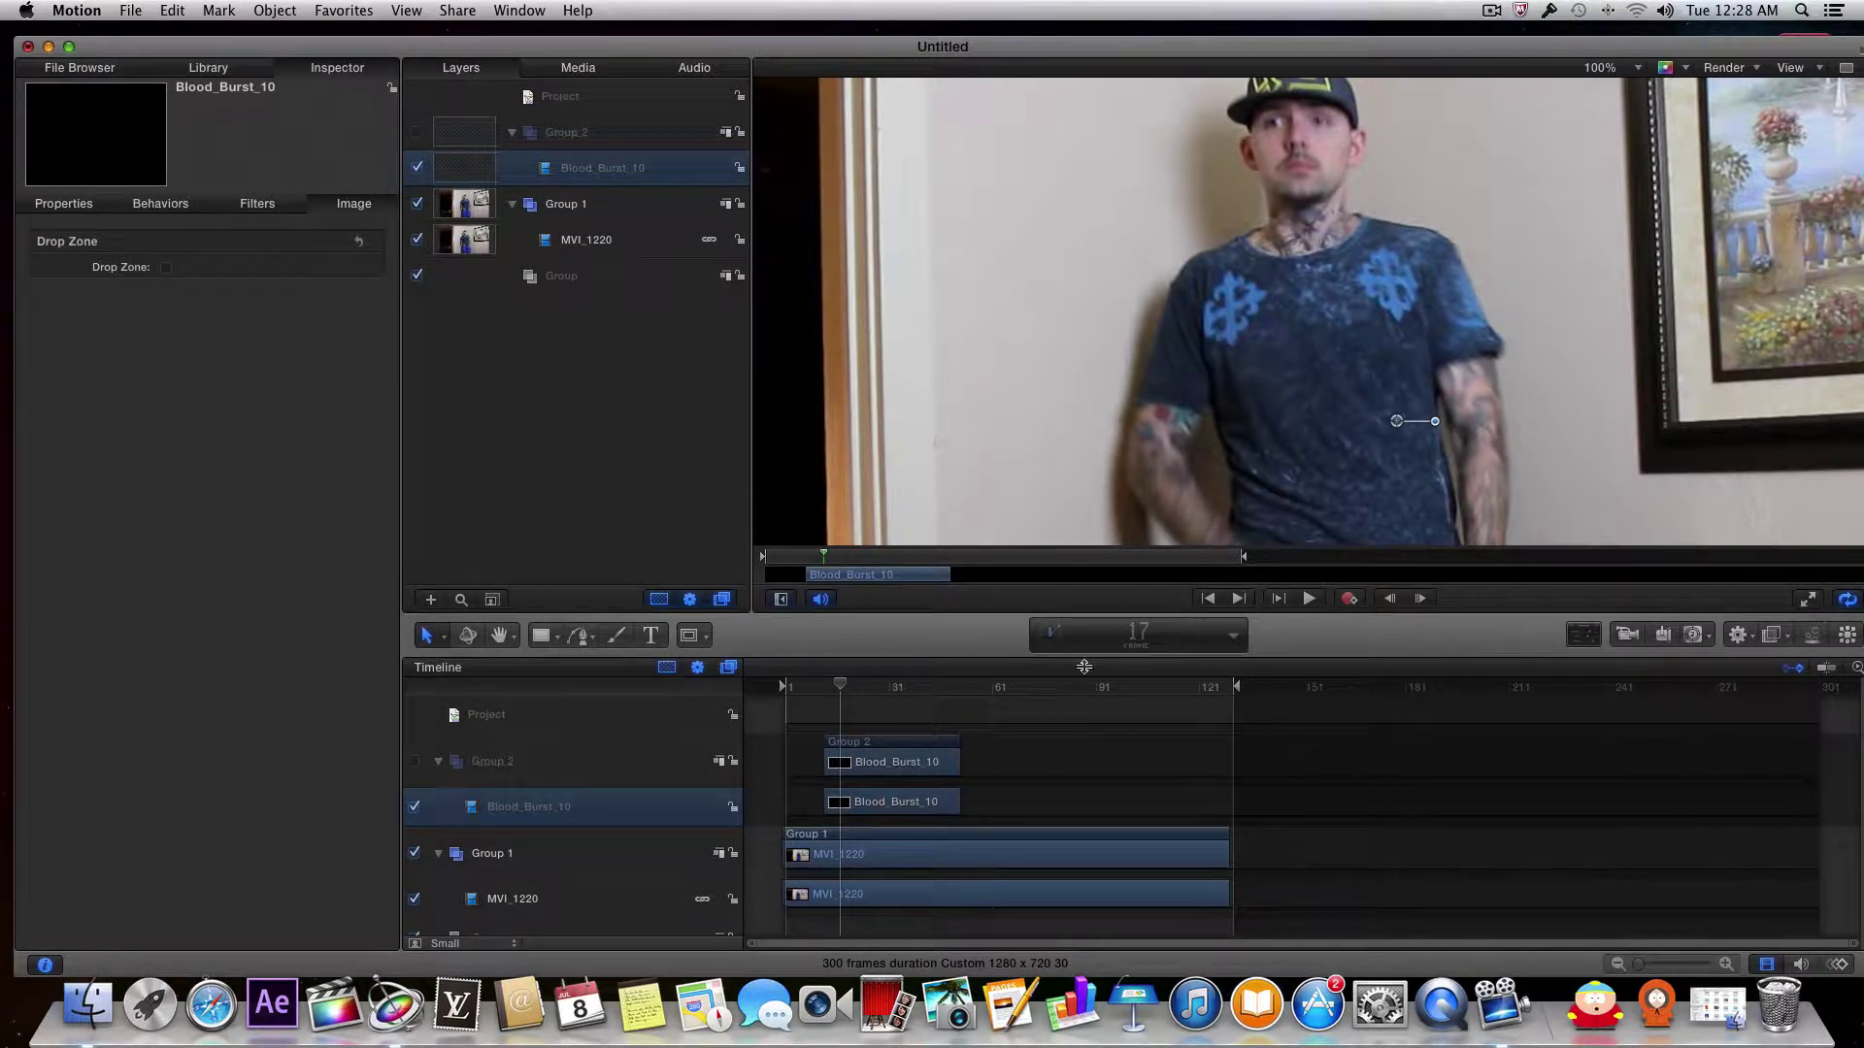
pyautogui.moveTo(908, 763); pyautogui.dragTo(909, 761)
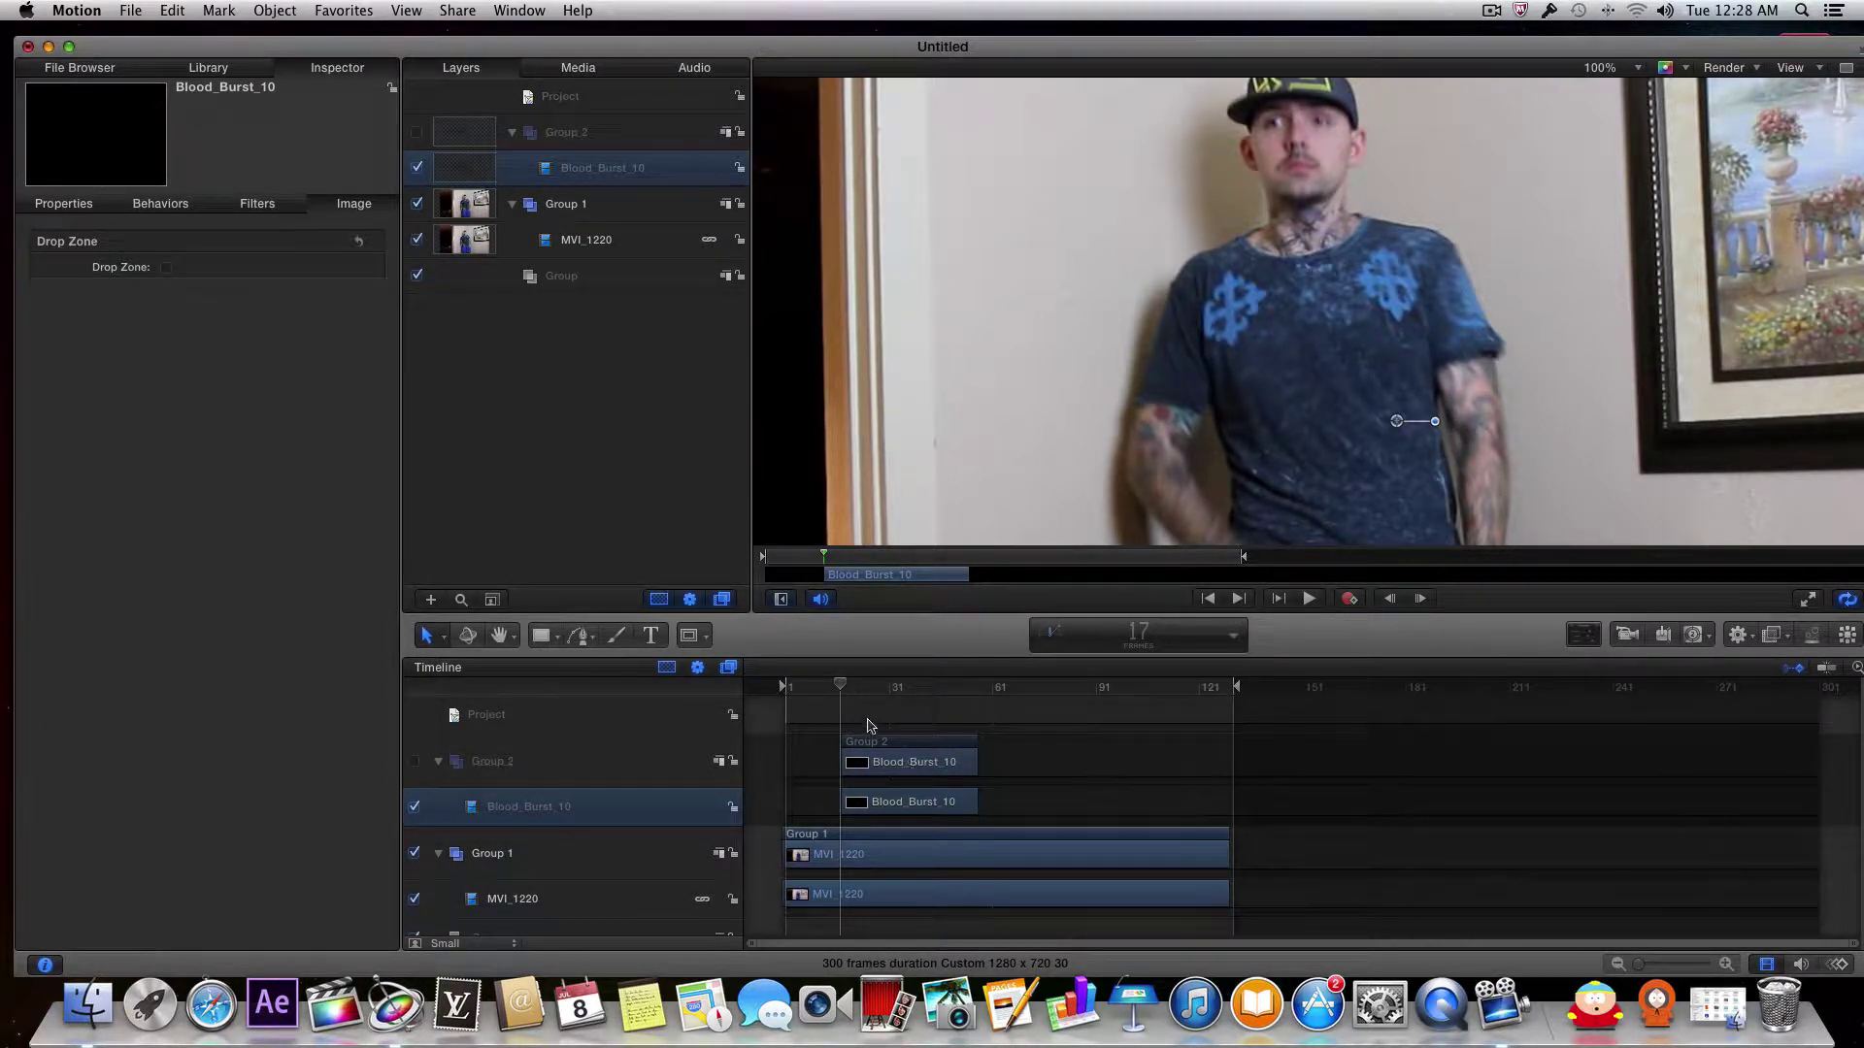
pyautogui.moveTo(845, 687)
pyautogui.mouseDown()
pyautogui.moveTo(860, 687)
pyautogui.moveTo(841, 687)
pyautogui.mouseUp()
pyautogui.click(418, 133)
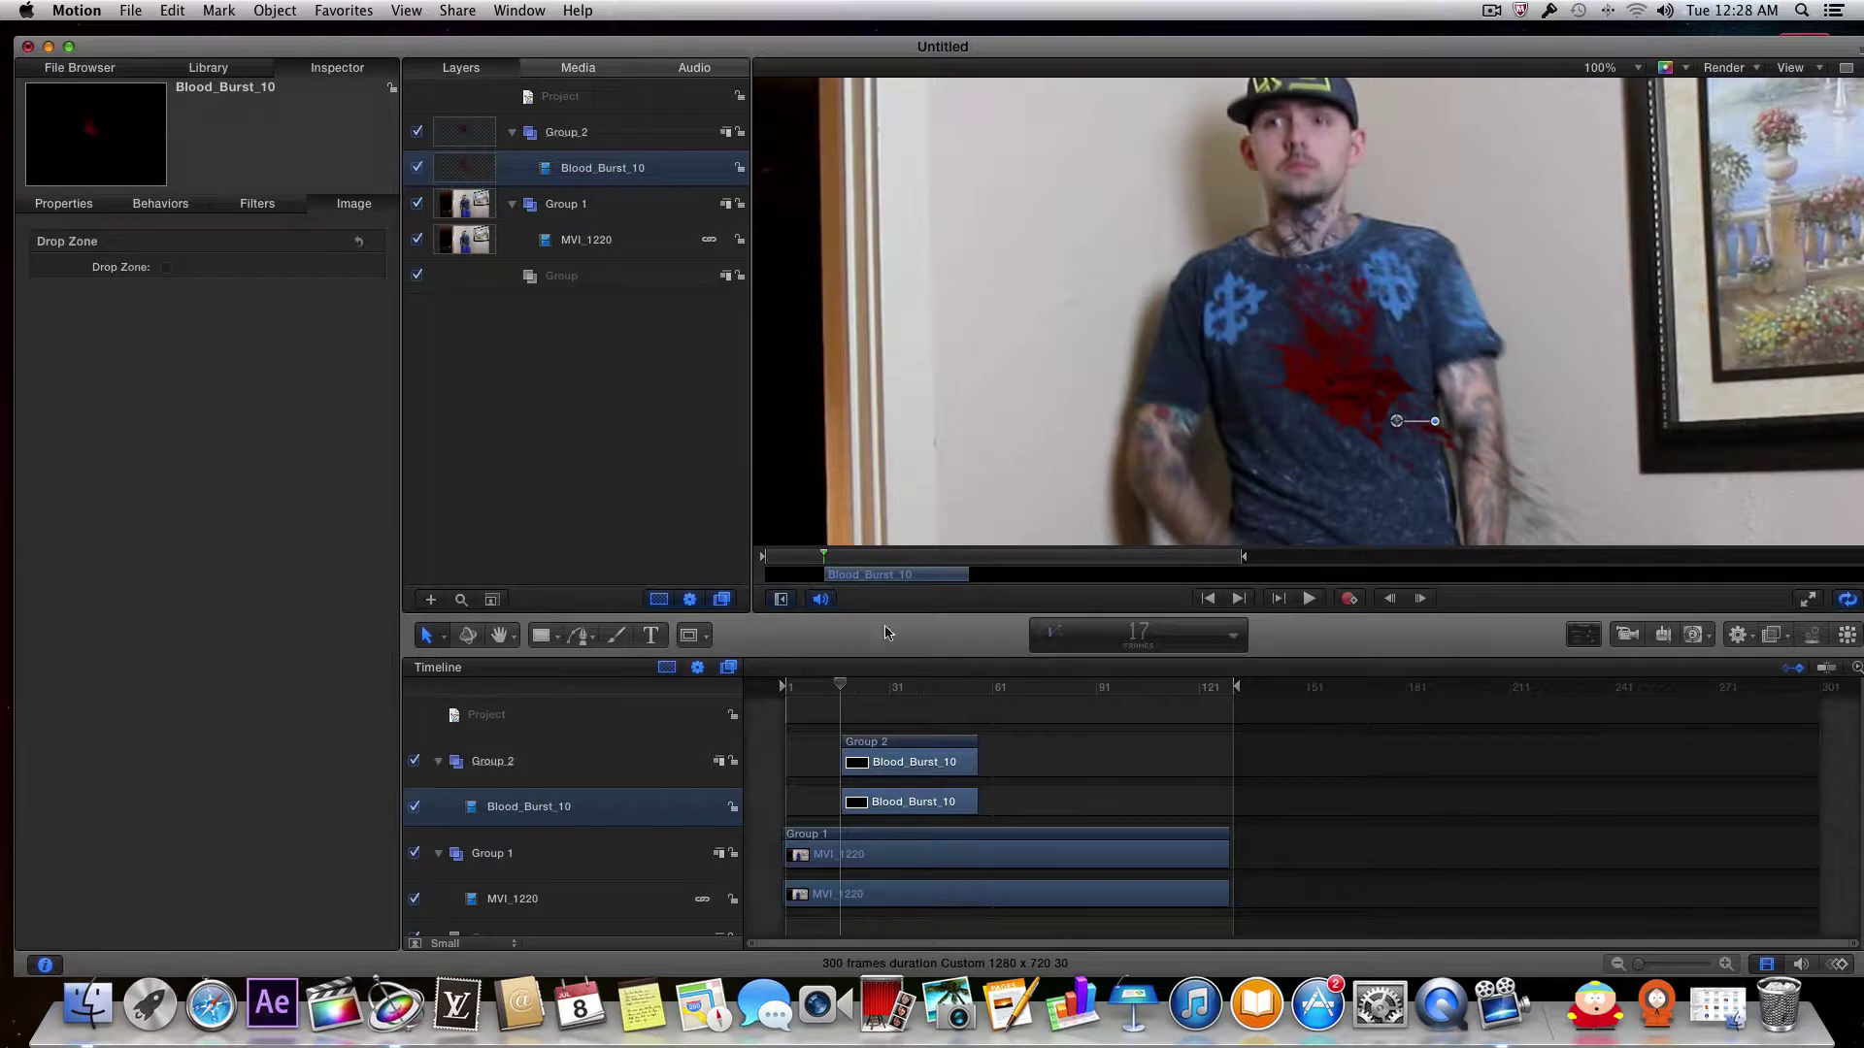
# Step: Play the composite from frame 1 to check the blood burst's timing and return the playhead to frame 18
pyautogui.moveTo(841, 687); pyautogui.dragTo(784, 695)
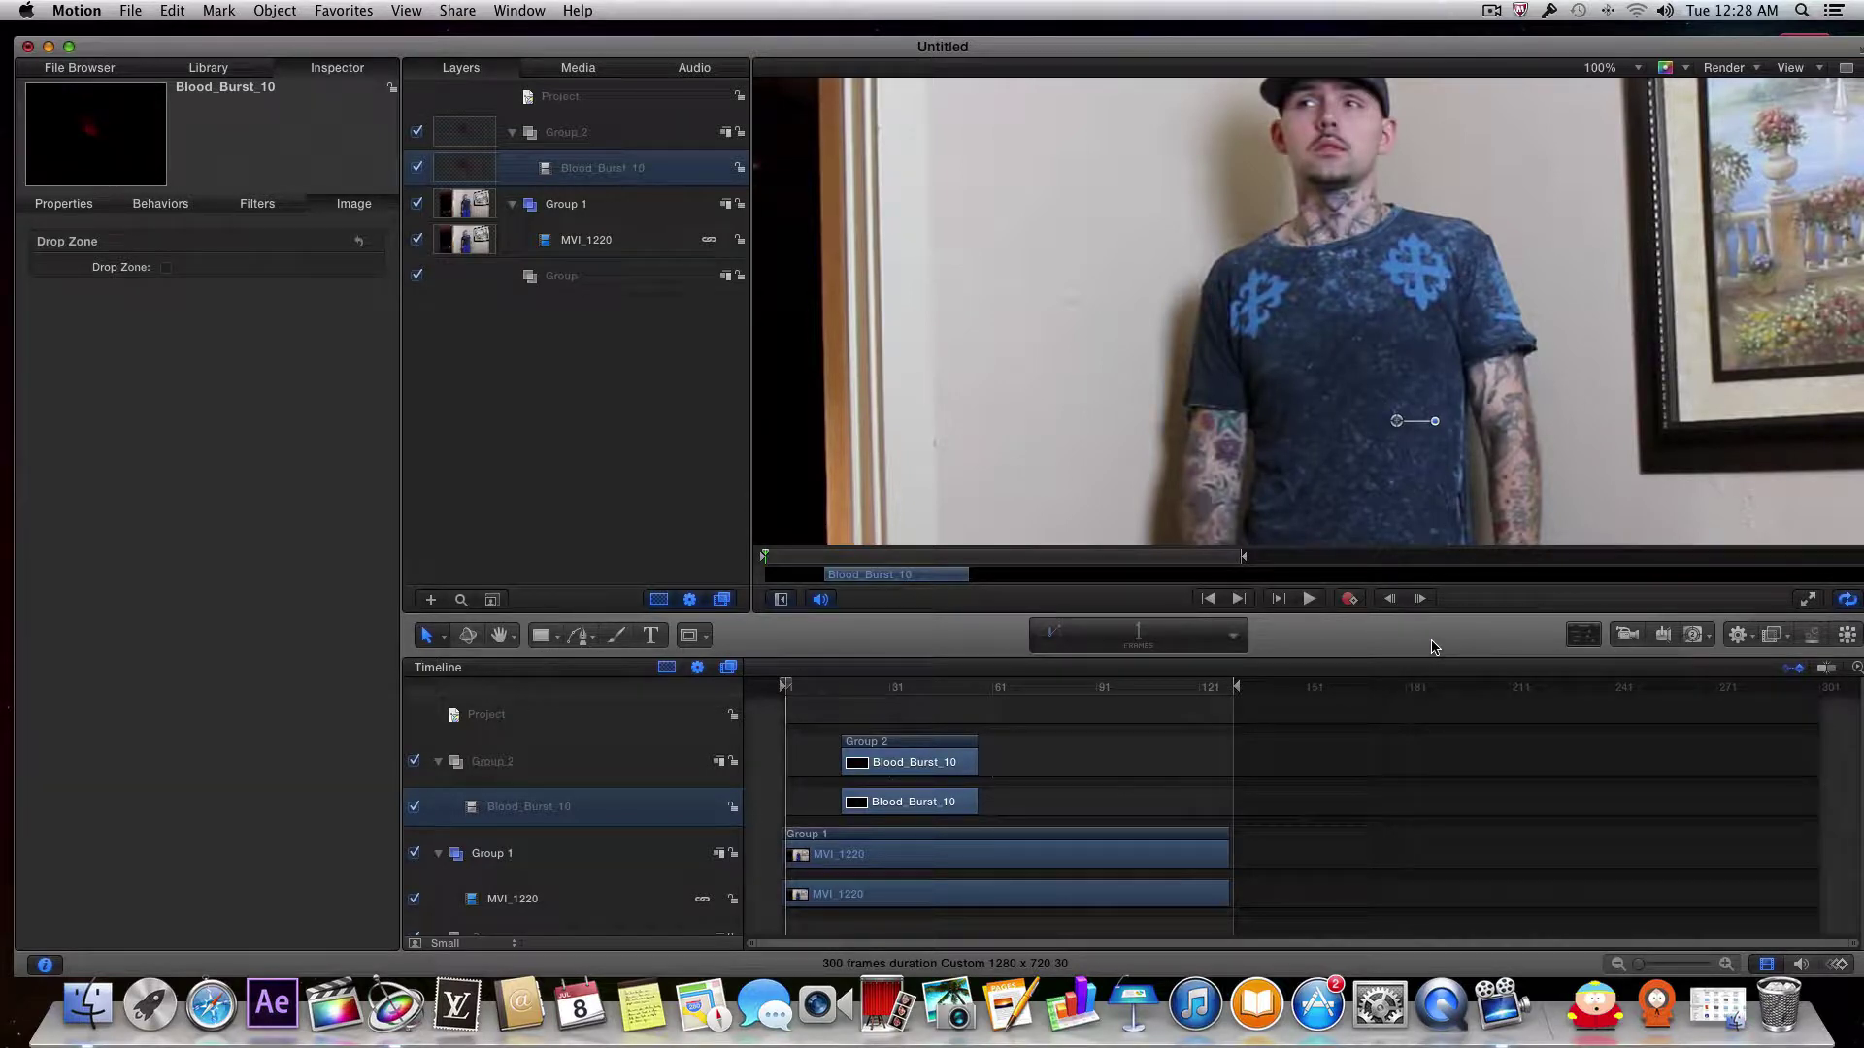
pyautogui.press('space')
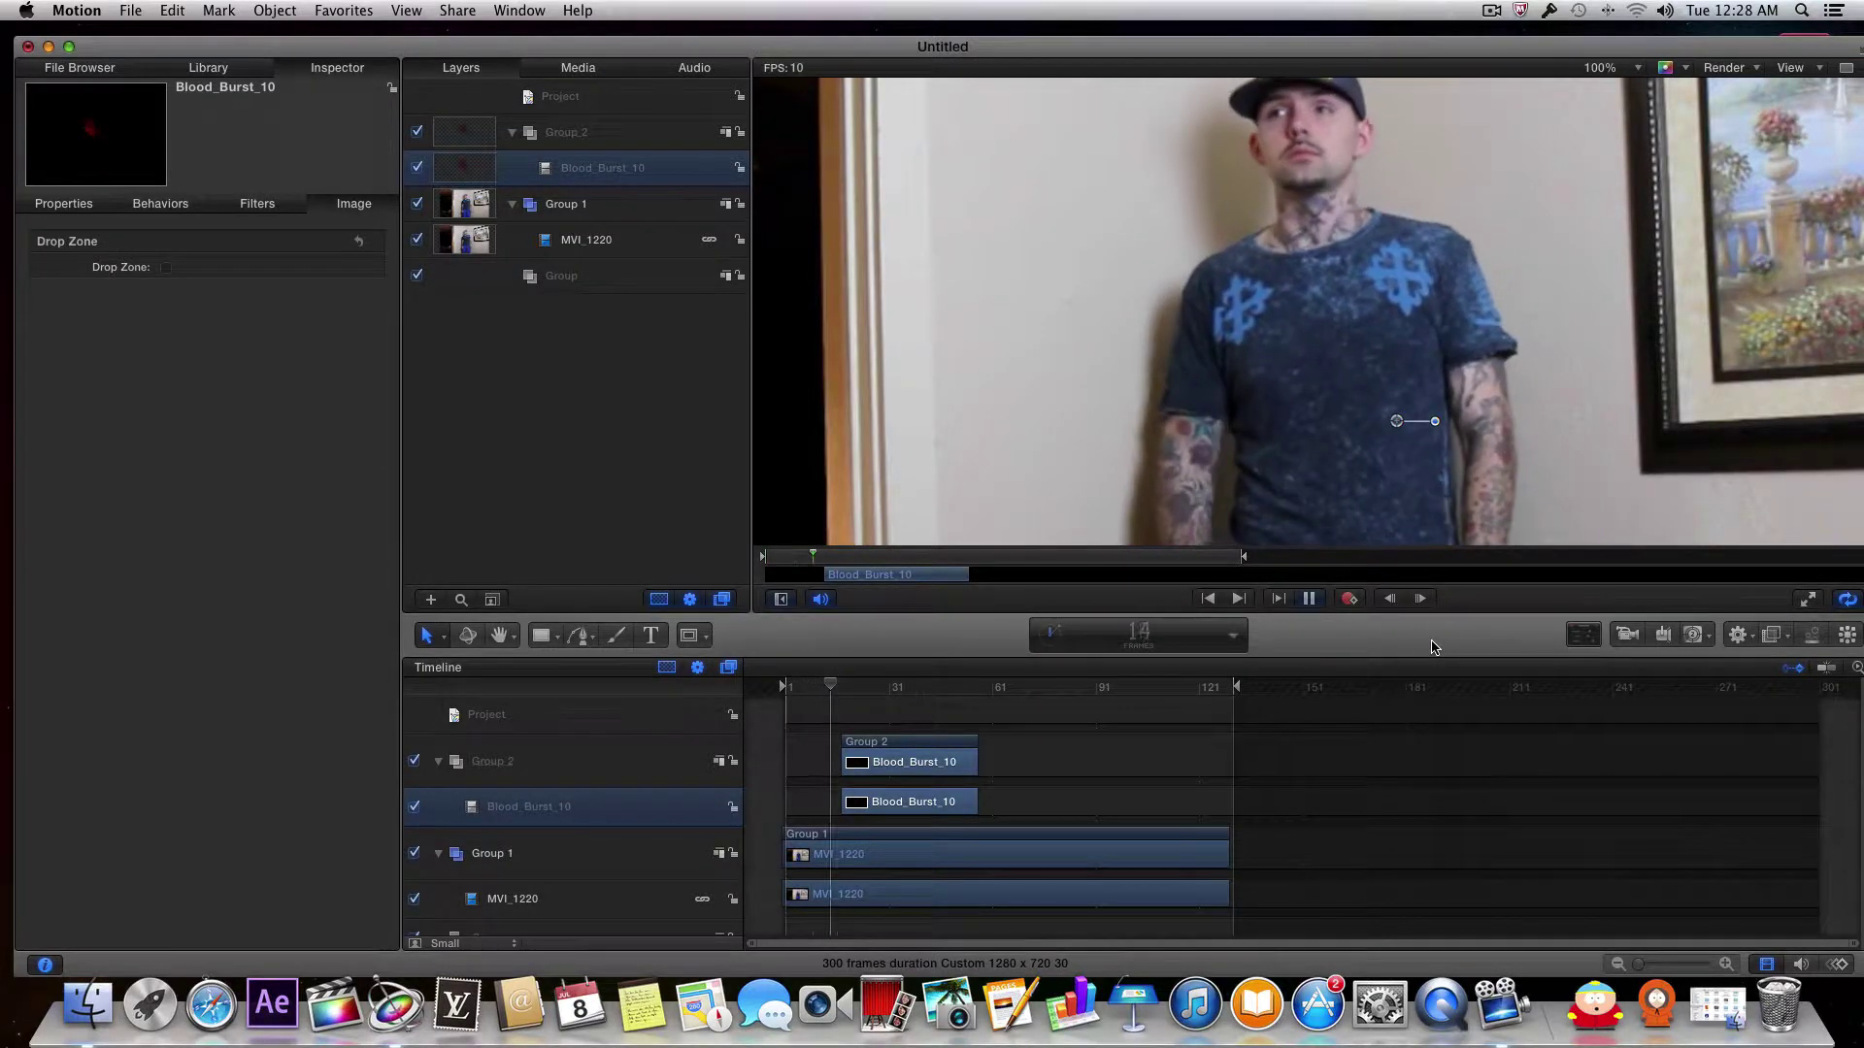
pyautogui.press('space')
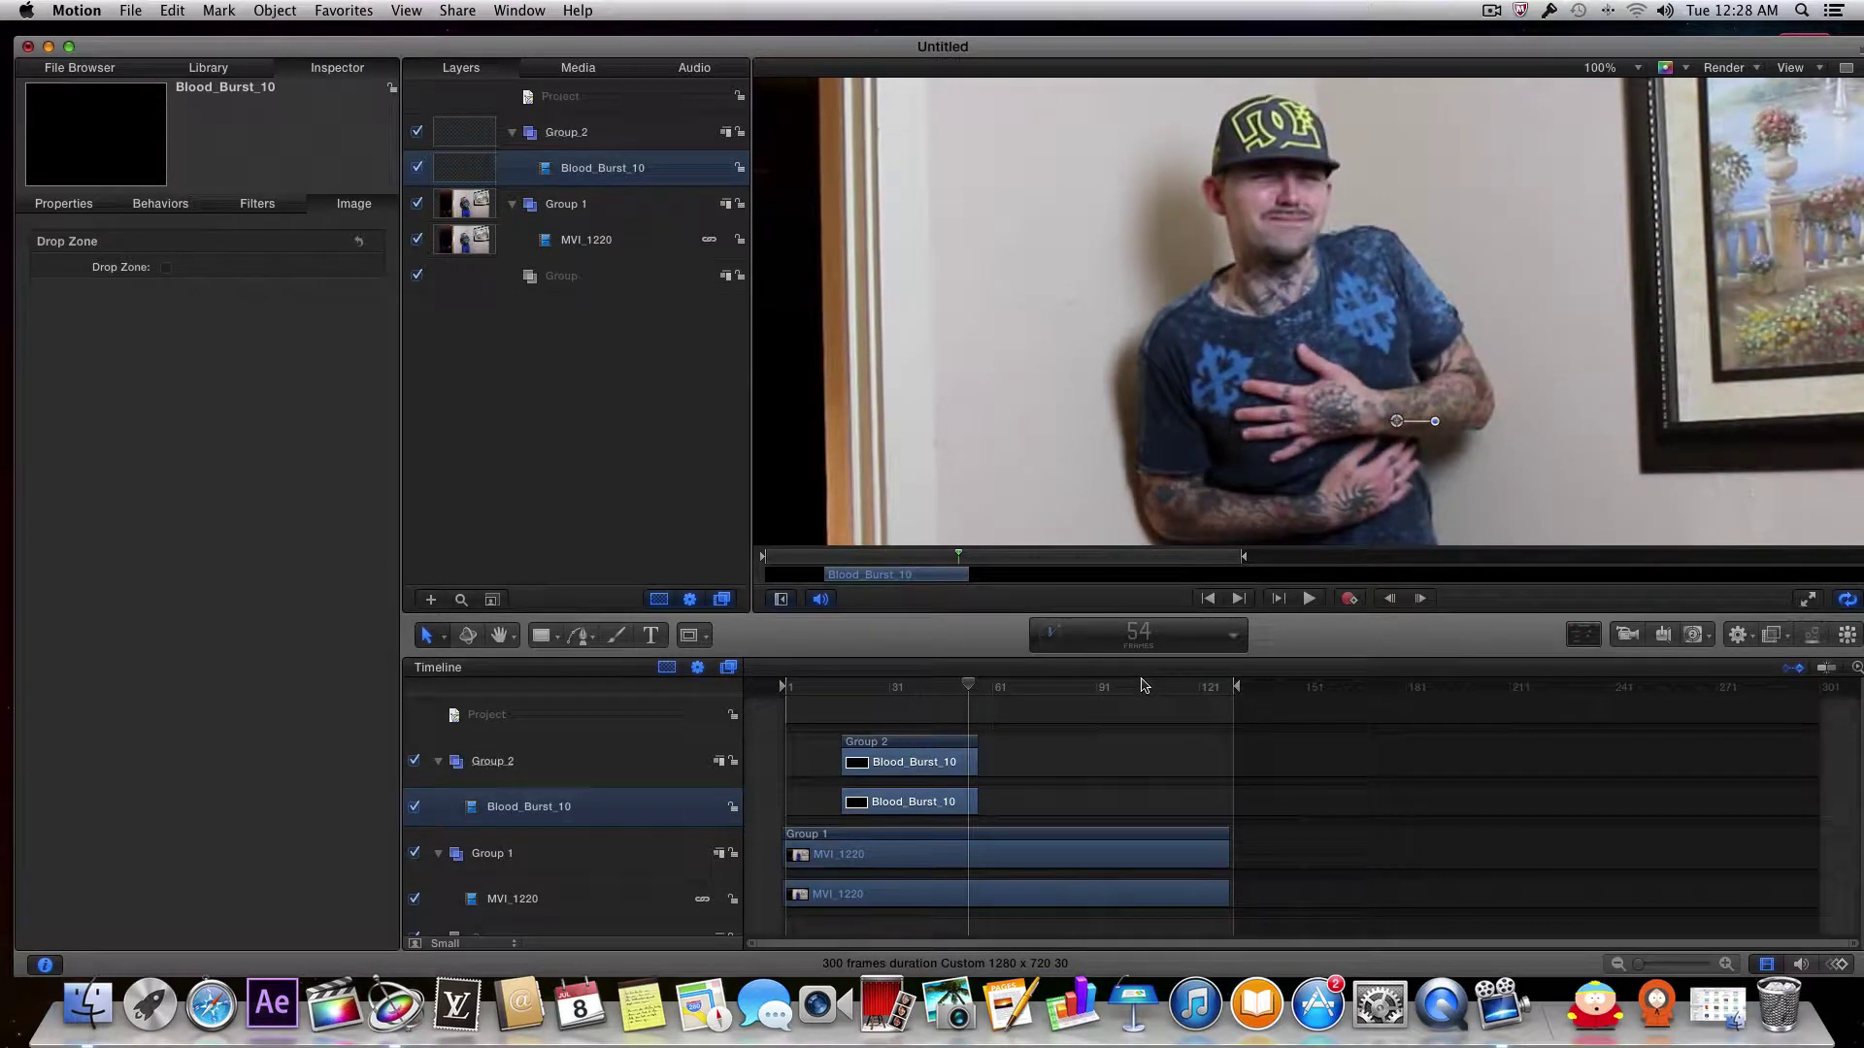
pyautogui.moveTo(975, 685); pyautogui.dragTo(843, 701)
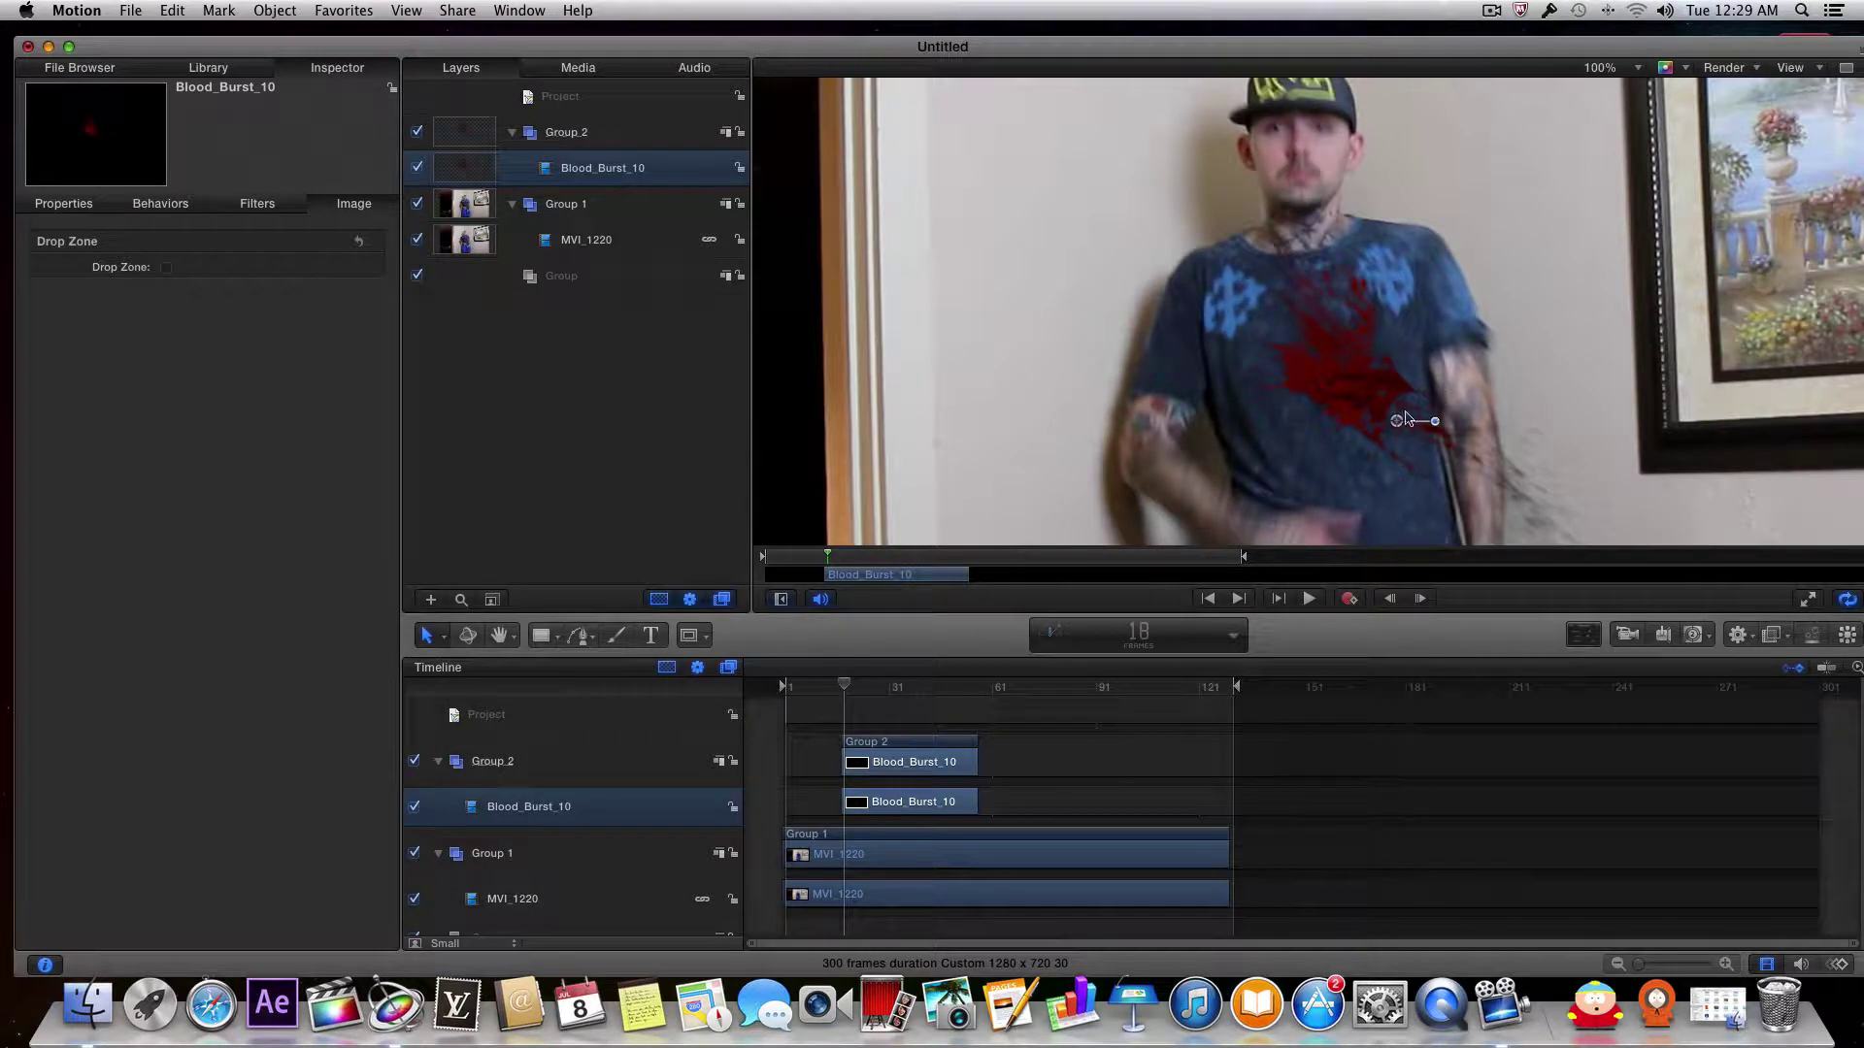
# Step: With the timeline hidden and the canvas at 50%, scale down, rotate and reposition the blood burst on the man's chest
pyautogui.click(1767, 964)
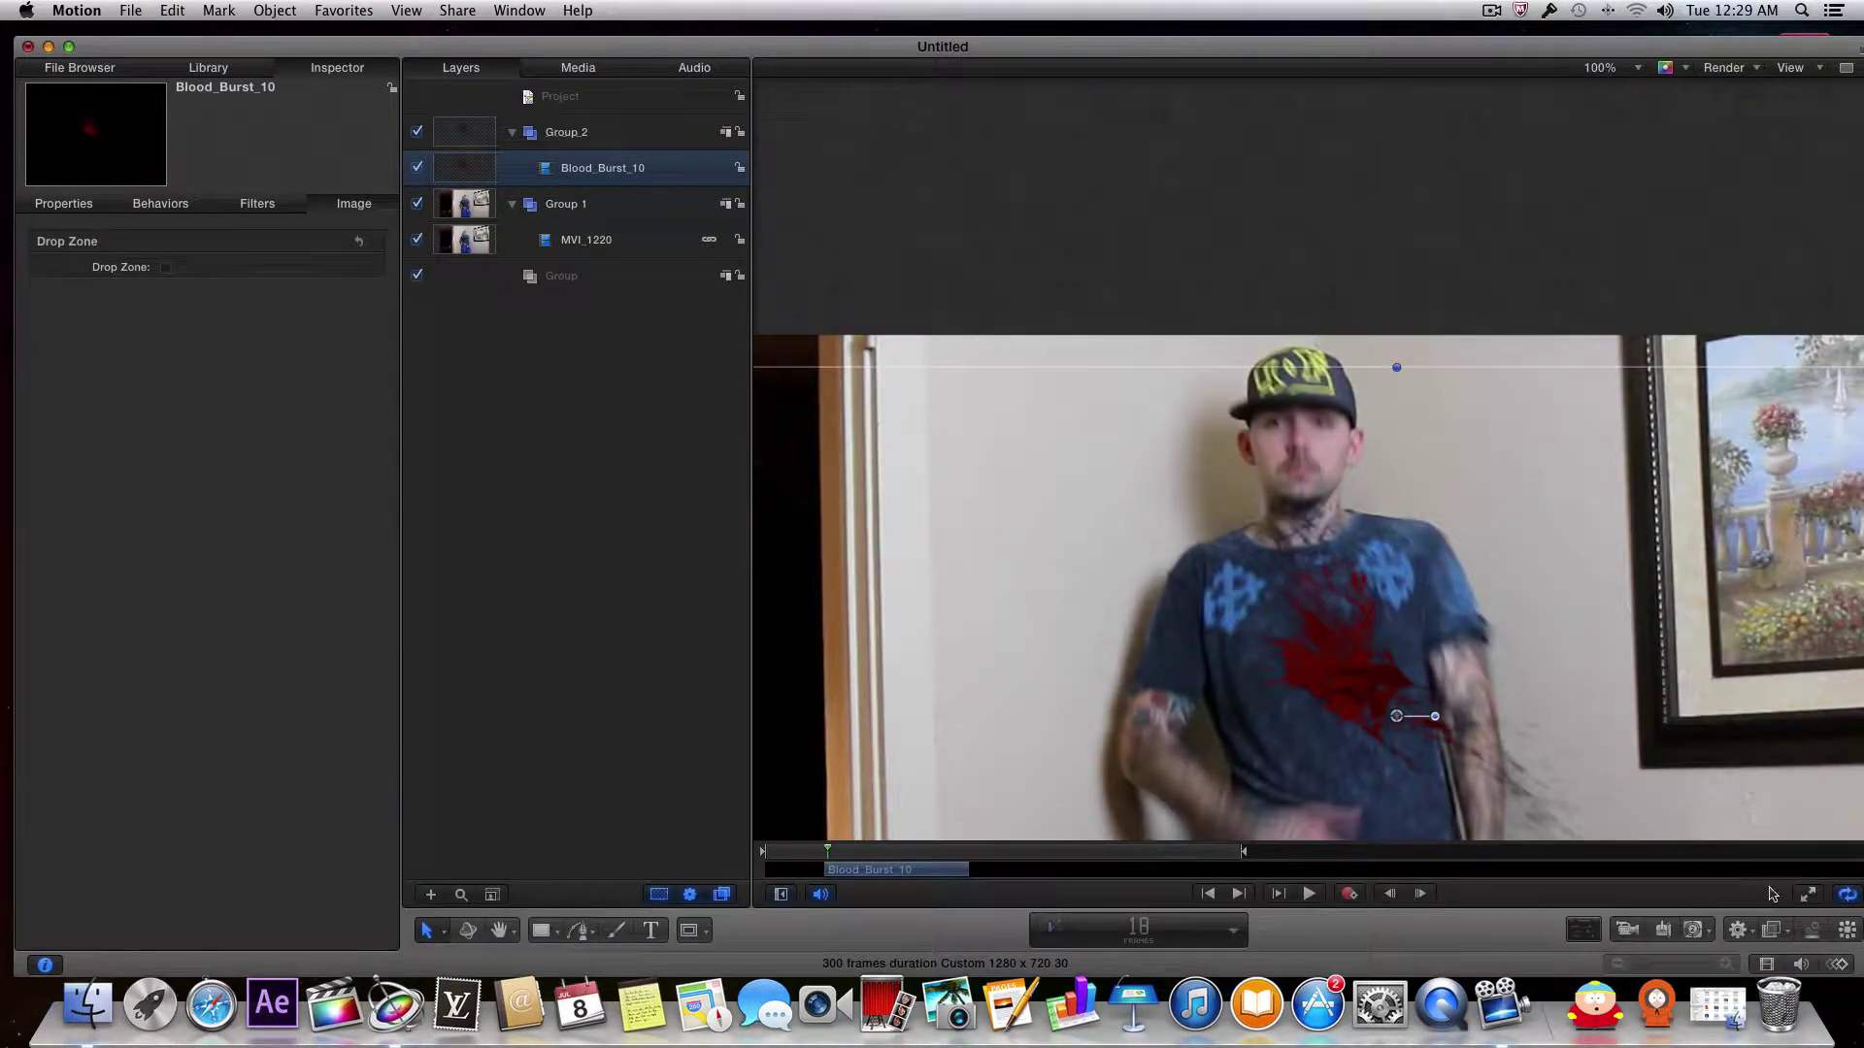
pyautogui.scroll(-10, 1443, 550)
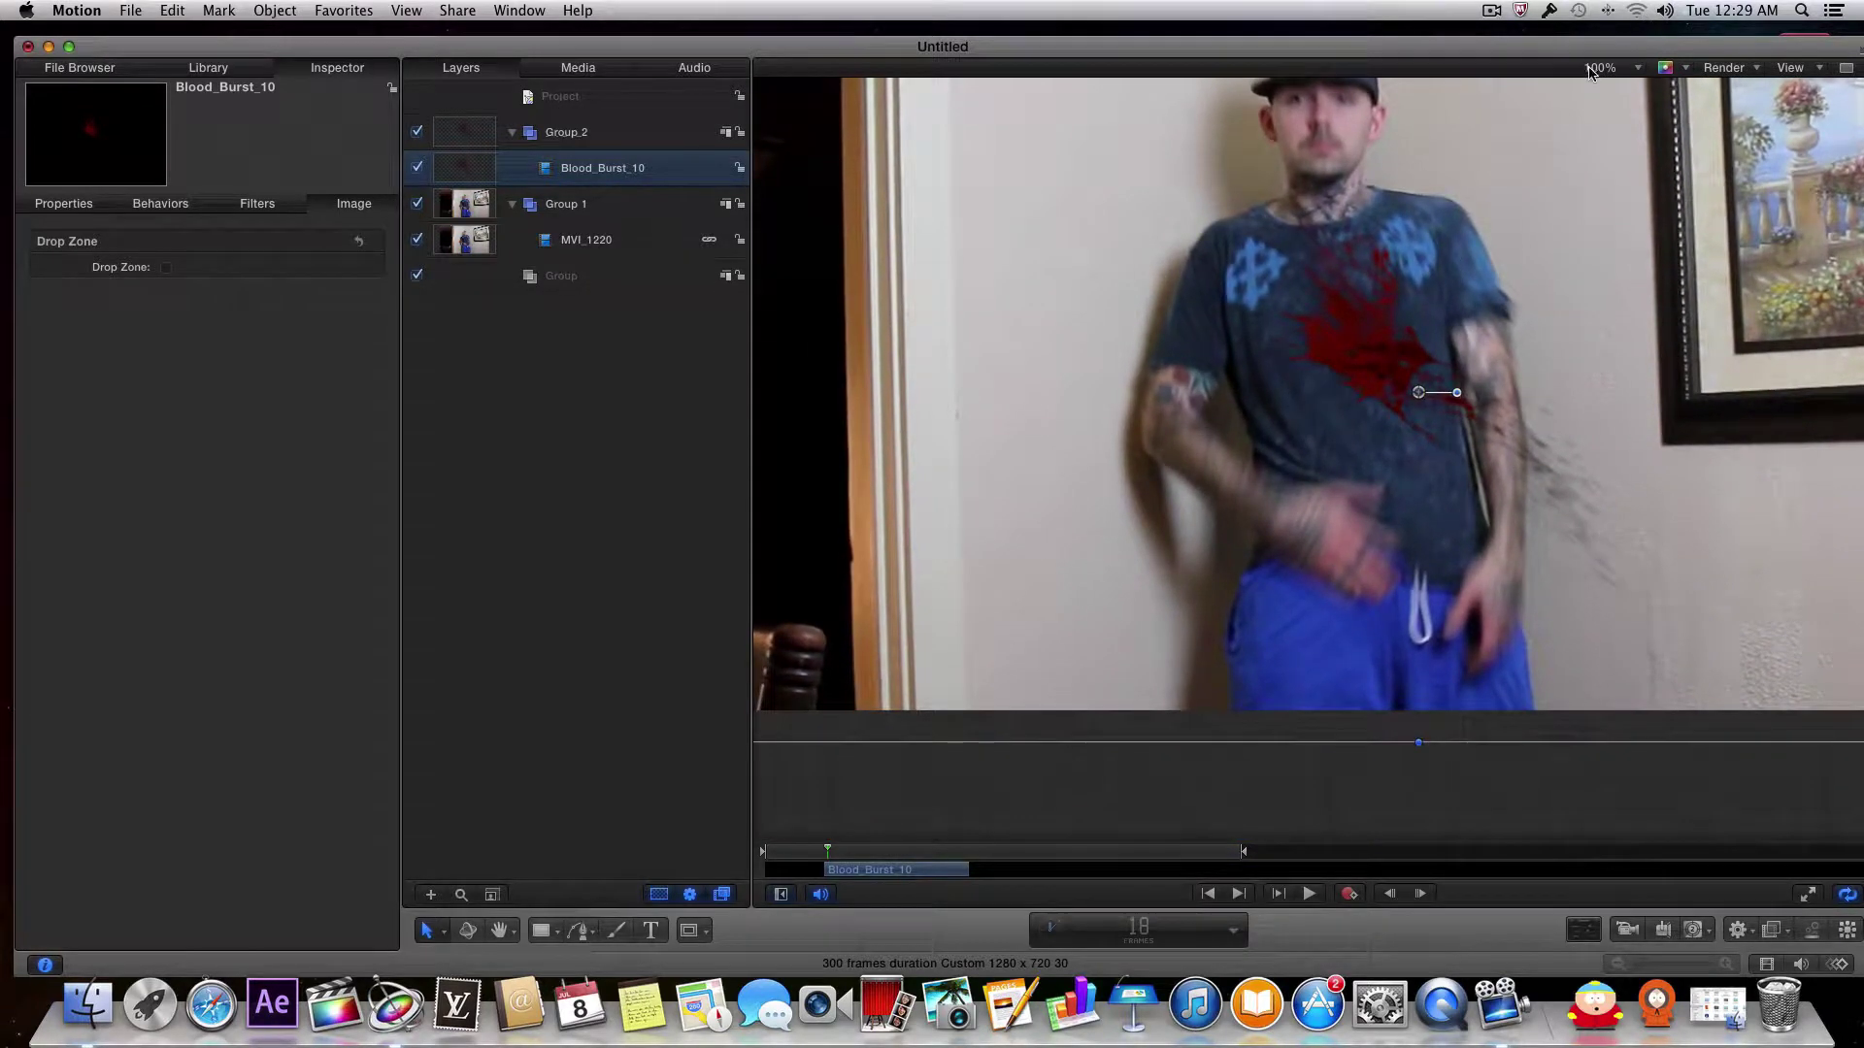
pyautogui.click(1602, 68)
pyautogui.click(1602, 147)
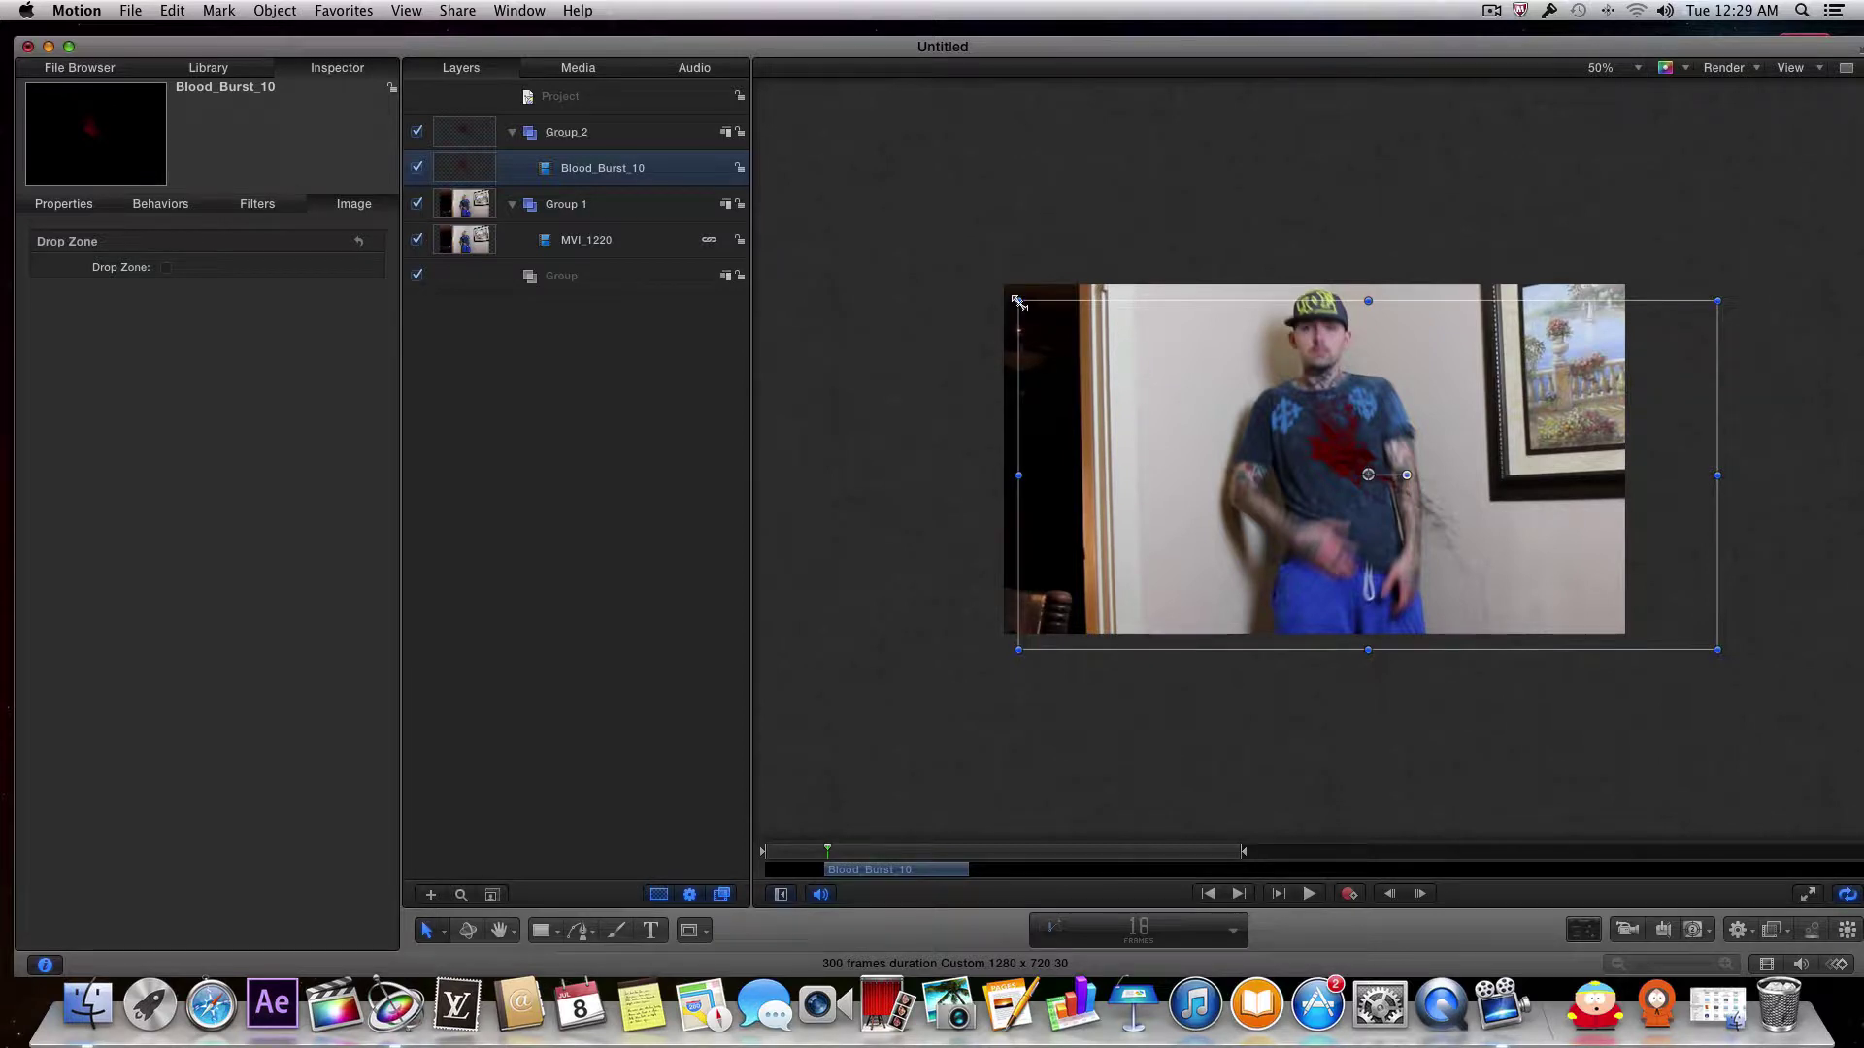
pyautogui.moveTo(1018, 303); pyautogui.dragTo(963, 279)
pyautogui.moveTo(1174, 400); pyautogui.dragTo(1195, 432)
pyautogui.moveTo(1396, 486); pyautogui.dragTo(1359, 457)
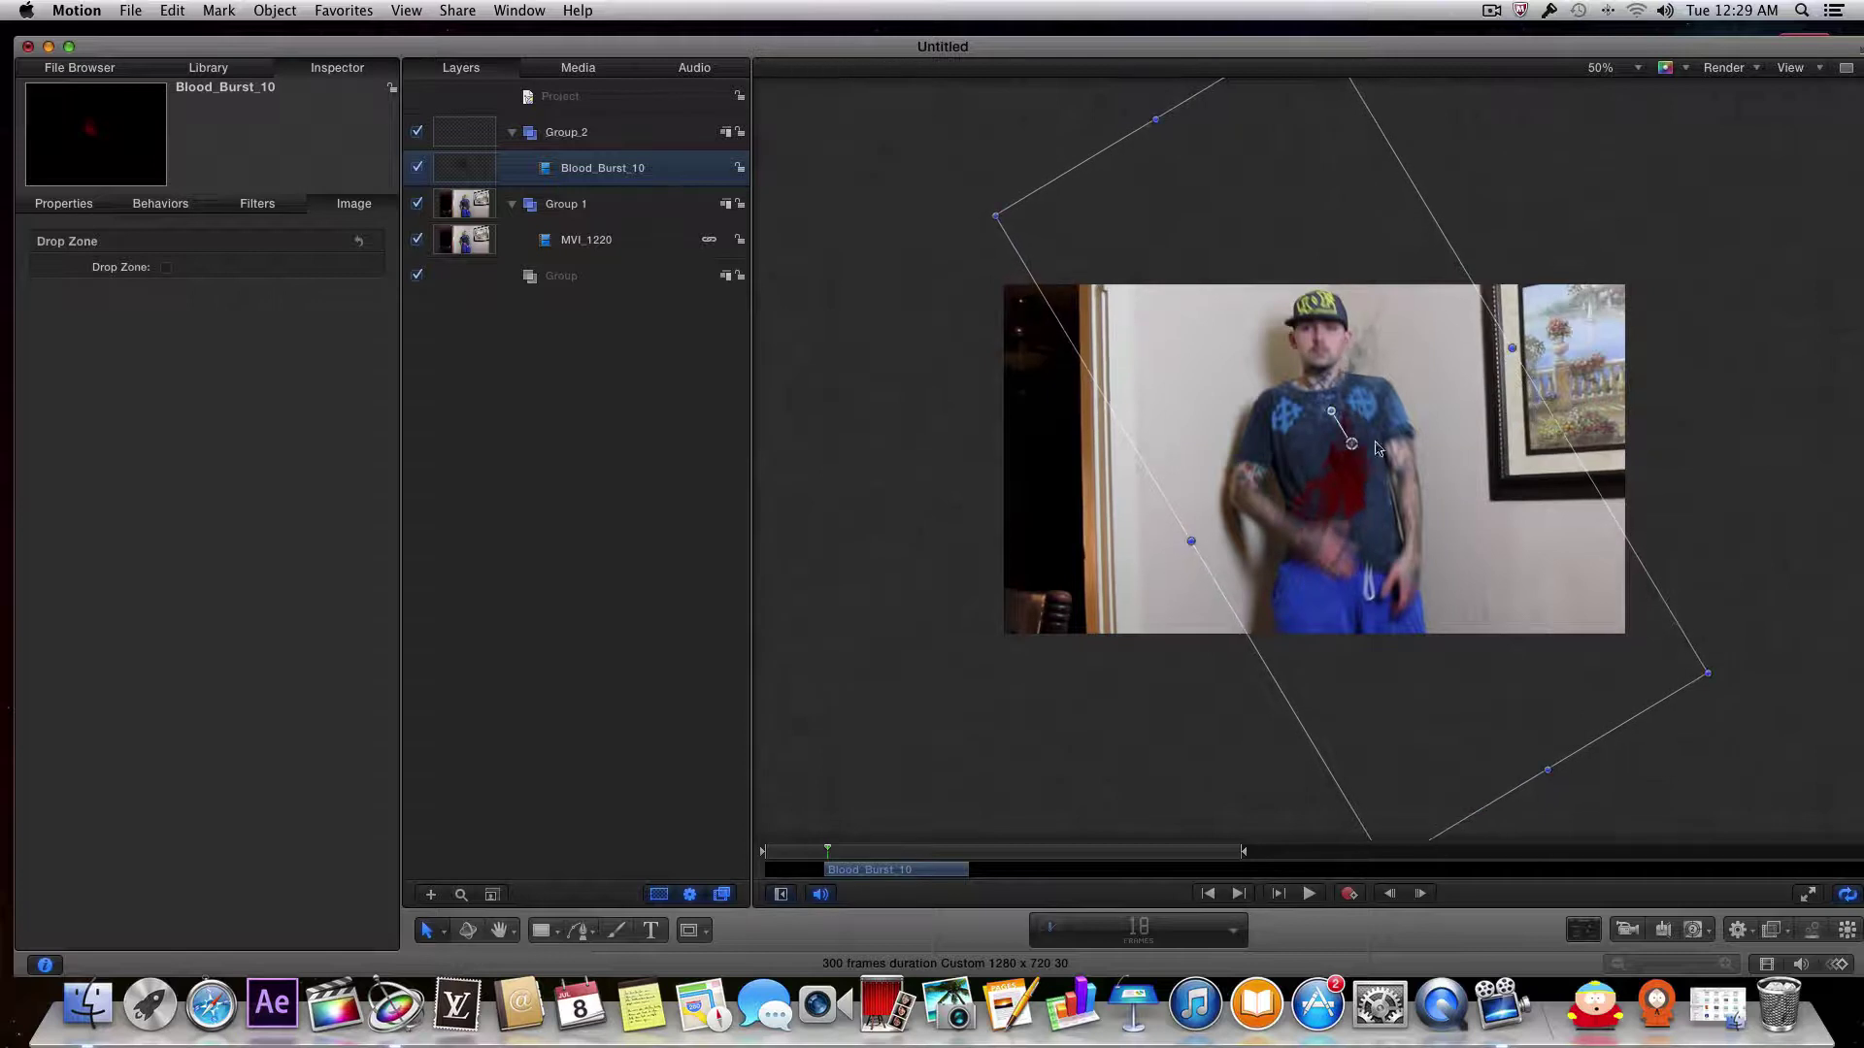
pyautogui.moveTo(1398, 750); pyautogui.dragTo(1402, 709)
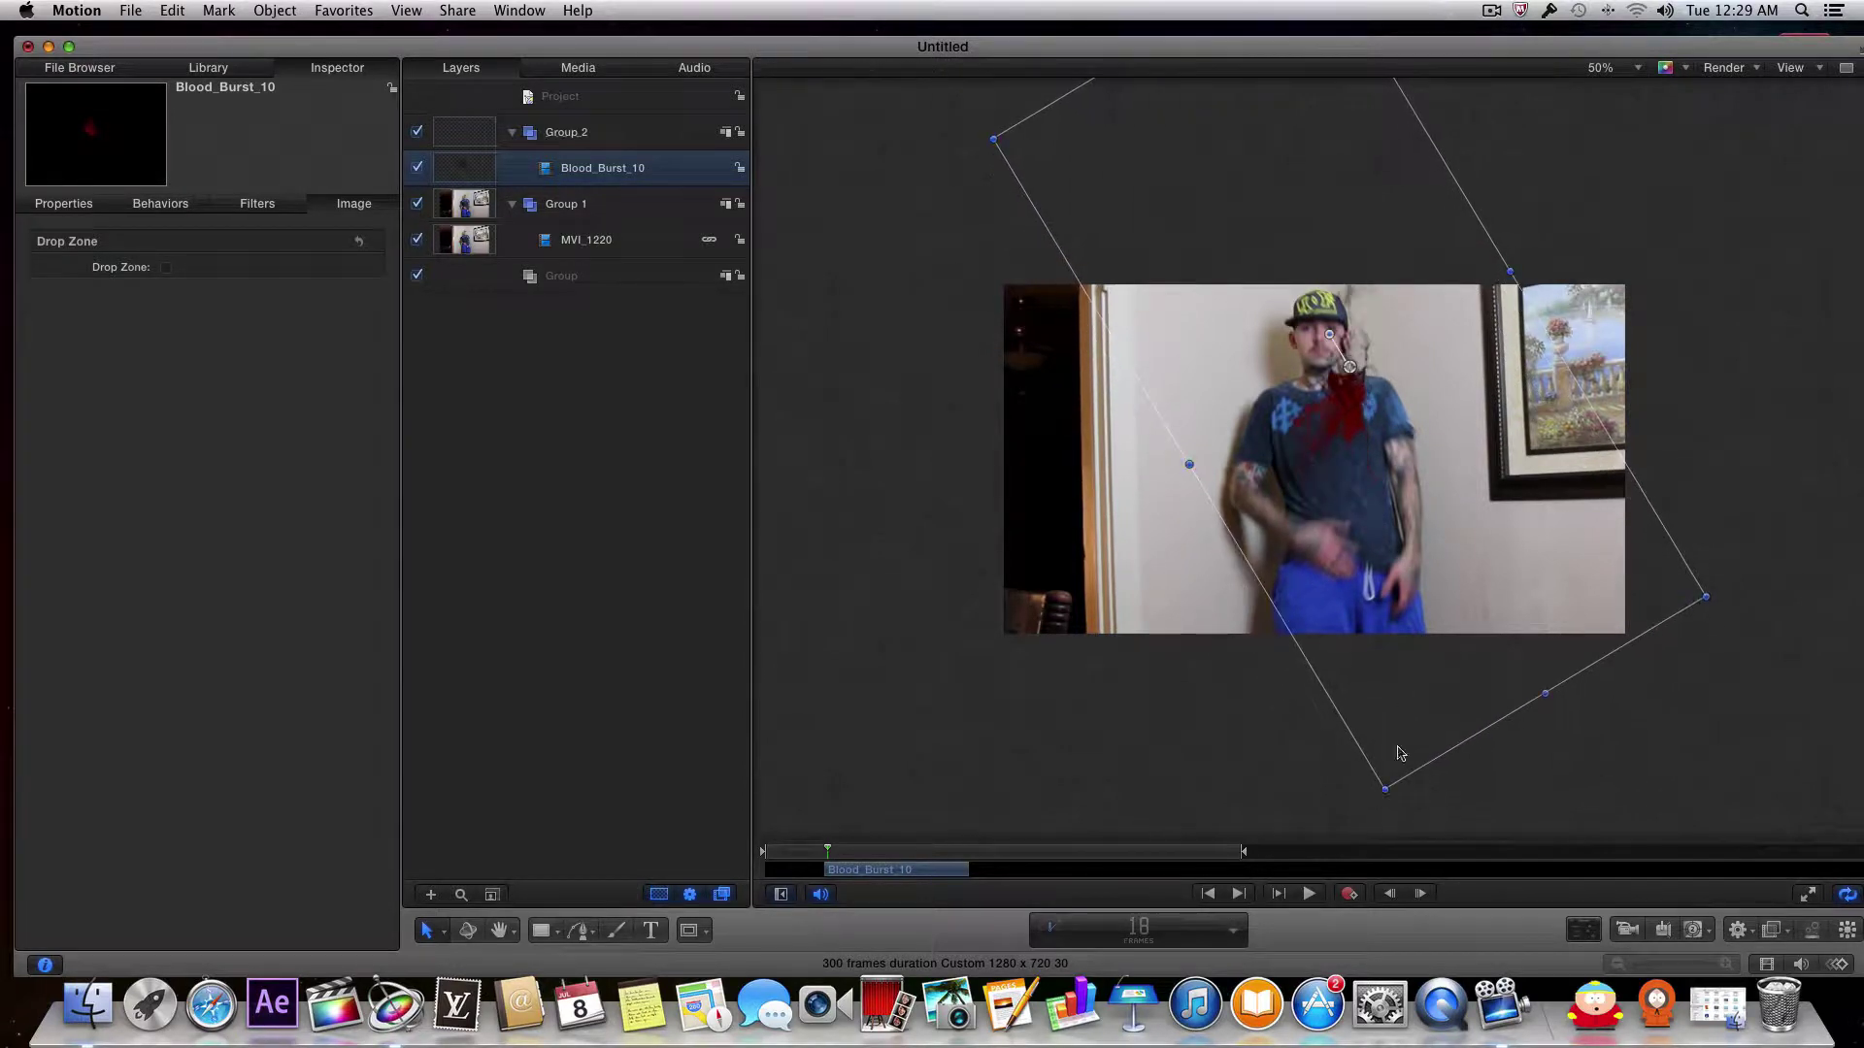
pyautogui.moveTo(1386, 786); pyautogui.dragTo(1381, 617)
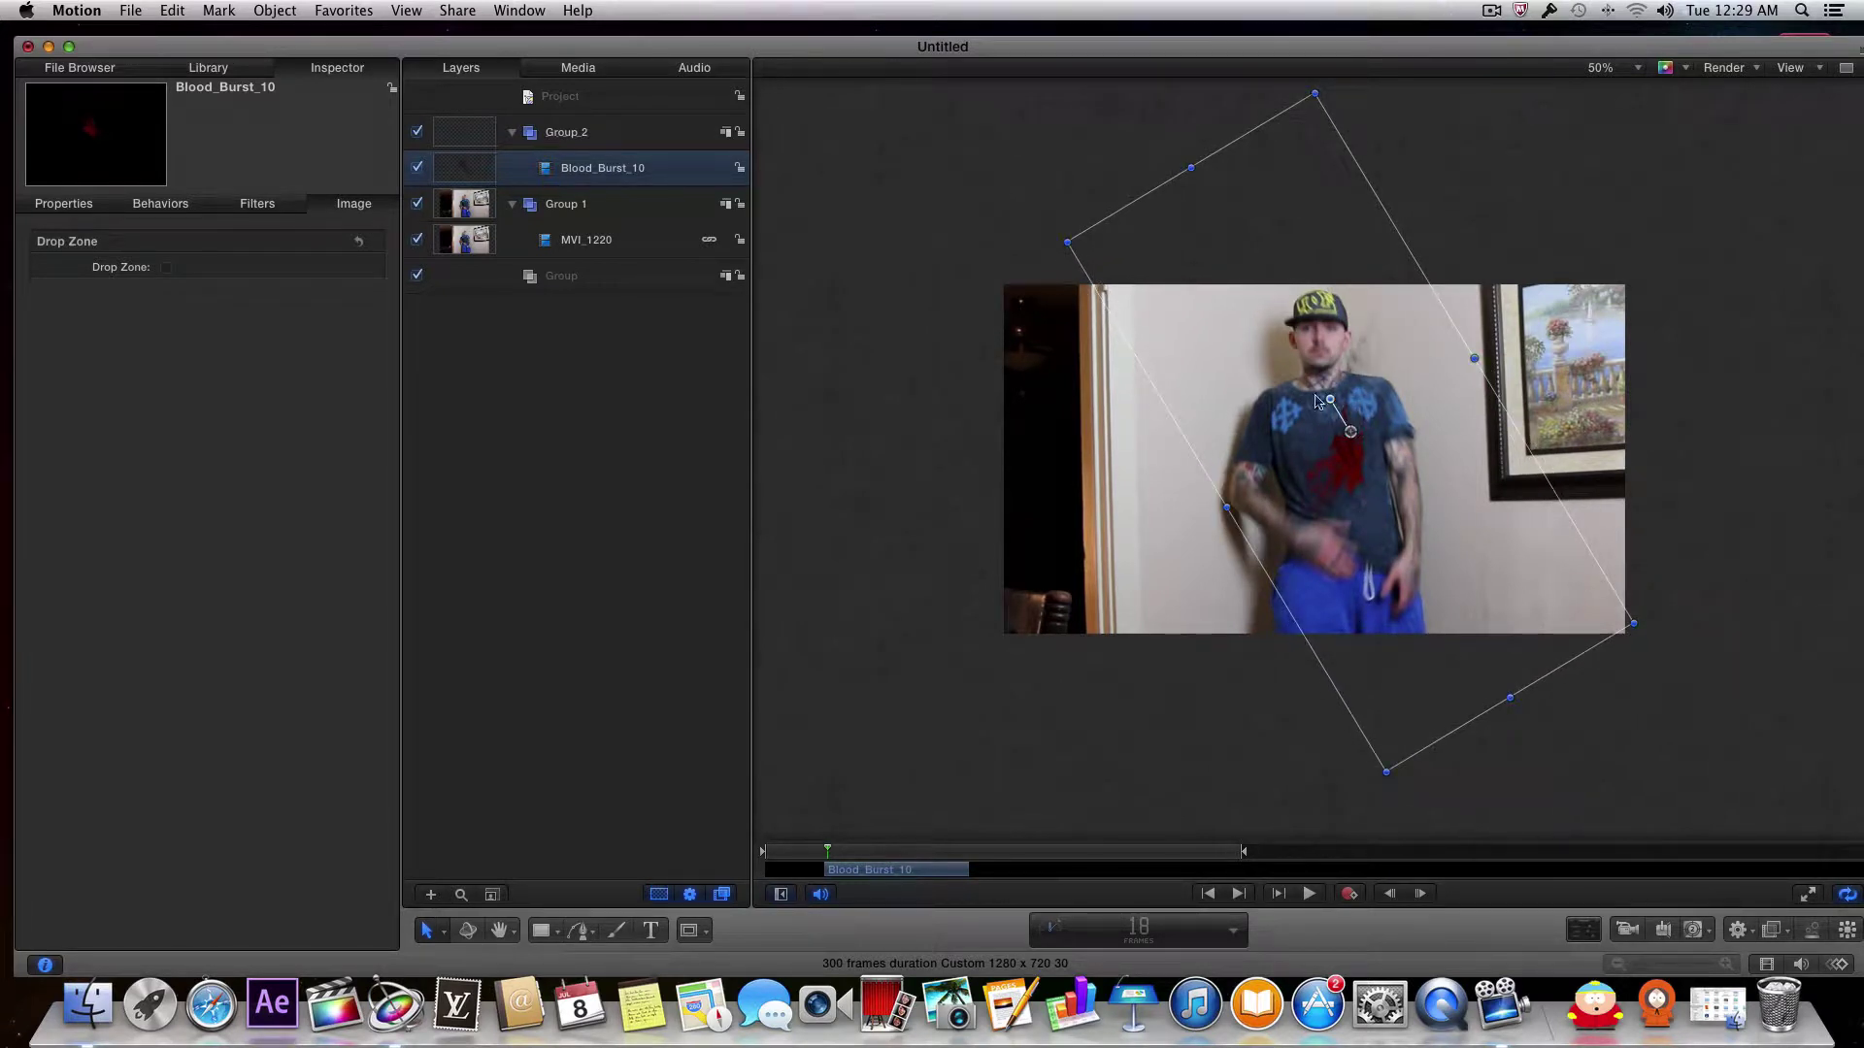
pyautogui.moveTo(1330, 401); pyautogui.dragTo(1365, 521)
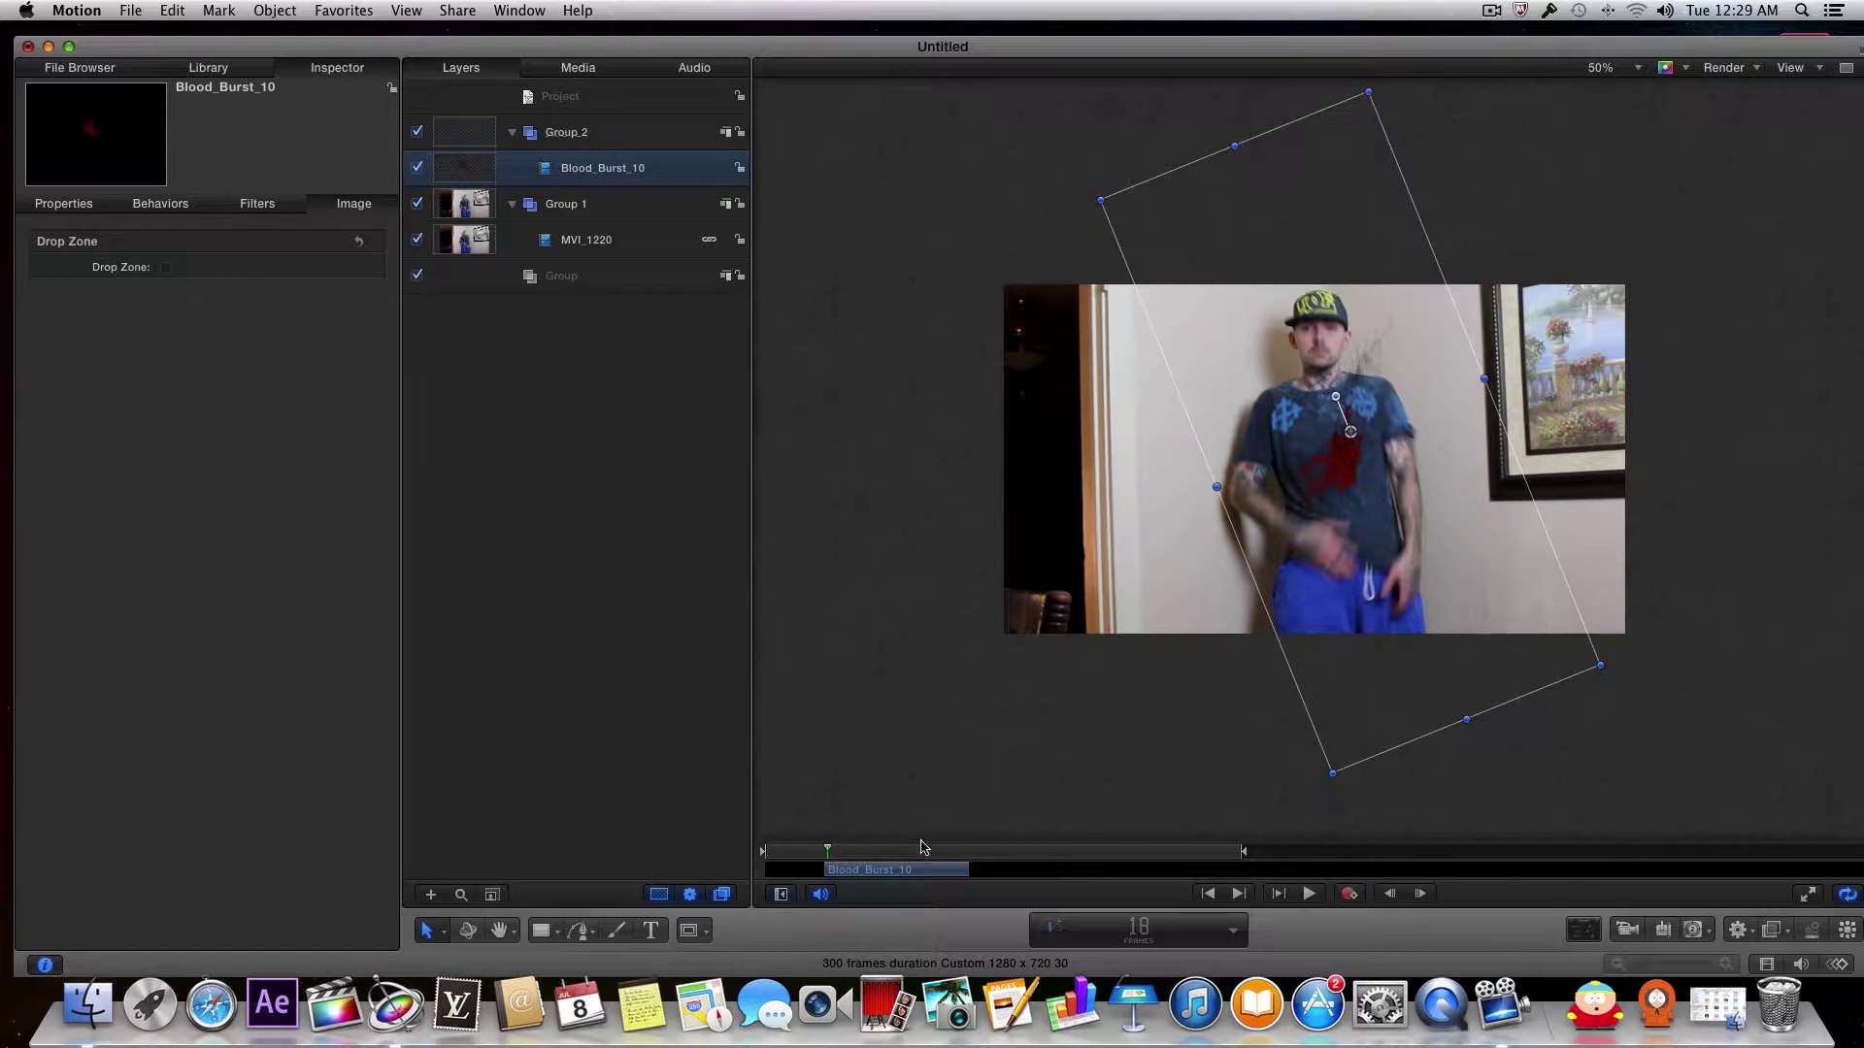
# Step: Check the burst at frame 17, show the timeline again, and move the playhead back to frame 2
pyautogui.moveTo(828, 853)
pyautogui.mouseDown()
pyautogui.moveTo(985, 862)
pyautogui.moveTo(825, 854)
pyautogui.mouseUp()
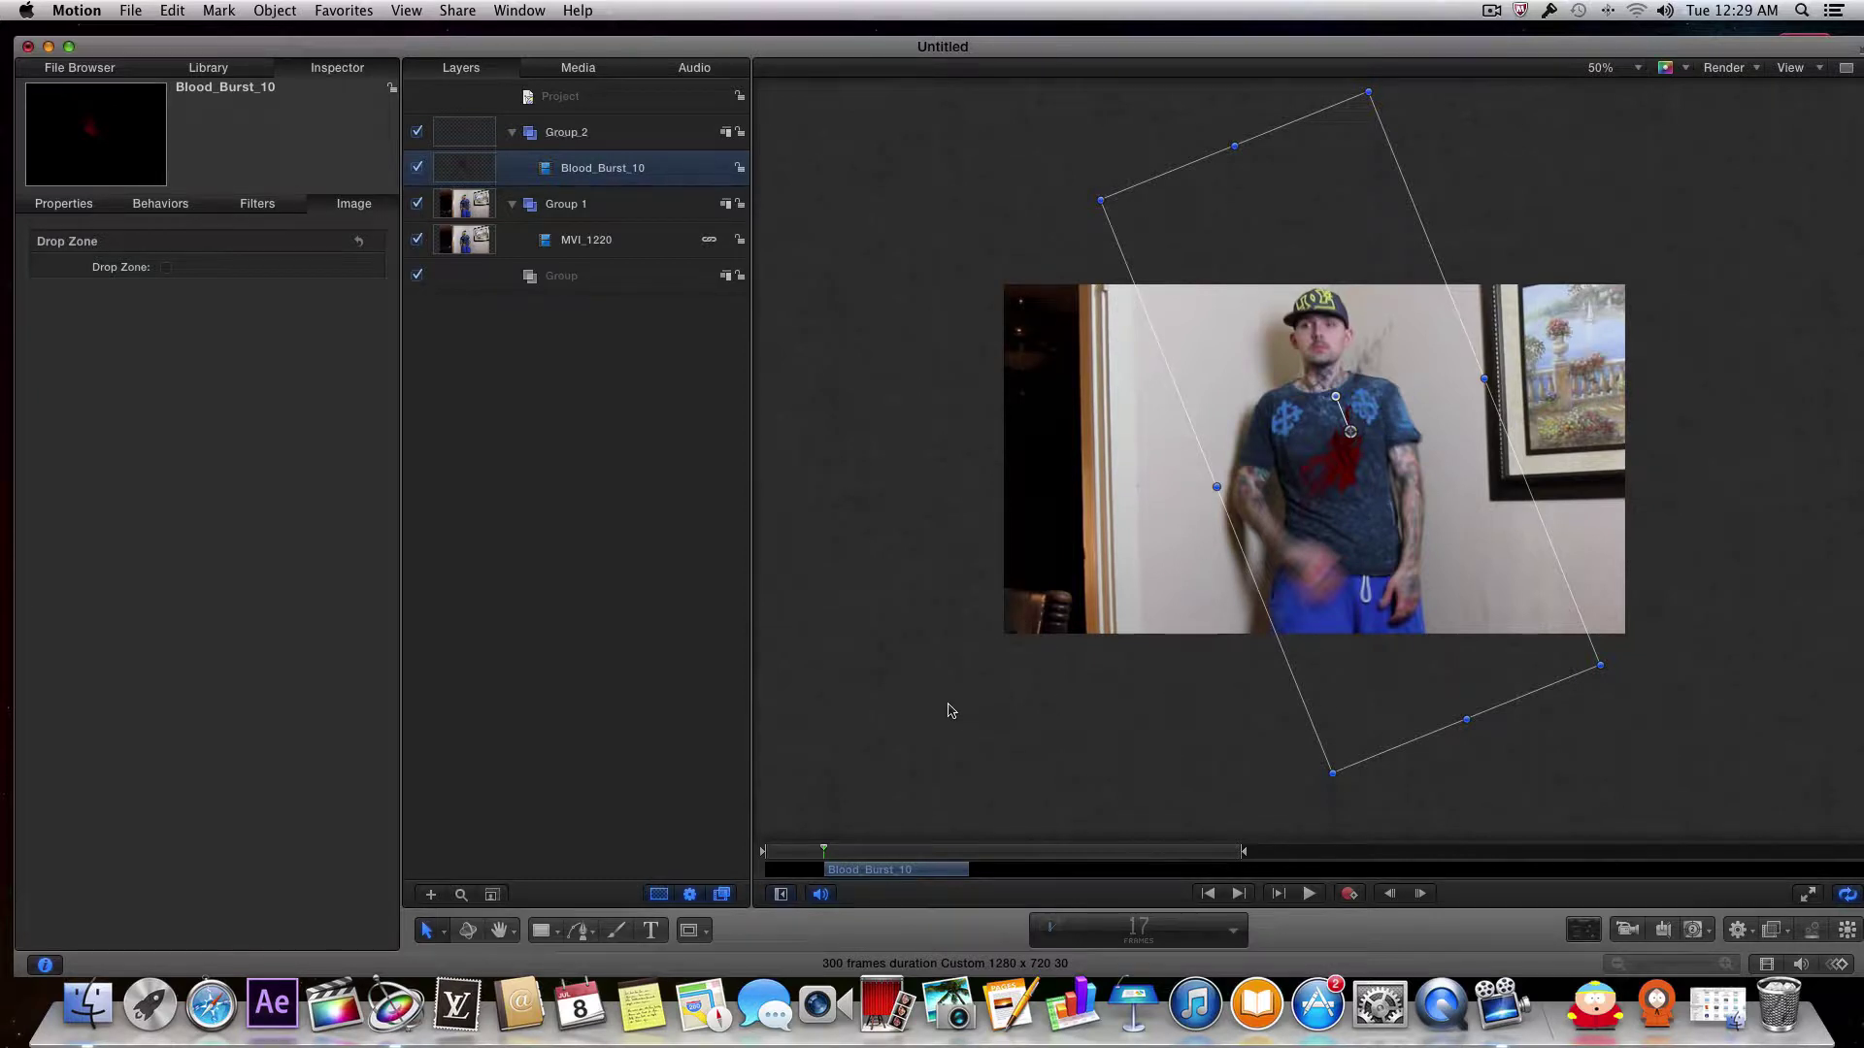
pyautogui.click(952, 711)
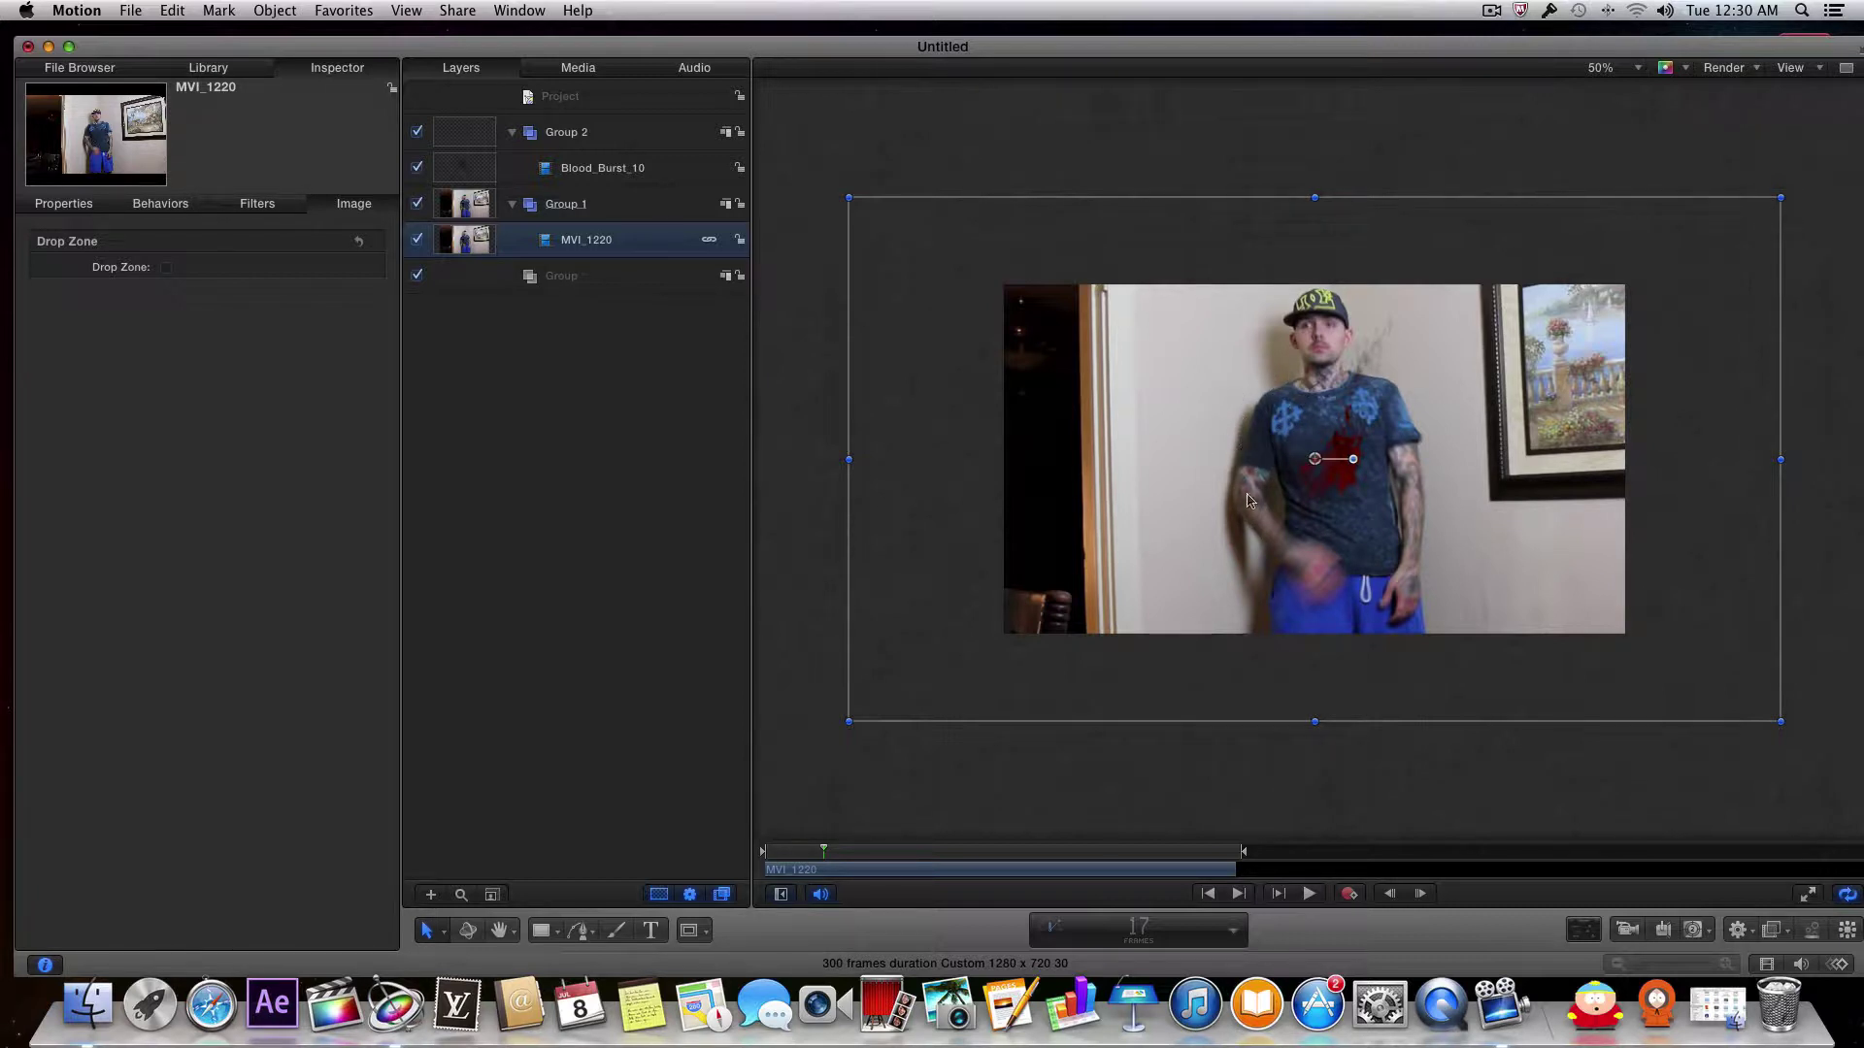
pyautogui.click(1765, 964)
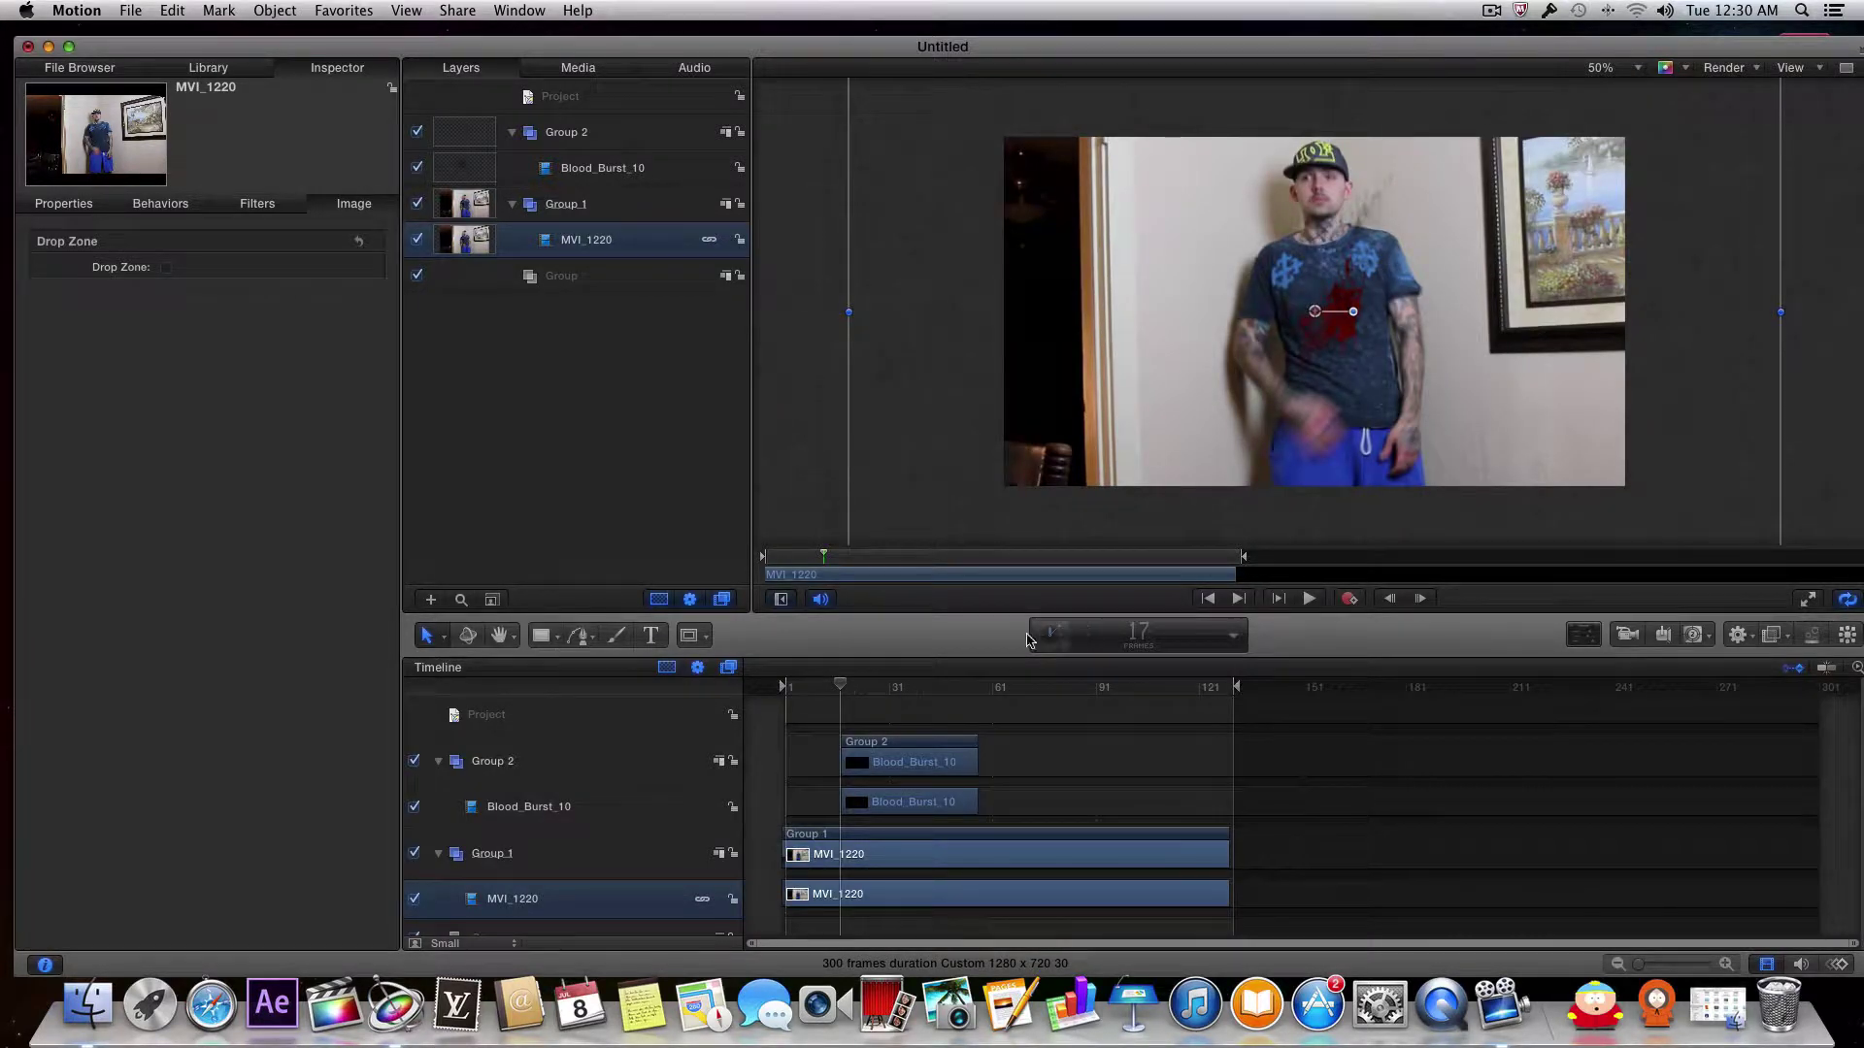
pyautogui.moveTo(826, 555); pyautogui.dragTo(769, 590)
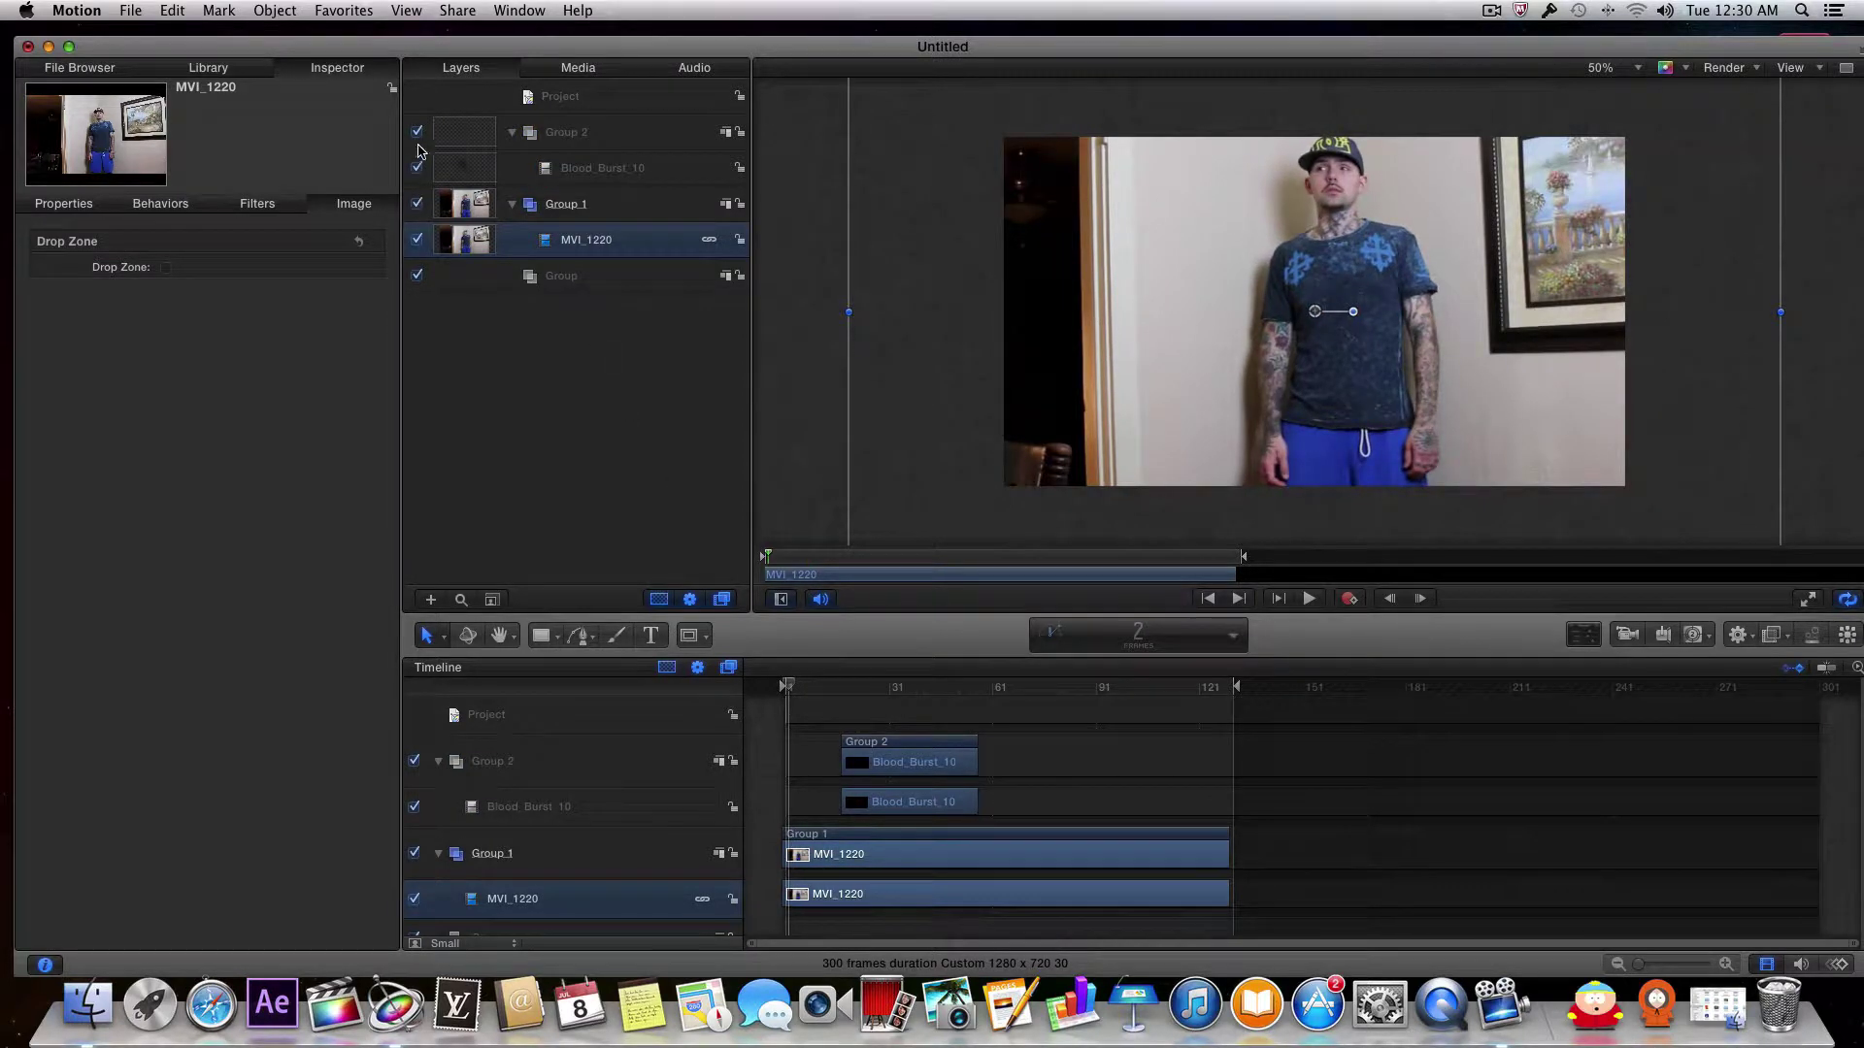
# Step: Collapse Group 2 in the layers list and rename it "blood hit"
pyautogui.click(513, 133)
pyautogui.click(572, 138)
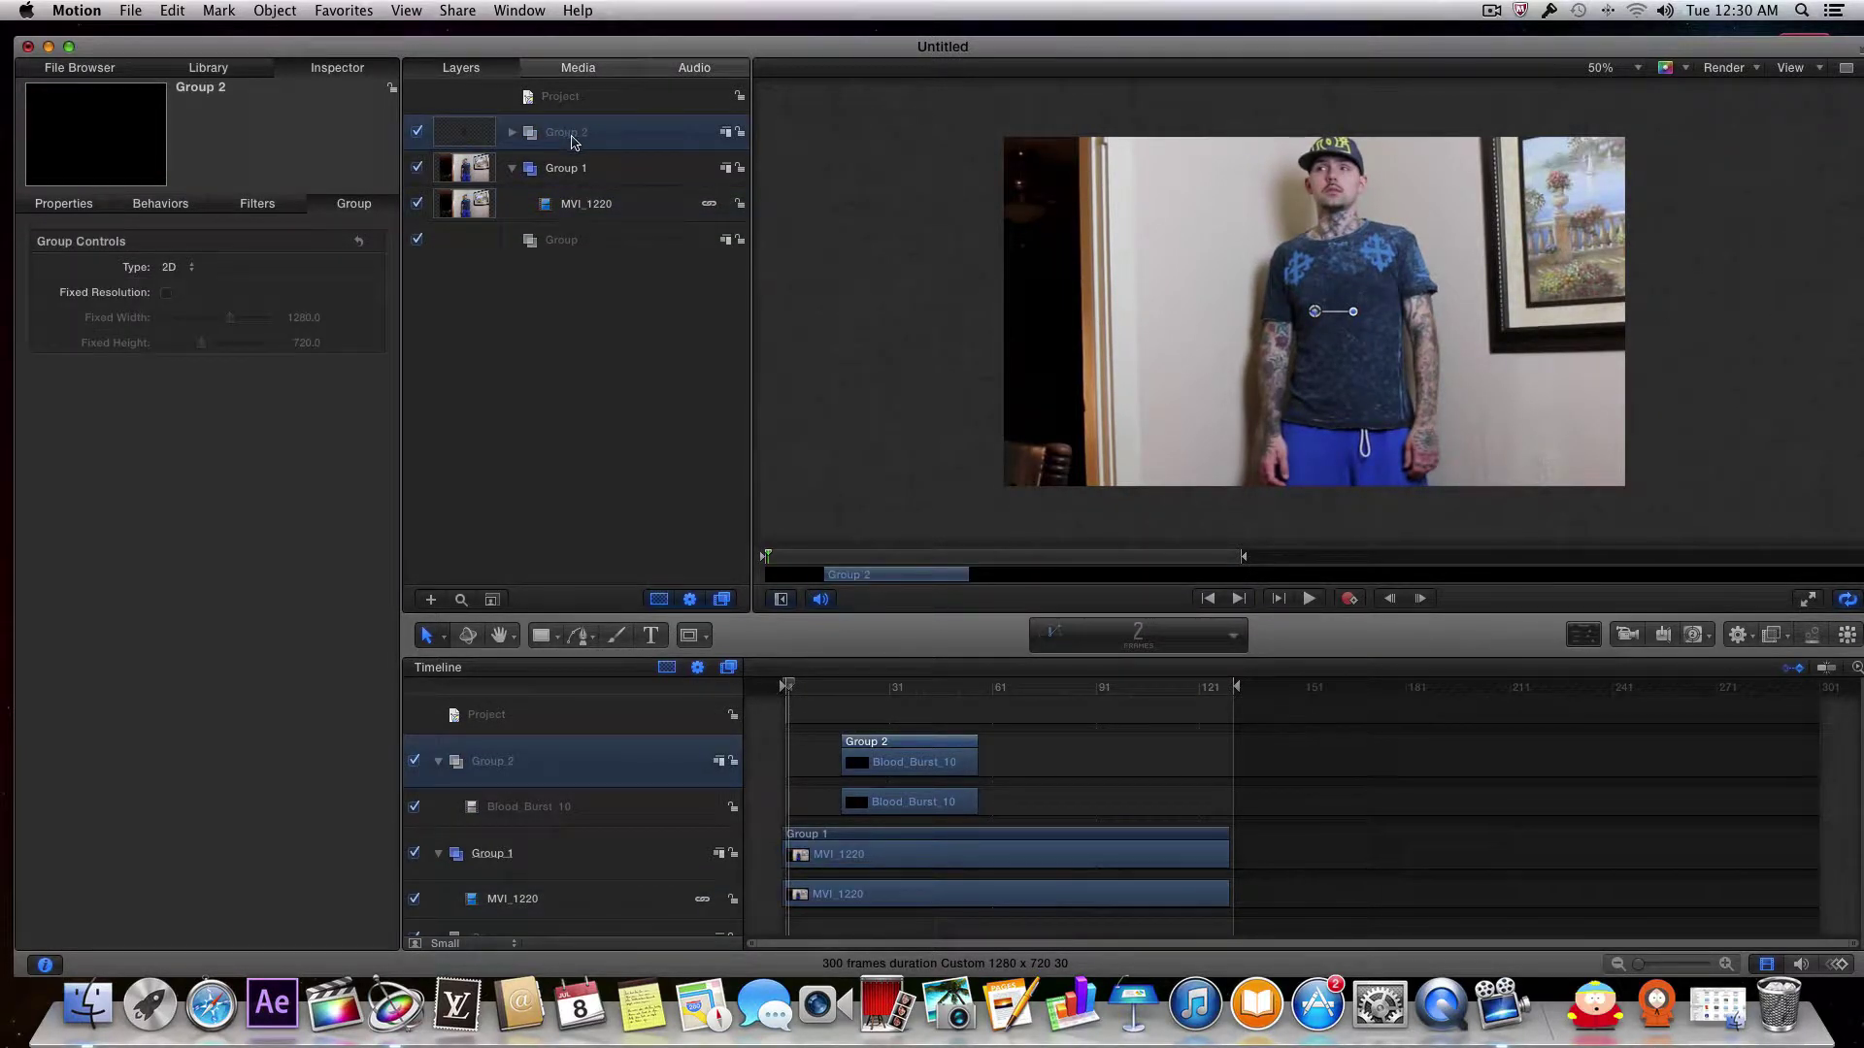
pyautogui.click(575, 141)
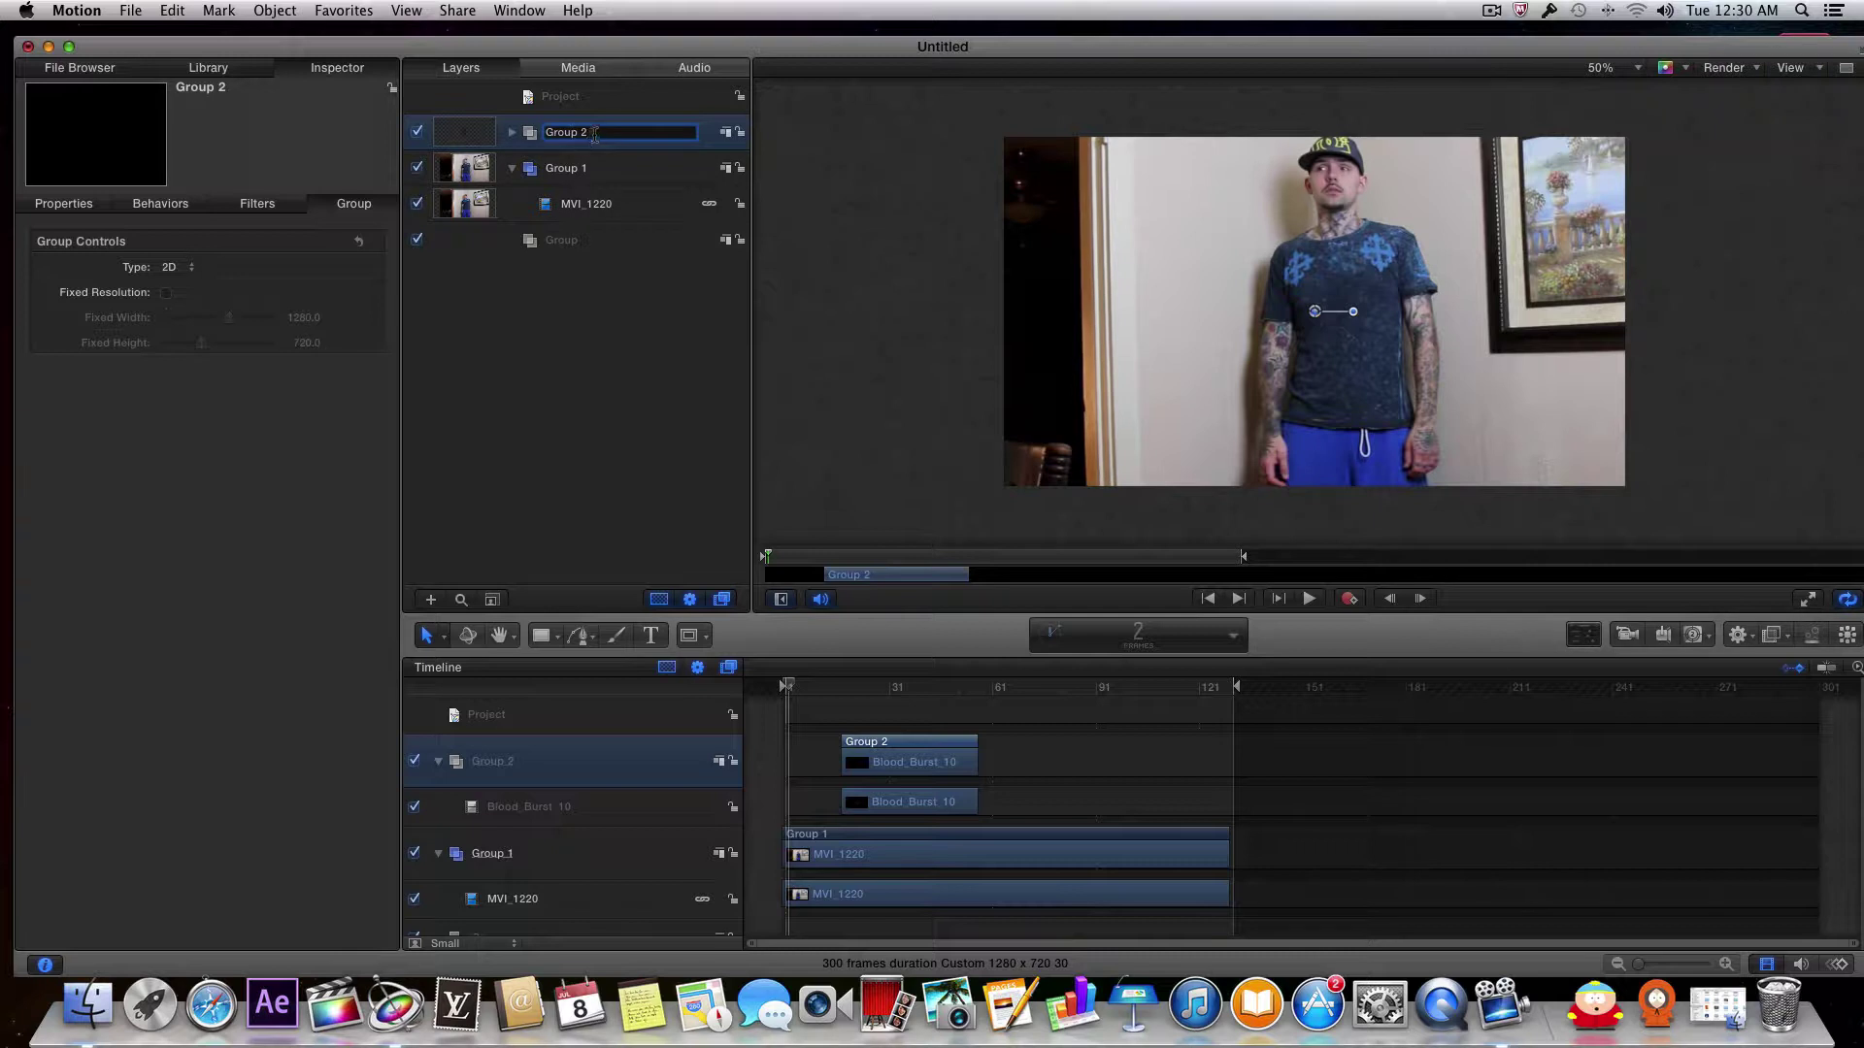
pyautogui.moveTo(594, 135); pyautogui.dragTo(543, 133)
pyautogui.write('blood hit')
pyautogui.press('Return')
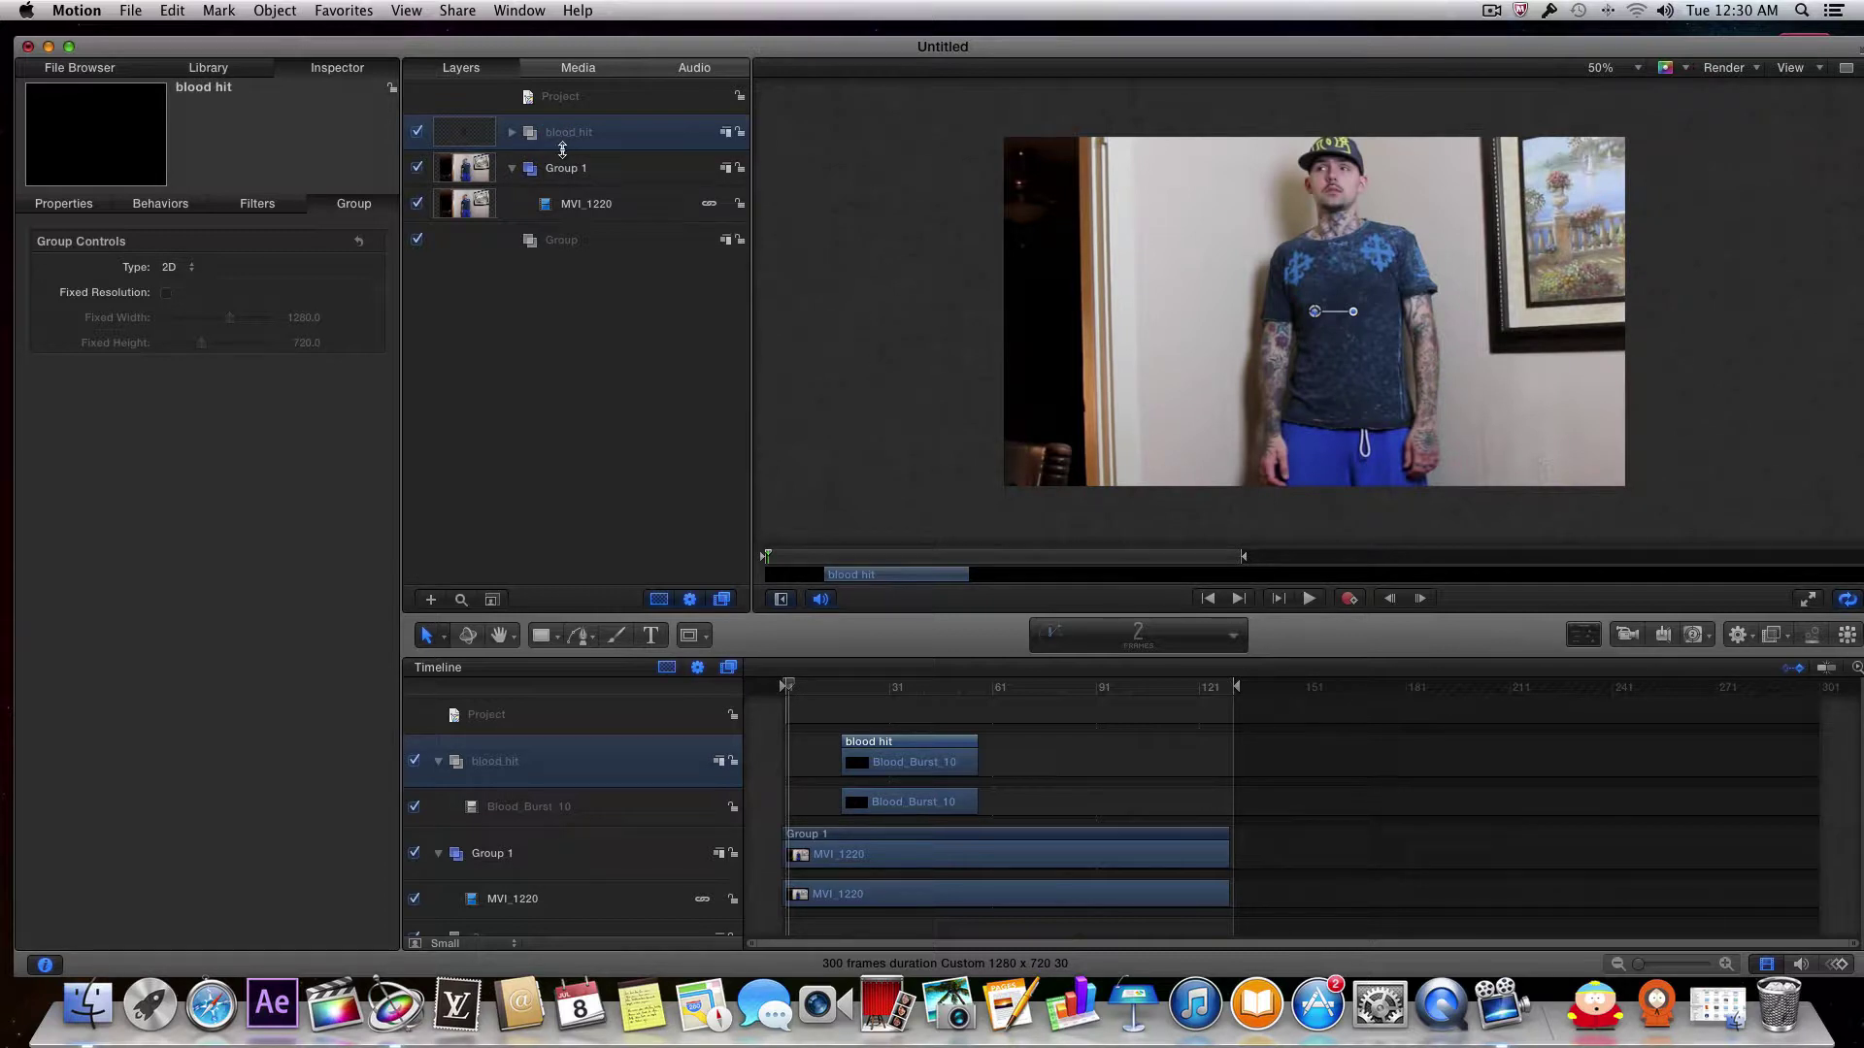
# Step: Rename Group 1 as "main clip" and duplicate the collapsed group
pyautogui.click(569, 172)
pyautogui.click(569, 172)
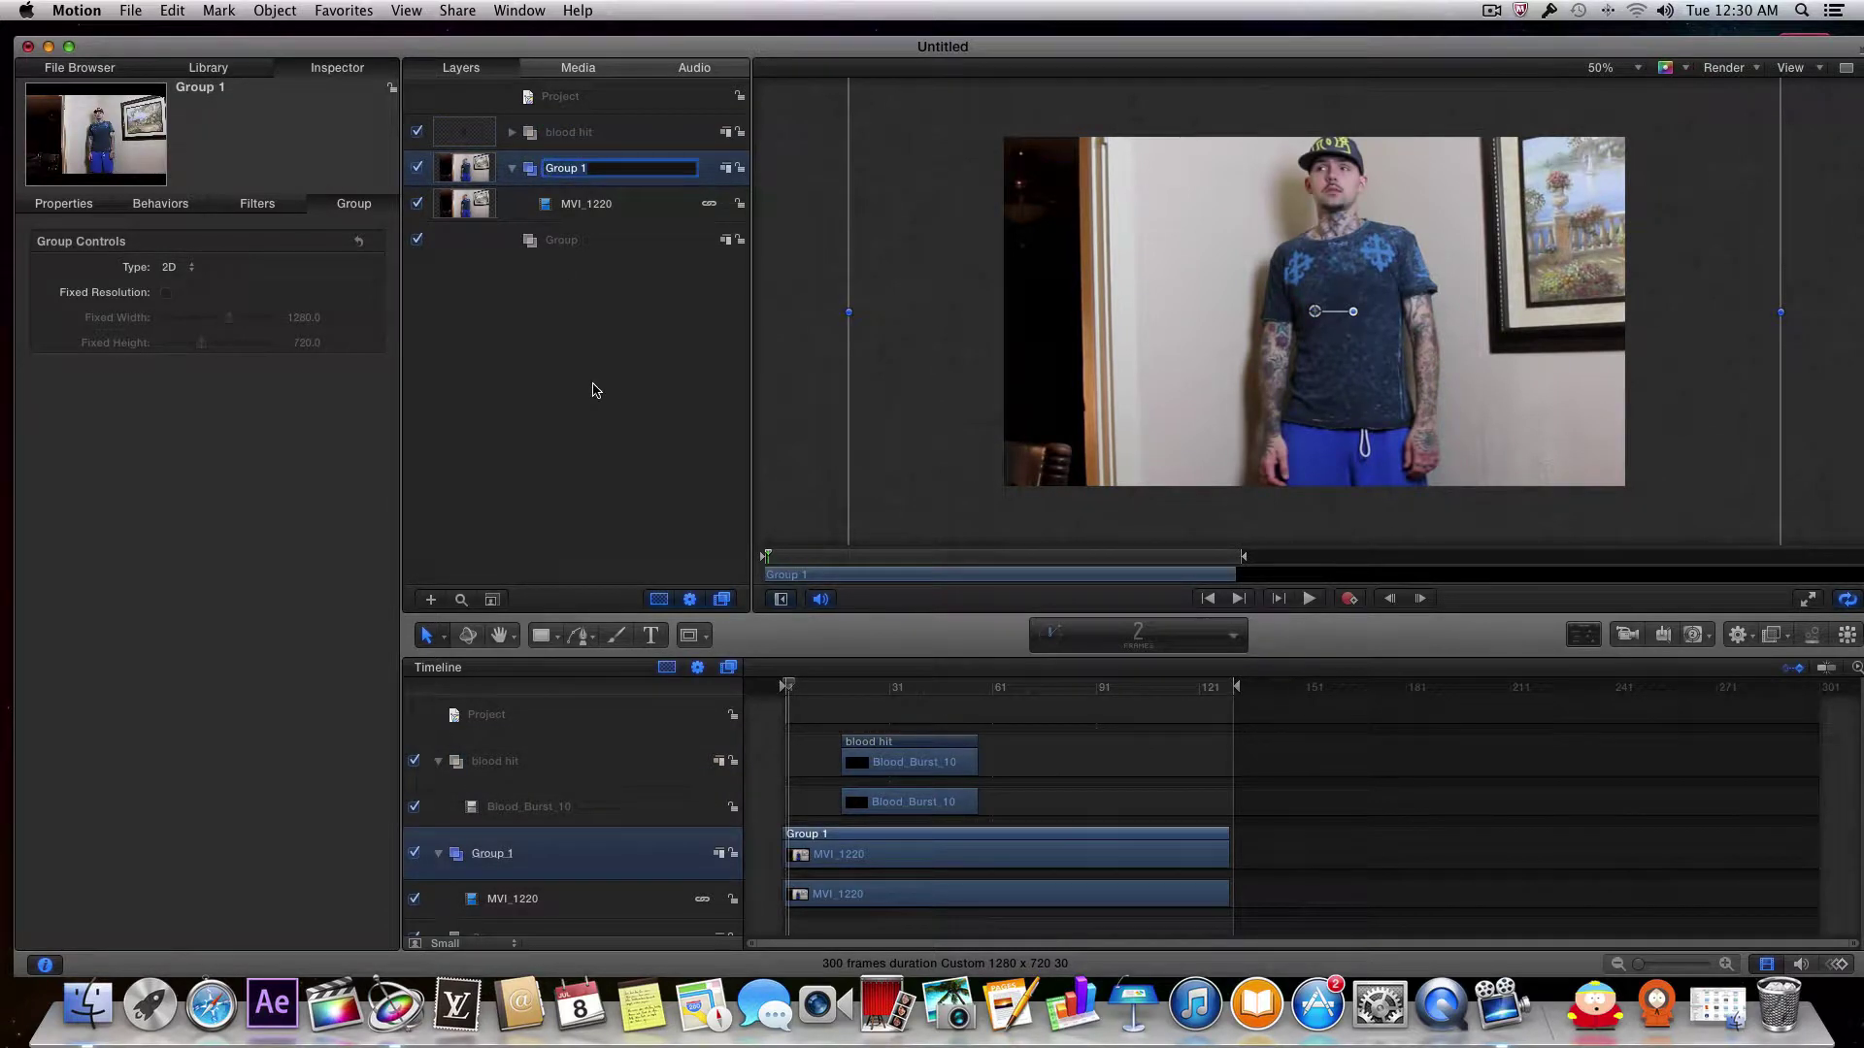
pyautogui.write('main clip')
pyautogui.press('Return')
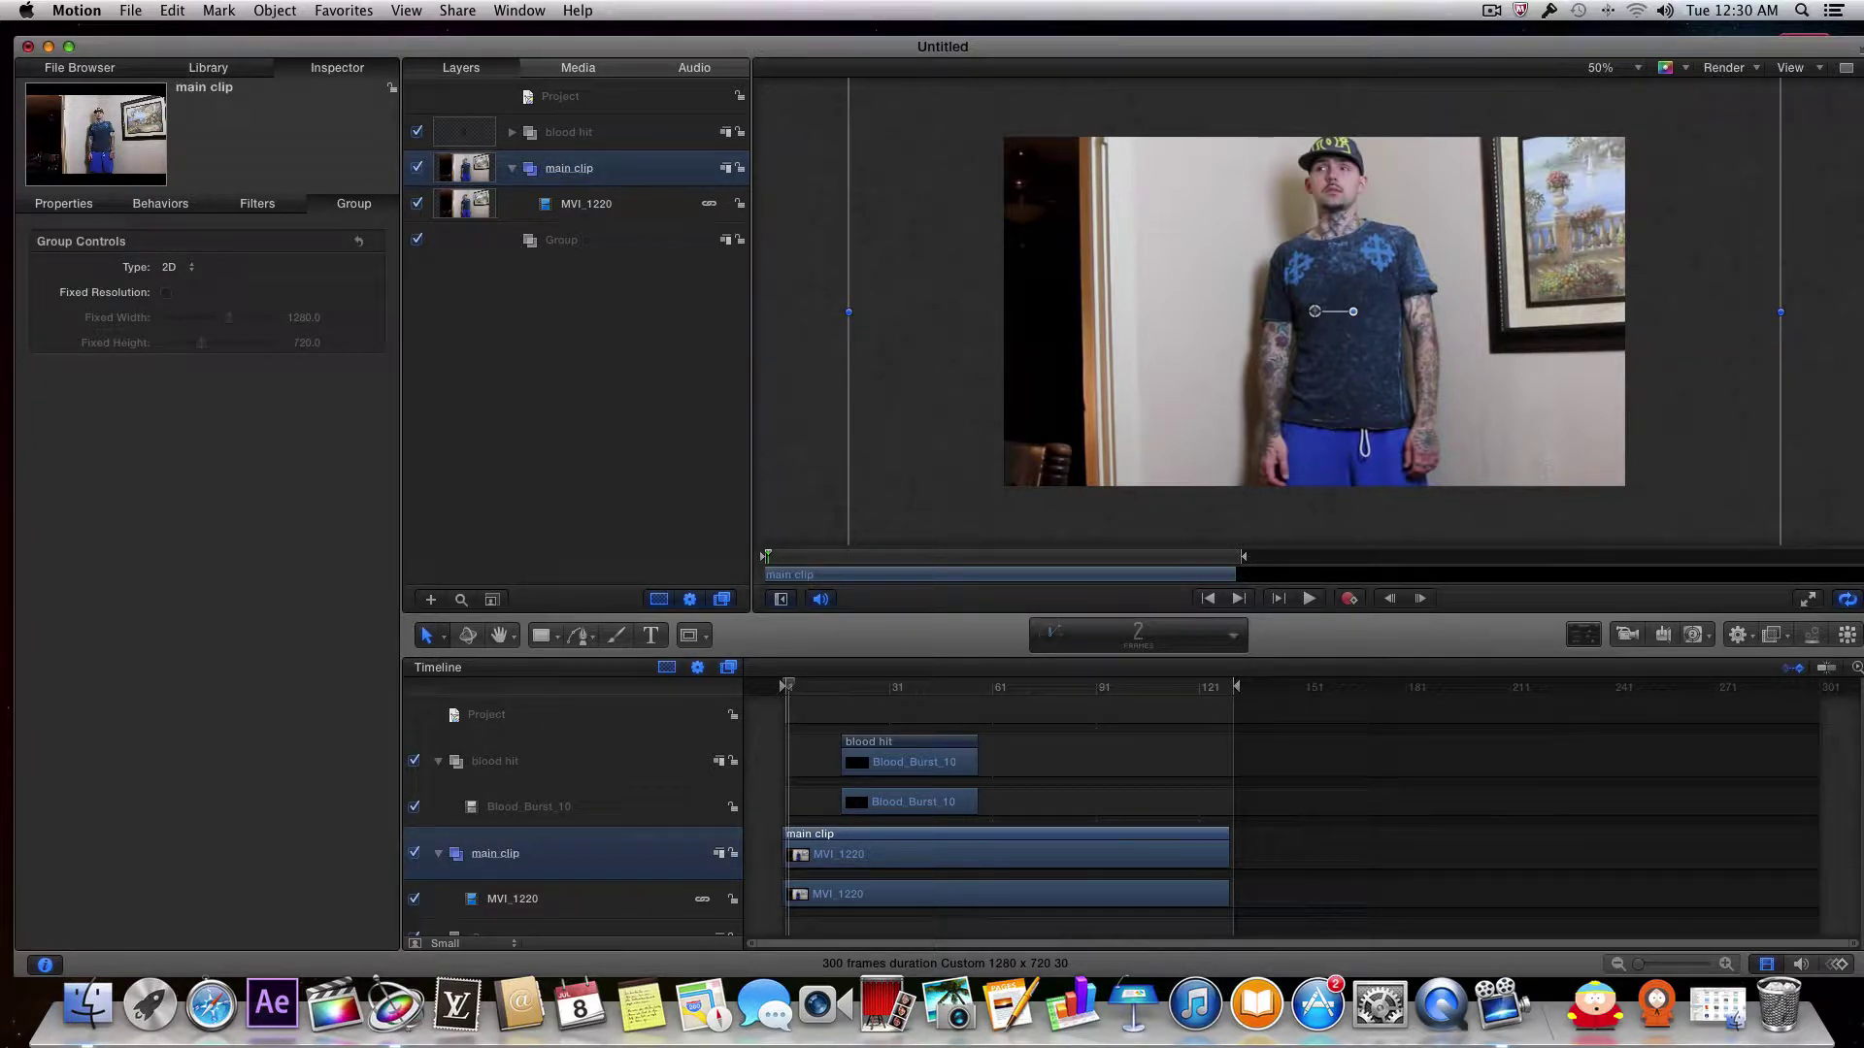
pyautogui.click(513, 171)
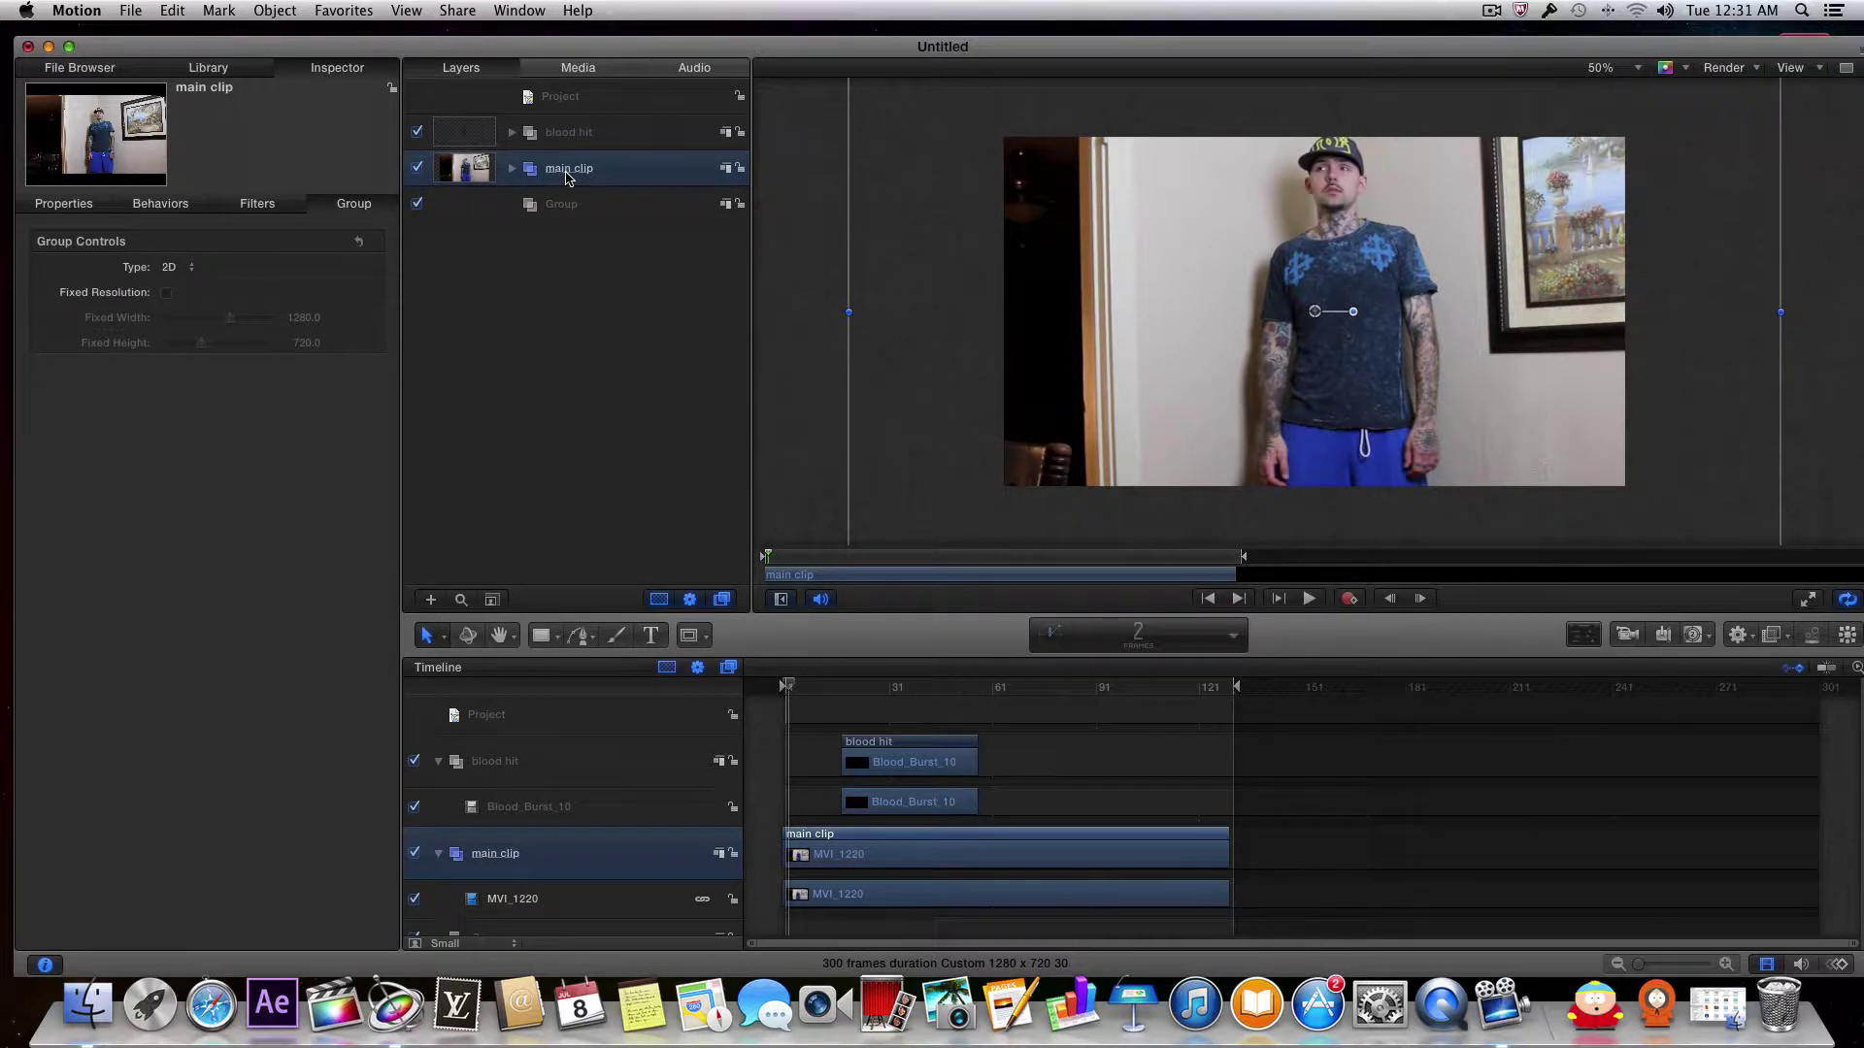
pyautogui.press('super+d')
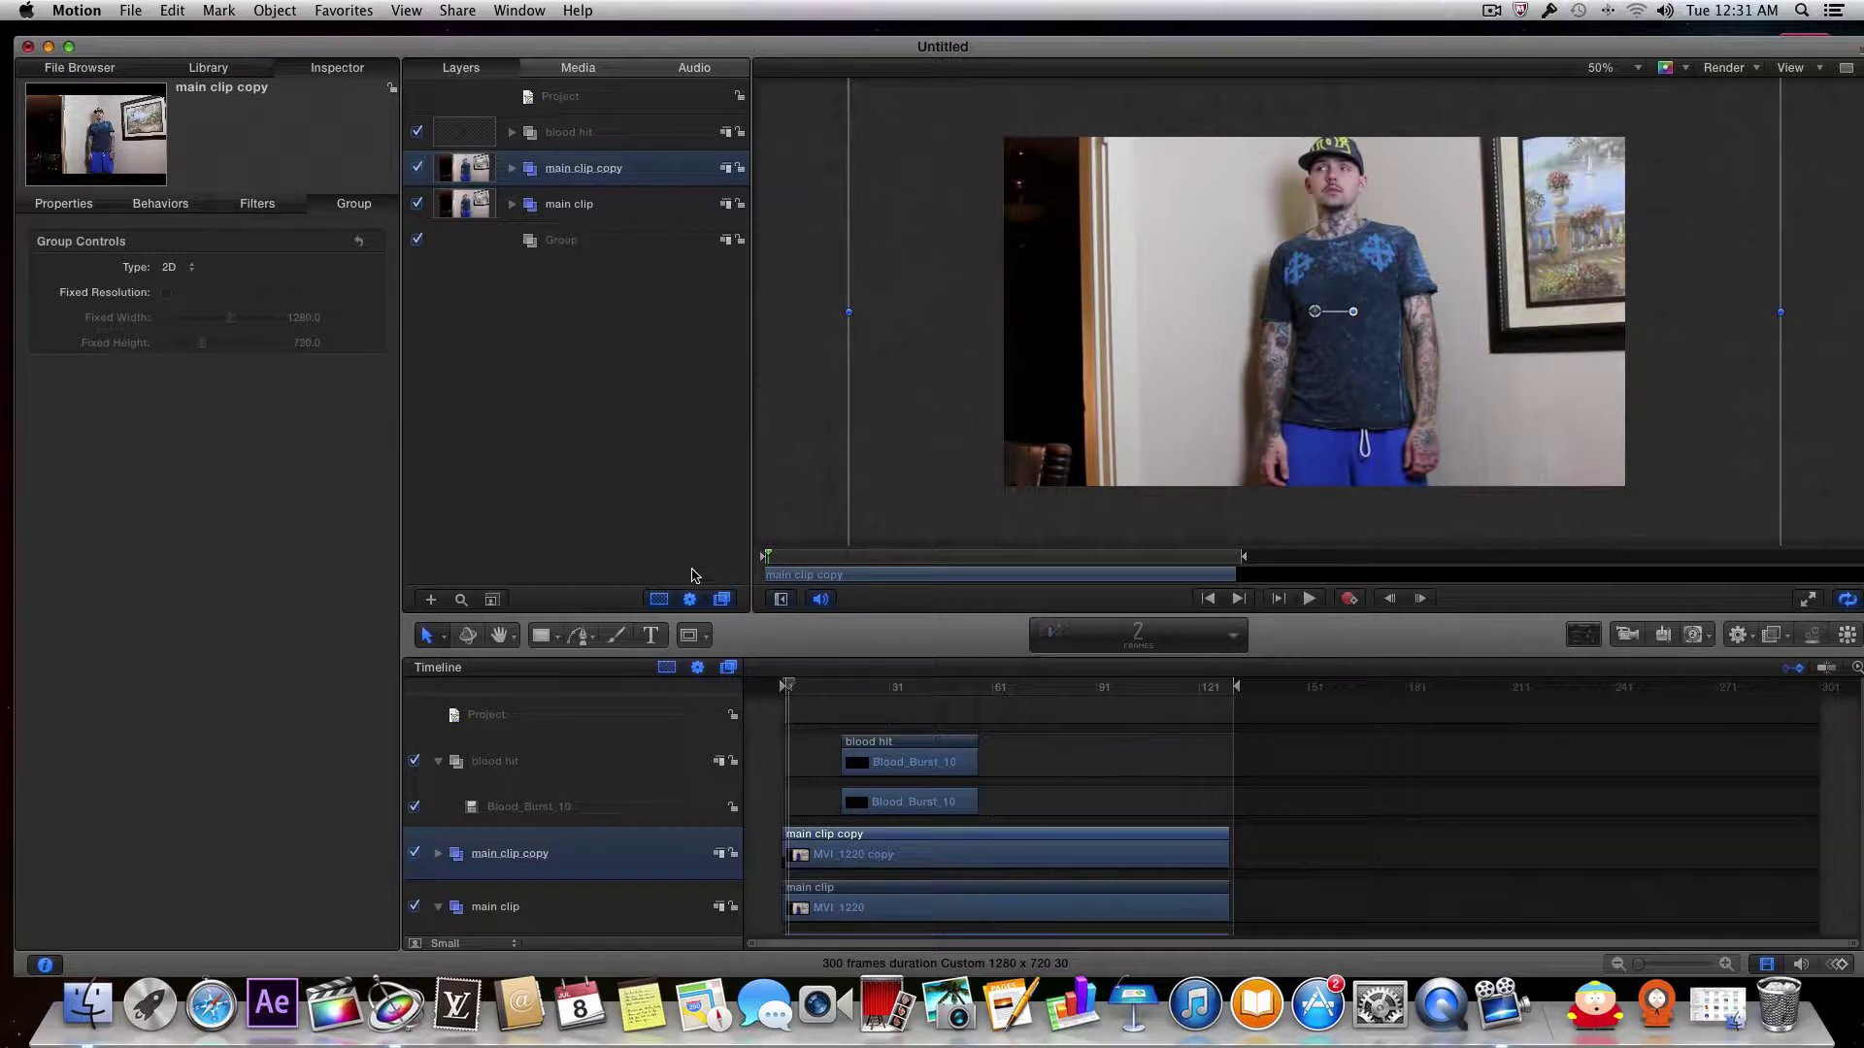
# Step: Activate the Bezier Mask tool for main clip copy, and at frame 17 hide the blood hit group
pyautogui.click(689, 636)
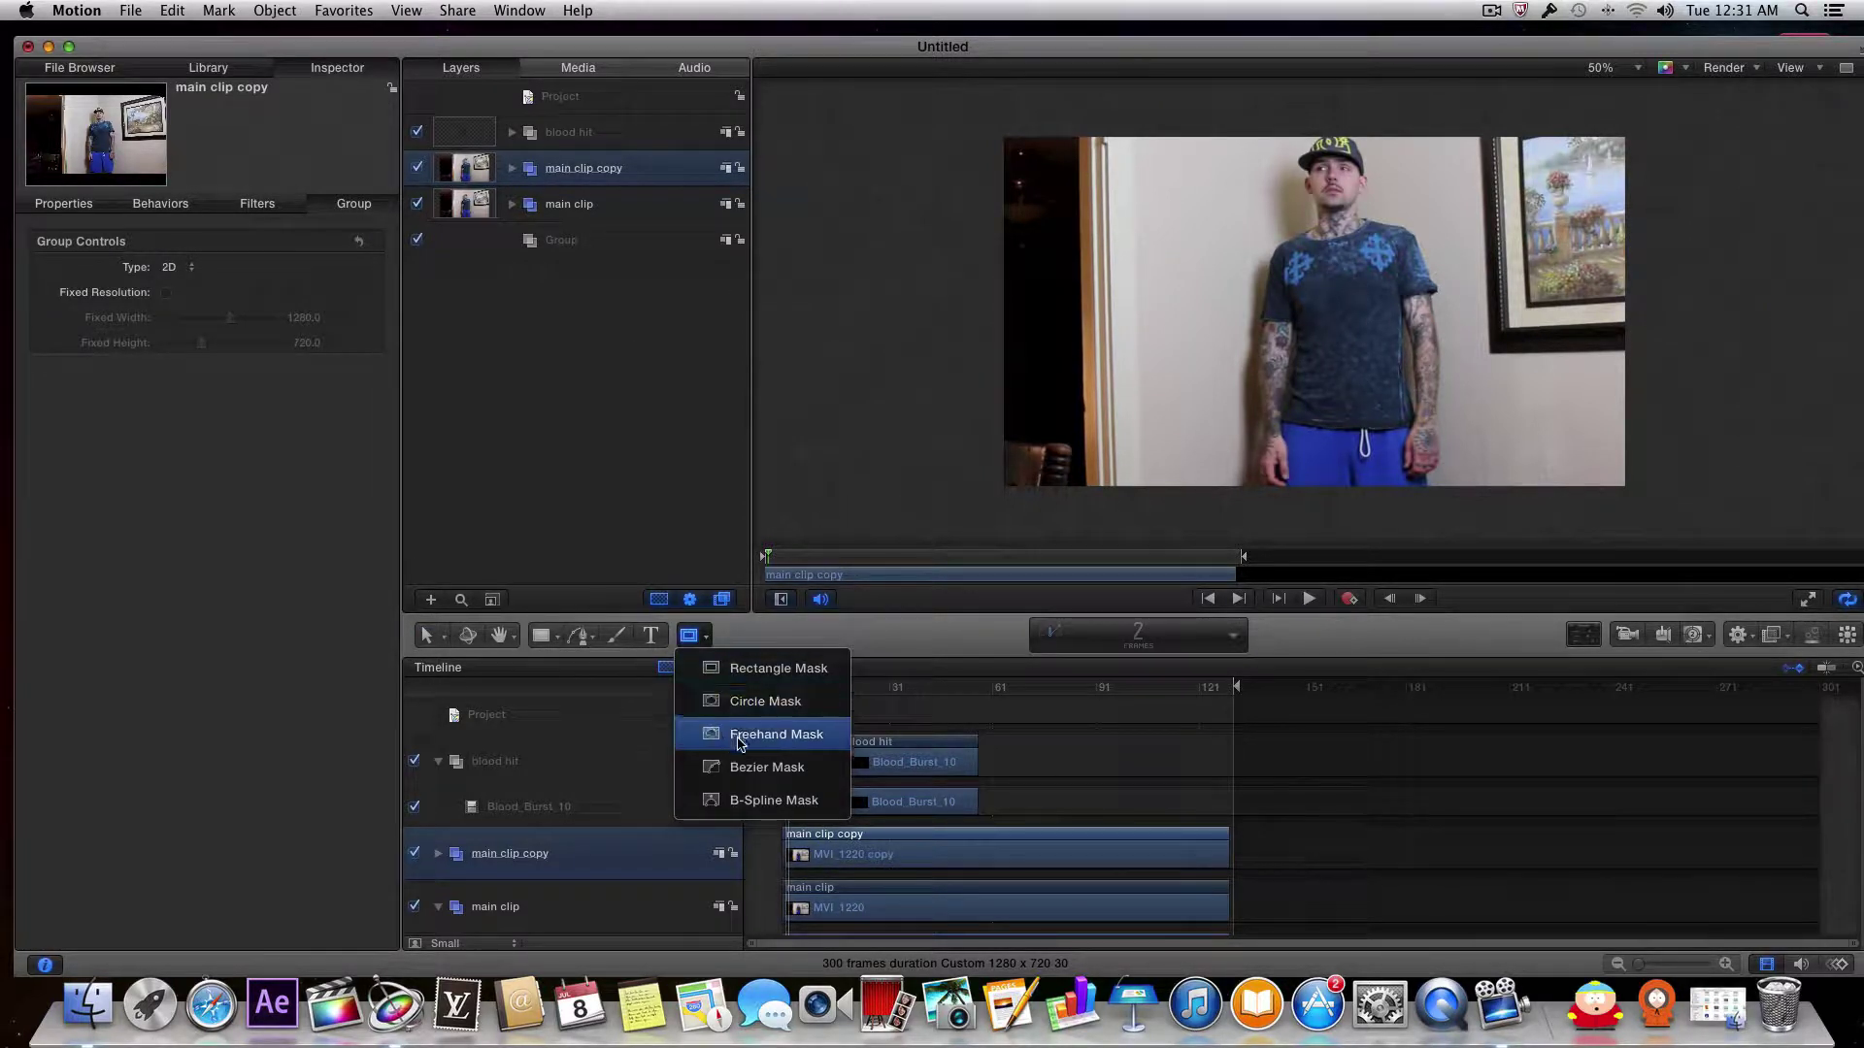
pyautogui.click(747, 768)
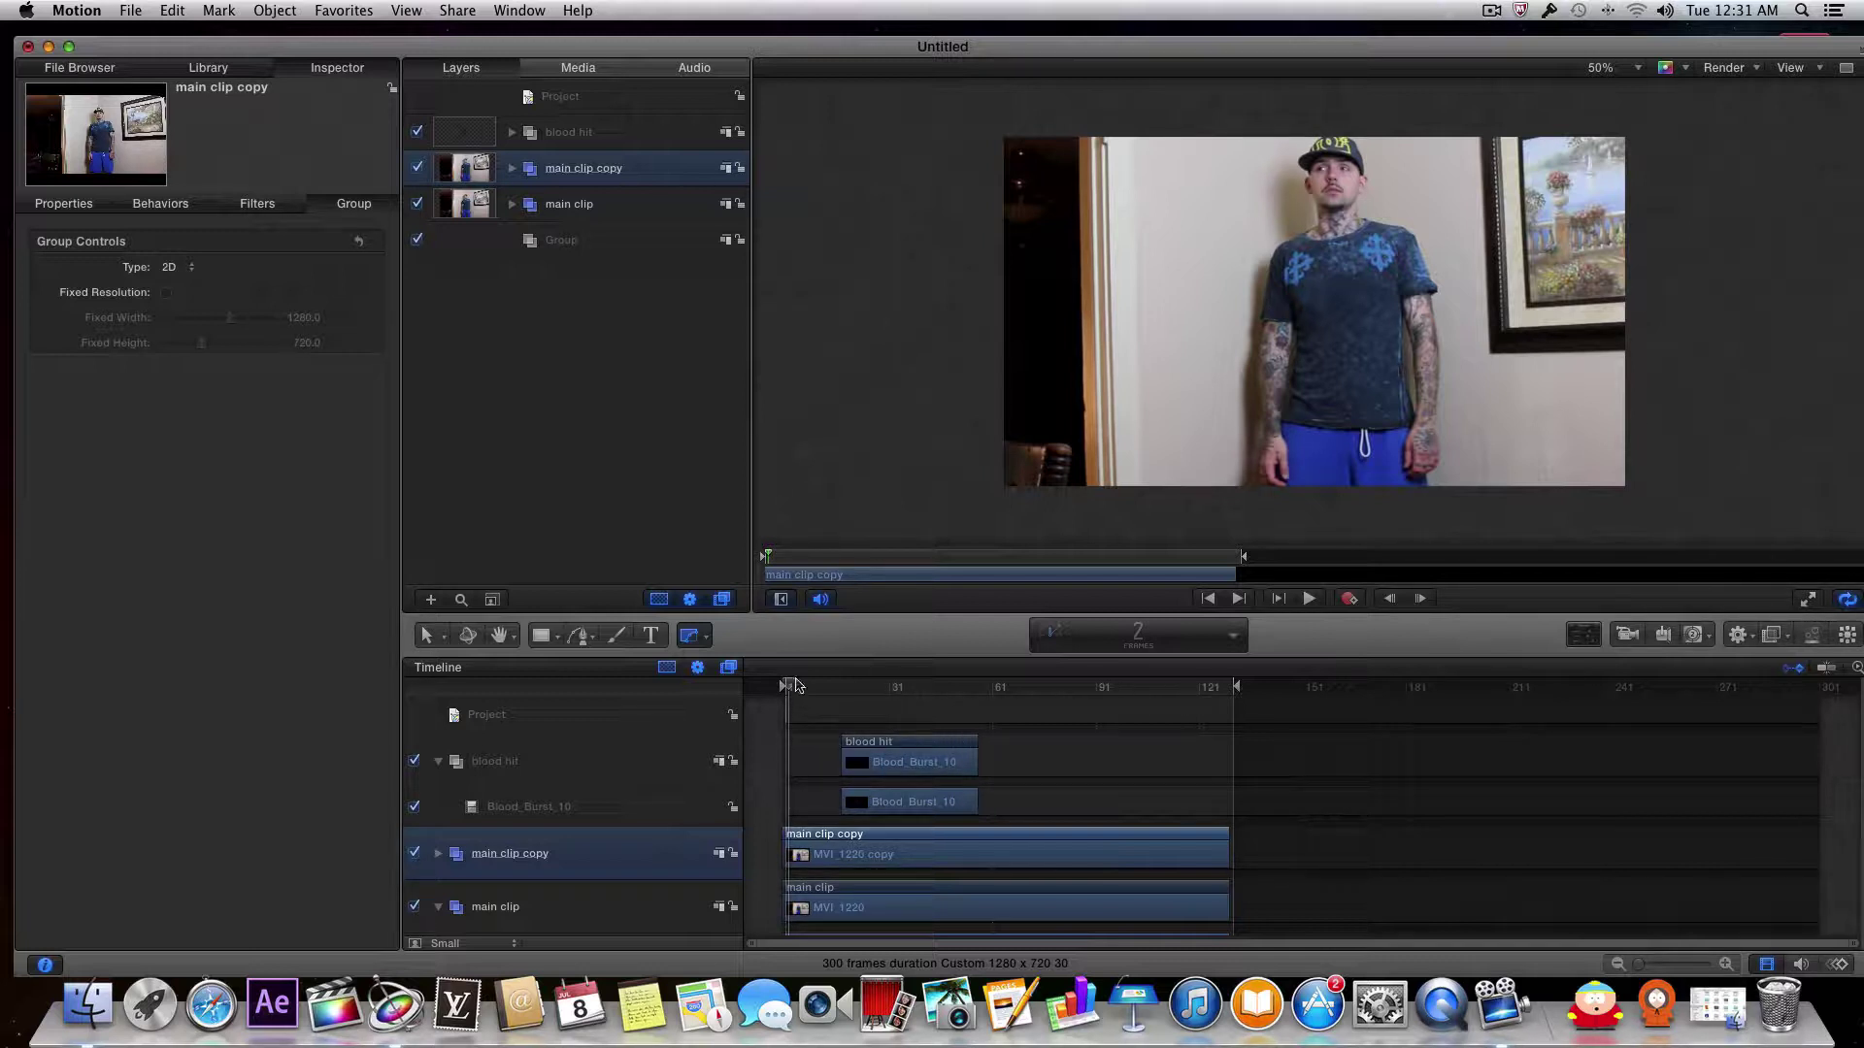
pyautogui.moveTo(789, 690); pyautogui.dragTo(842, 693)
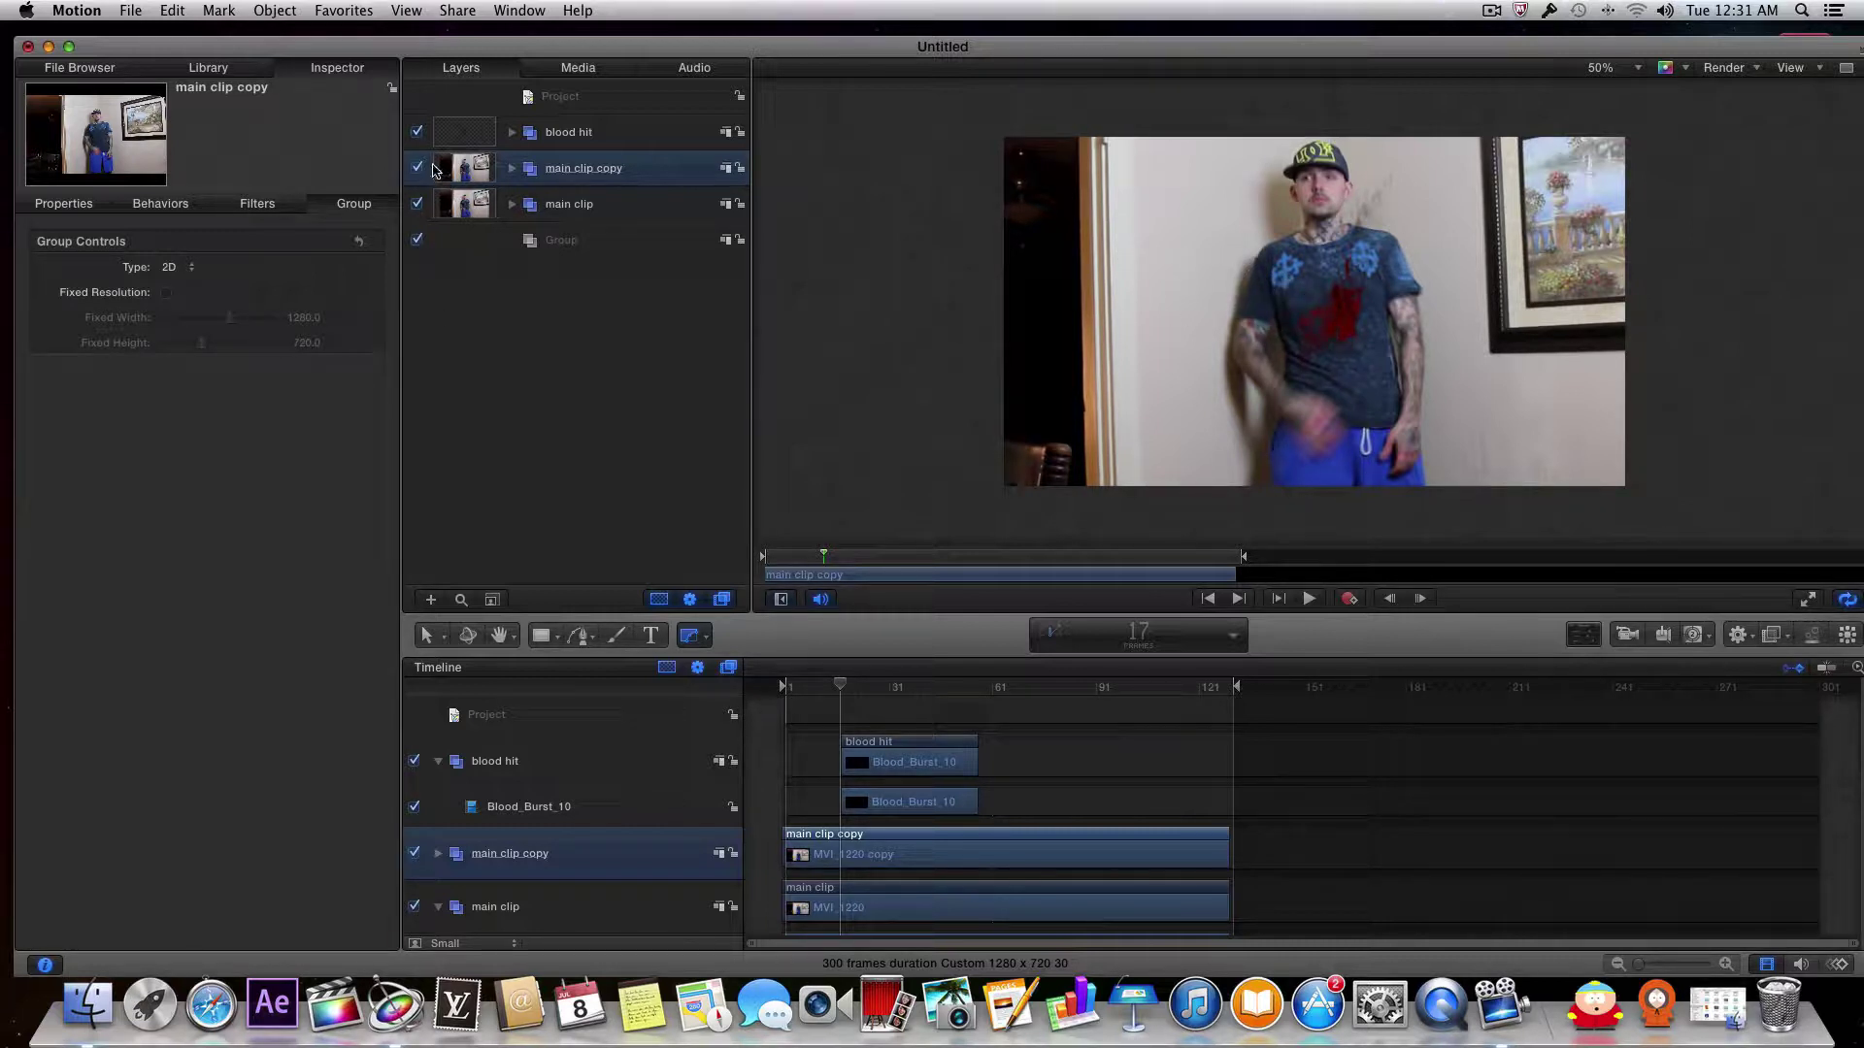
pyautogui.click(416, 133)
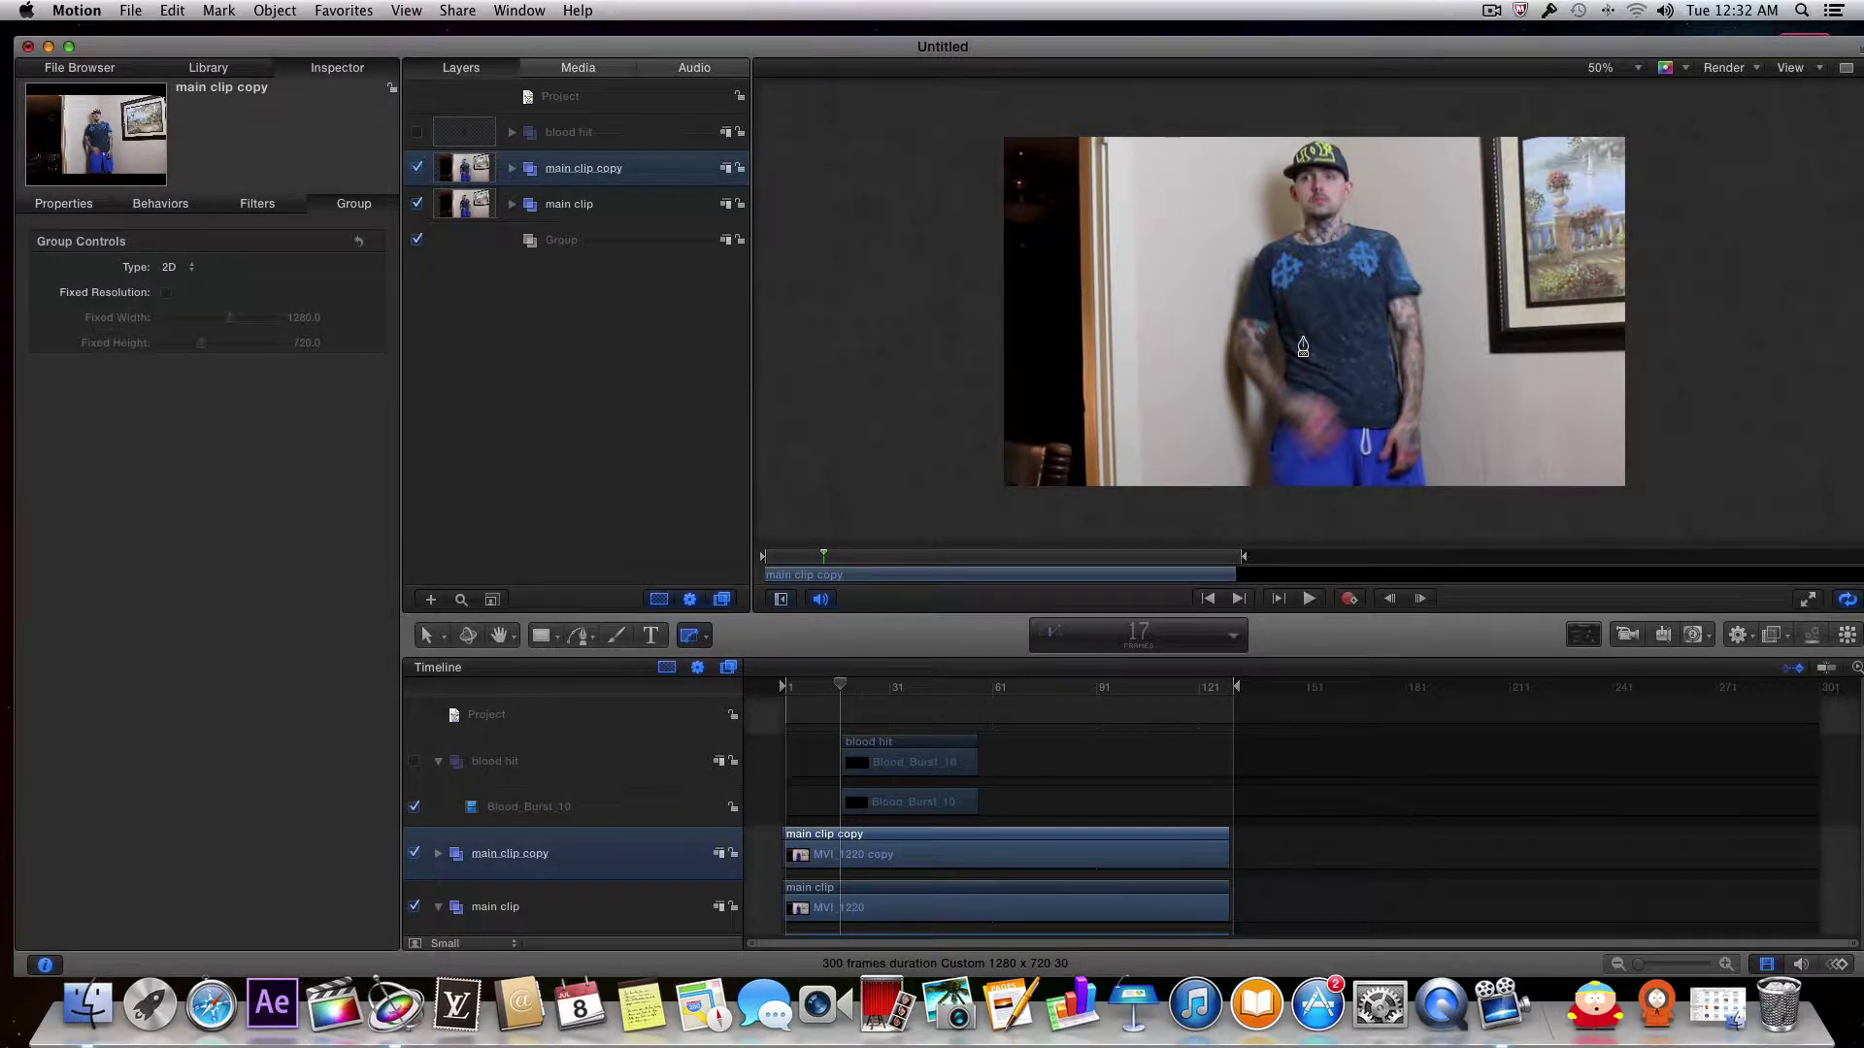
# Step: At 200% zoom, start the mask at the base of the man's neck and trace his right shoulder and sleeve to the hem
pyautogui.press('super+equal')
pyautogui.press('super+equal')
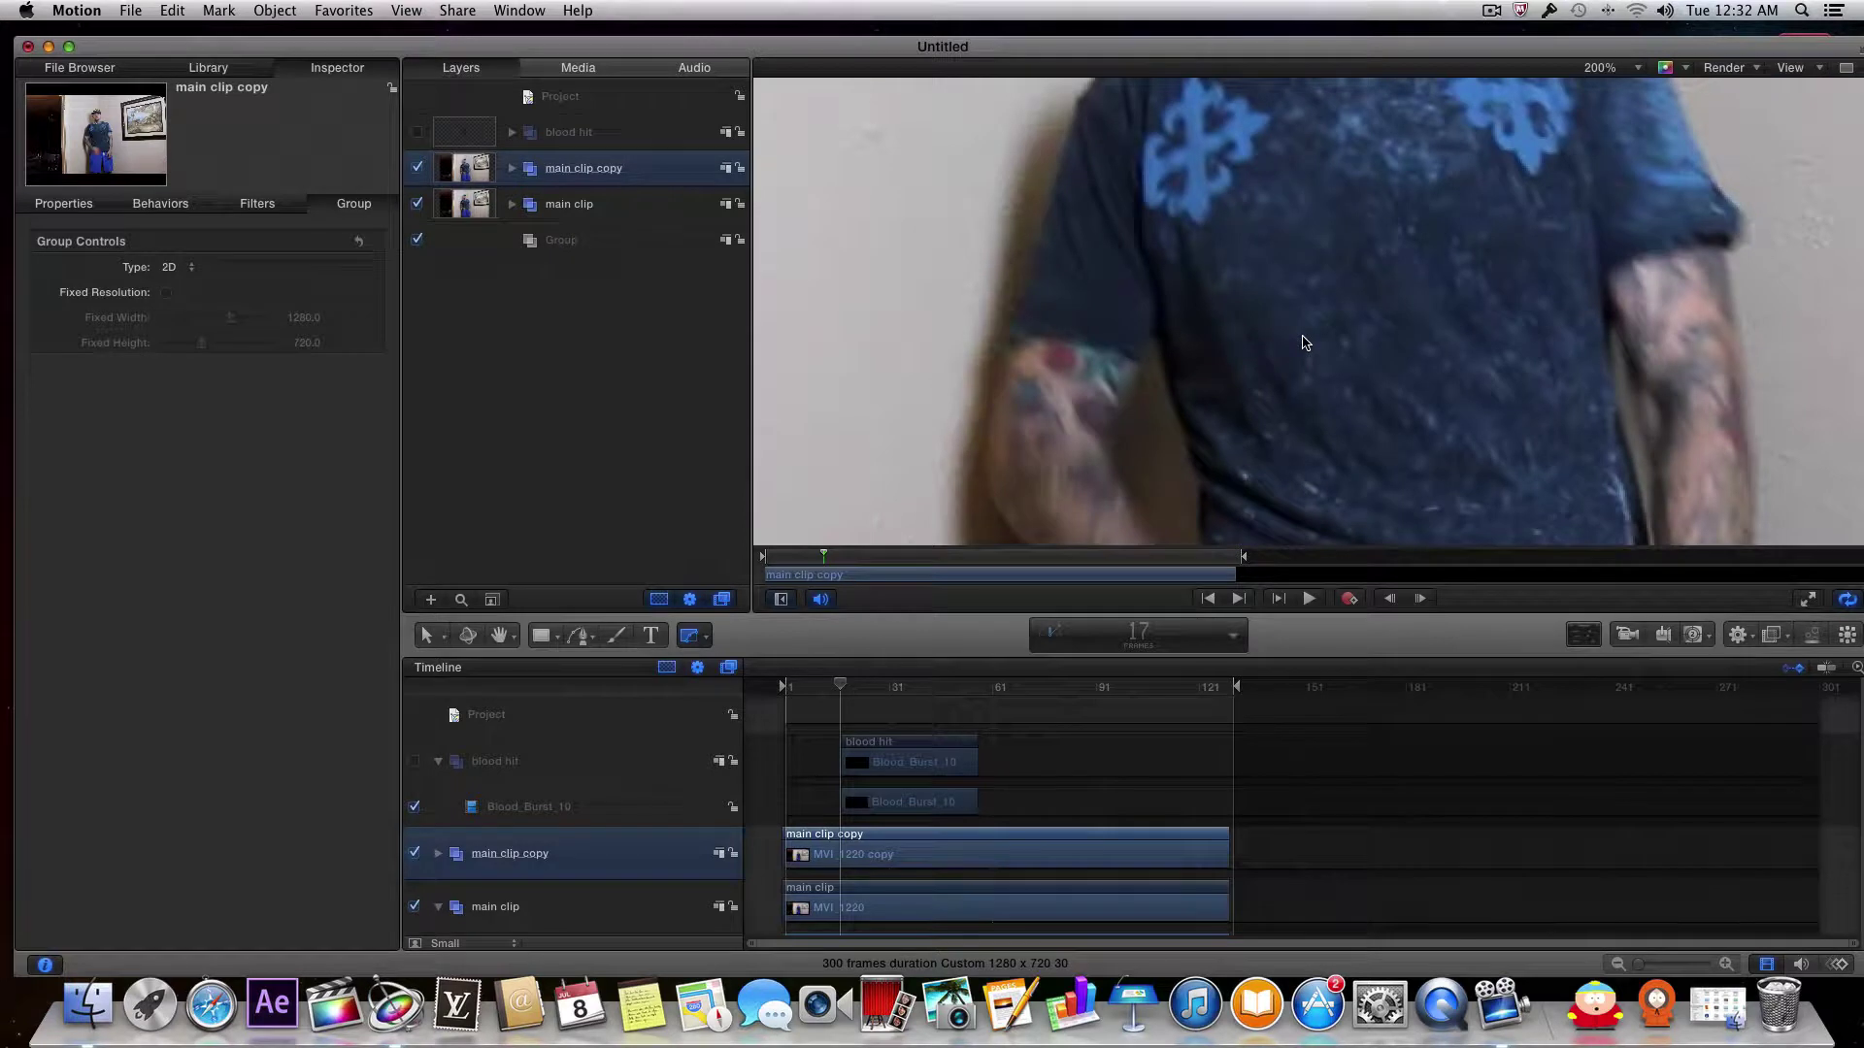
pyautogui.scroll(5, 1304, 343)
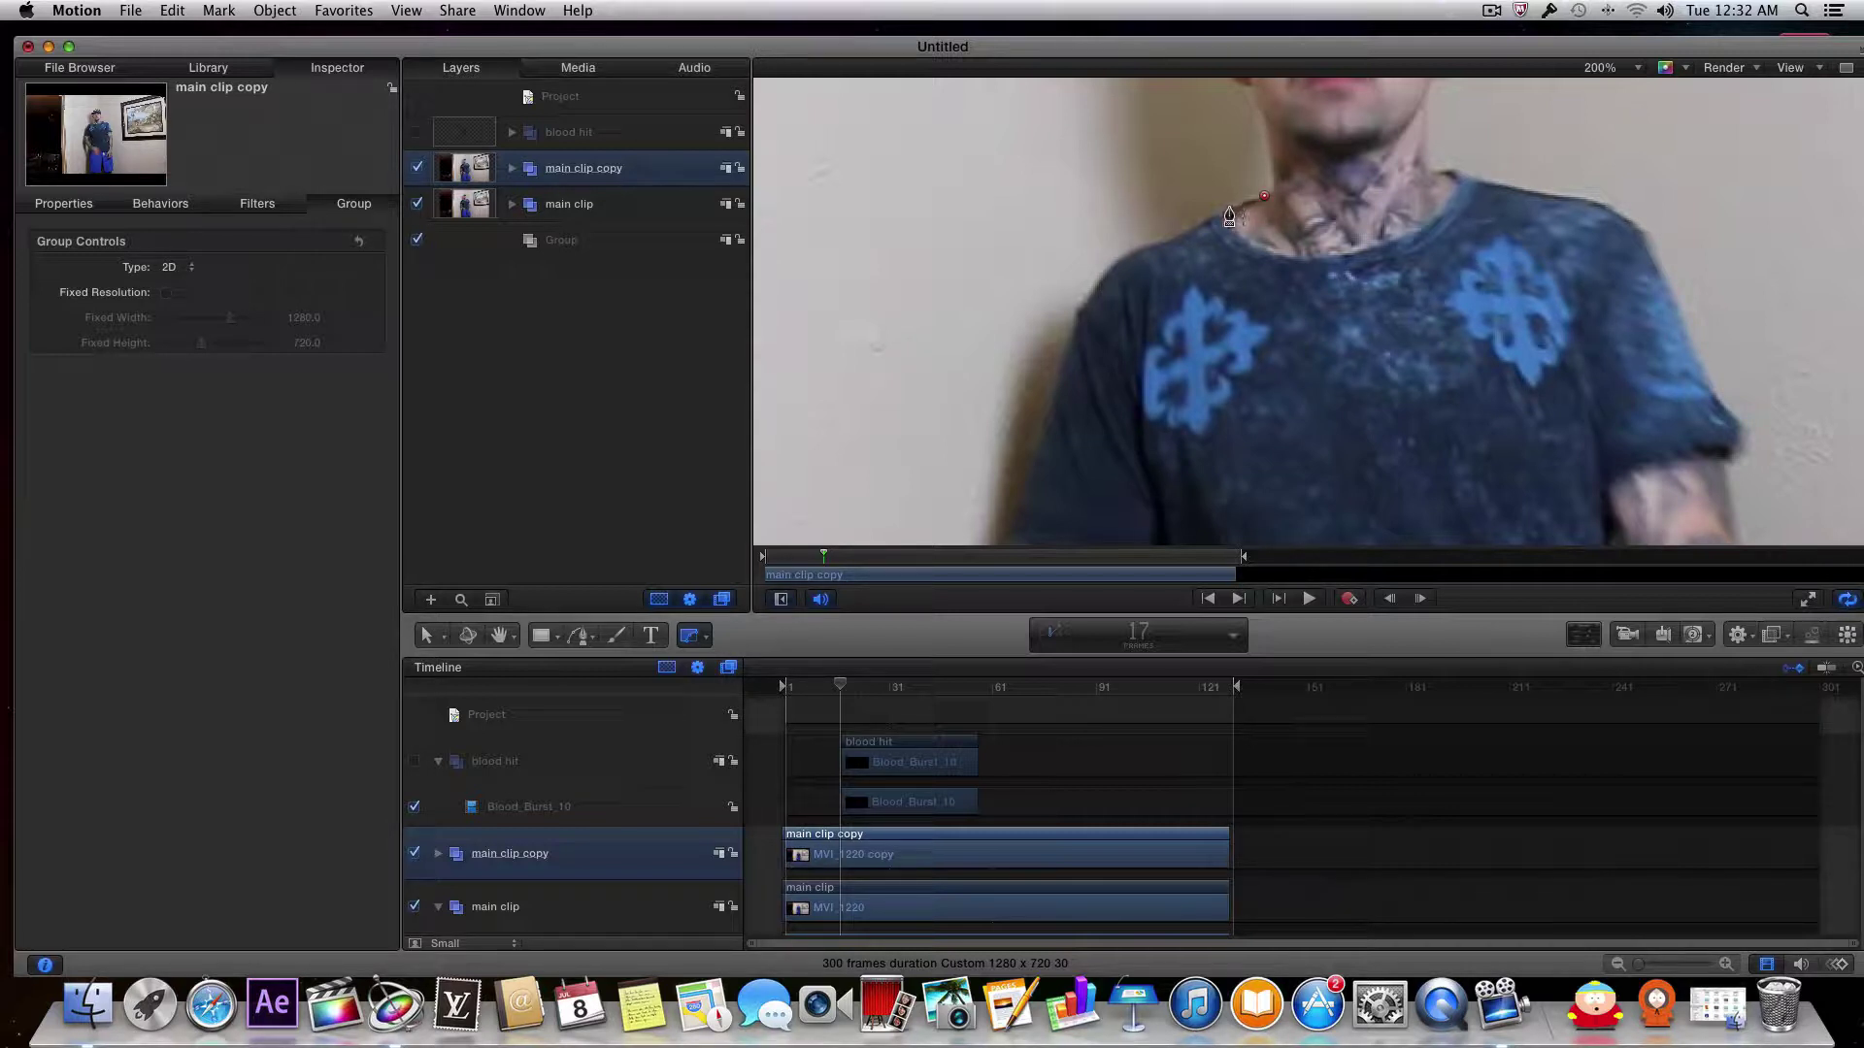
pyautogui.click(1126, 254)
pyautogui.click(1089, 298)
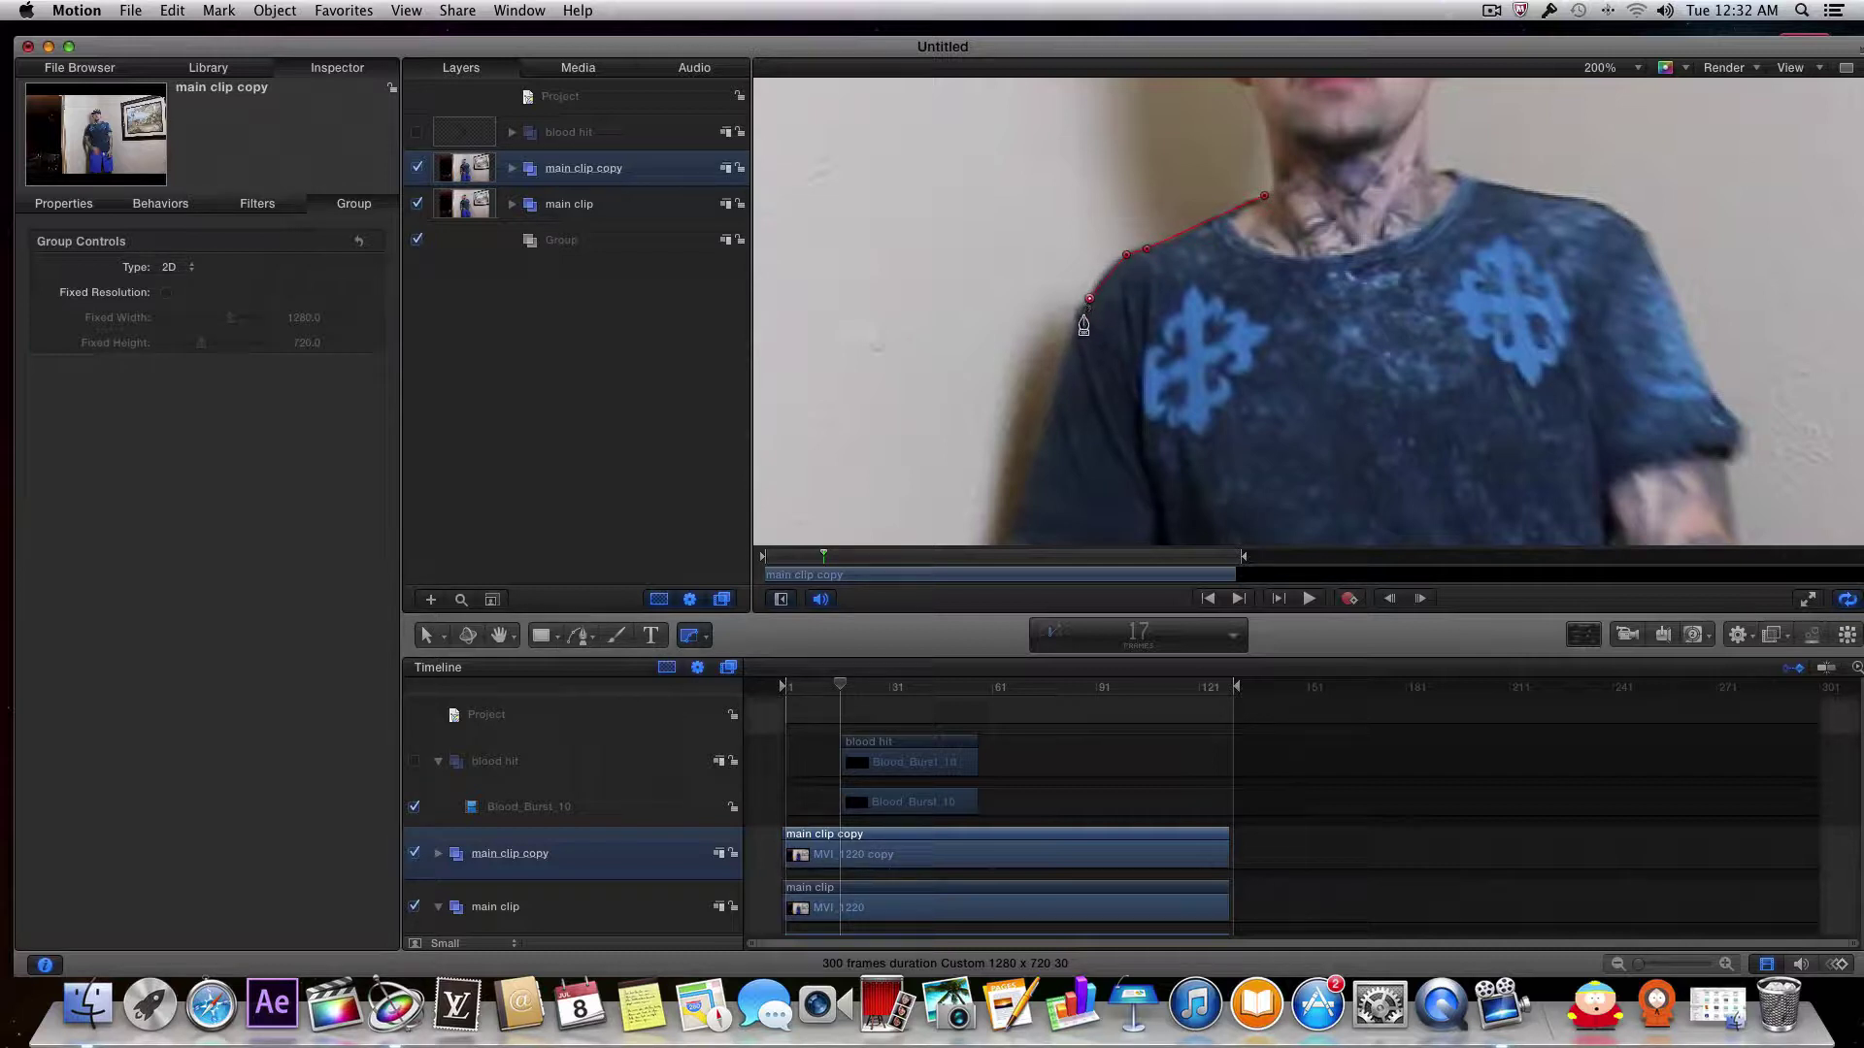
pyautogui.click(1050, 411)
pyautogui.scroll(-5, 1005, 369)
pyautogui.scroll(-2, 1009, 364)
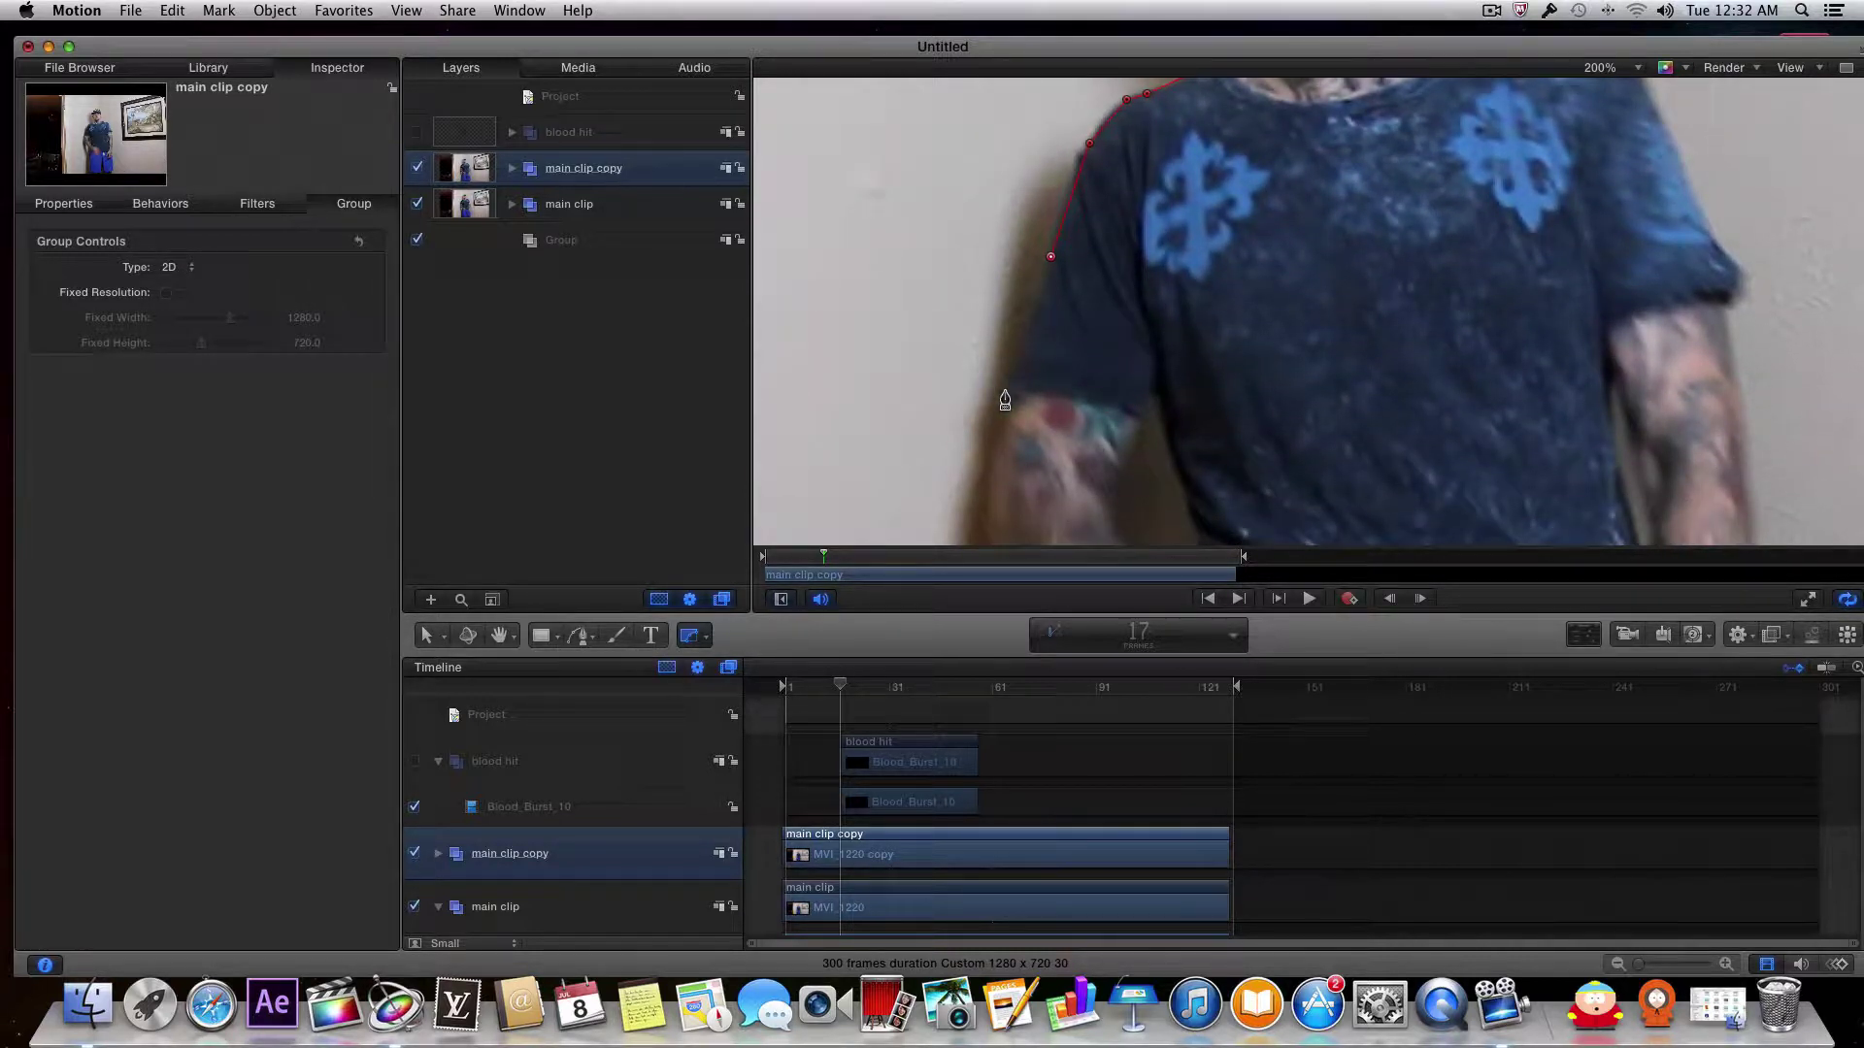
pyautogui.click(1006, 390)
# Step: Continue the mask outline around the man's right elbow and along the forearm to the waist of his shorts
pyautogui.scroll(-5, 985, 387)
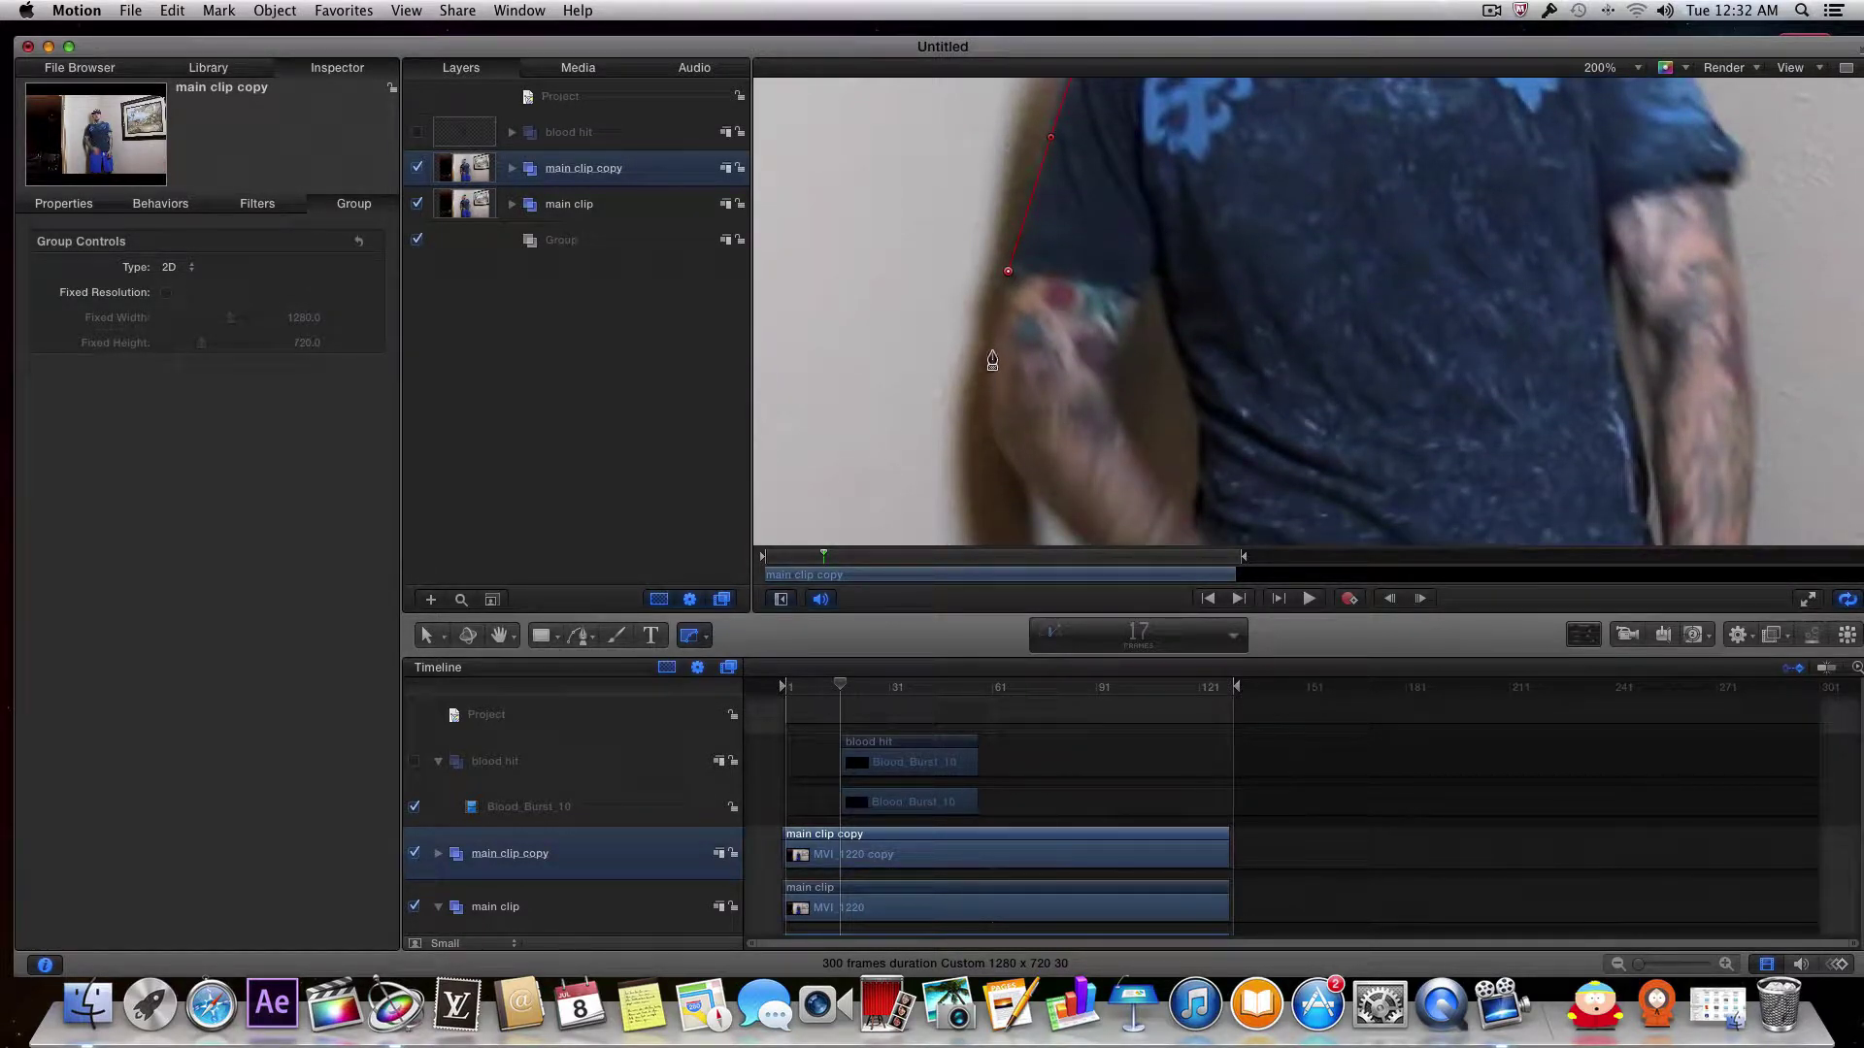
pyautogui.click(987, 367)
pyautogui.scroll(-5, 987, 369)
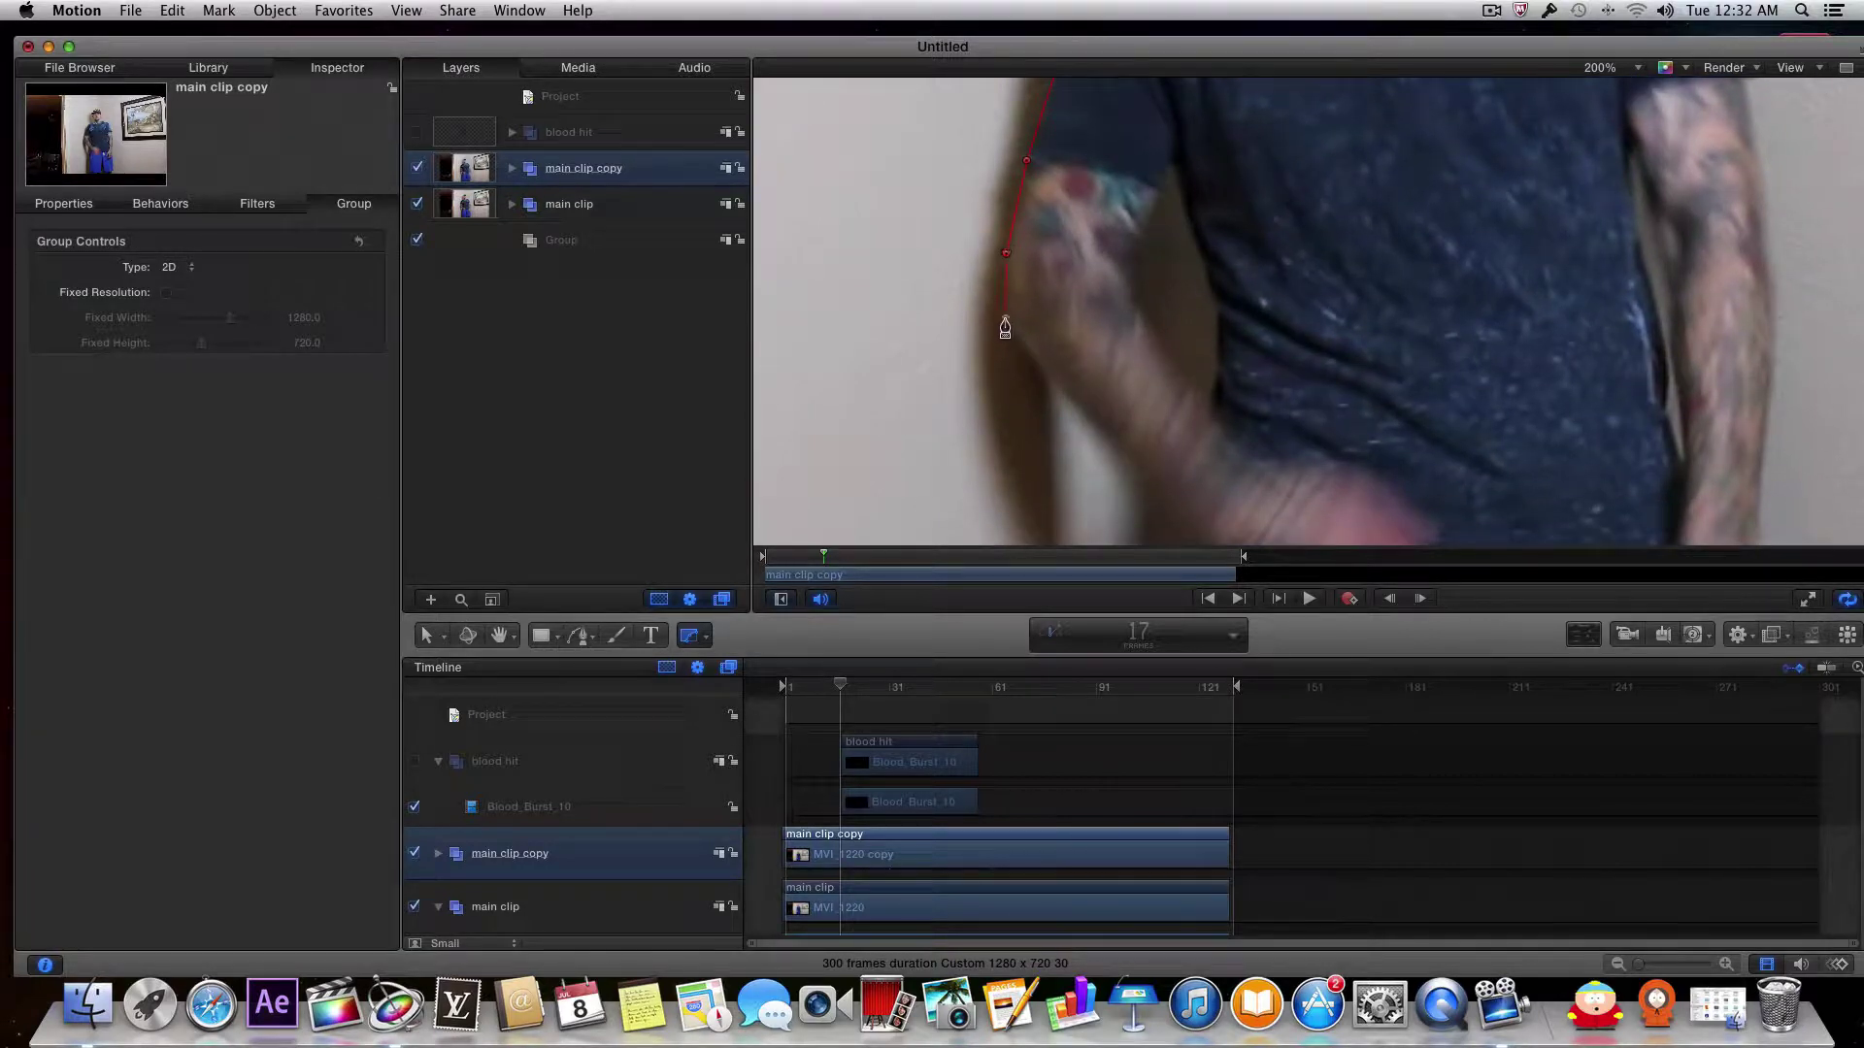
pyautogui.click(1005, 317)
pyautogui.click(1030, 353)
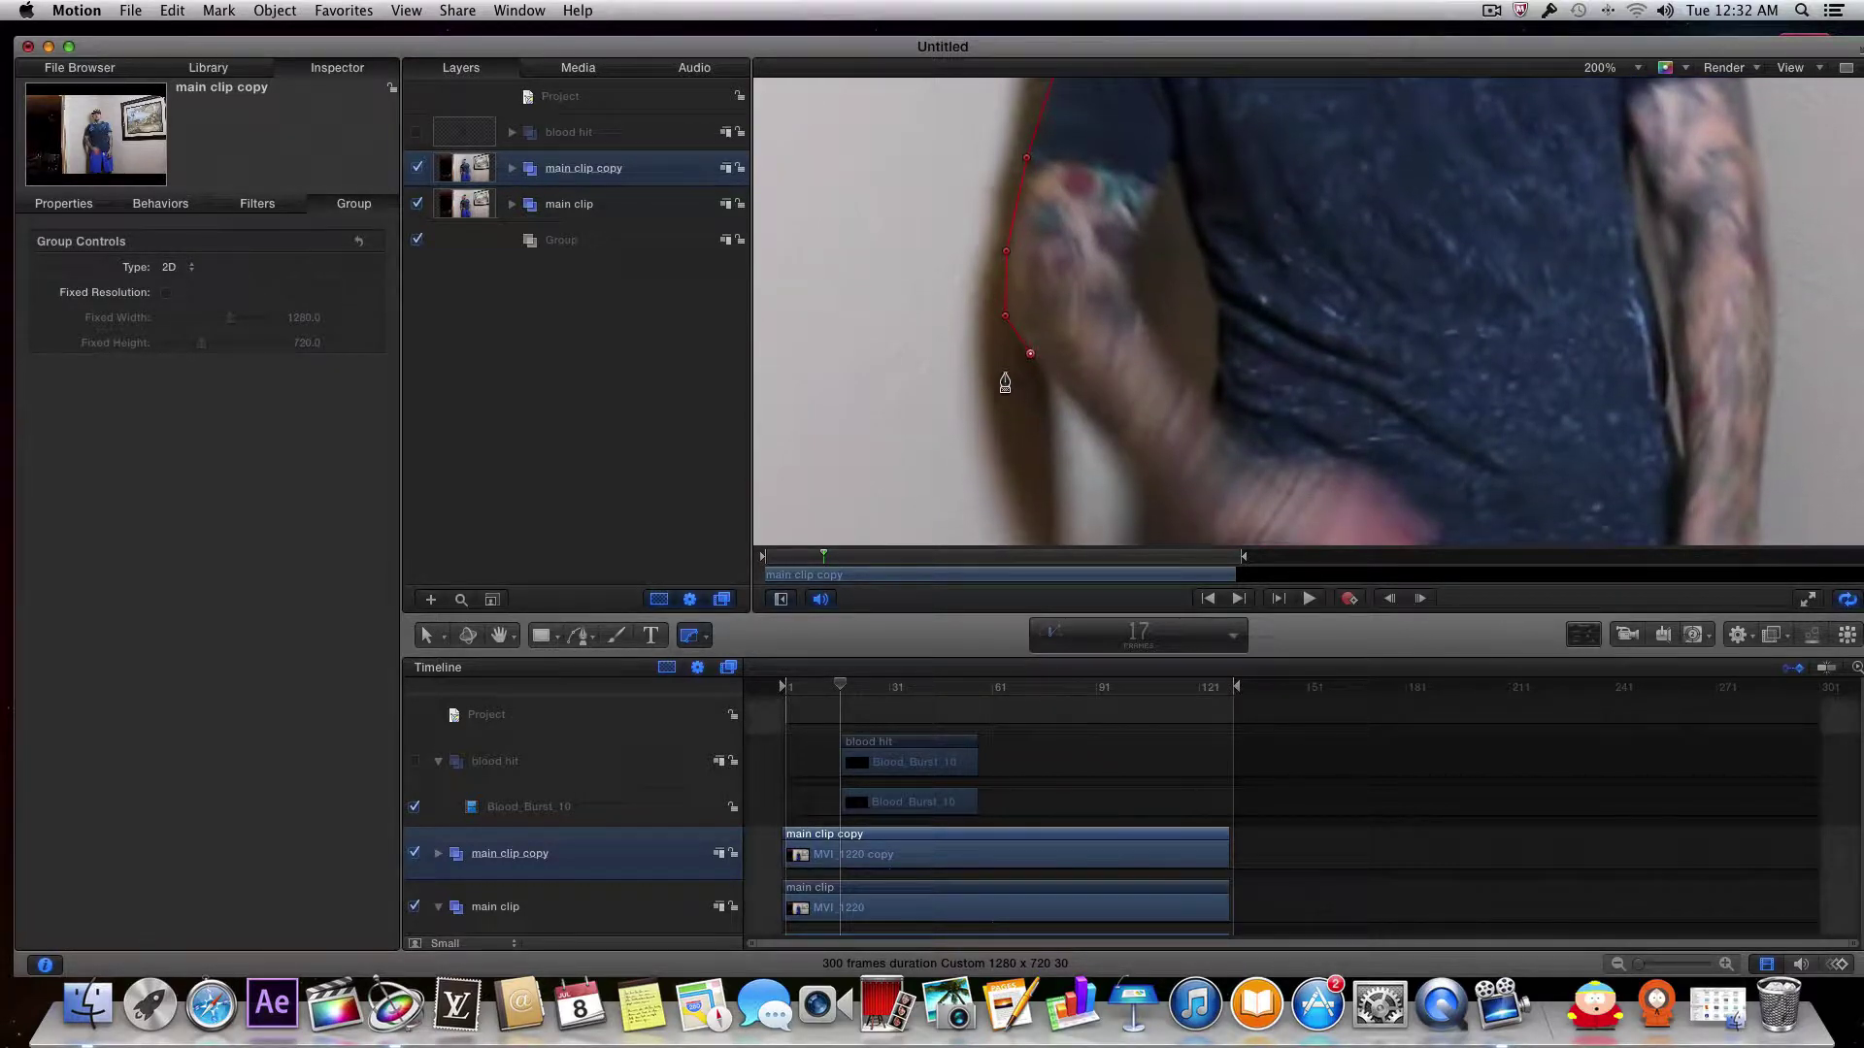
pyautogui.scroll(-6, 1000, 374)
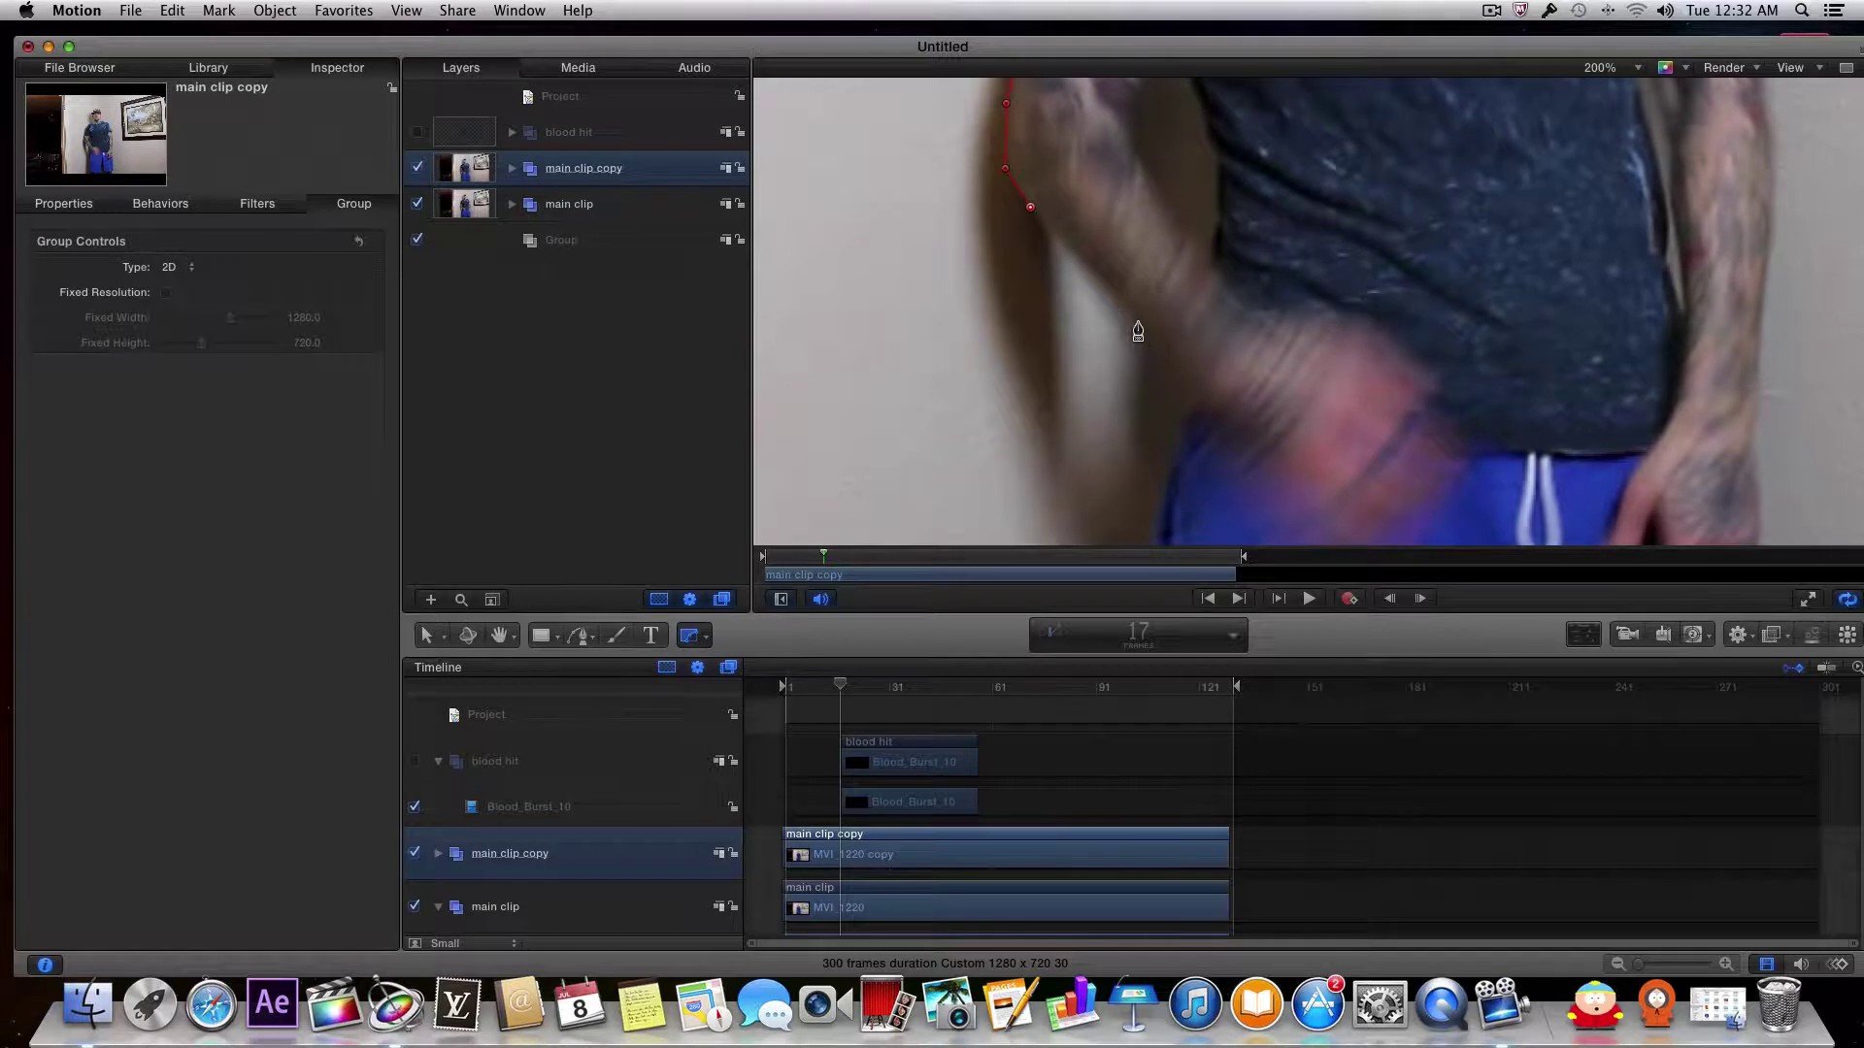
pyautogui.click(1139, 324)
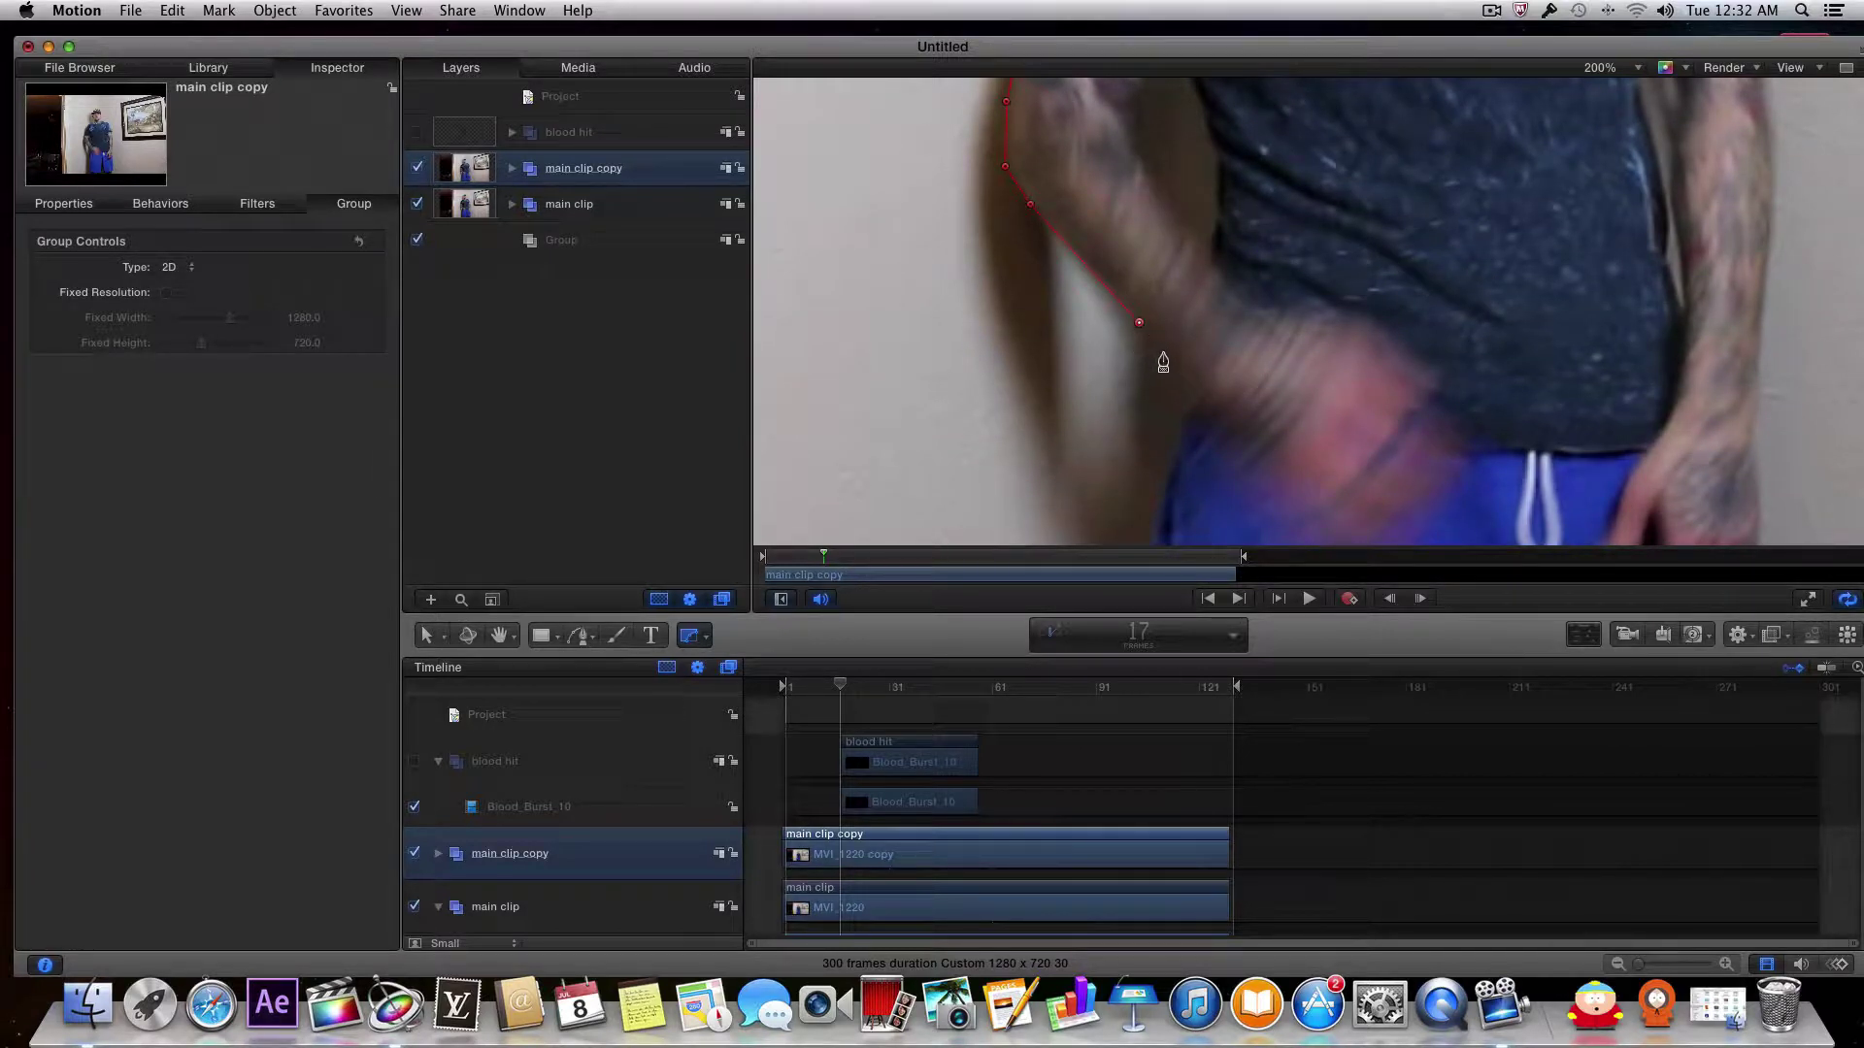
pyautogui.click(1193, 403)
# Step: Extend the mask outline down the outer edge of the shorts beside the man's right hip
pyautogui.scroll(-1, 1175, 425)
pyautogui.scroll(-3, 1174, 428)
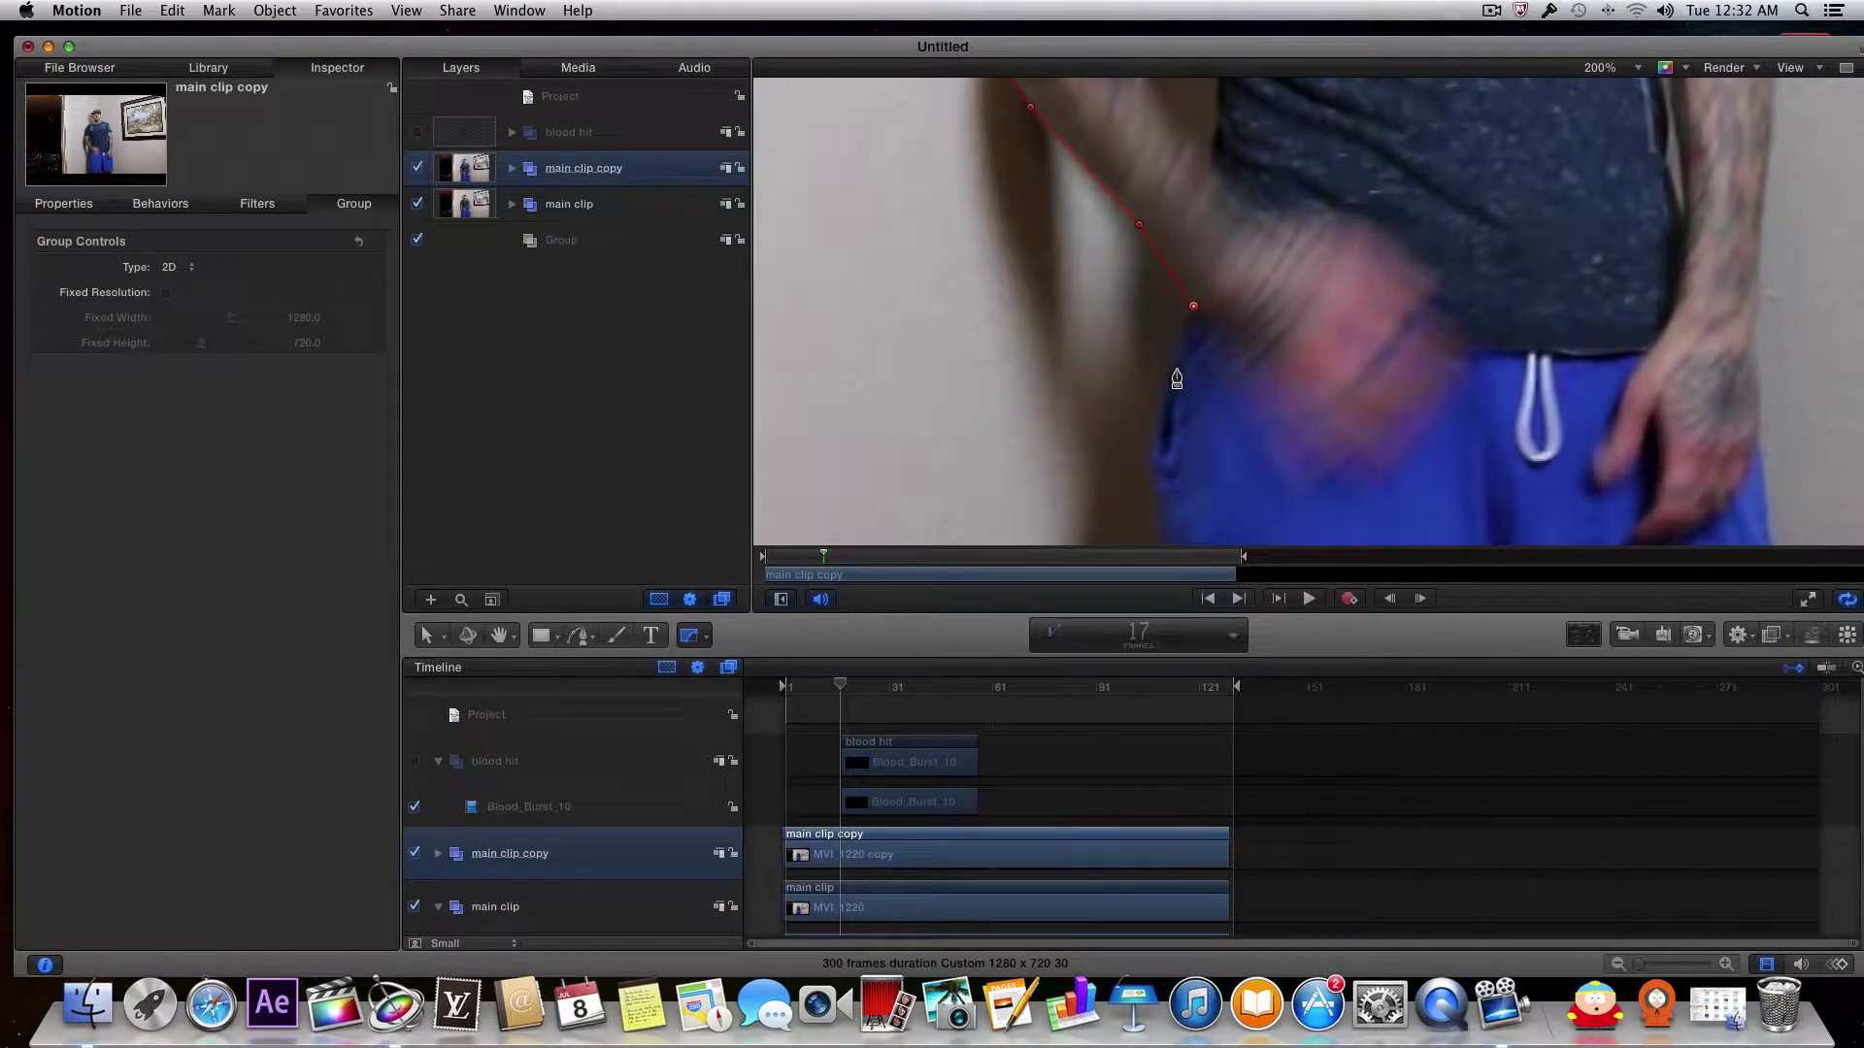
pyautogui.click(1173, 371)
pyautogui.click(1162, 419)
pyautogui.scroll(-3, 1162, 423)
pyautogui.click(1154, 405)
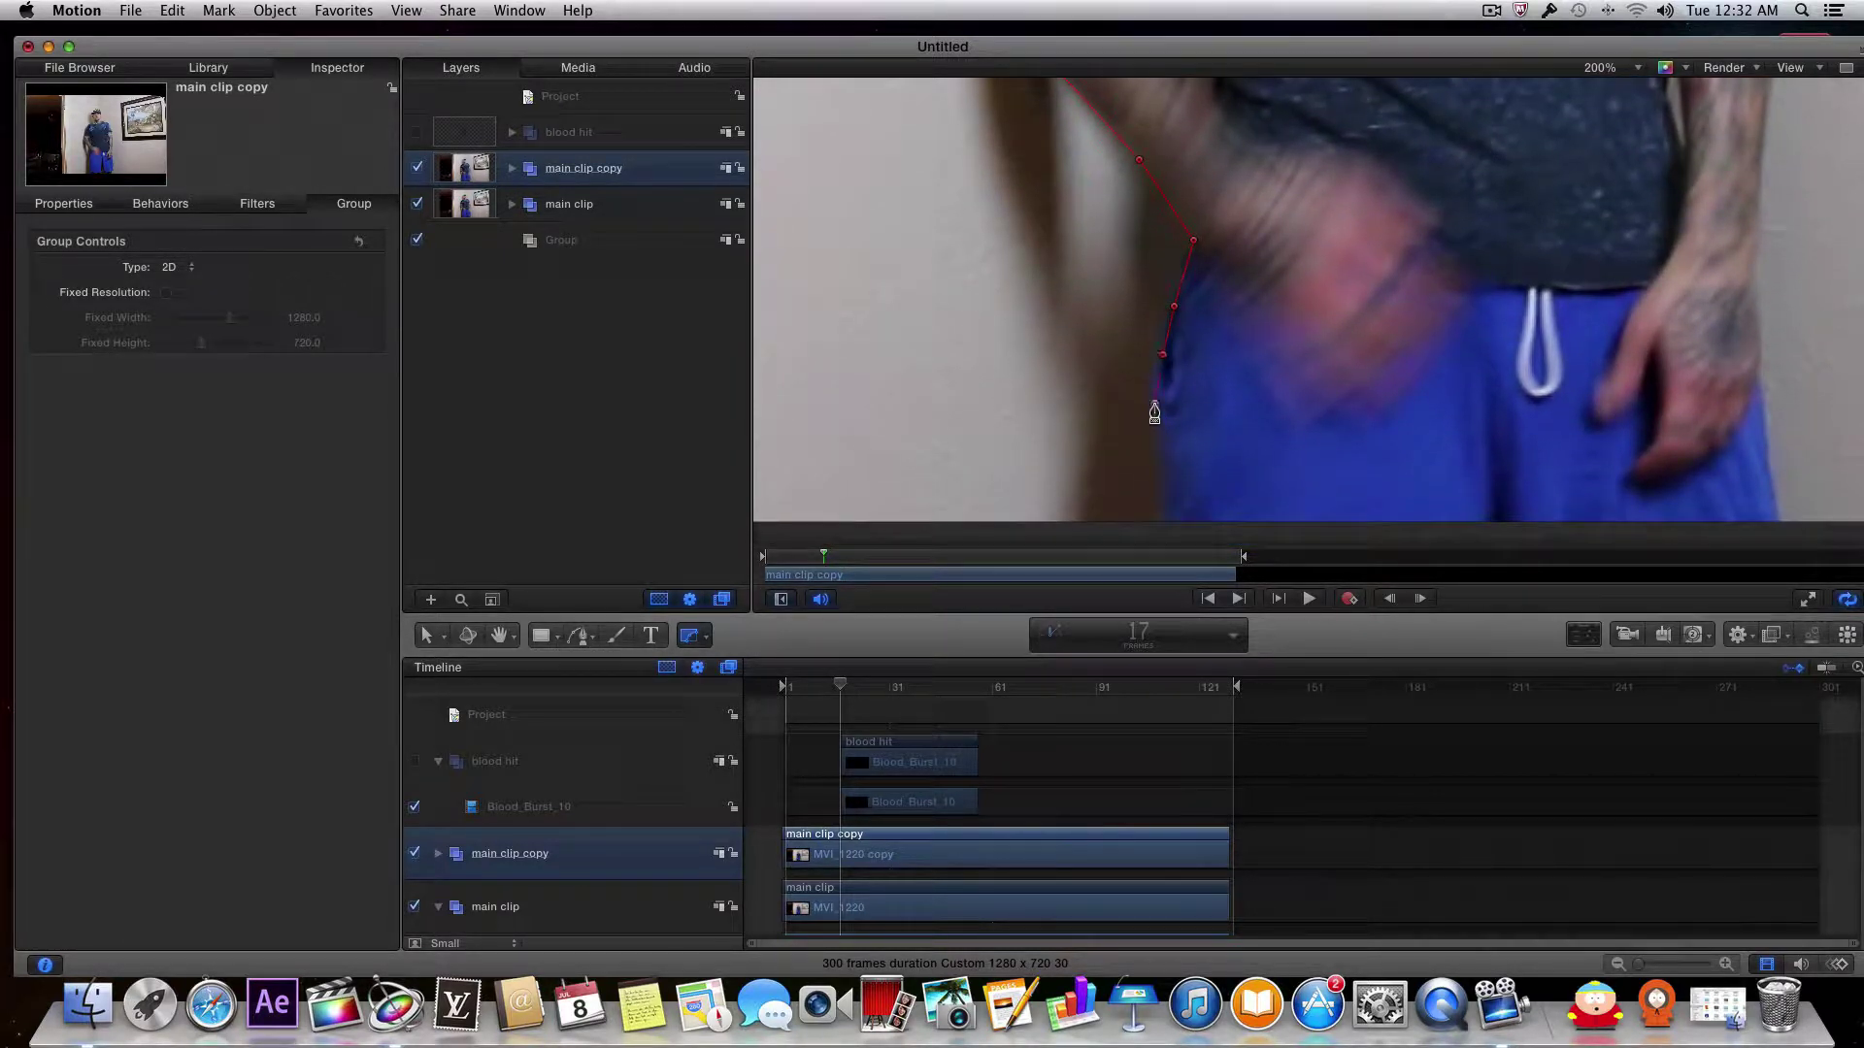
# Step: Carry the mask outline across the shorts, passing below both of the man's hands
pyautogui.hscroll(-2, 1281, 427)
pyautogui.click(1284, 424)
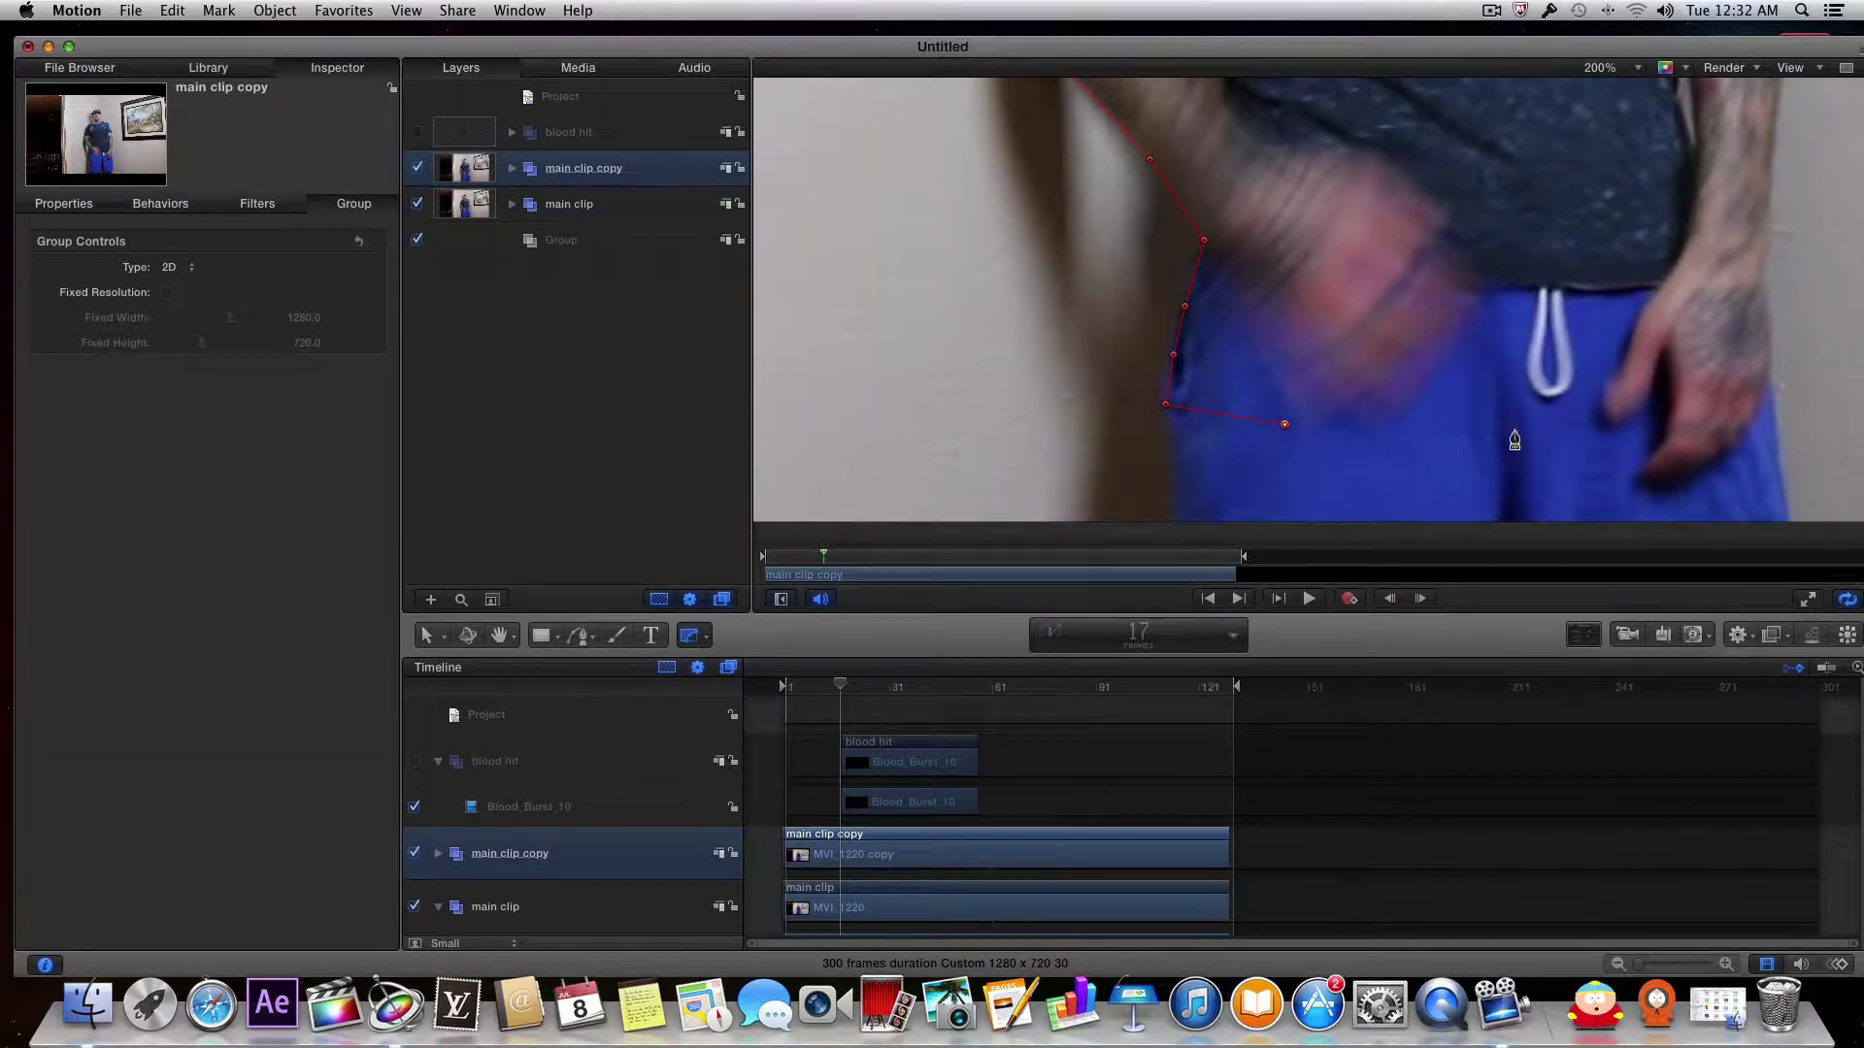
pyautogui.click(1423, 435)
pyautogui.click(1525, 438)
pyautogui.click(1569, 450)
pyautogui.click(1690, 450)
pyautogui.click(1747, 443)
# Step: Trace the mask up the outer edge of the man's left hand and forearm to the elbow
pyautogui.click(1774, 418)
pyautogui.click(1767, 372)
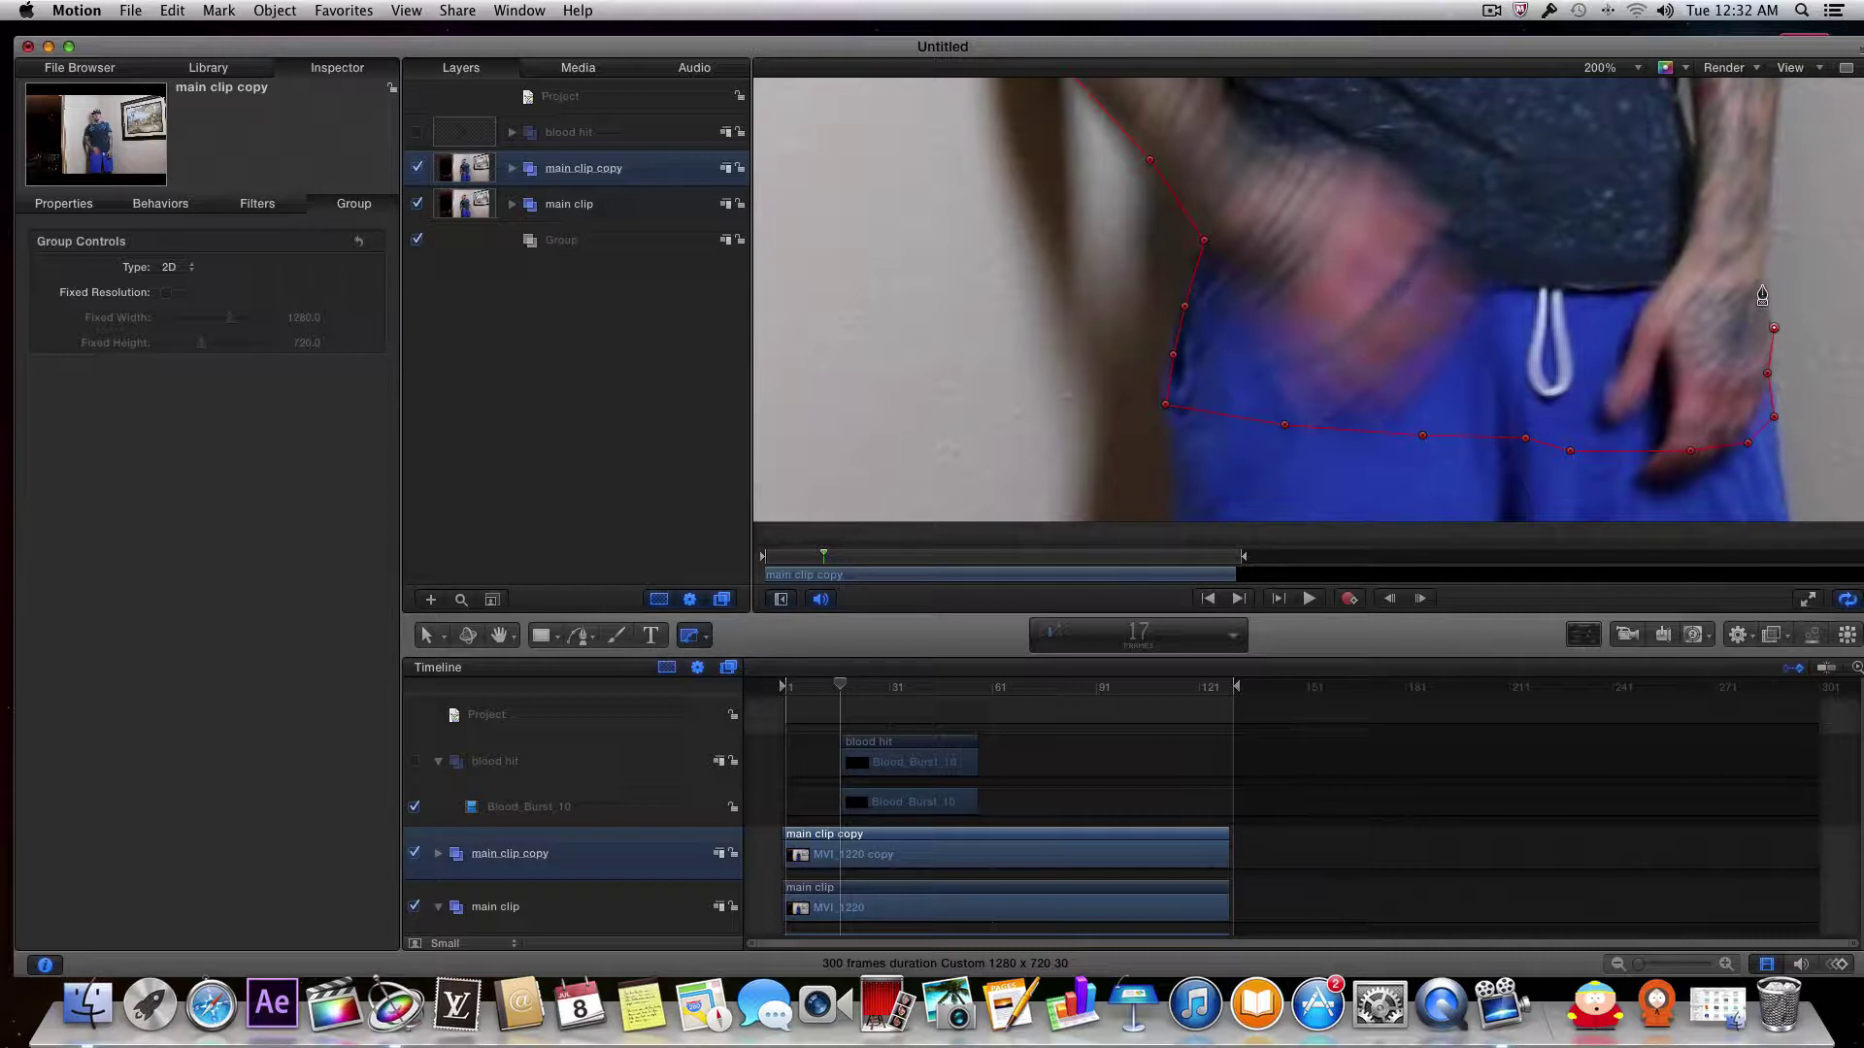
pyautogui.scroll(5, 1651, 340)
pyautogui.hscroll(5, 1650, 340)
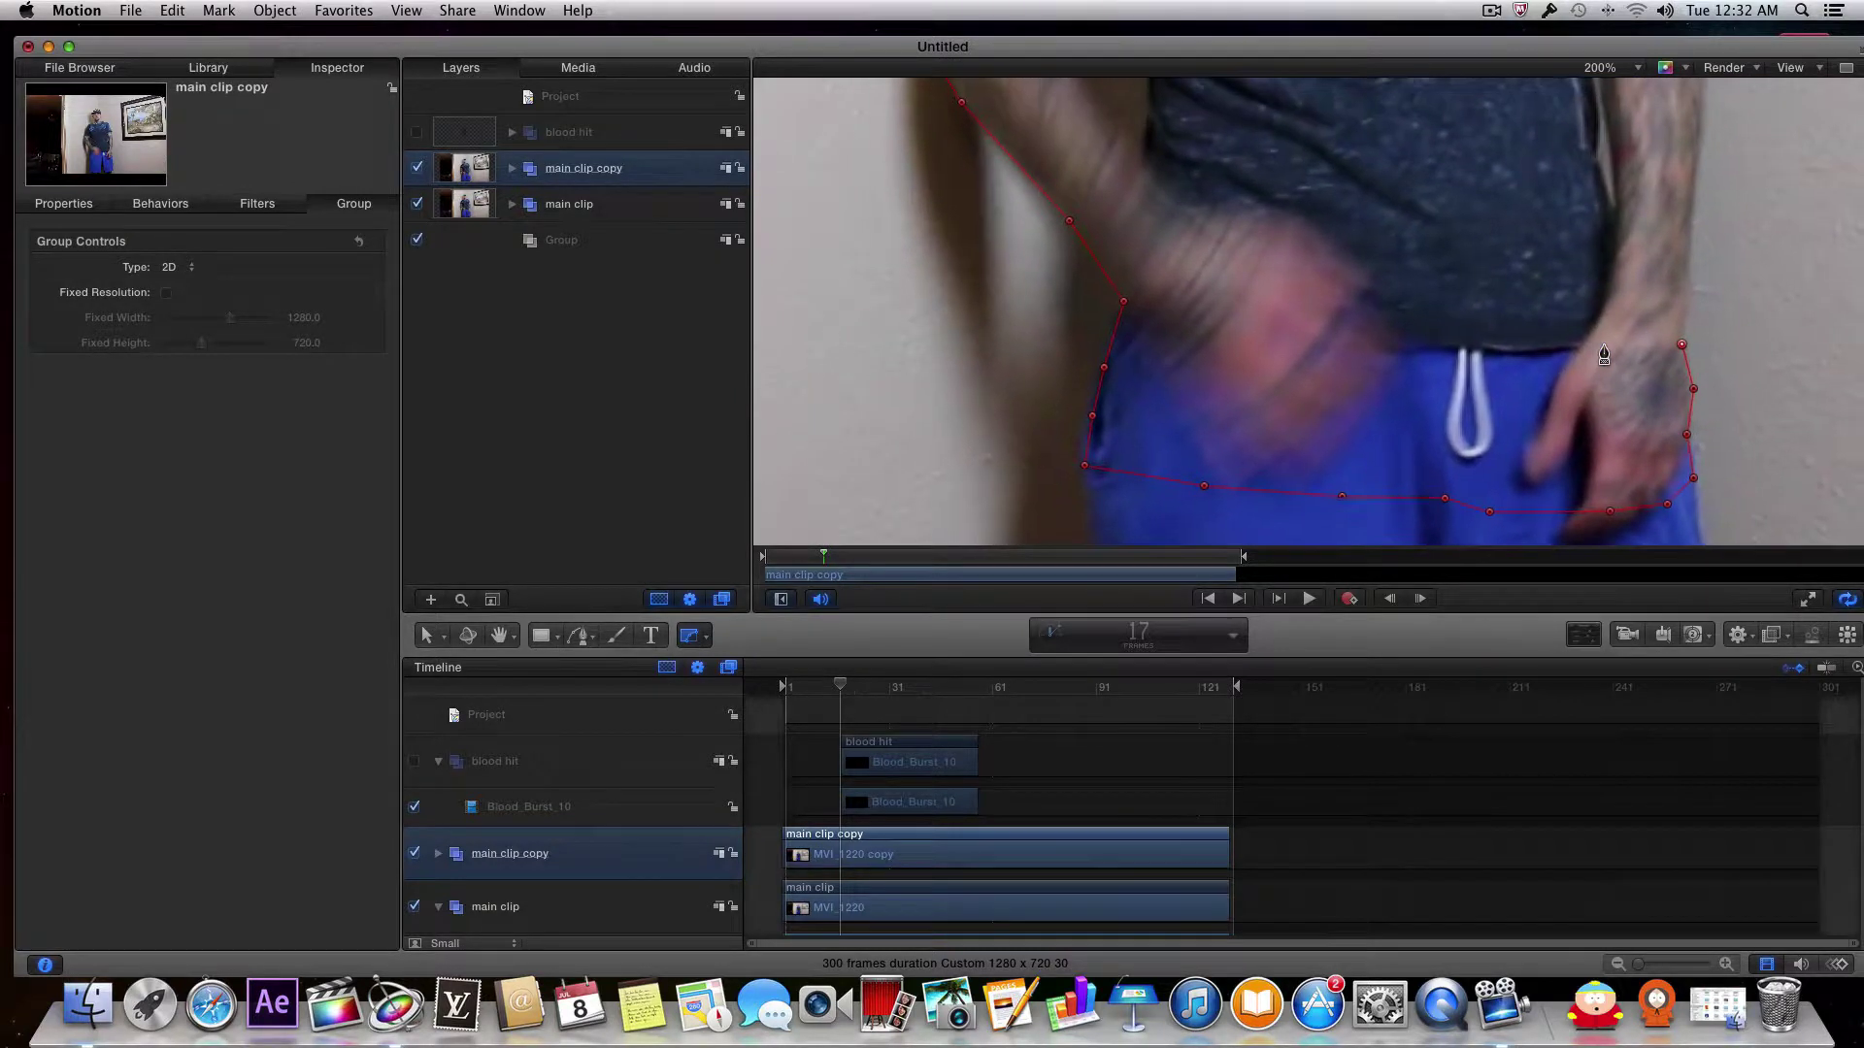
pyautogui.scroll(3, 1602, 355)
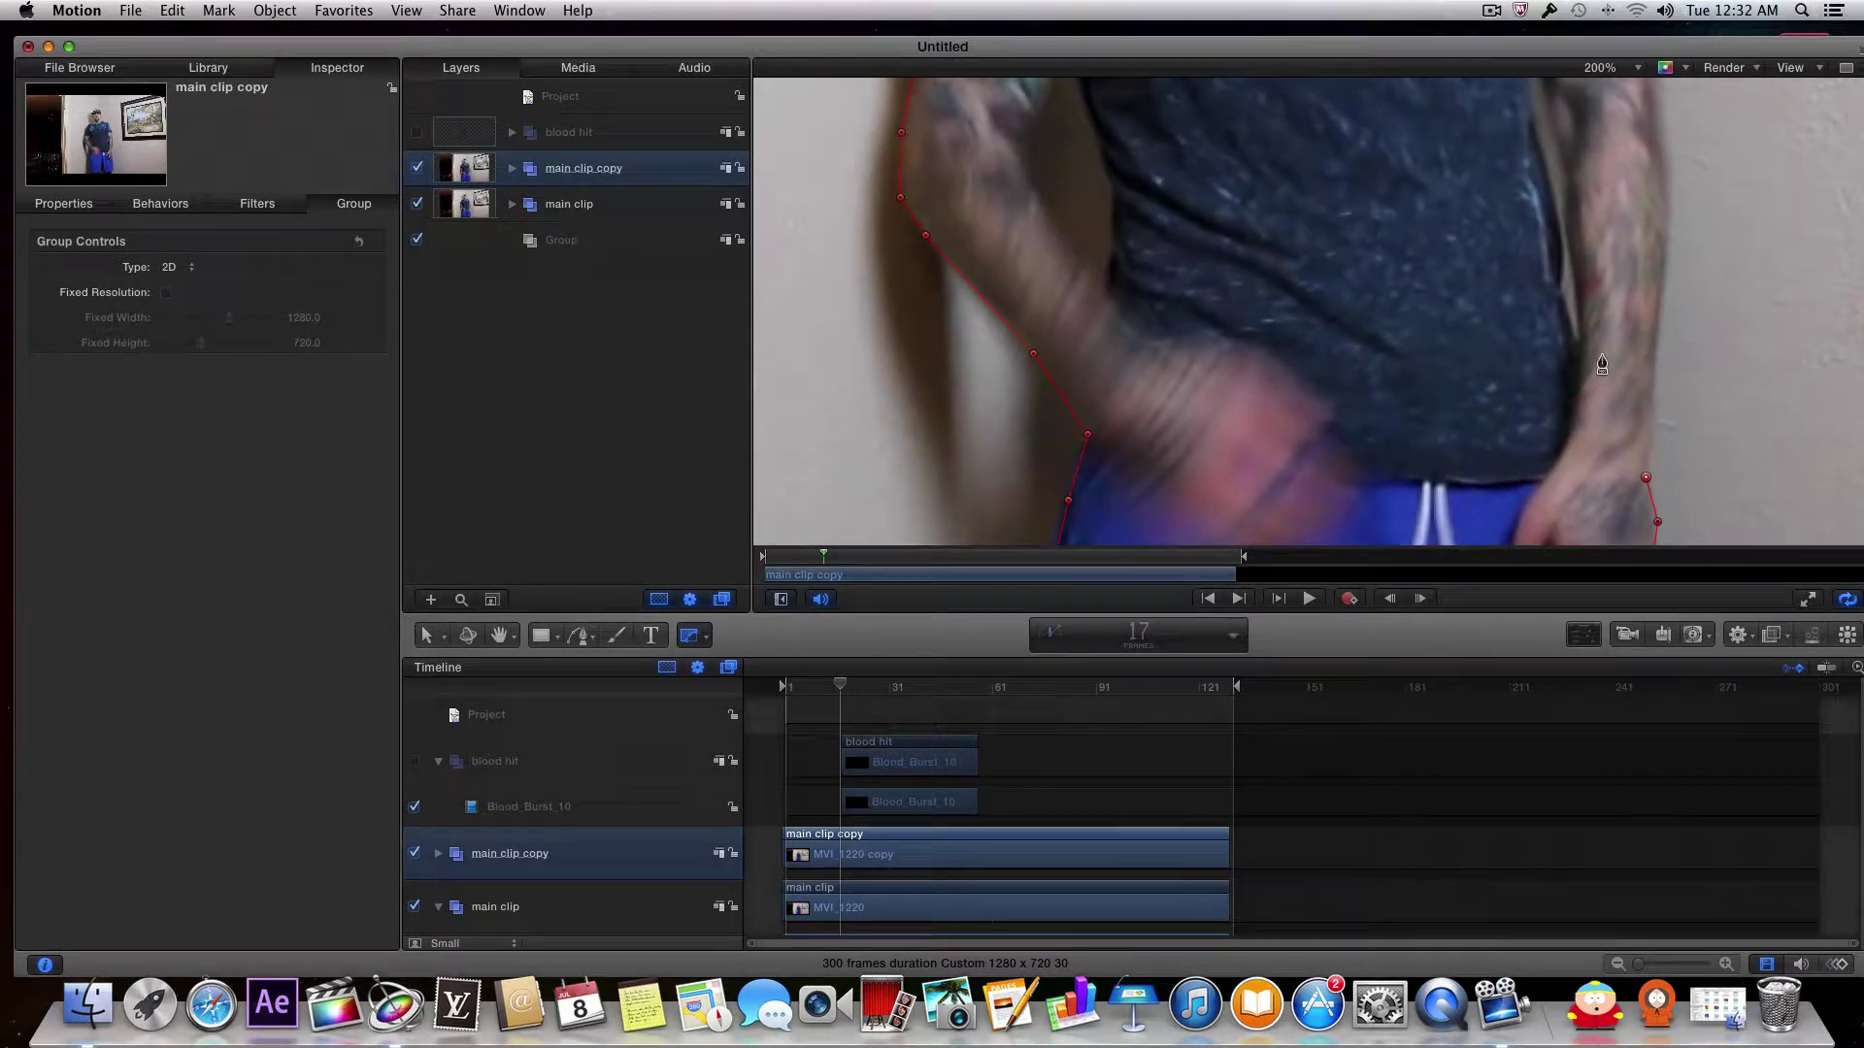
pyautogui.click(1655, 422)
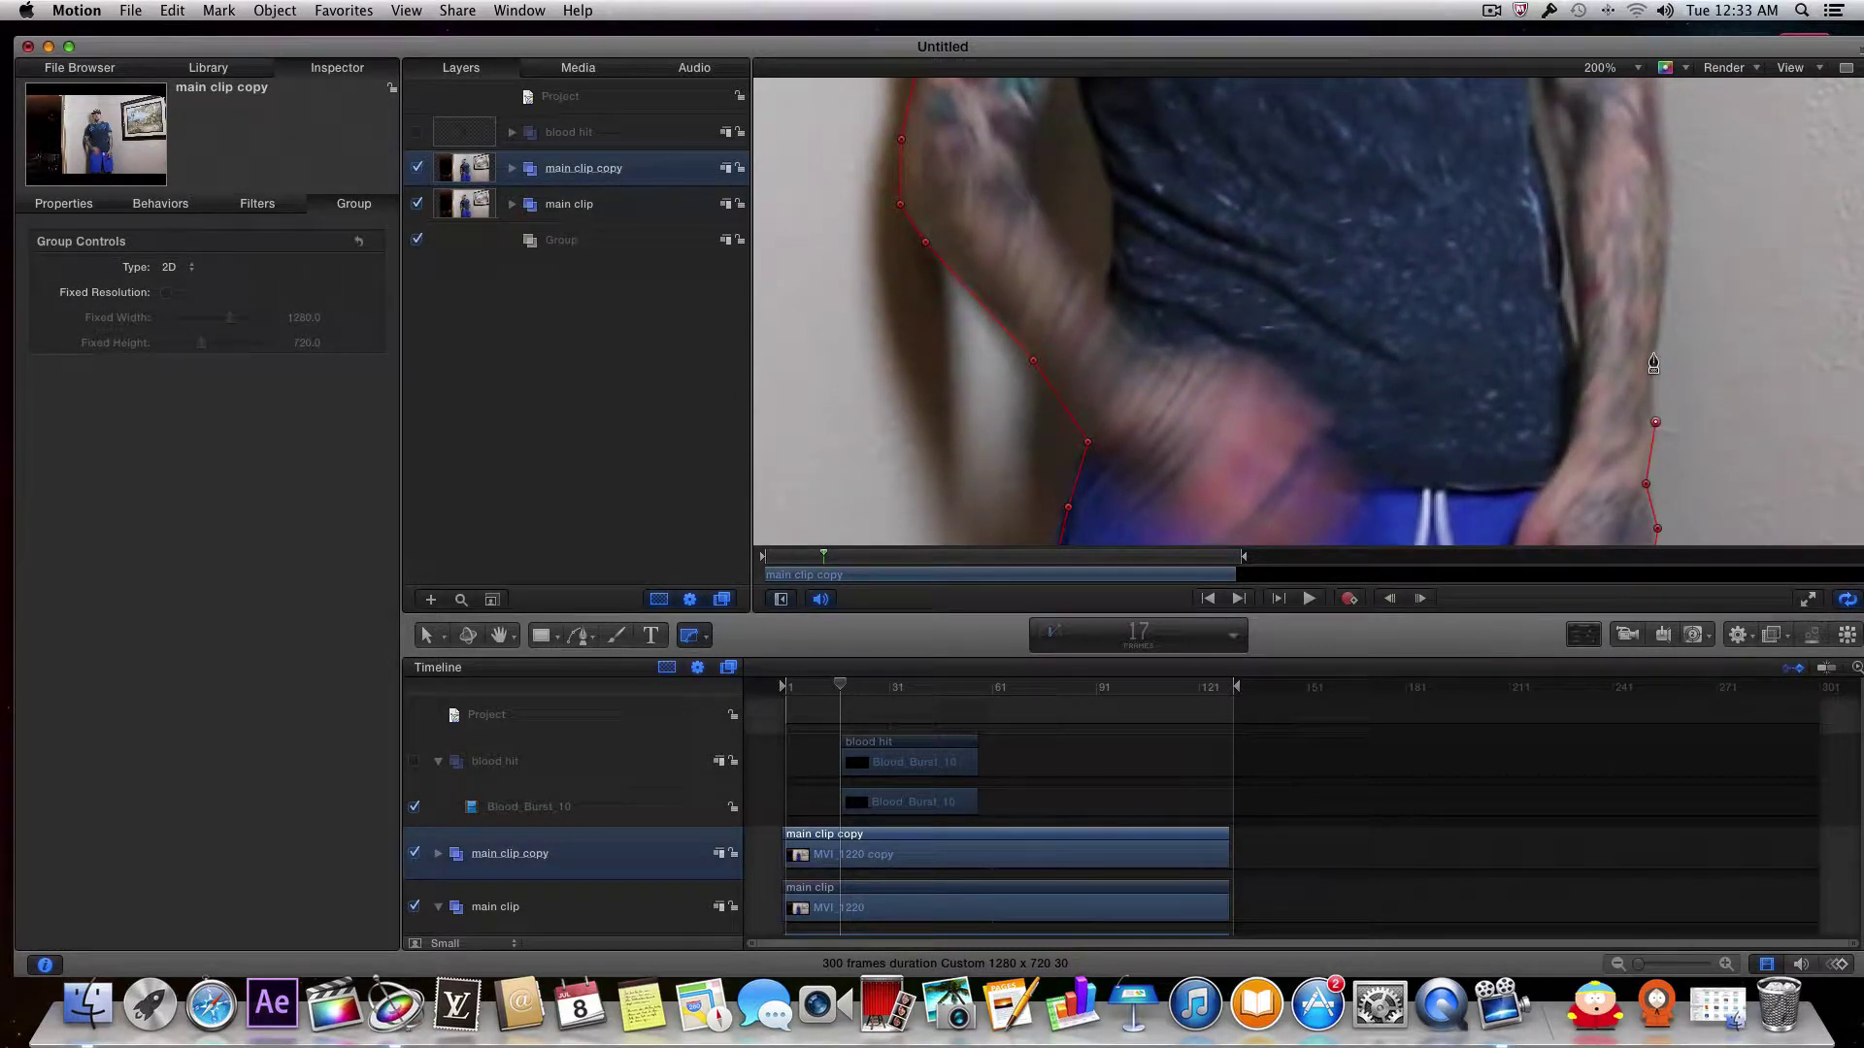
pyautogui.click(1655, 347)
pyautogui.scroll(4, 1617, 371)
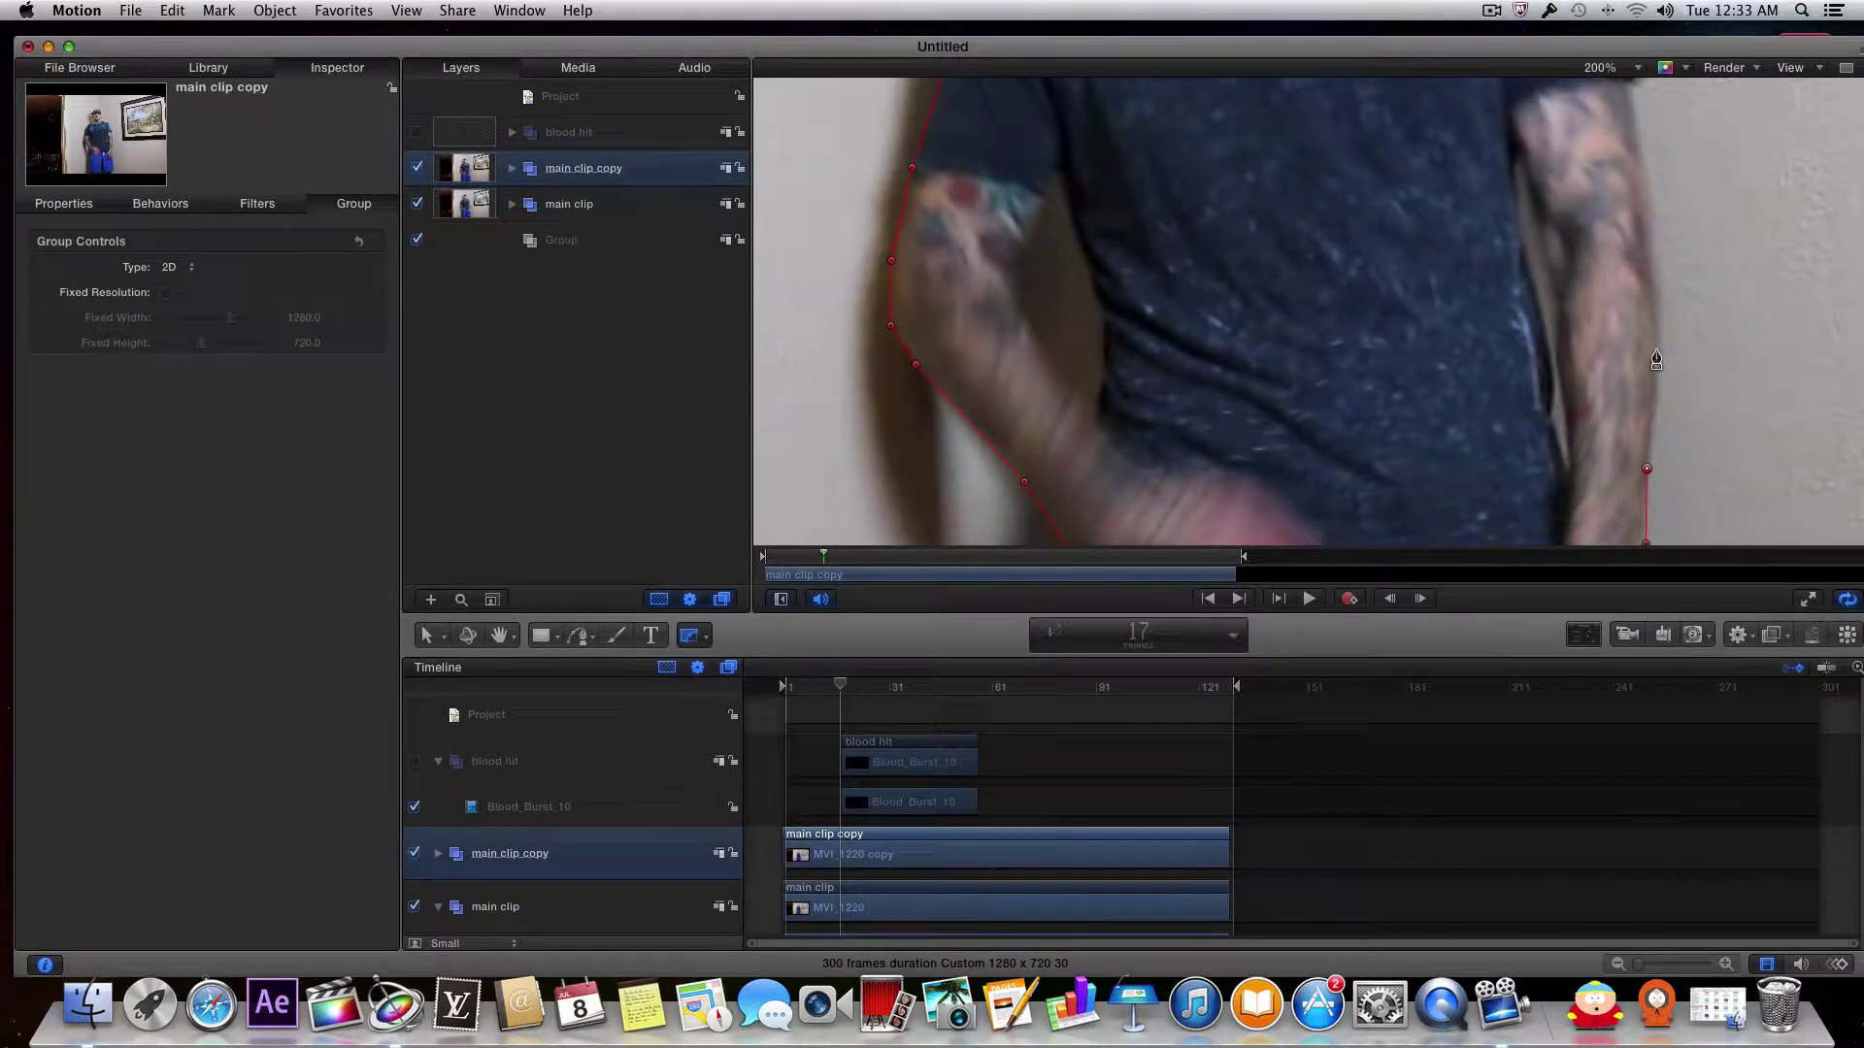
pyautogui.scroll(3, 1655, 357)
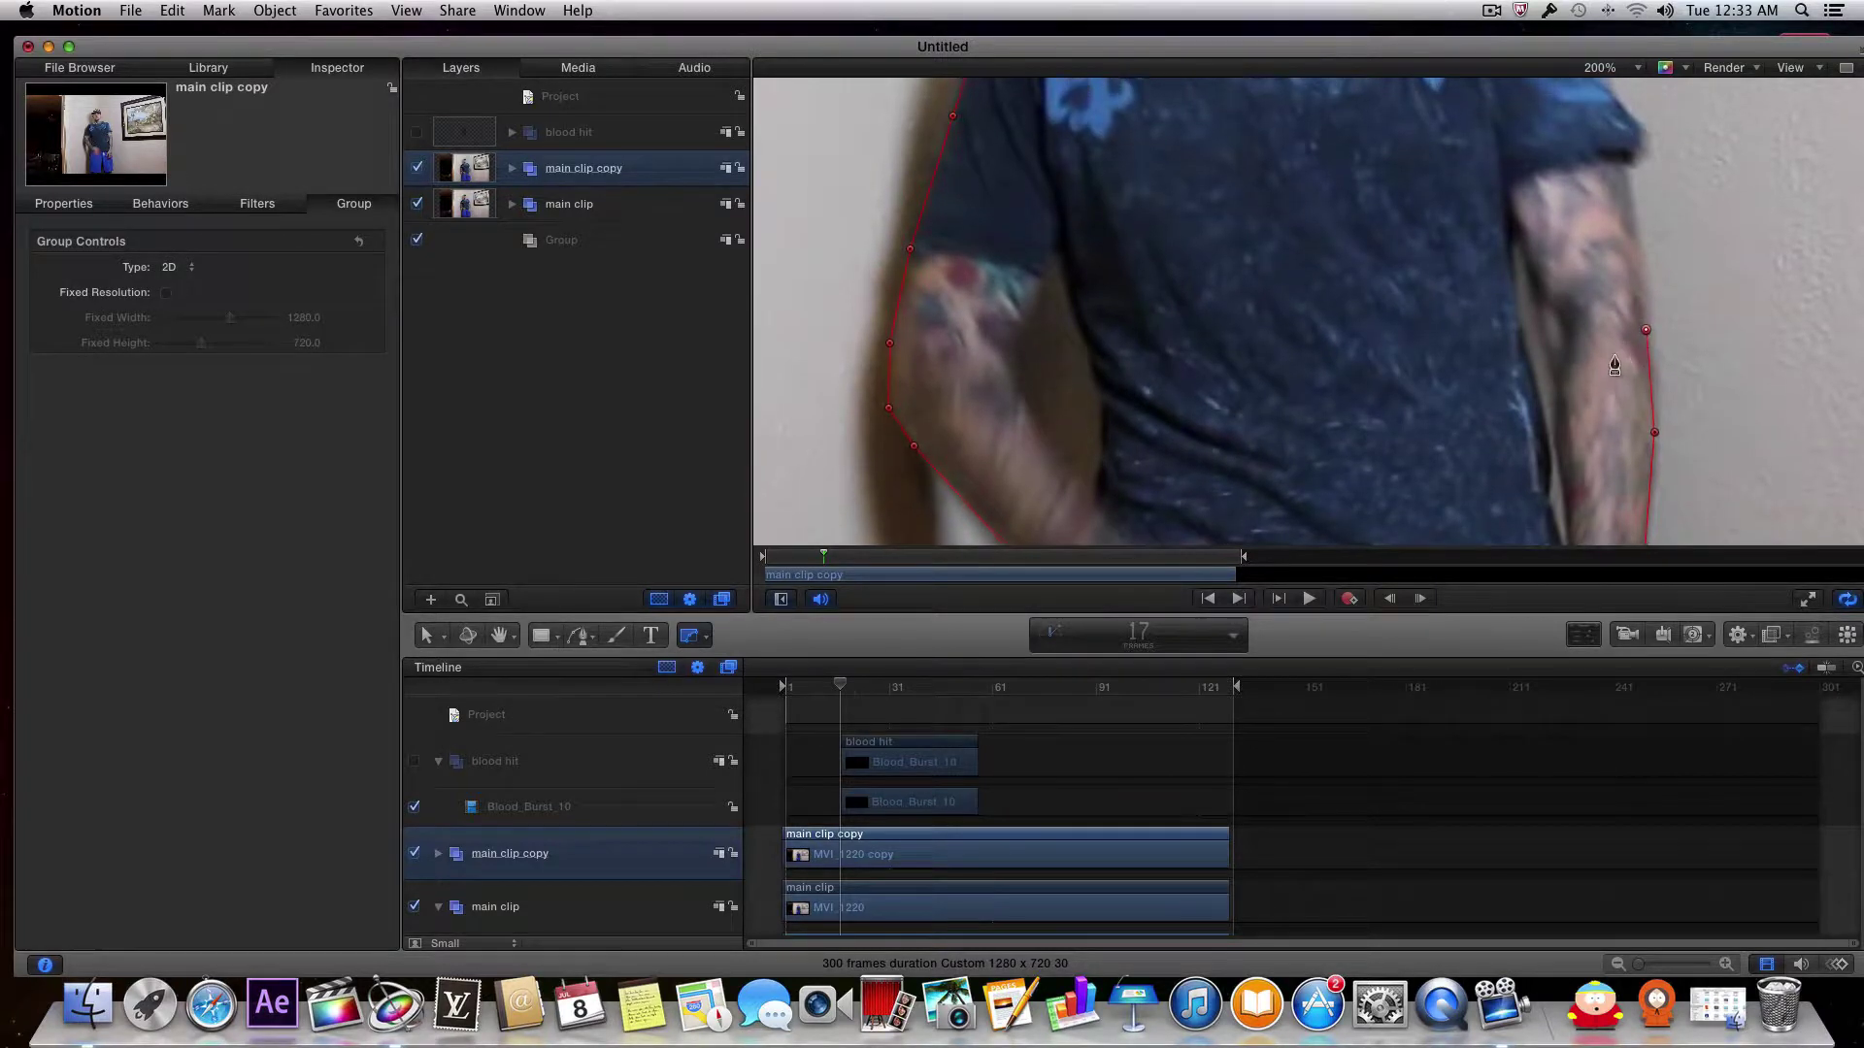
# Step: Continue the mask up the man's left upper arm and around the hem of his sleeve
pyautogui.scroll(6, 1645, 333)
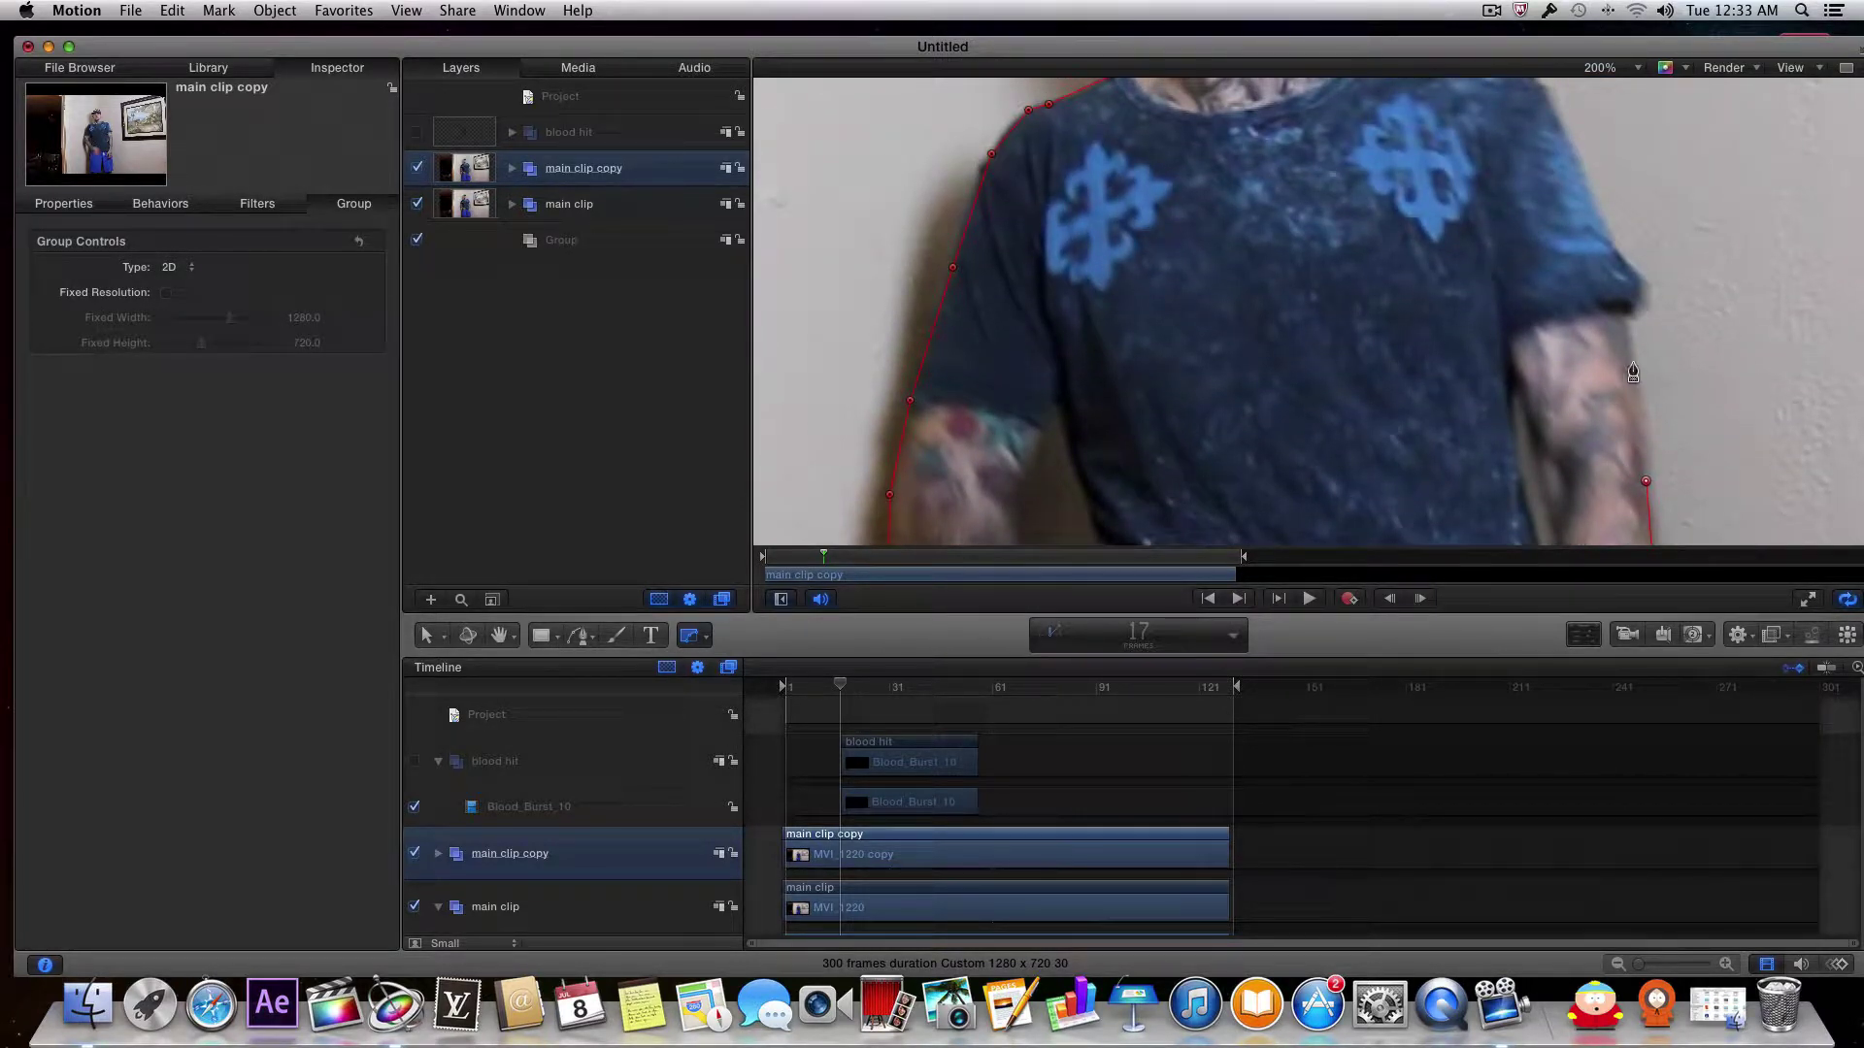
pyautogui.click(1637, 357)
pyautogui.click(1626, 314)
pyautogui.click(1637, 301)
pyautogui.click(1640, 275)
pyautogui.click(1619, 254)
# Step: Trace the mask up the man's left sleeve and over the shoulder to the shirt collar
pyautogui.scroll(5, 1578, 293)
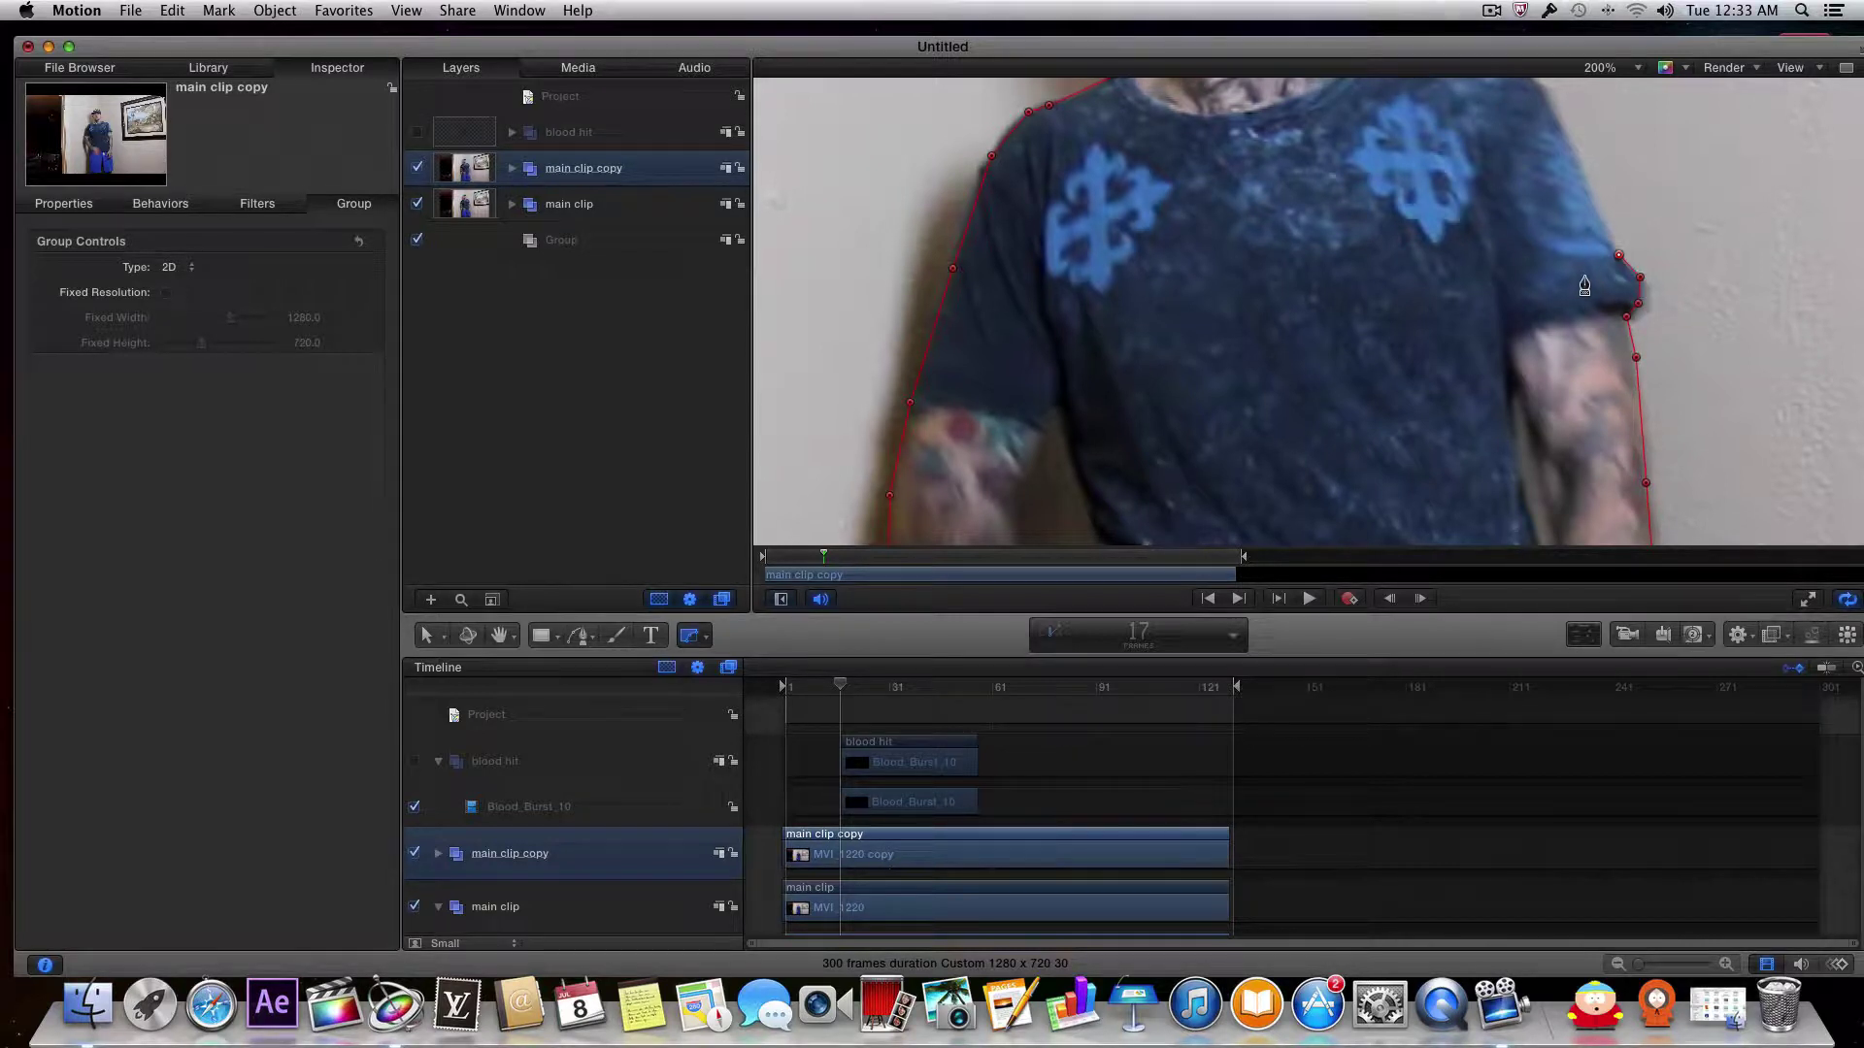
pyautogui.scroll(10, 1579, 300)
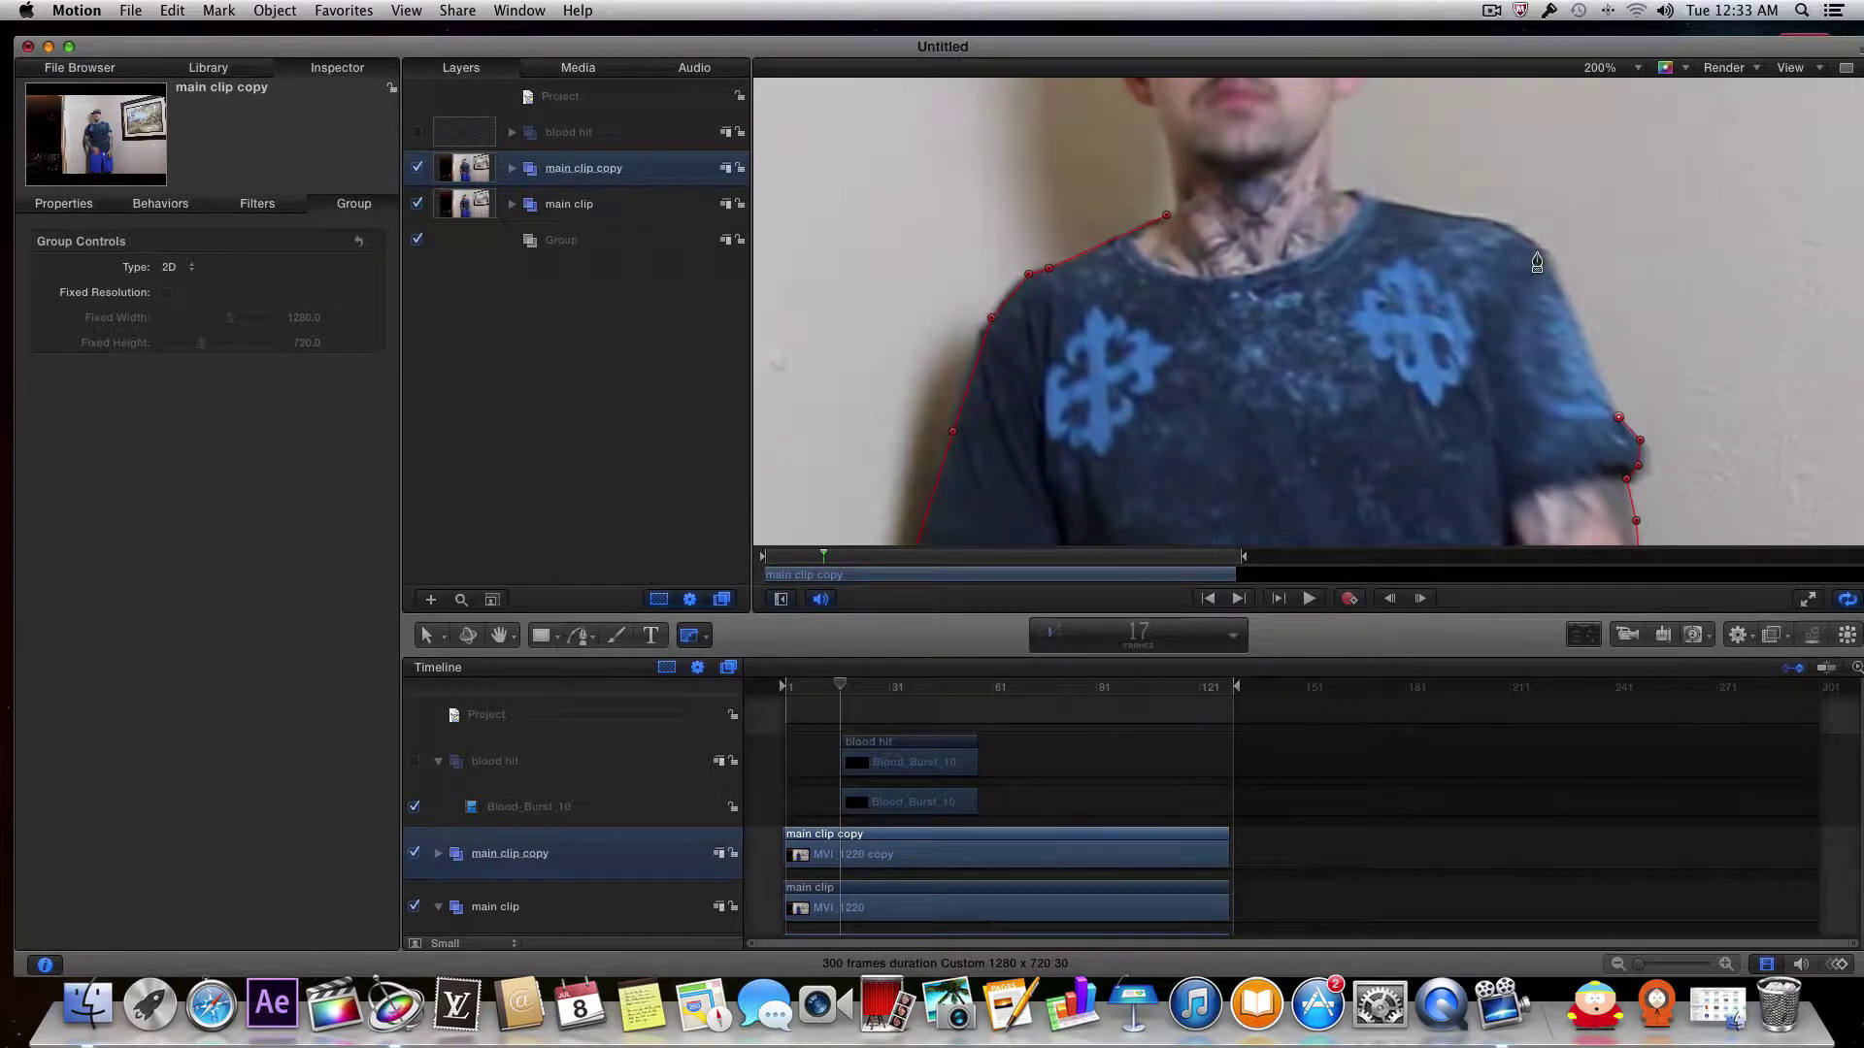
pyautogui.click(1542, 252)
pyautogui.click(1500, 224)
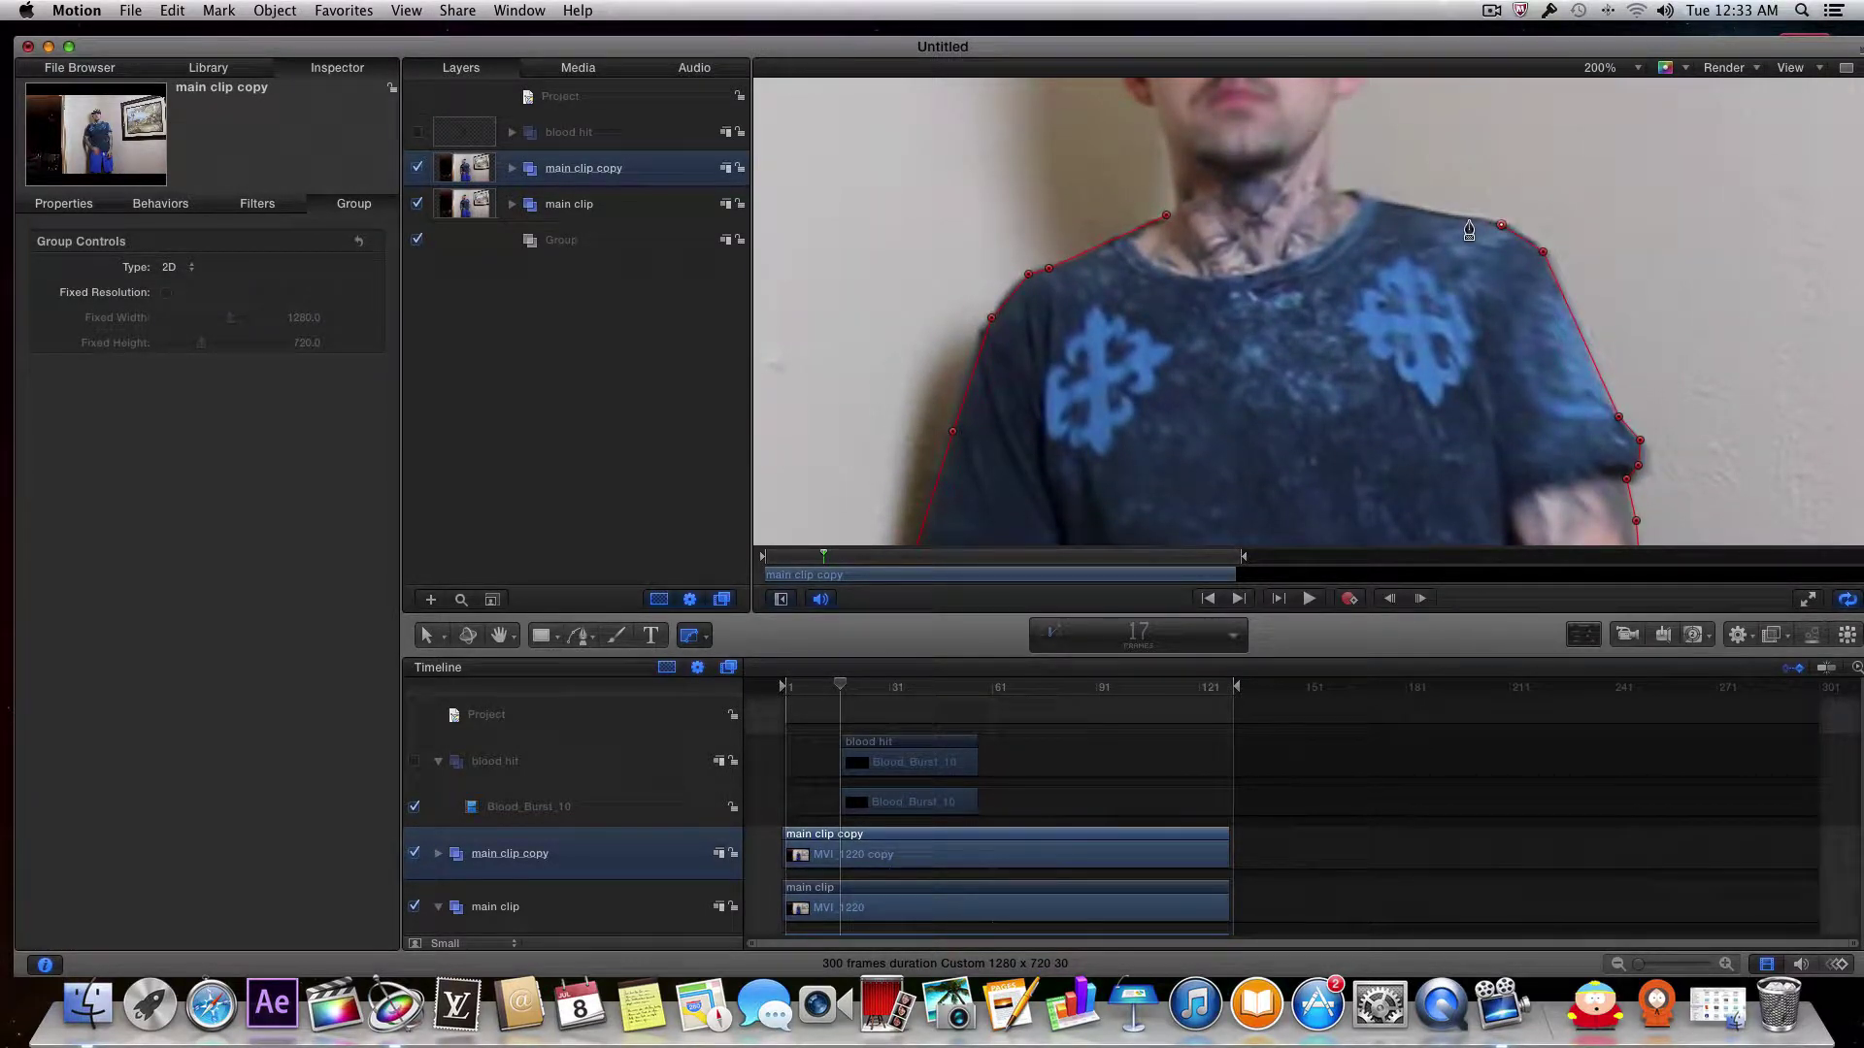
pyautogui.click(1366, 199)
pyautogui.click(1343, 195)
# Step: Run the mask up the neck and across the chin, and close the shape at its starting point
pyautogui.scroll(3, 1321, 223)
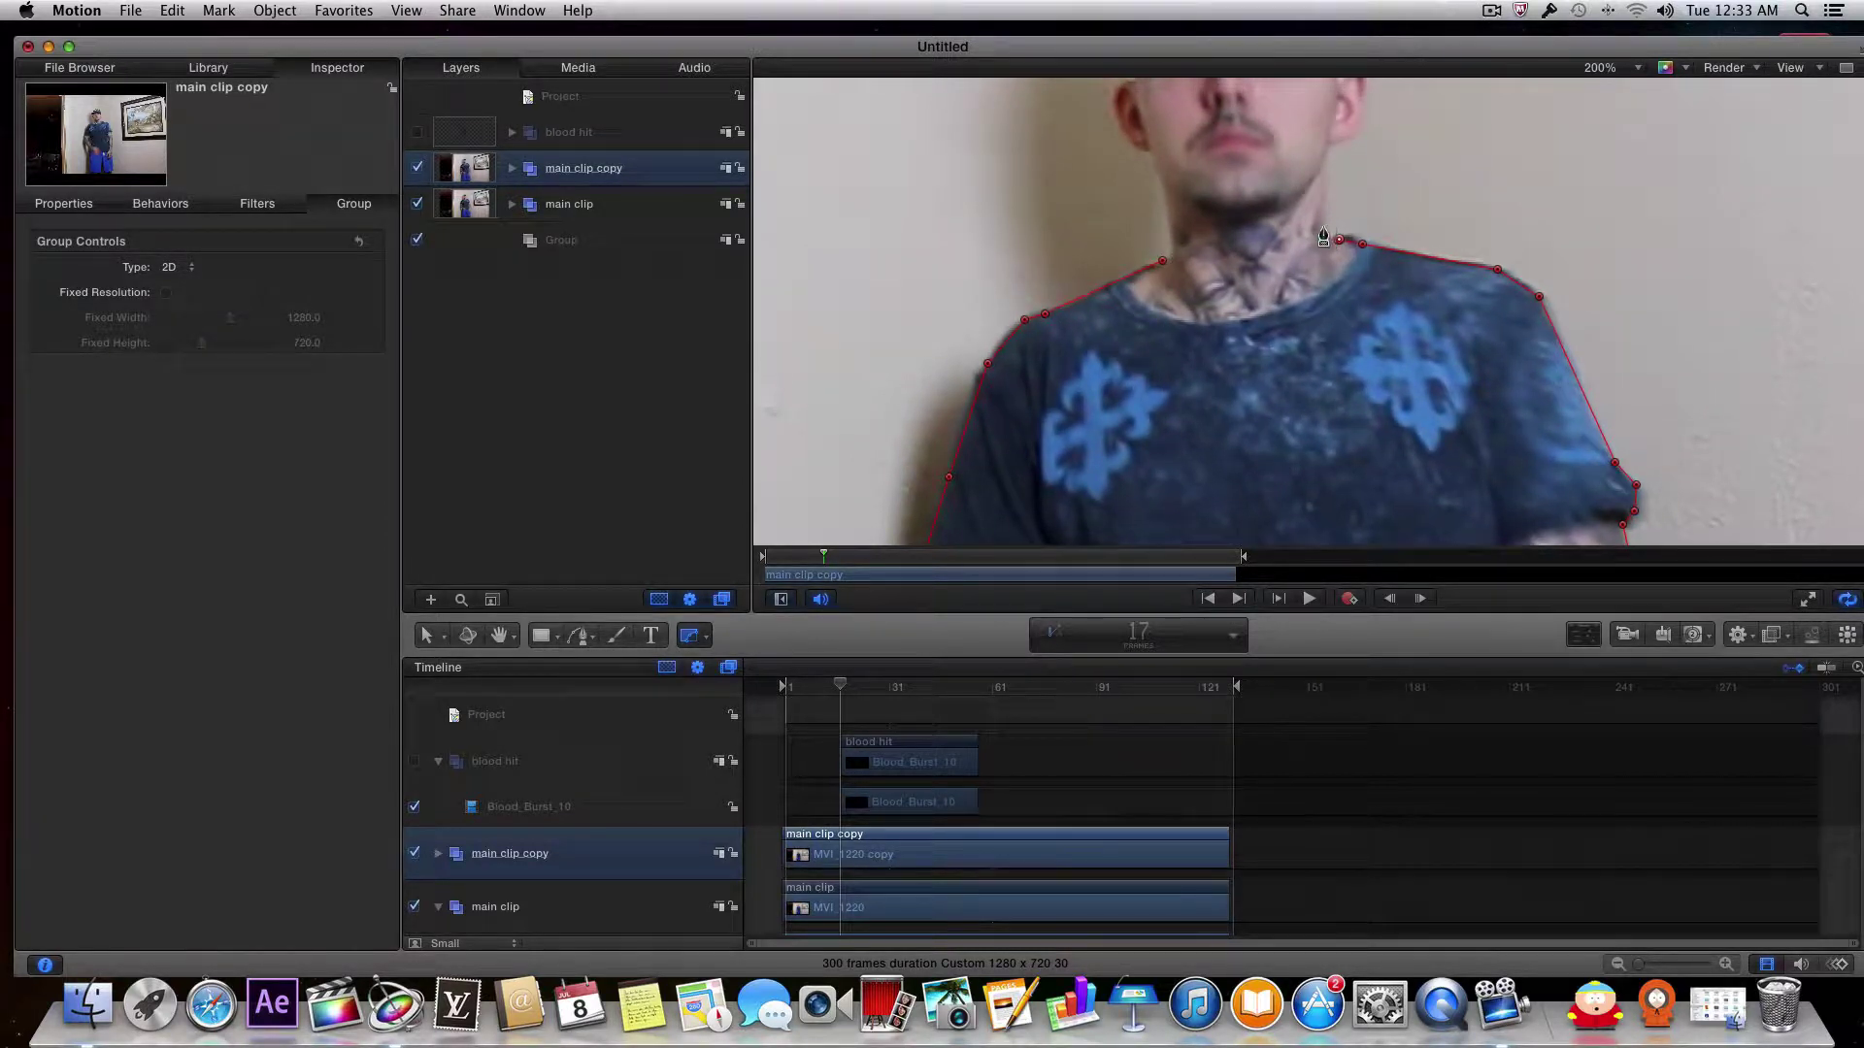
pyautogui.click(1326, 173)
pyautogui.click(1238, 182)
pyautogui.click(1176, 180)
pyautogui.click(1163, 180)
pyautogui.click(1165, 260)
pyautogui.click(1165, 262)
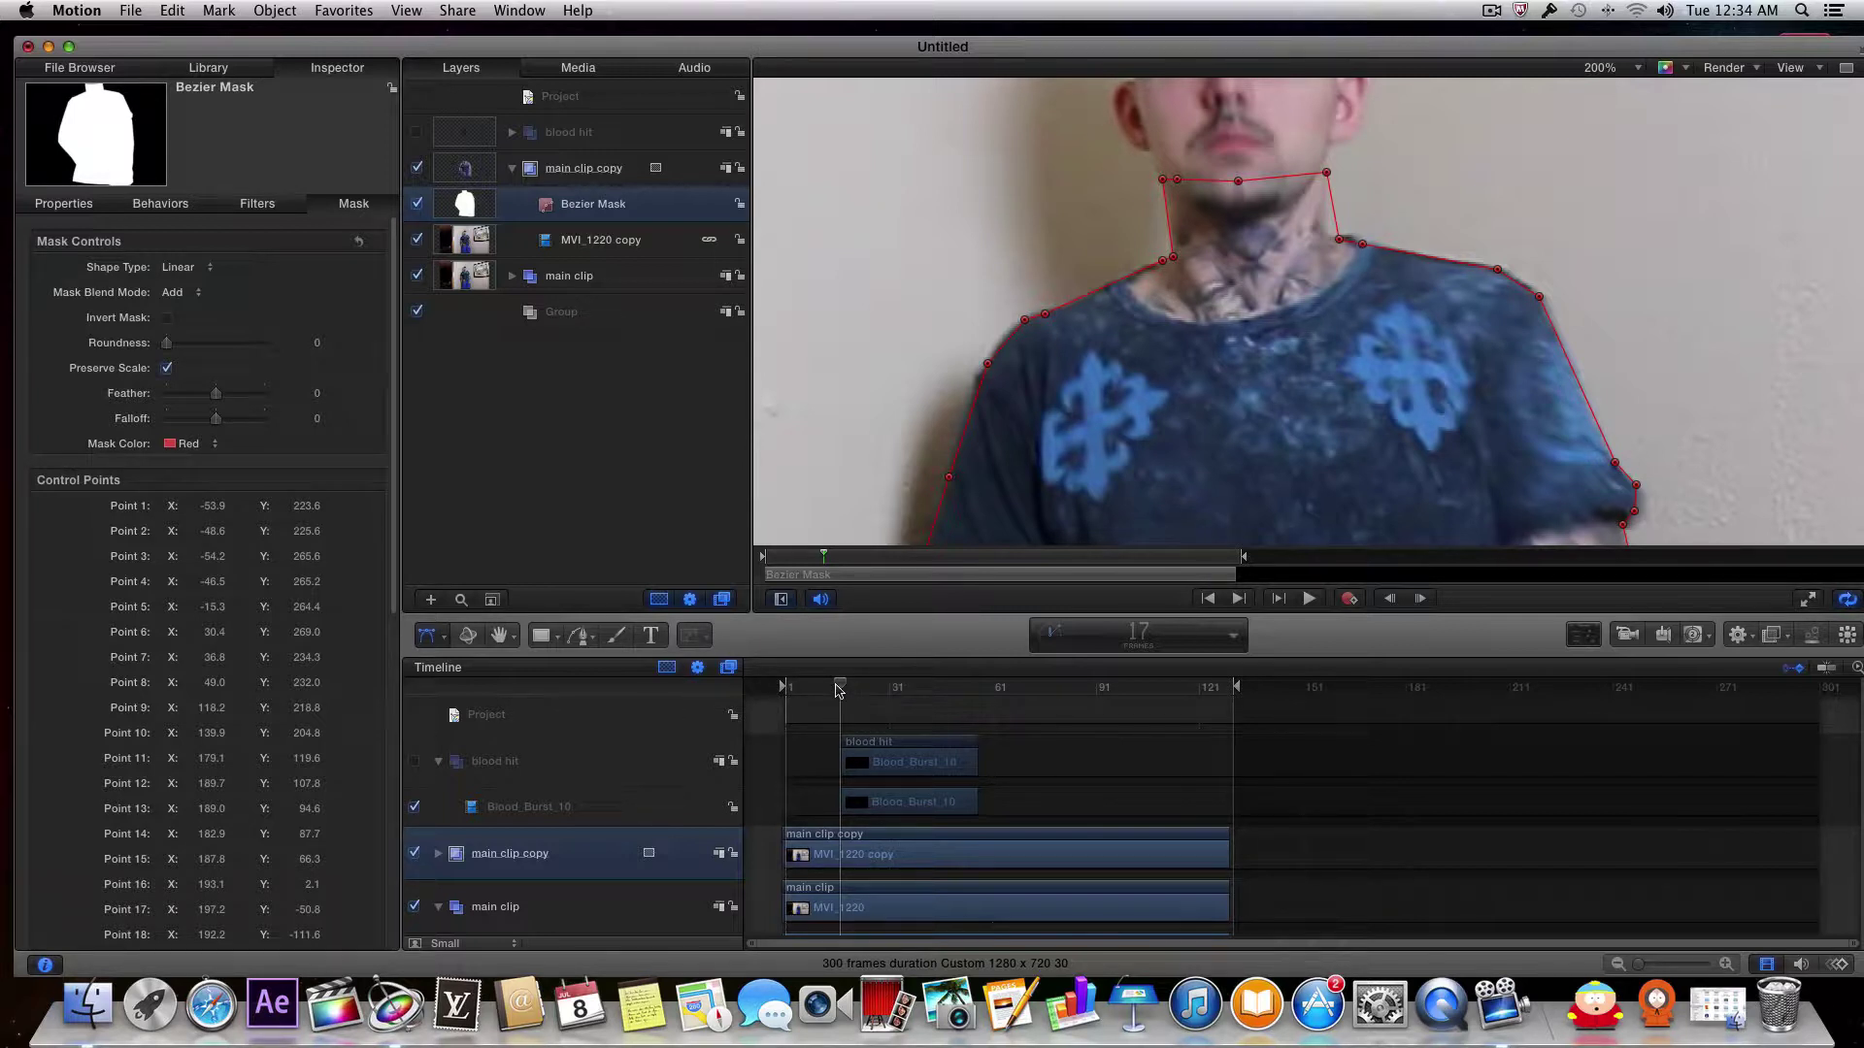
# Step: Try to fit the mask's control points to the man's frame-left sleeve at frame 25 without keyframe recording
pyautogui.moveTo(842, 687); pyautogui.dragTo(869, 687)
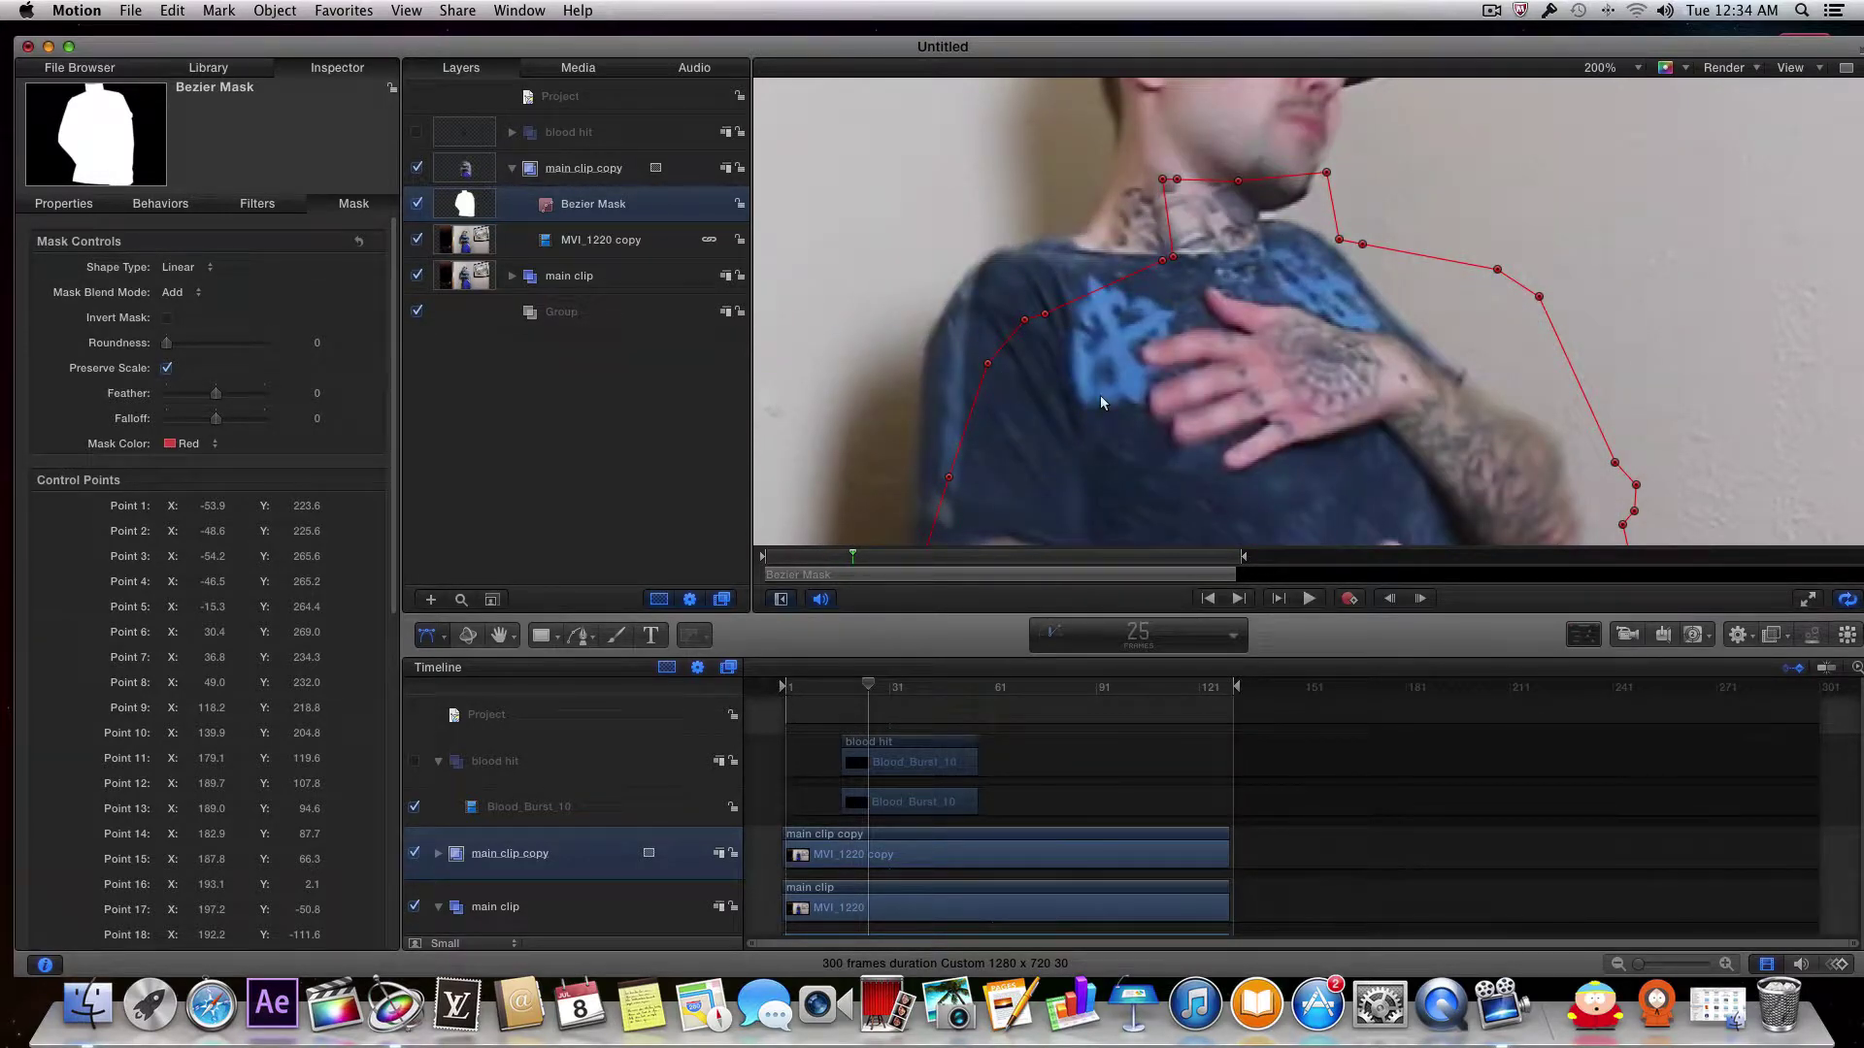
pyautogui.doubleClick(1024, 318)
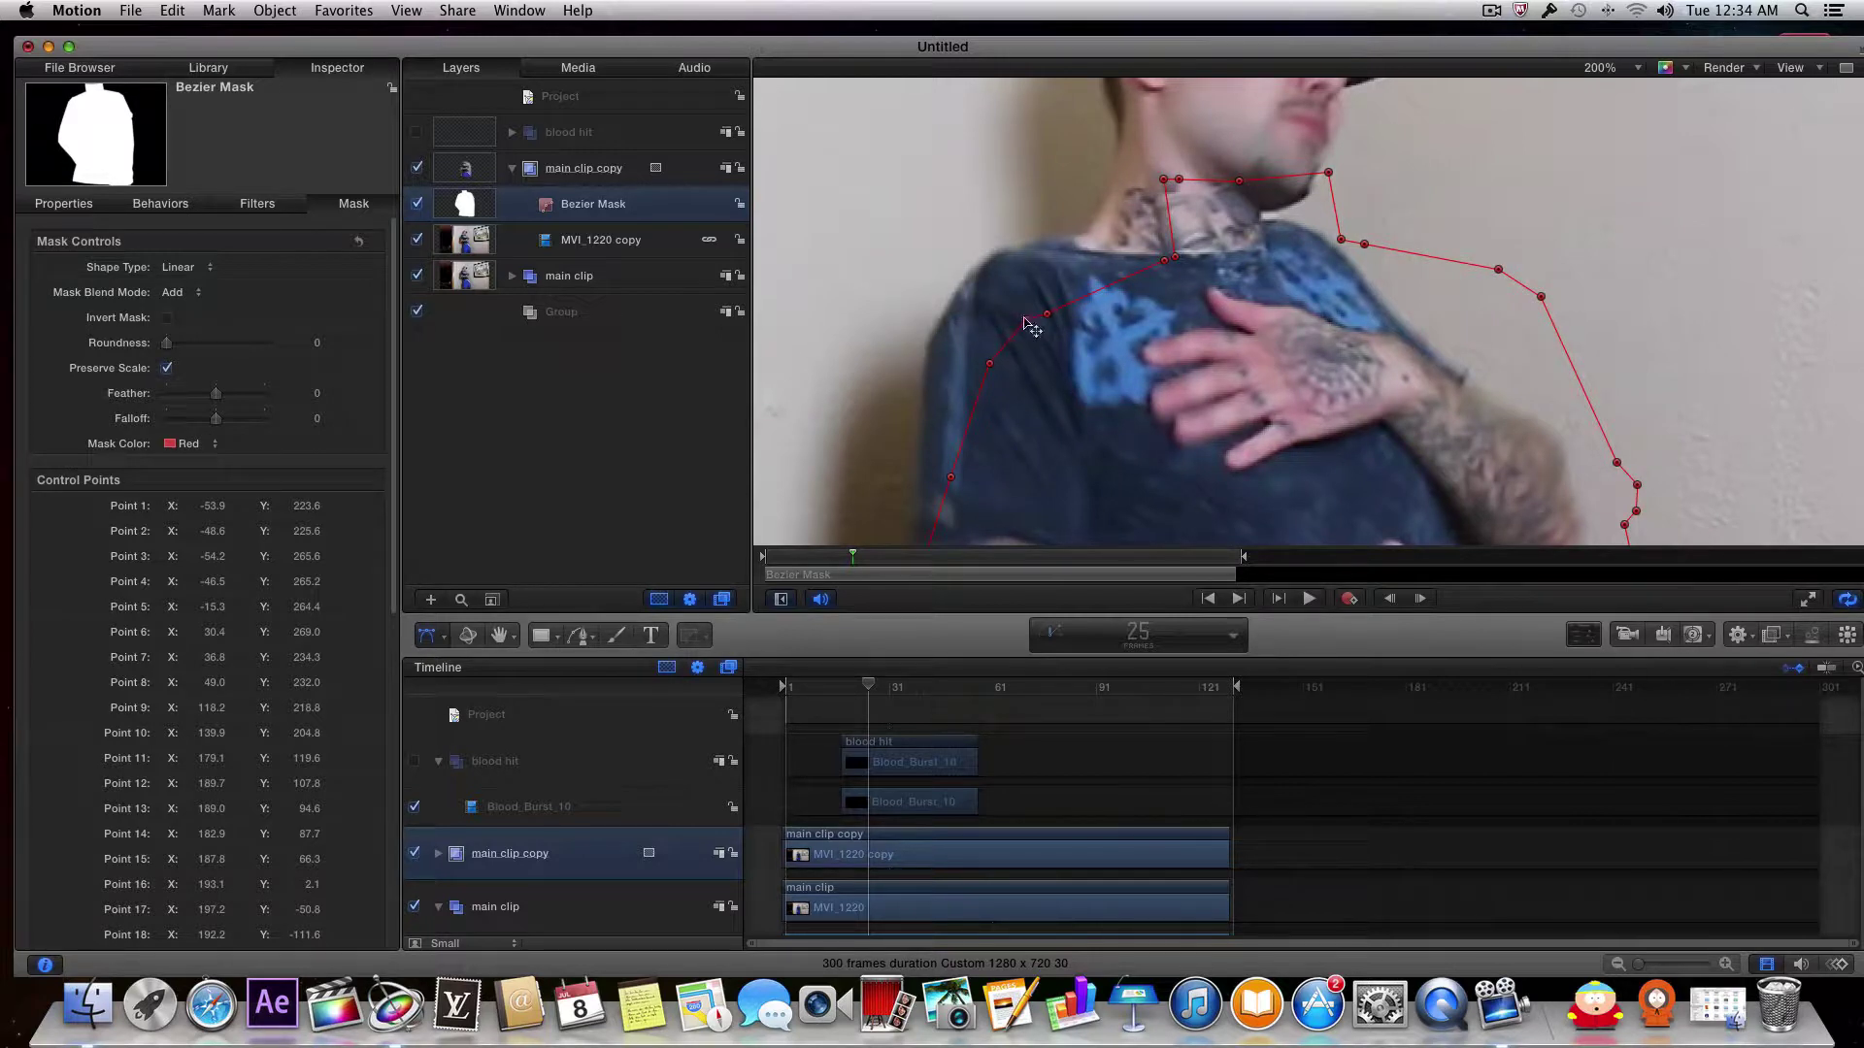
pyautogui.moveTo(994, 362); pyautogui.dragTo(952, 362)
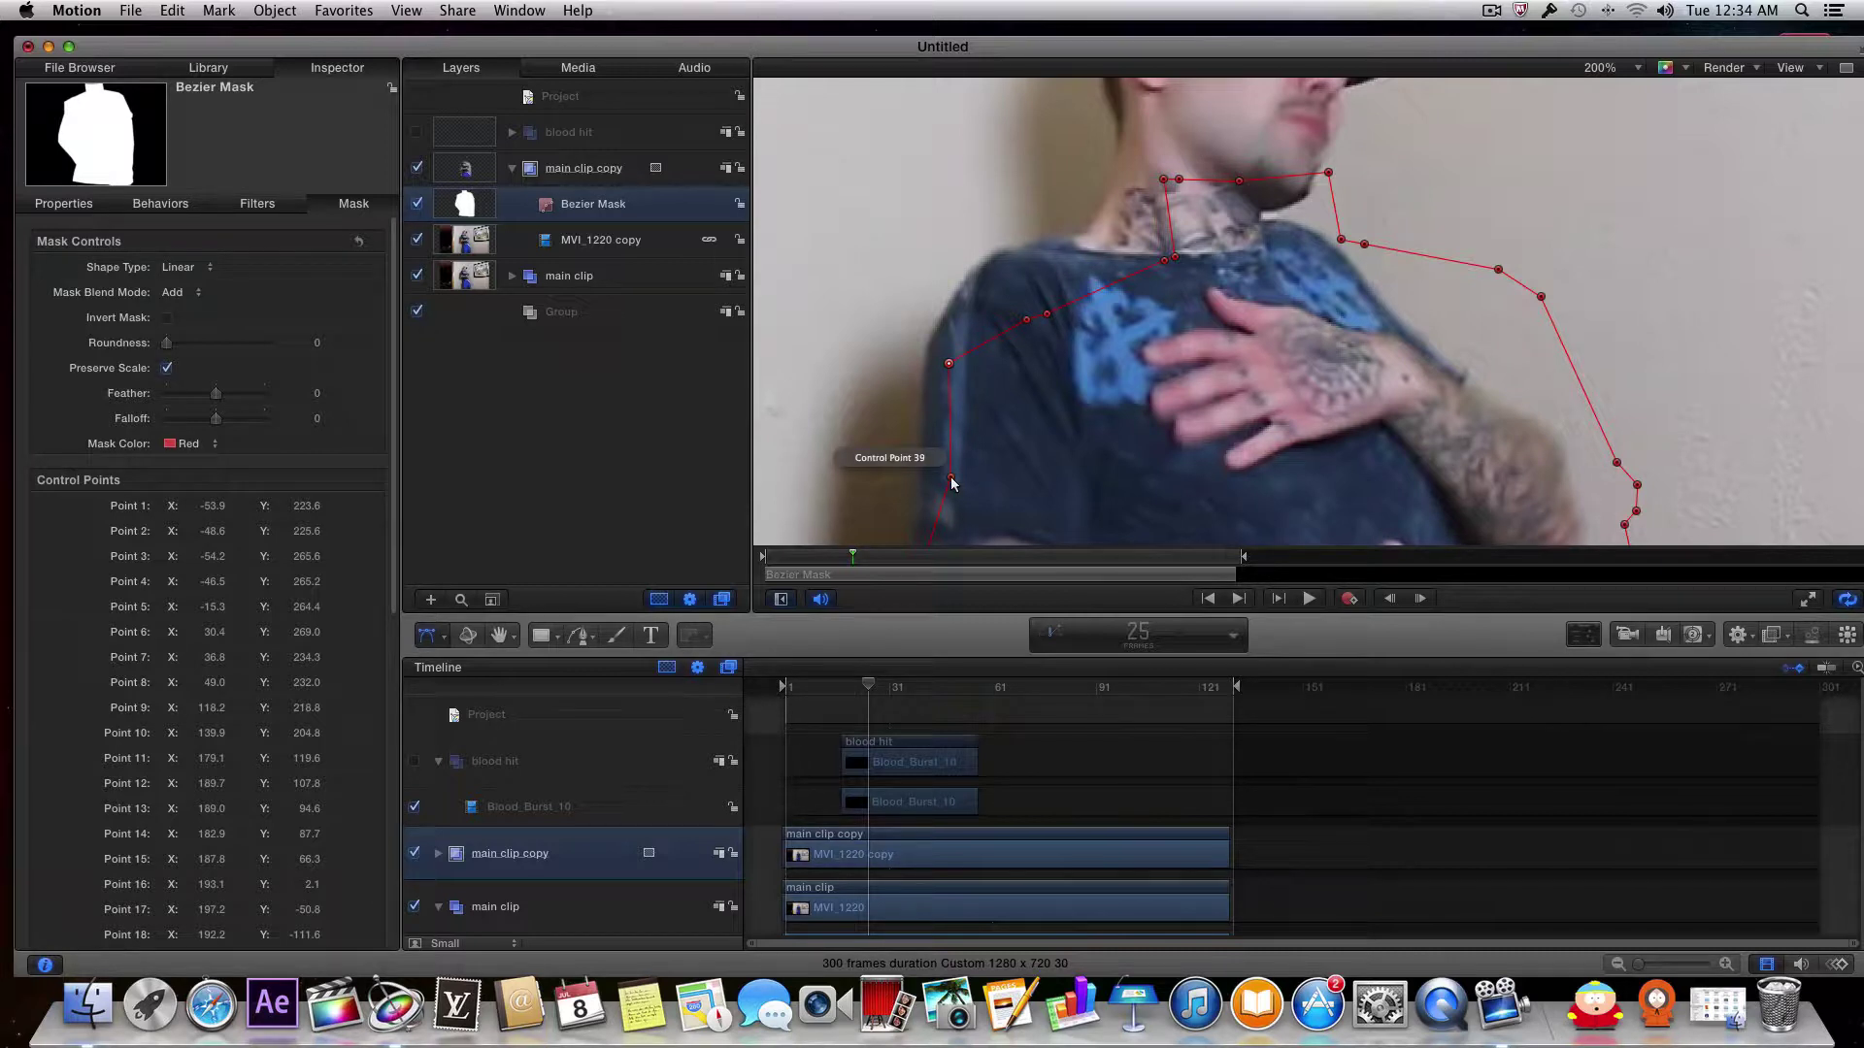
pyautogui.moveTo(952, 479); pyautogui.dragTo(925, 479)
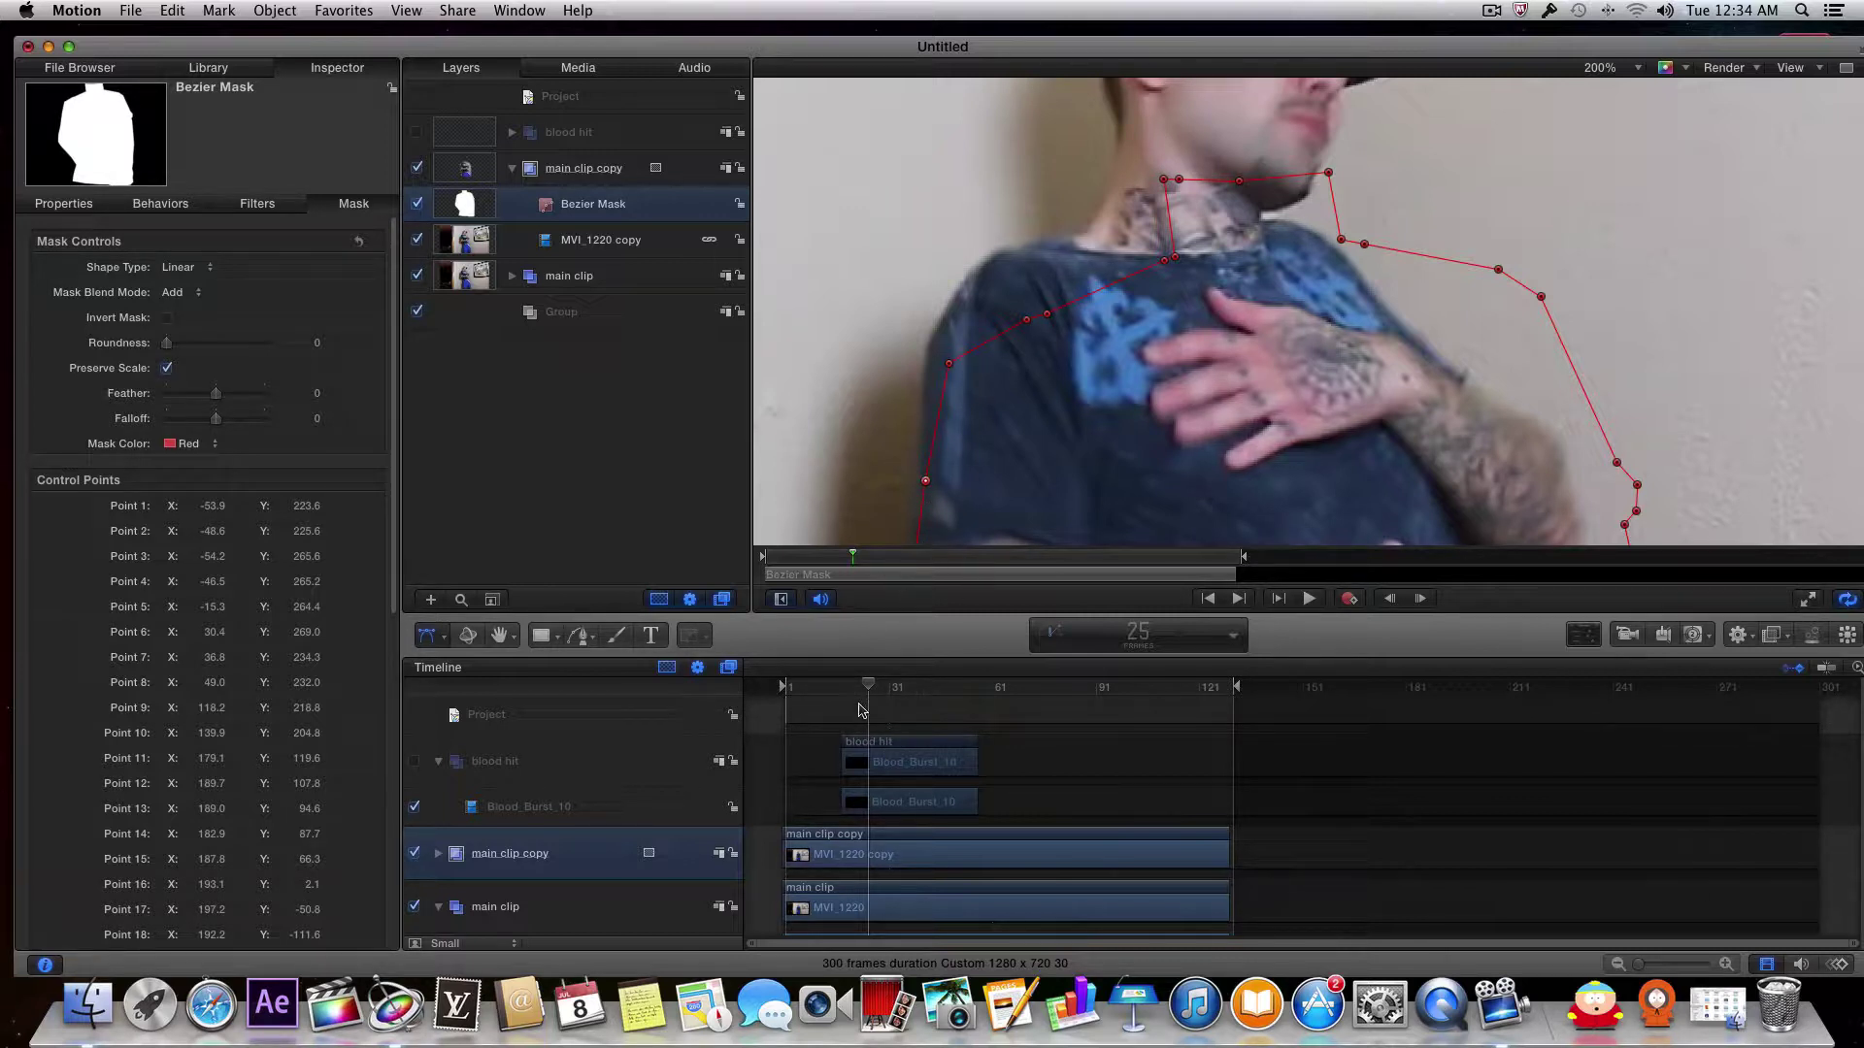
# Step: Refit the mask's shoulder and sleeve points to the man's frame-left sleeve edge at frame 17
pyautogui.moveTo(871, 691); pyautogui.dragTo(841, 696)
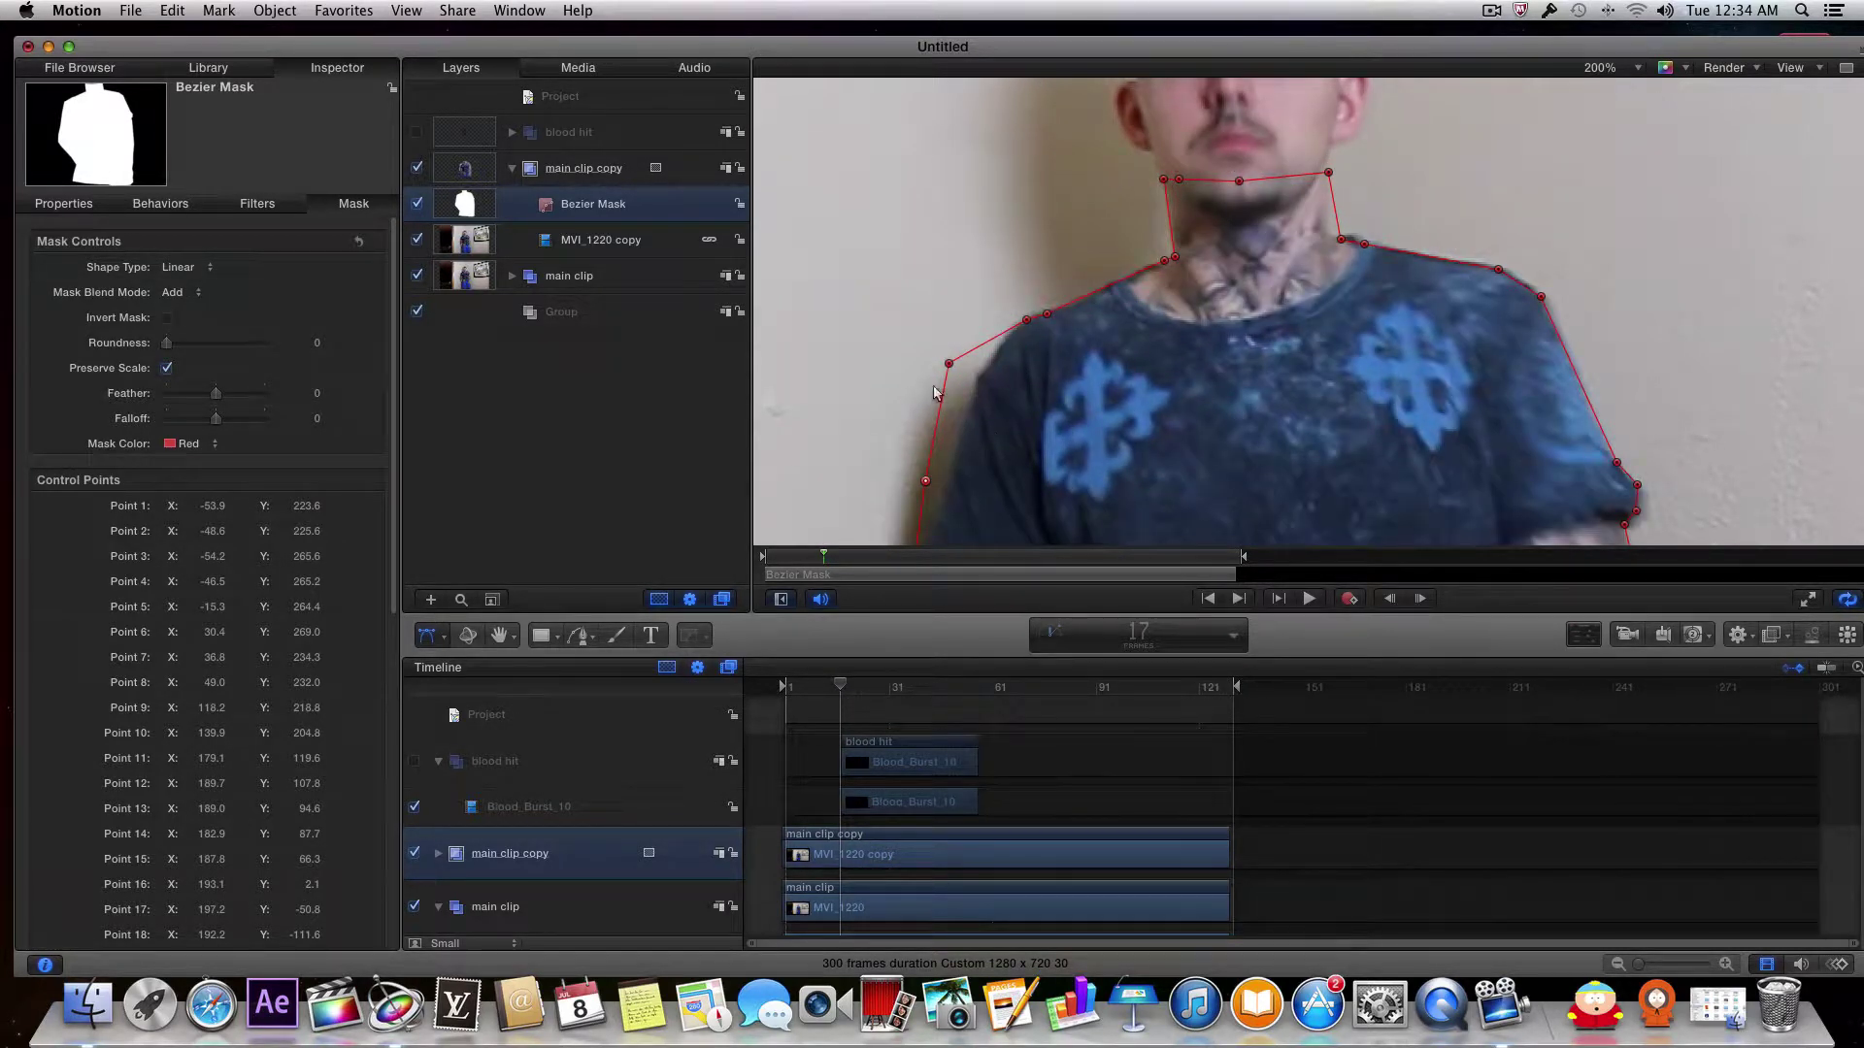
pyautogui.moveTo(948, 364); pyautogui.dragTo(976, 370)
pyautogui.moveTo(926, 481); pyautogui.dragTo(936, 481)
pyautogui.scroll(-10, 1033, 481)
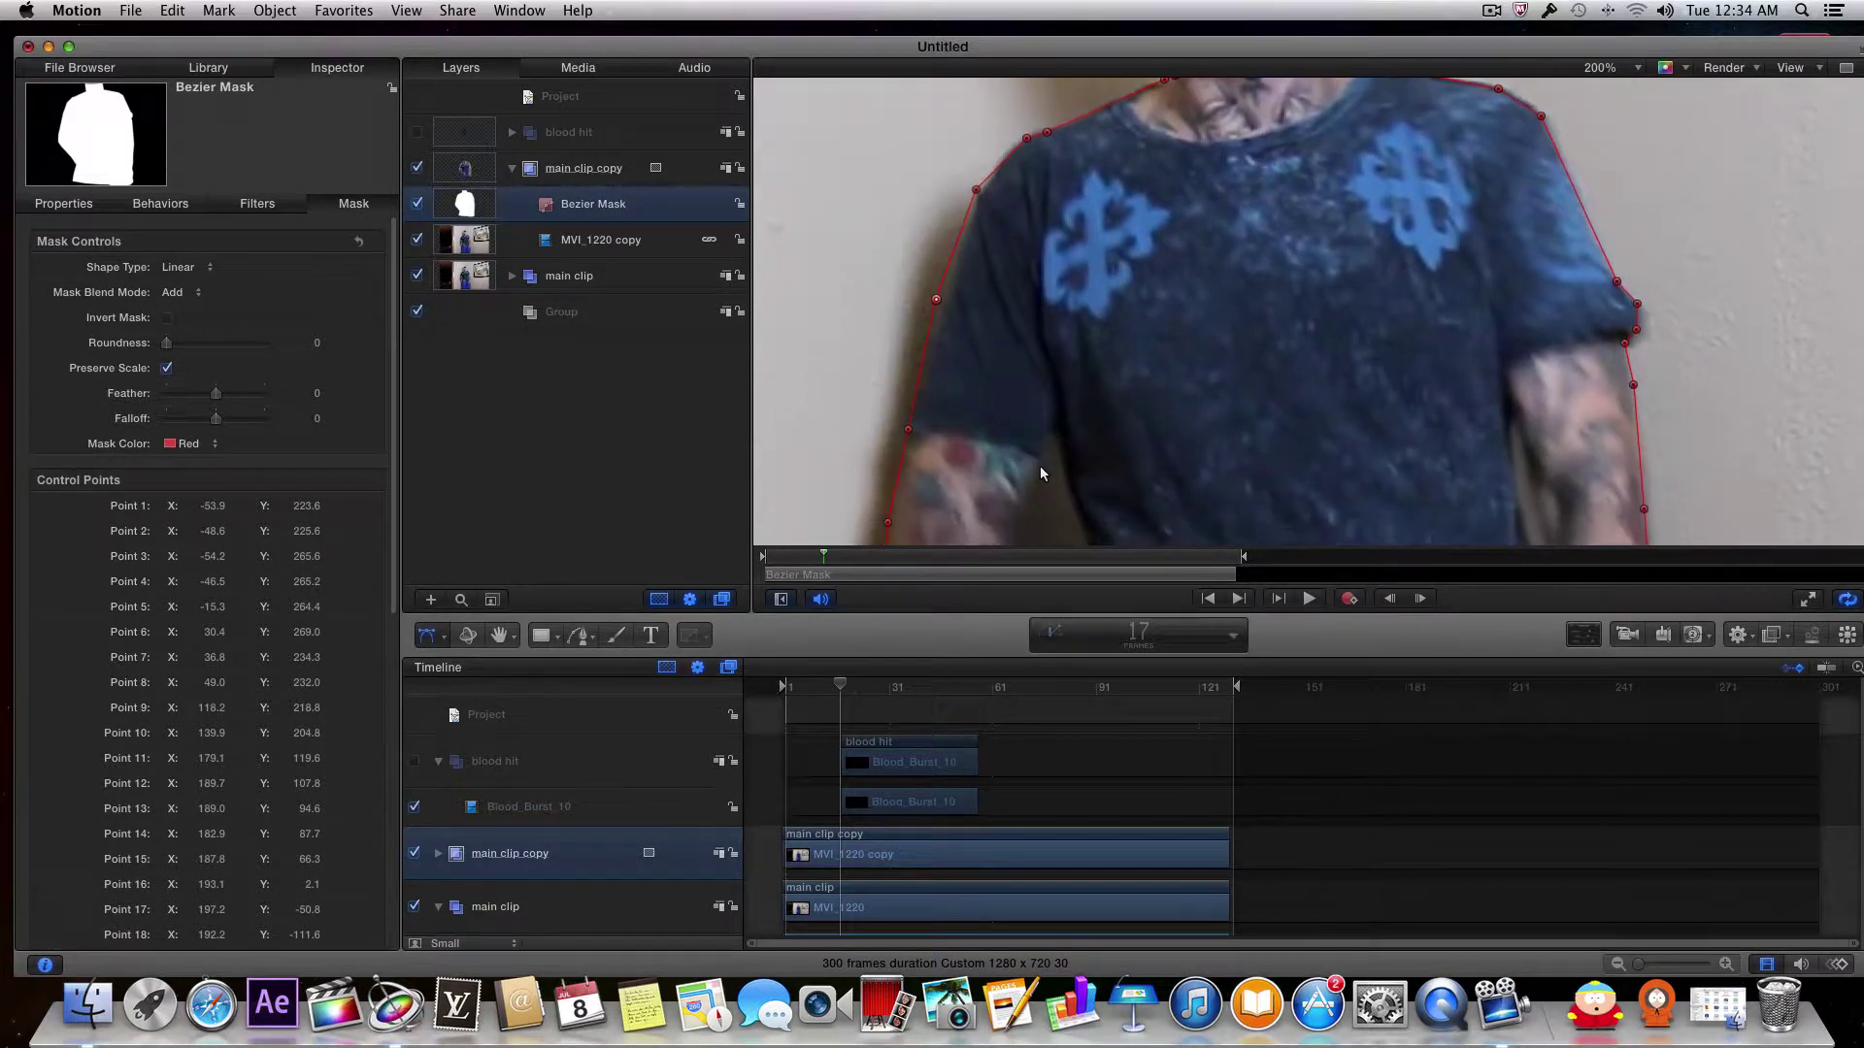
pyautogui.scroll(3, 1040, 450)
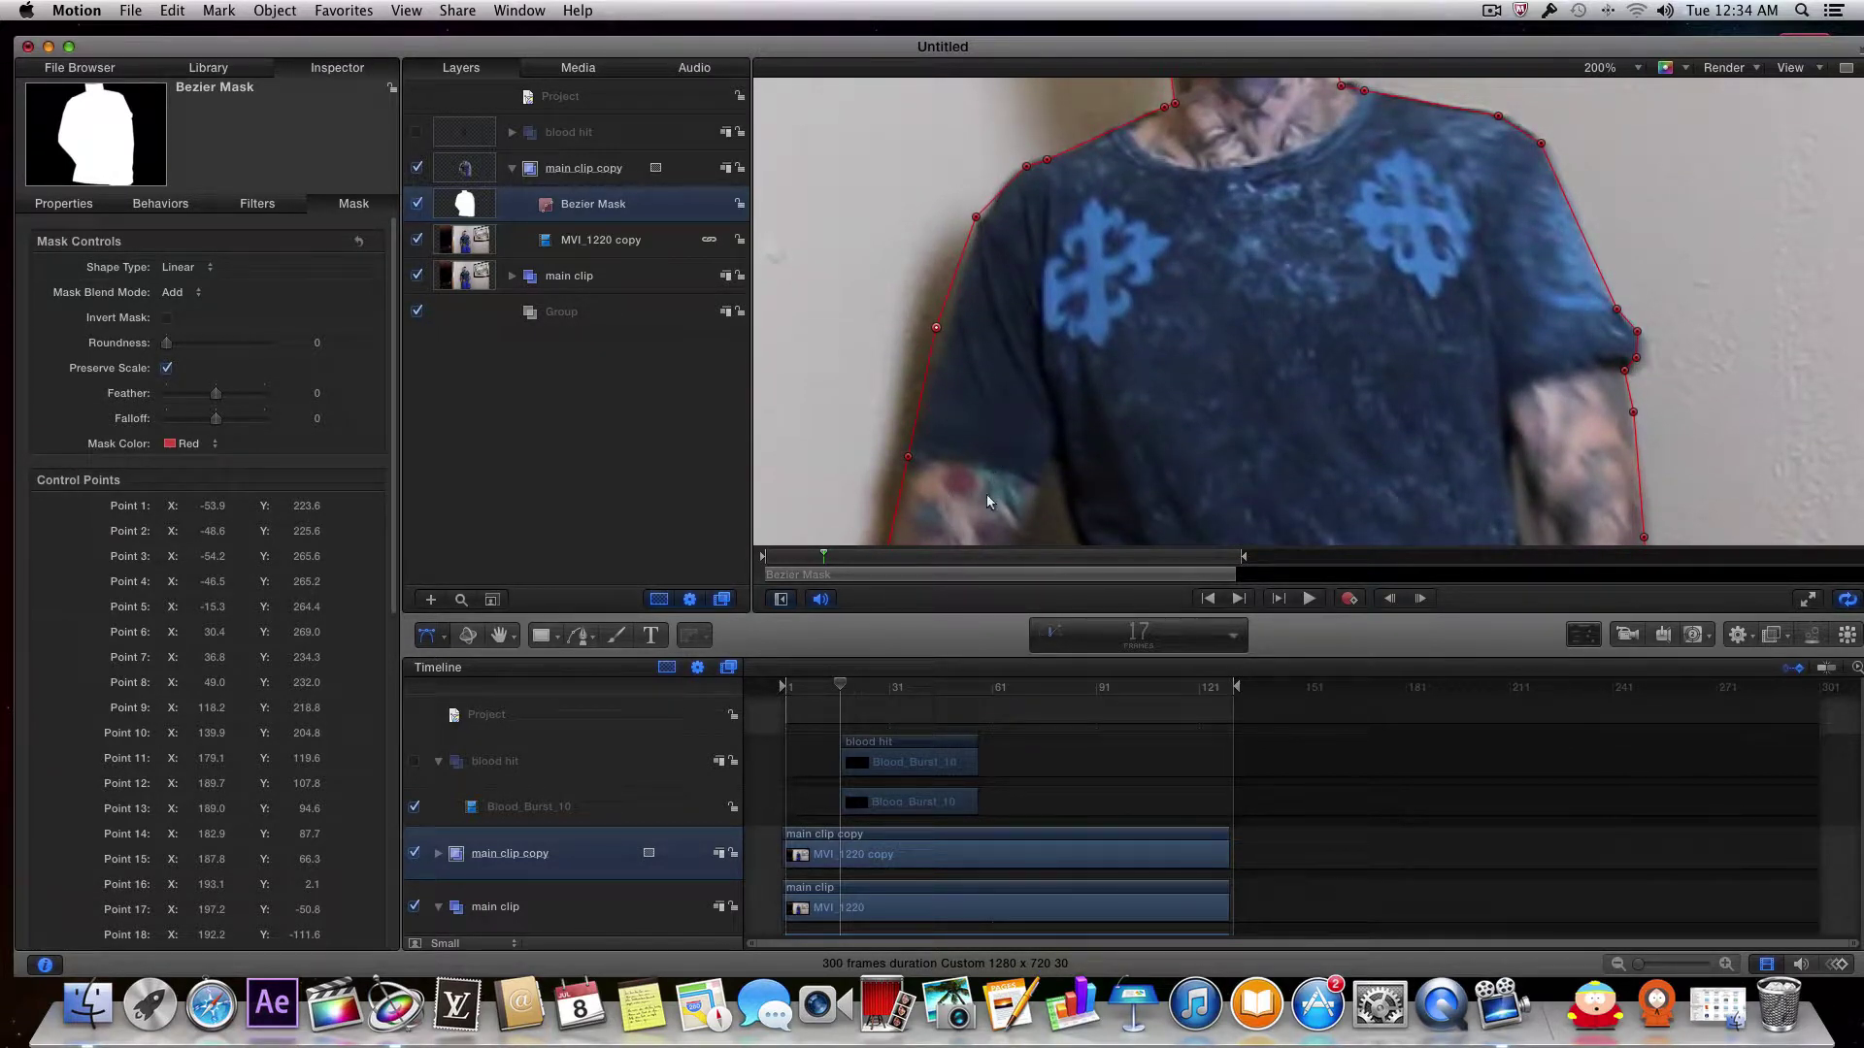
pyautogui.moveTo(936, 328); pyautogui.dragTo(944, 330)
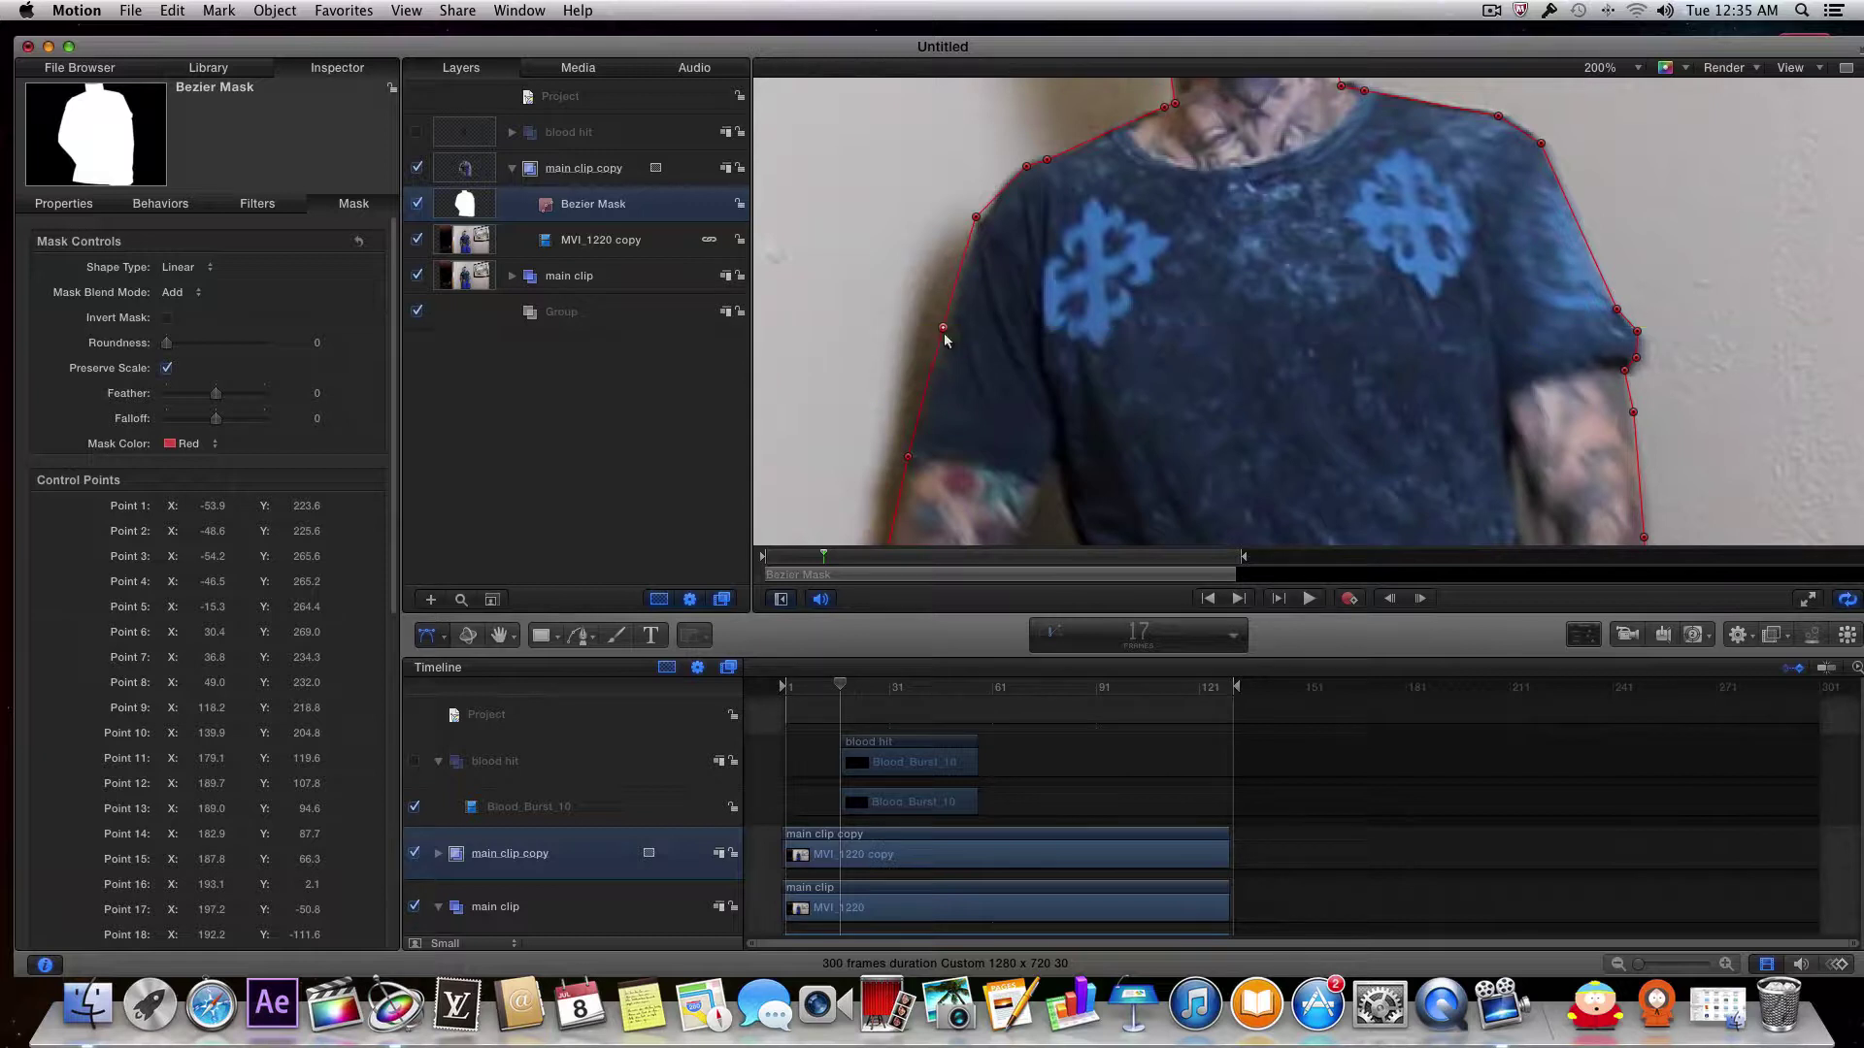
# Step: Enable keyframe recording at frame 17, and at frame 22 move the mask's frame-left sleeve and upper-arm points out to the arm's edge
pyautogui.click(1350, 599)
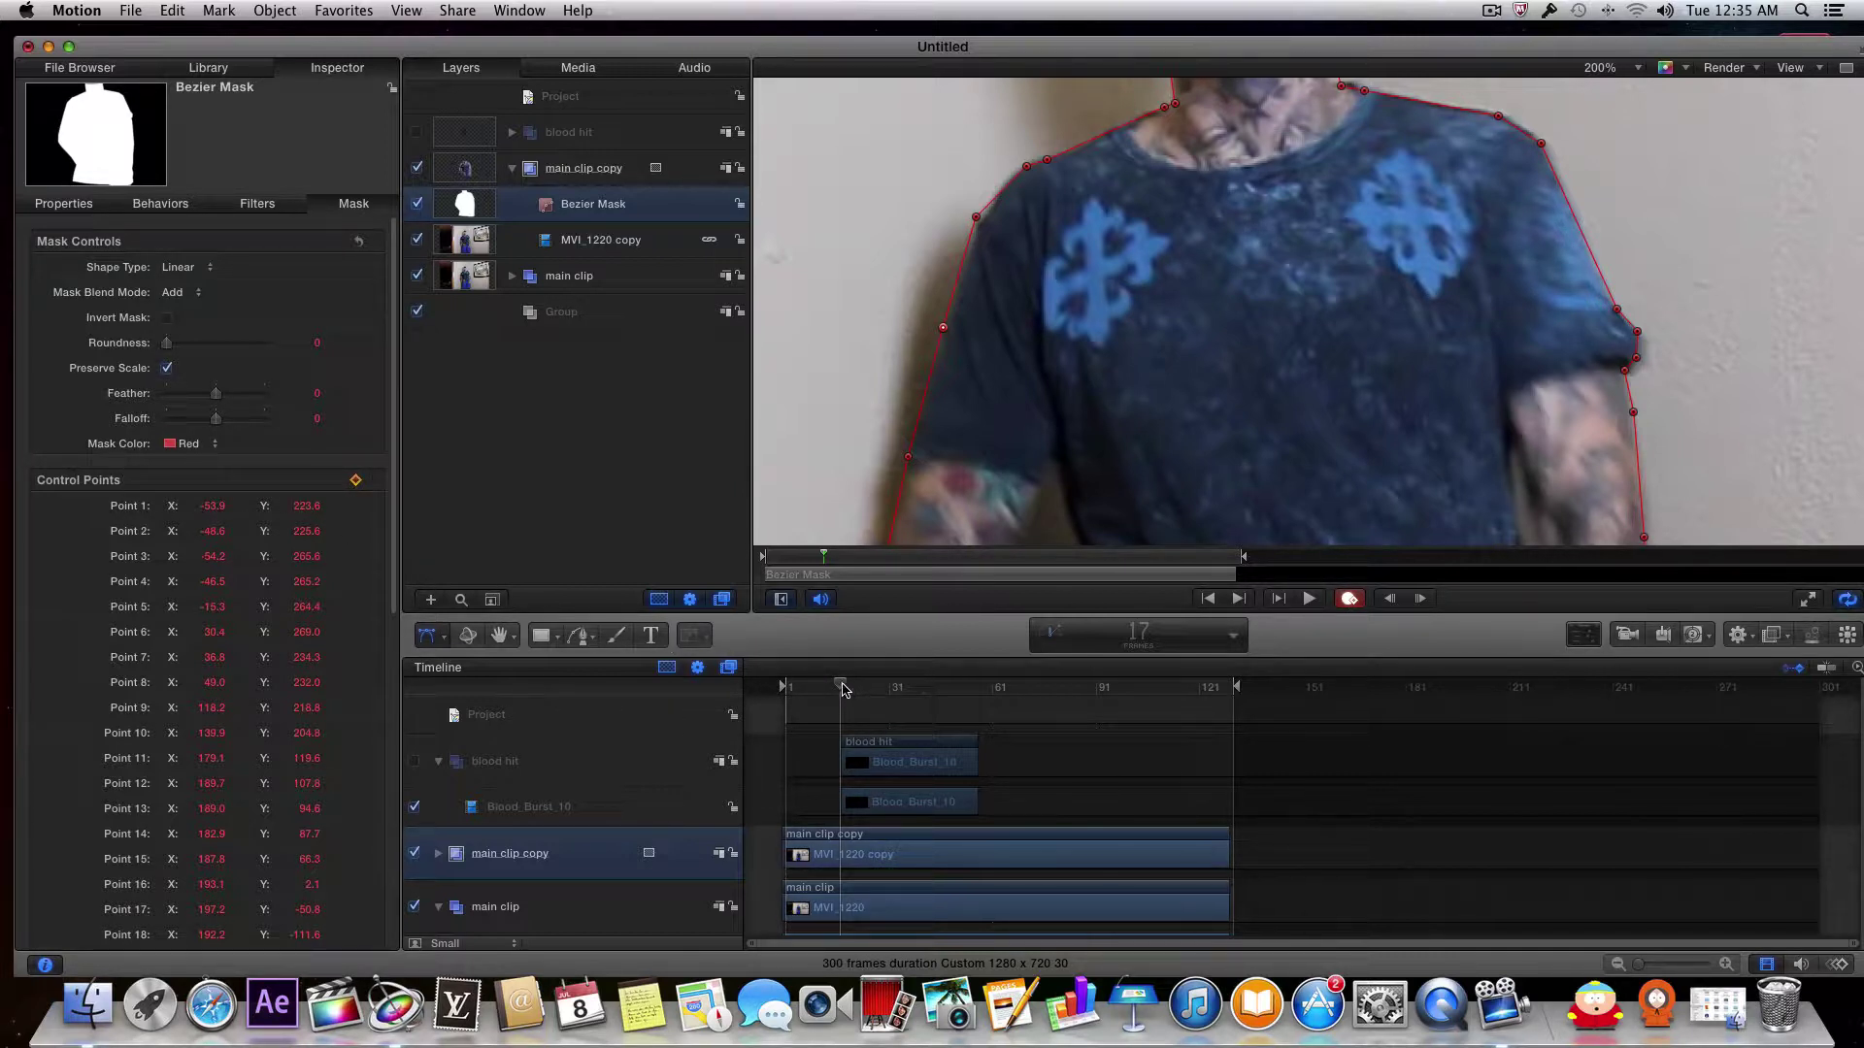
pyautogui.moveTo(843, 690); pyautogui.dragTo(858, 690)
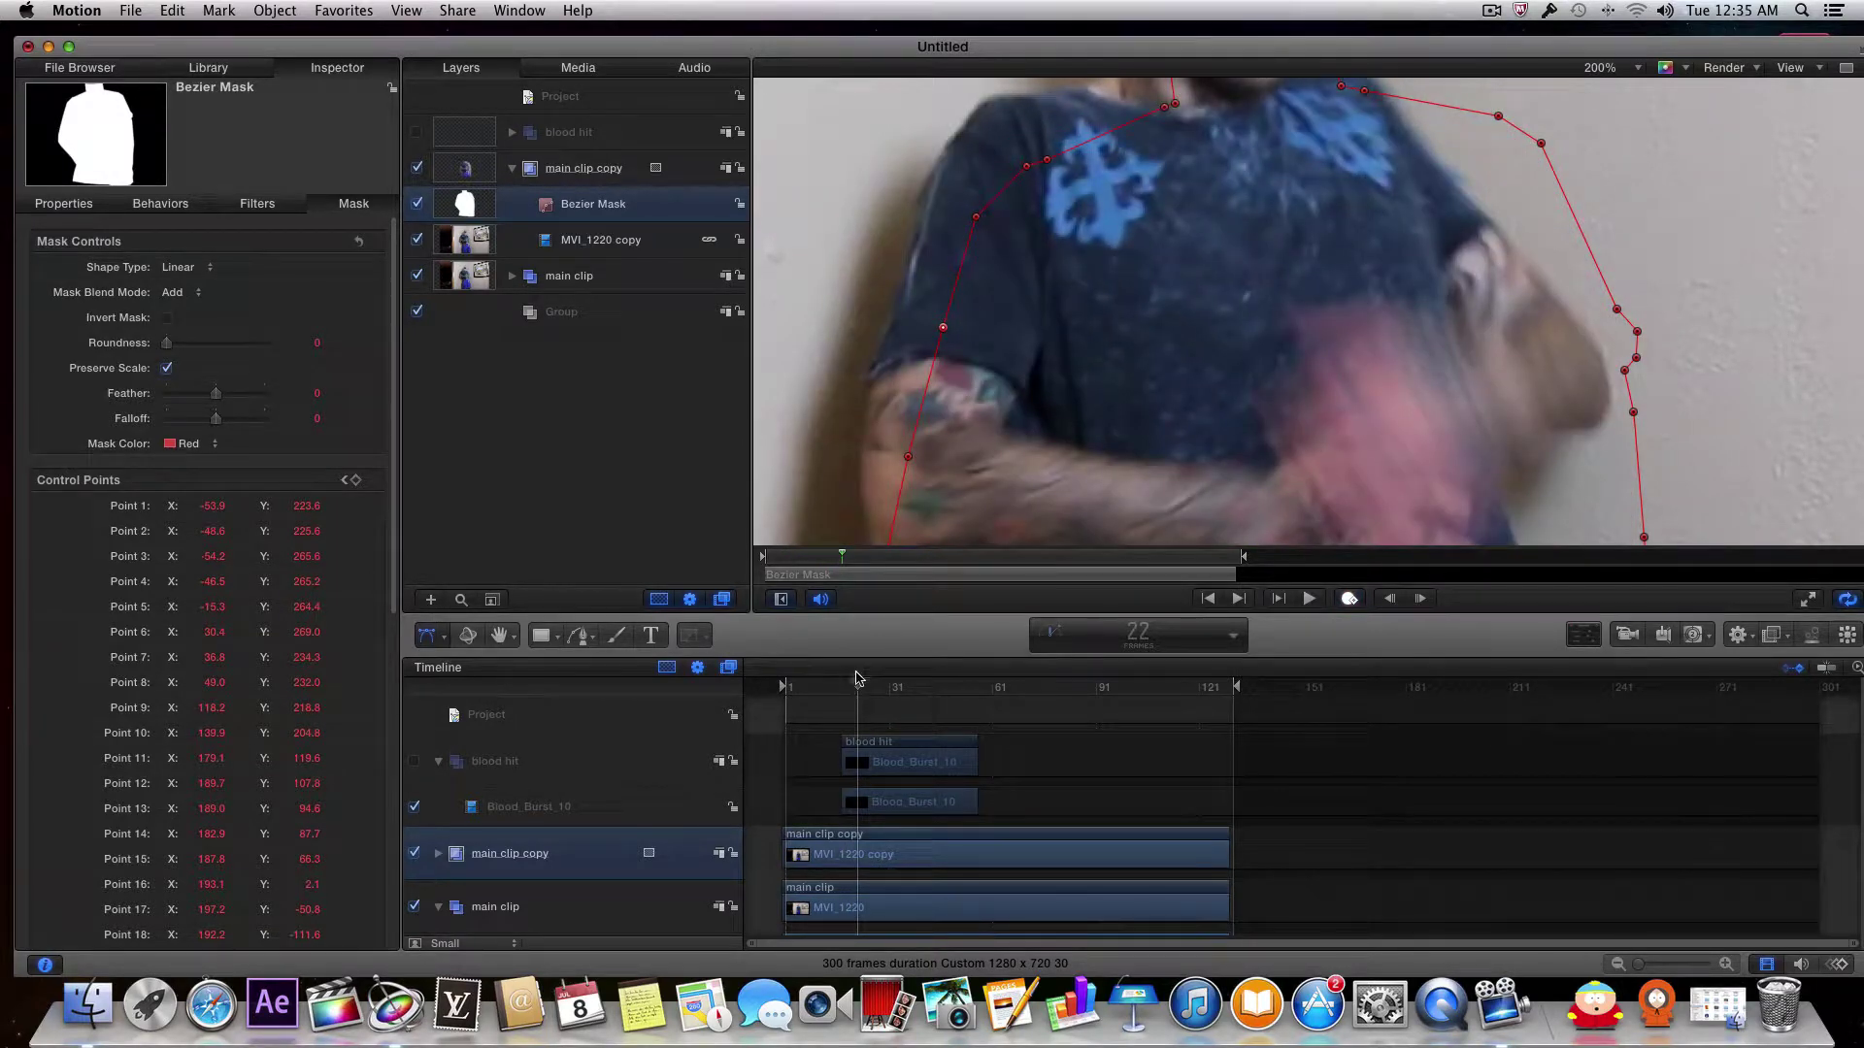
pyautogui.scroll(-3, 963, 464)
pyautogui.scroll(-1, 964, 469)
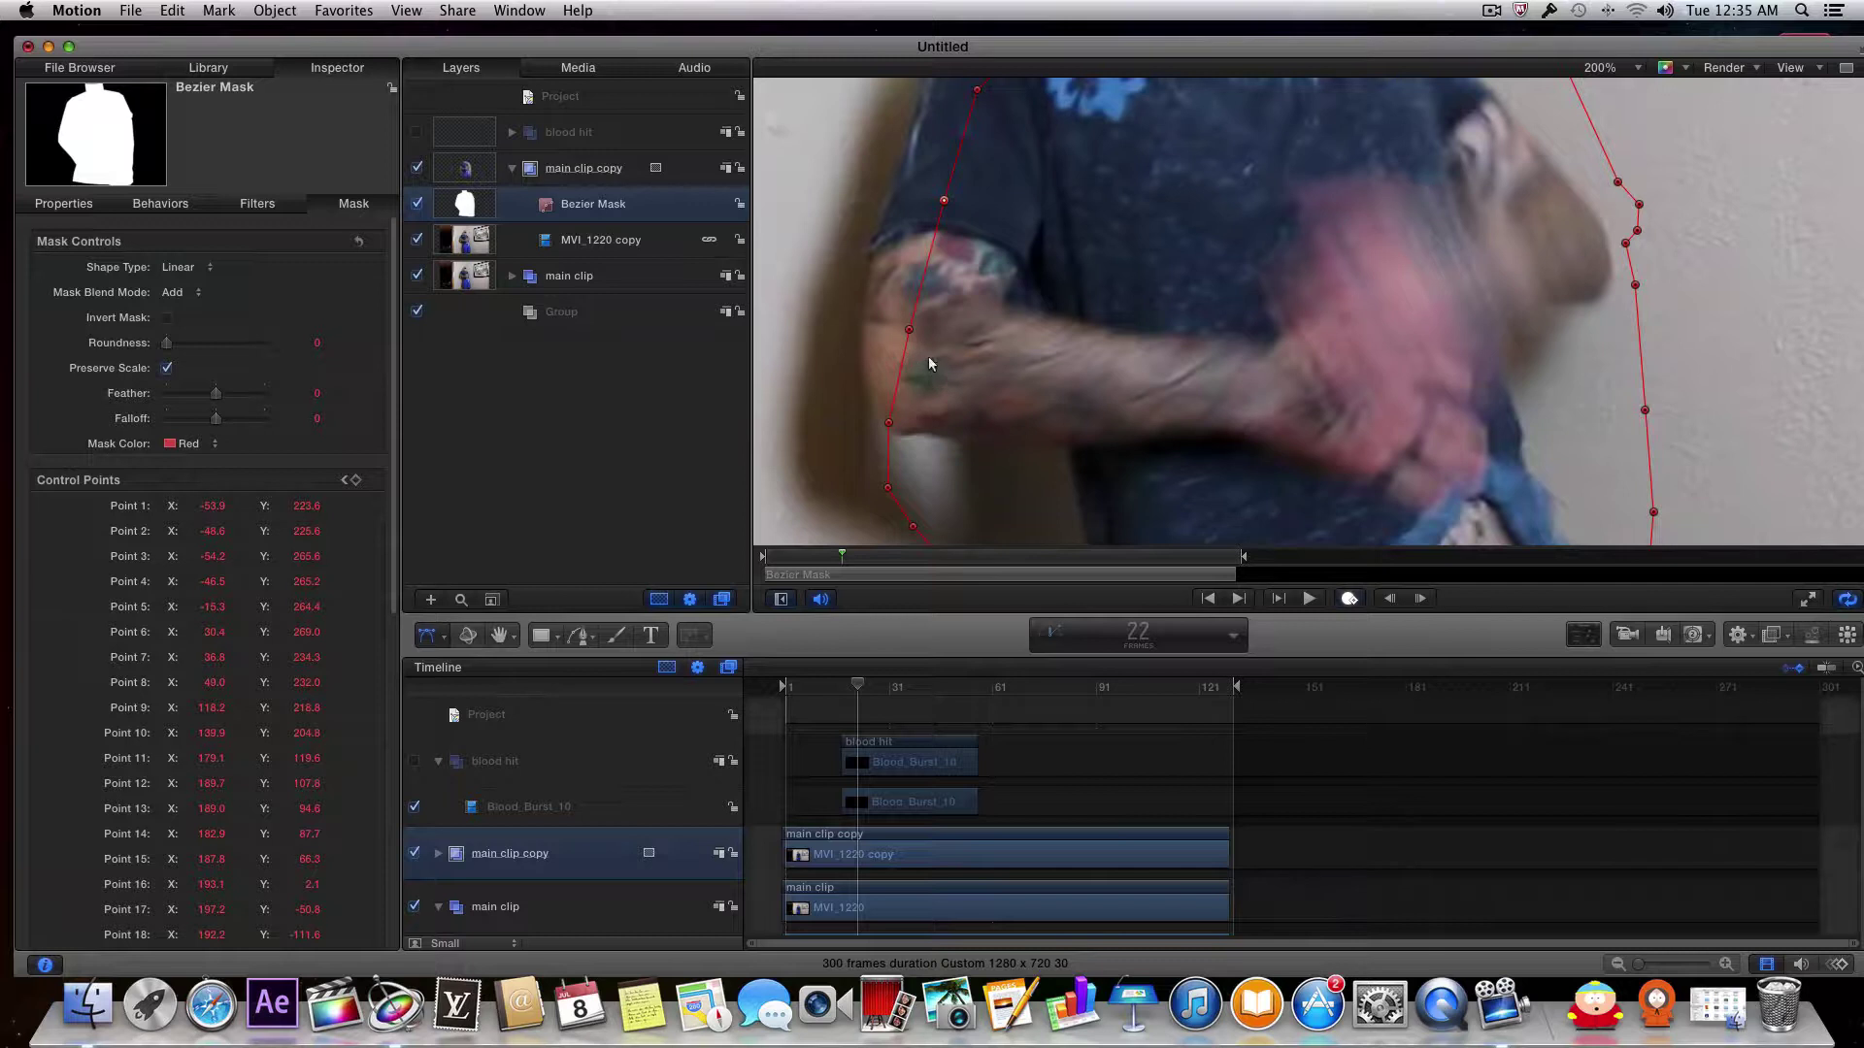
pyautogui.scroll(2, 965, 385)
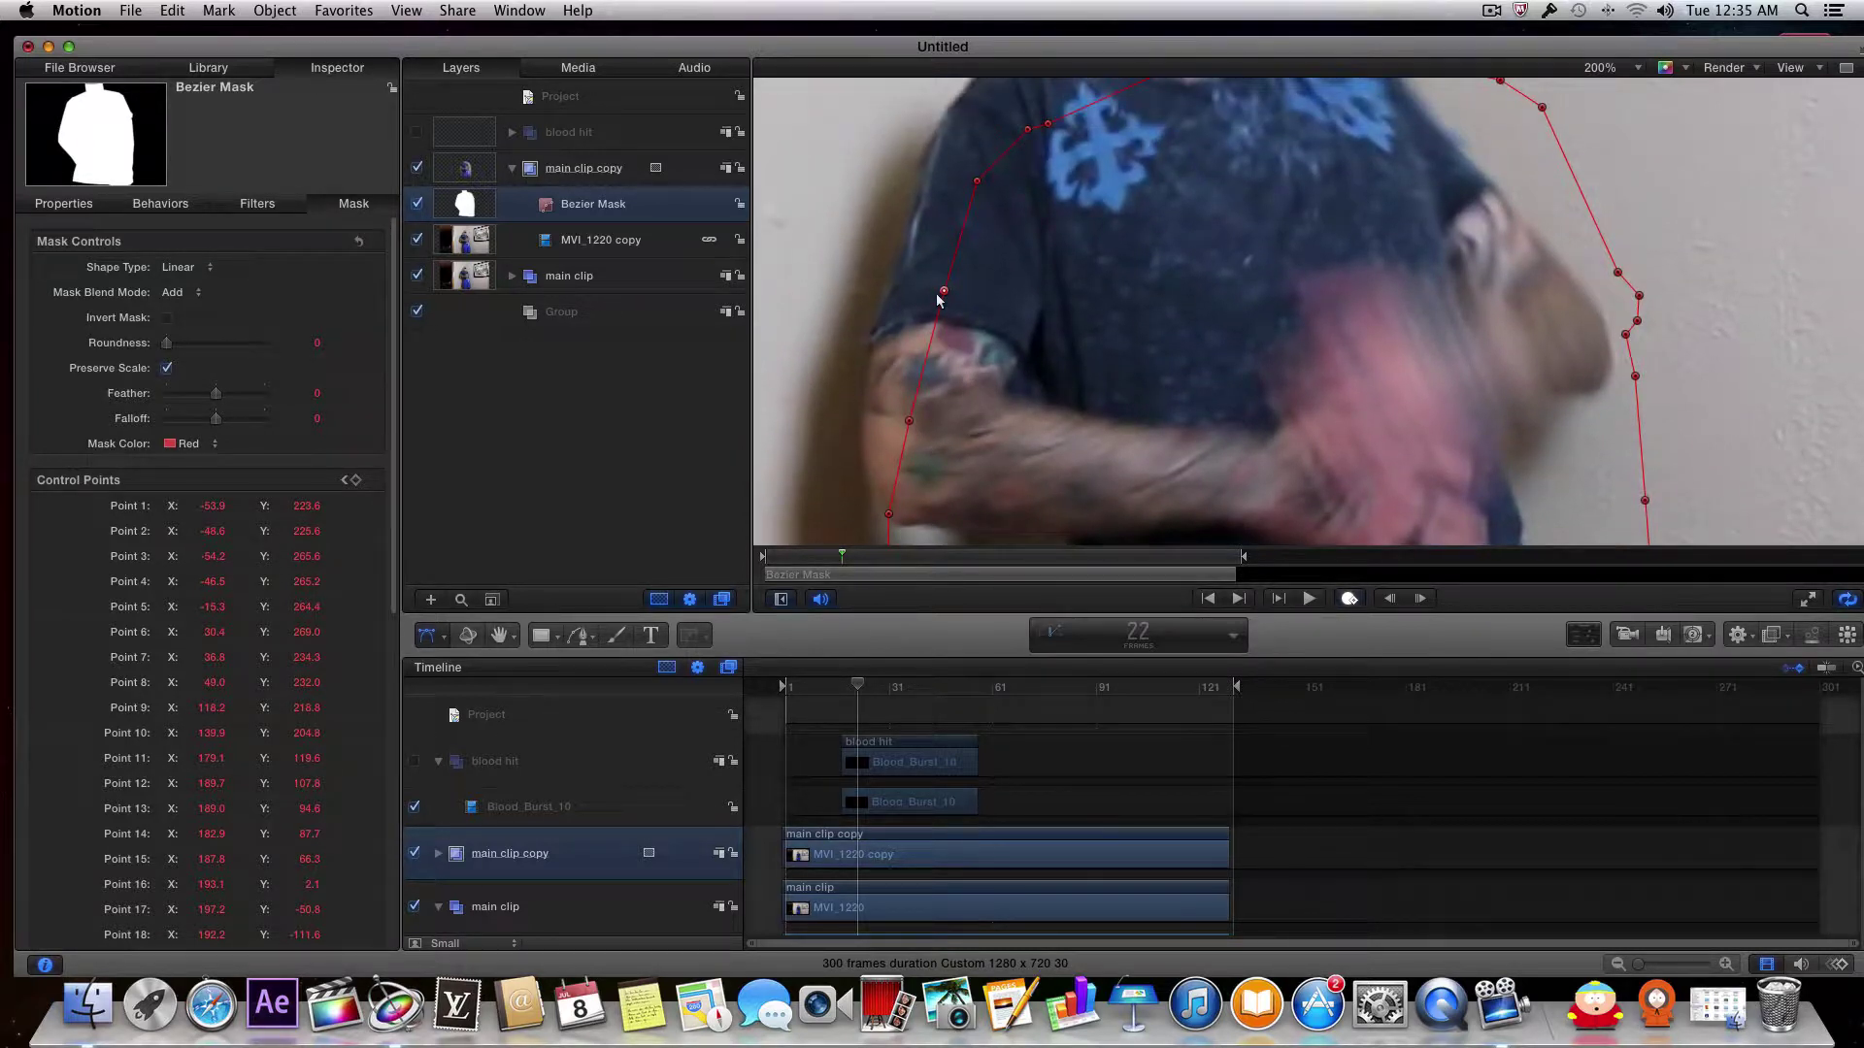
pyautogui.press('a')
pyautogui.moveTo(941, 292); pyautogui.dragTo(889, 292)
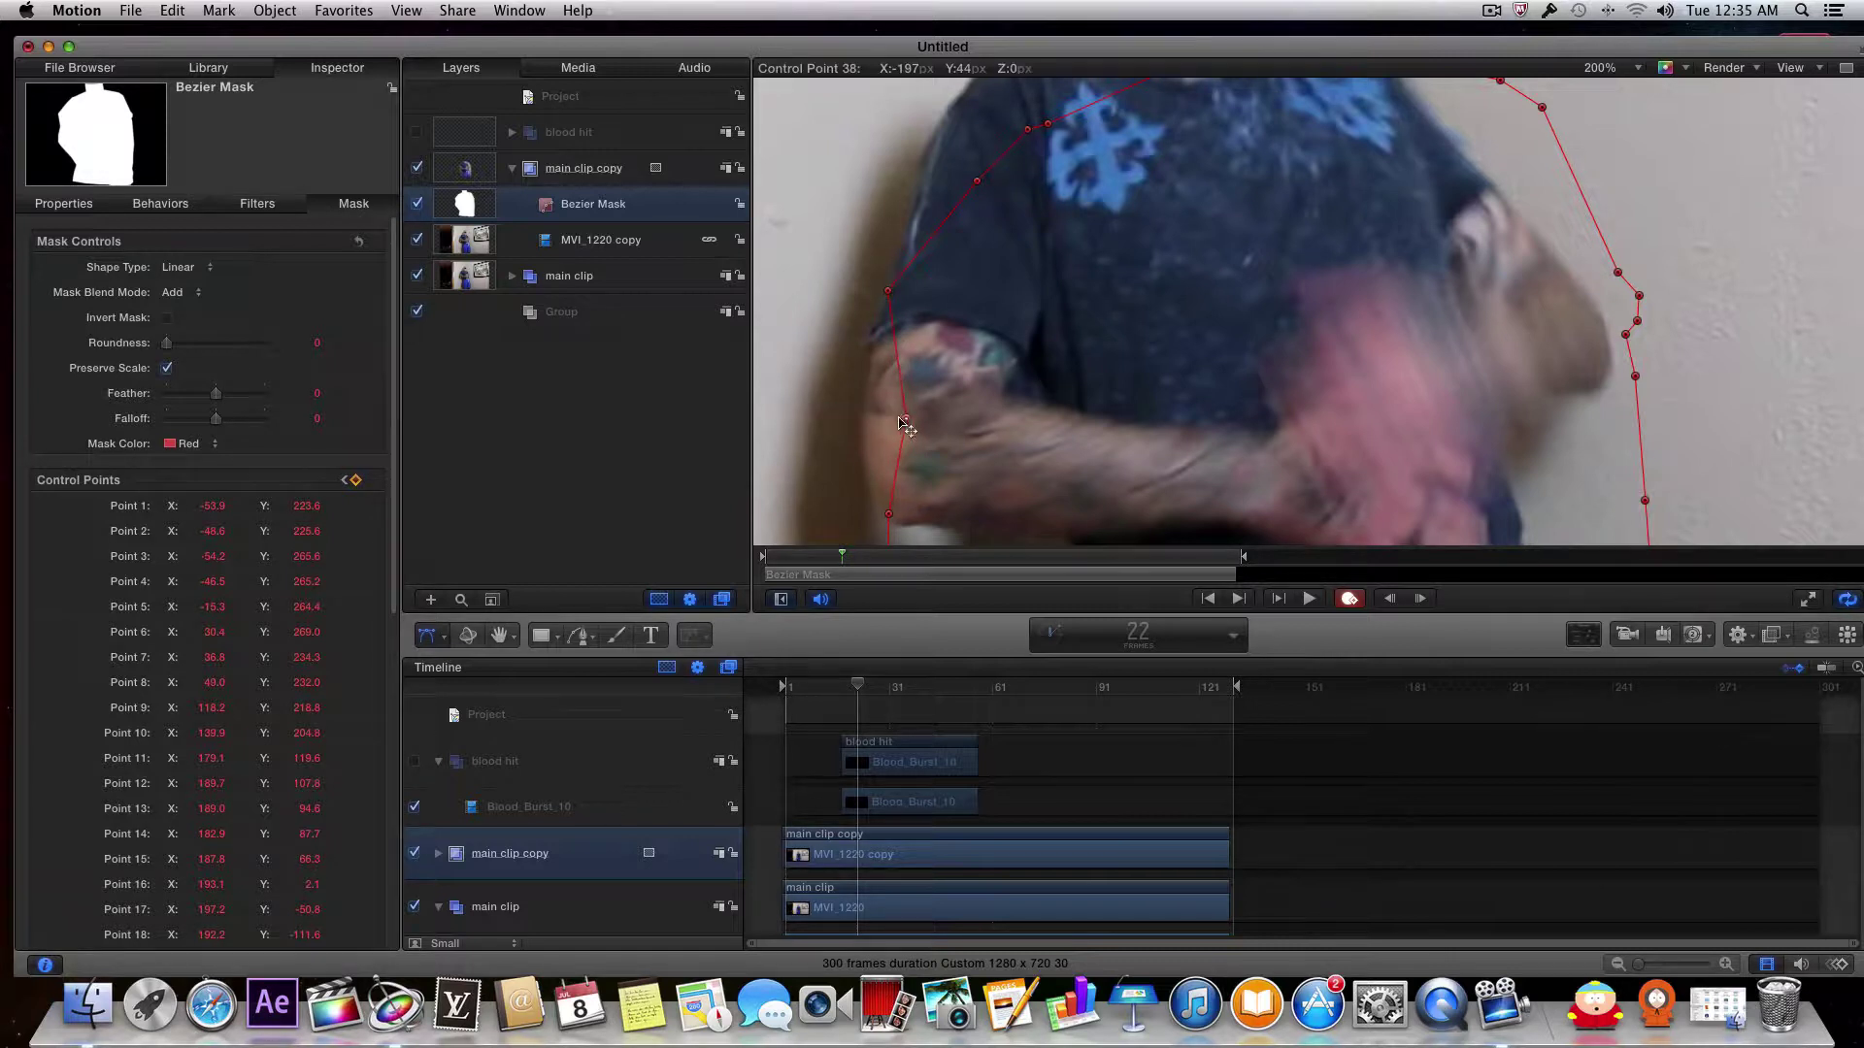
pyautogui.moveTo(909, 420); pyautogui.dragTo(860, 418)
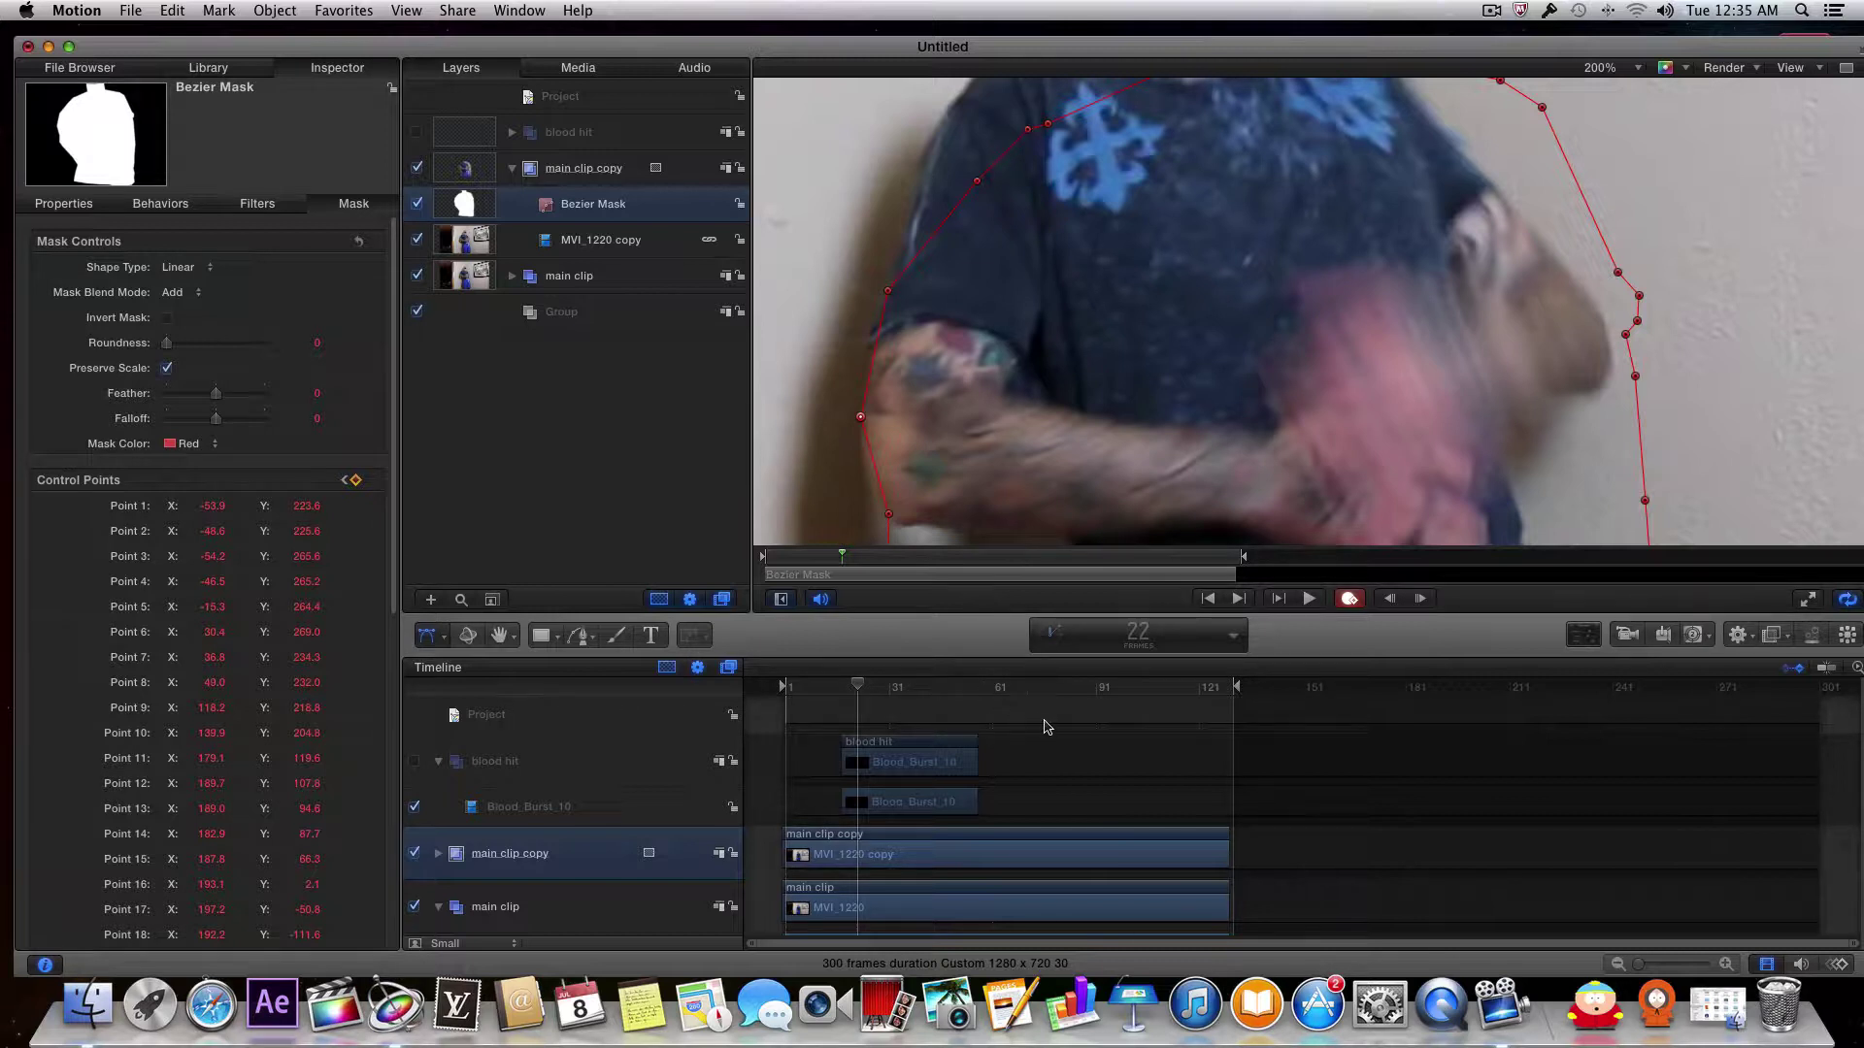
# Step: Move the mask's upper sleeve point out to the man's frame-left shoulder edge at frame 22
pyautogui.scroll(-2, 1024, 757)
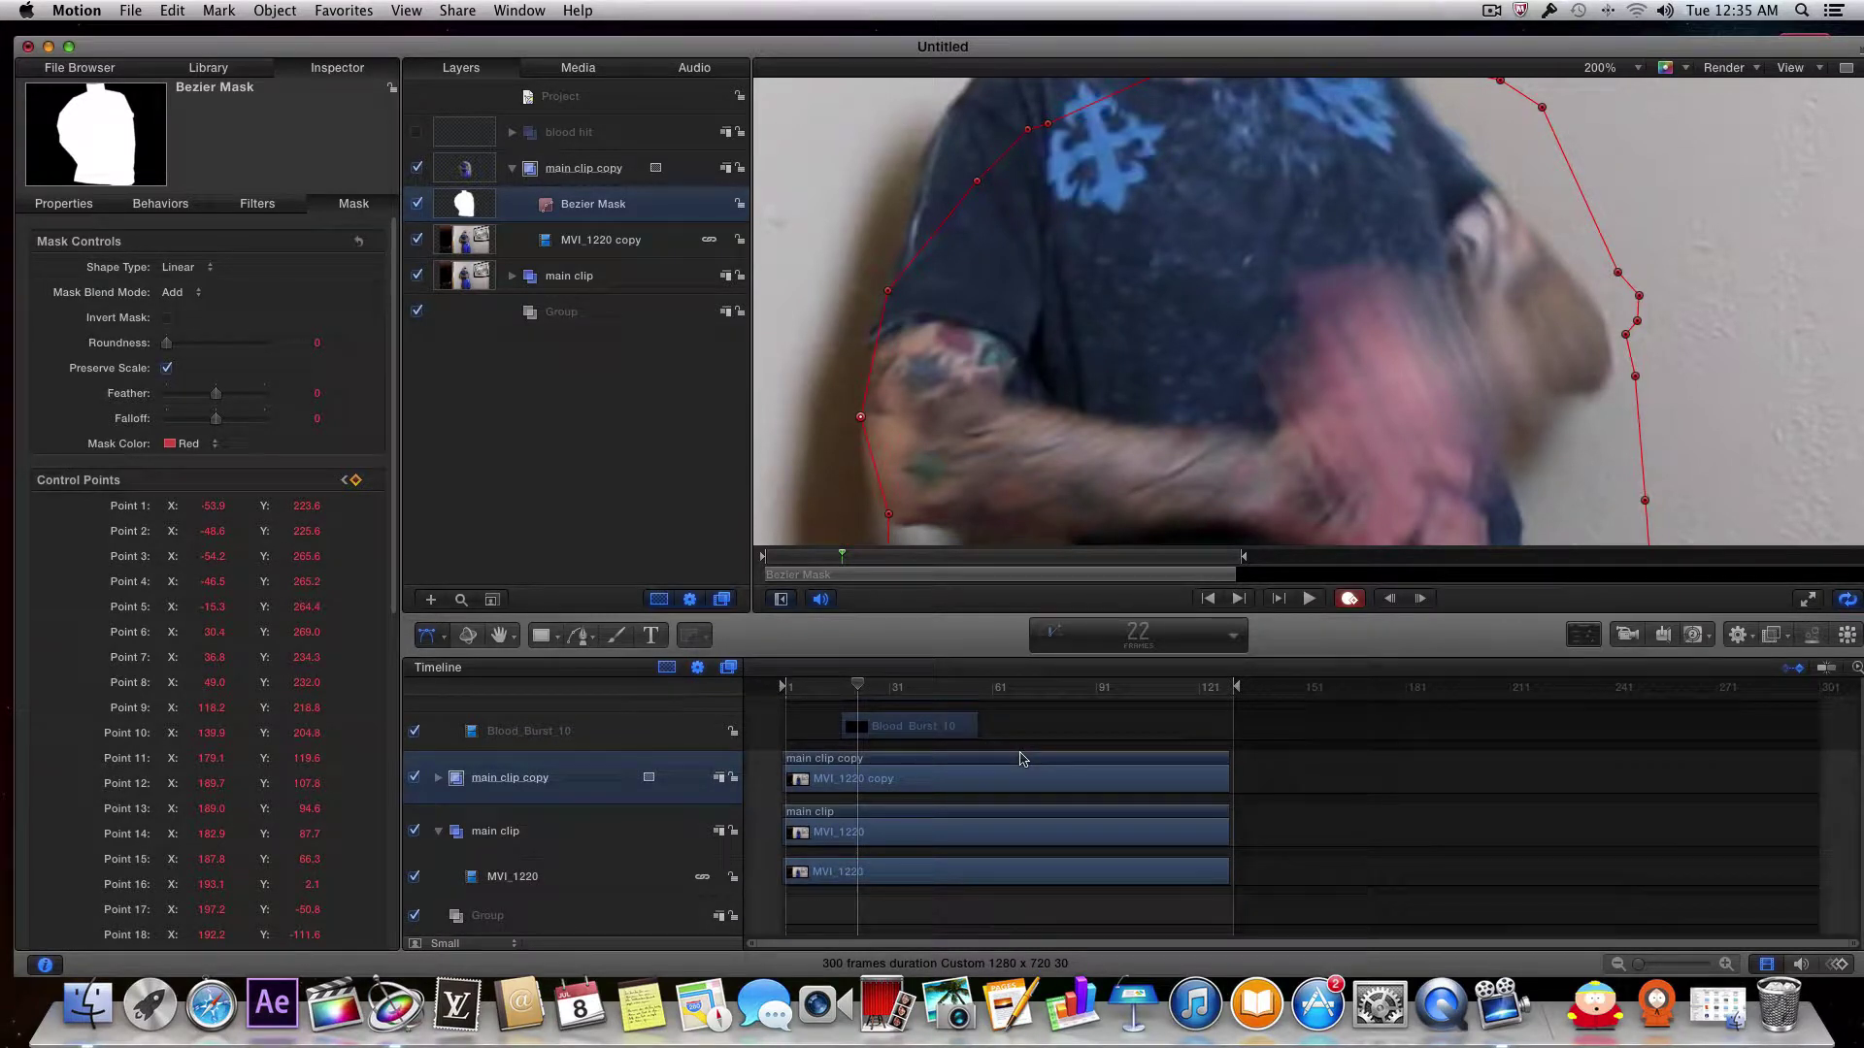
pyautogui.scroll(2, 1024, 759)
pyautogui.scroll(-3, 1020, 760)
pyautogui.scroll(3, 998, 704)
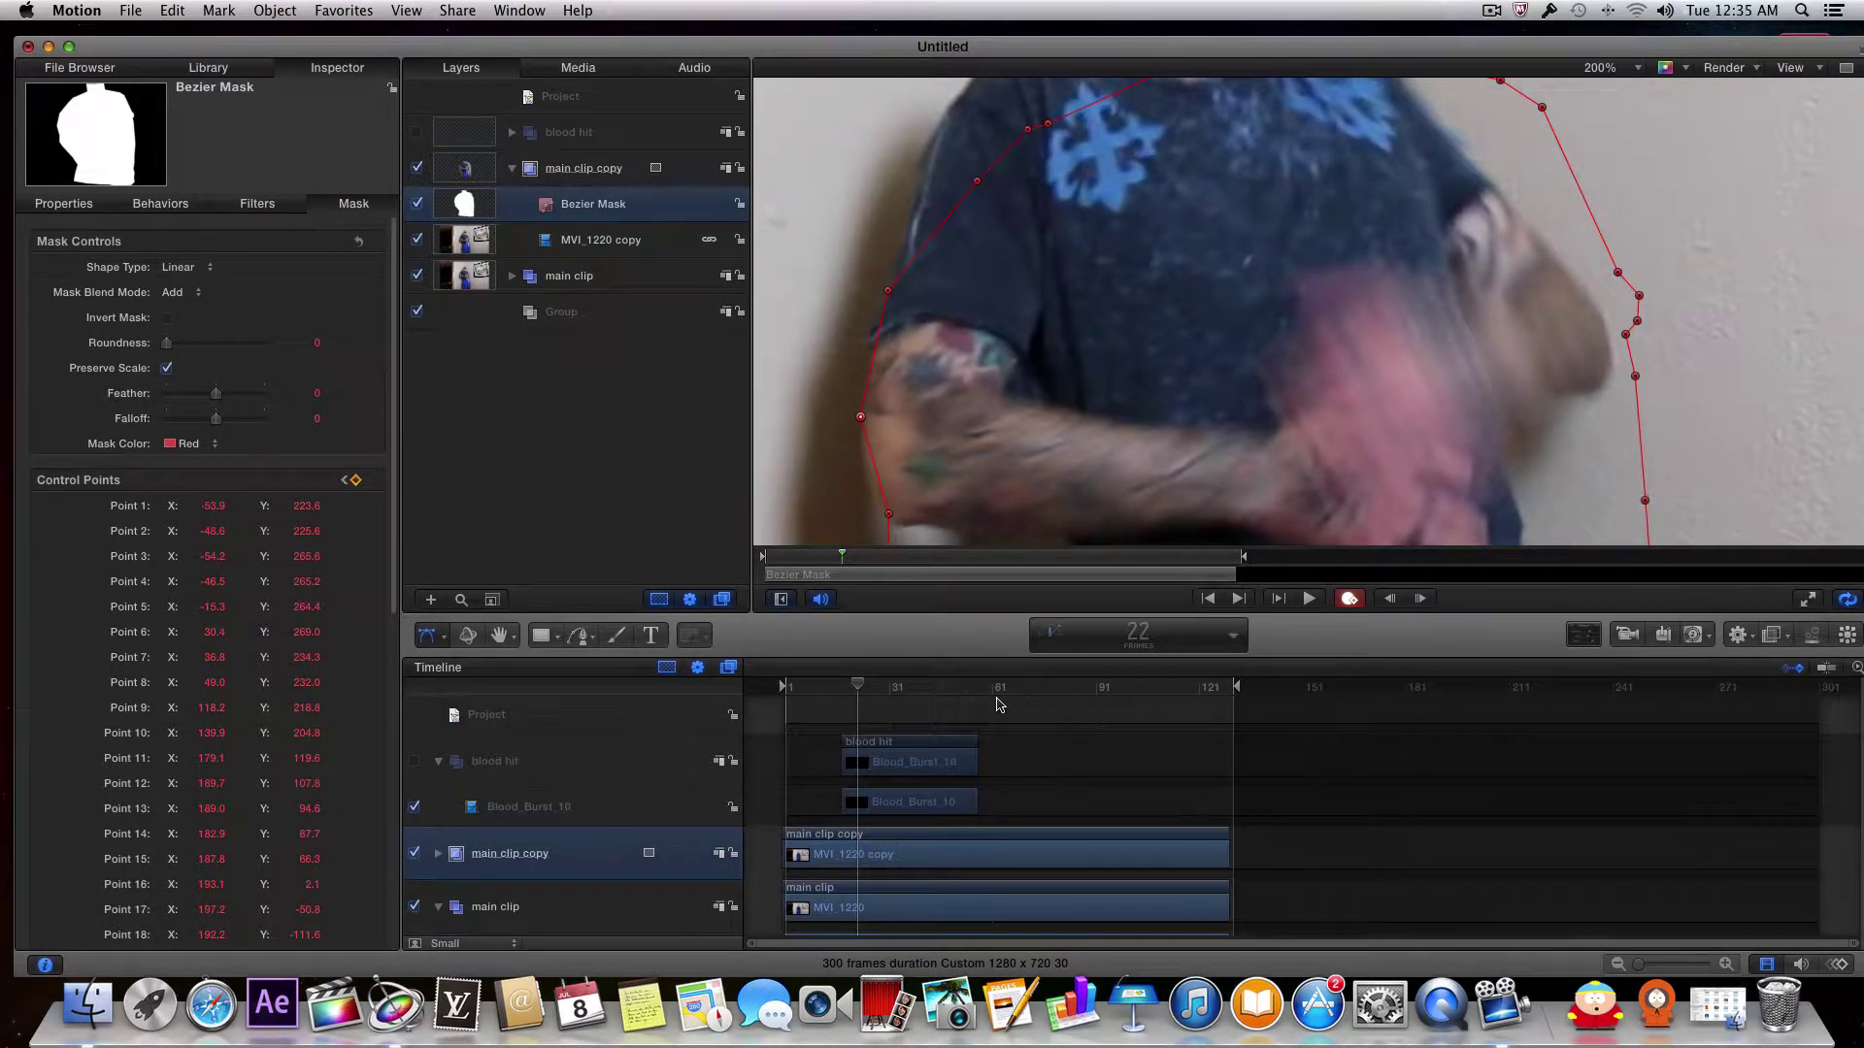
pyautogui.scroll(5, 955, 450)
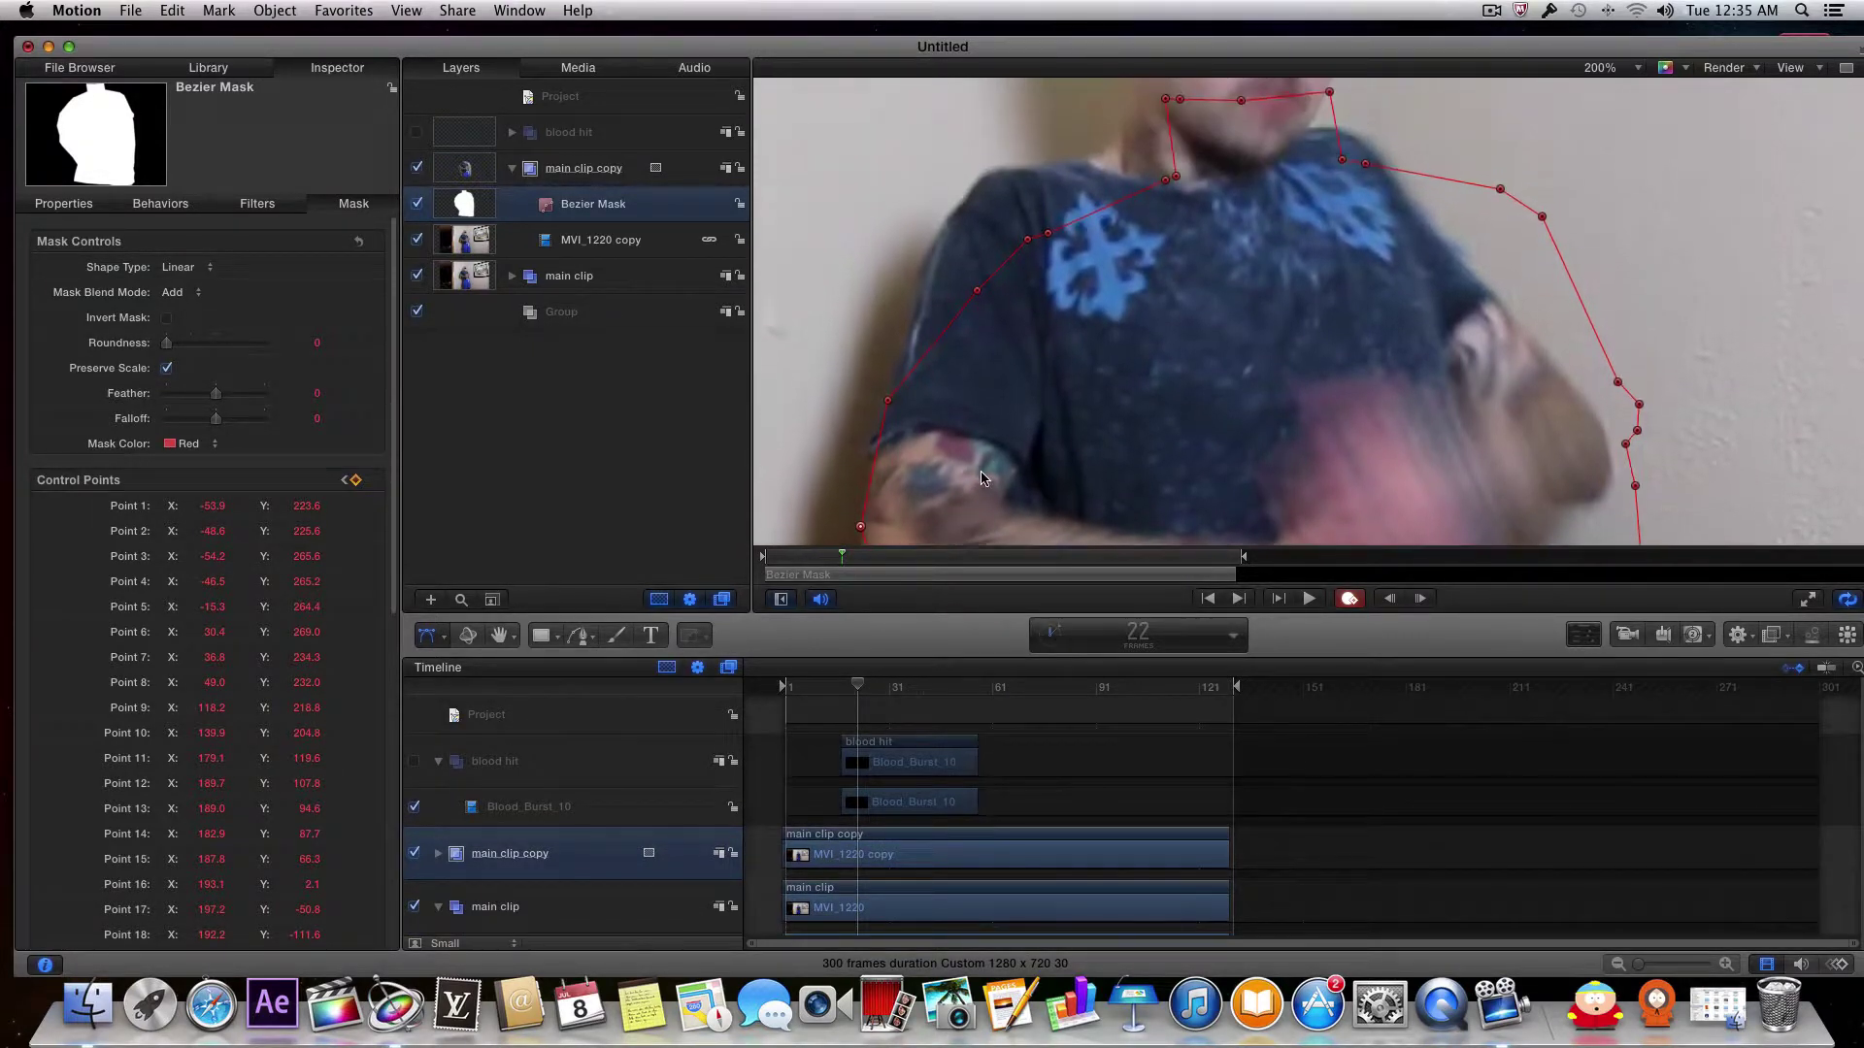
pyautogui.scroll(2, 1001, 461)
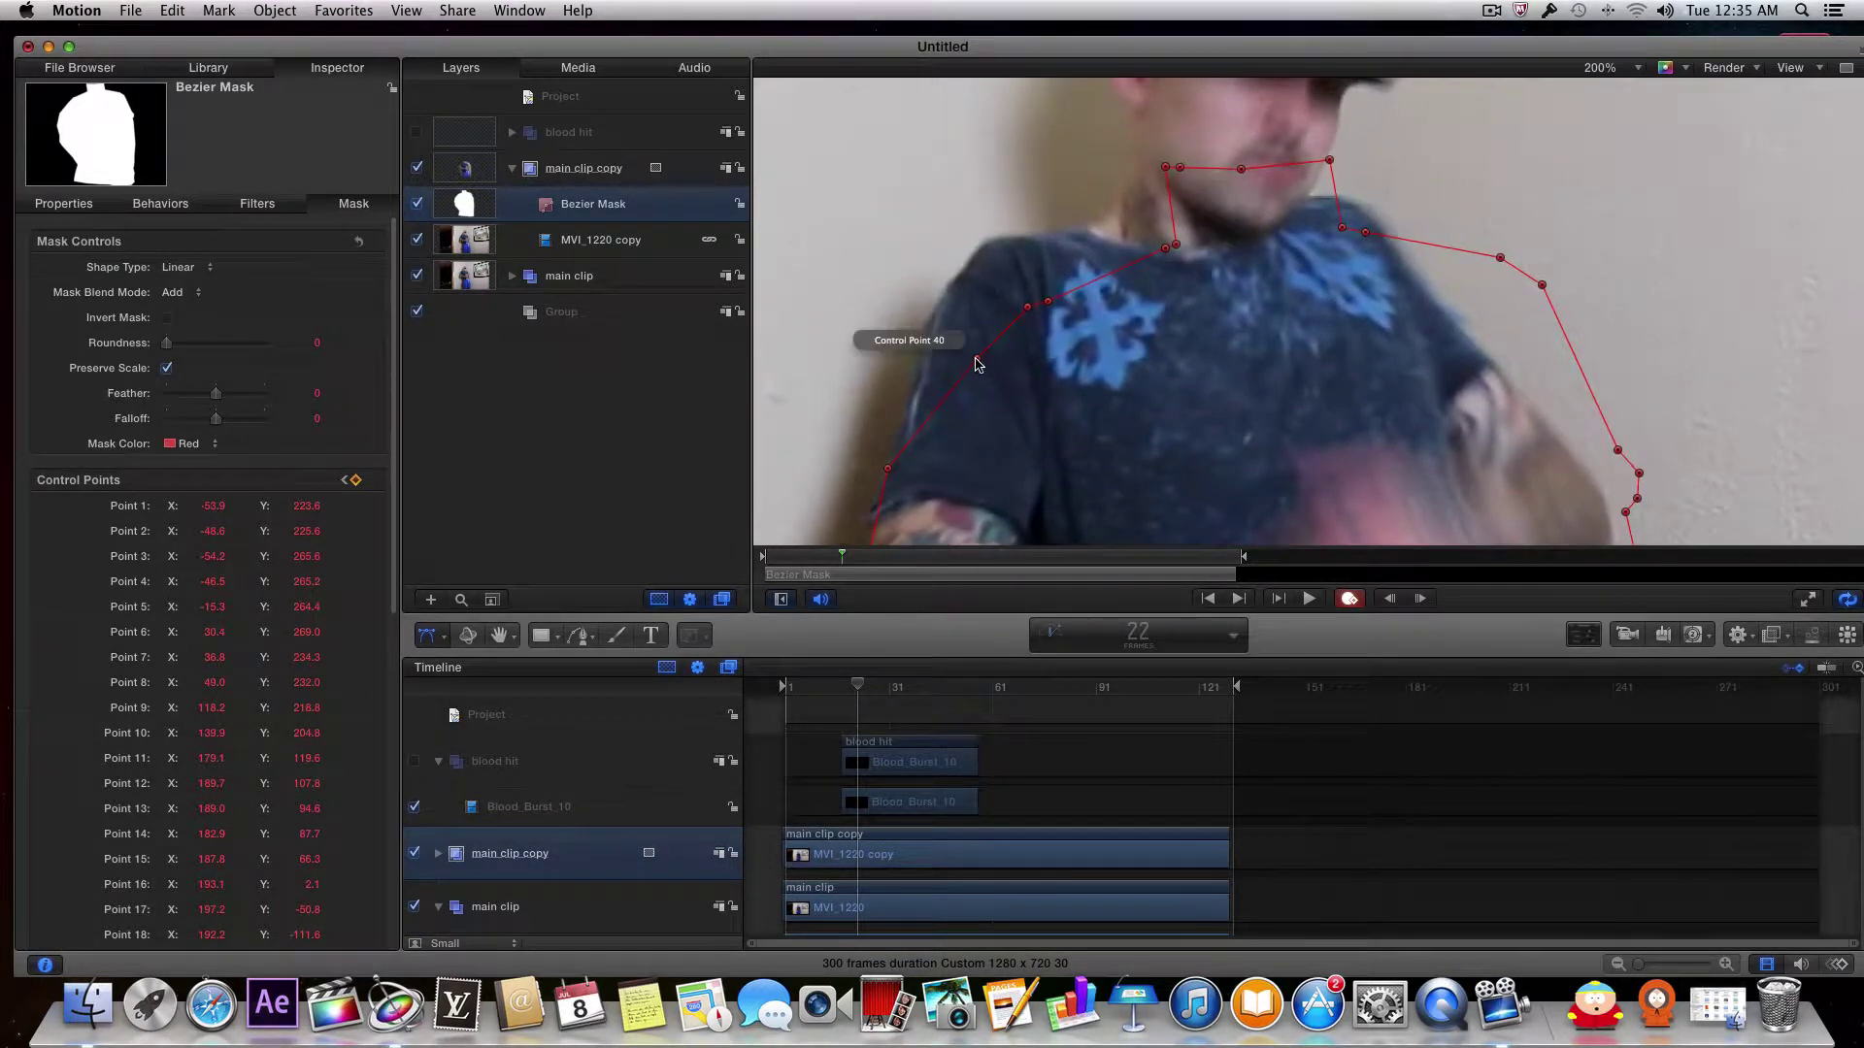
pyautogui.moveTo(976, 359); pyautogui.dragTo(925, 344)
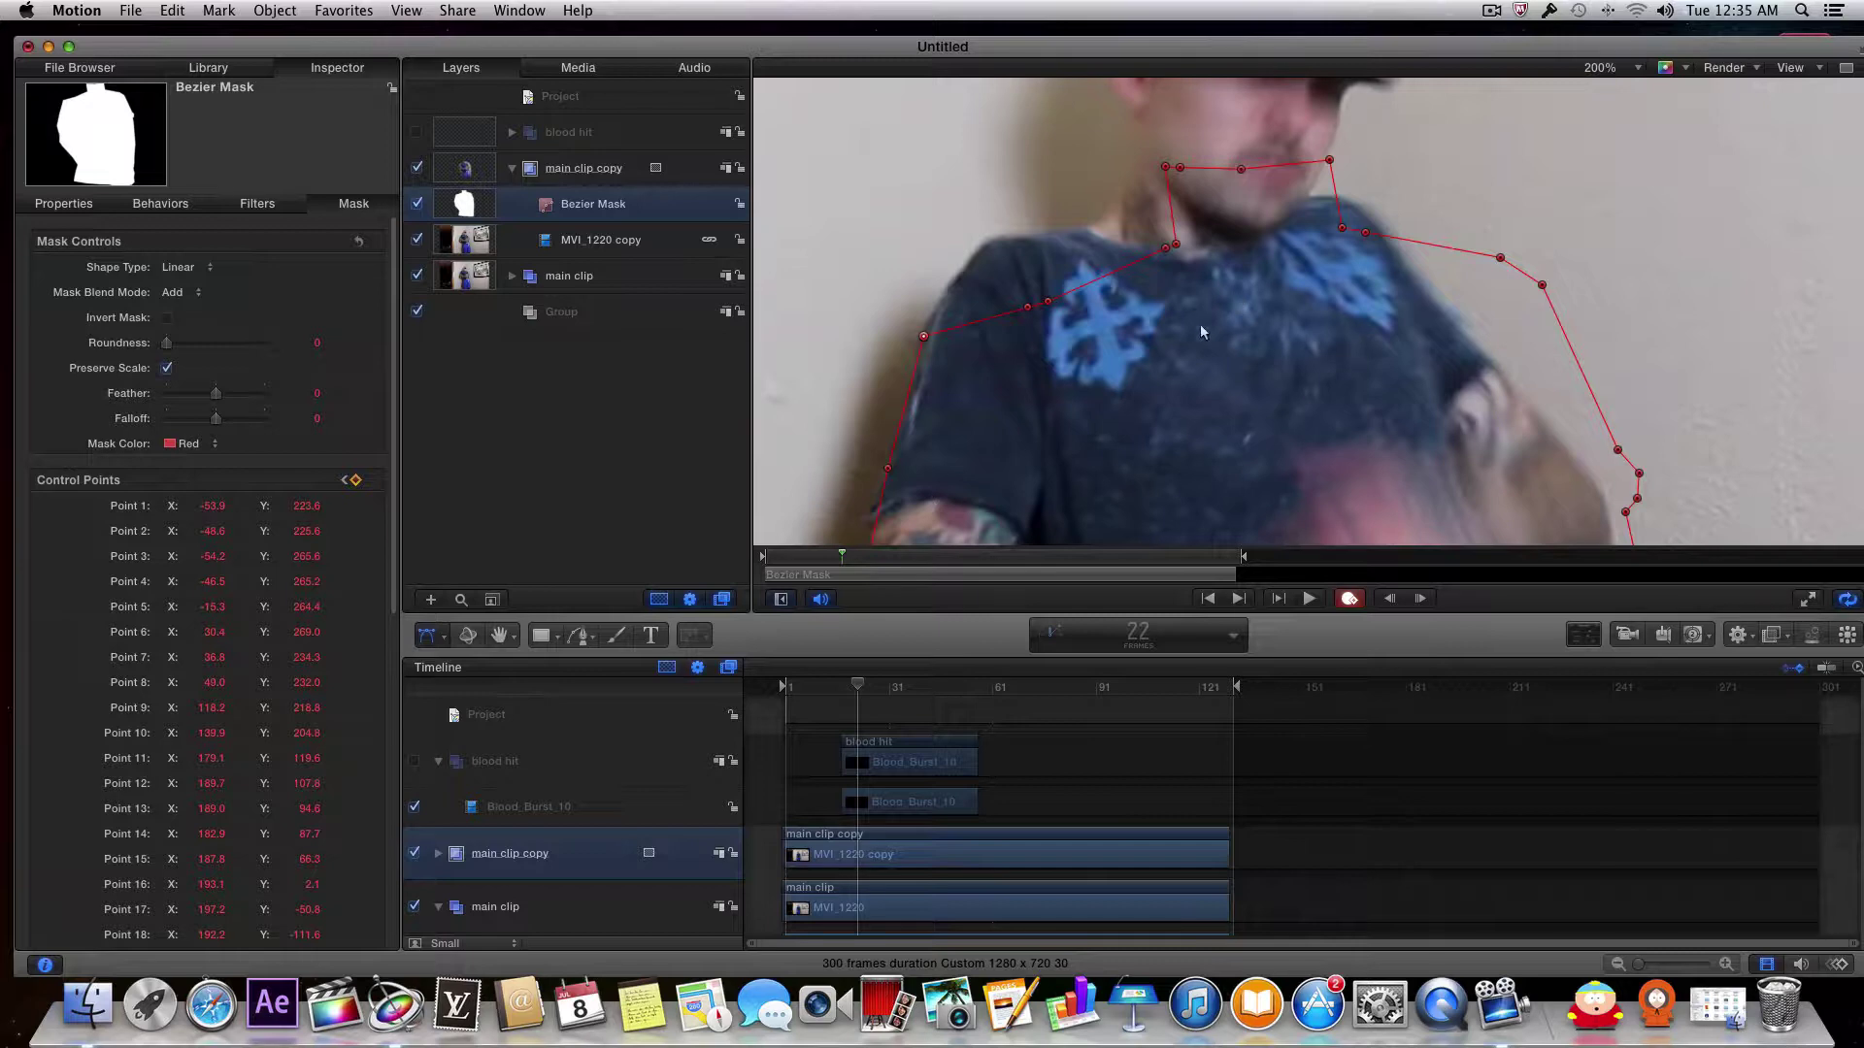
pyautogui.click(1490, 11)
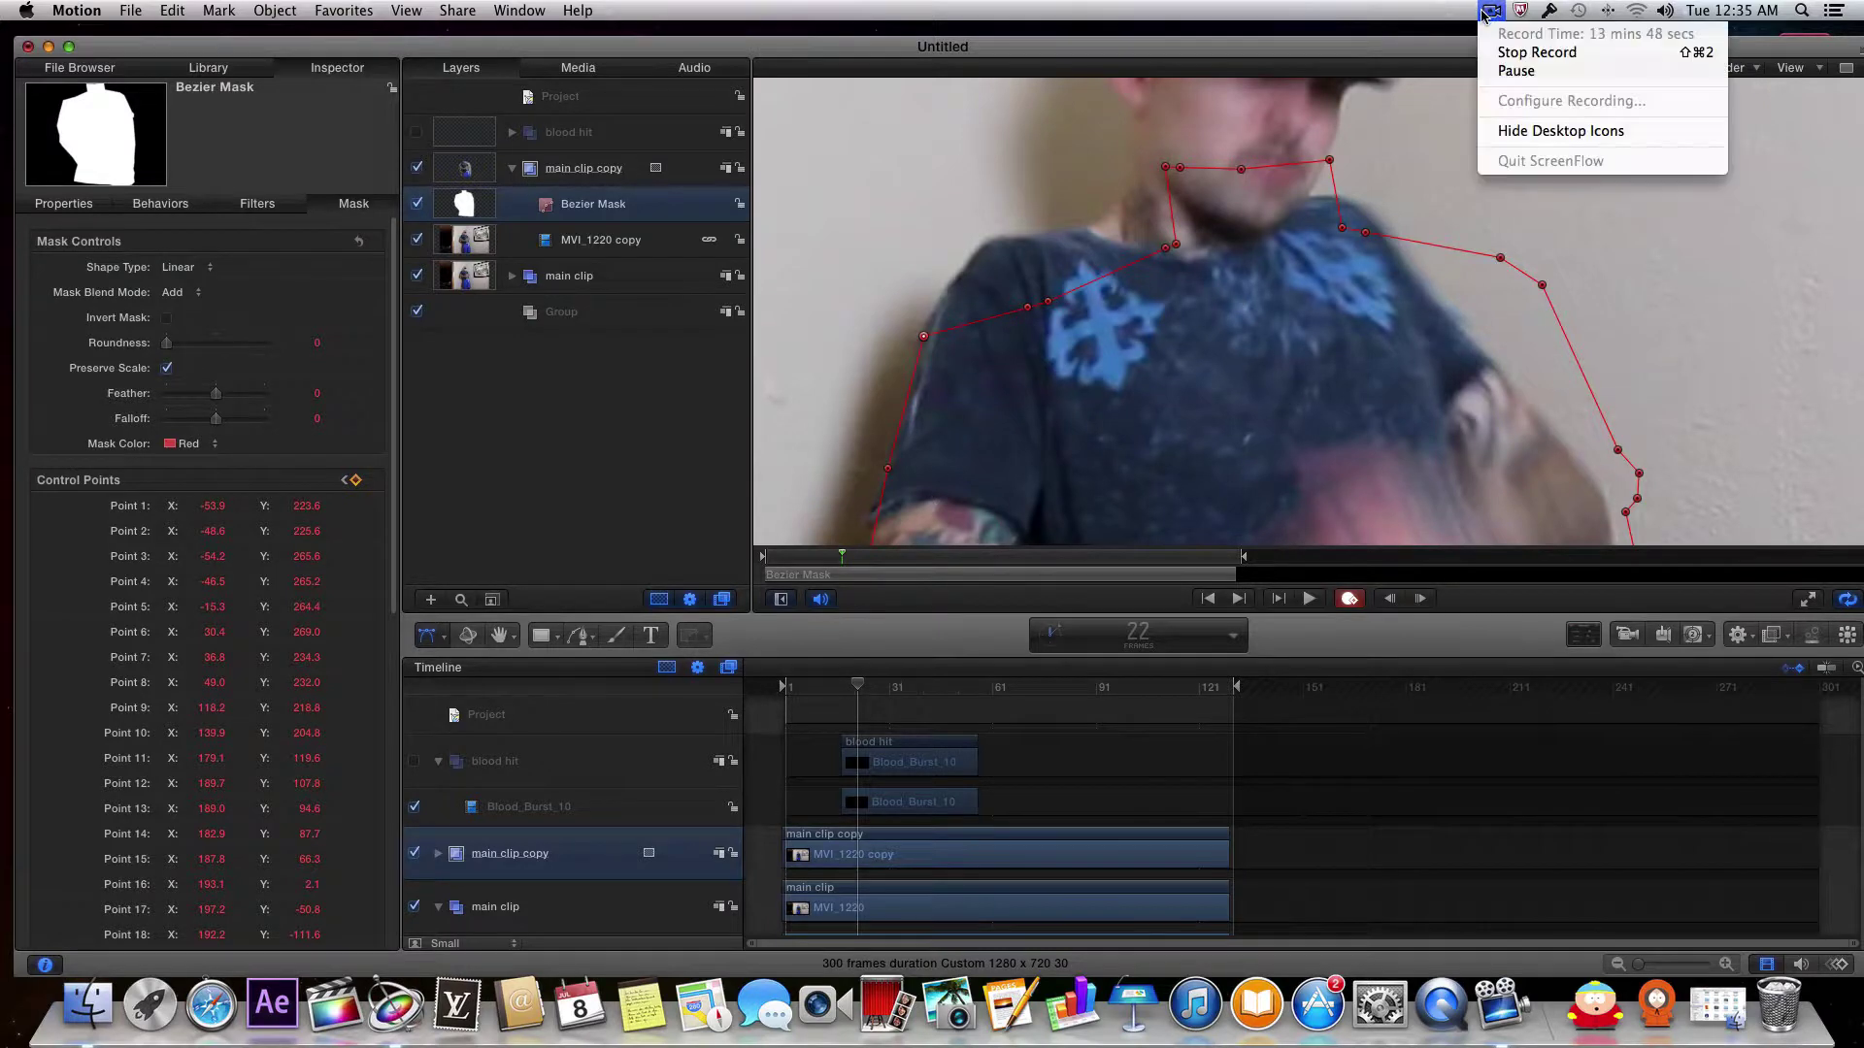
pyautogui.click(1505, 71)
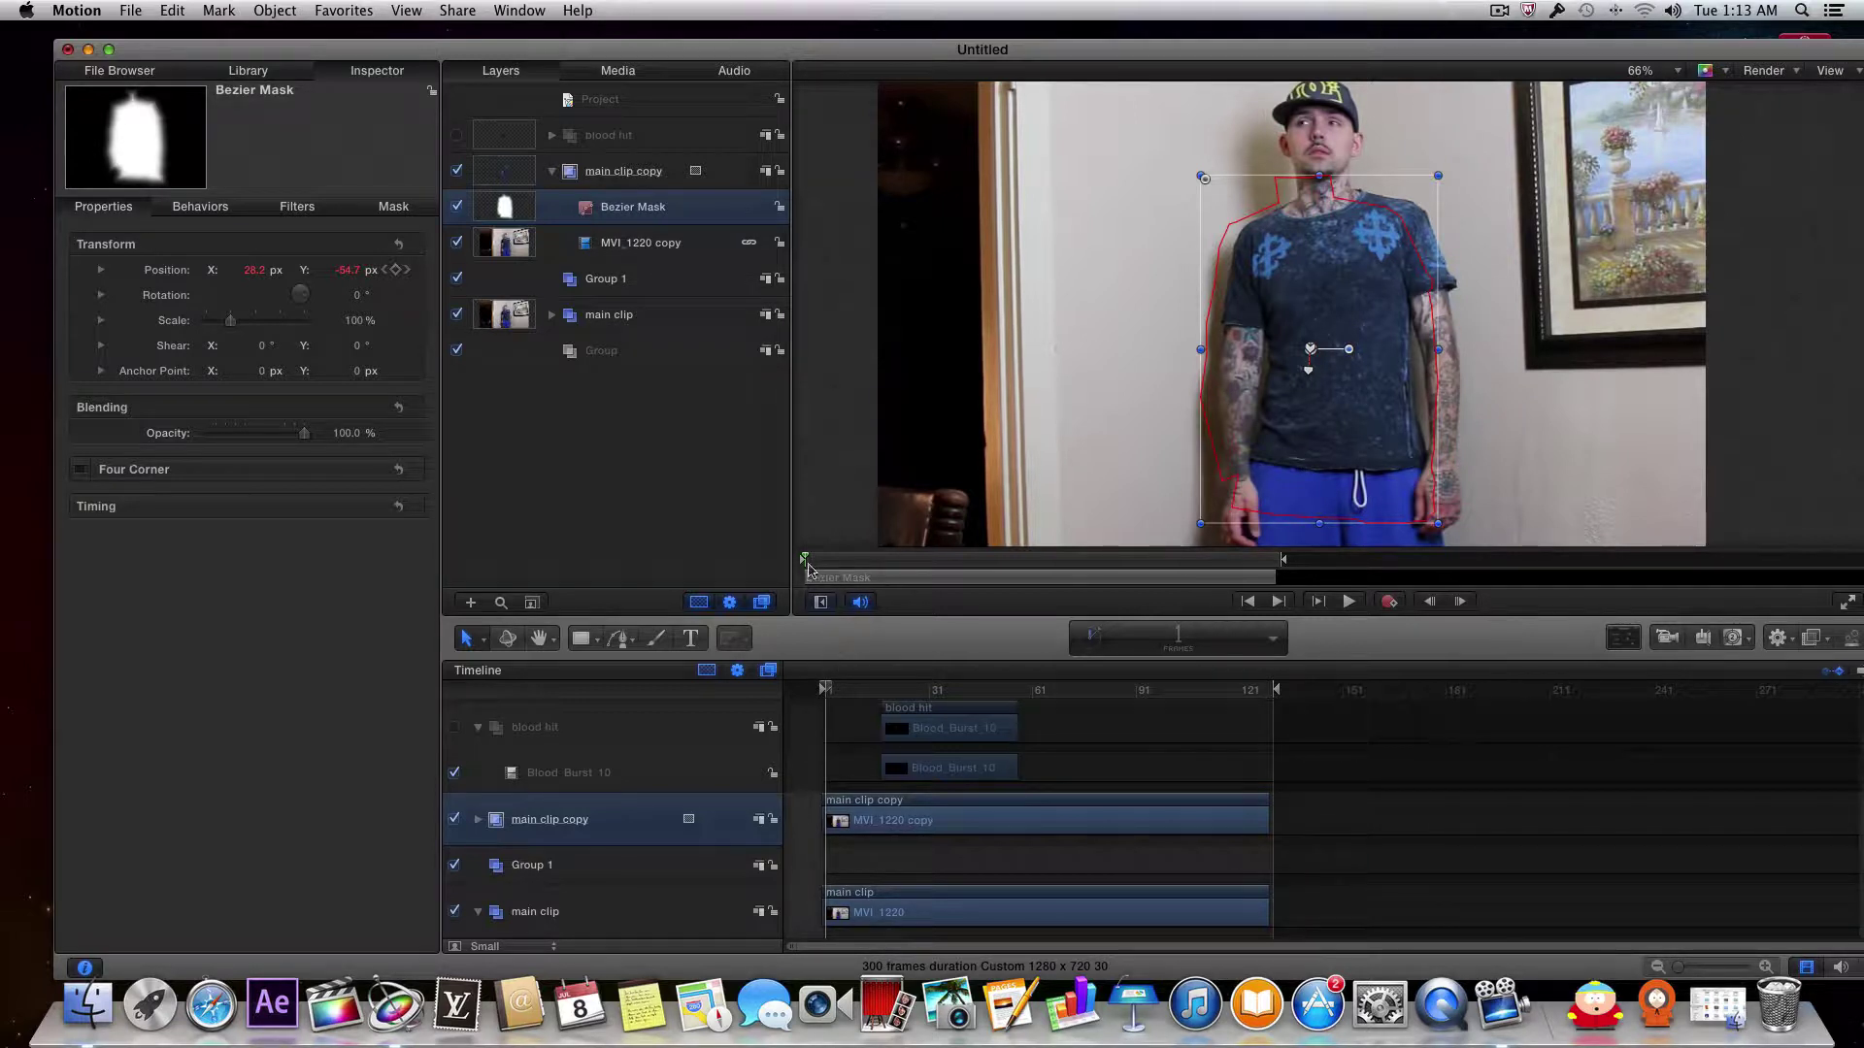
# Step: Add Blood_Splat_01.mov from the 02. Blood folder in Finder to Group 1 in Motion, with the playhead at frame 86
pyautogui.moveTo(830, 690); pyautogui.dragTo(1117, 708)
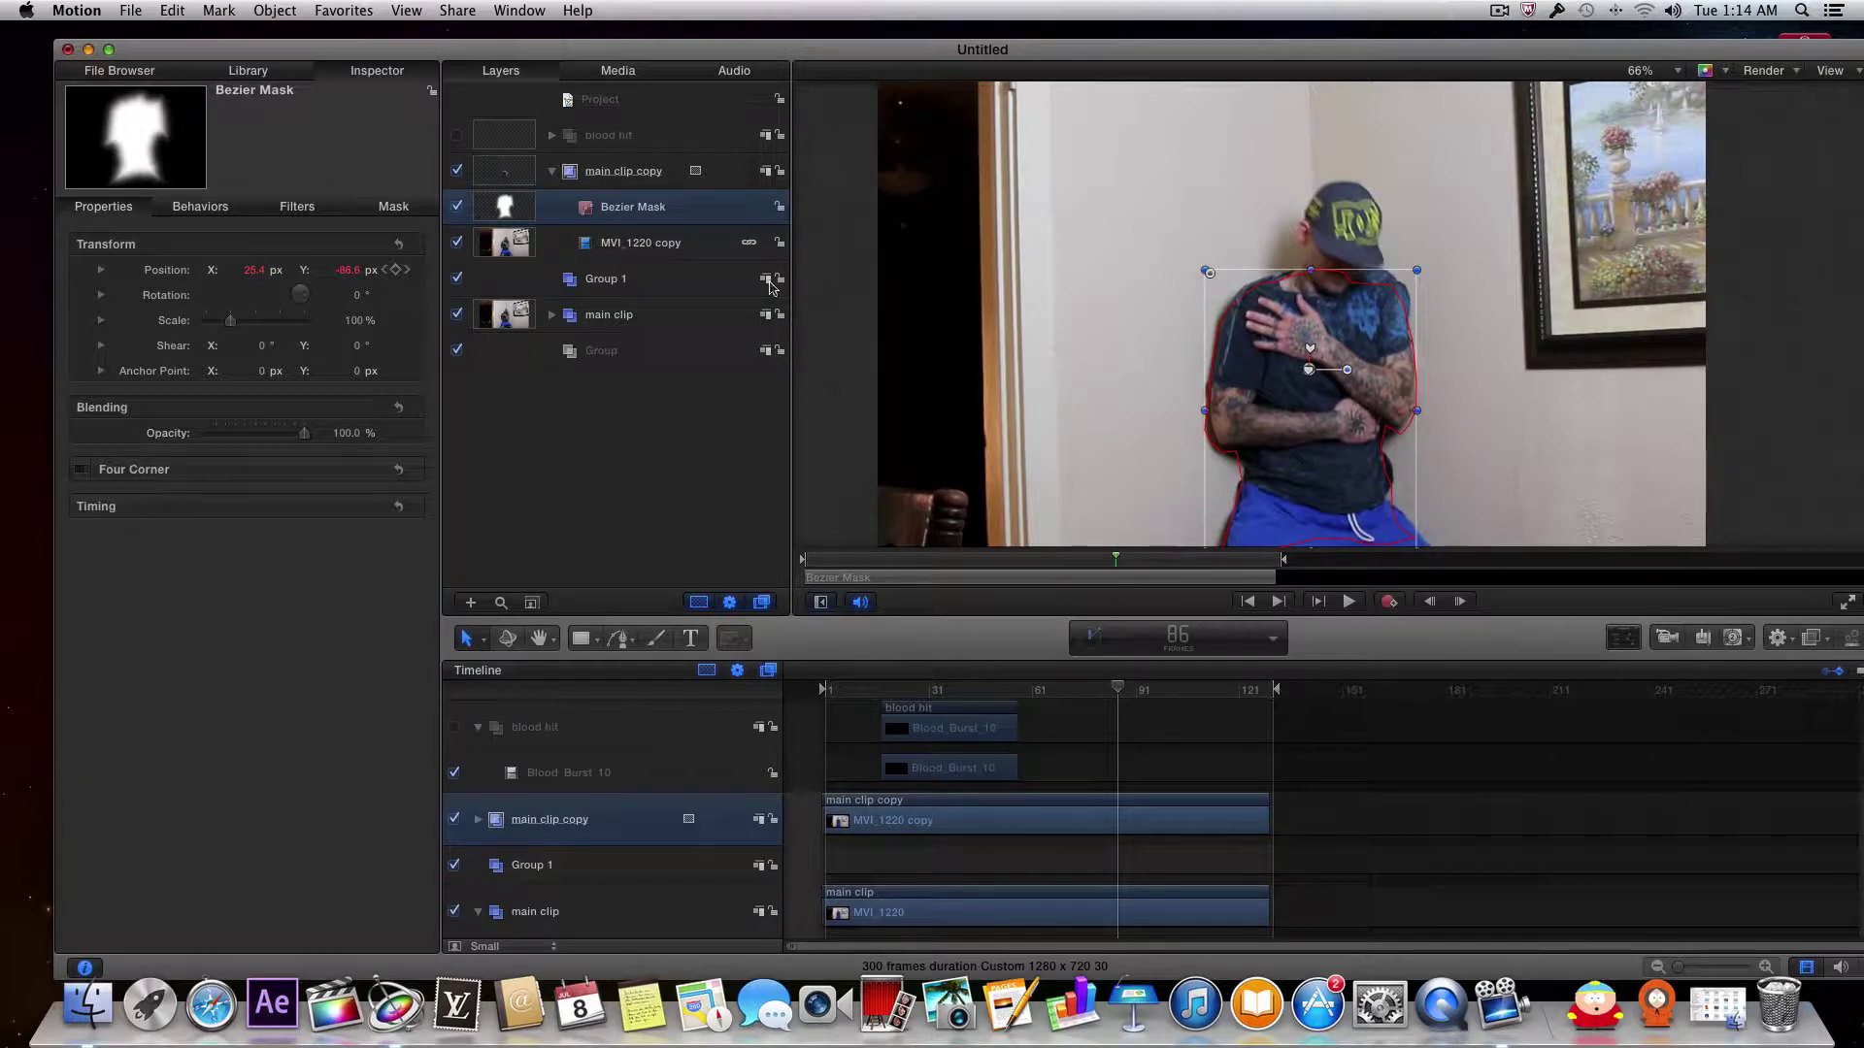
pyautogui.moveTo(988, 56); pyautogui.dragTo(1142, 654)
pyautogui.moveTo(915, 310); pyautogui.dragTo(885, 100)
pyautogui.scroll(-2, 1068, 369)
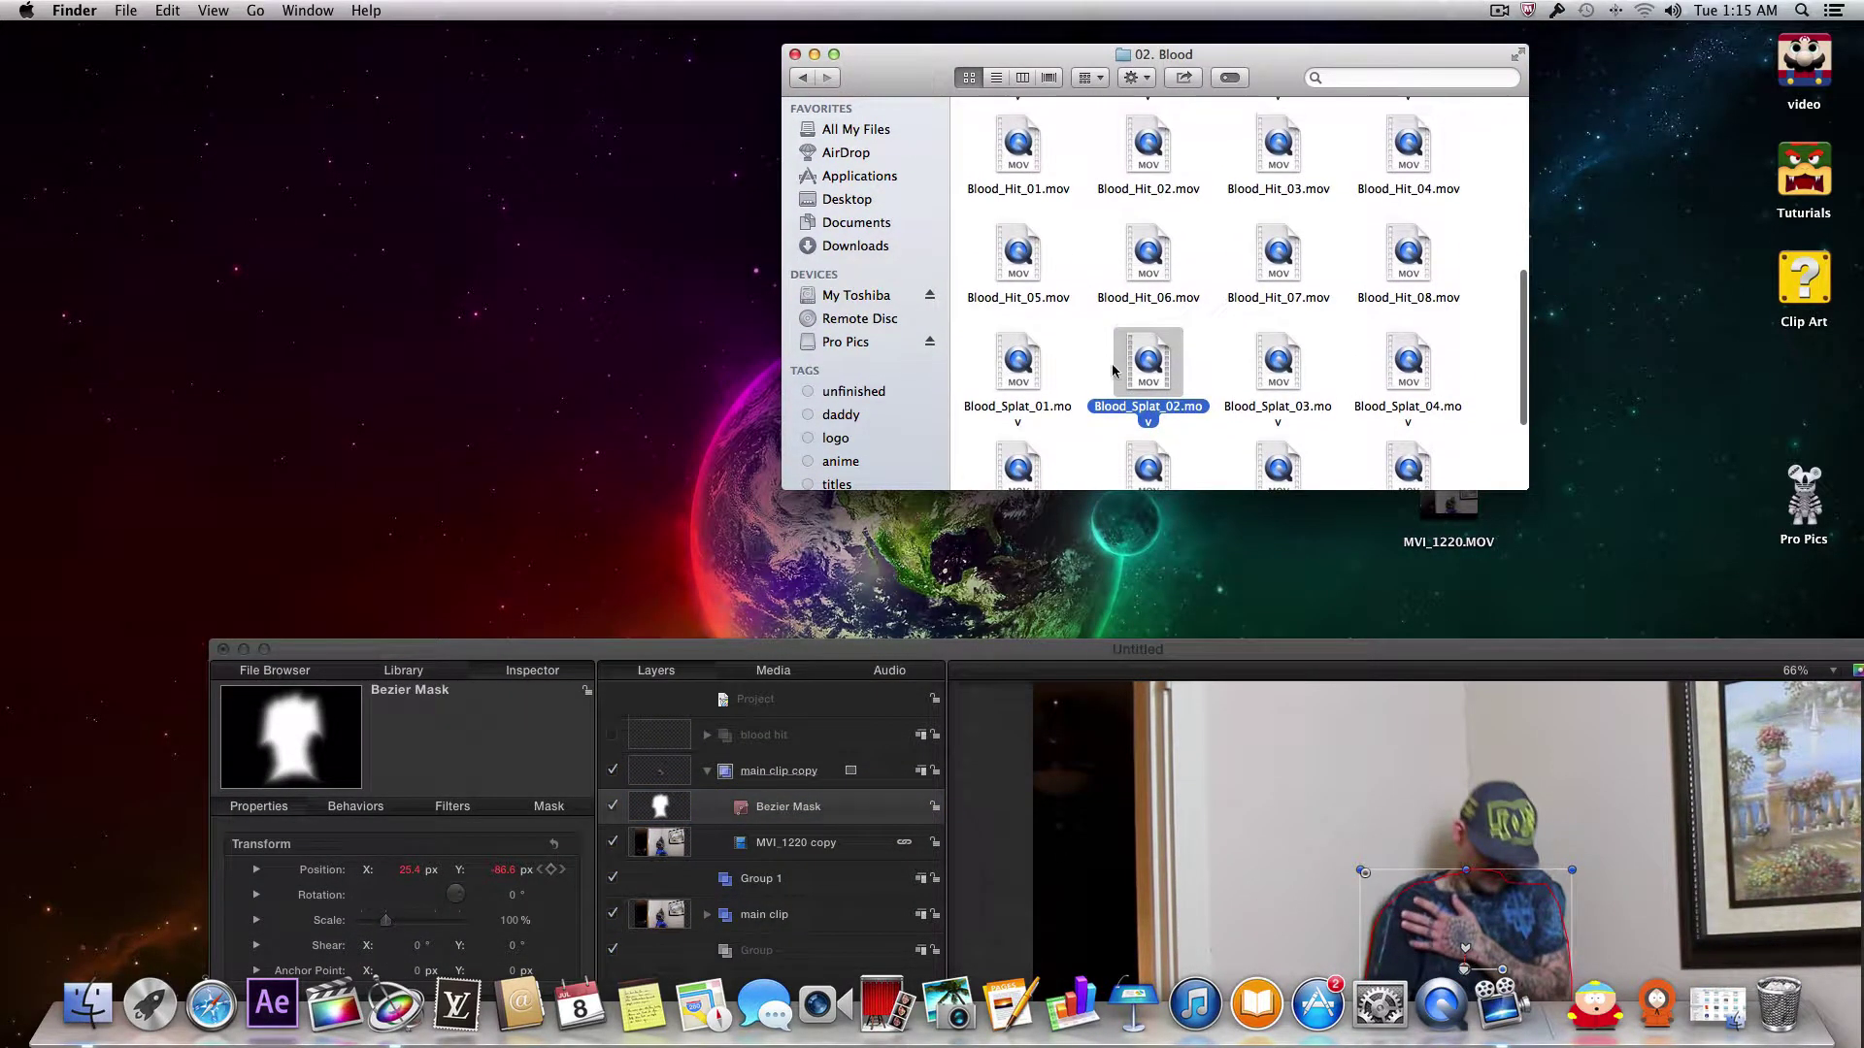
pyautogui.moveTo(1204, 656); pyautogui.dragTo(1185, 362)
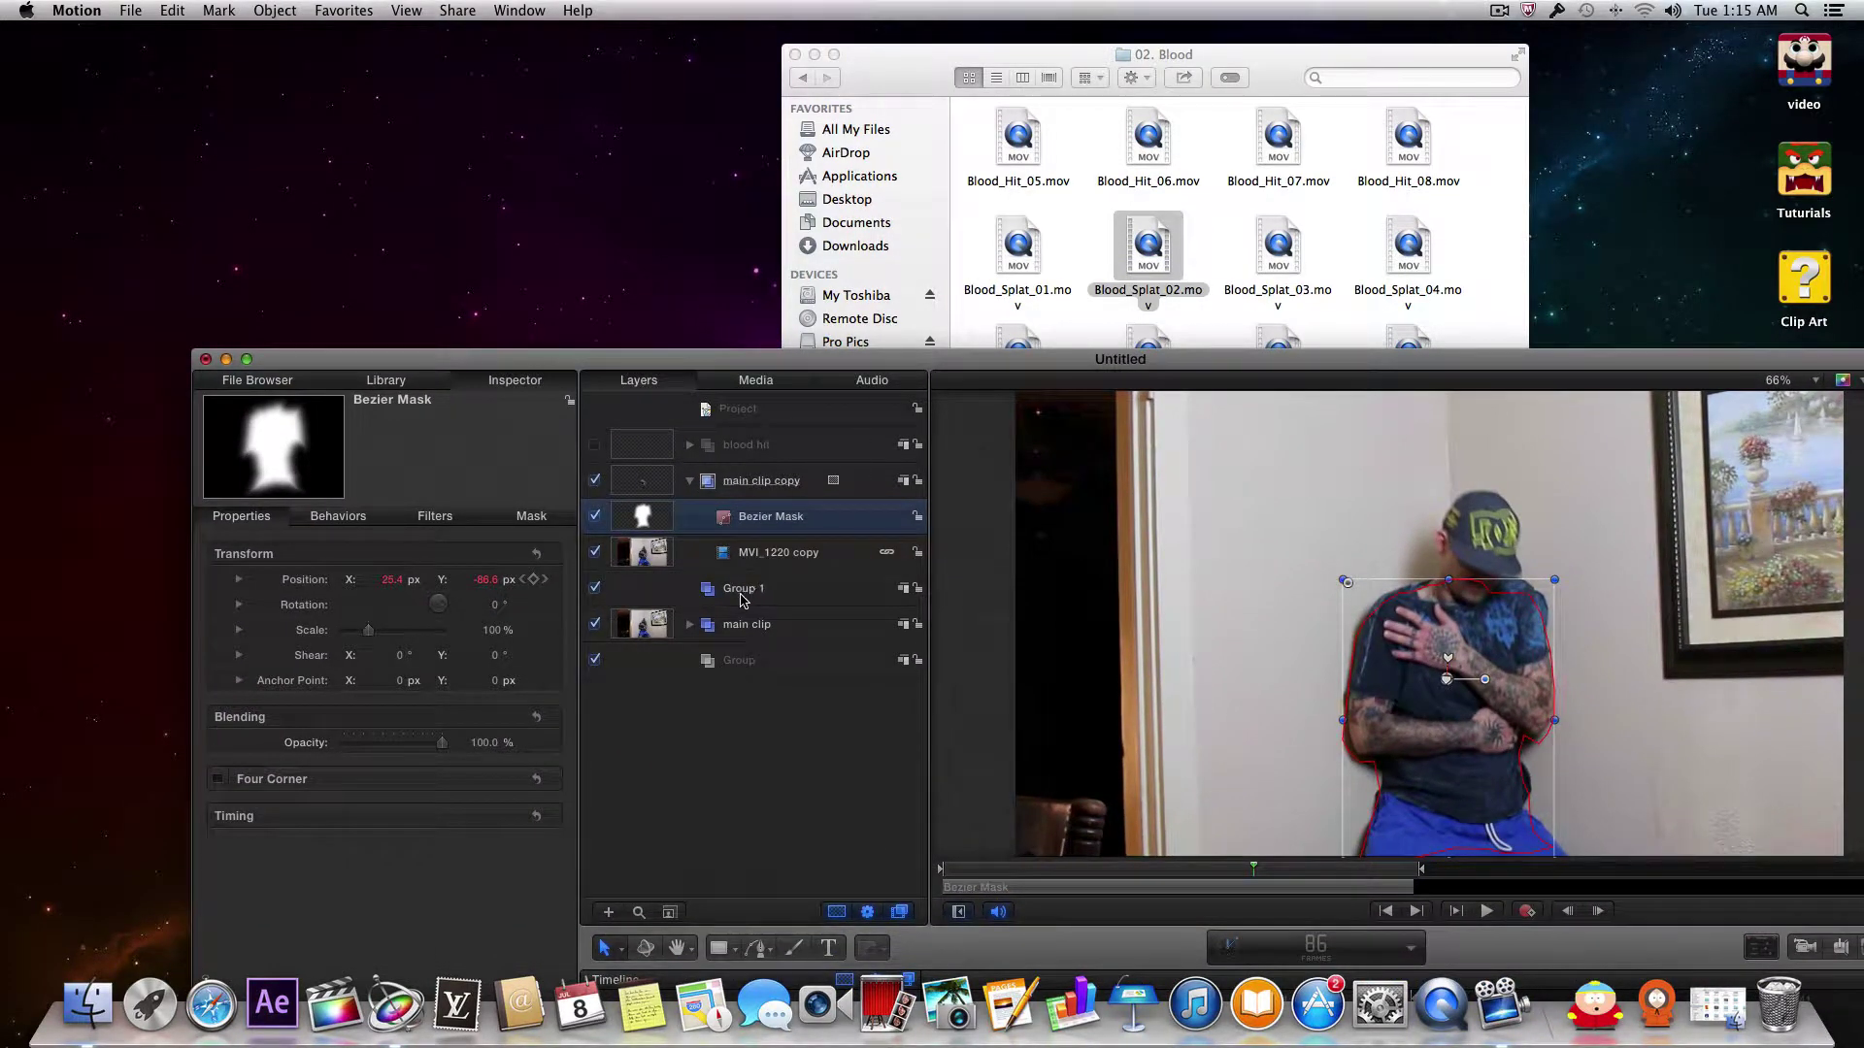
pyautogui.click(692, 483)
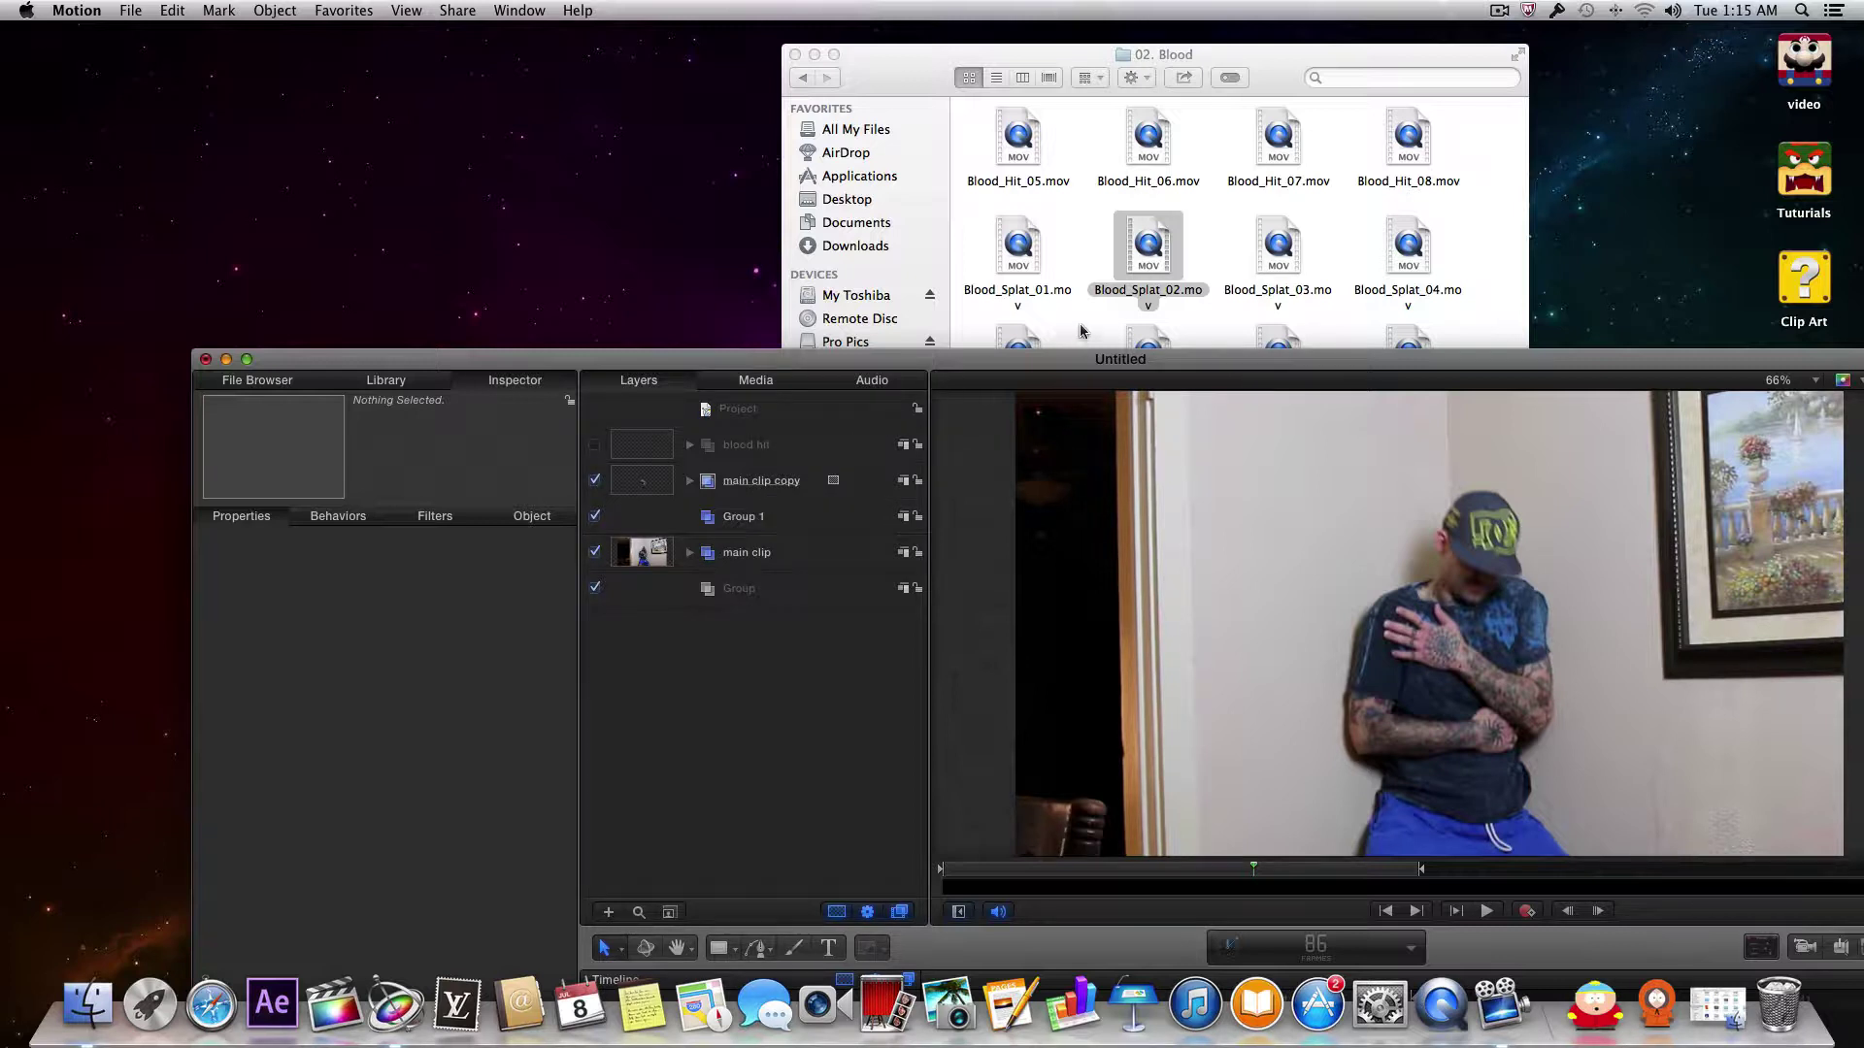
pyautogui.click(1033, 250)
pyautogui.moveTo(1033, 247); pyautogui.dragTo(773, 516)
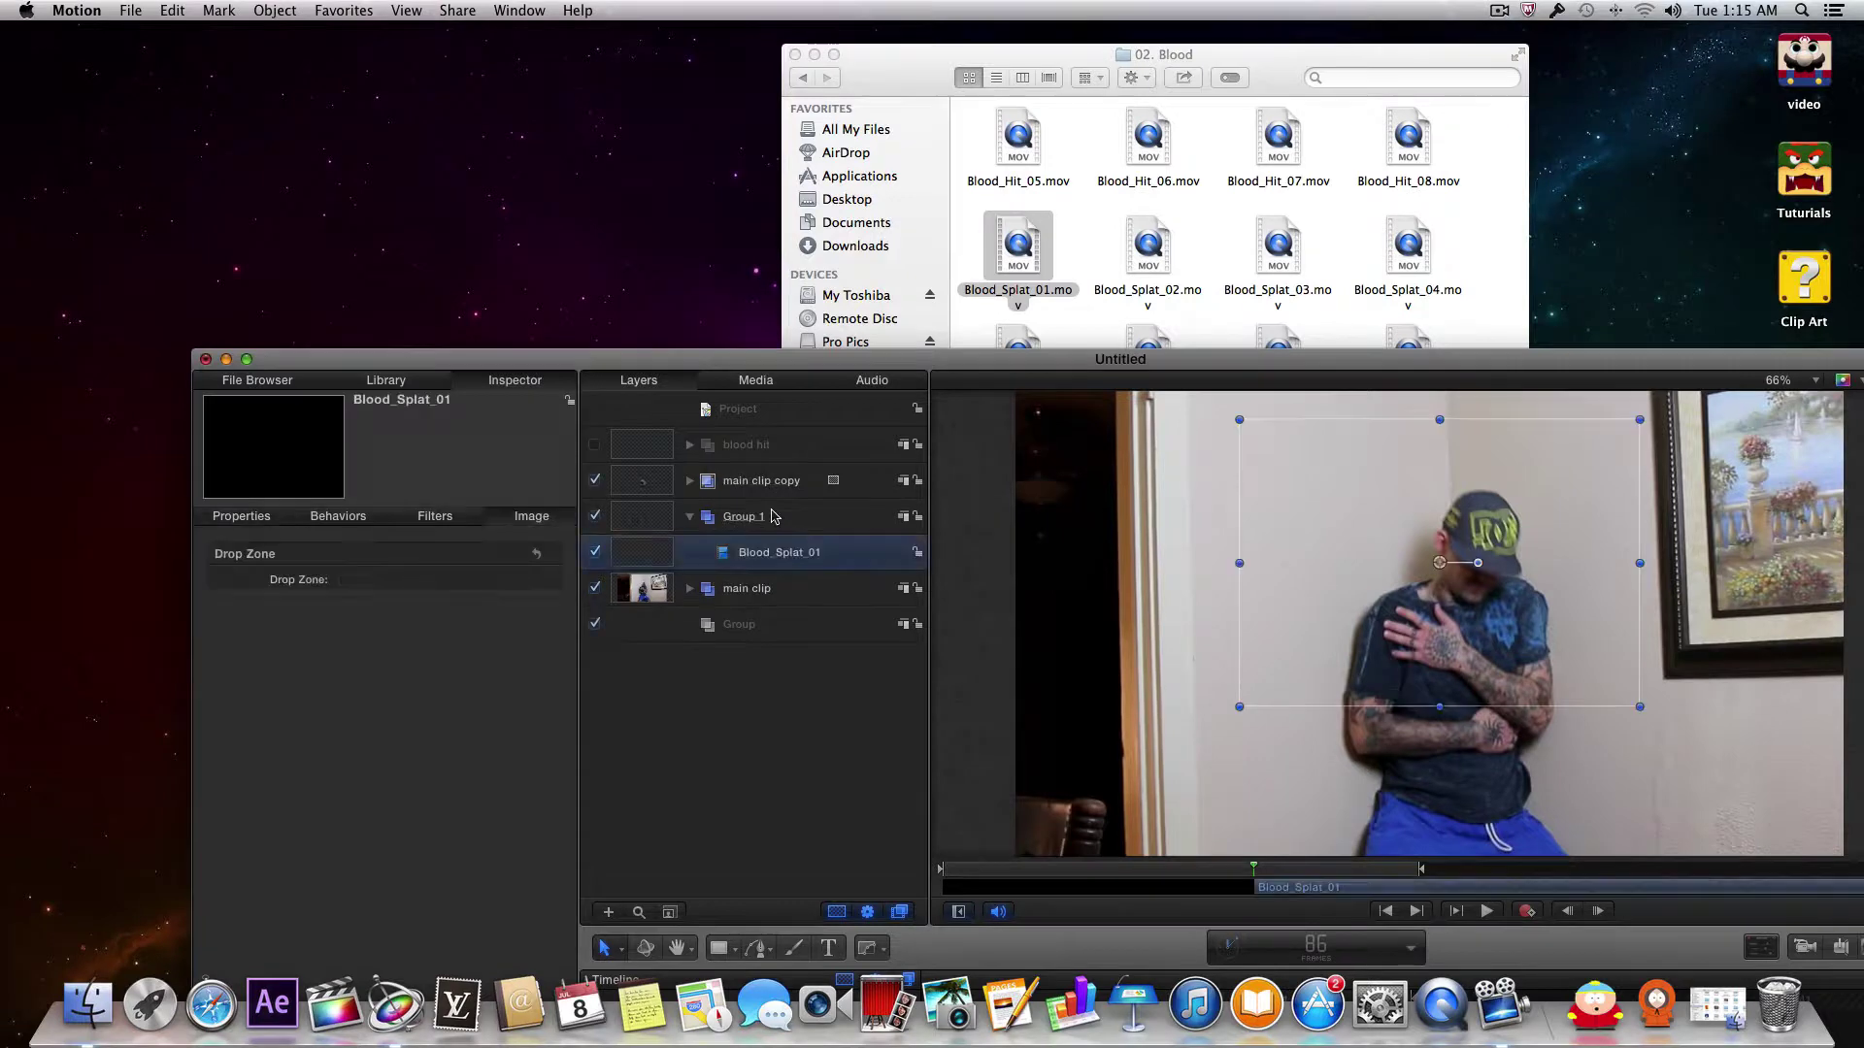
pyautogui.doubleClick(1045, 368)
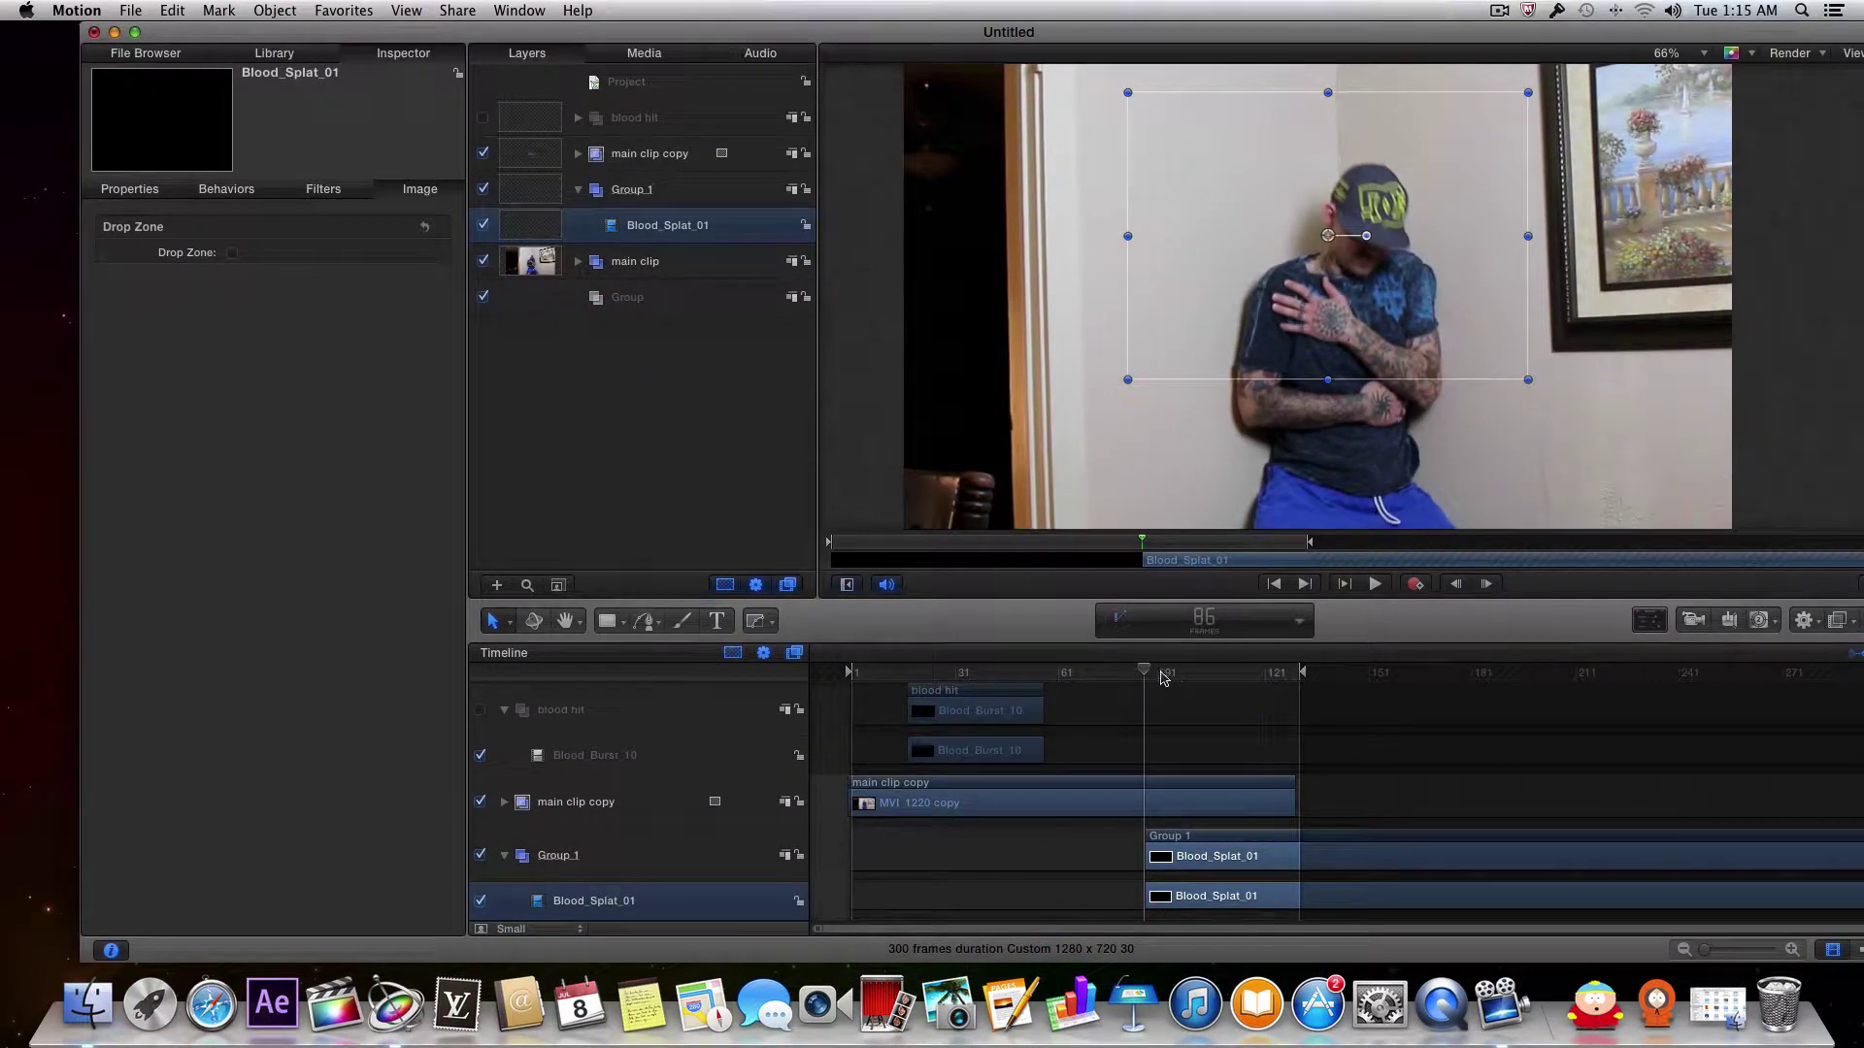
# Step: Preview the splat at frame 111 and shift the Blood_Splat_01 clip to start at frame 17
pyautogui.moveTo(1149, 676); pyautogui.dragTo(1227, 701)
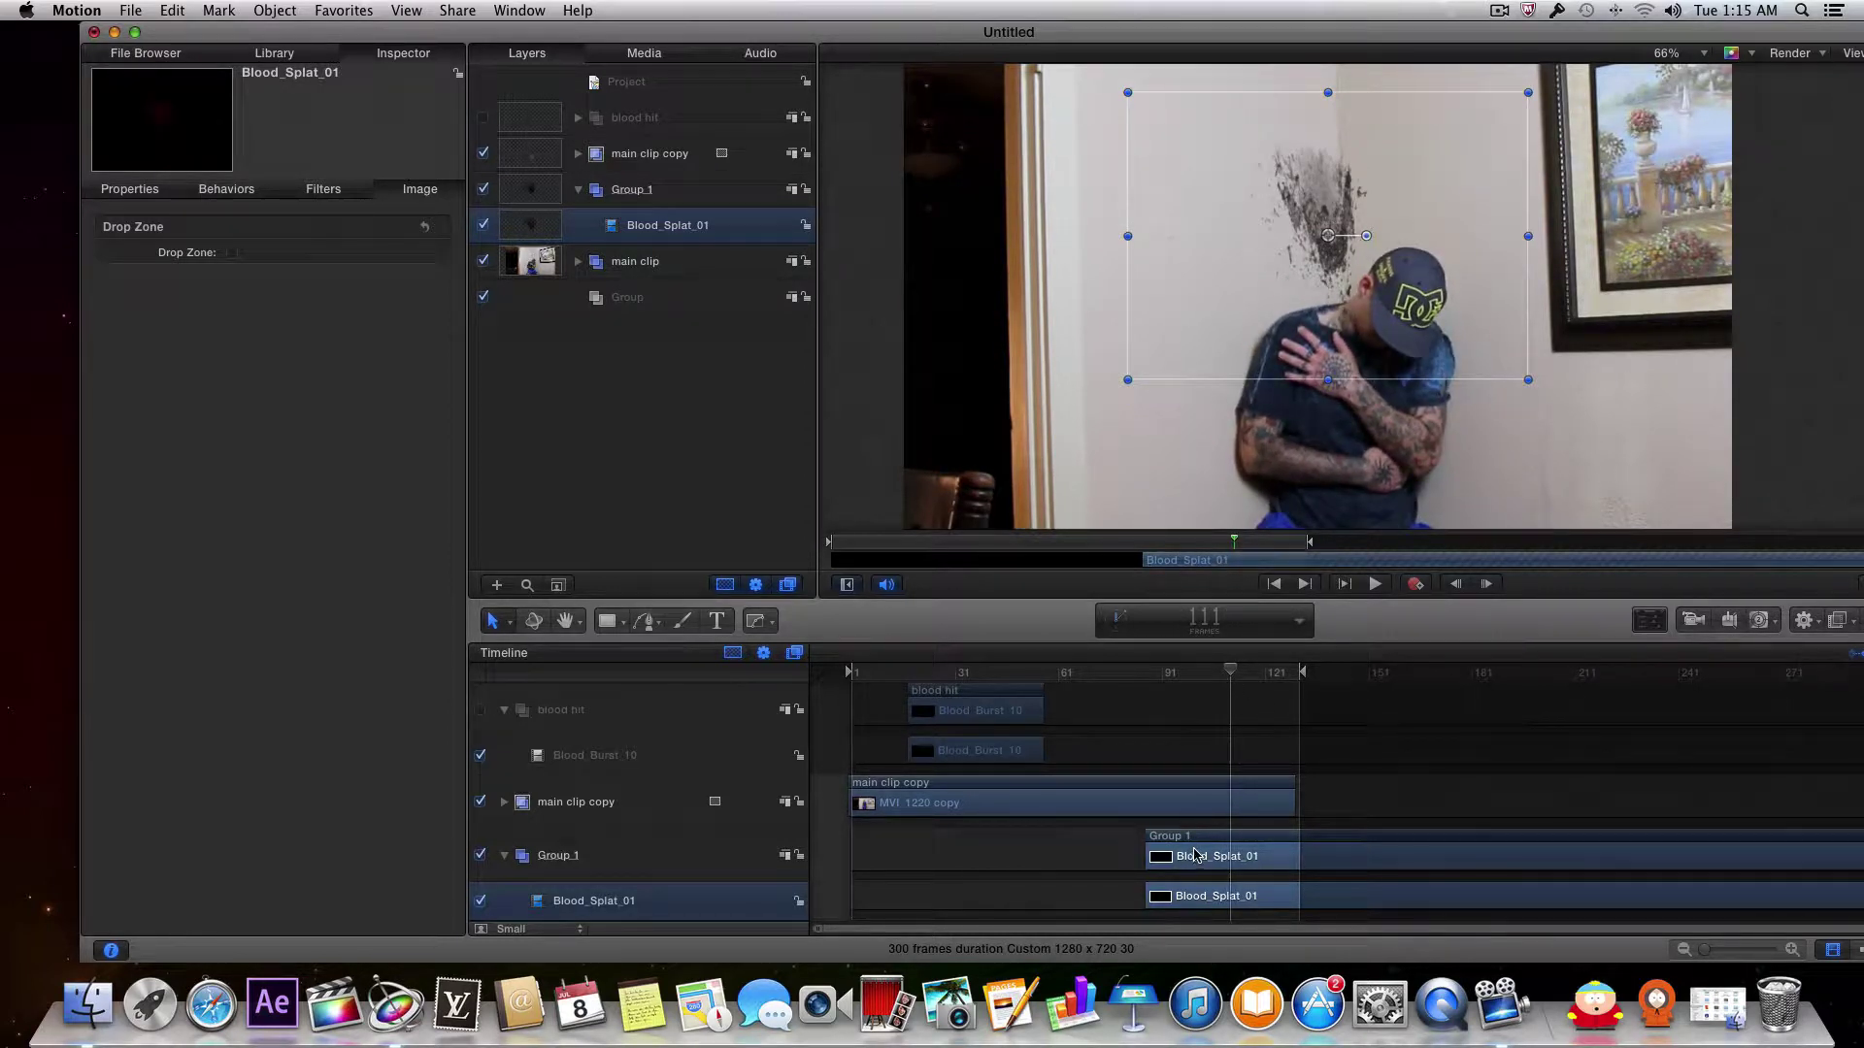
pyautogui.moveTo(1196, 855); pyautogui.dragTo(959, 835)
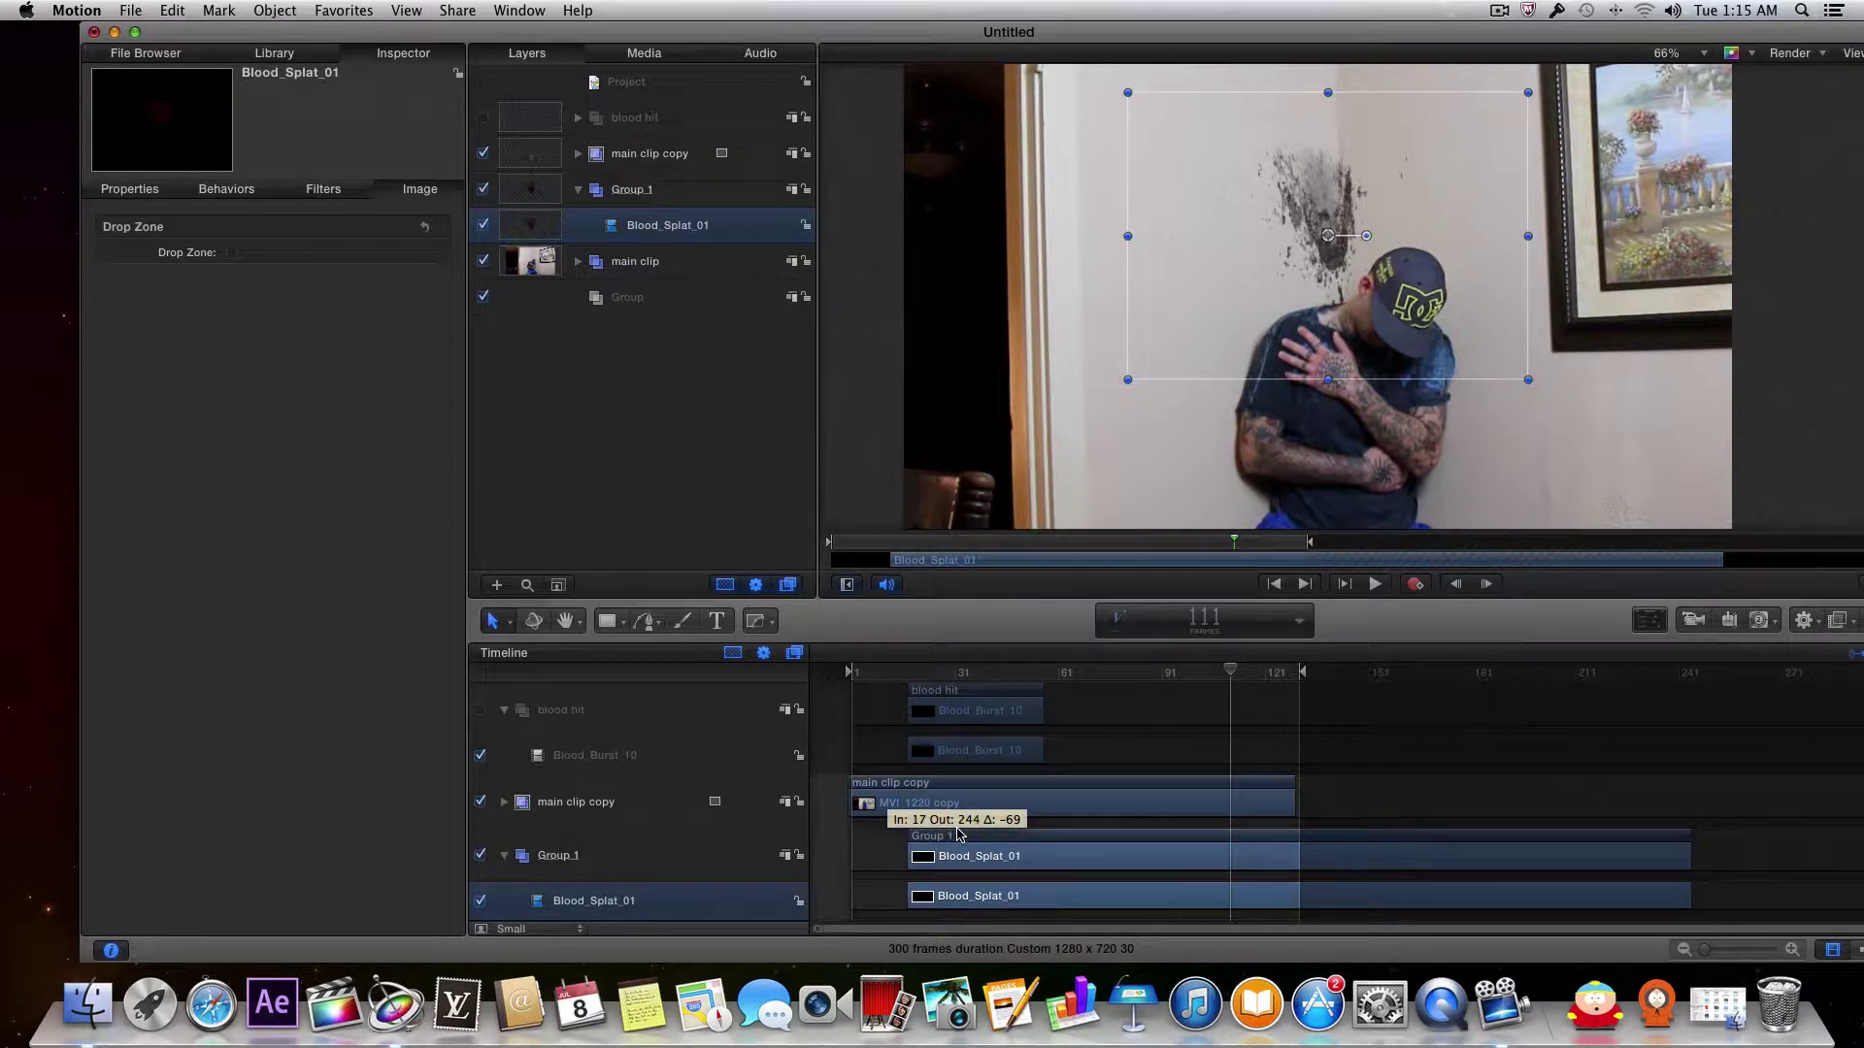
pyautogui.moveTo(958, 834); pyautogui.dragTo(955, 834)
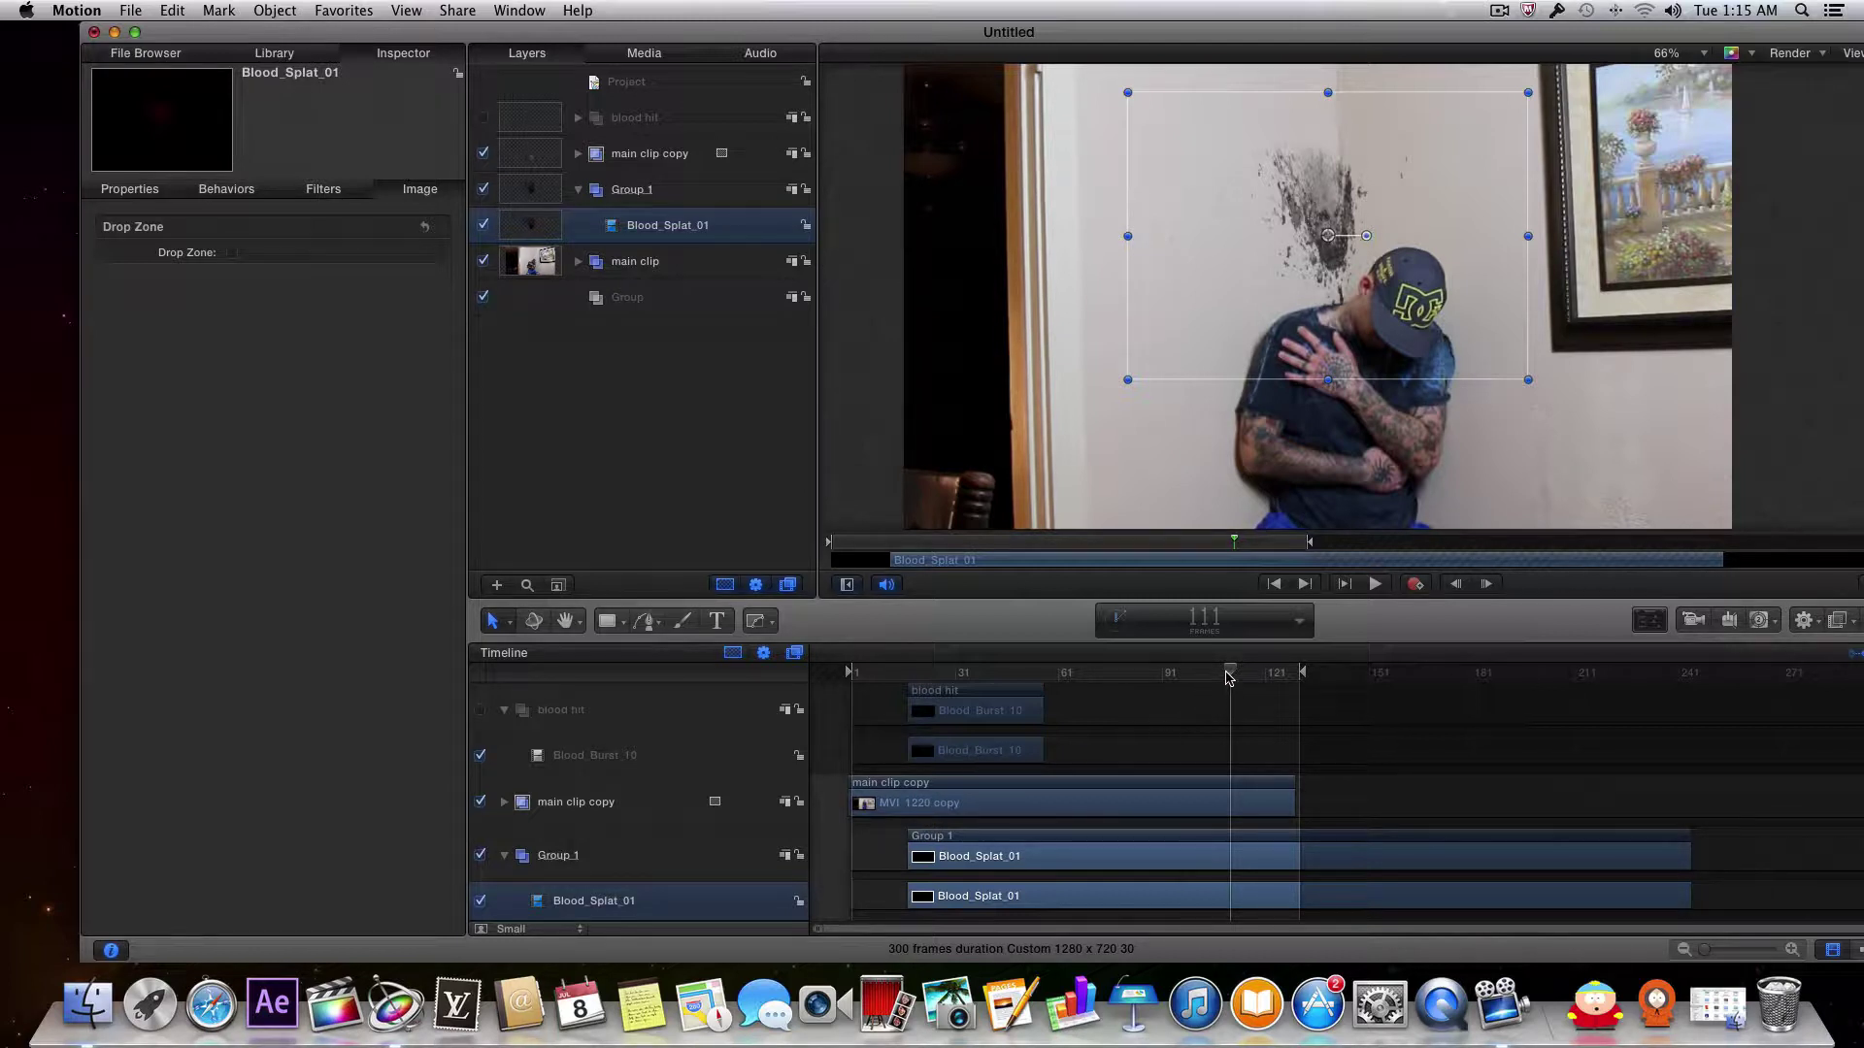
# Step: Reposition the blood splat on the wall so it sits behind the man's torso at frame 54
pyautogui.moveTo(1228, 677); pyautogui.dragTo(1157, 679)
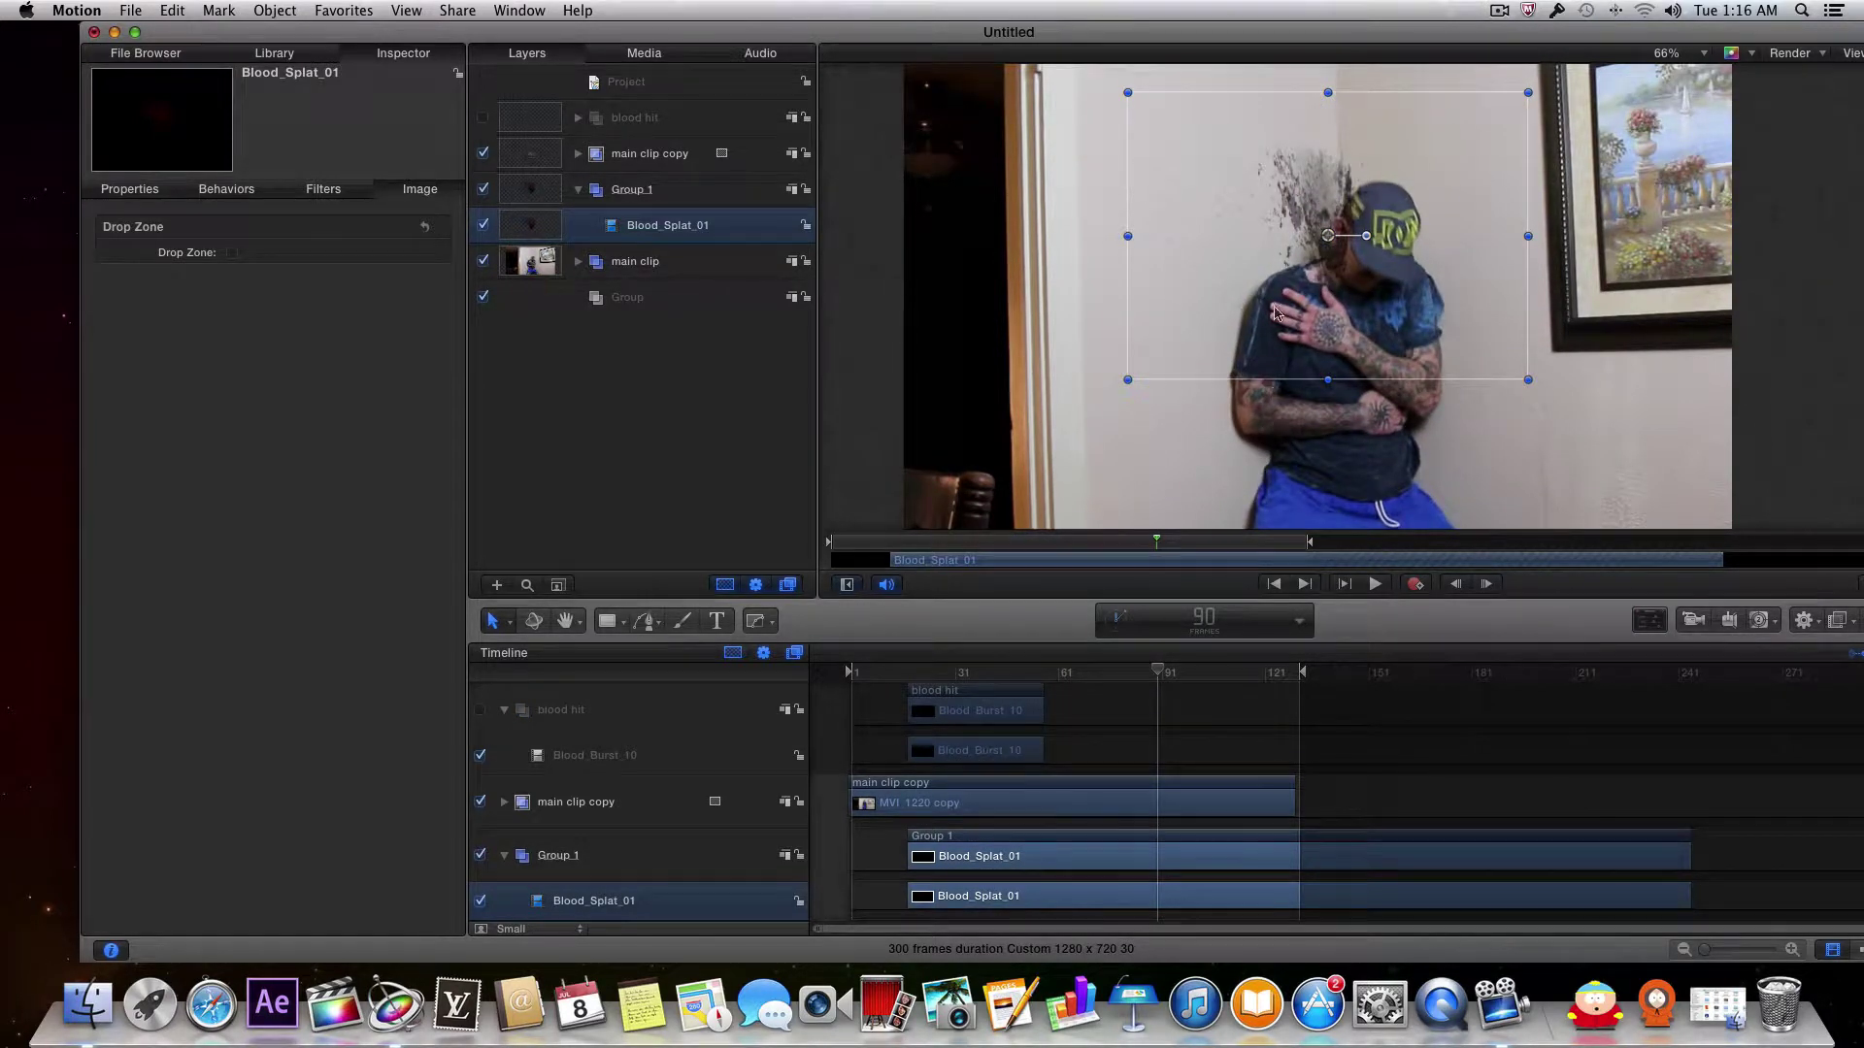
pyautogui.moveTo(1345, 255); pyautogui.dragTo(1262, 323)
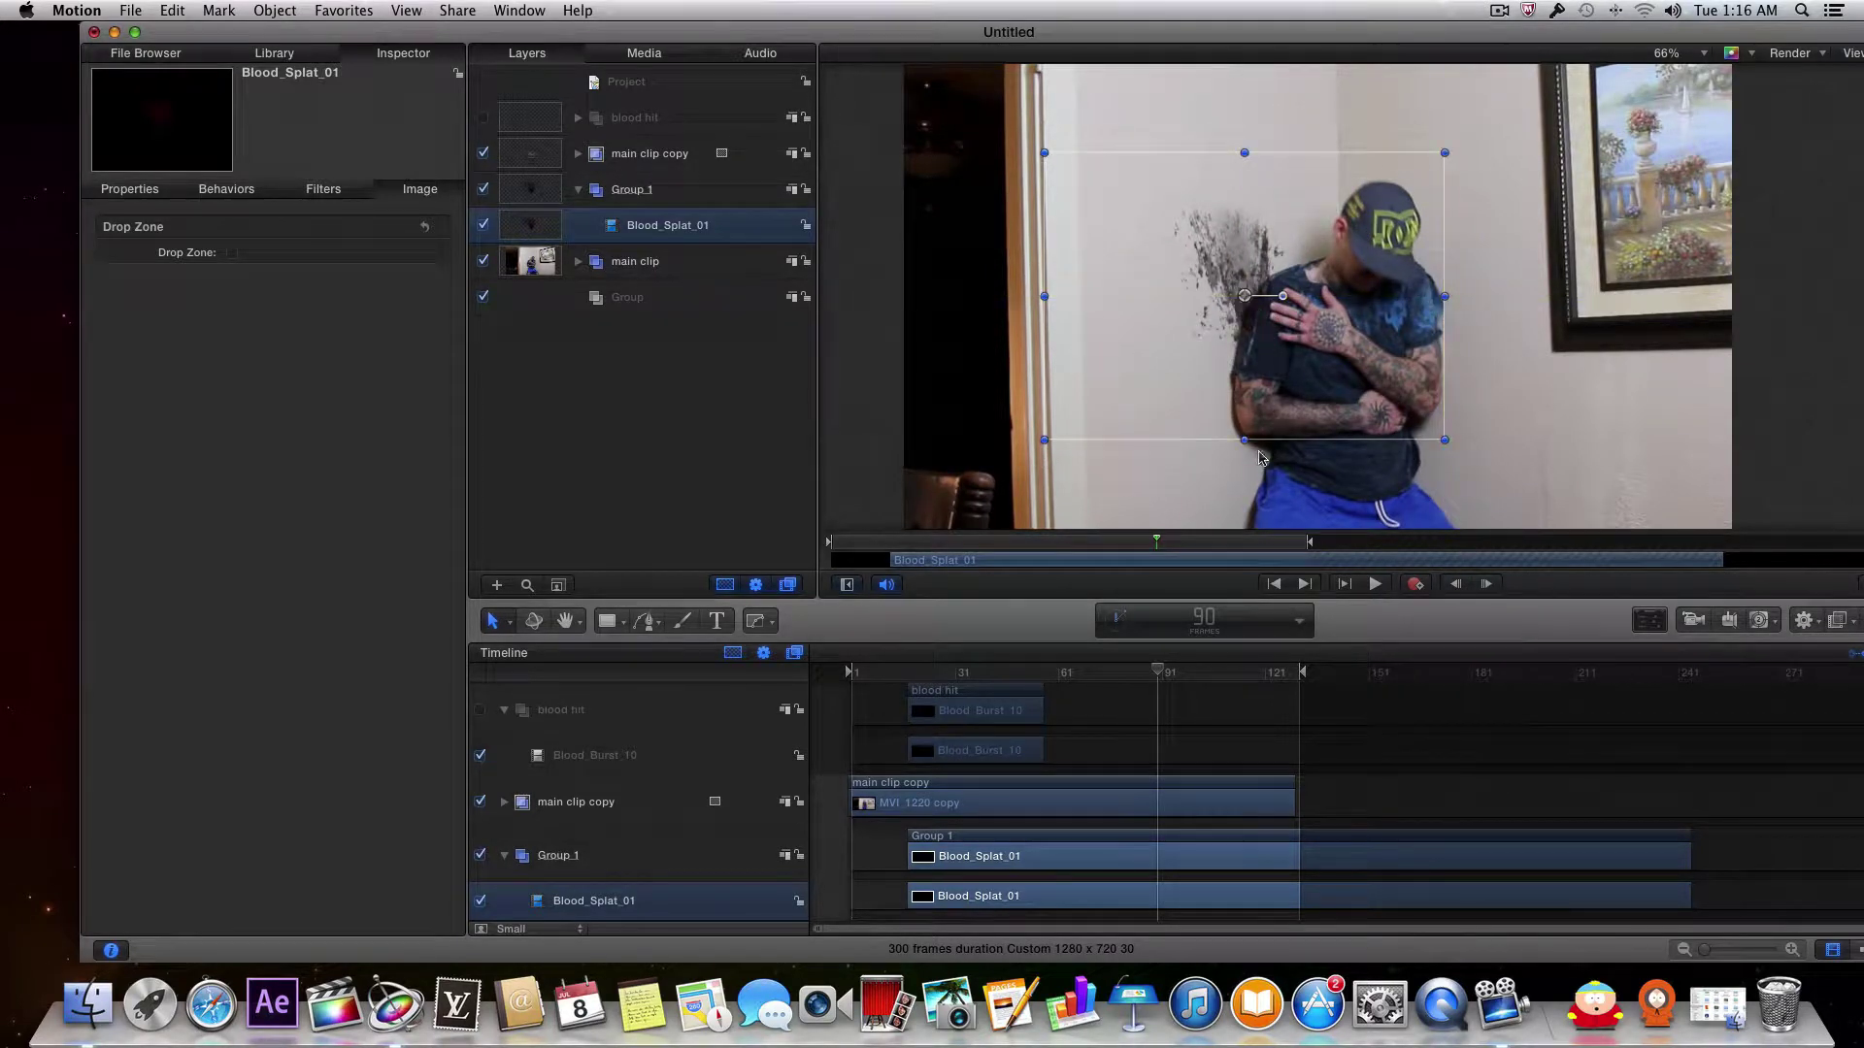
pyautogui.moveTo(1163, 677); pyautogui.dragTo(1041, 677)
pyautogui.moveTo(1257, 365); pyautogui.dragTo(1307, 402)
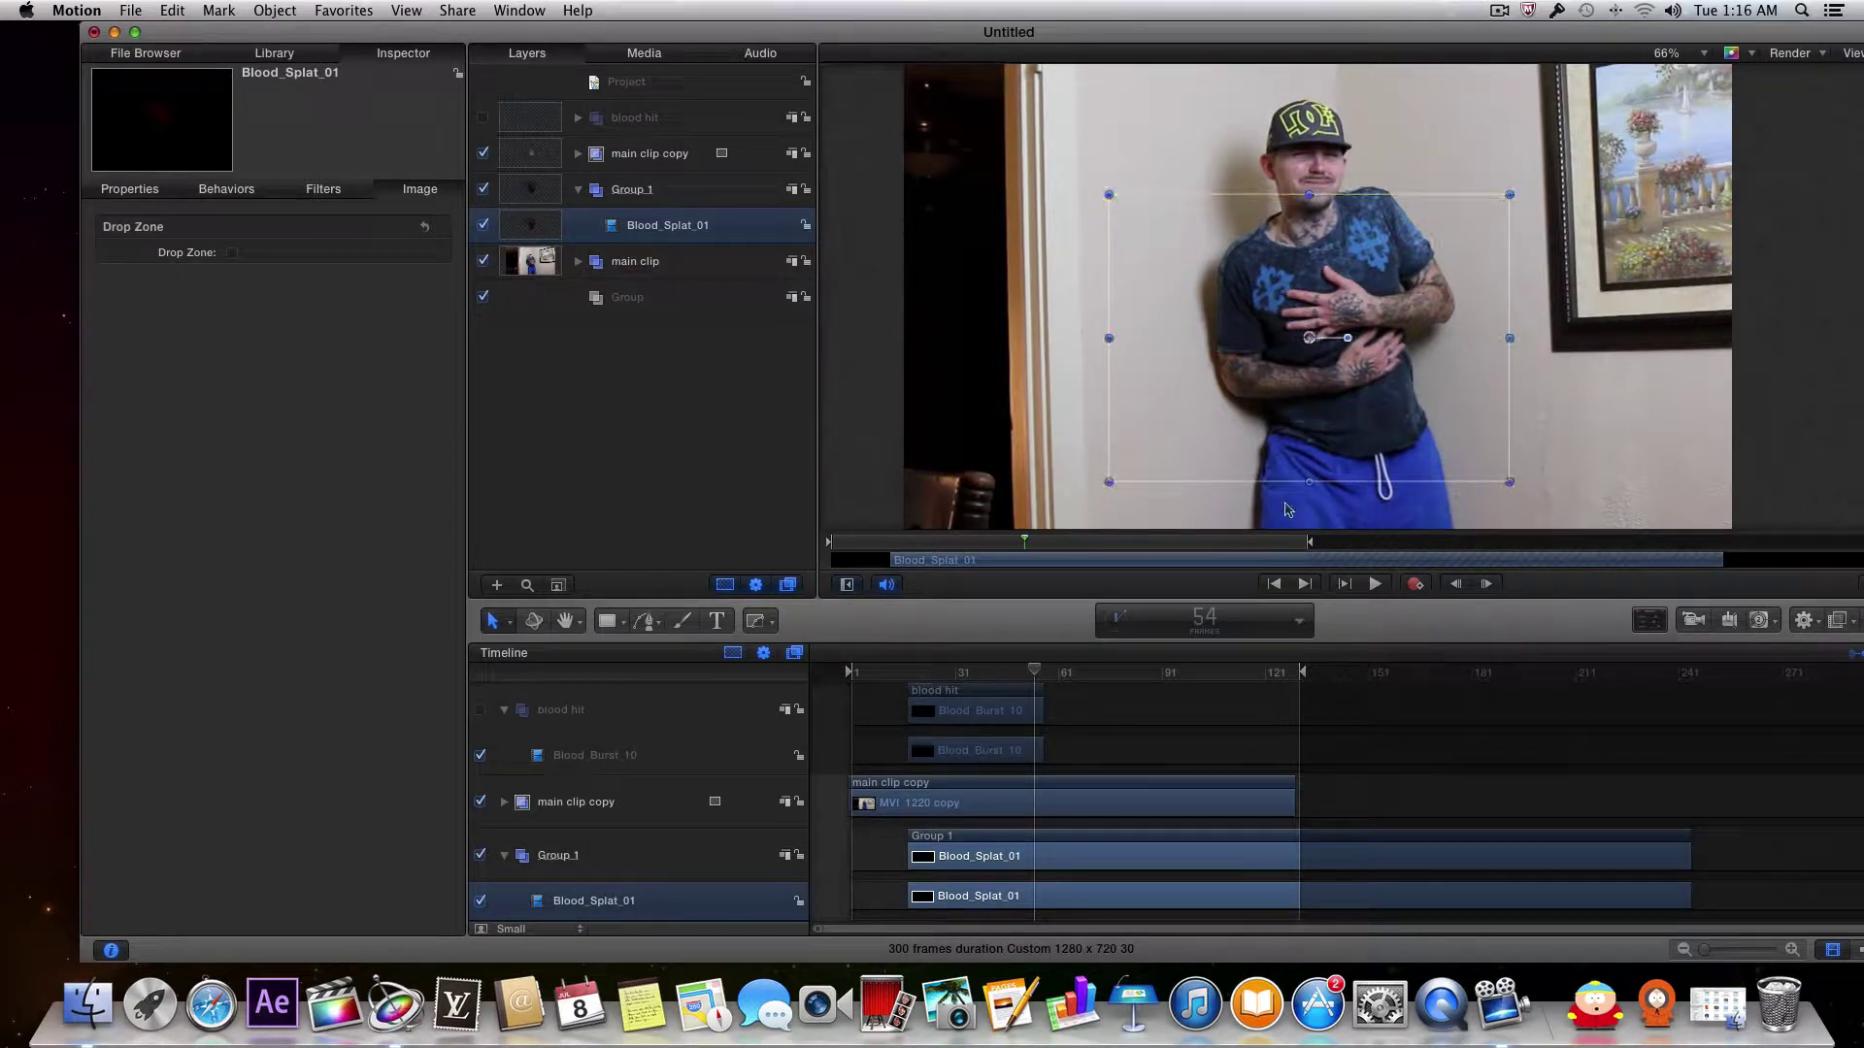
# Step: Shrink the Blood_Splat_01 clip at frame 102 and move it up the wall beside the man's frame-left shoulder
pyautogui.moveTo(1041, 677)
pyautogui.mouseDown()
pyautogui.moveTo(1231, 685)
pyautogui.moveTo(1069, 684)
pyautogui.mouseUp()
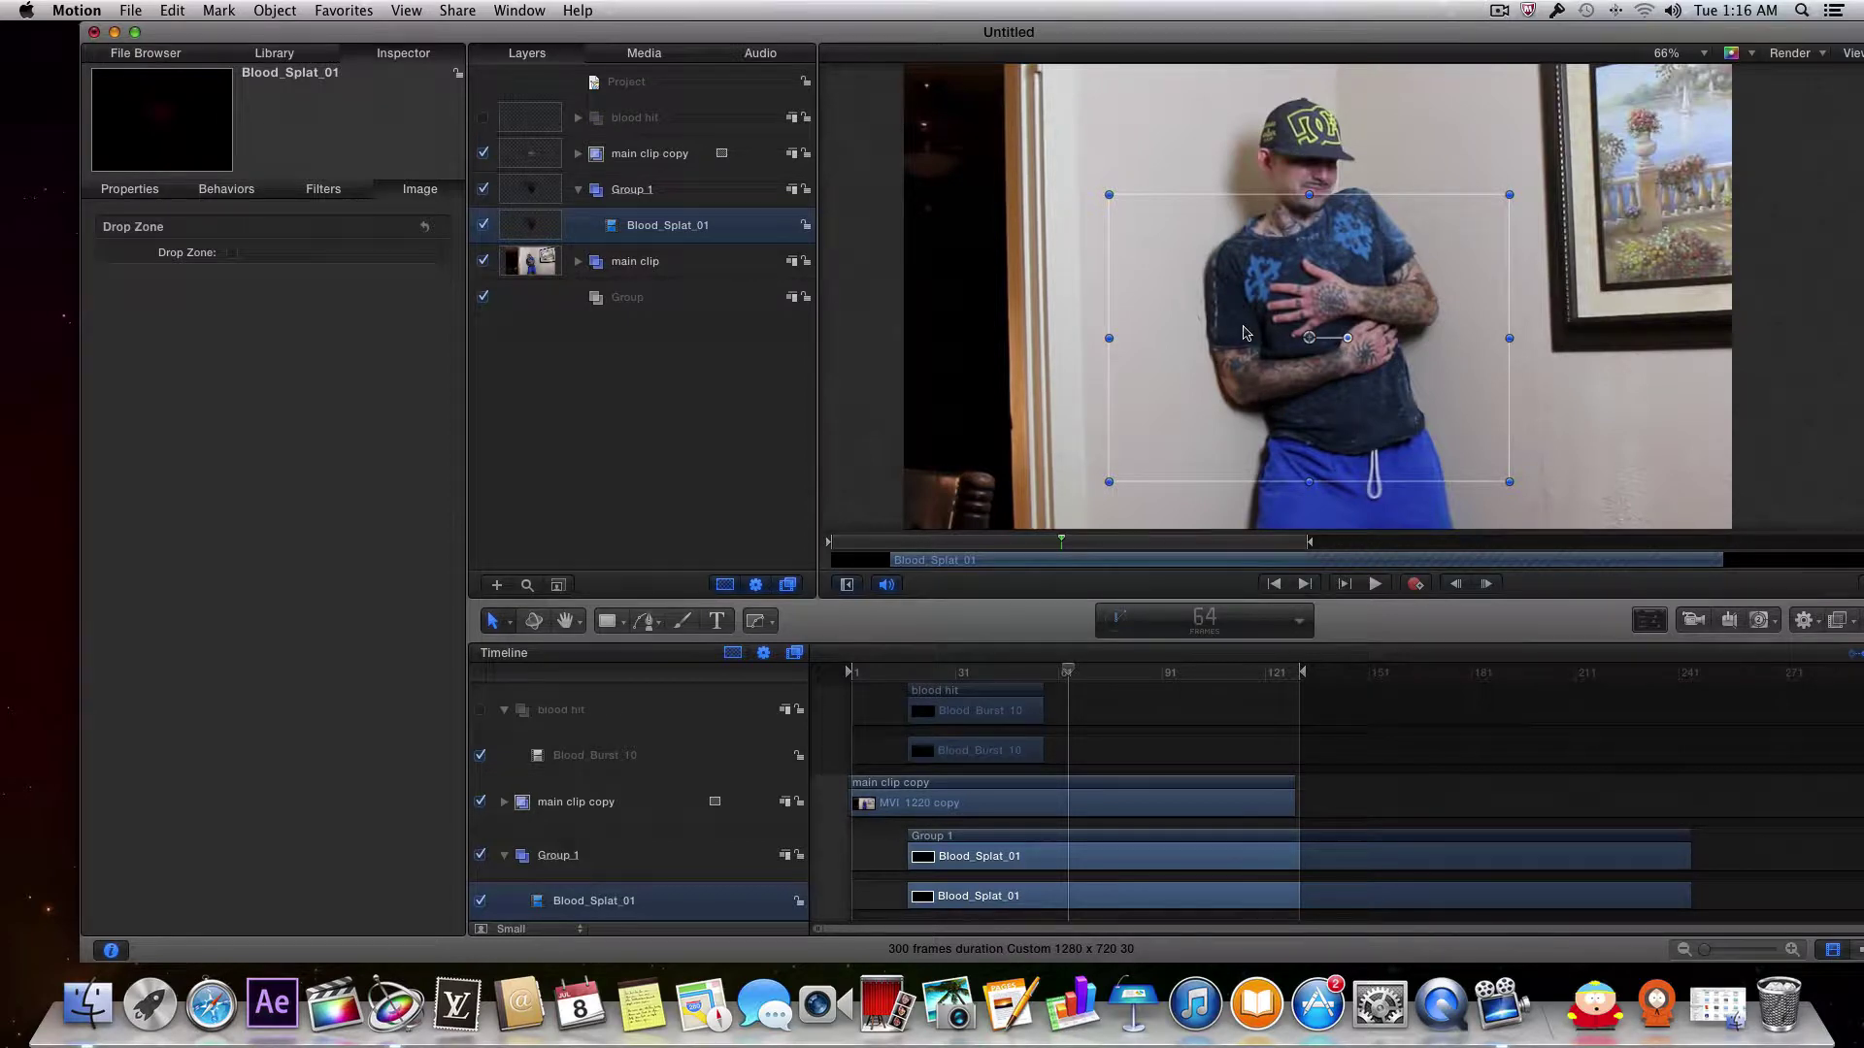
pyautogui.press('super+equal')
pyautogui.press('super+equal')
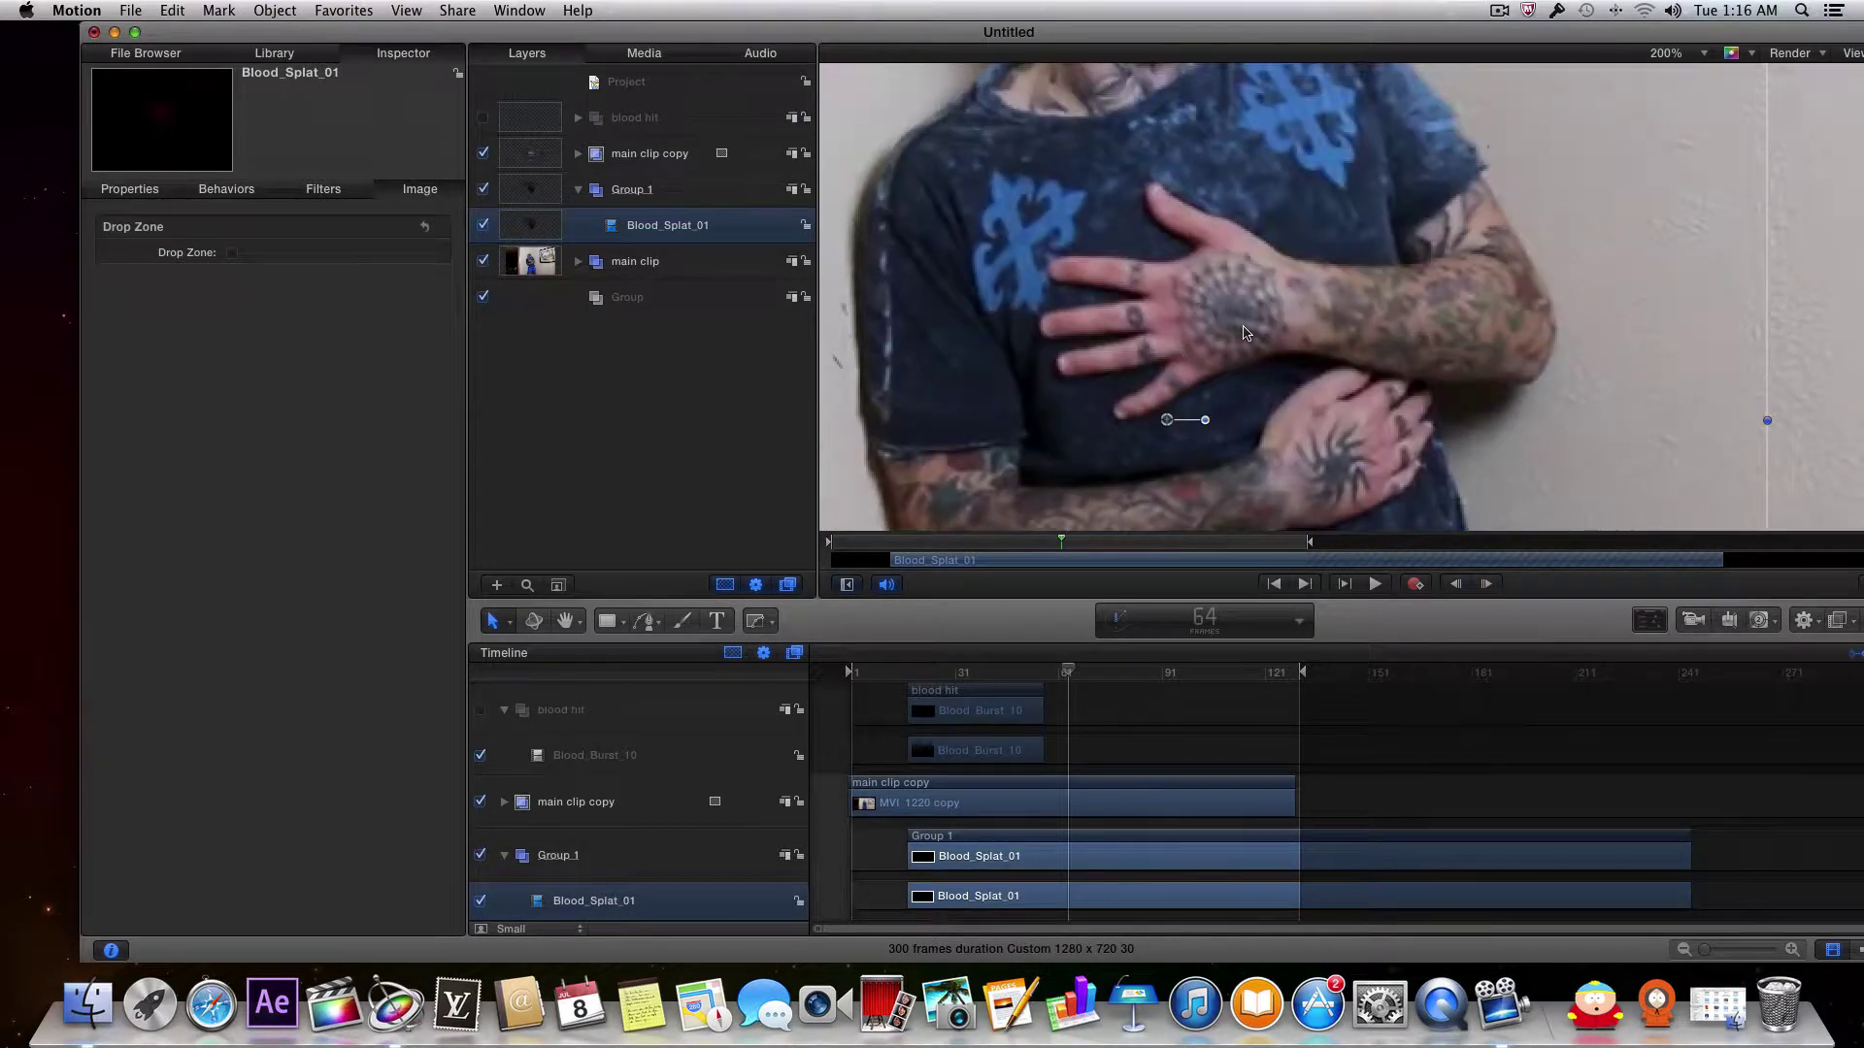
pyautogui.hscroll(-5, 1242, 334)
pyautogui.scroll(3, 1242, 334)
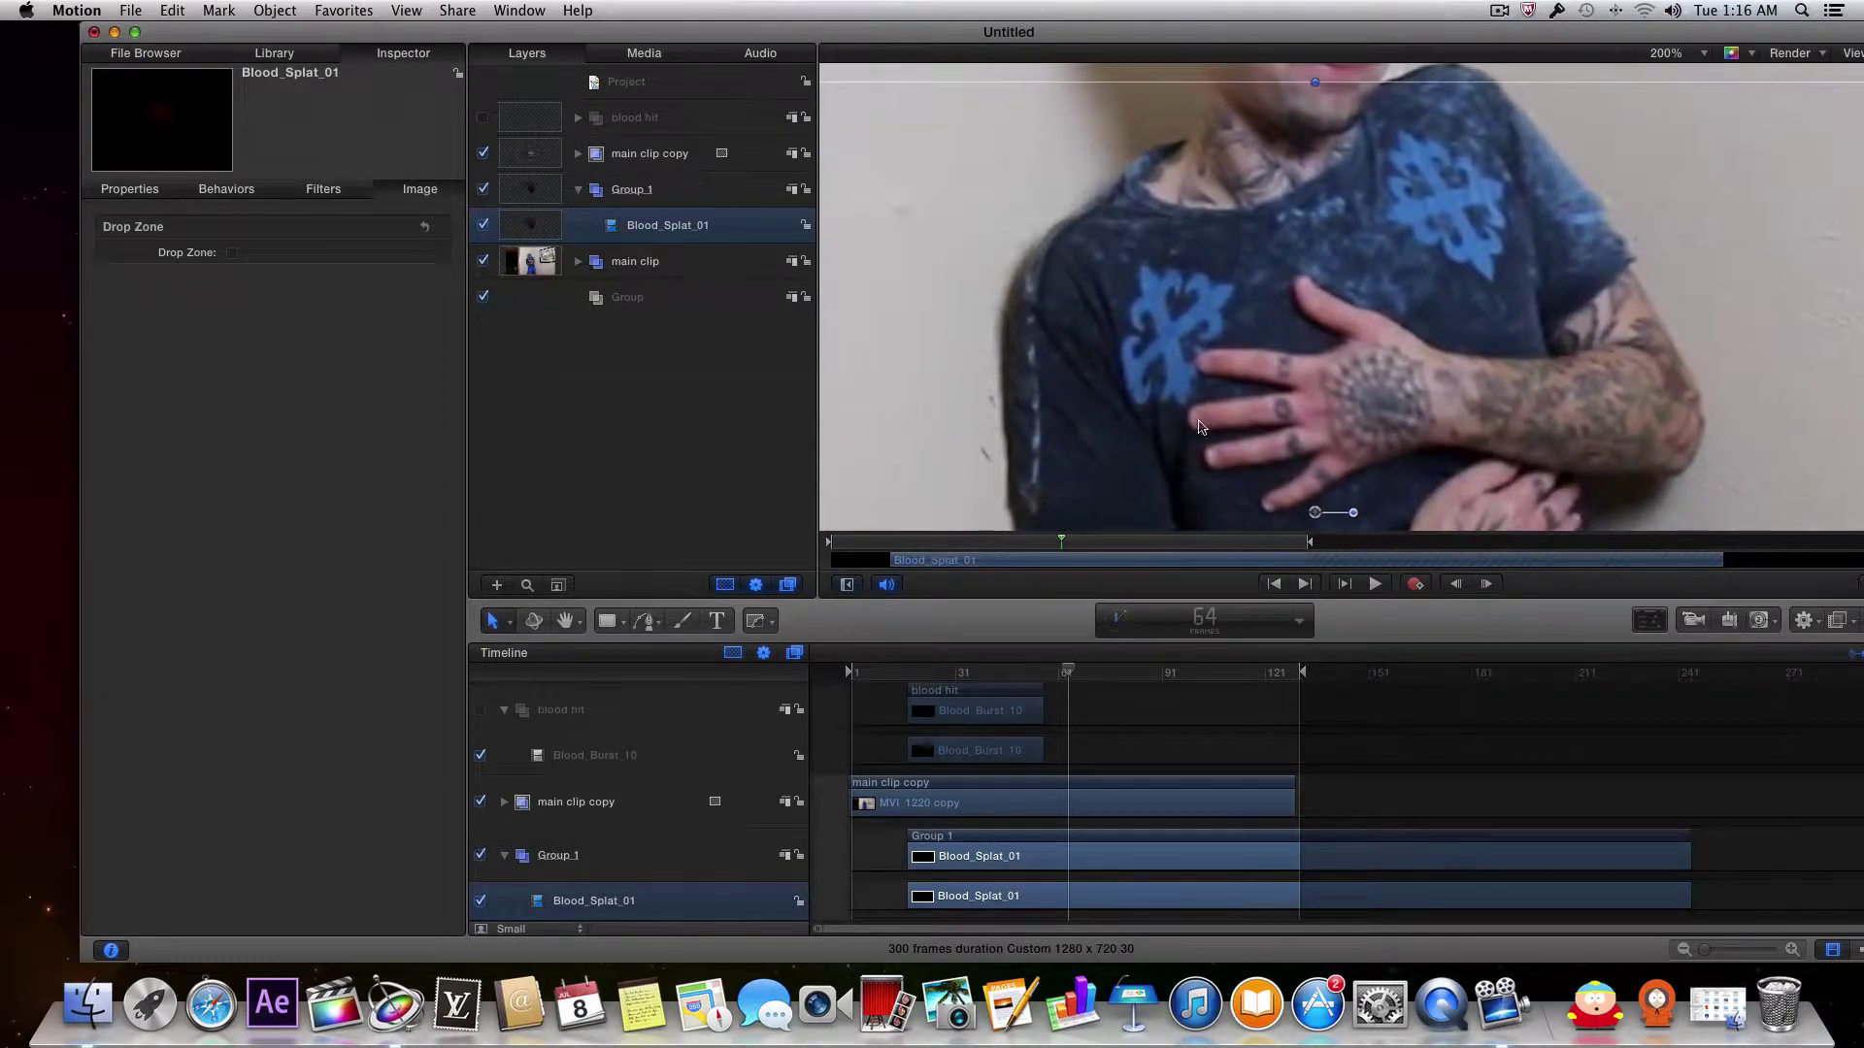
pyautogui.moveTo(1069, 671); pyautogui.dragTo(1154, 694)
pyautogui.moveTo(1155, 695); pyautogui.dragTo(1202, 695)
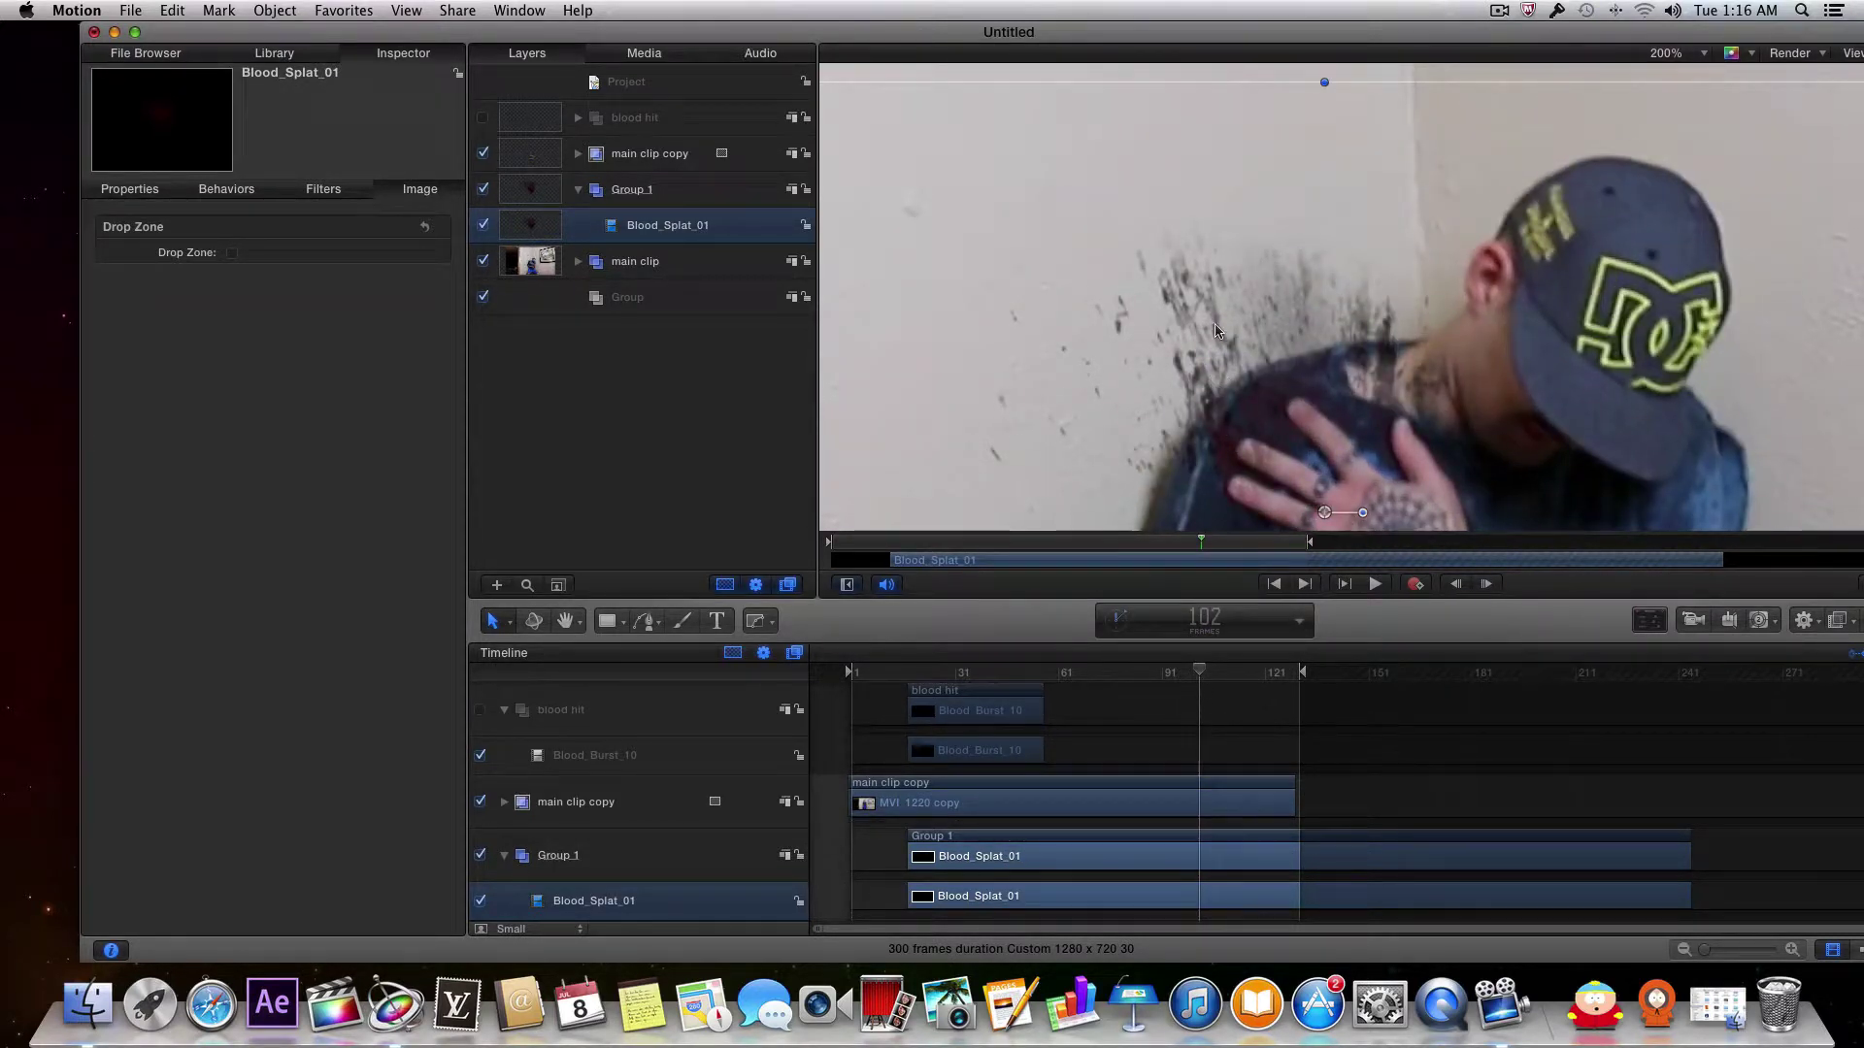
pyautogui.press('super+minus')
pyautogui.press('super+minus')
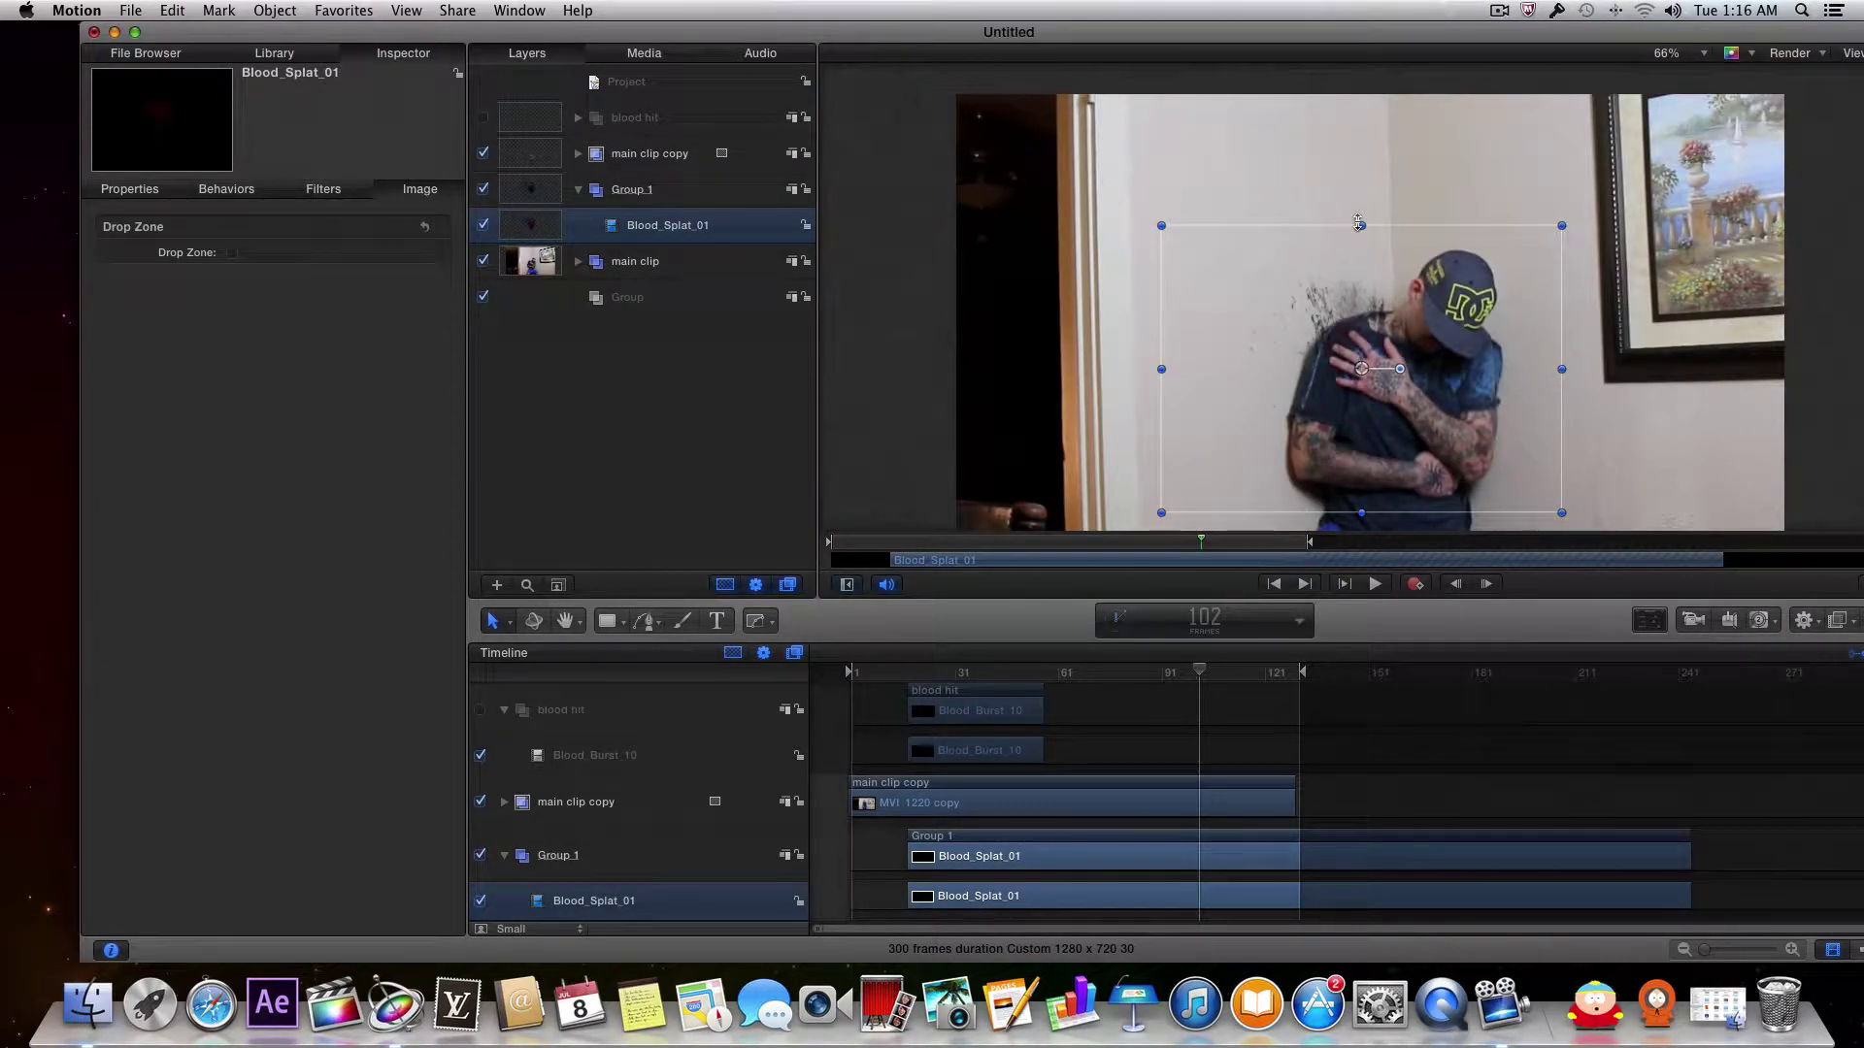
pyautogui.moveTo(1359, 225); pyautogui.dragTo(1361, 276)
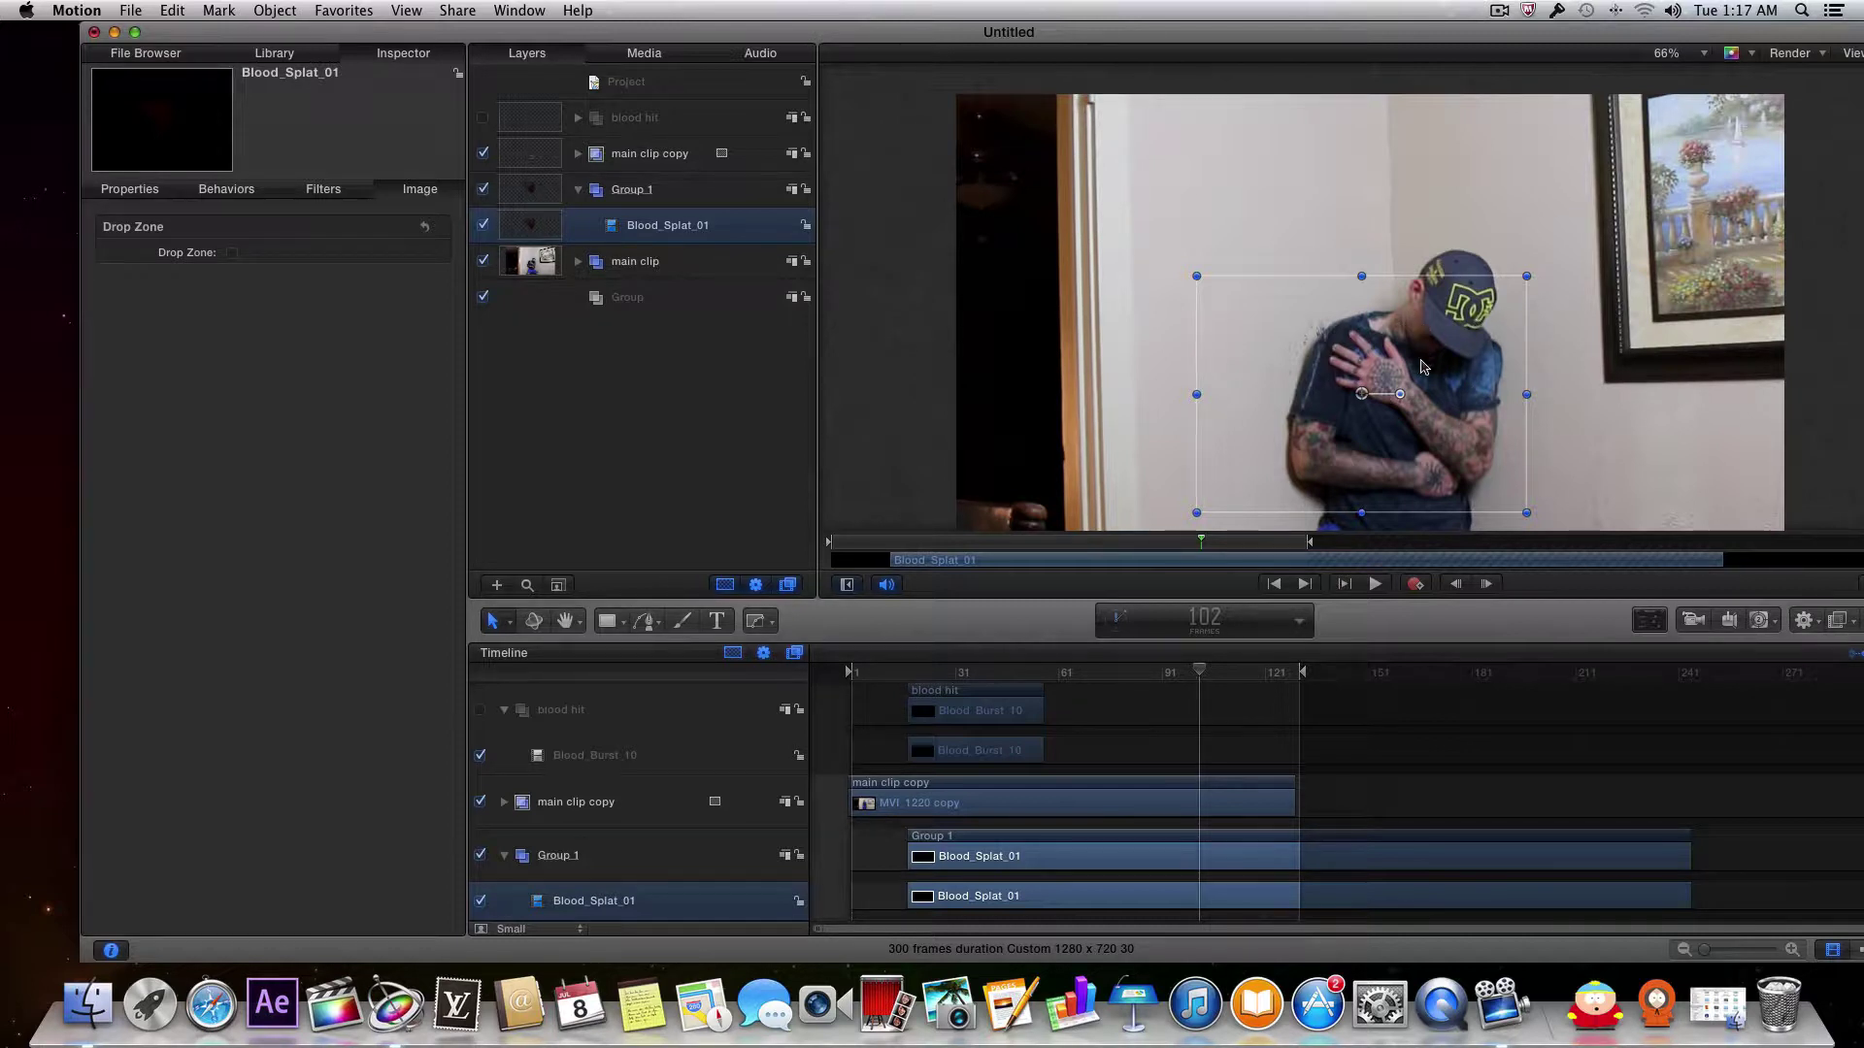
pyautogui.moveTo(1422, 367); pyautogui.dragTo(1343, 281)
# Step: Set the Bezier Mask's feather to 10 at frame 46 and check the mask edge through frame 117
pyautogui.moveTo(1199, 670); pyautogui.dragTo(1006, 674)
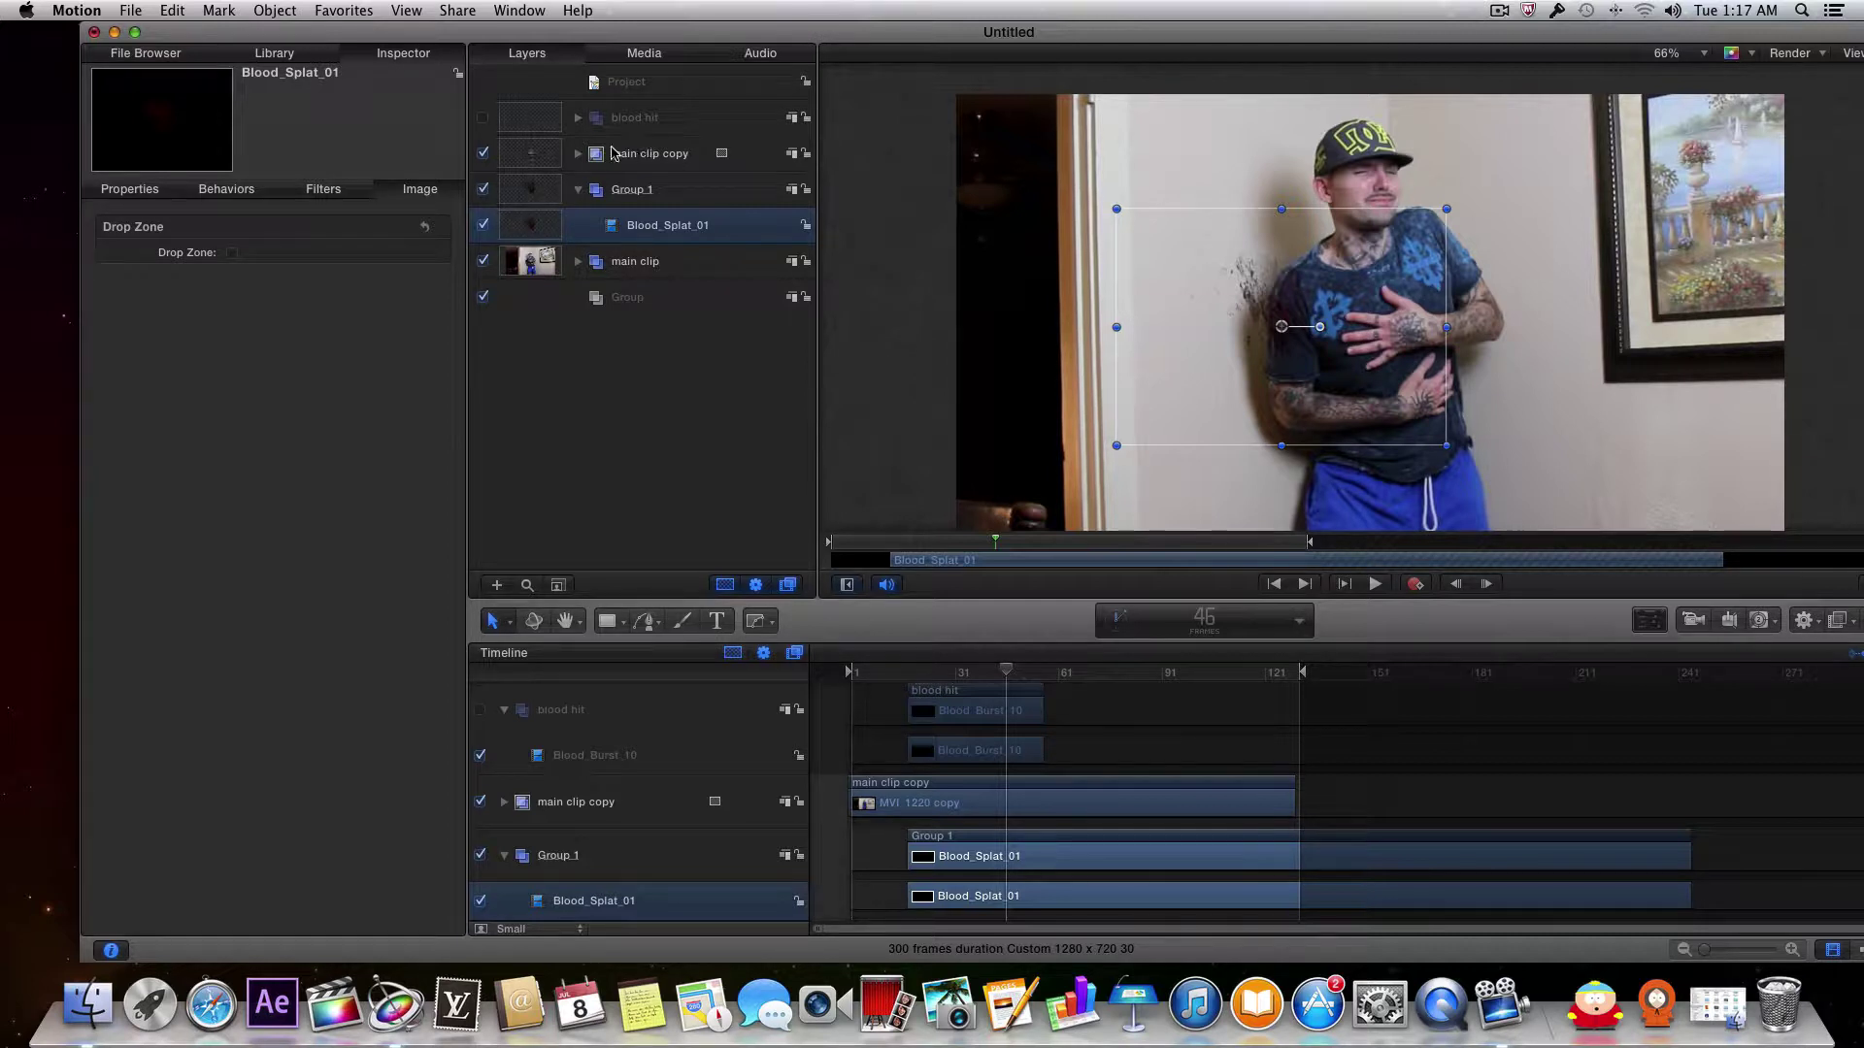
pyautogui.click(577, 155)
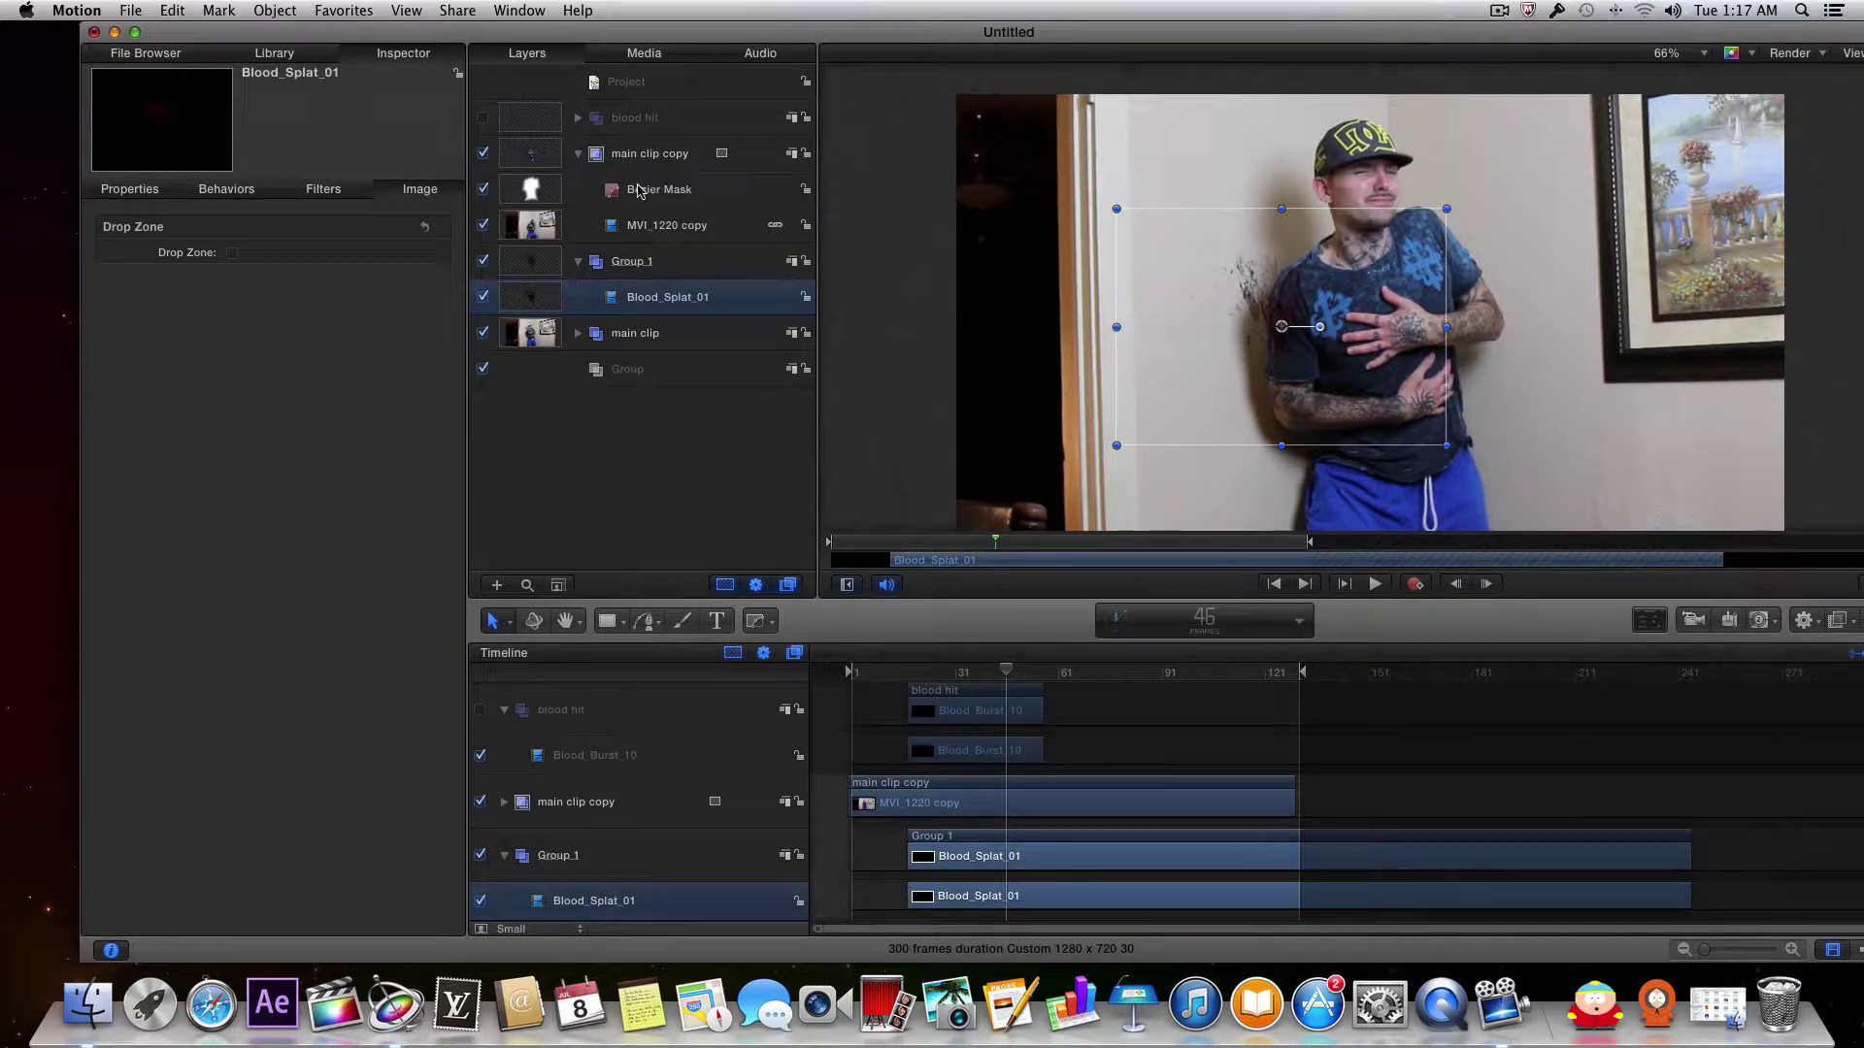
pyautogui.click(638, 190)
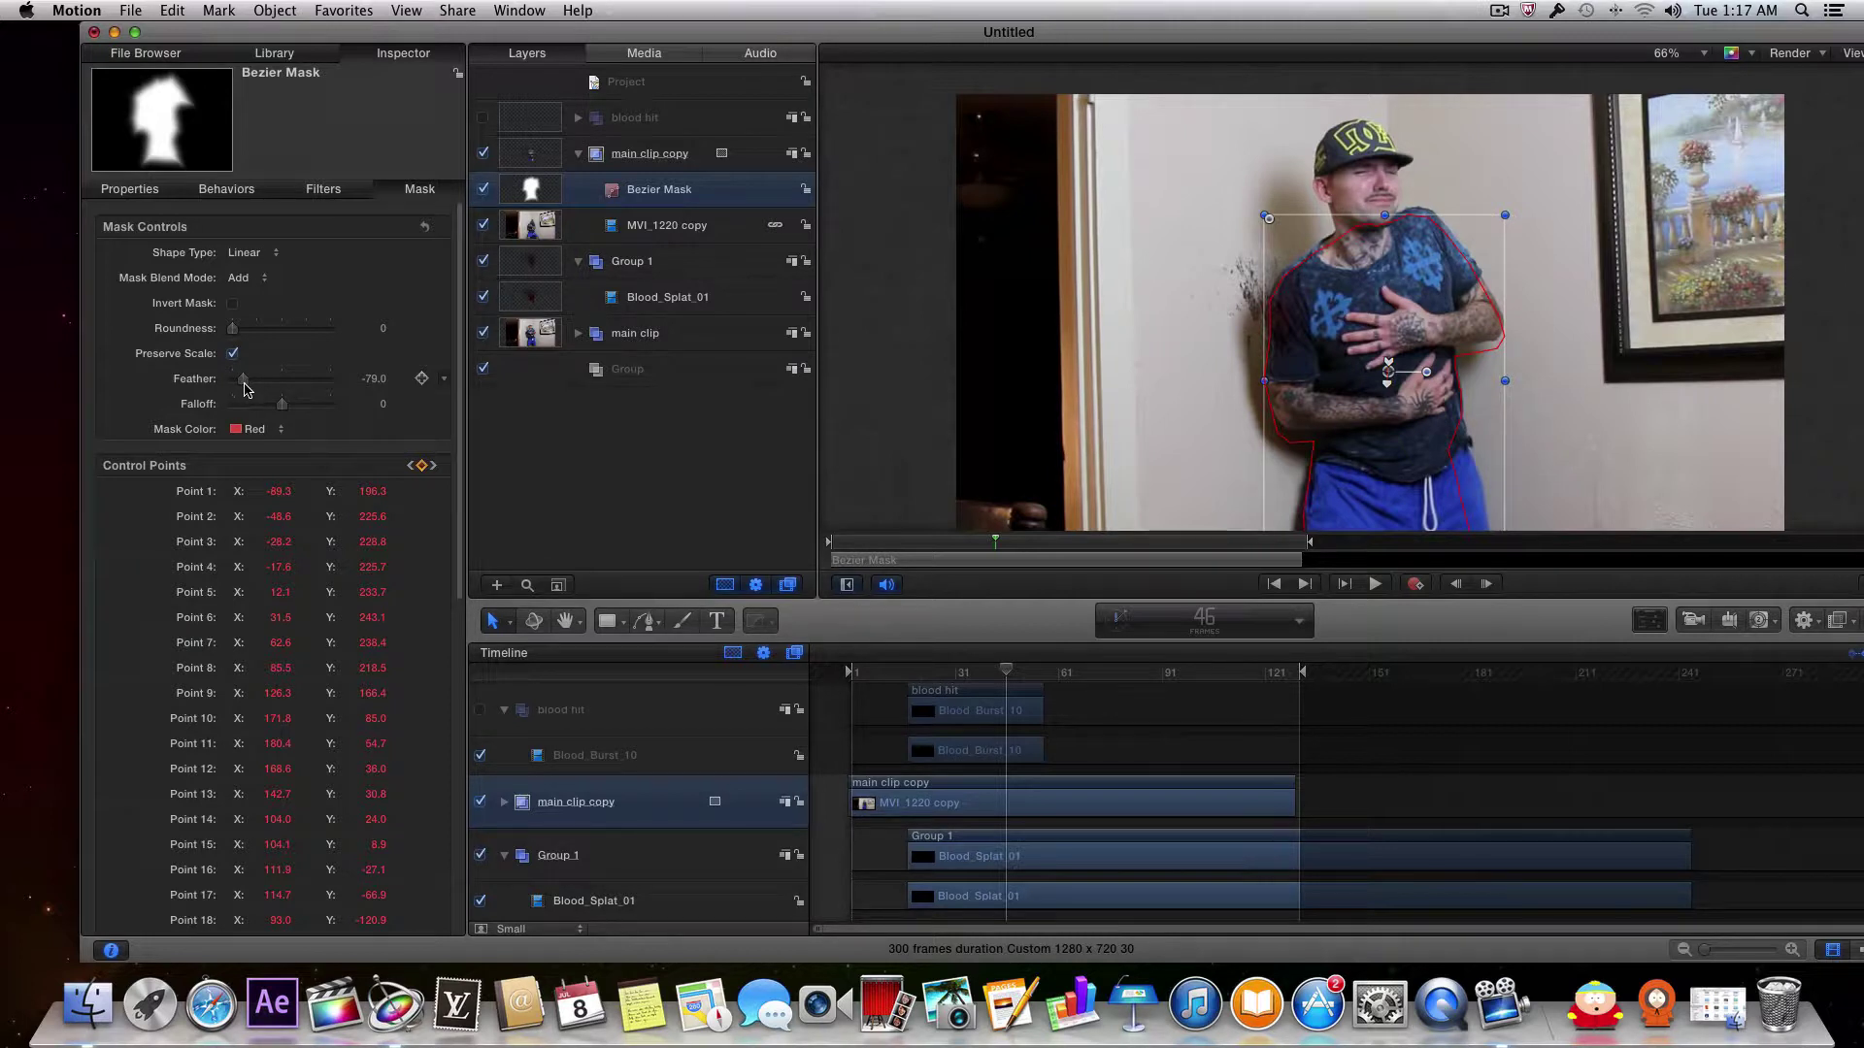
pyautogui.moveTo(250, 390); pyautogui.dragTo(287, 389)
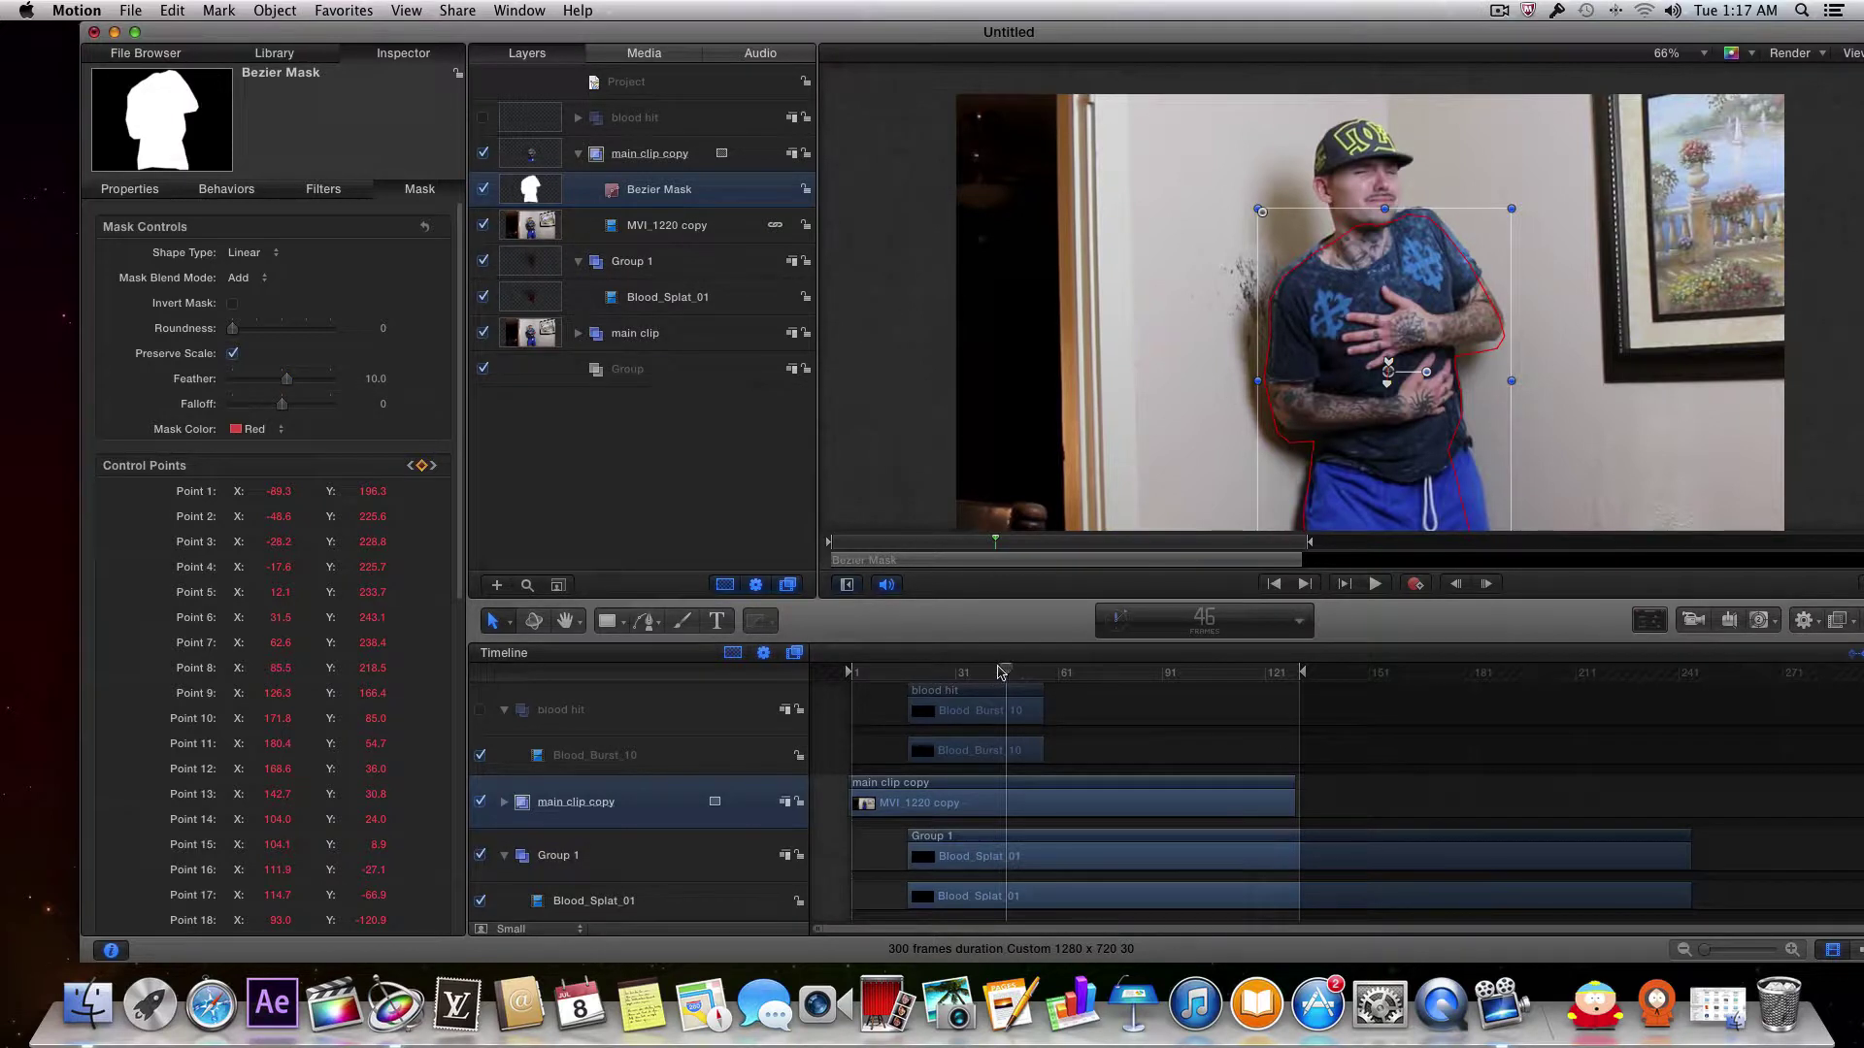
pyautogui.moveTo(1005, 673); pyautogui.dragTo(1216, 684)
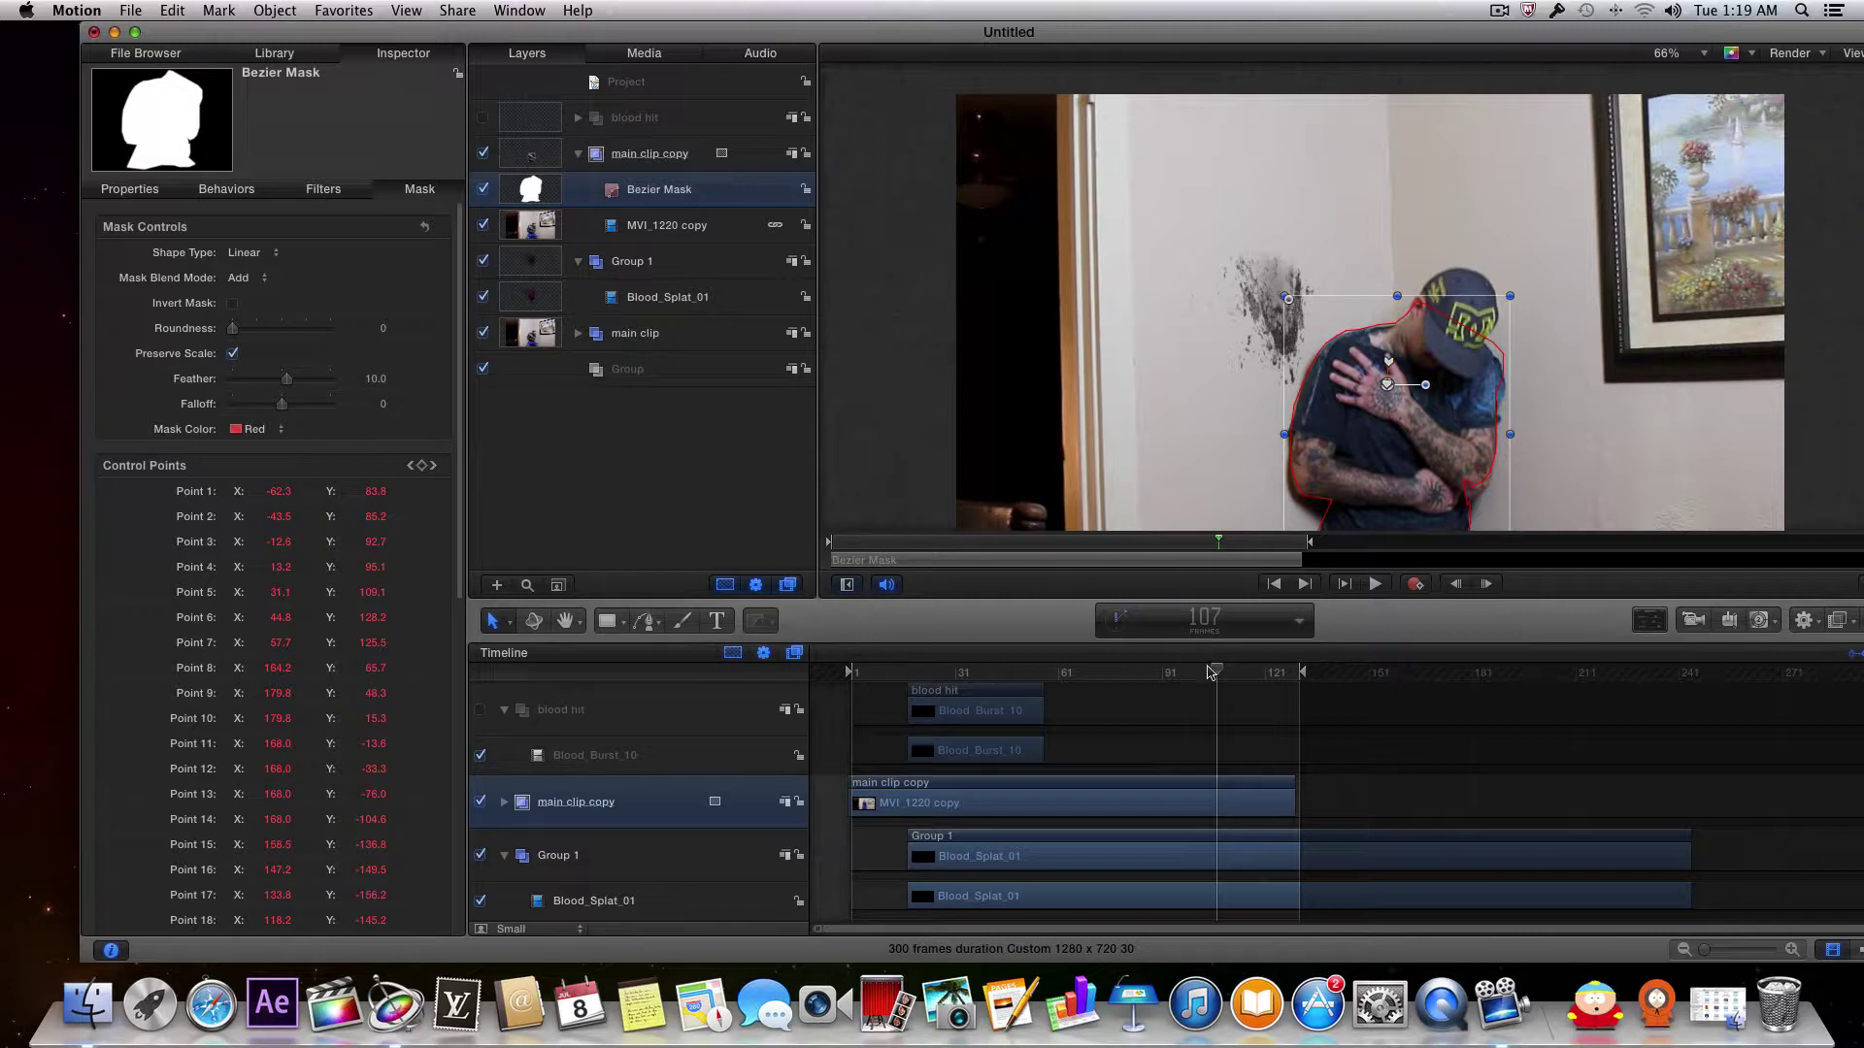
pyautogui.moveTo(1218, 672)
pyautogui.mouseDown()
pyautogui.moveTo(1299, 669)
pyautogui.moveTo(955, 673)
pyautogui.moveTo(1251, 679)
pyautogui.mouseUp()
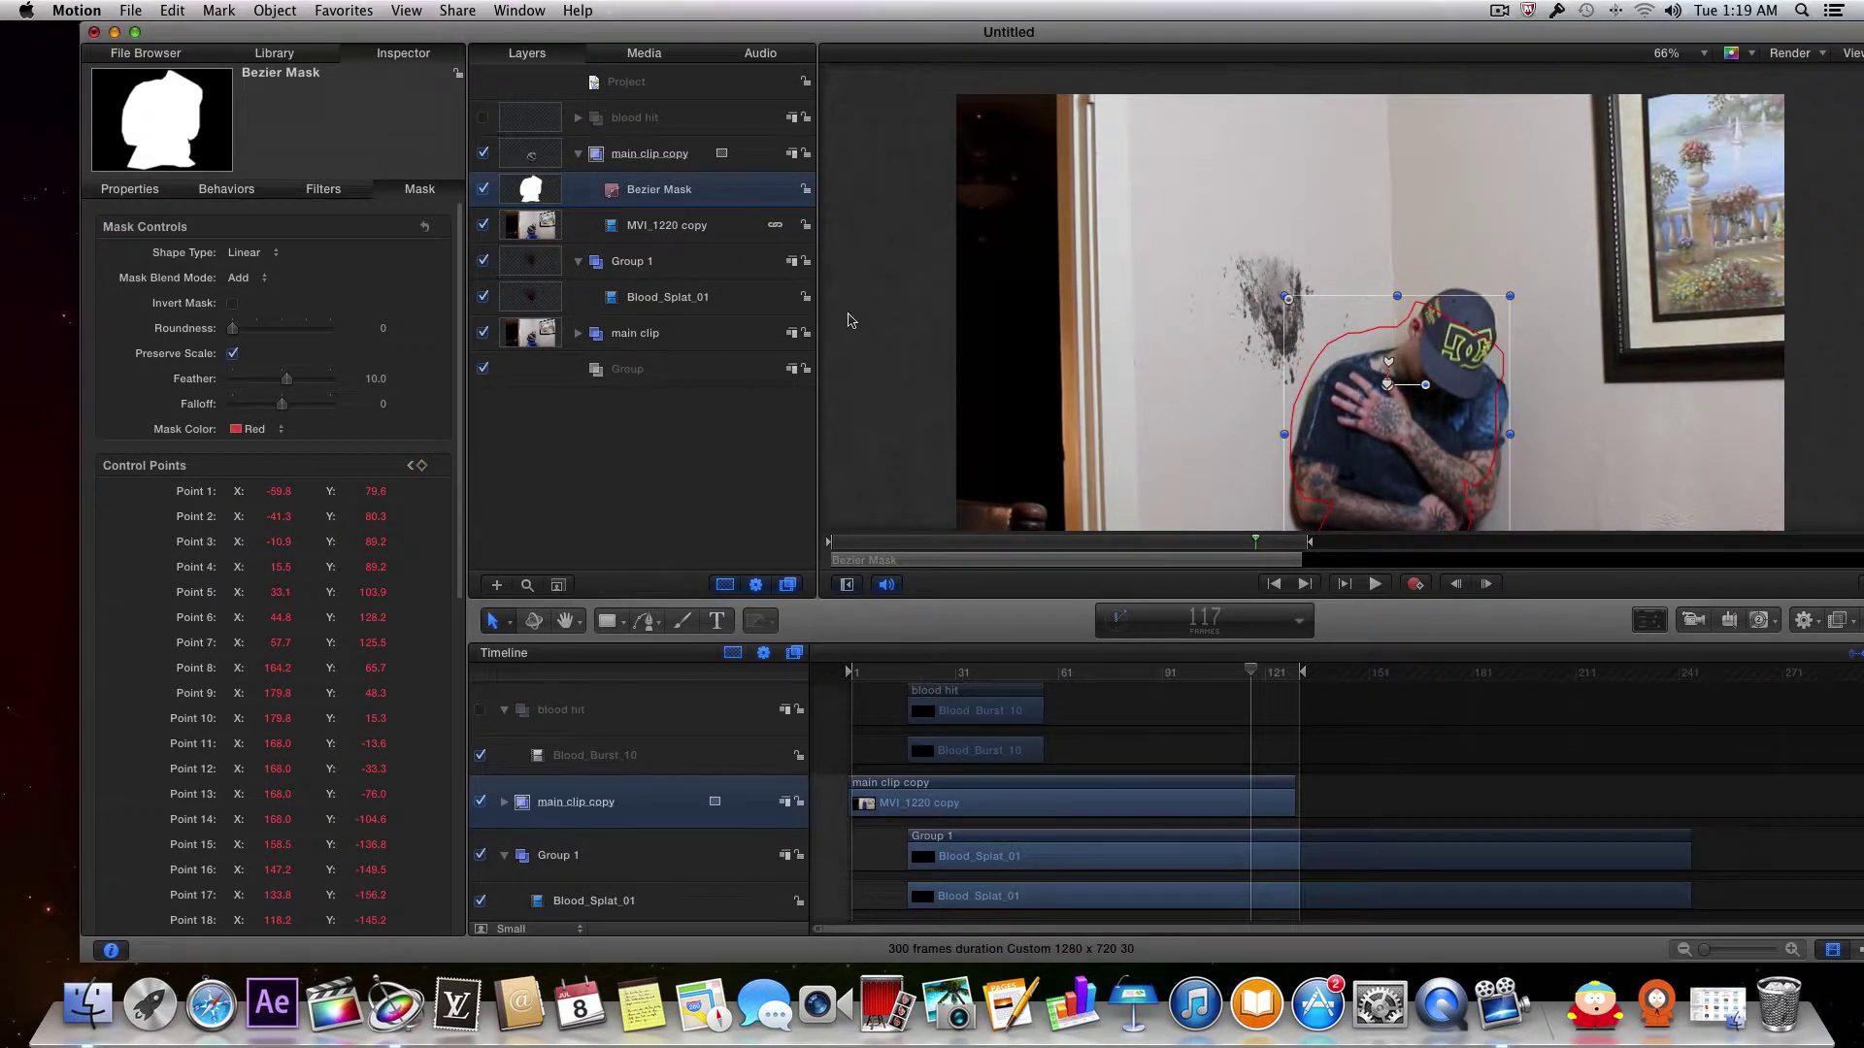
# Step: Collapse the main clip copy group, make the blood hit group visible again, and go to frame 18
pyautogui.click(578, 155)
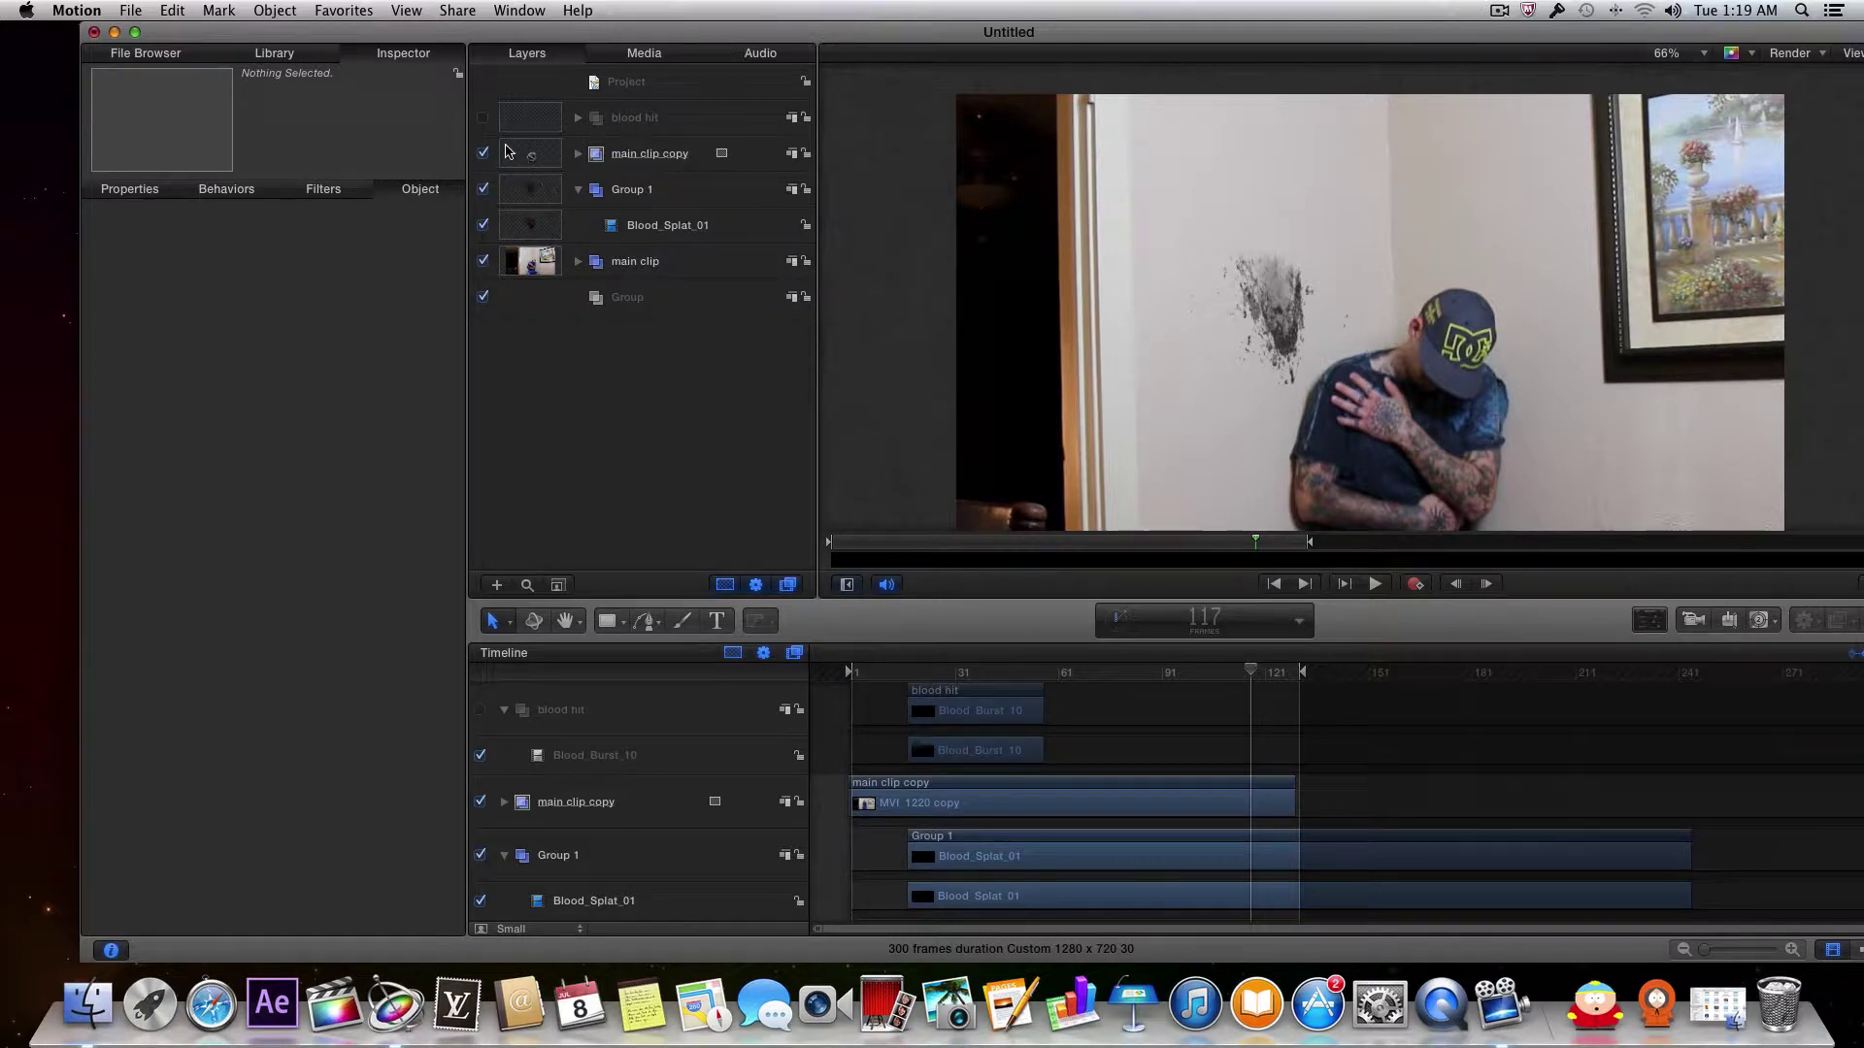
pyautogui.click(483, 119)
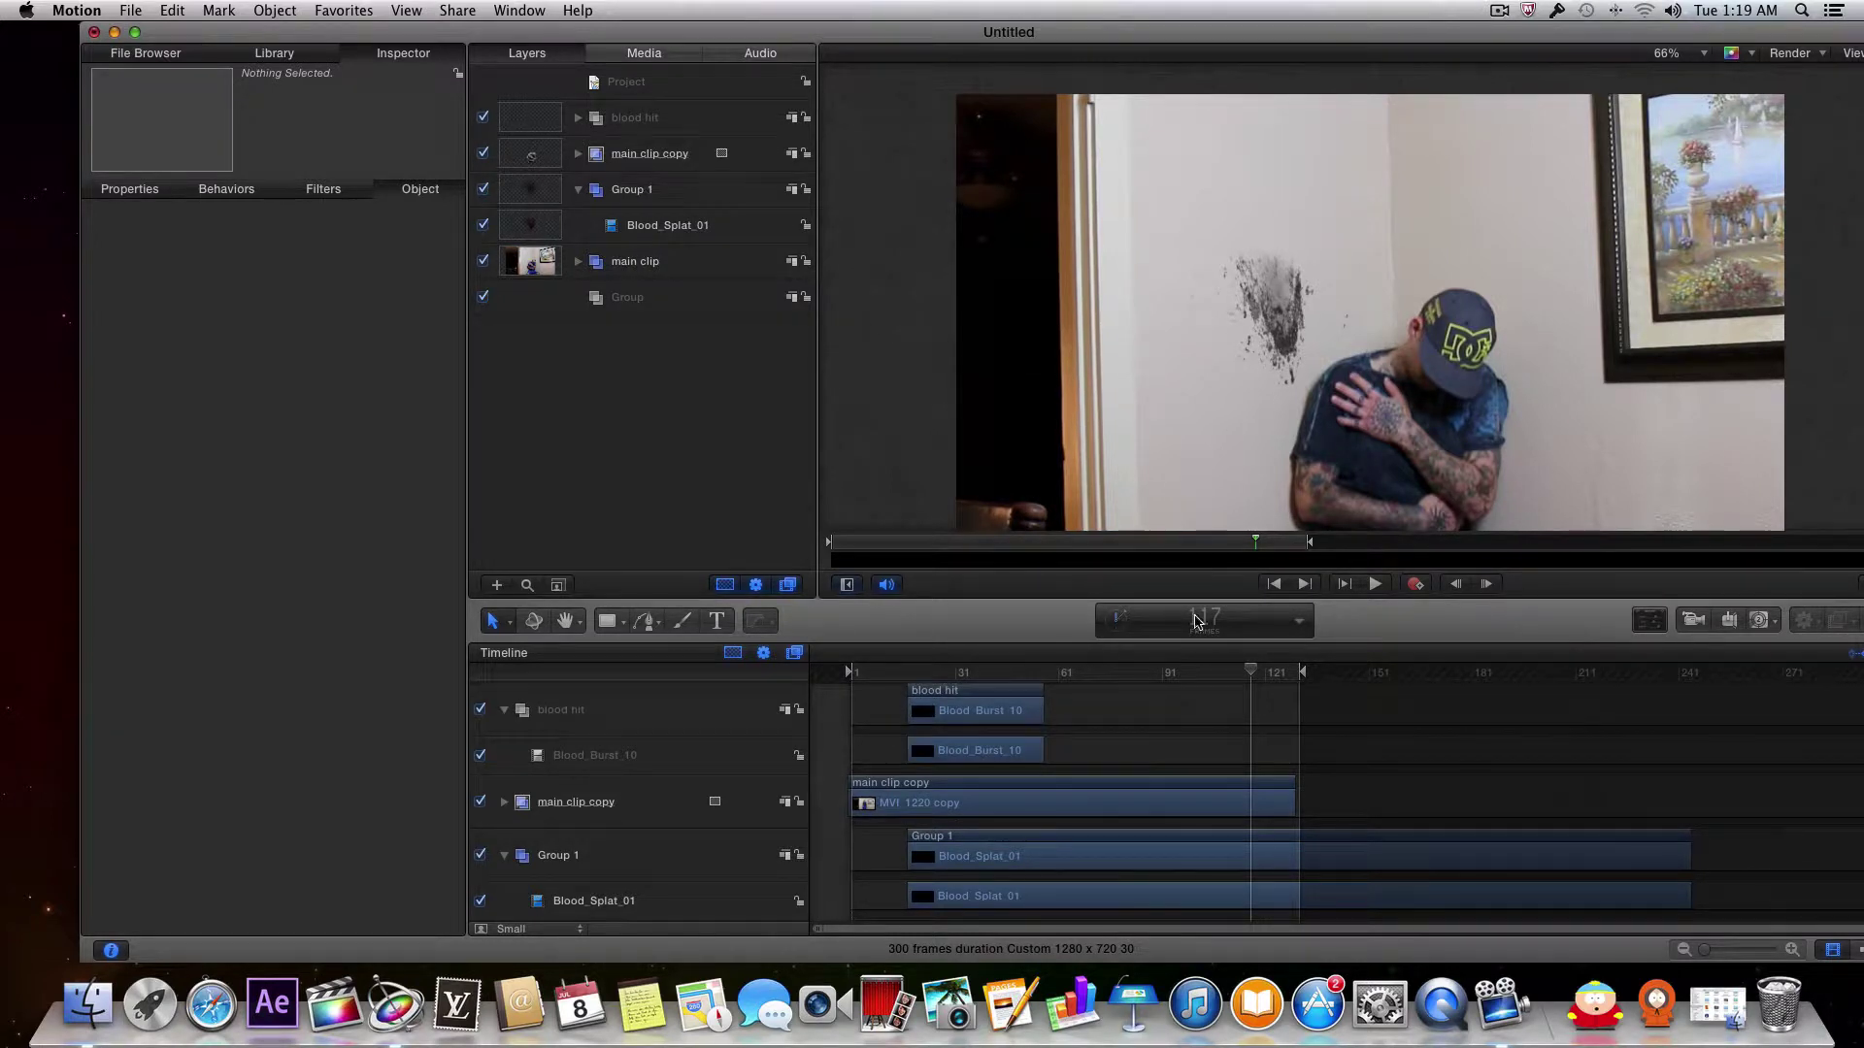
pyautogui.moveTo(1248, 670); pyautogui.dragTo(910, 648)
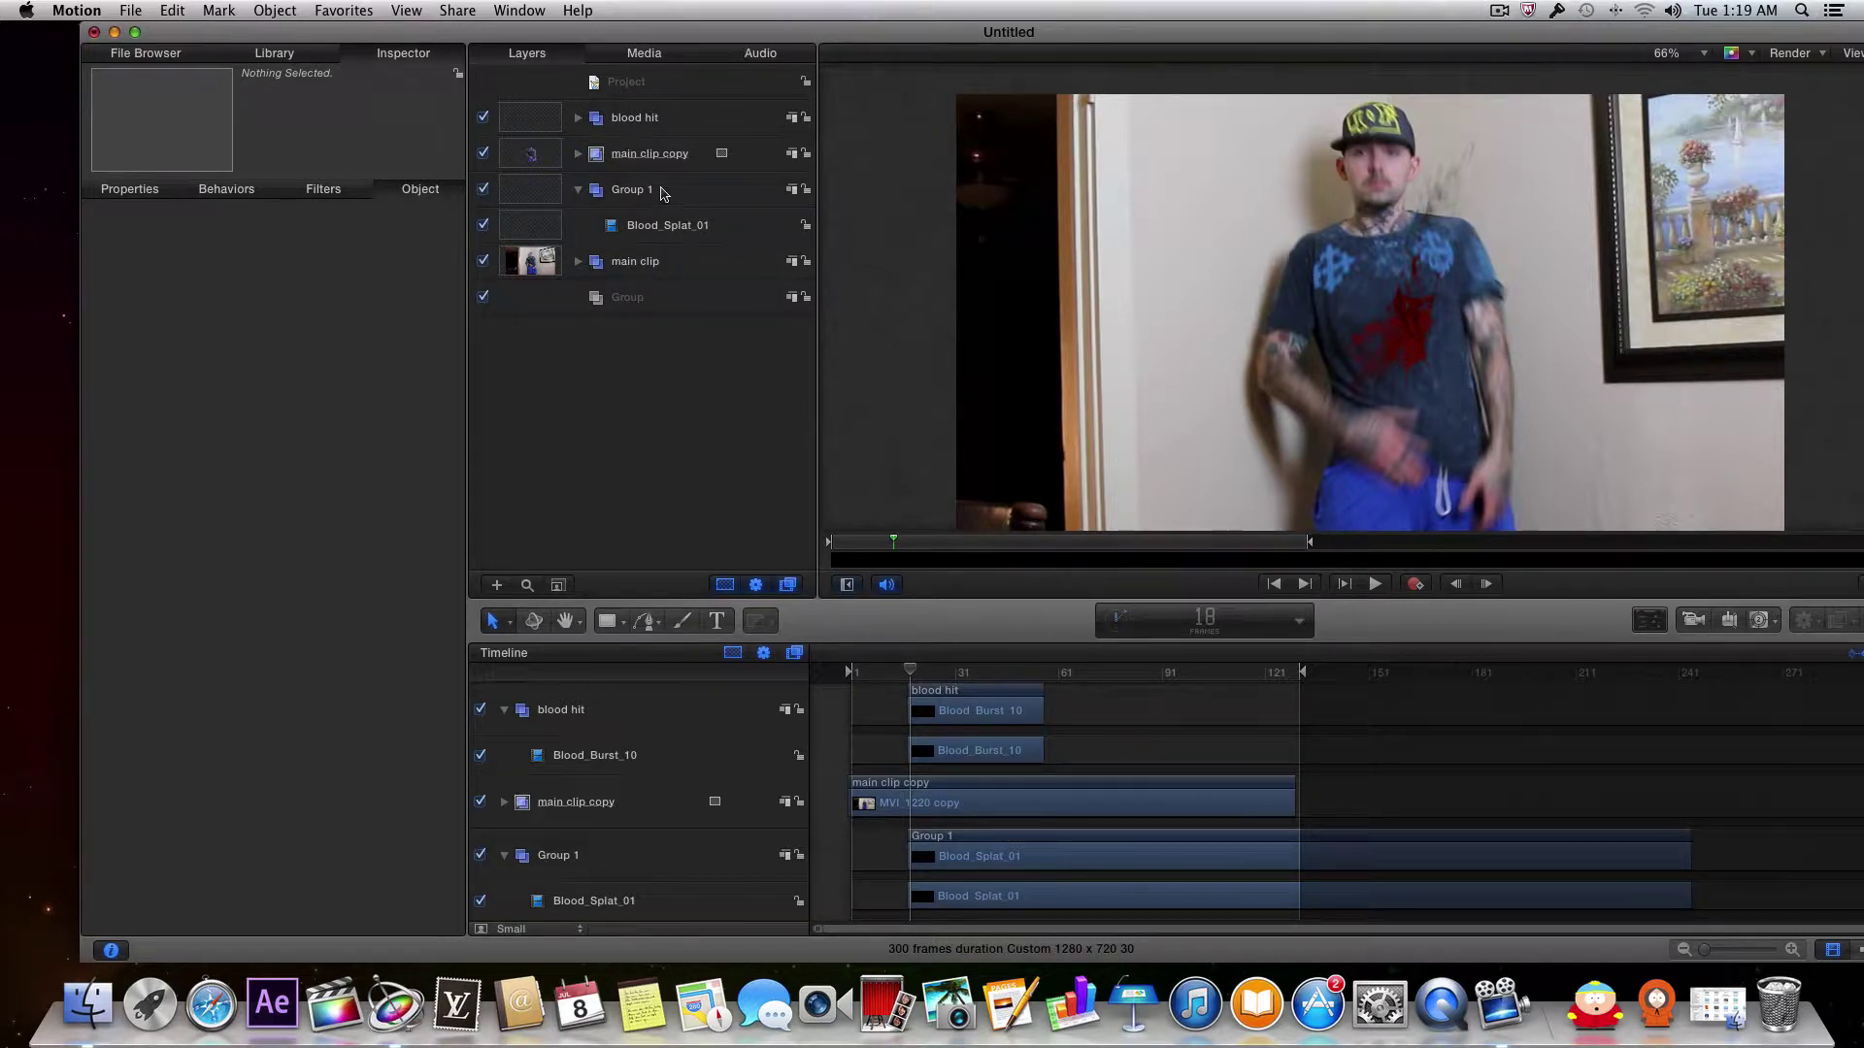
# Step: Apply the Colorize filter from the Color Correction category to the Blood_Splat_01 clip
pyautogui.click(652, 225)
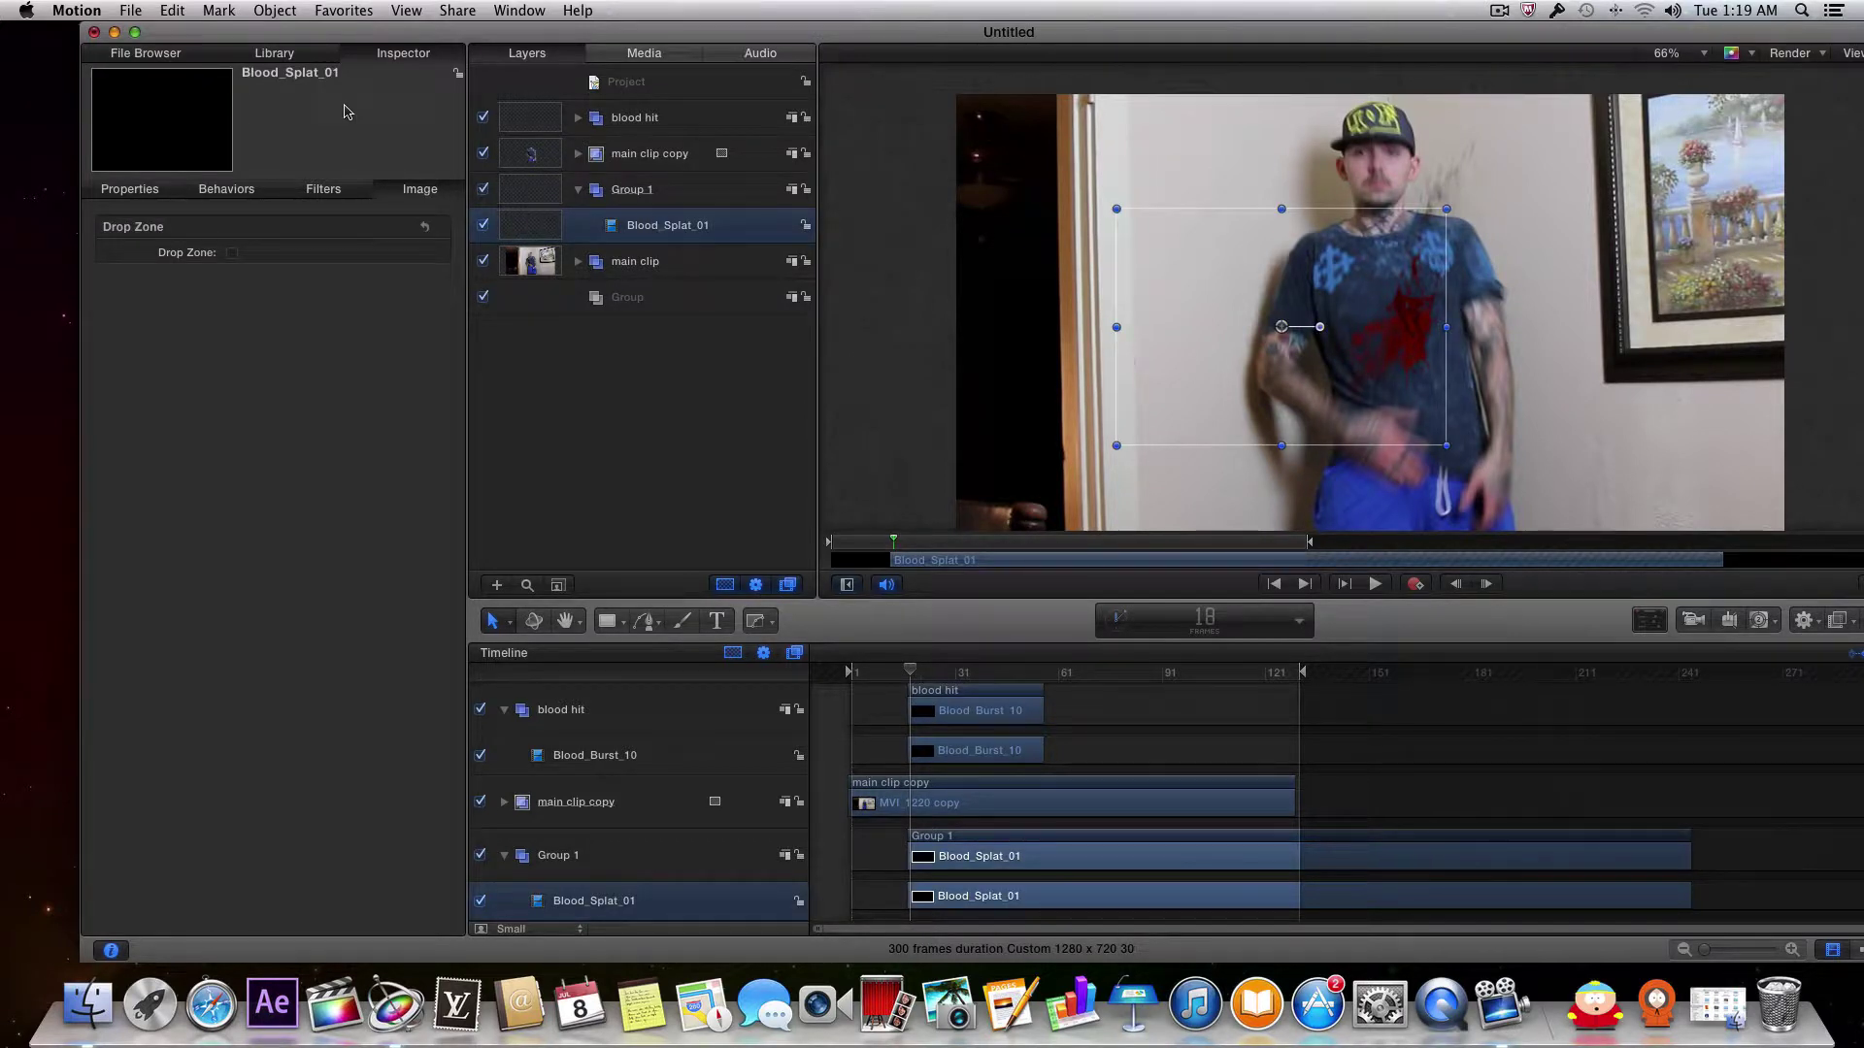
pyautogui.click(302, 55)
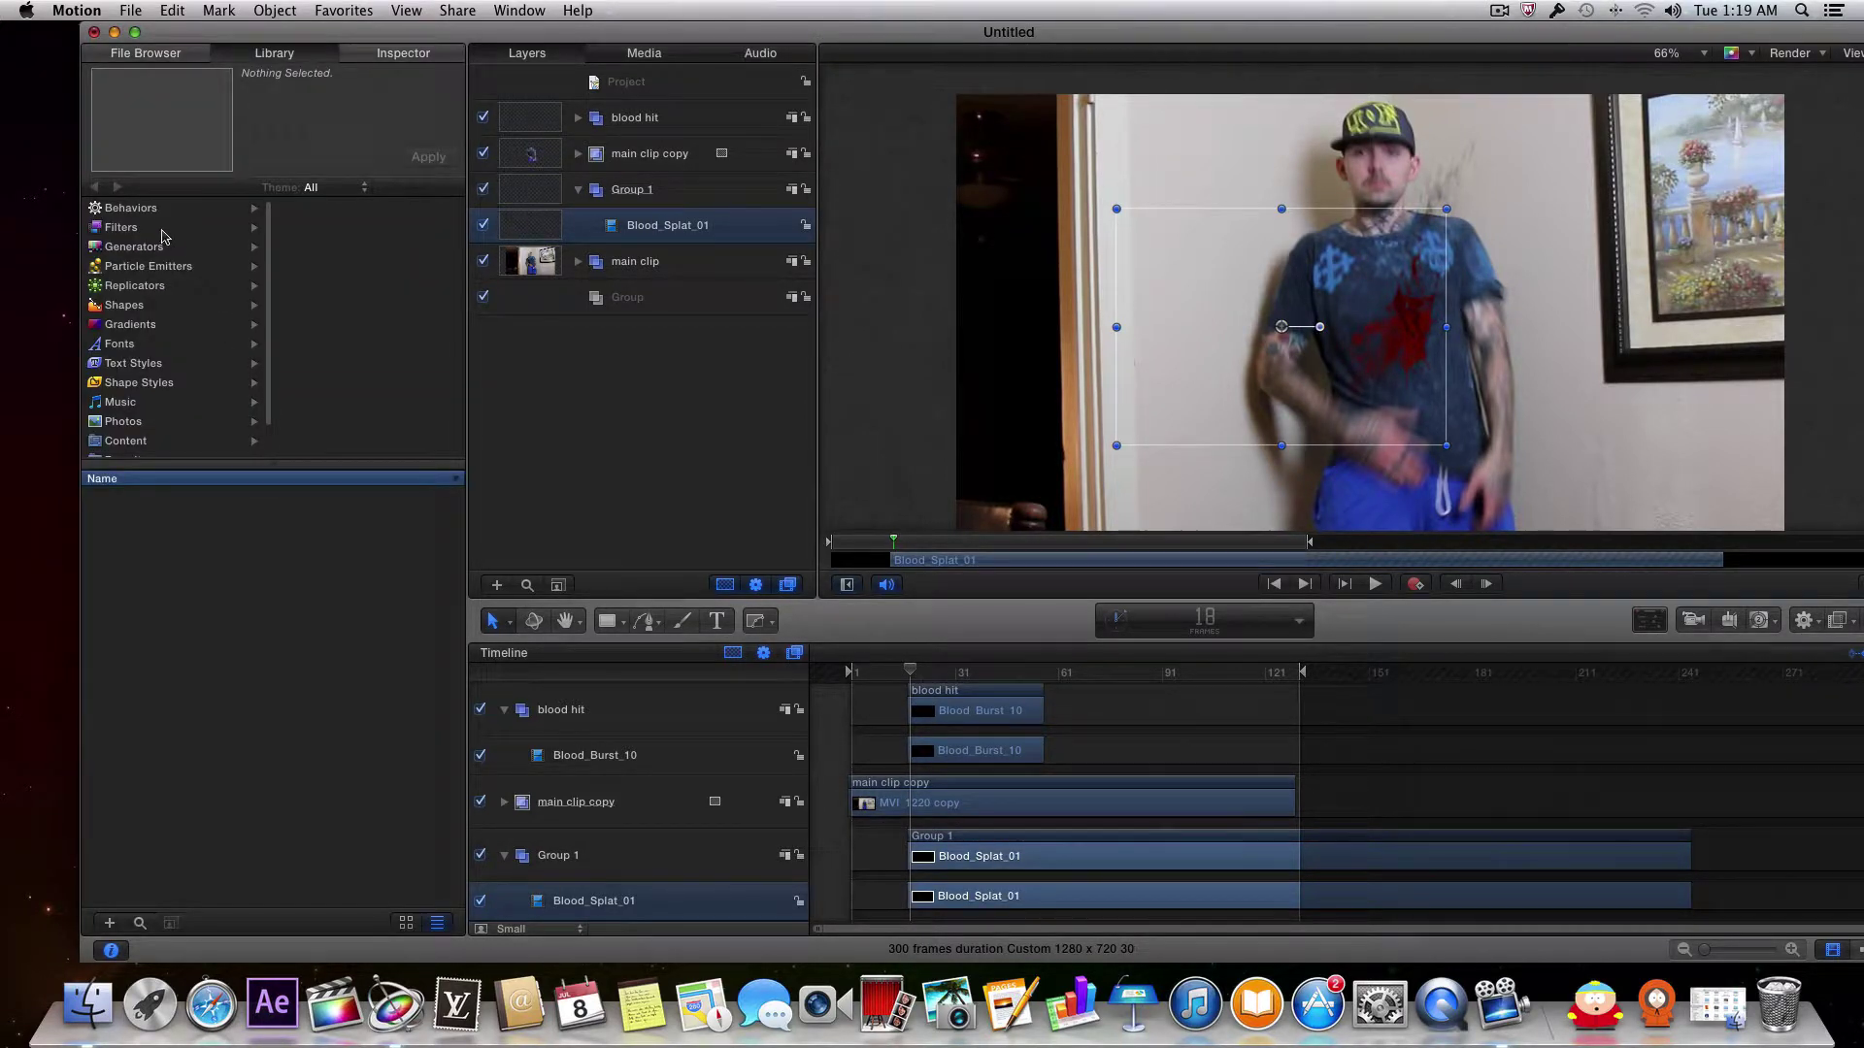
pyautogui.click(162, 229)
pyautogui.click(333, 268)
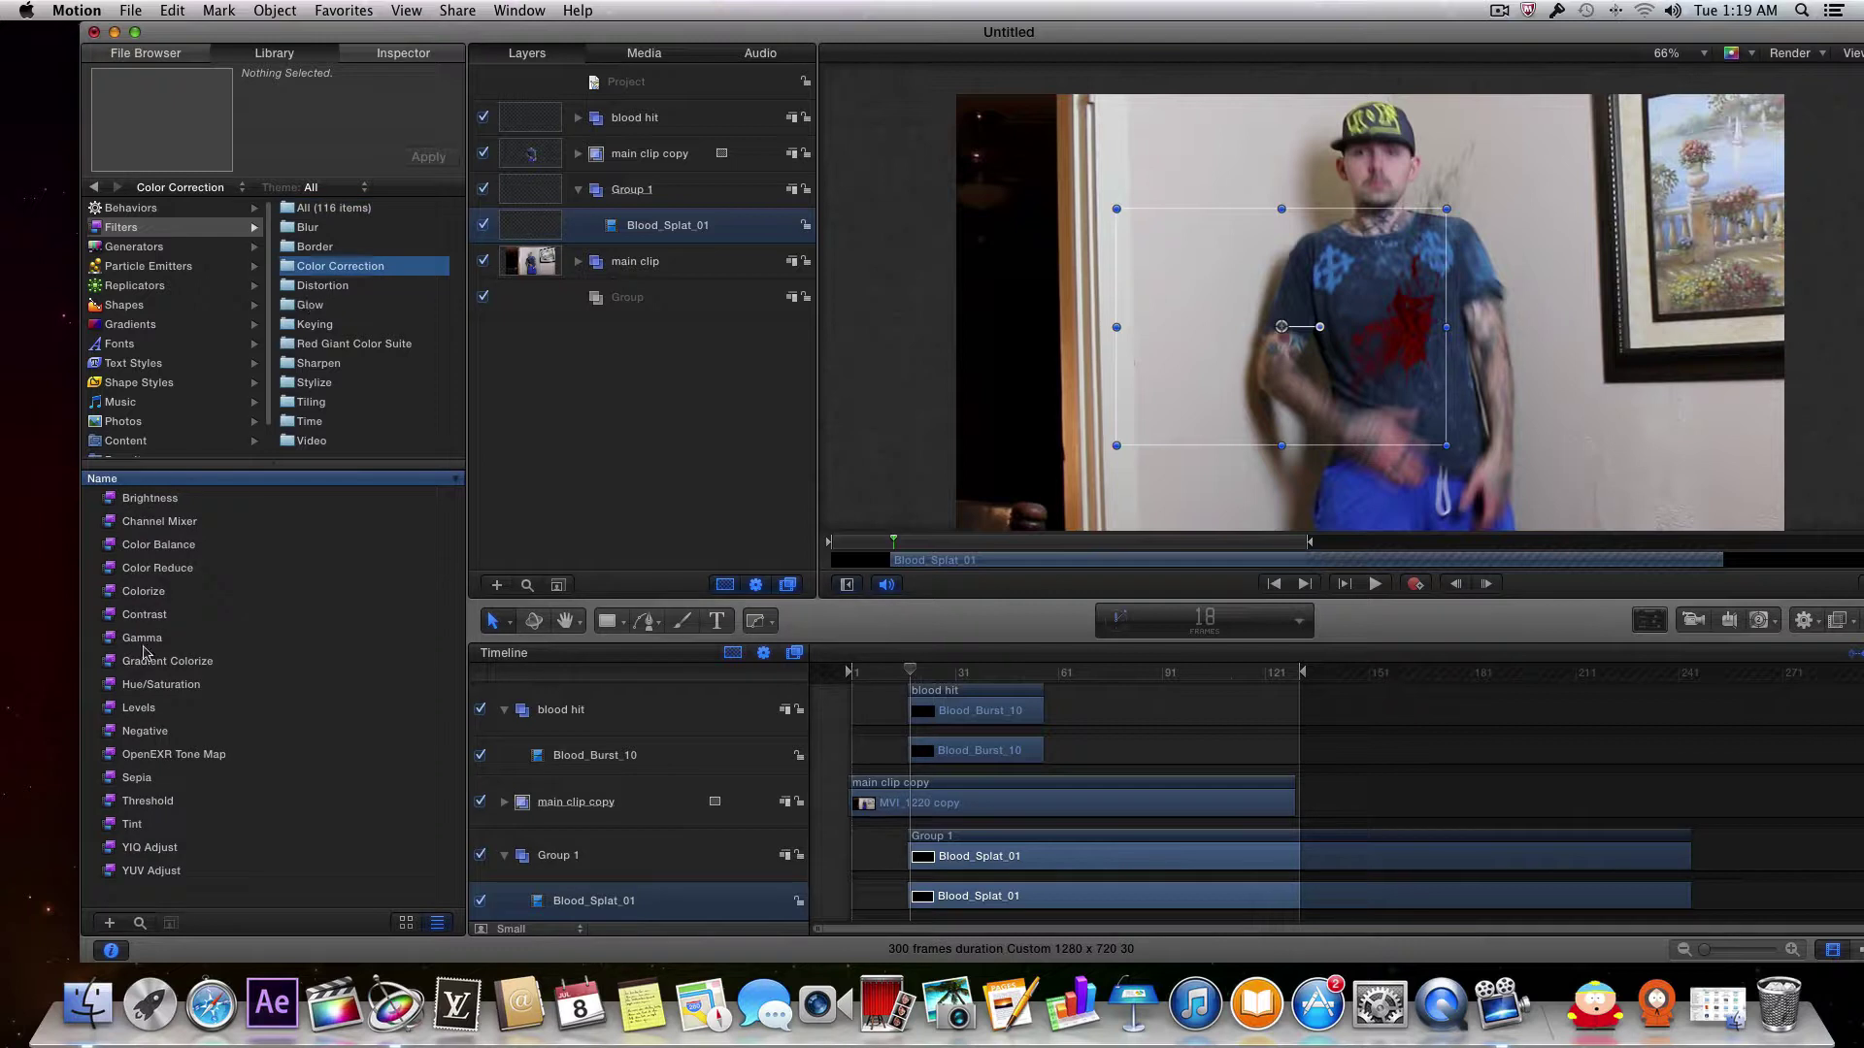
pyautogui.click(142, 594)
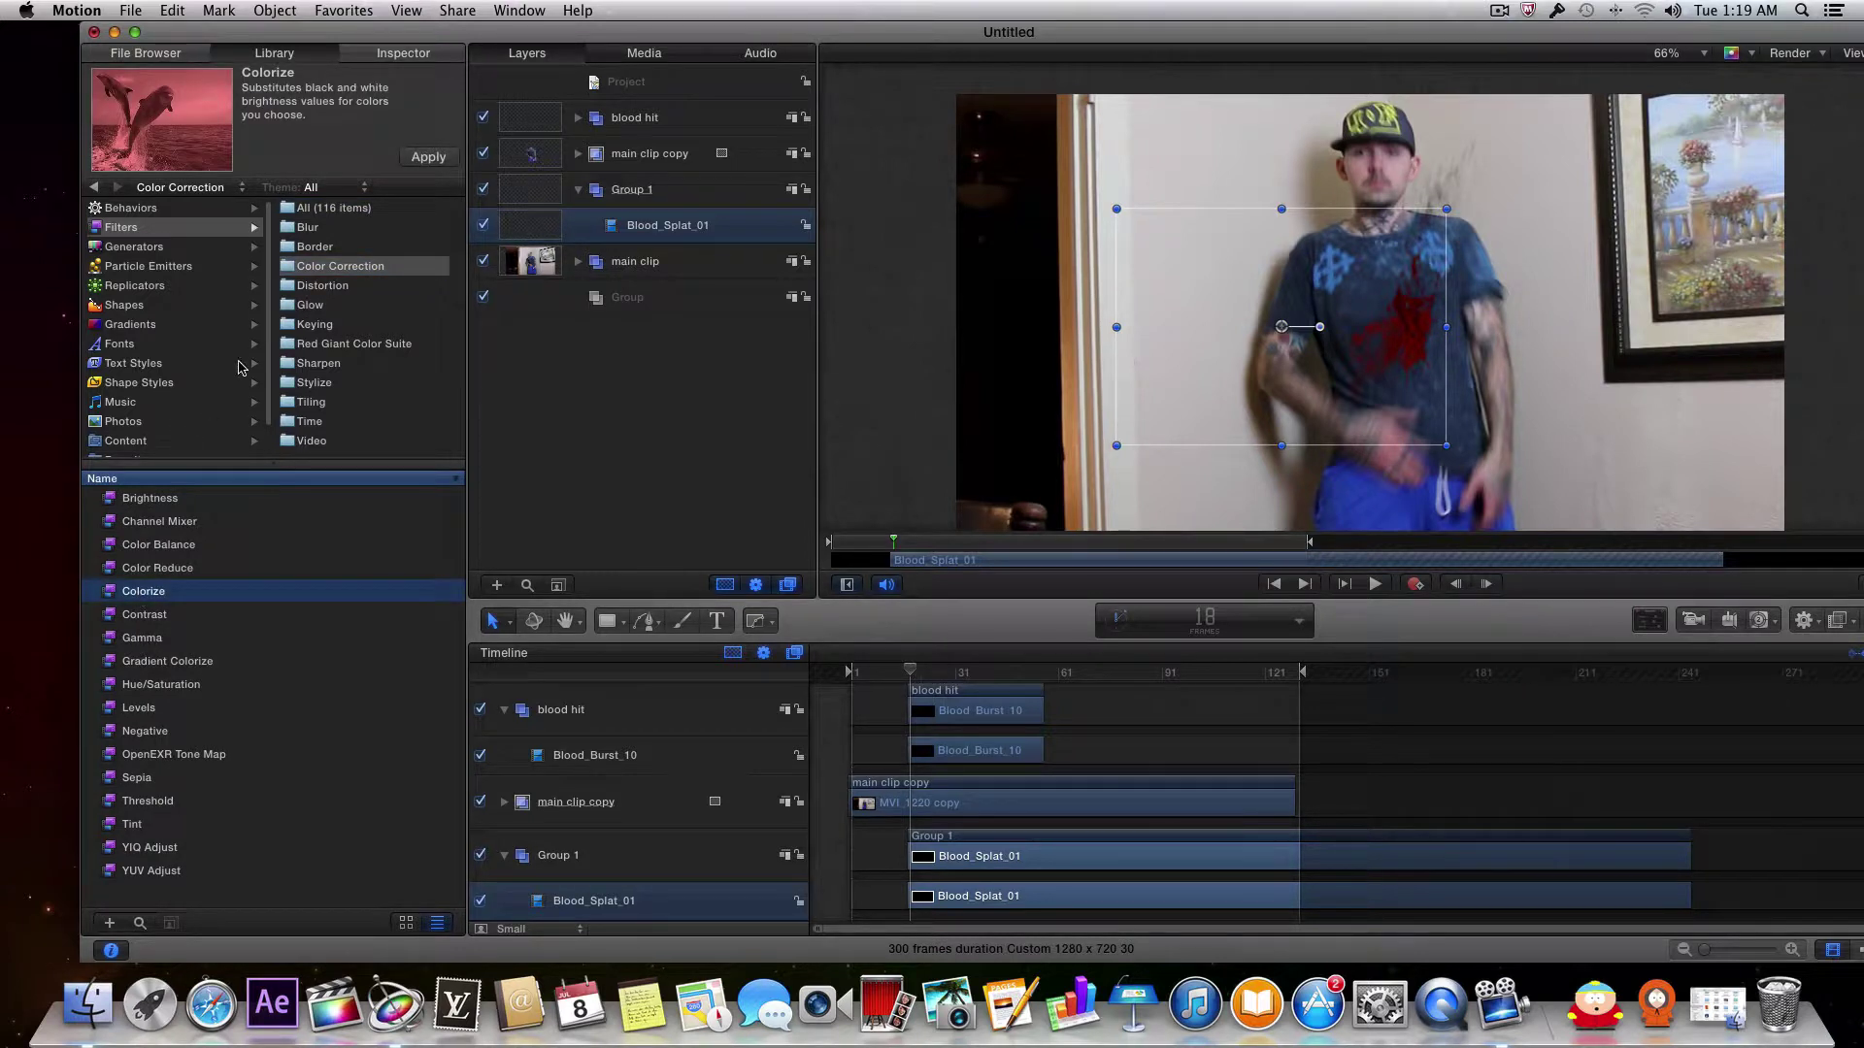
pyautogui.click(428, 159)
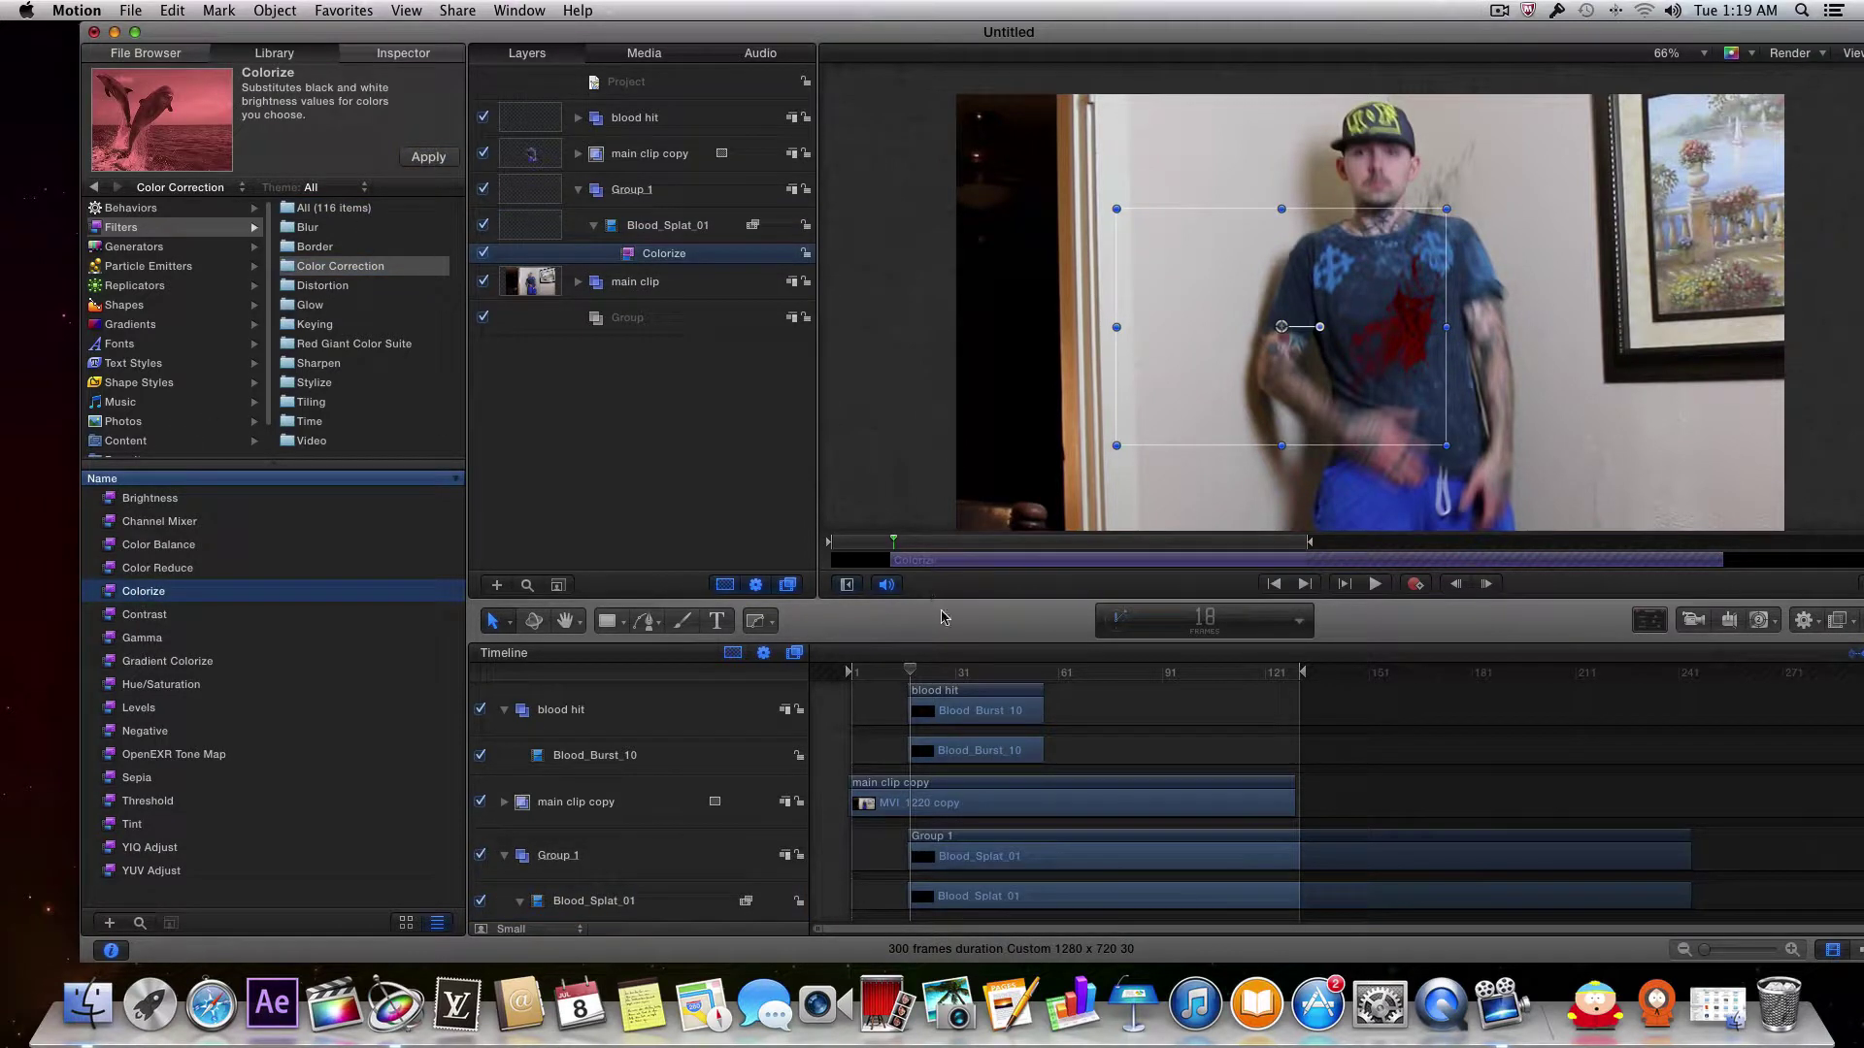
# Step: Remap Colorize's black and white to dark reds sampled from the blood burst on the shirt, and check the splat at frame 110
pyautogui.click(406, 54)
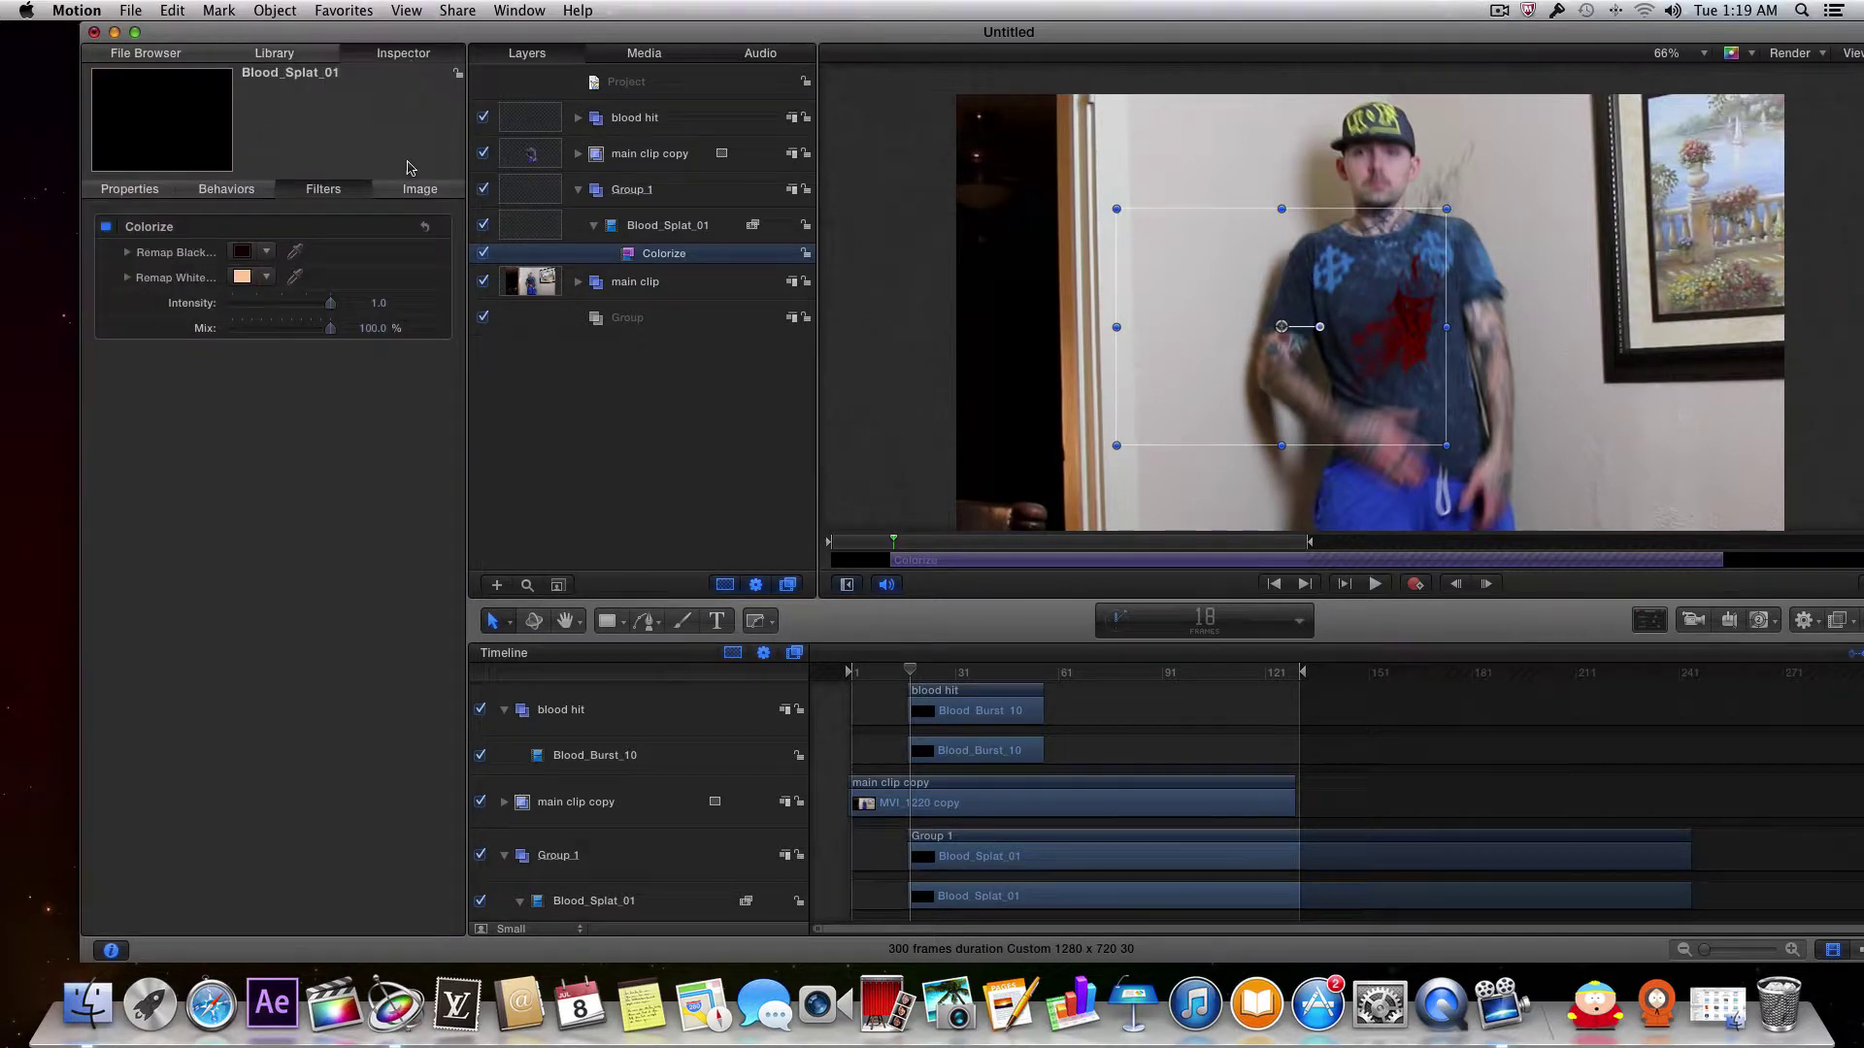
pyautogui.click(294, 255)
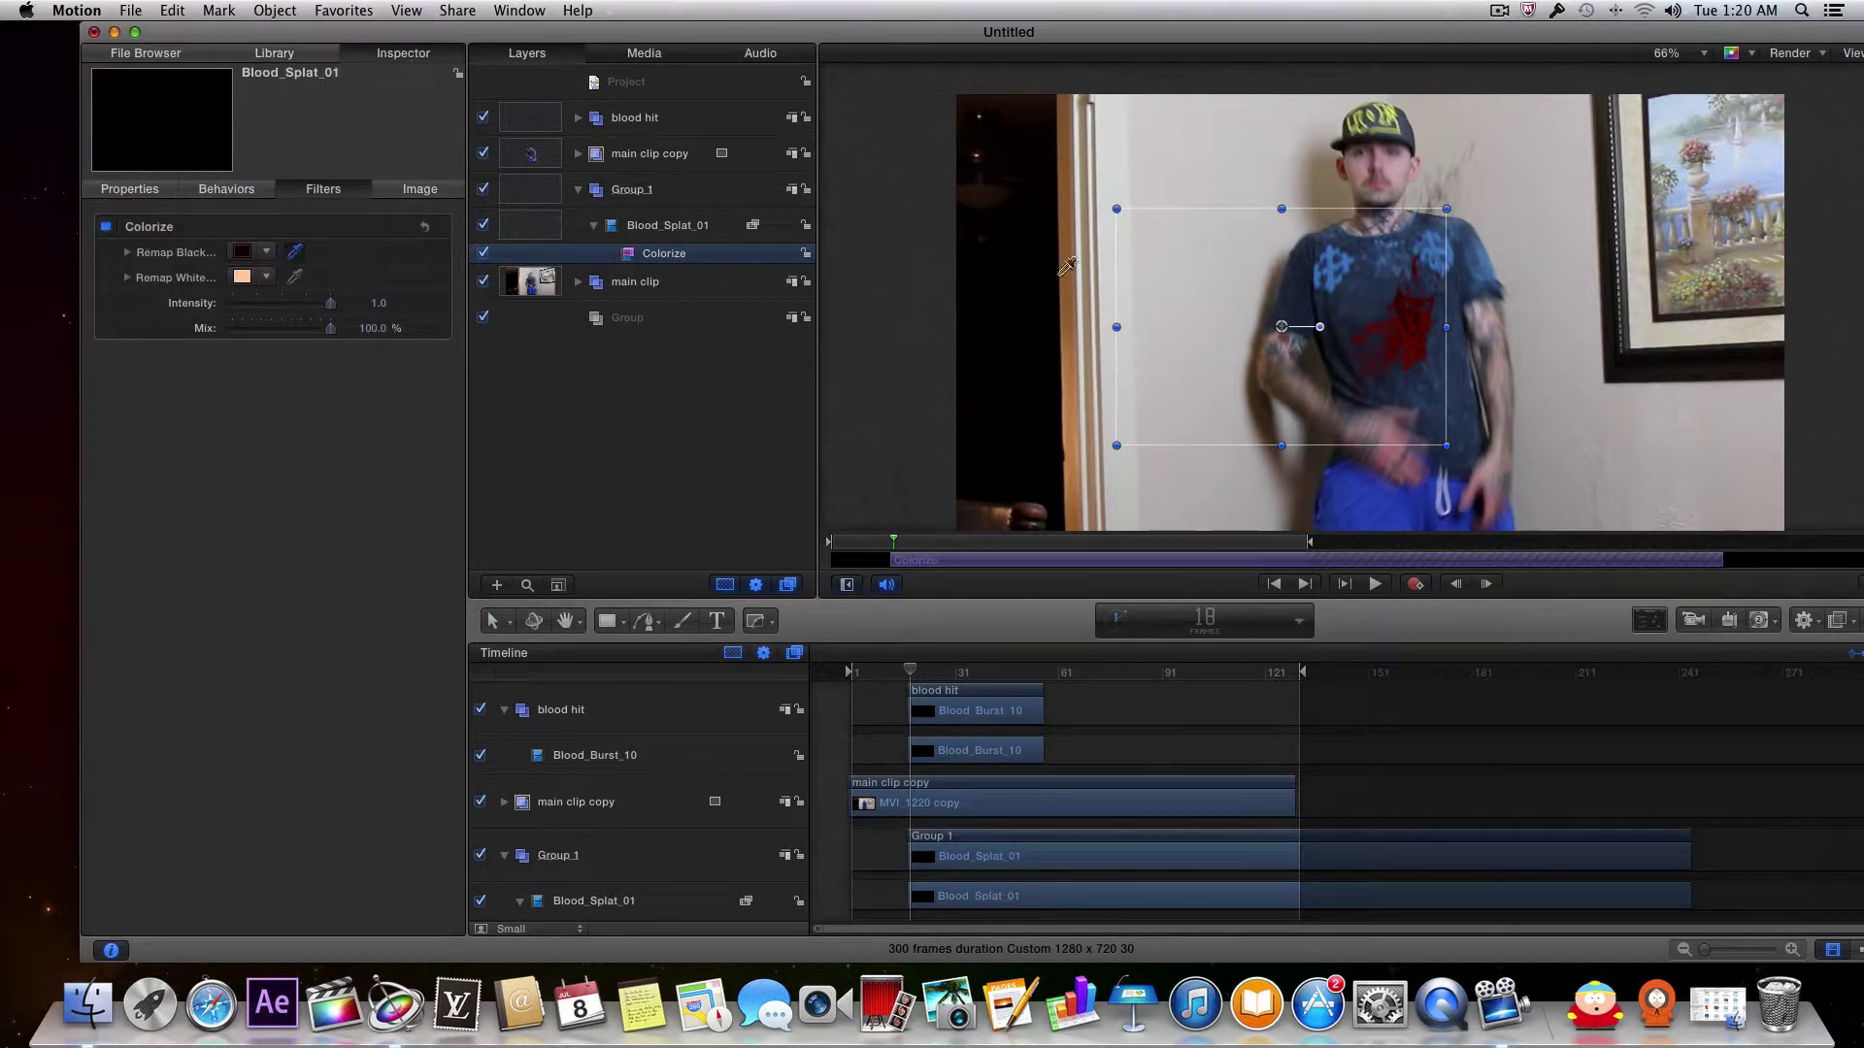
pyautogui.click(1411, 358)
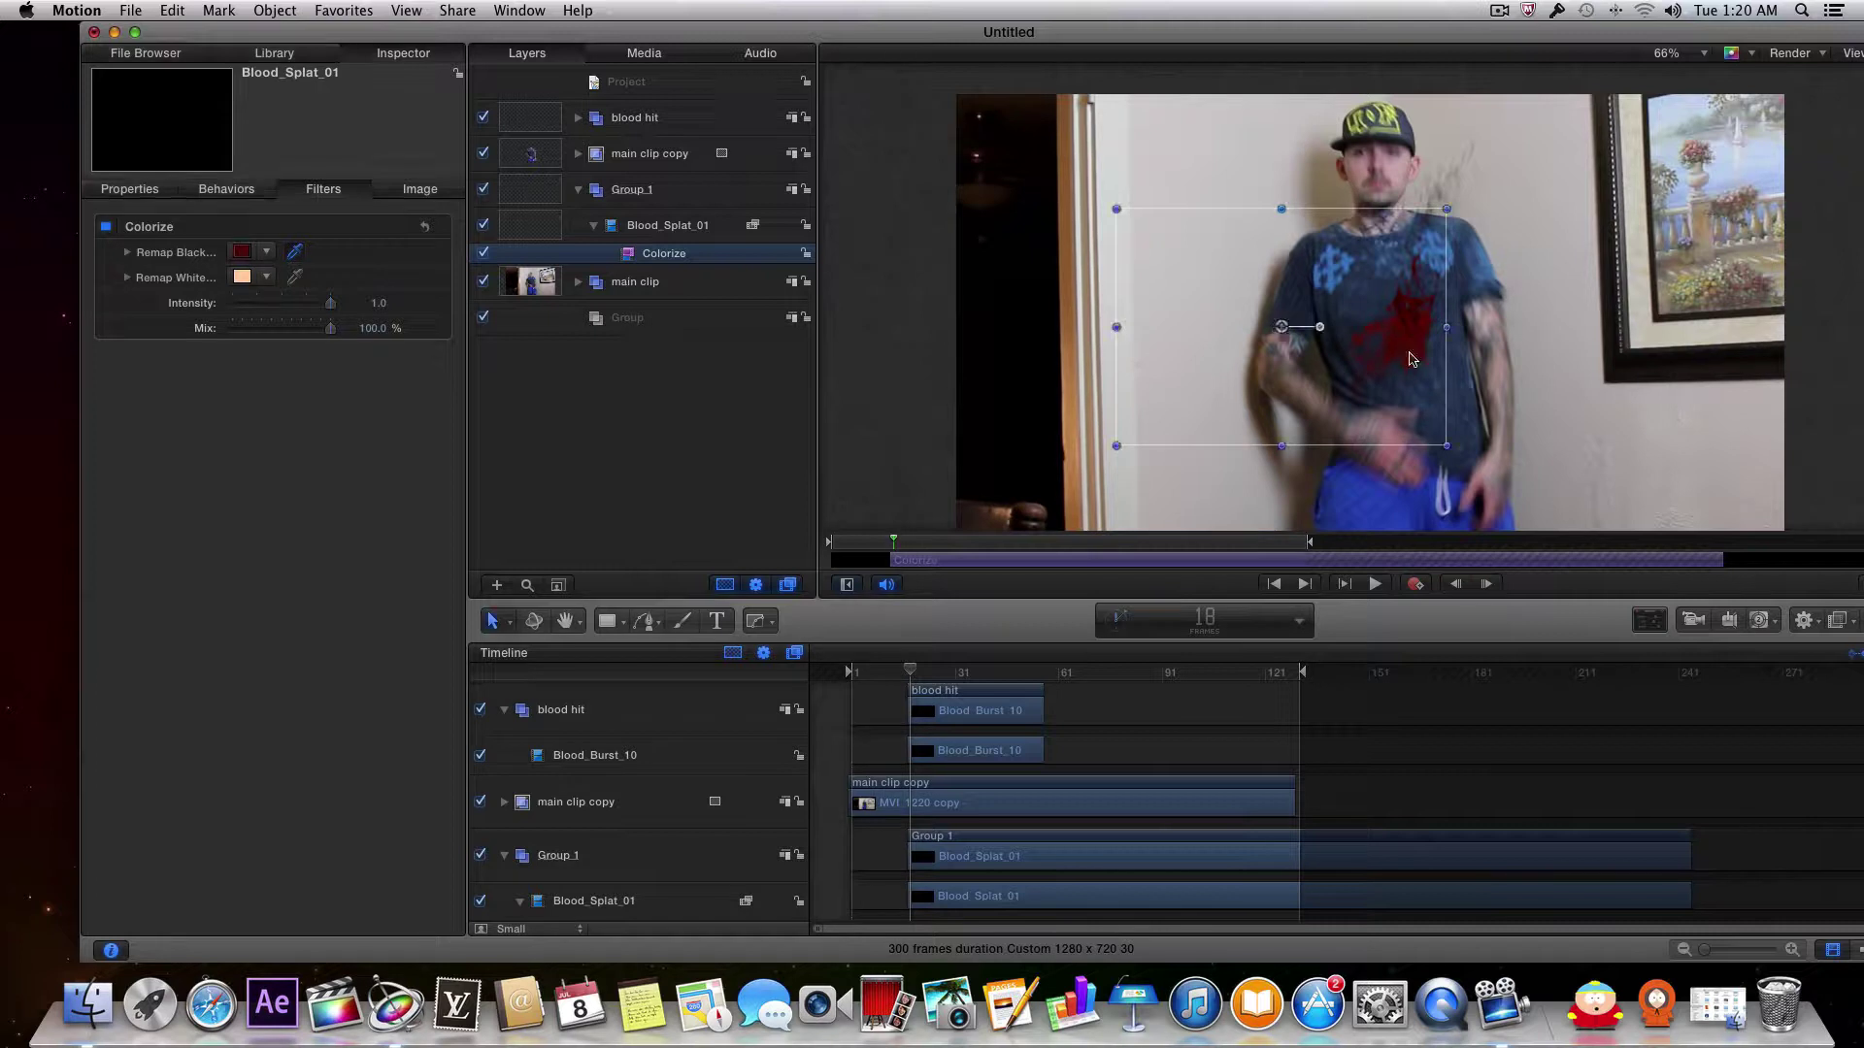
pyautogui.click(295, 277)
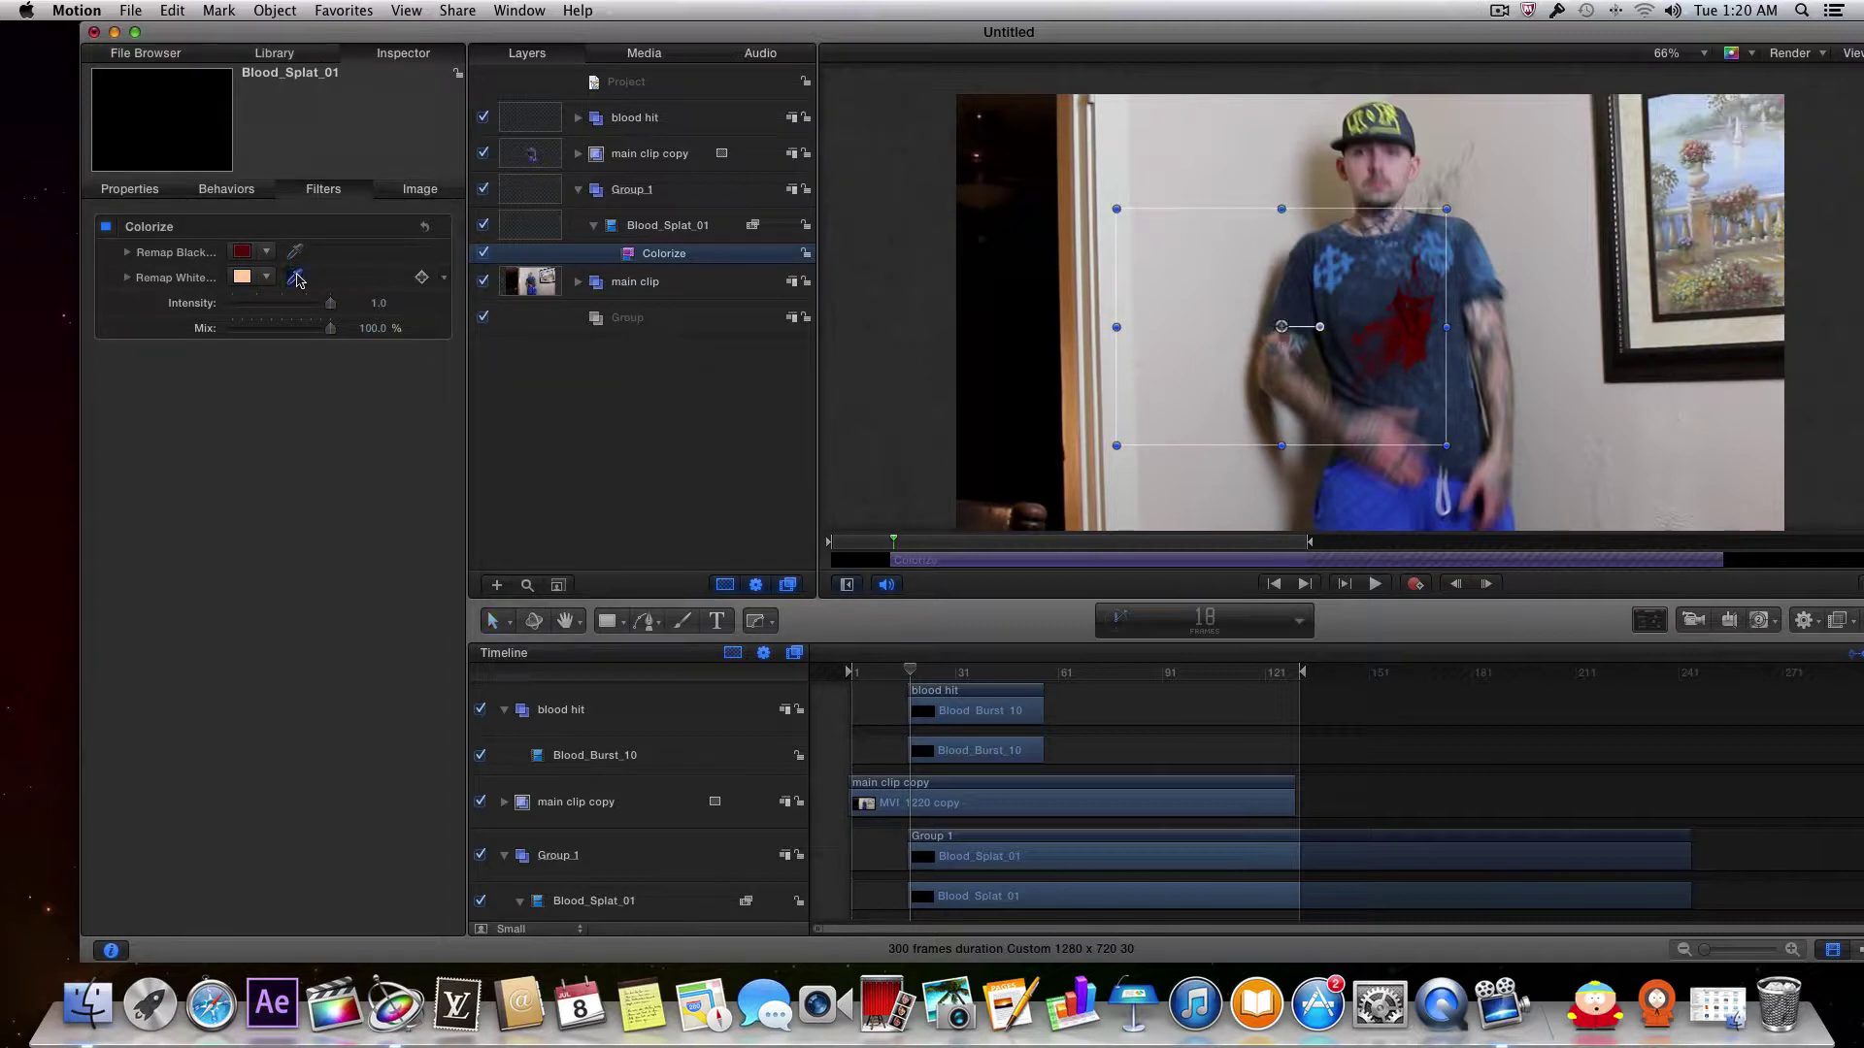
pyautogui.click(1412, 349)
pyautogui.moveTo(910, 670); pyautogui.dragTo(1229, 699)
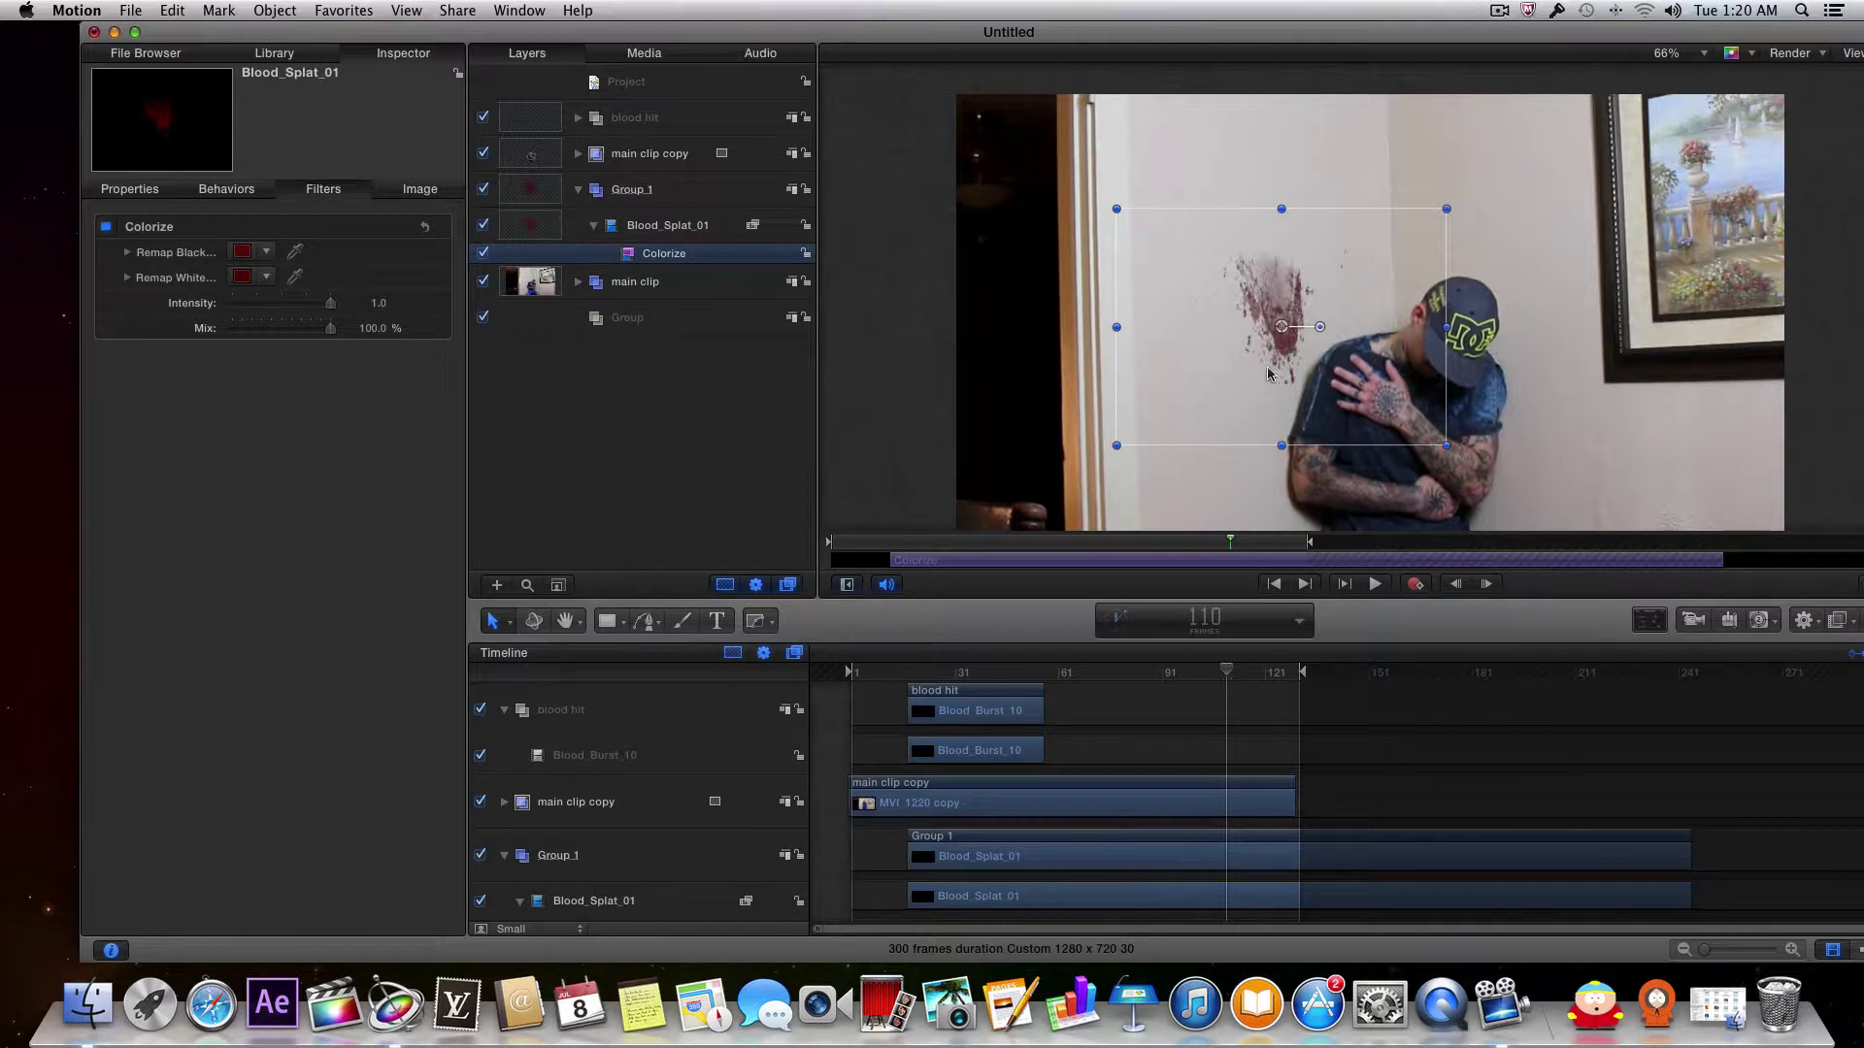
# Step: Apply the Soft Focus blur filter to Blood_Splat_01 and set its Amount to 20
pyautogui.click(655, 226)
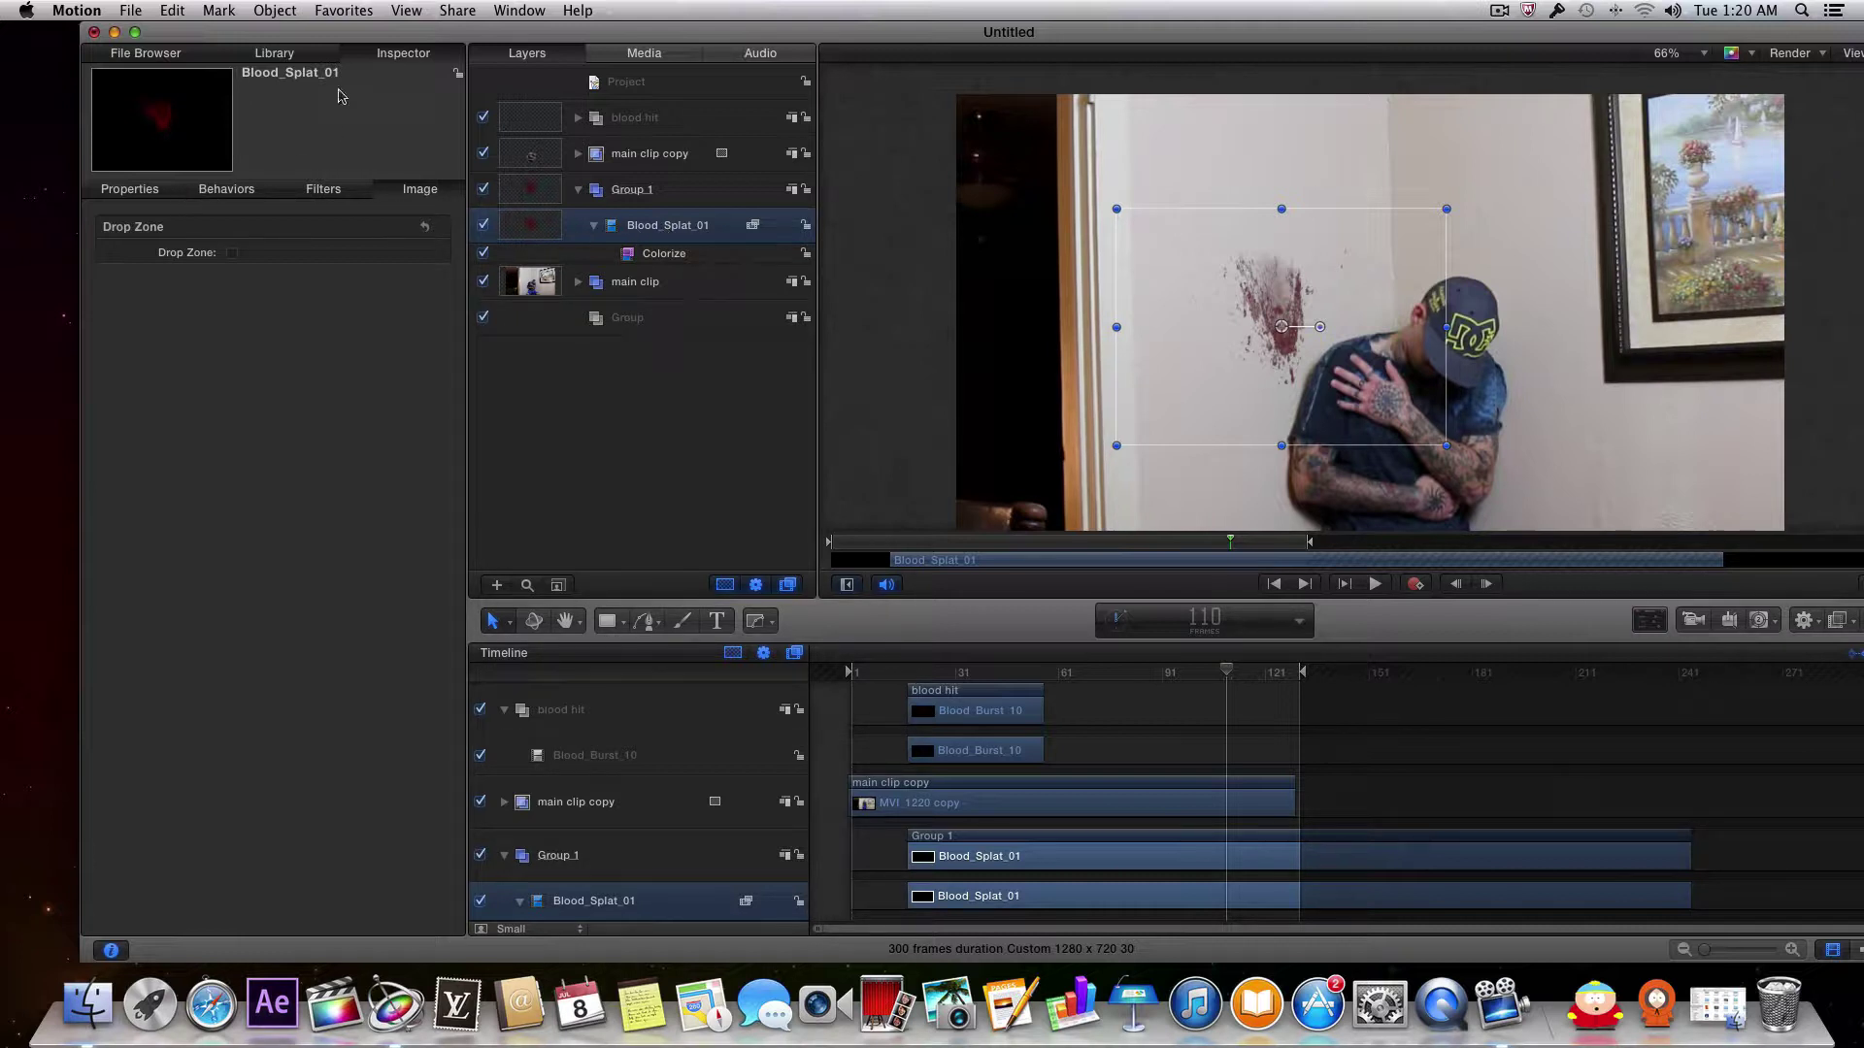
pyautogui.click(304, 50)
pyautogui.click(338, 231)
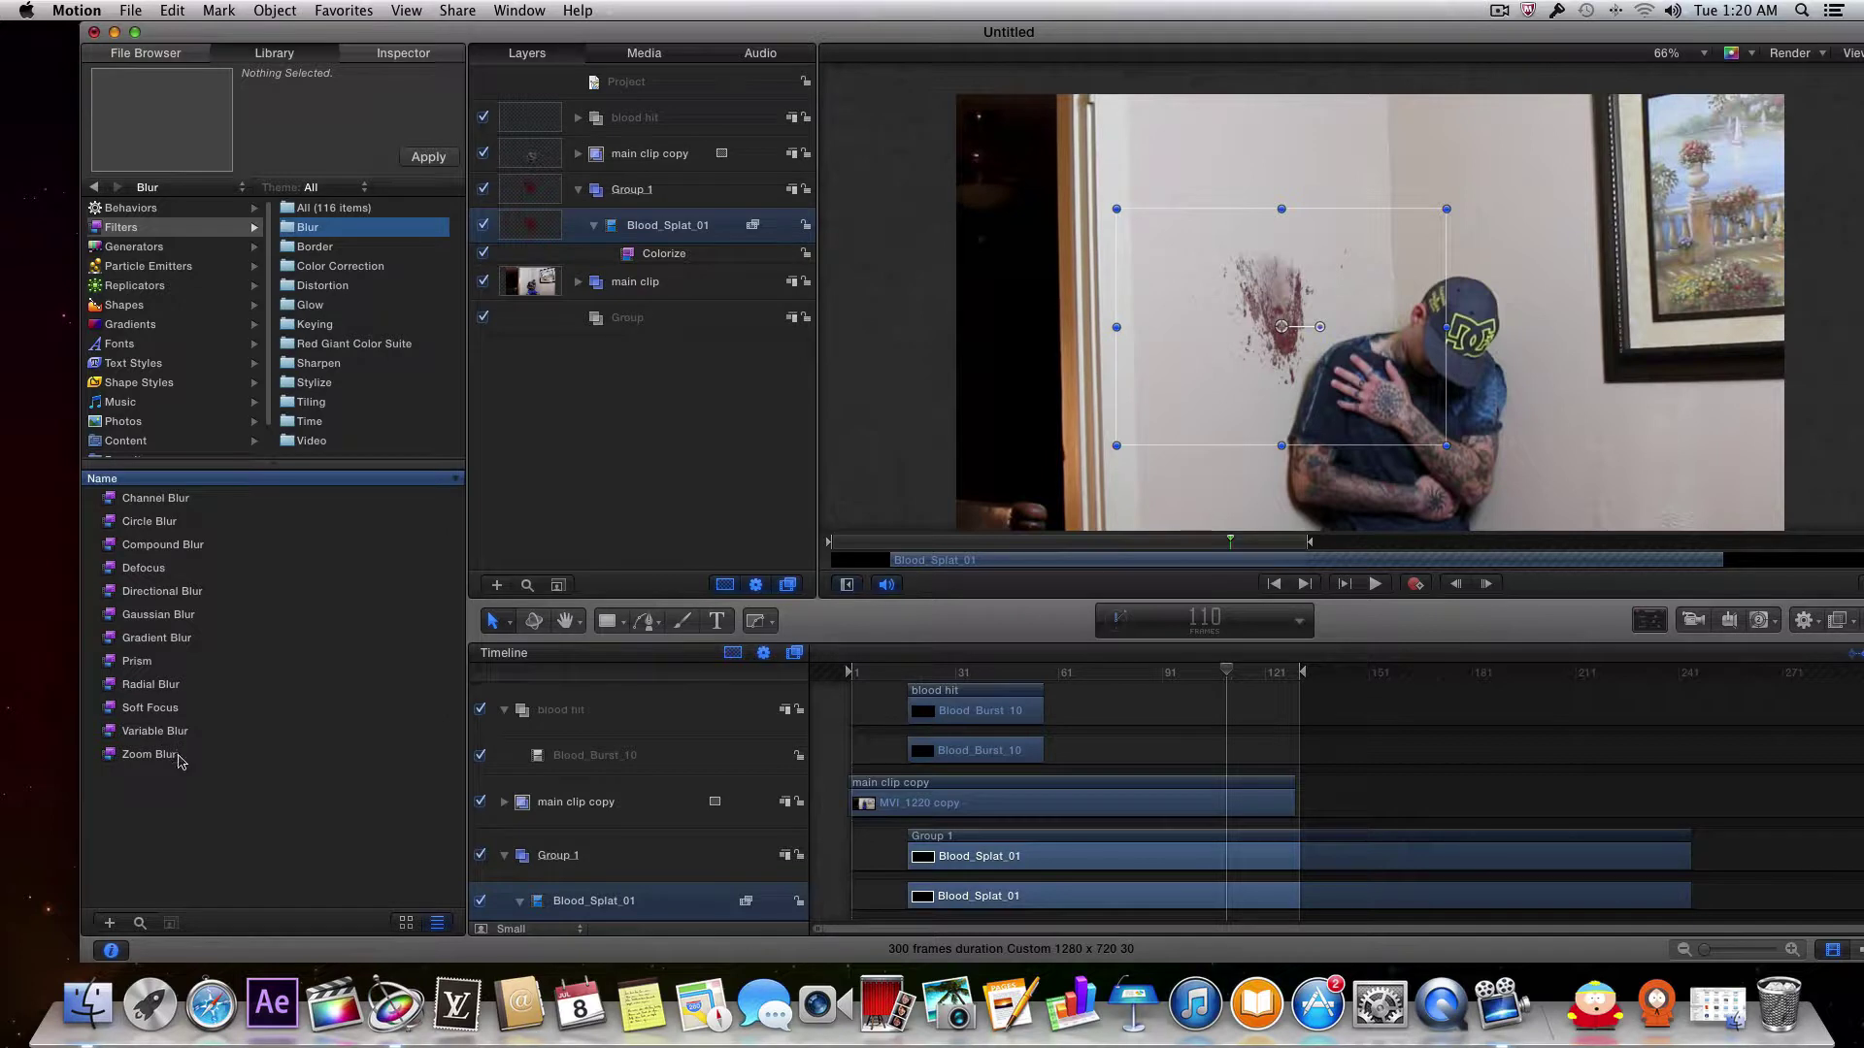
pyautogui.click(155, 708)
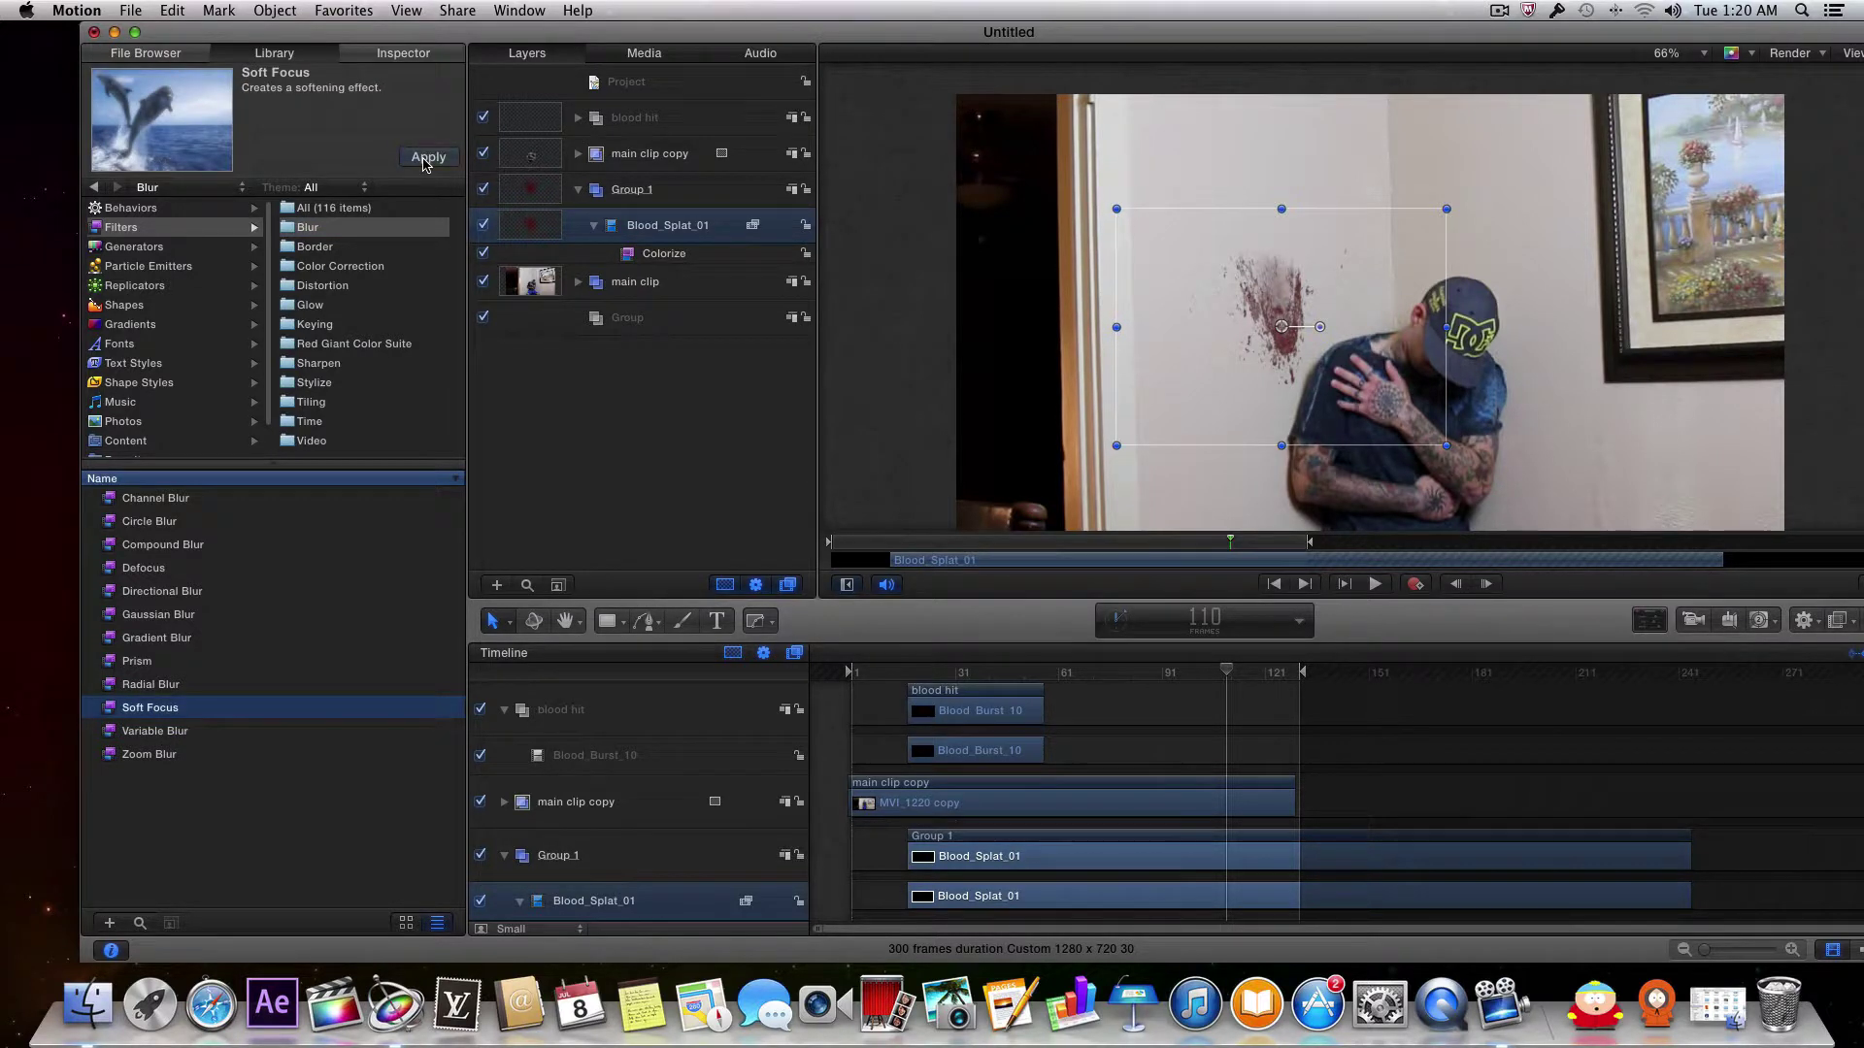
pyautogui.click(425, 158)
pyautogui.click(403, 55)
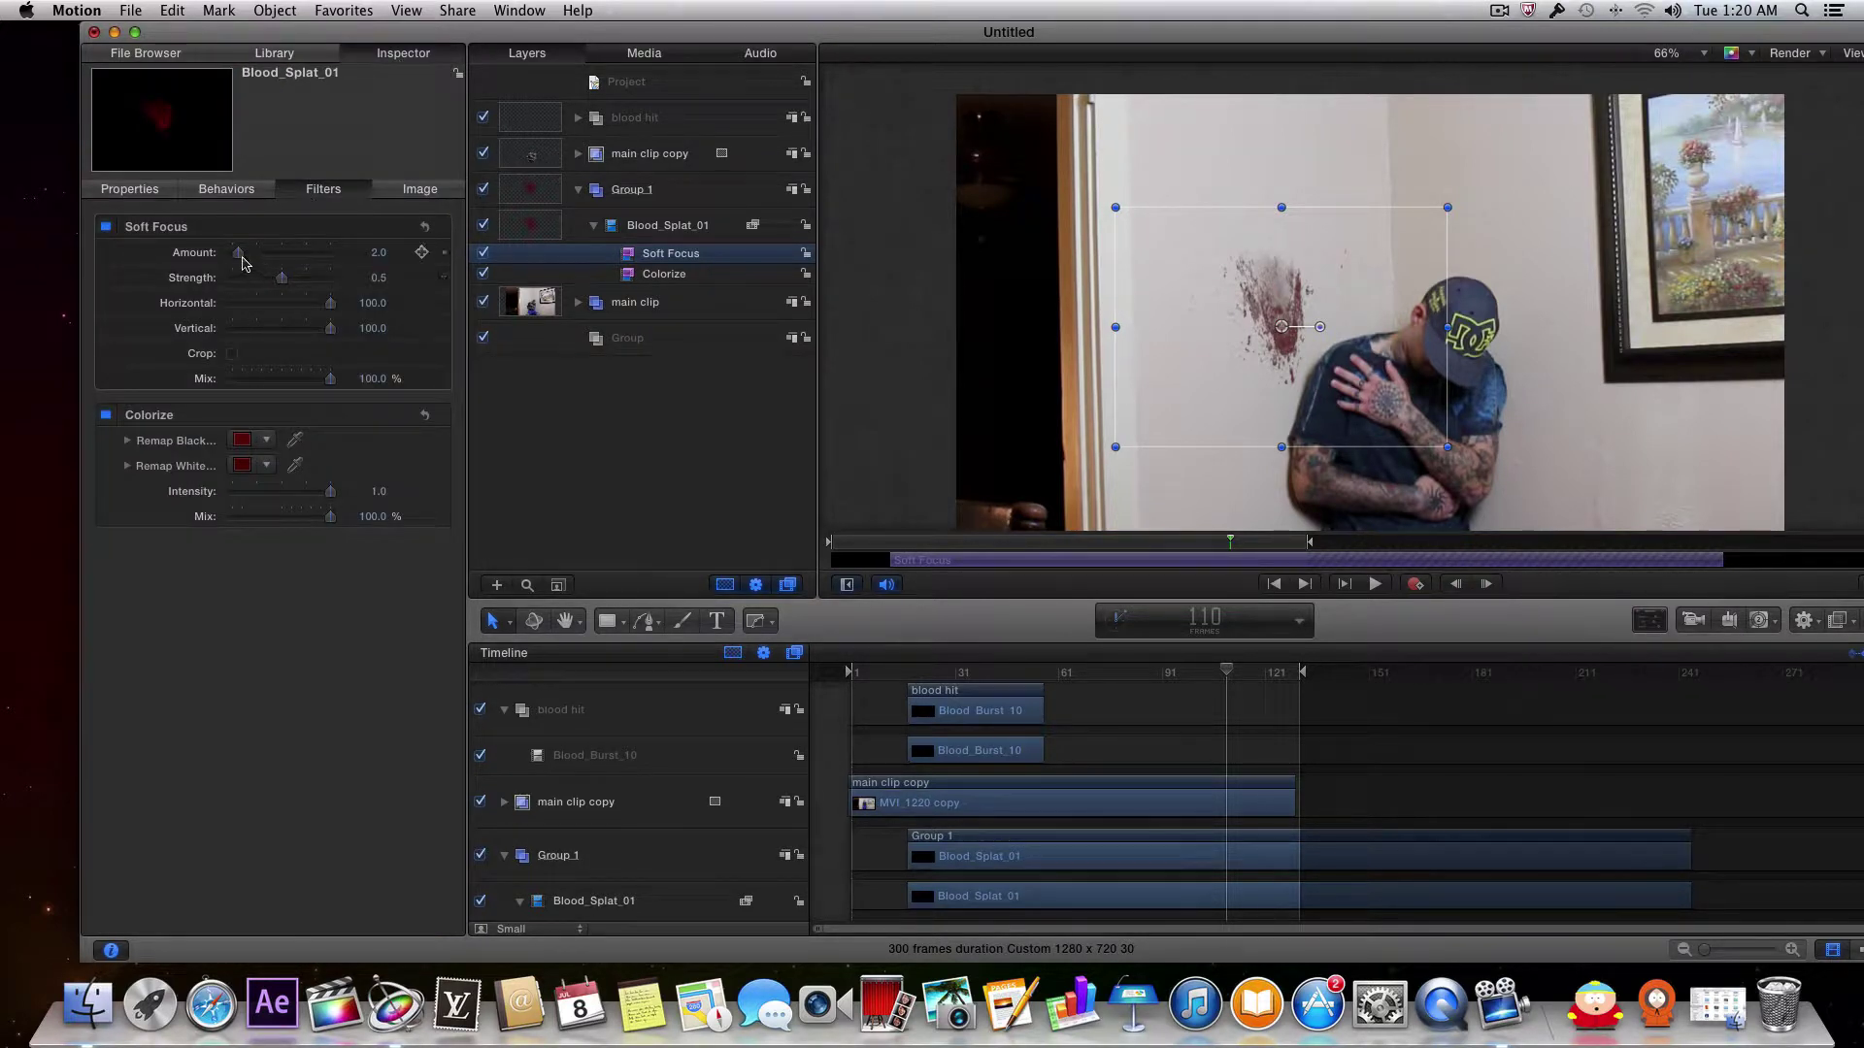
pyautogui.moveTo(243, 262); pyautogui.dragTo(300, 263)
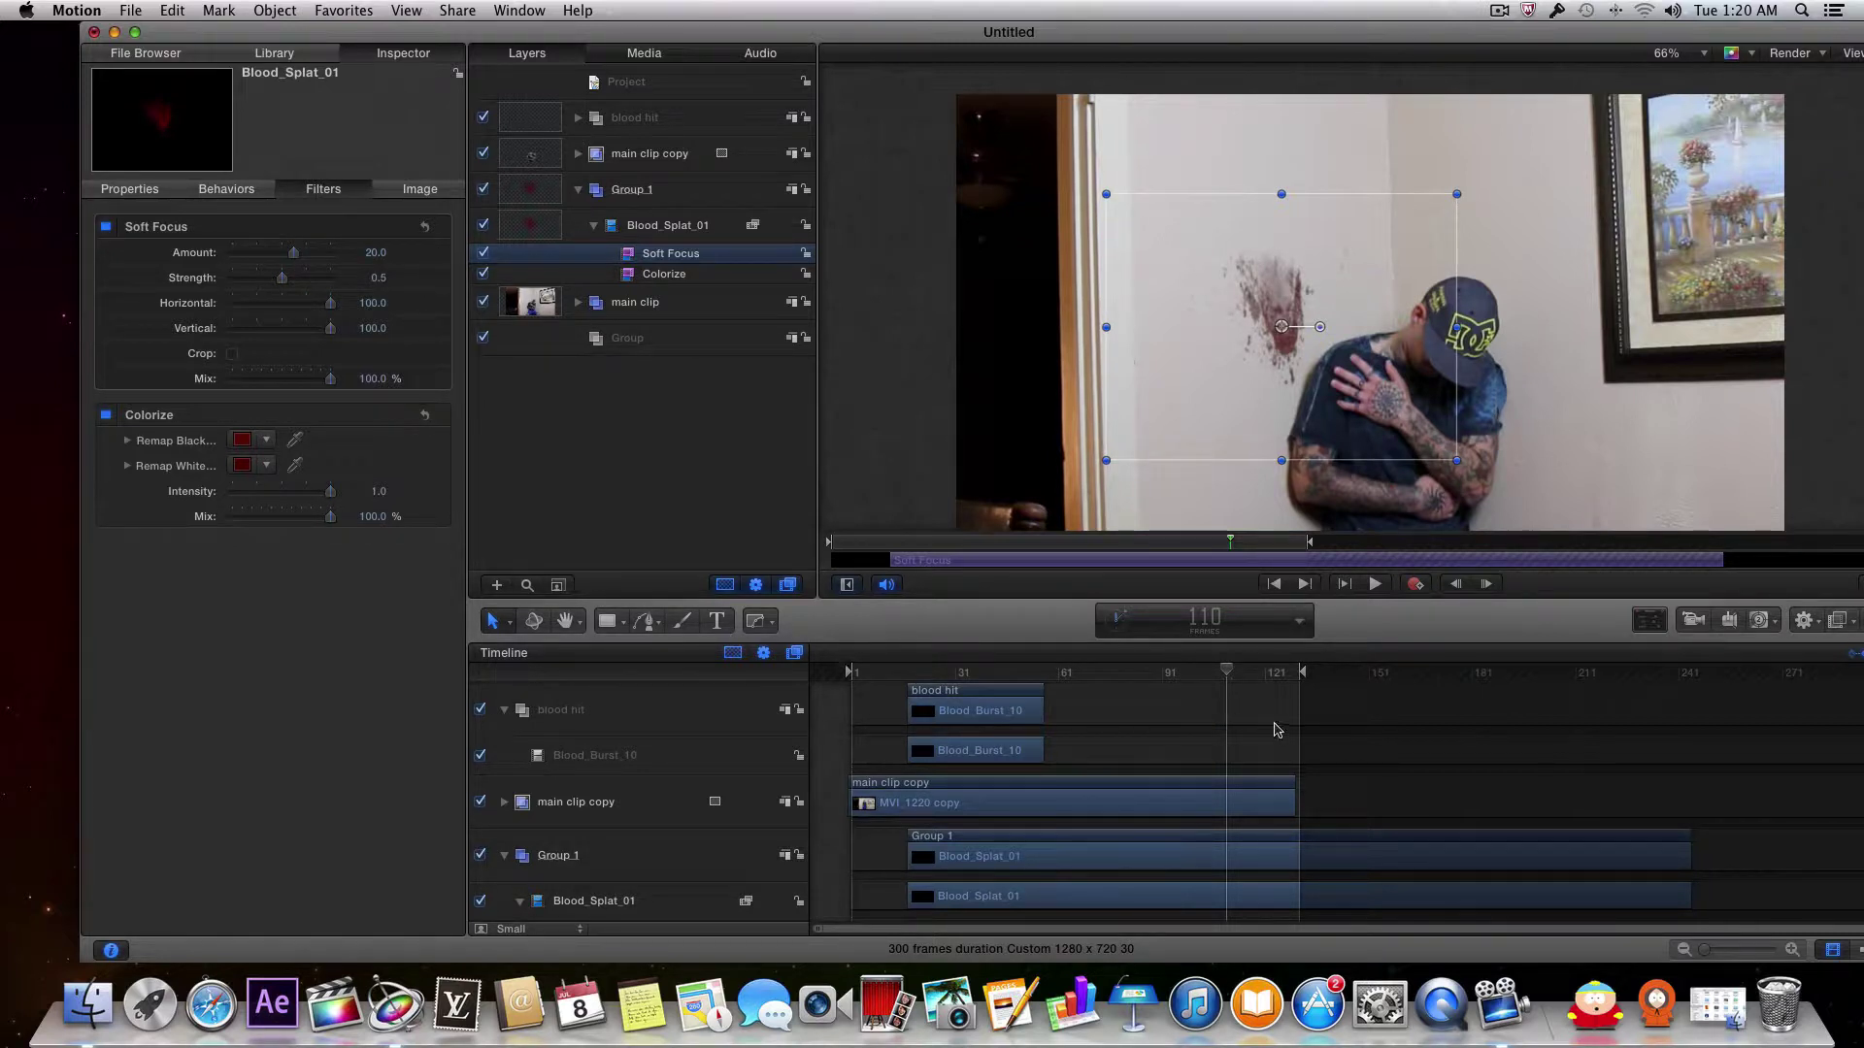
# Step: Add a Feather keyframe at frame 70 to the Bezier Mask in the main clip copy group
pyautogui.moveTo(1227, 673); pyautogui.dragTo(1103, 674)
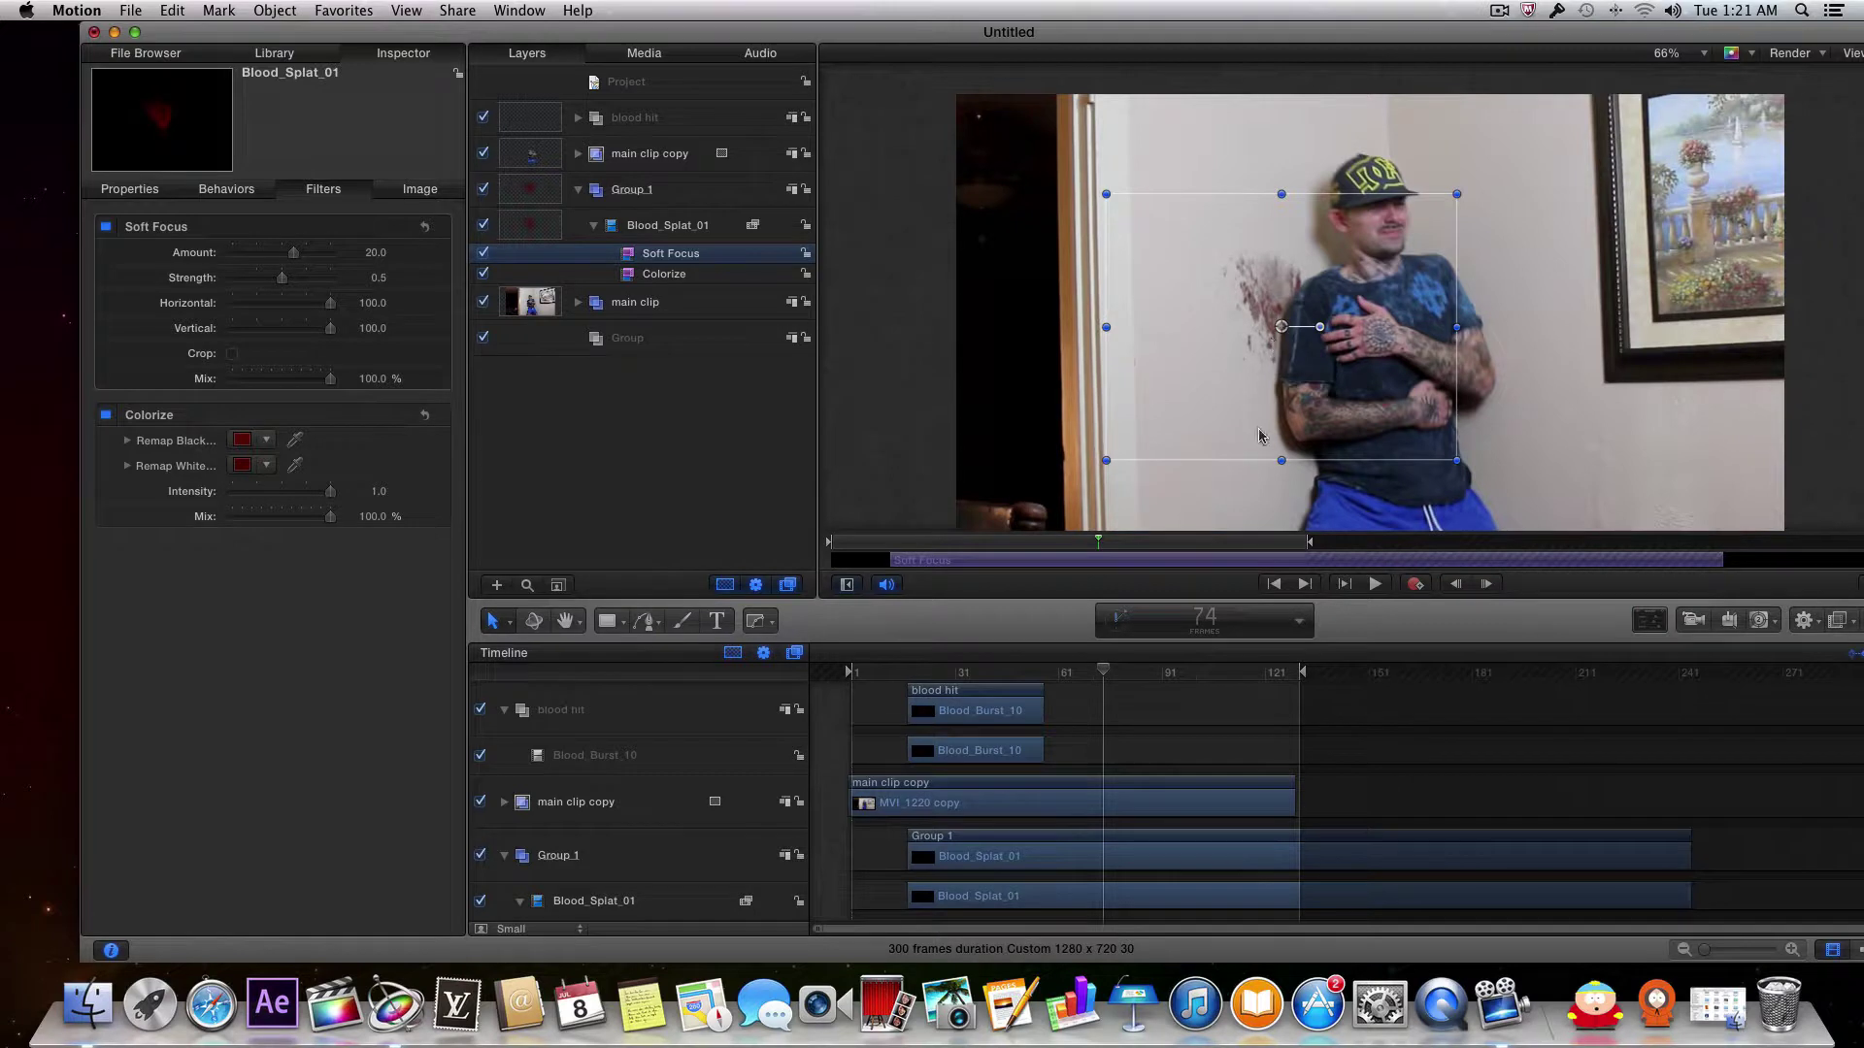
pyautogui.moveTo(1104, 673)
pyautogui.mouseDown()
pyautogui.moveTo(929, 683)
pyautogui.moveTo(1151, 689)
pyautogui.moveTo(1092, 695)
pyautogui.mouseUp()
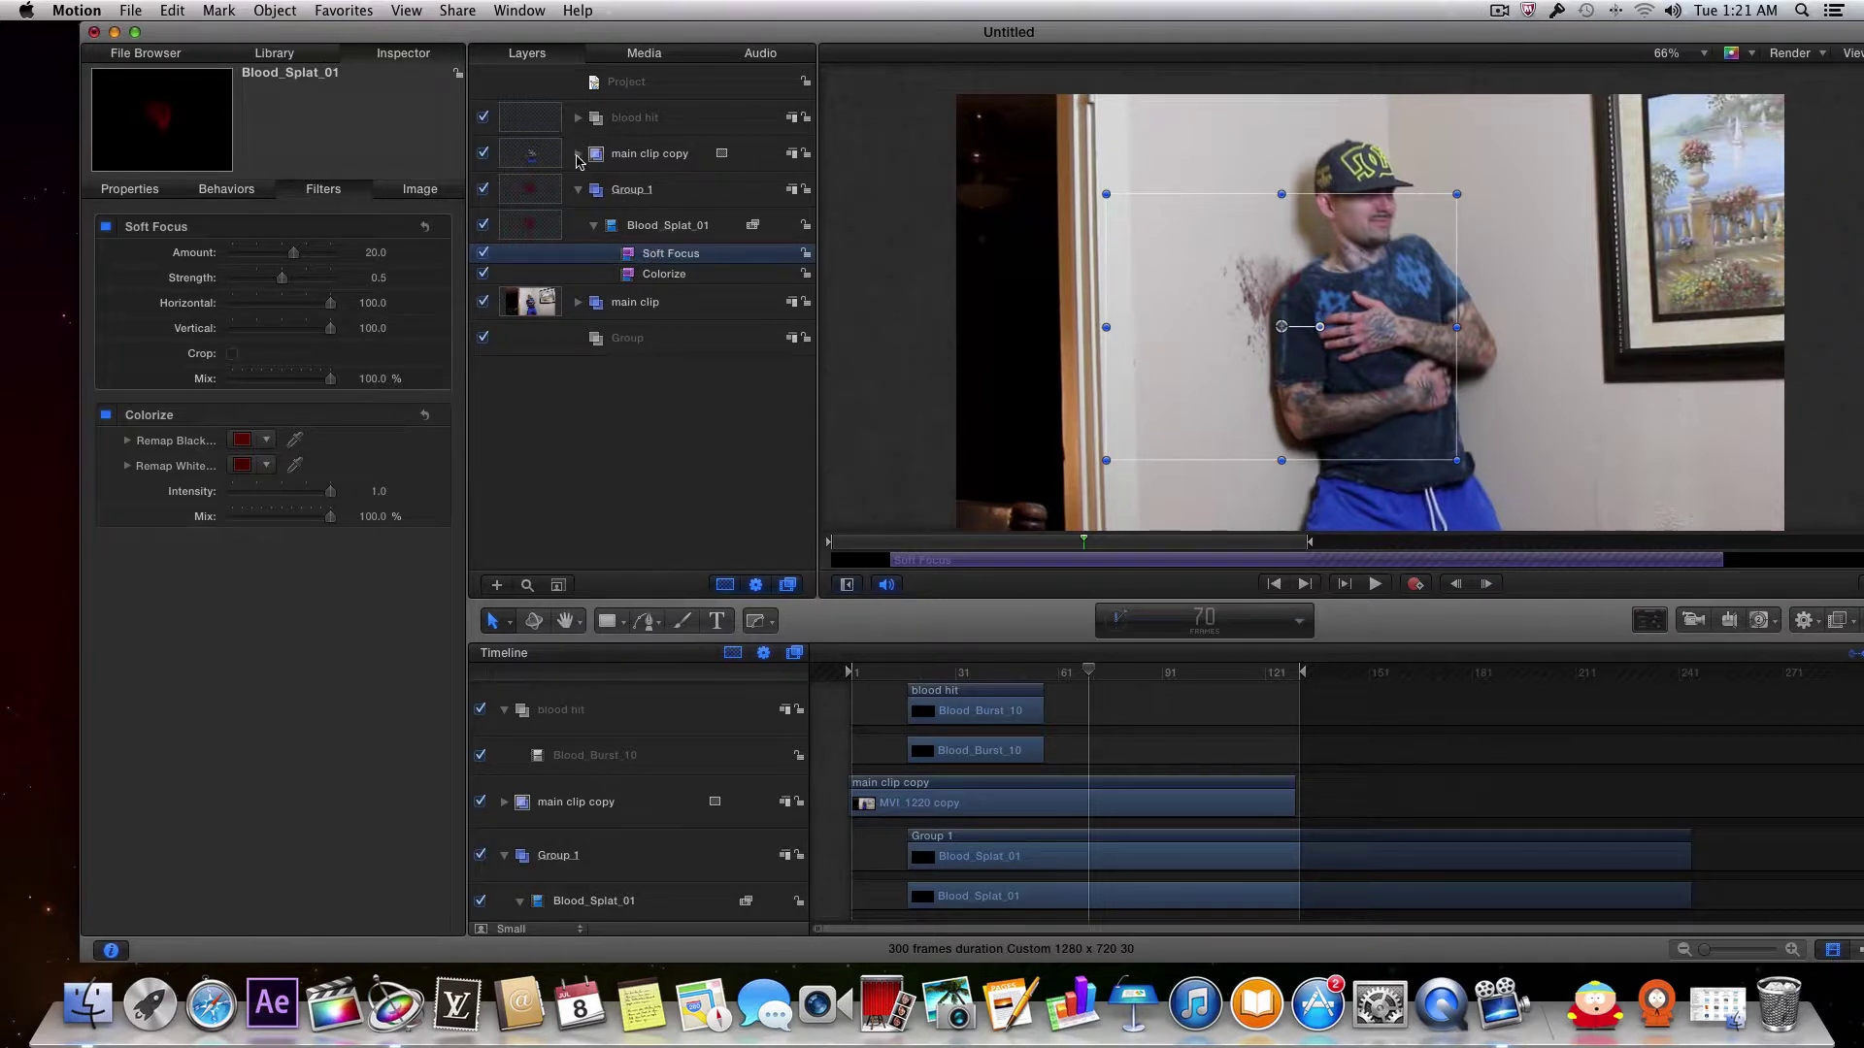
pyautogui.click(579, 155)
pyautogui.click(644, 192)
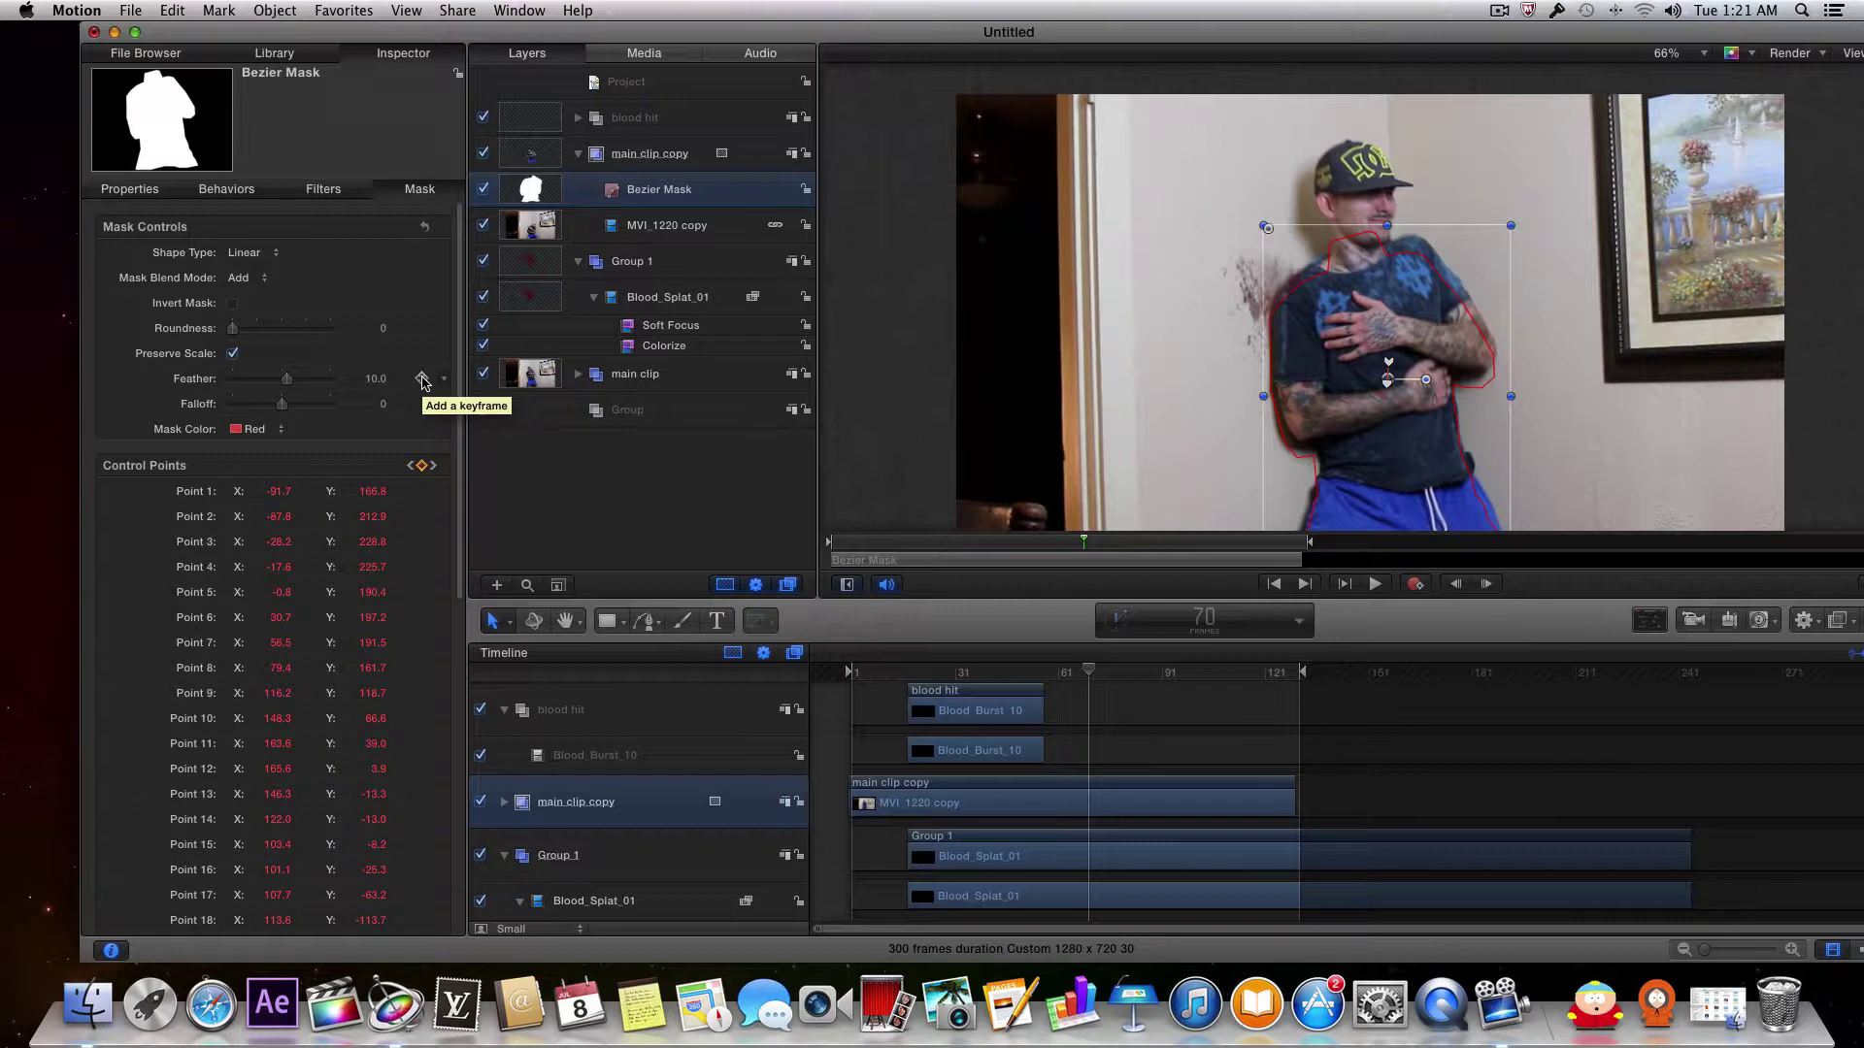
pyautogui.click(423, 378)
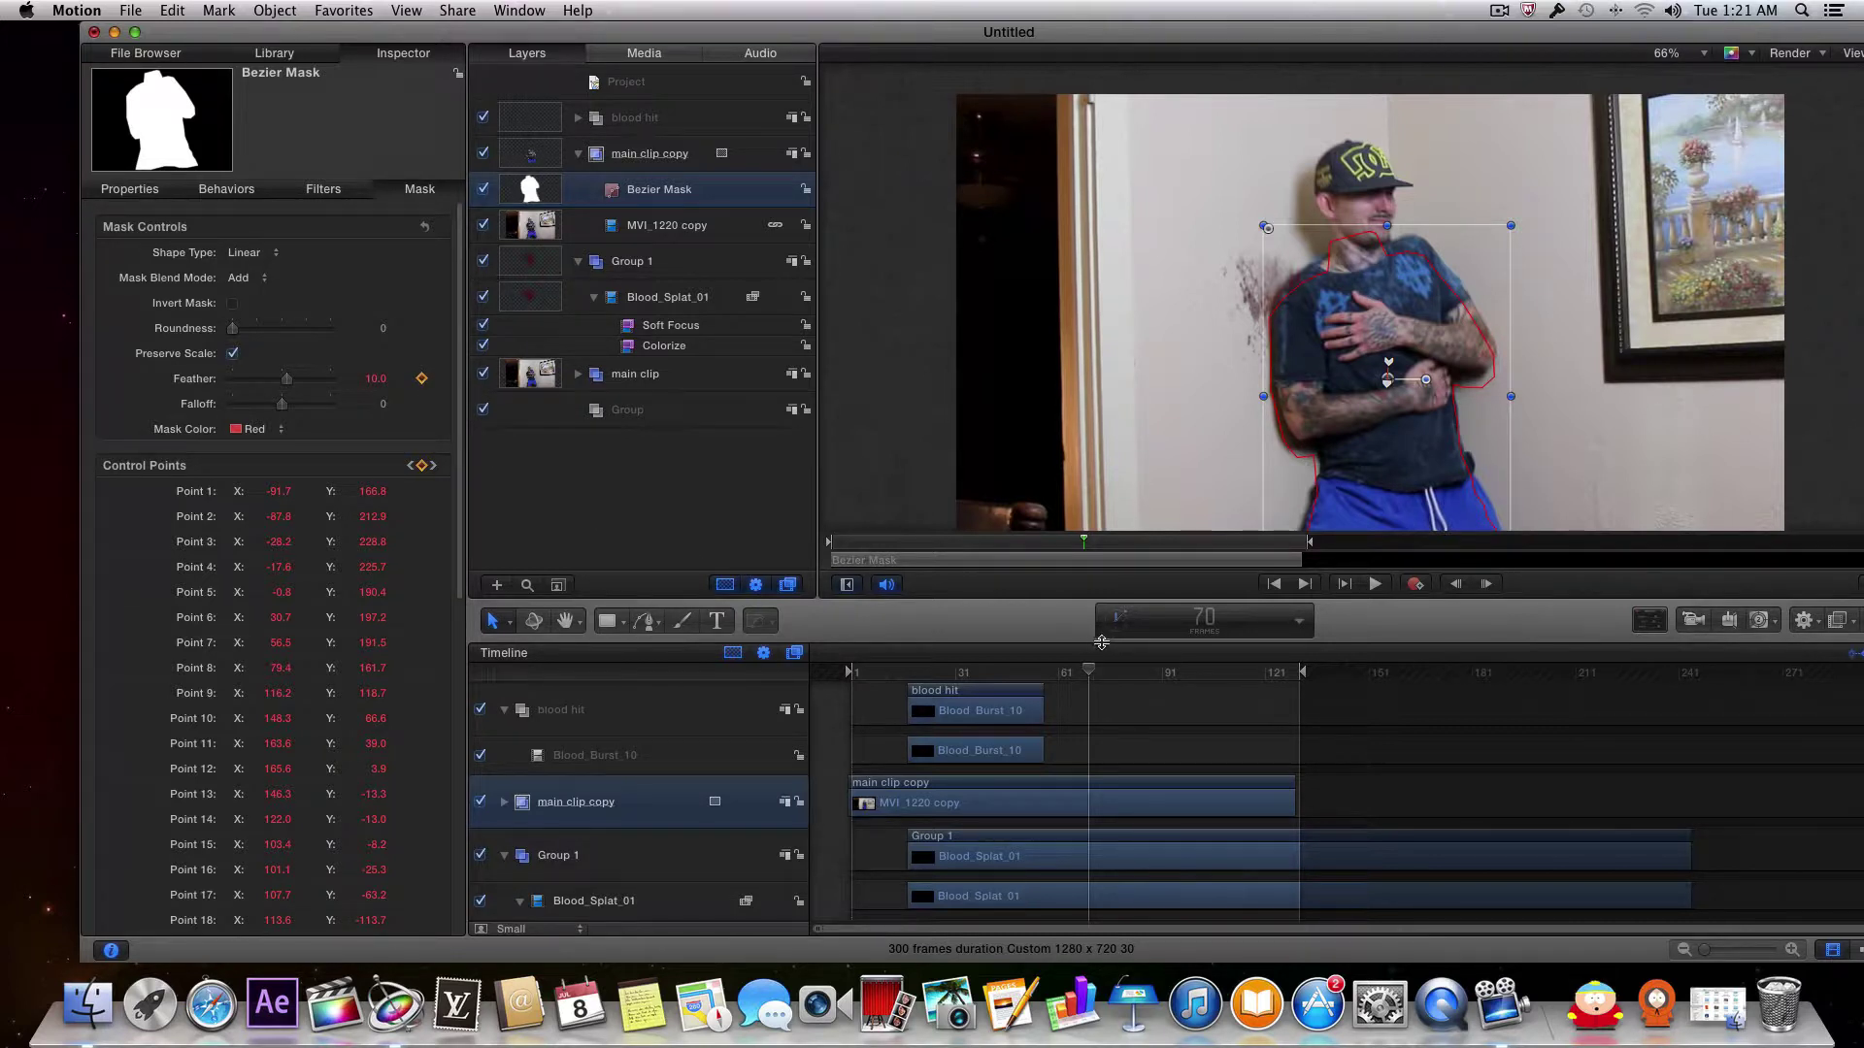
# Step: Turn on keyframe recording and set the mask's Feather to 2 at frame 72 and 14 at frame 80
pyautogui.click(1414, 583)
pyautogui.moveTo(1090, 674); pyautogui.dragTo(1097, 675)
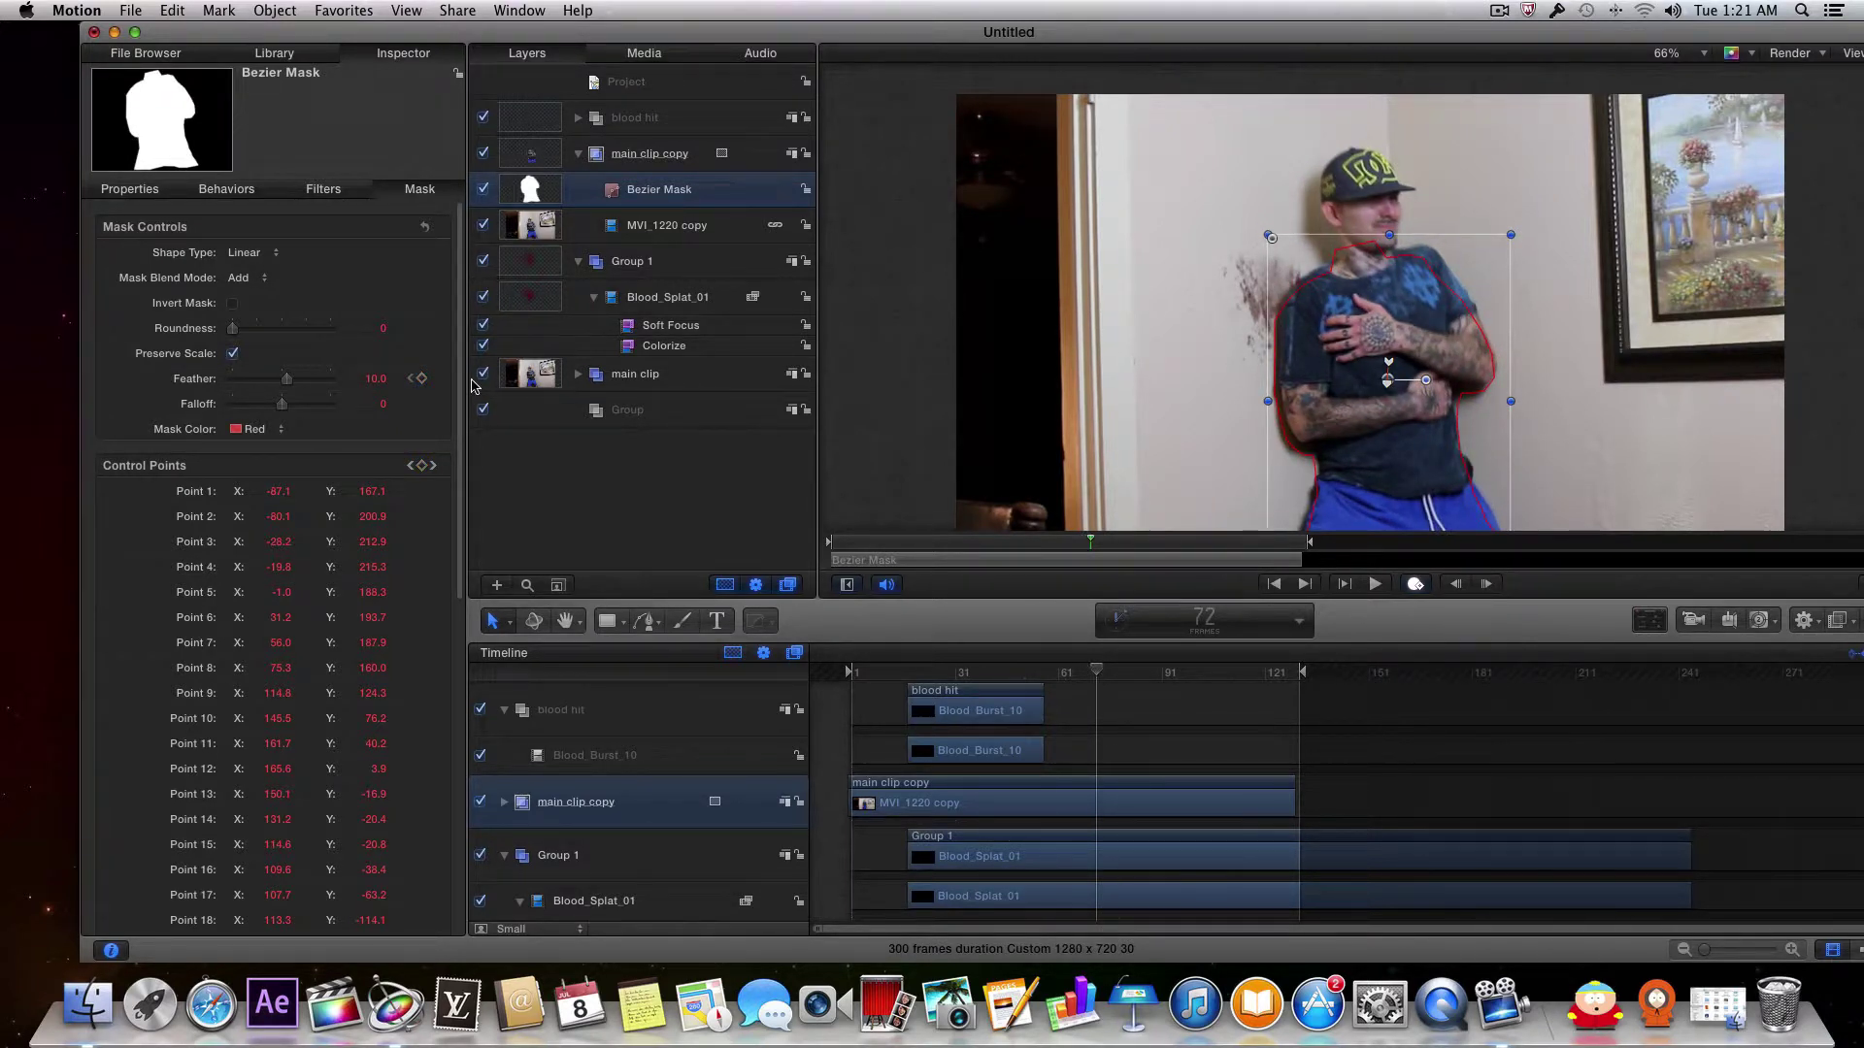
pyautogui.moveTo(288, 386); pyautogui.dragTo(286, 385)
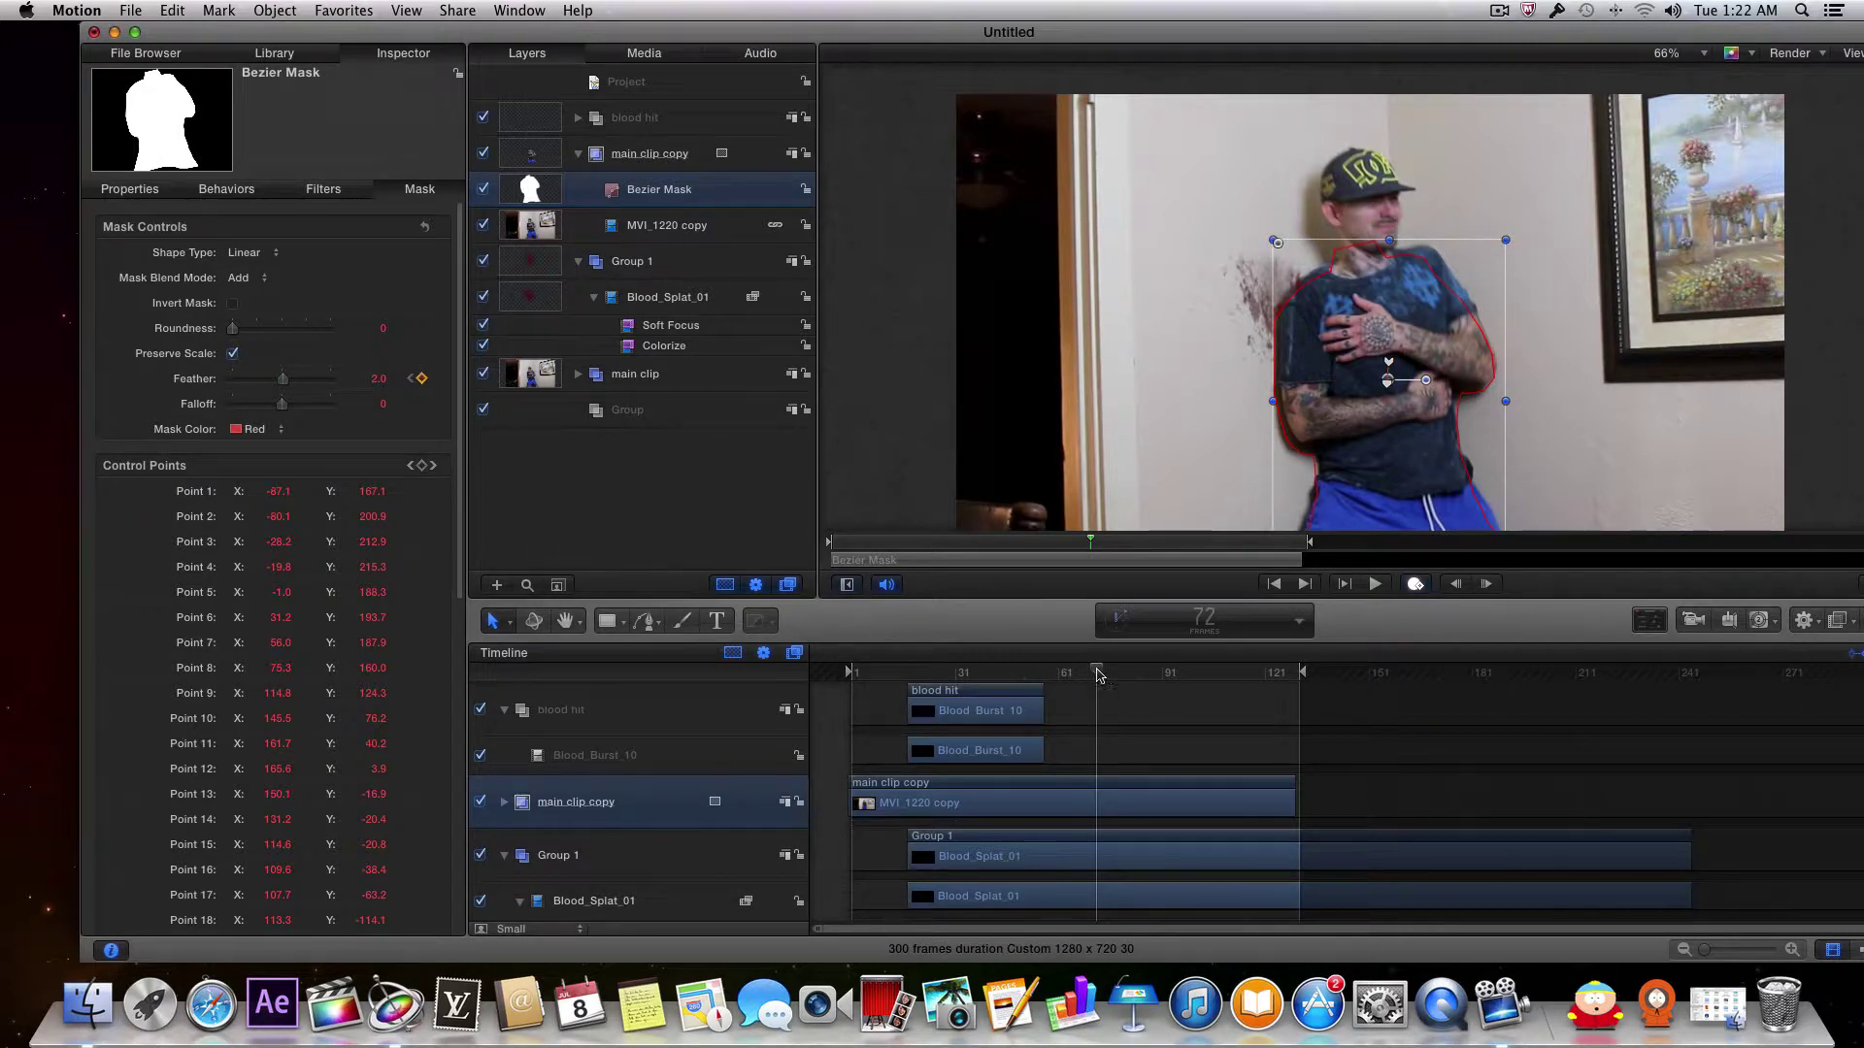
pyautogui.moveTo(1098, 677); pyautogui.dragTo(1125, 676)
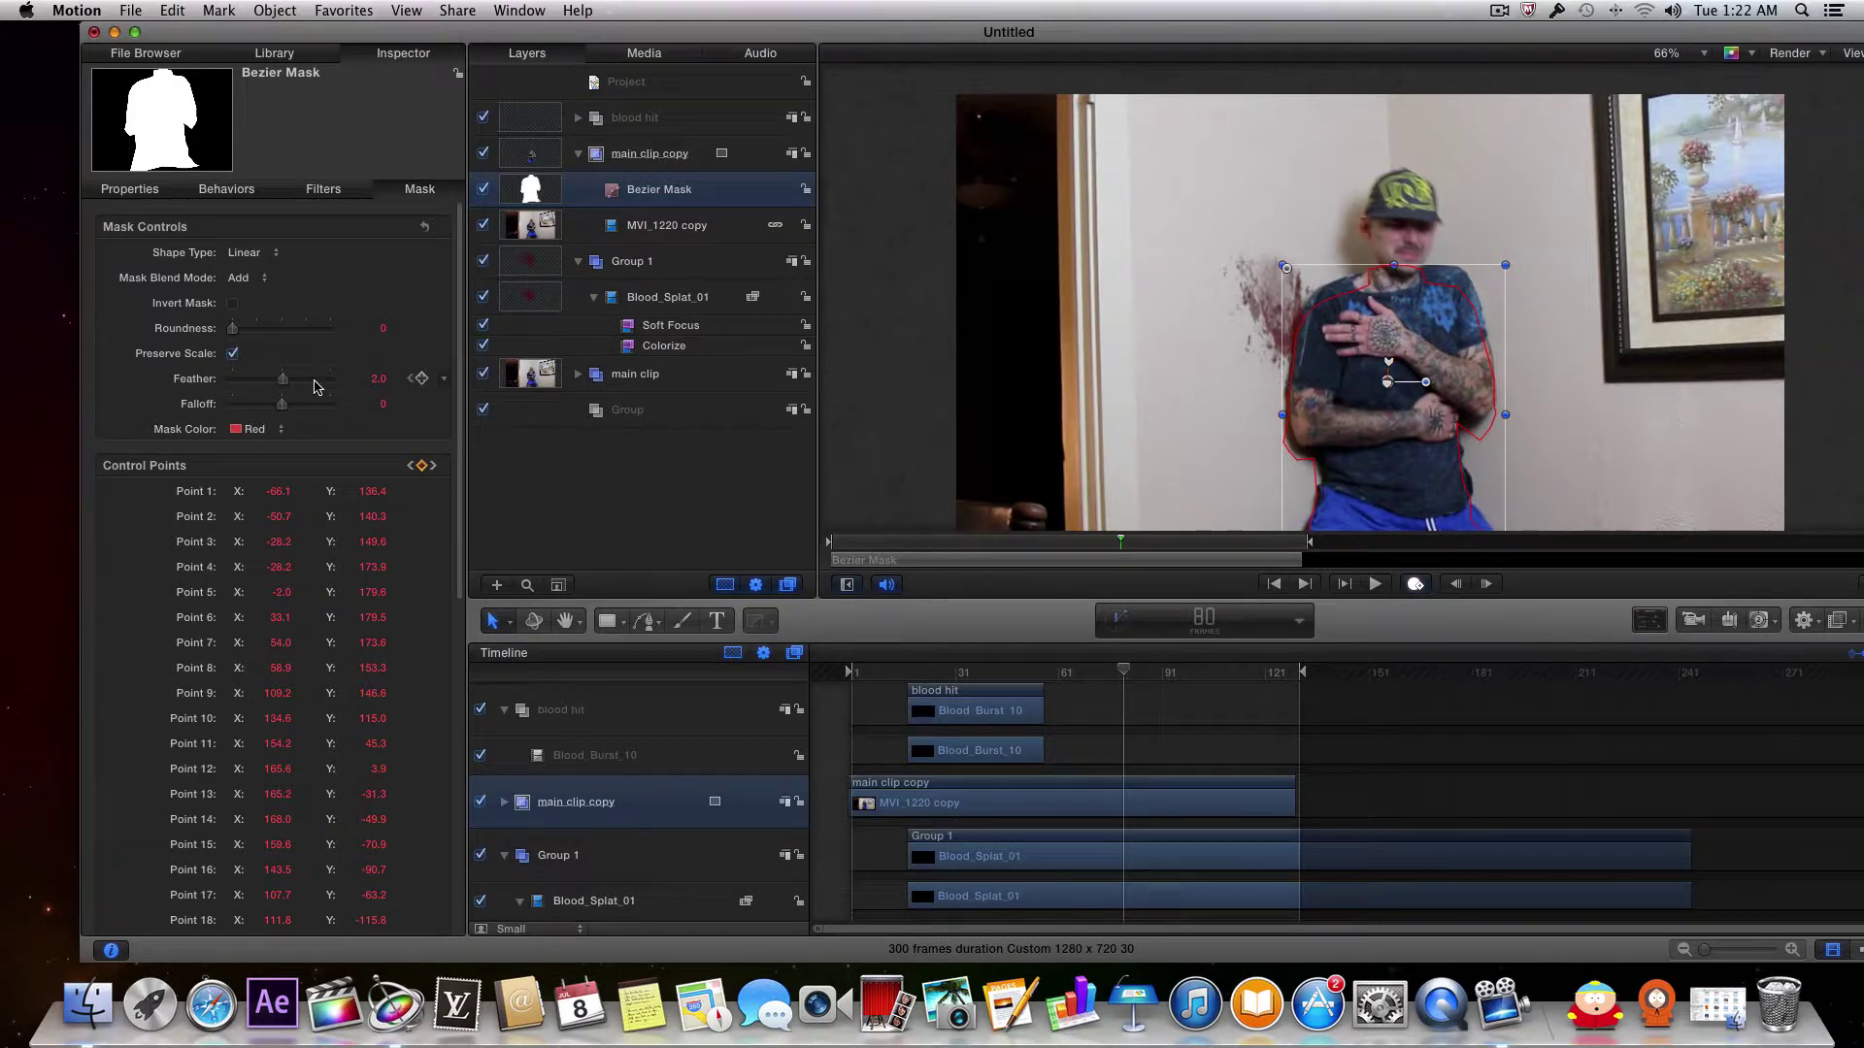
pyautogui.moveTo(284, 386)
pyautogui.mouseDown()
pyautogui.moveTo(239, 384)
pyautogui.moveTo(289, 384)
pyautogui.mouseUp()
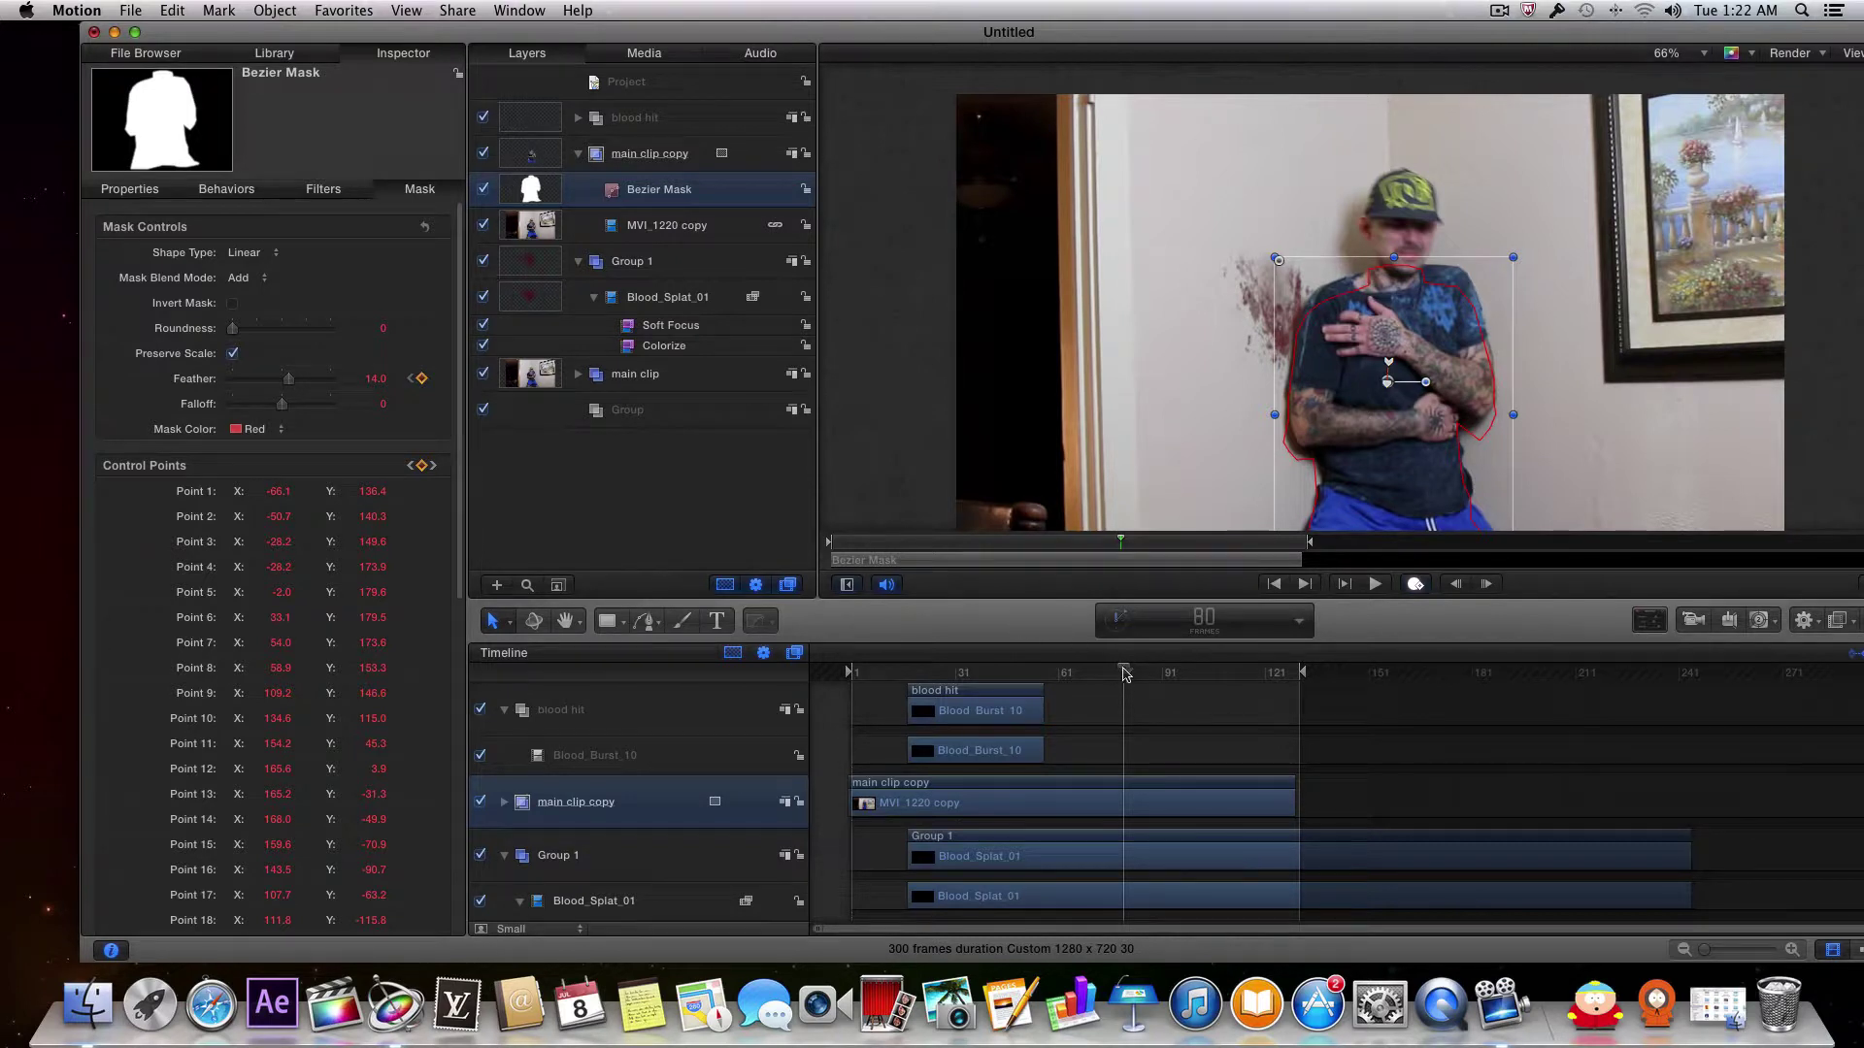
# Step: Keyframe the mask's Feather to 11 at frame 84 and adjust it slightly at frame 86
pyautogui.moveTo(1124, 674); pyautogui.dragTo(1138, 673)
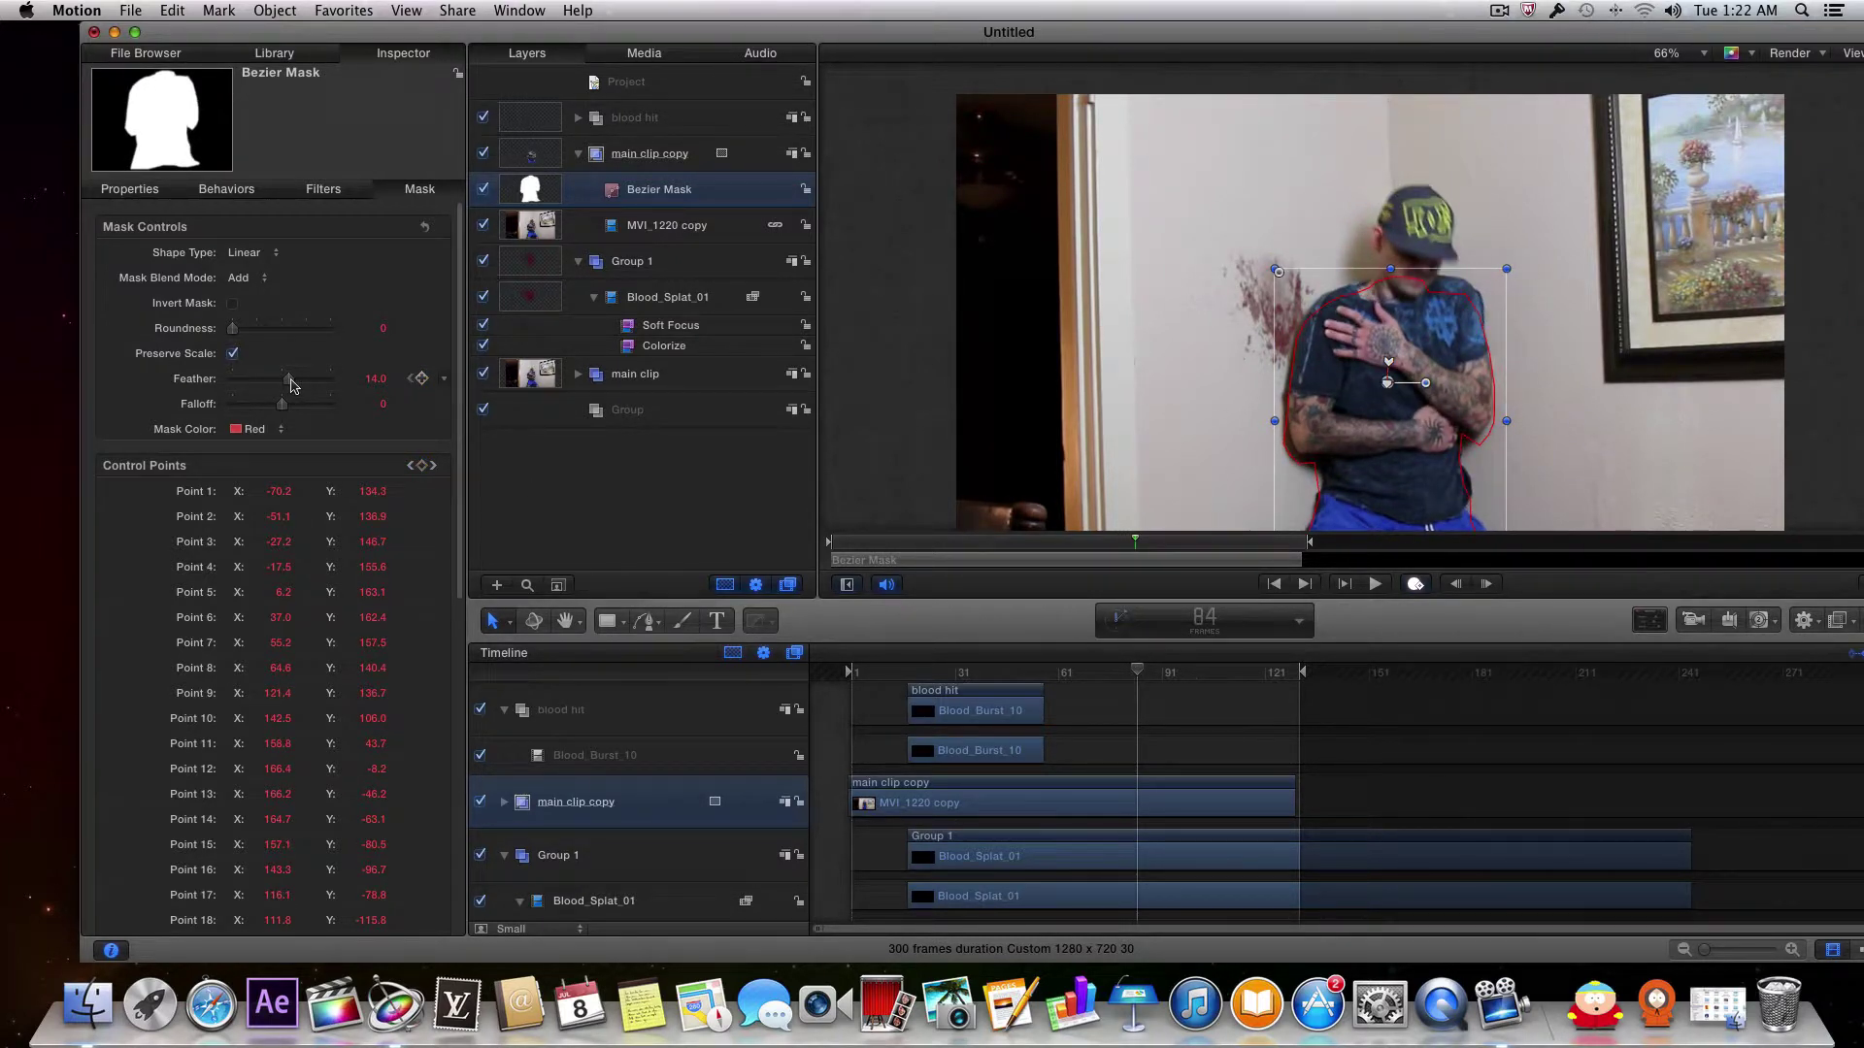
pyautogui.moveTo(292, 385); pyautogui.dragTo(290, 385)
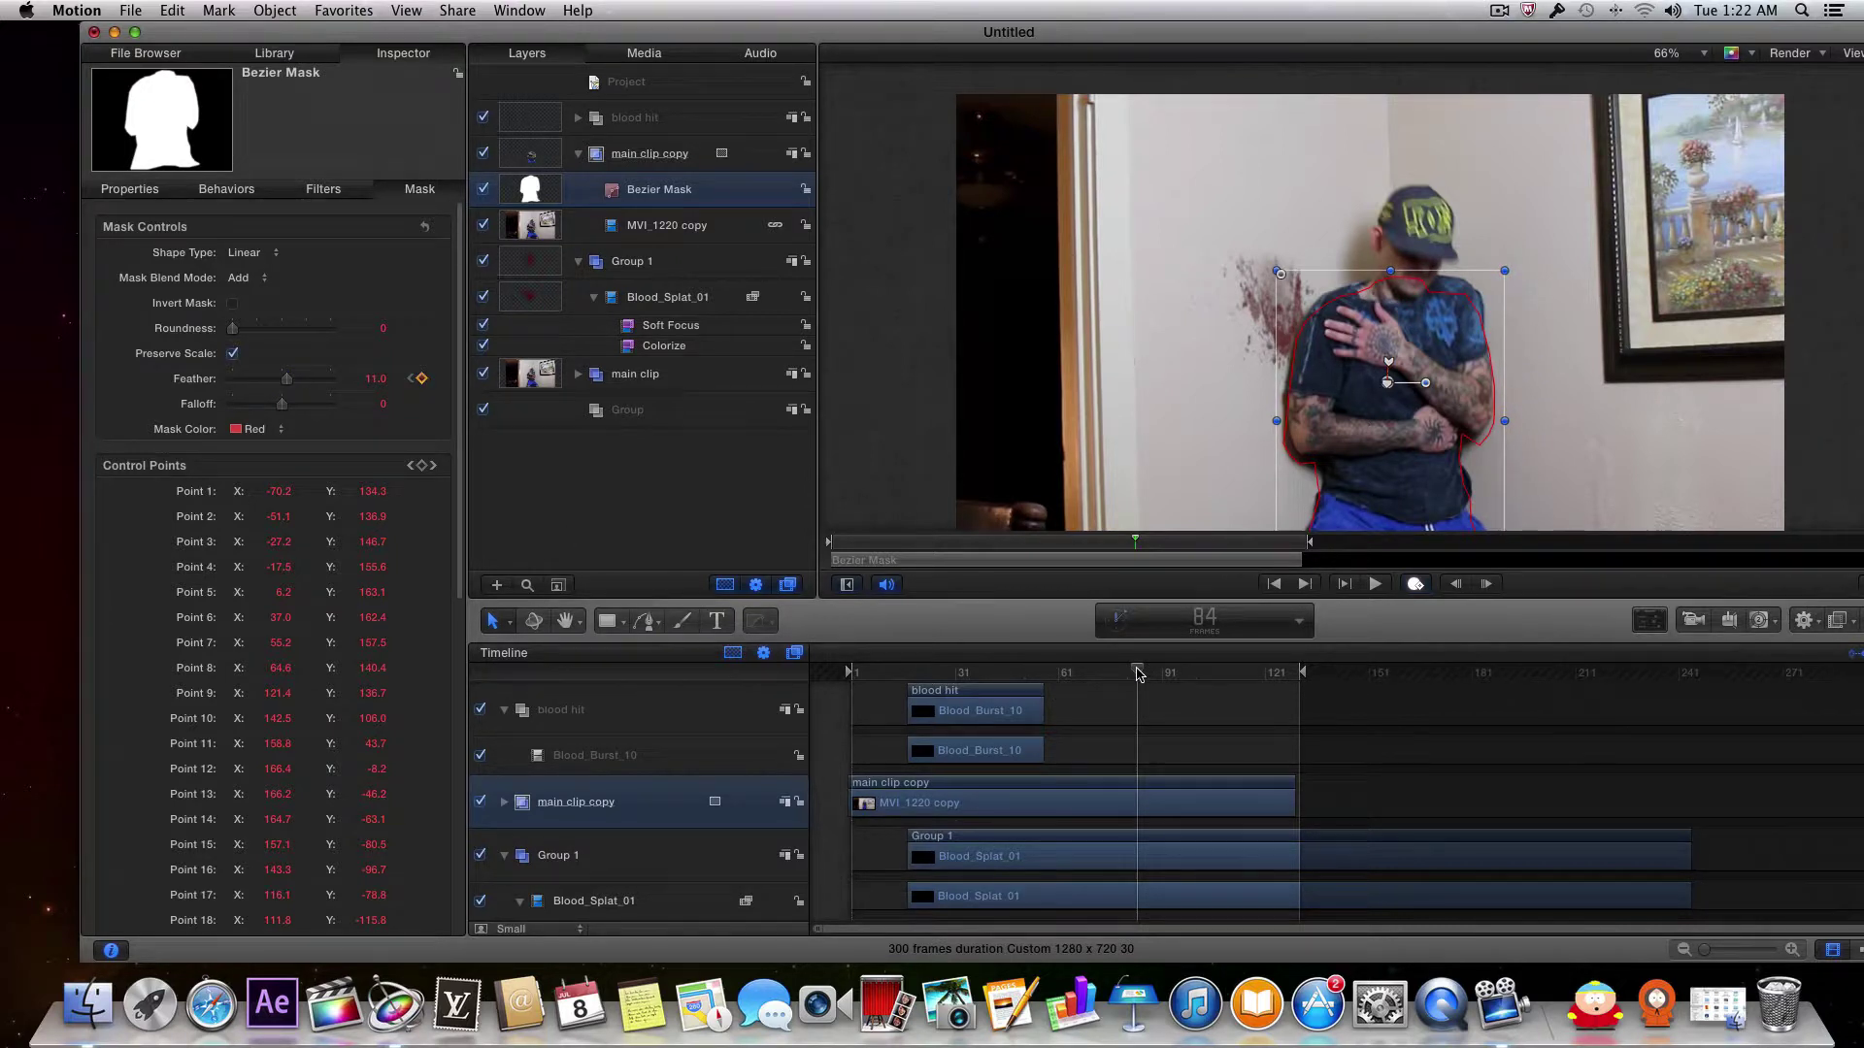
pyautogui.moveTo(1138, 673); pyautogui.dragTo(1144, 674)
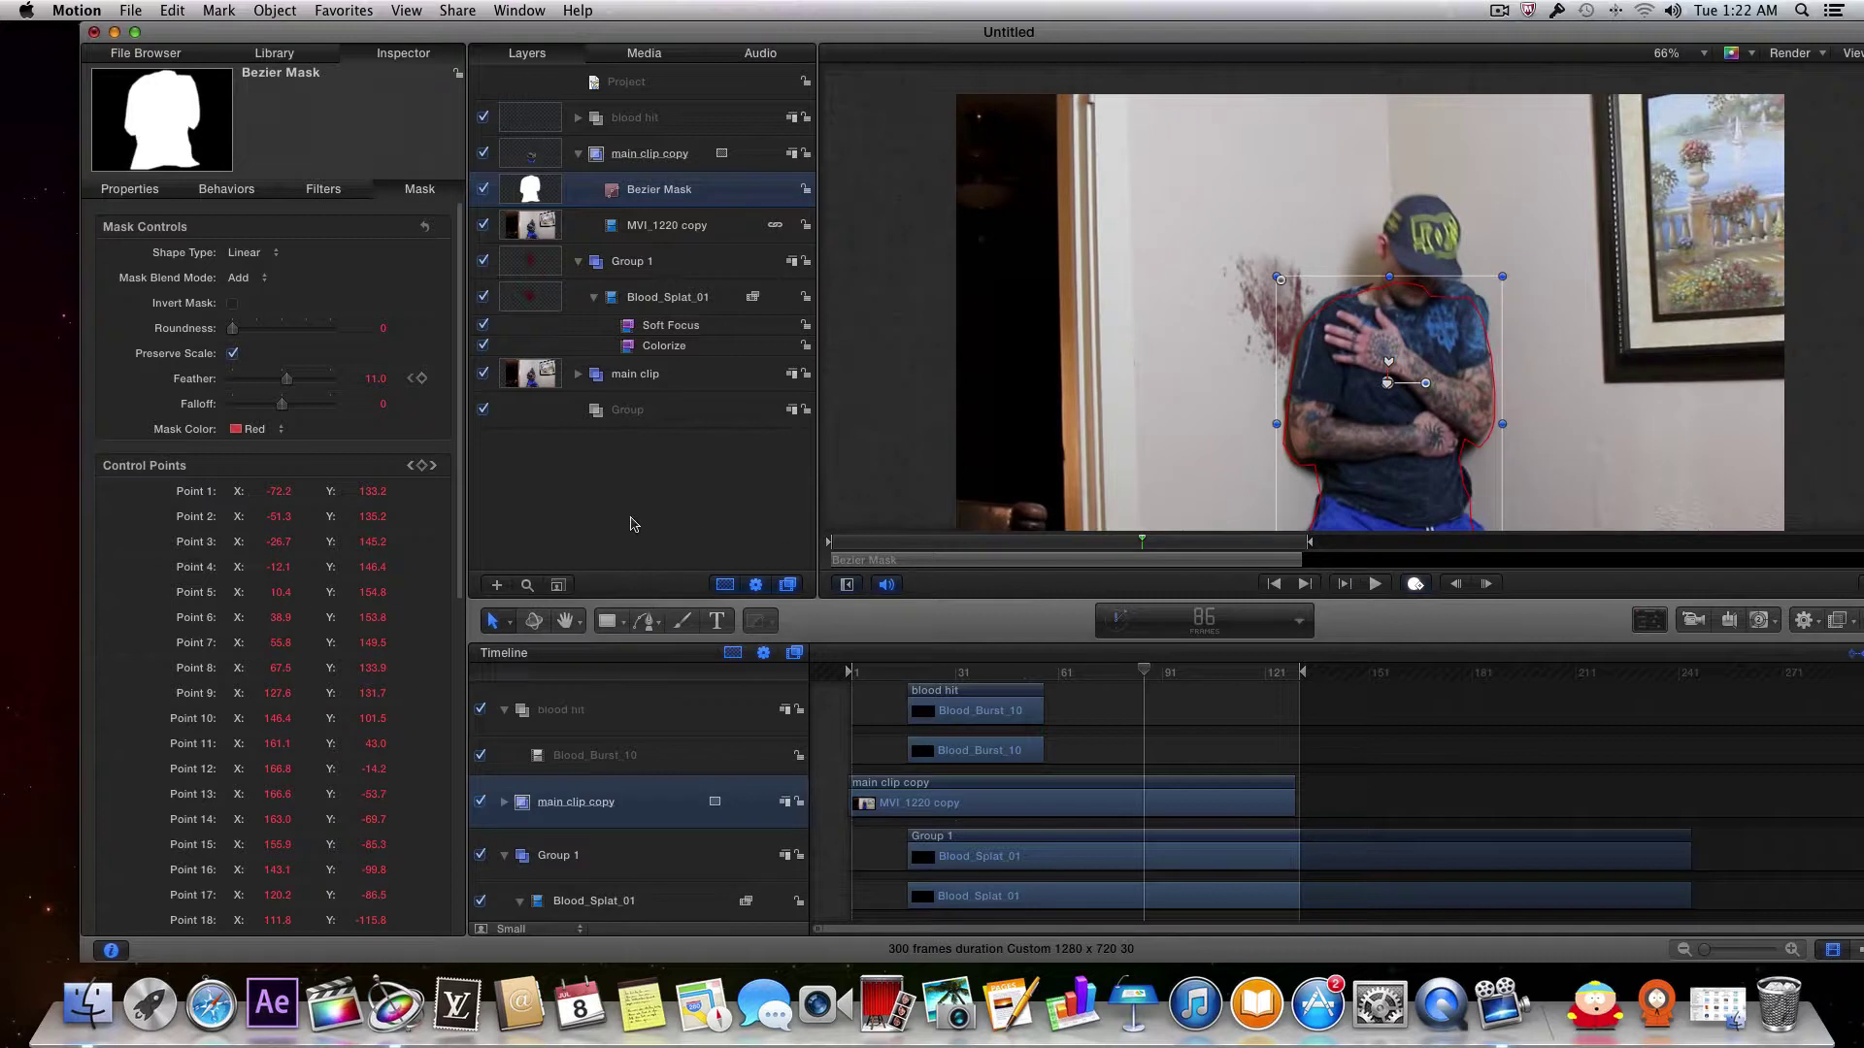
pyautogui.moveTo(287, 388); pyautogui.dragTo(285, 386)
# Step: Keyframe the mask's Feather to 2 at frame 76, 23 at frame 69 and 9 at frame 64, and check the movement
pyautogui.moveTo(1138, 672)
pyautogui.mouseDown()
pyautogui.moveTo(1262, 674)
pyautogui.moveTo(1111, 677)
pyautogui.mouseUp()
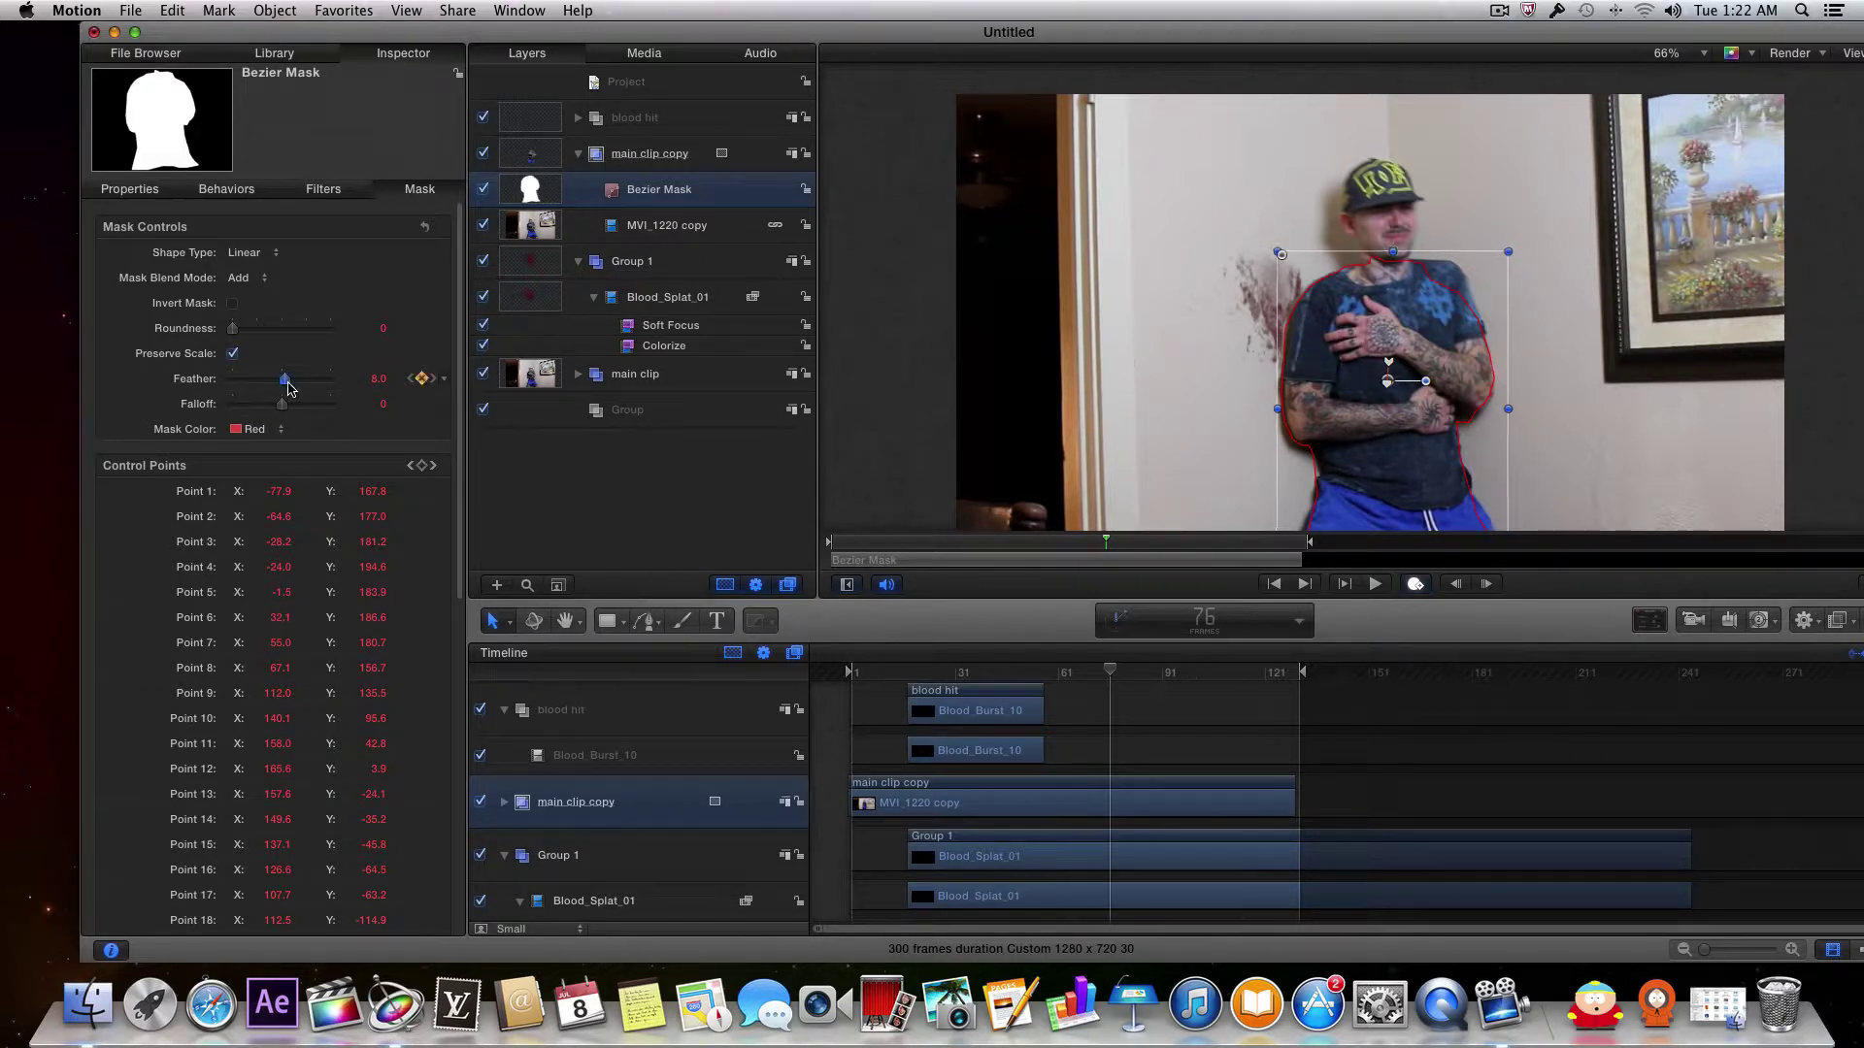
pyautogui.moveTo(288, 388); pyautogui.dragTo(283, 389)
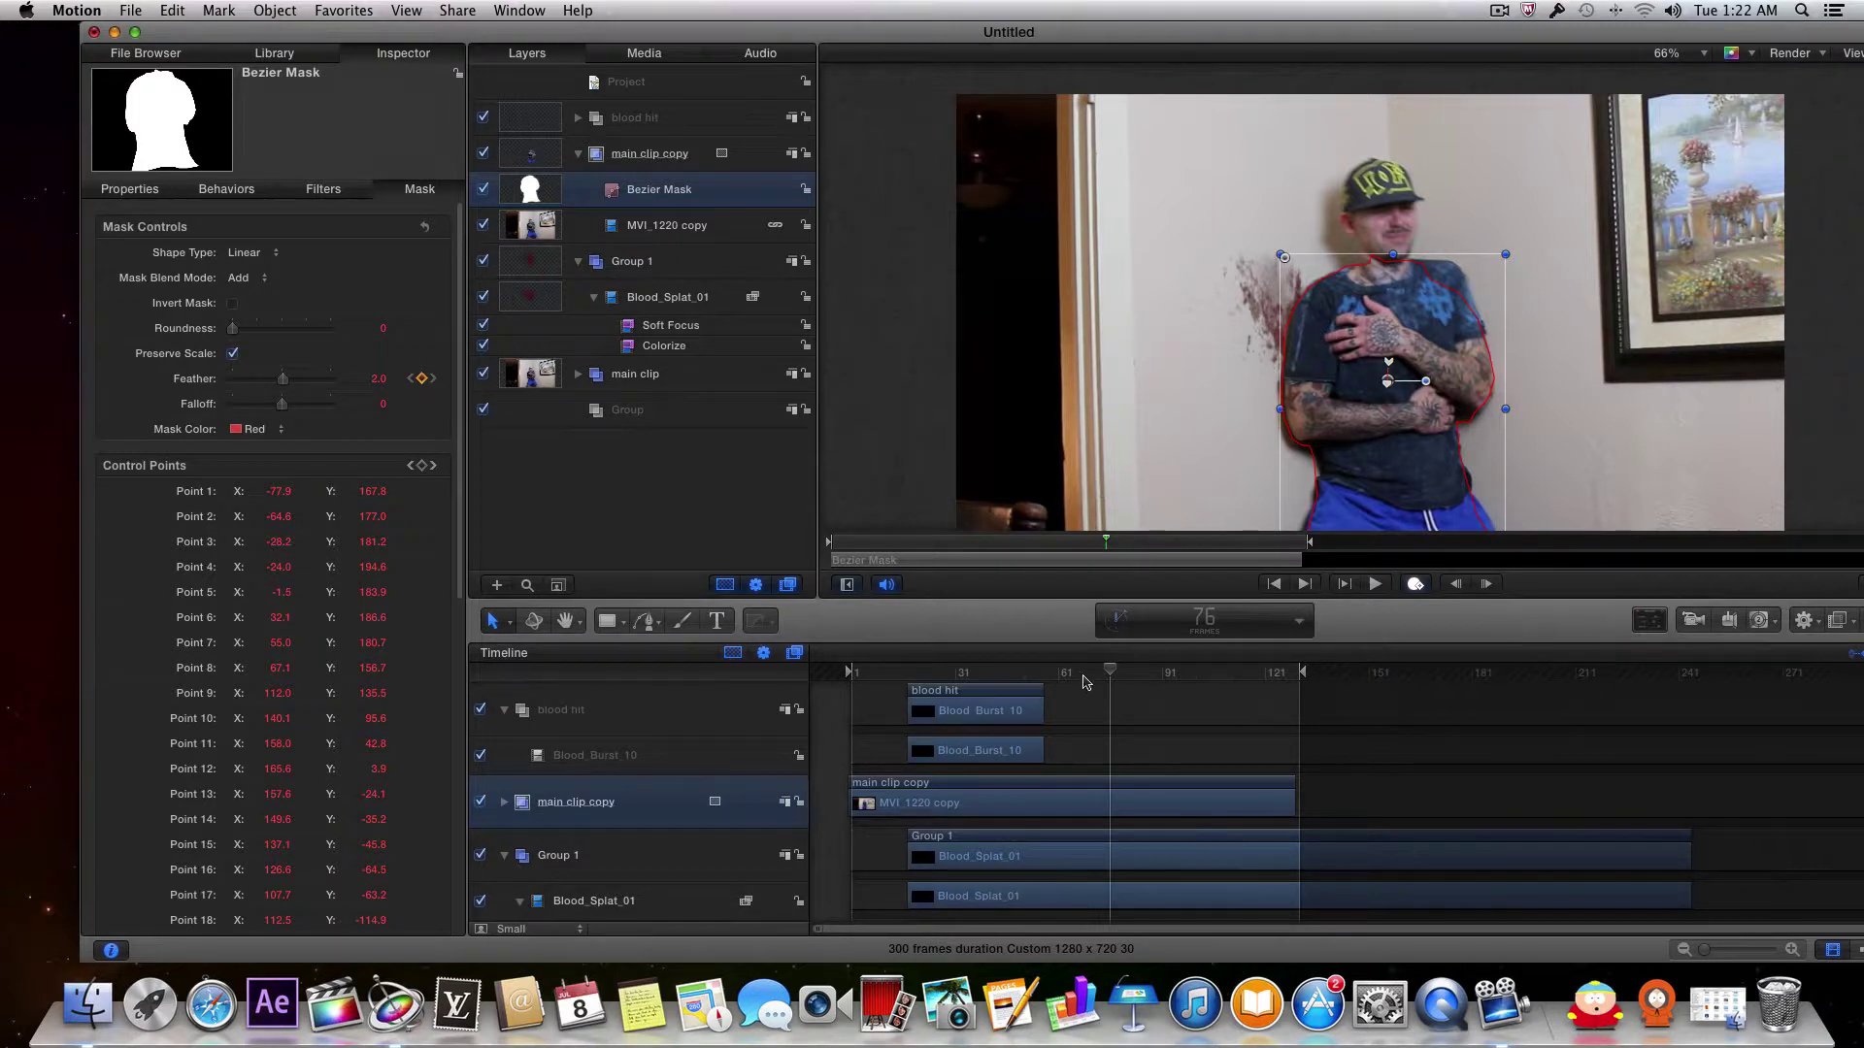
pyautogui.moveTo(1112, 677); pyautogui.dragTo(1086, 677)
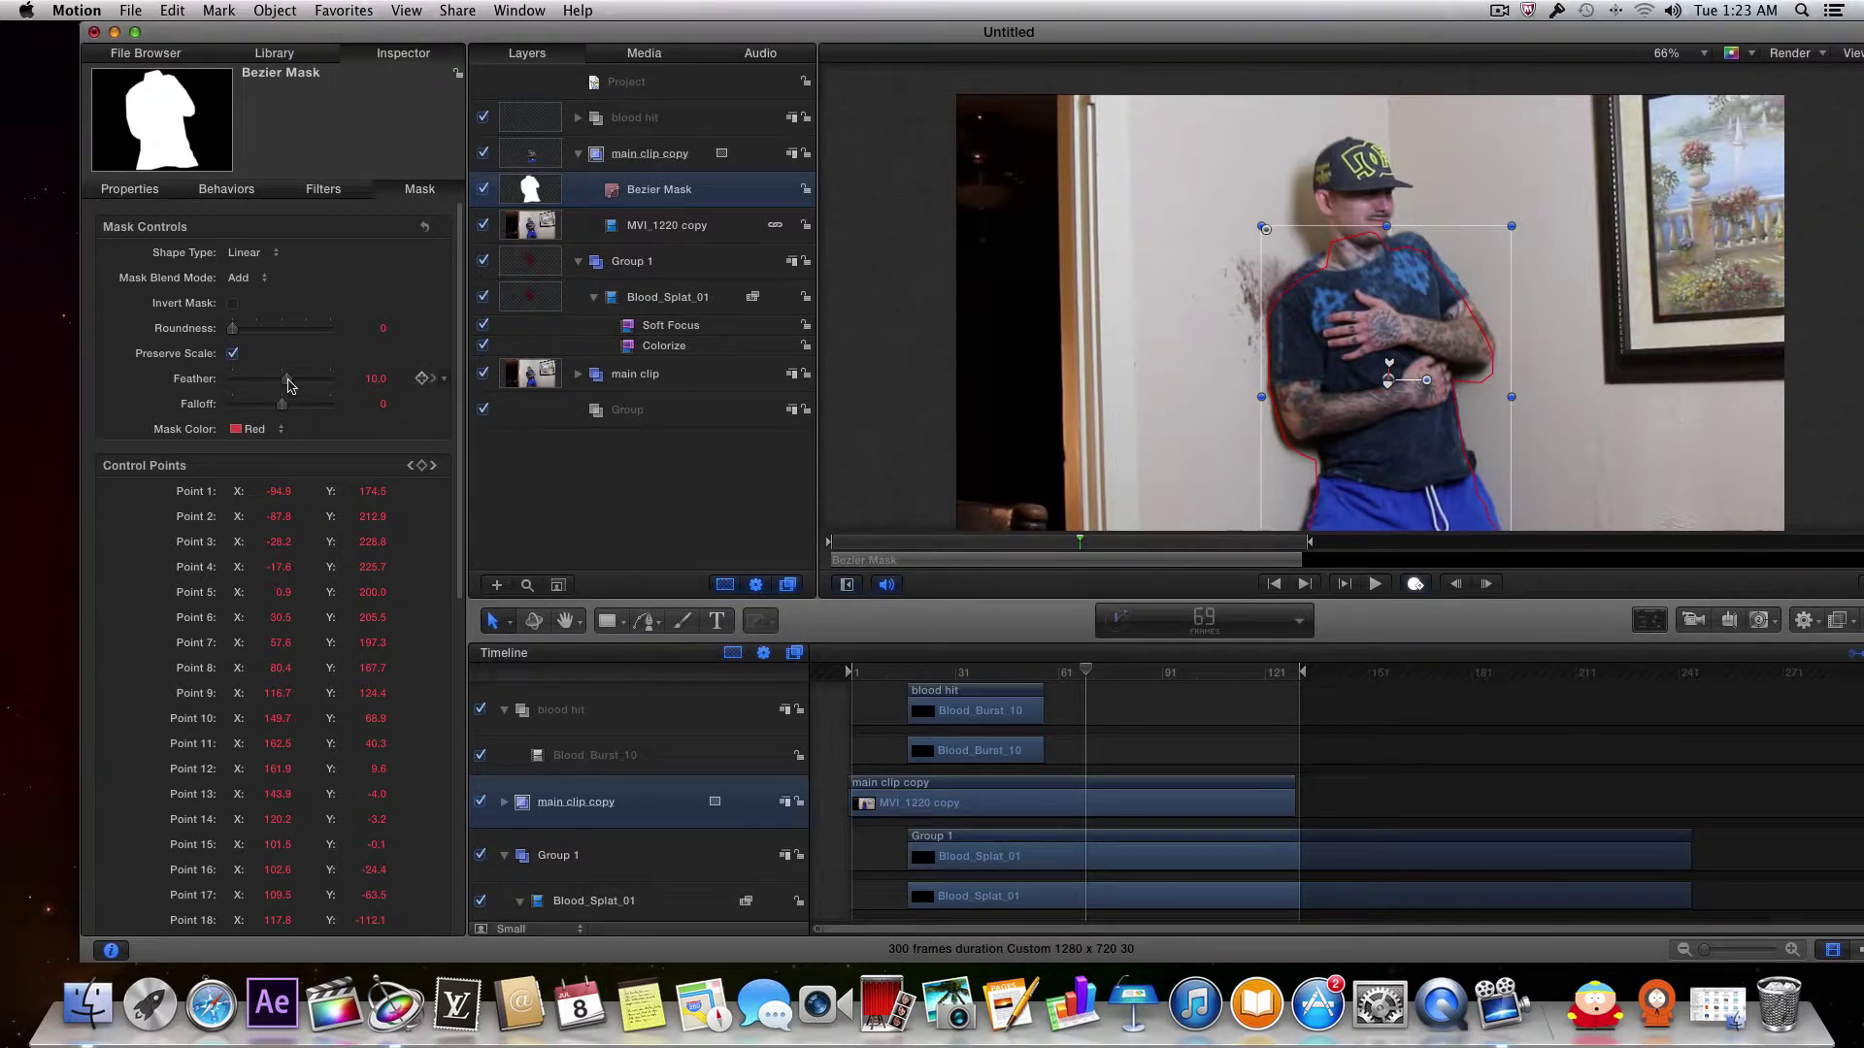
pyautogui.moveTo(289, 385); pyautogui.dragTo(295, 386)
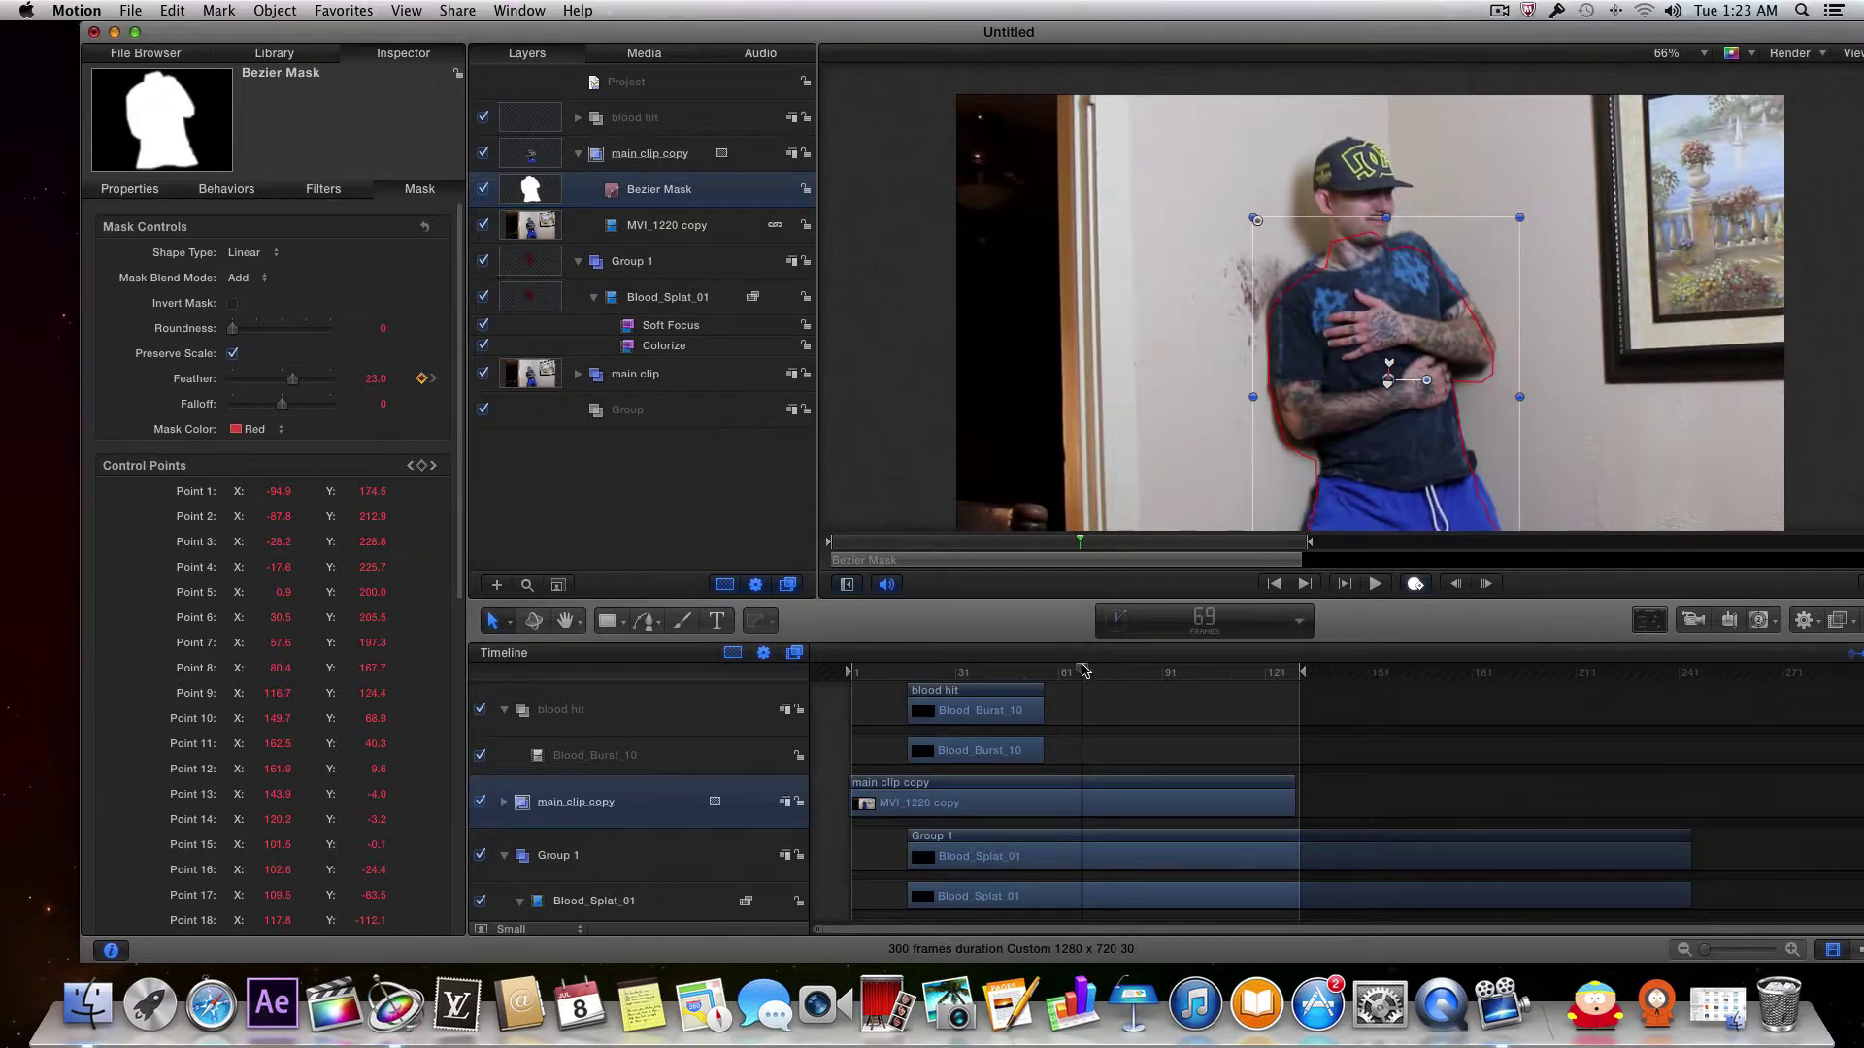
pyautogui.moveTo(1087, 670); pyautogui.dragTo(1070, 672)
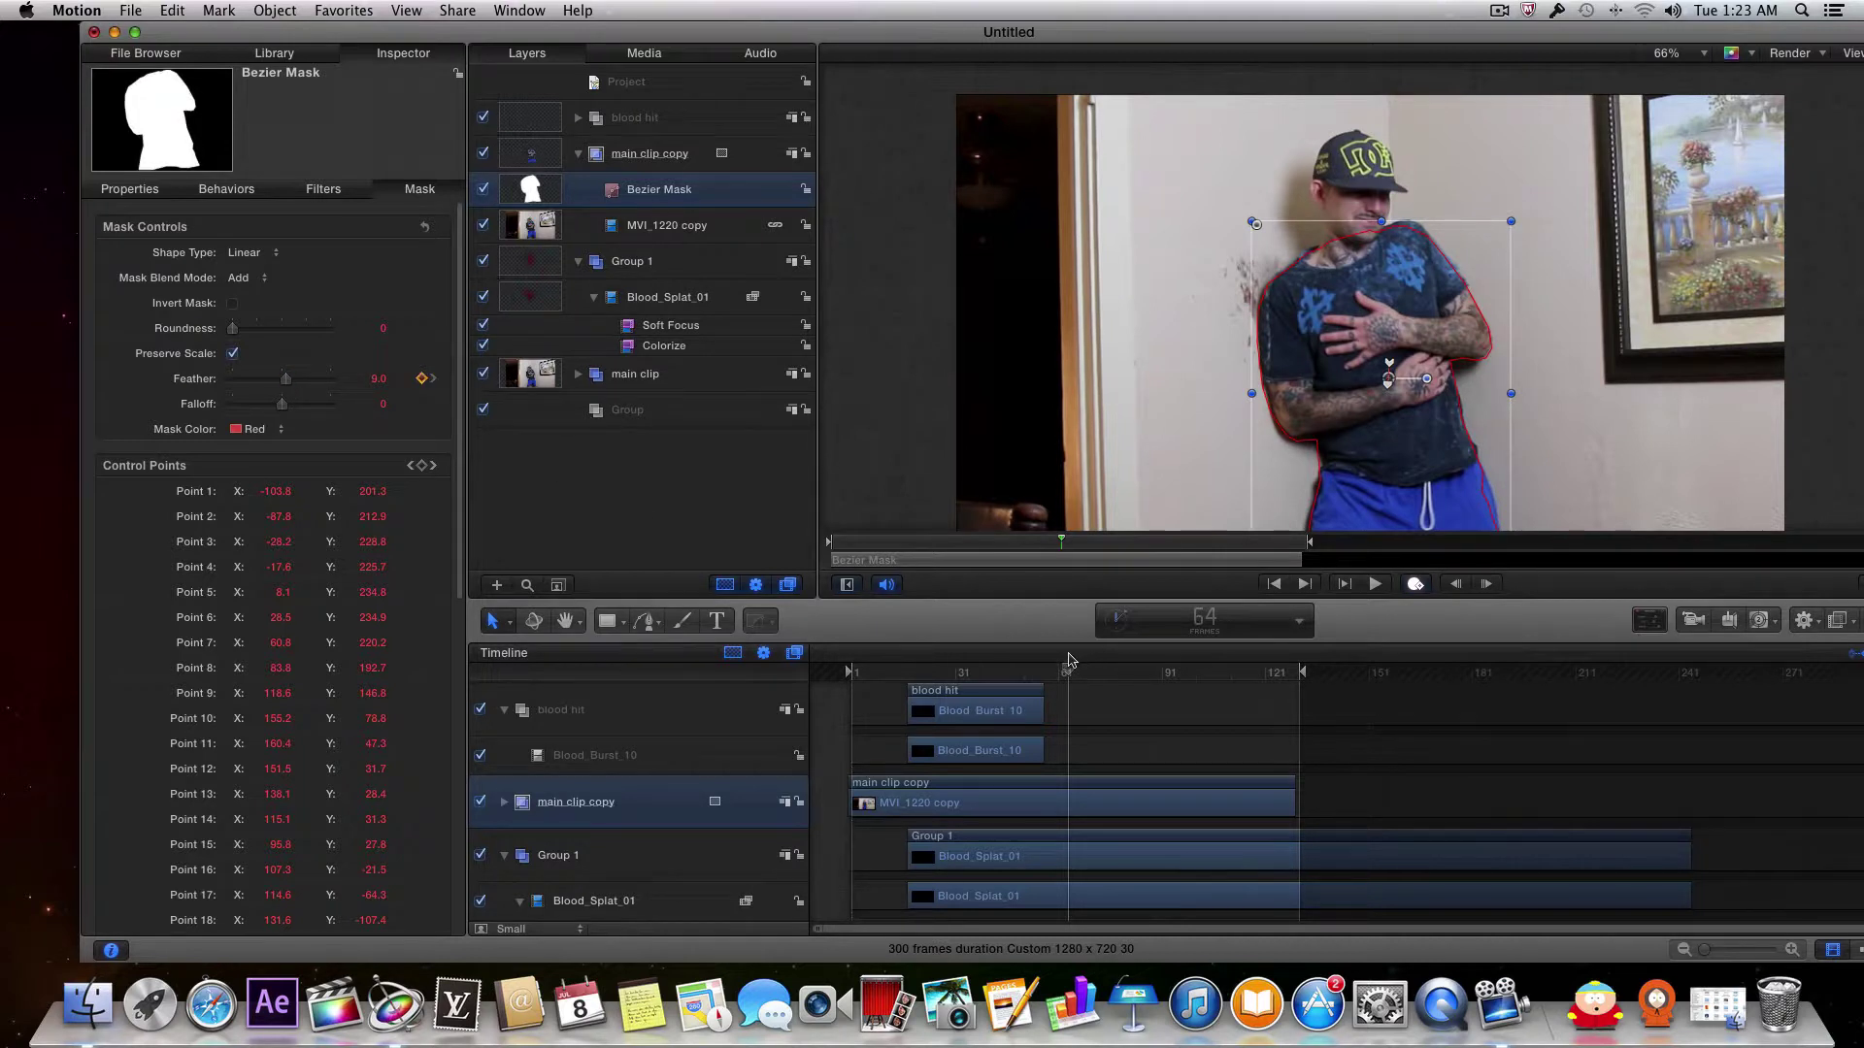
pyautogui.moveTo(1068, 671); pyautogui.dragTo(1116, 716)
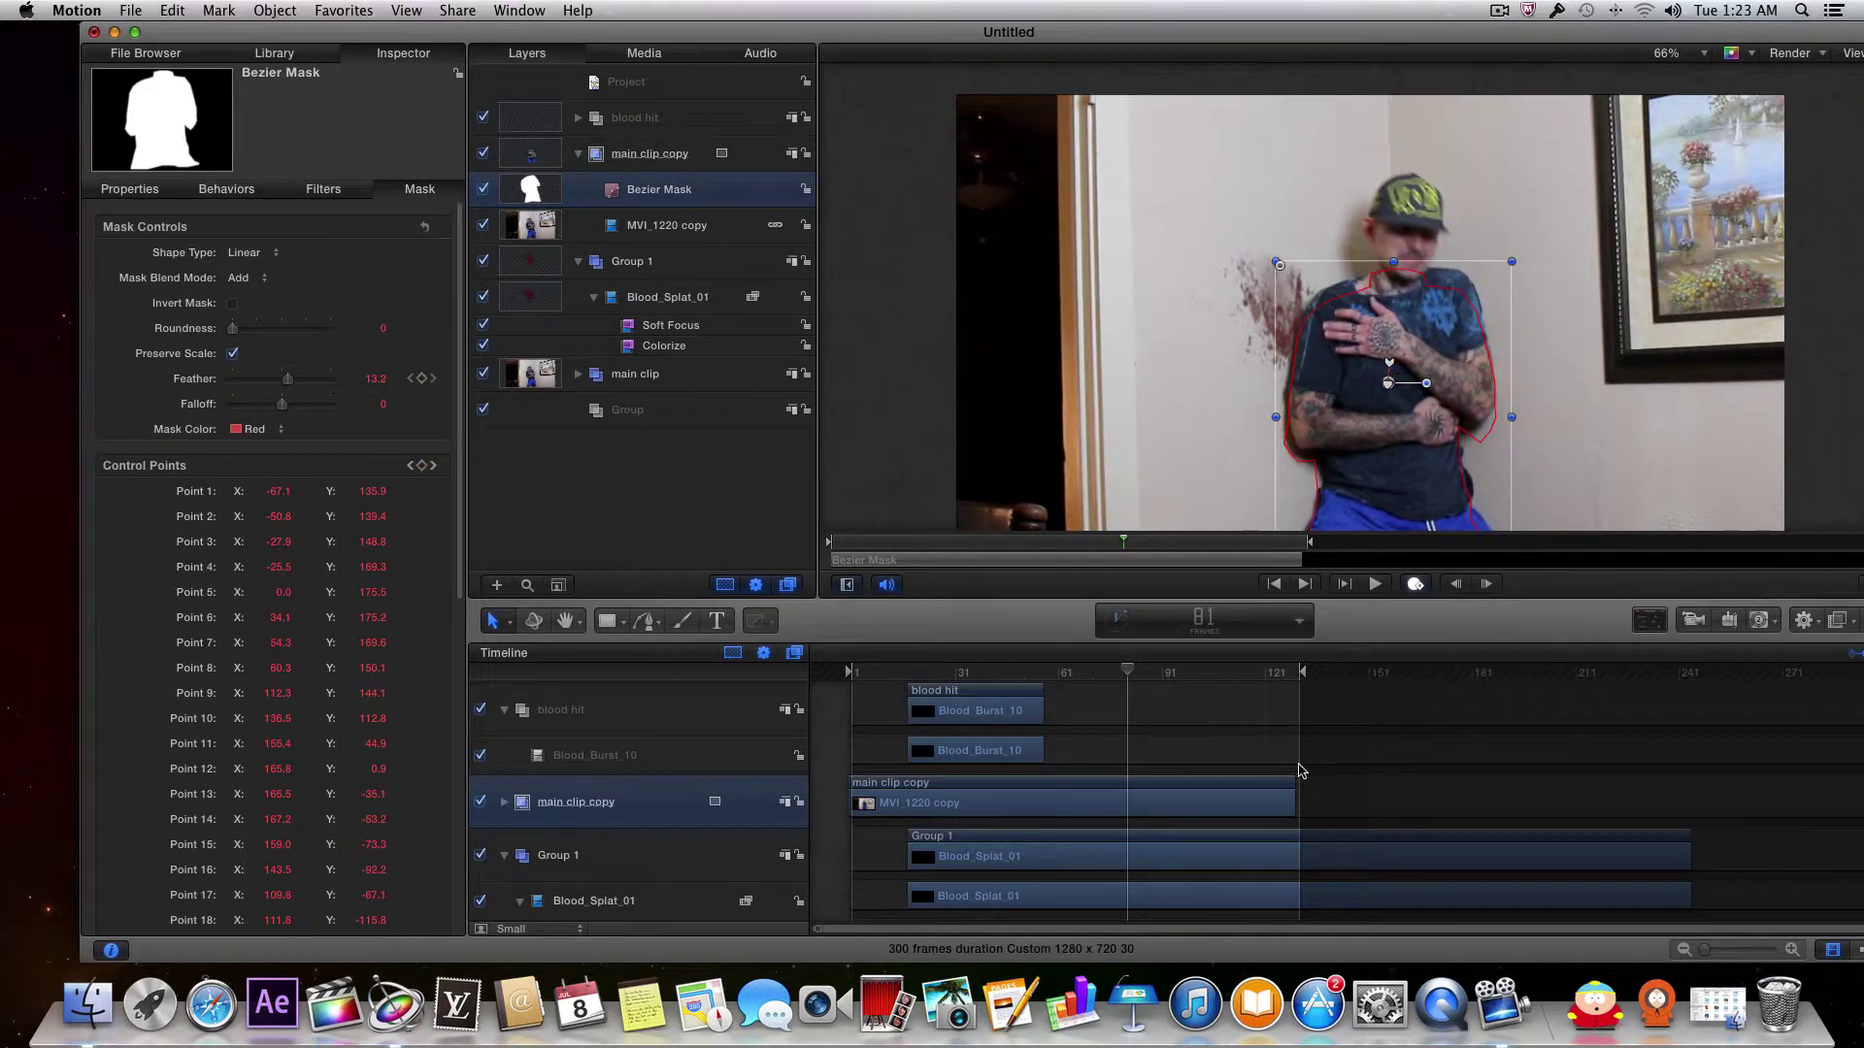
# Step: Show the Bezier Mask's keyframe curves, go to frame 29, and hide the curves again
pyautogui.doubleClick(1376, 33)
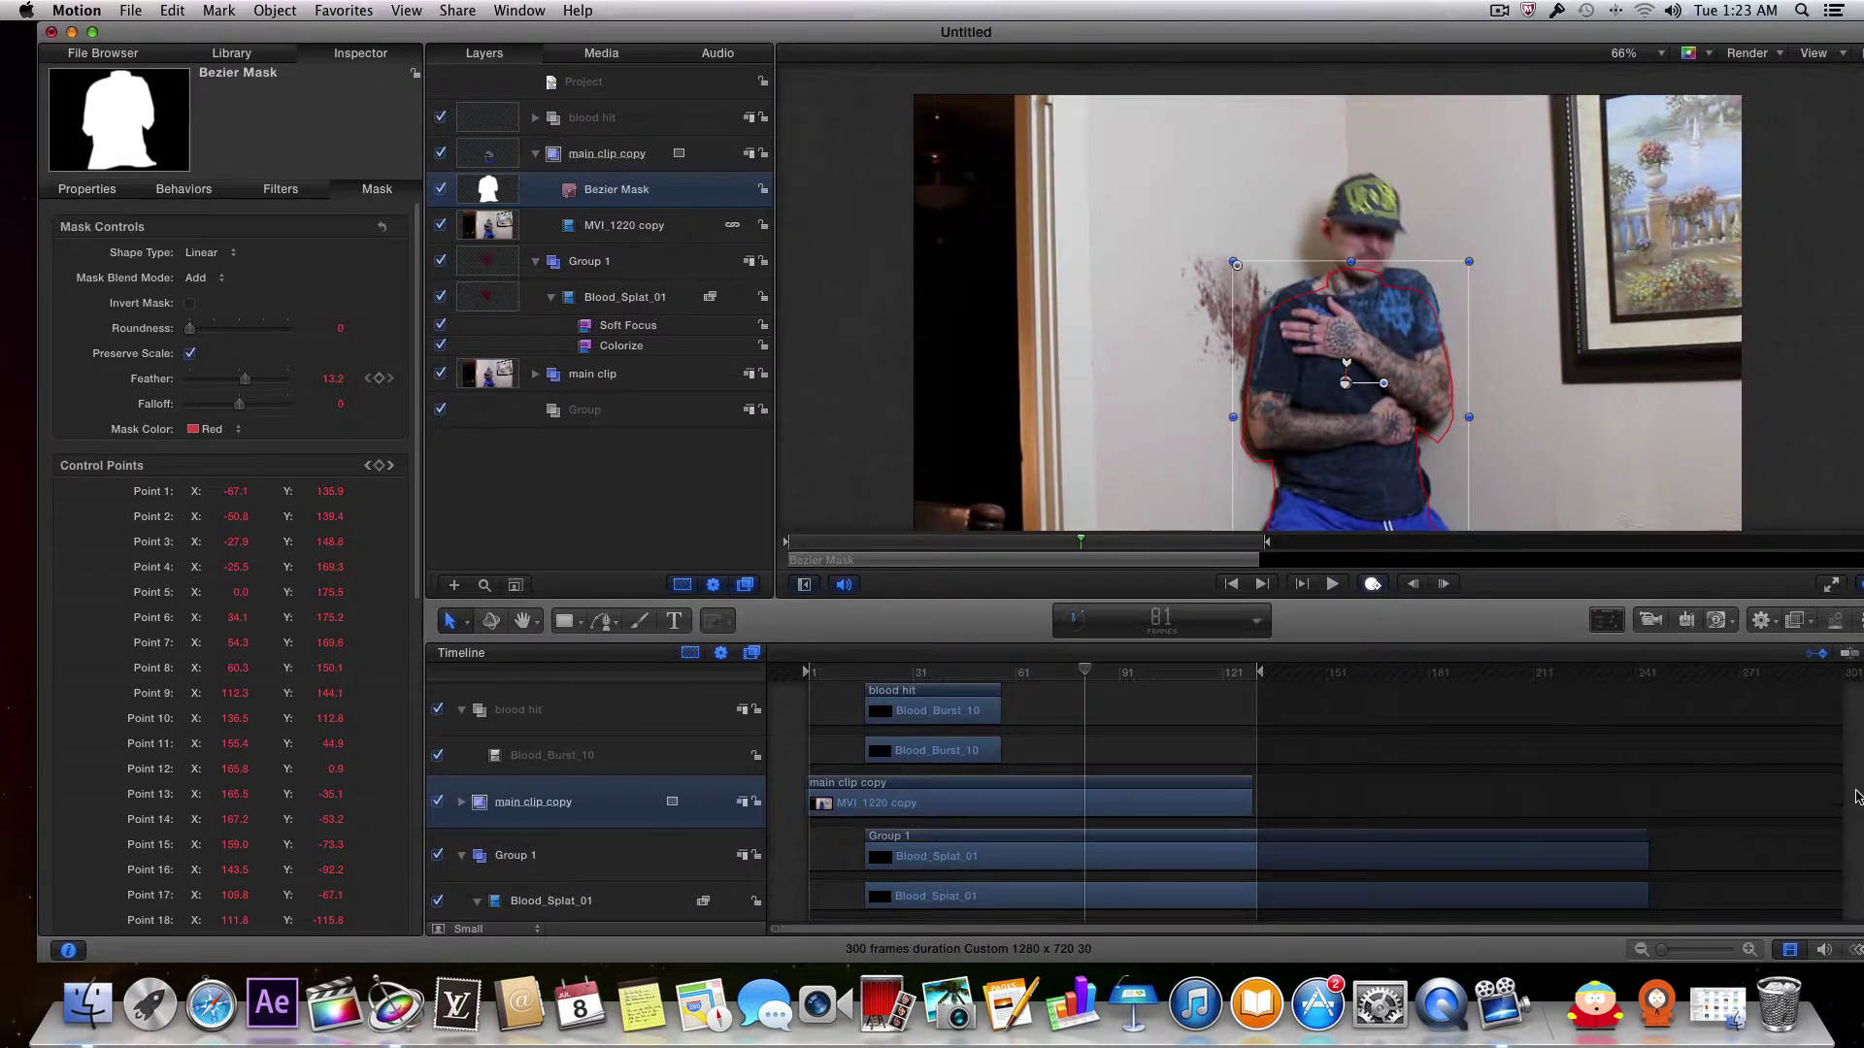
pyautogui.click(1855, 949)
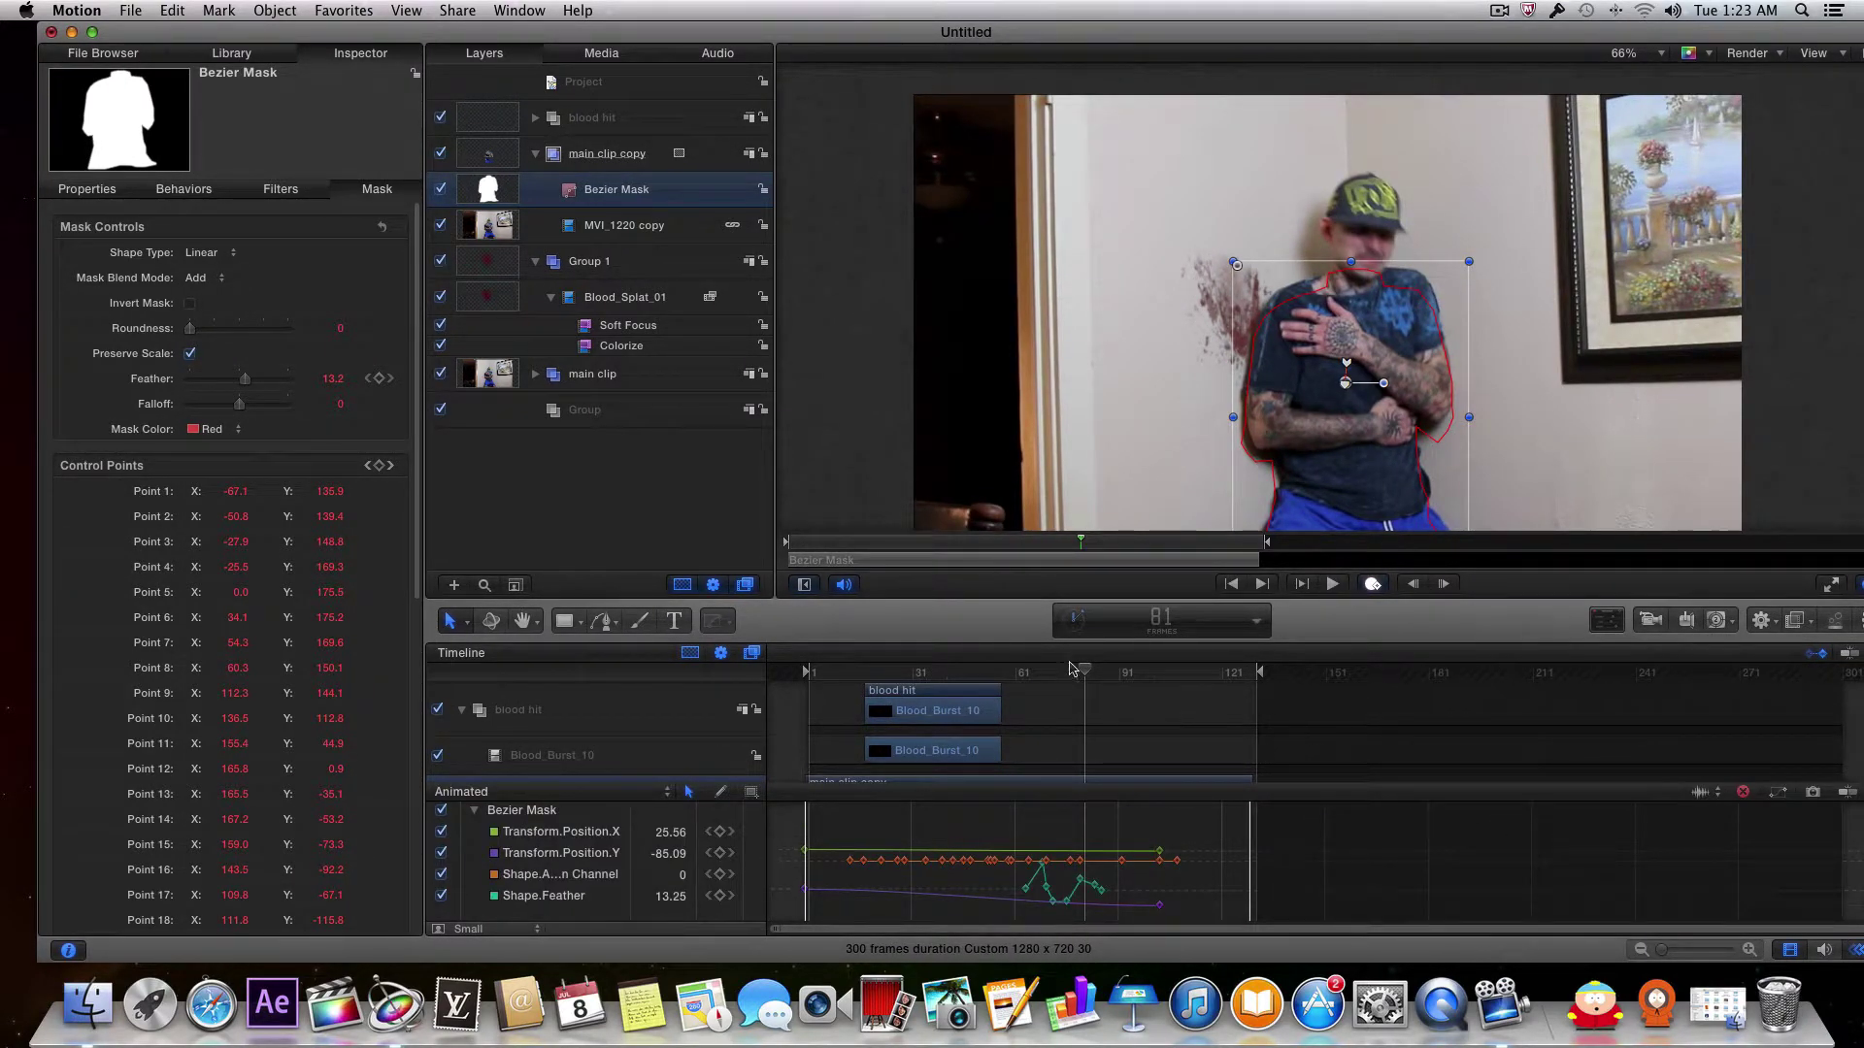
pyautogui.moveTo(1085, 672); pyautogui.dragTo(904, 669)
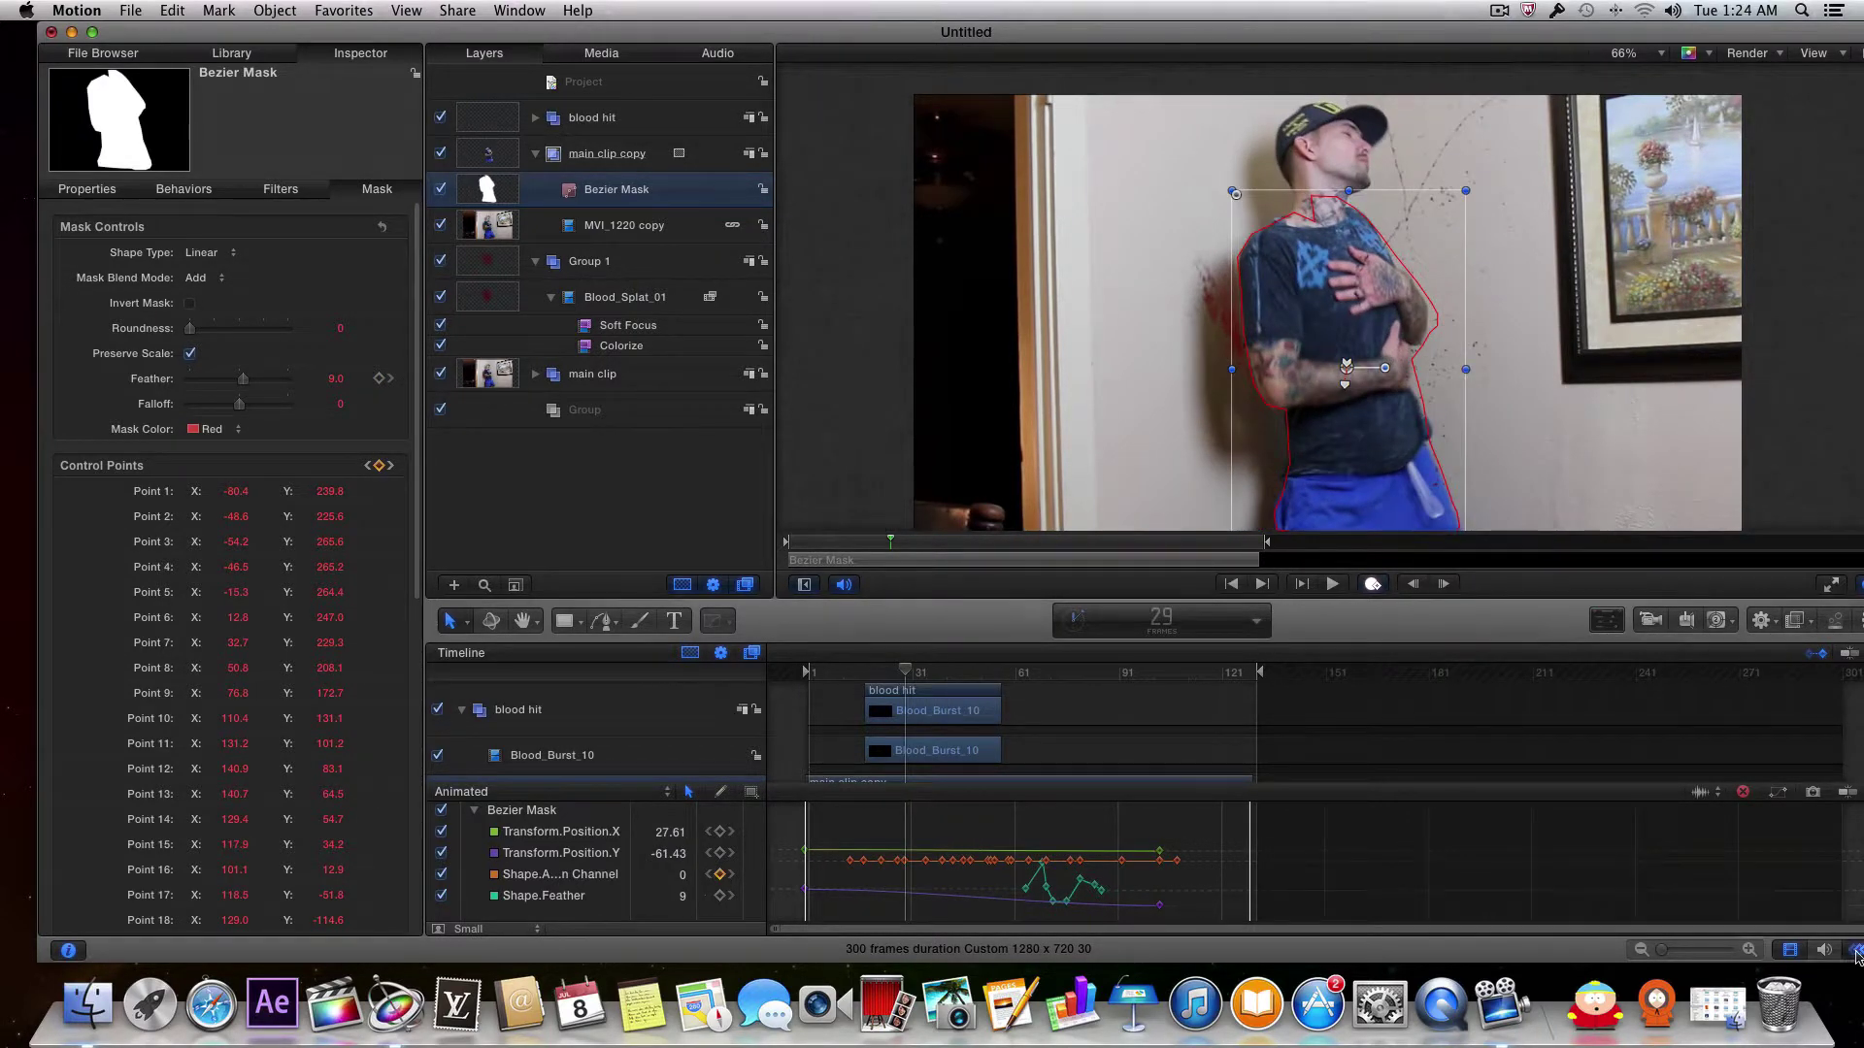
pyautogui.click(1855, 951)
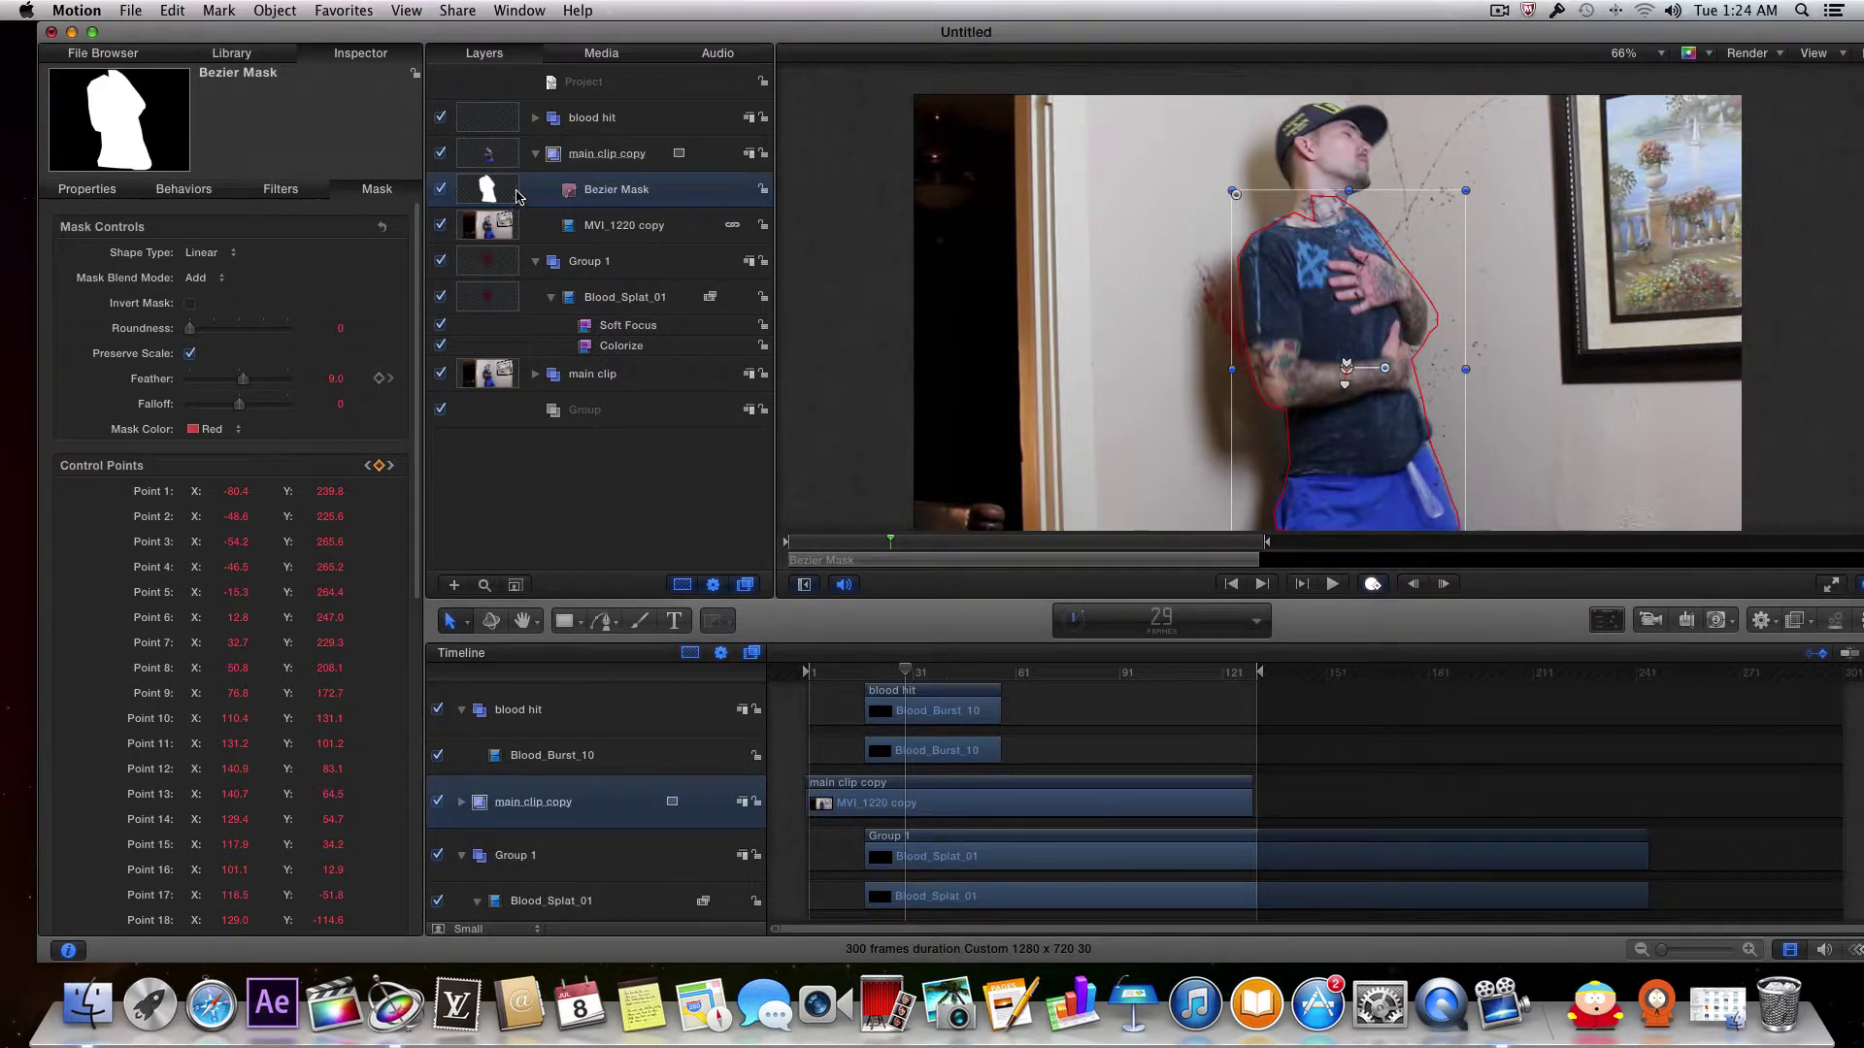
# Step: Collapse the main clip copy group and Group 1, and go to frame 17
pyautogui.click(535, 153)
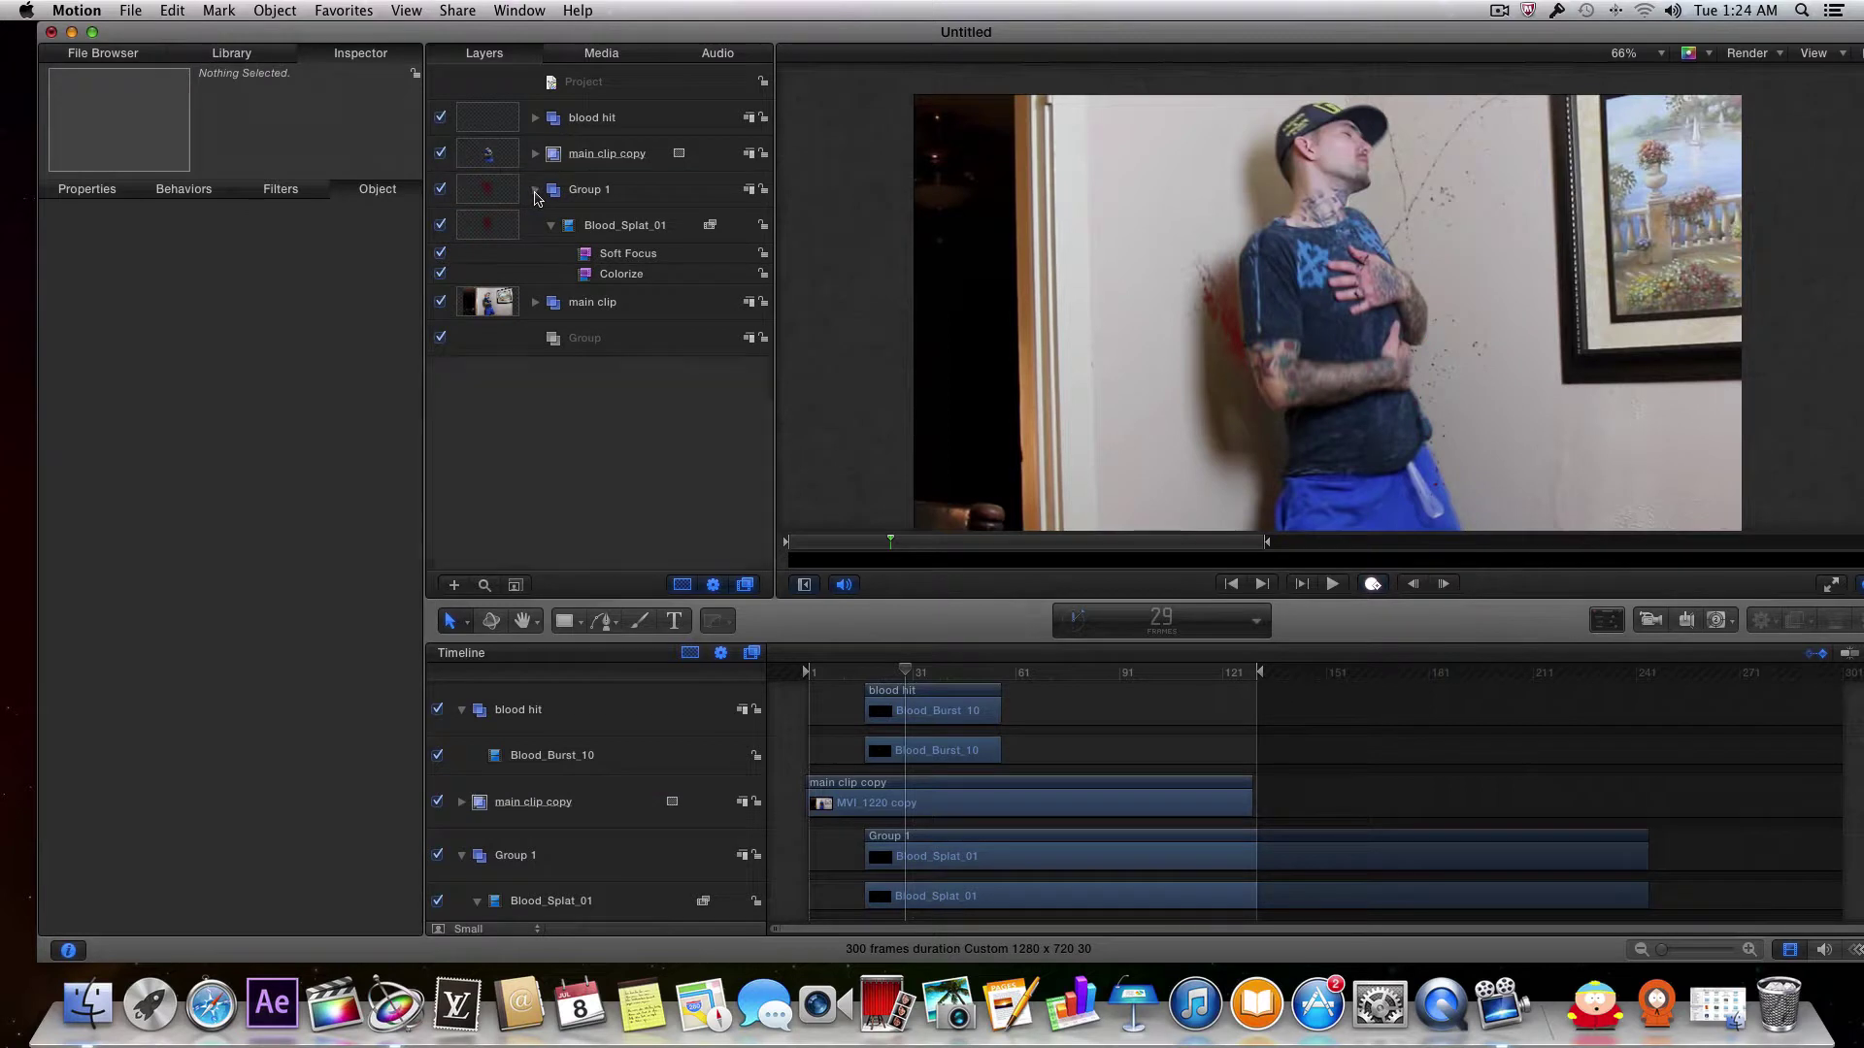
pyautogui.click(535, 190)
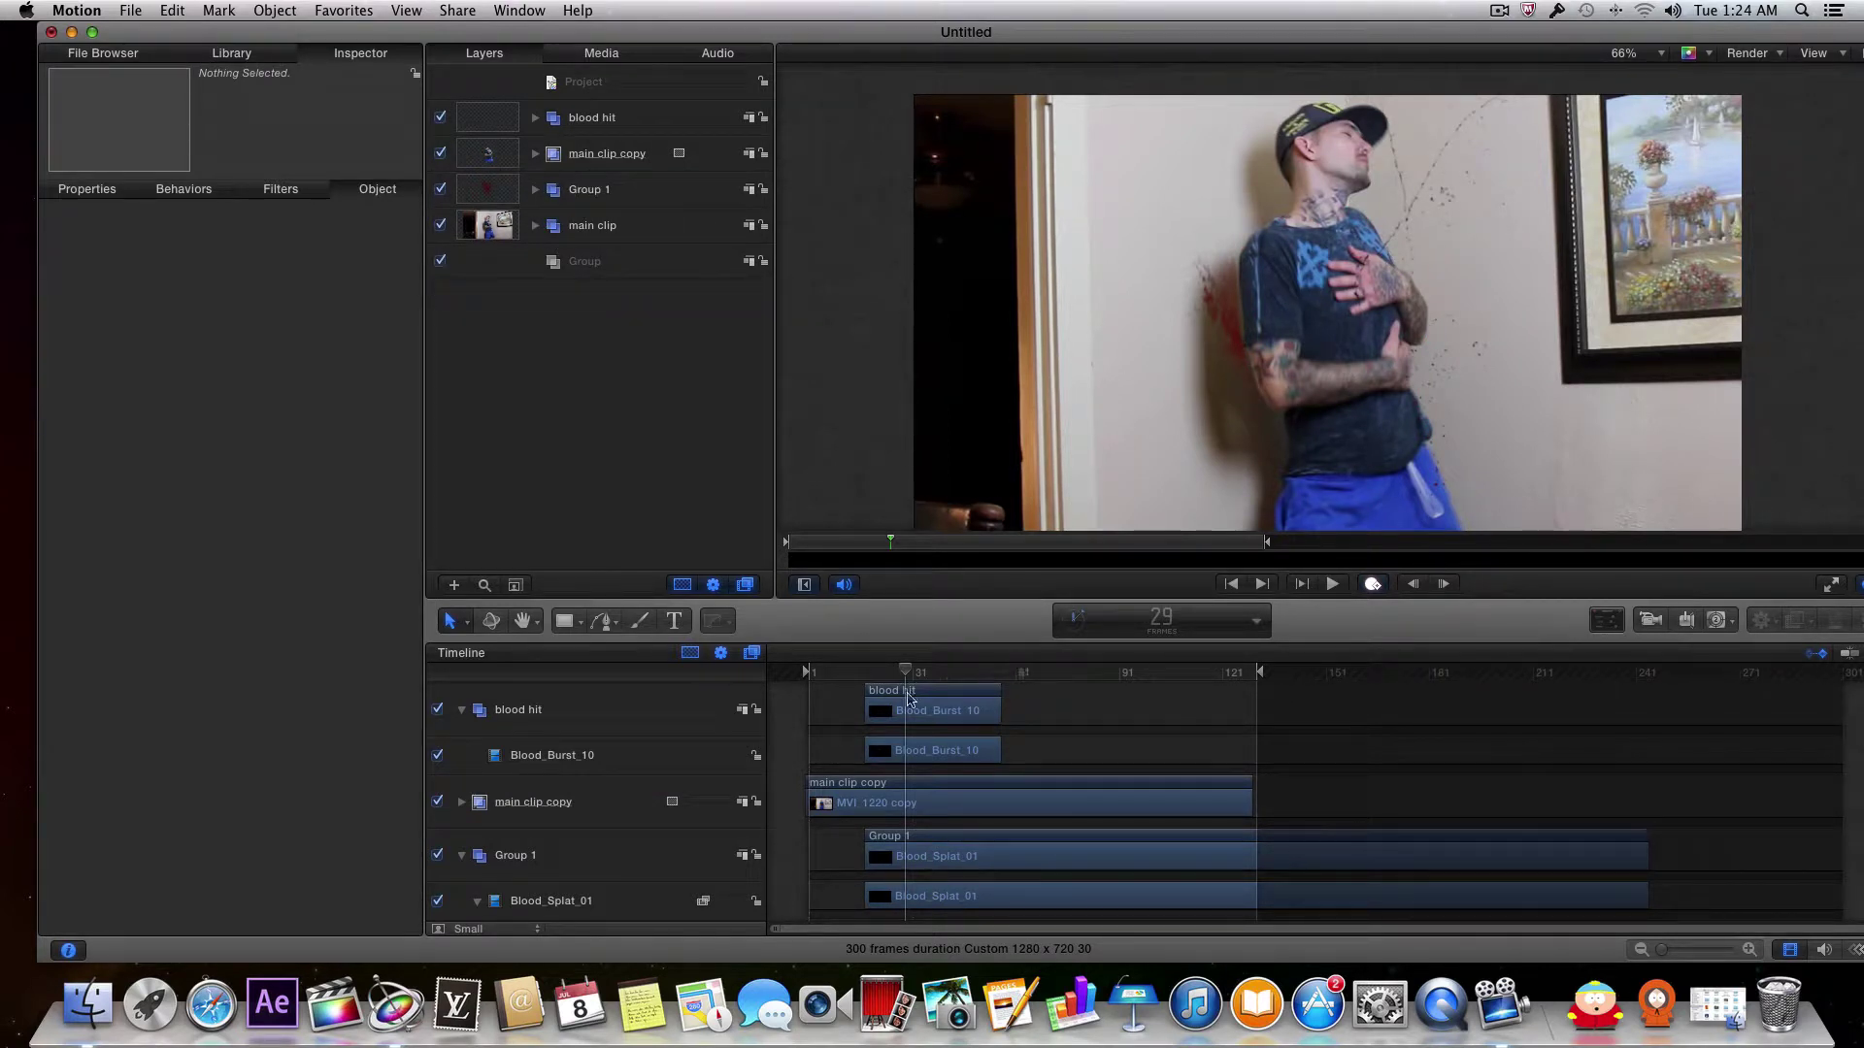
pyautogui.moveTo(902, 672); pyautogui.dragTo(864, 676)
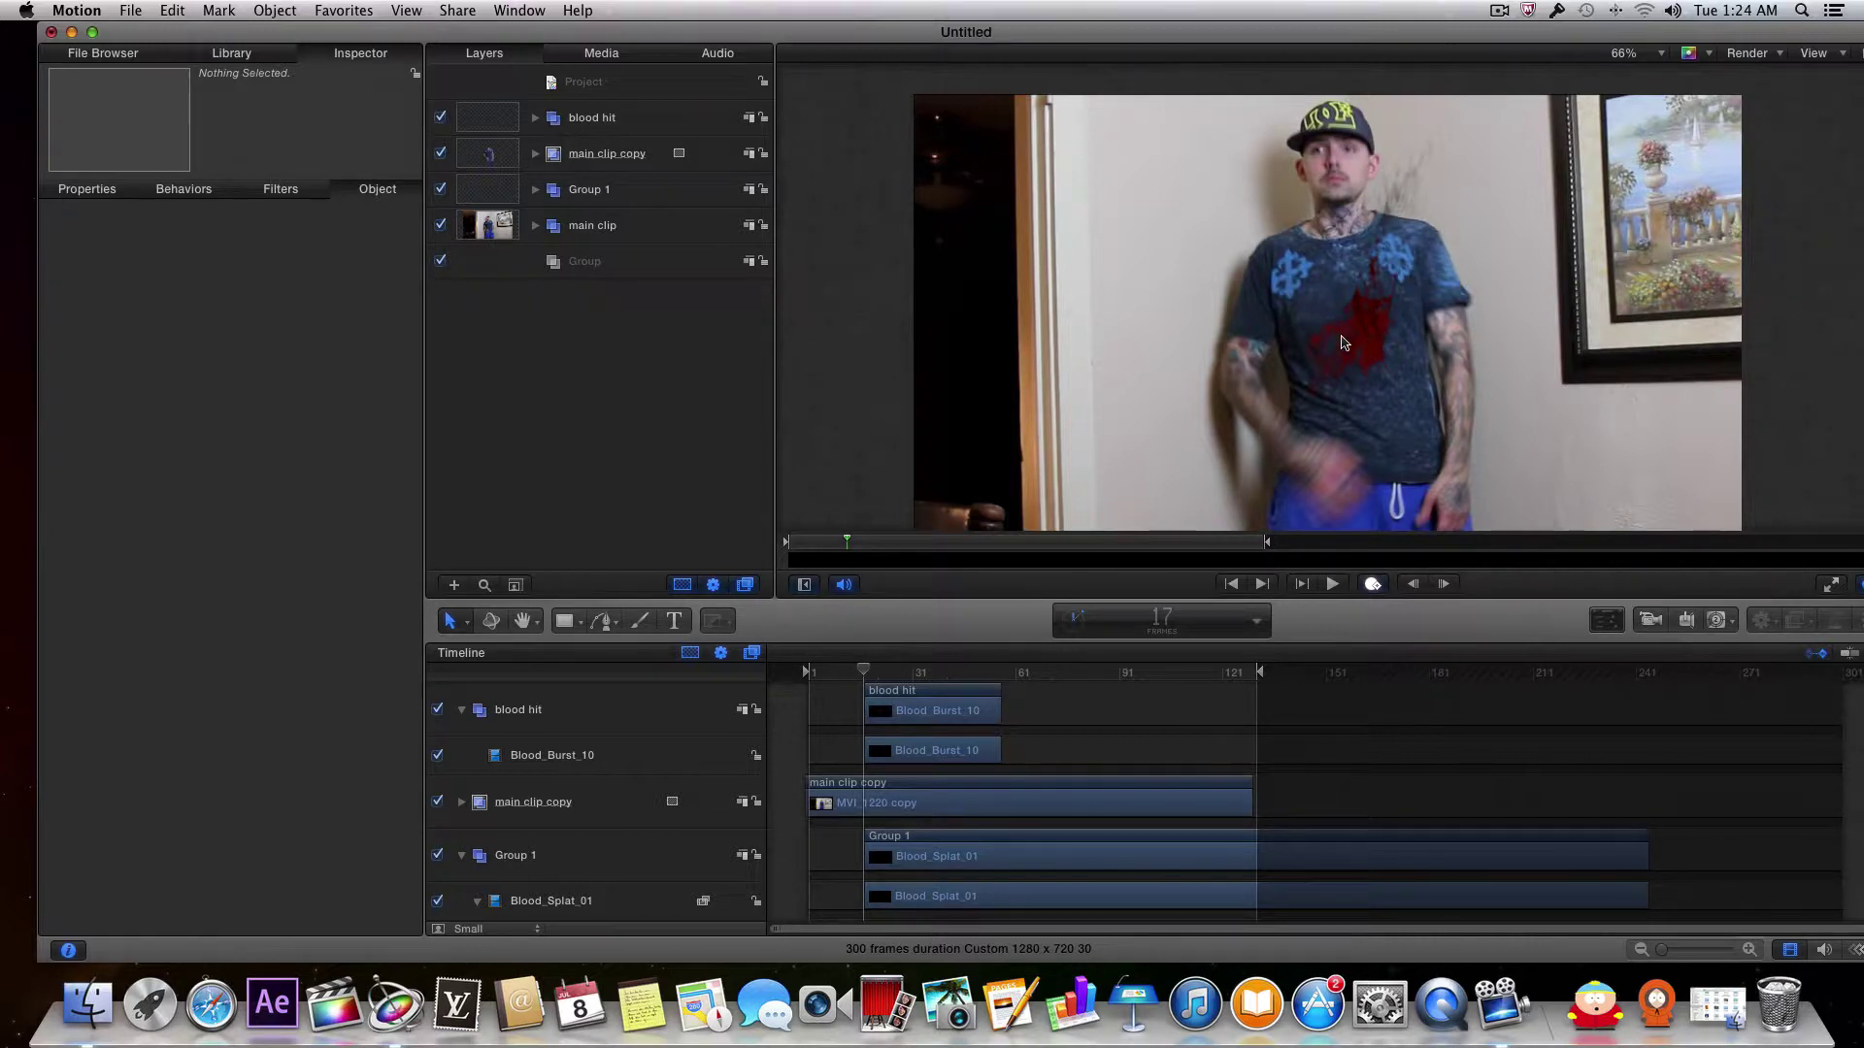
# Step: Expand the blood hit group and apply the Defocus blur filter to it
pyautogui.click(589, 119)
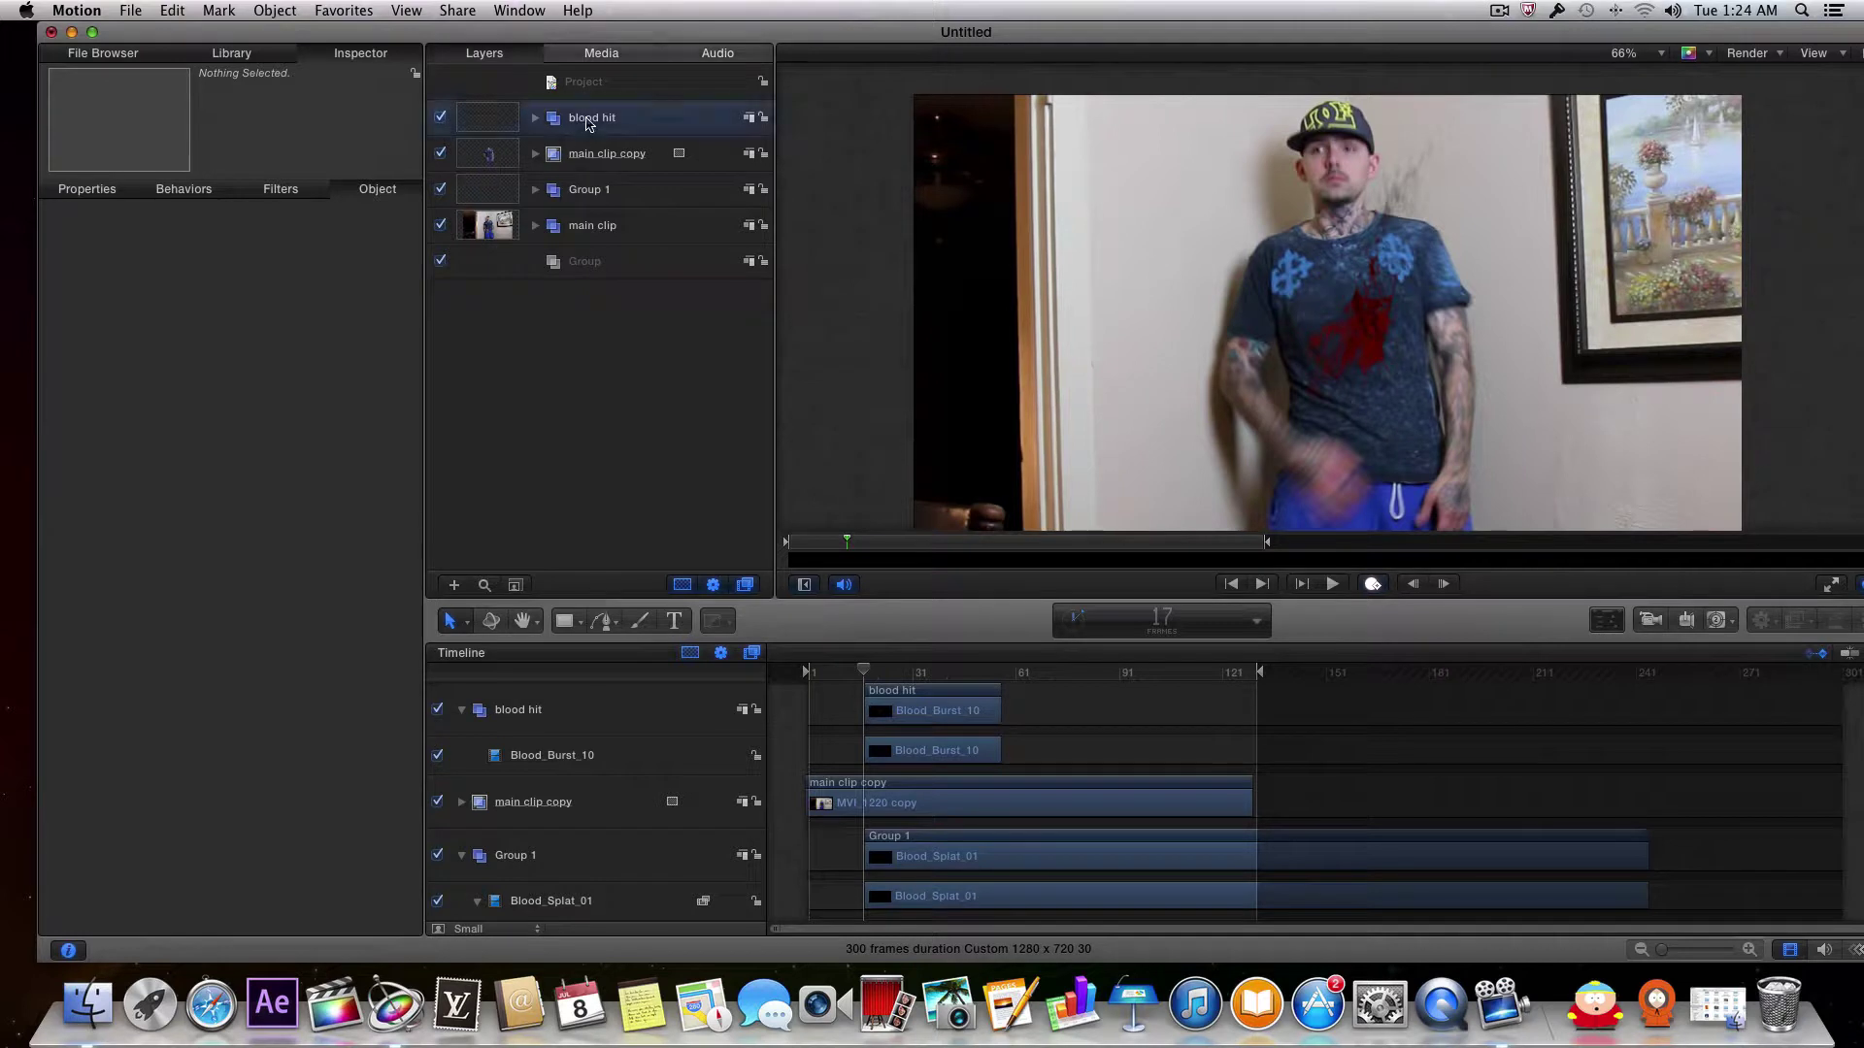
pyautogui.click(534, 119)
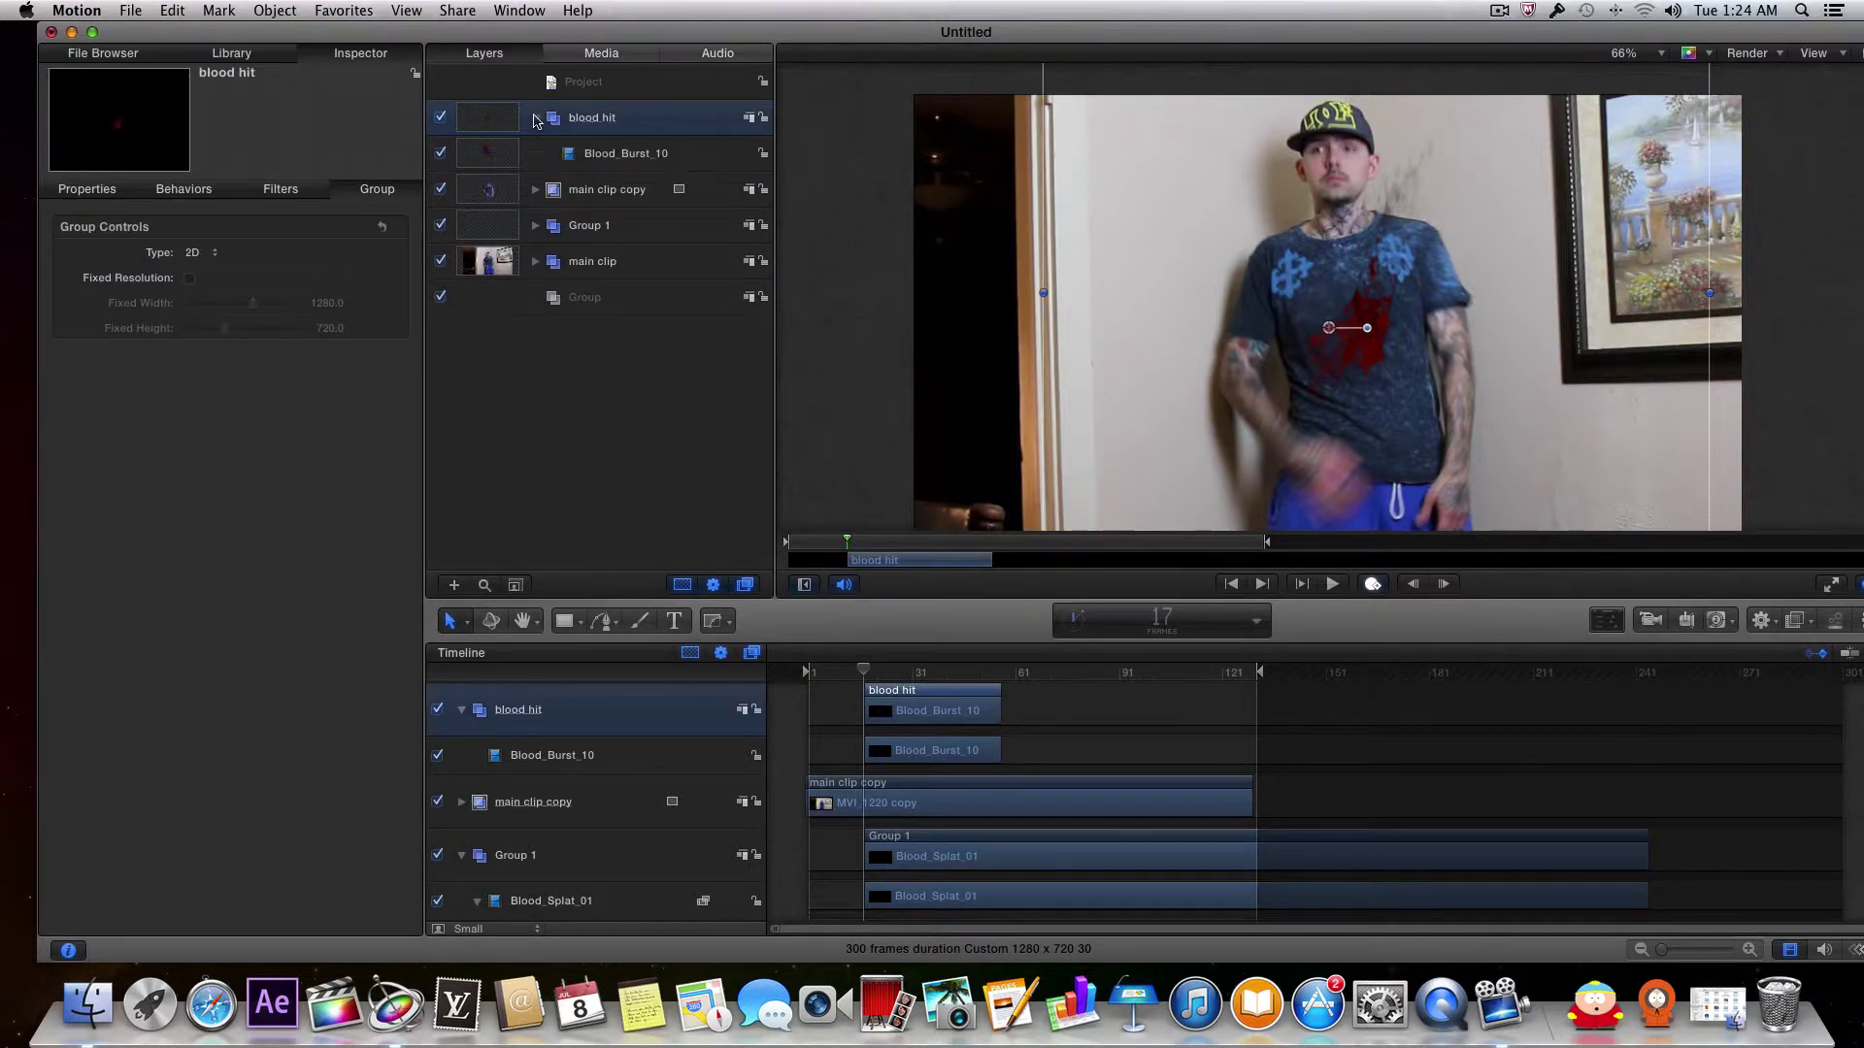
pyautogui.click(241, 57)
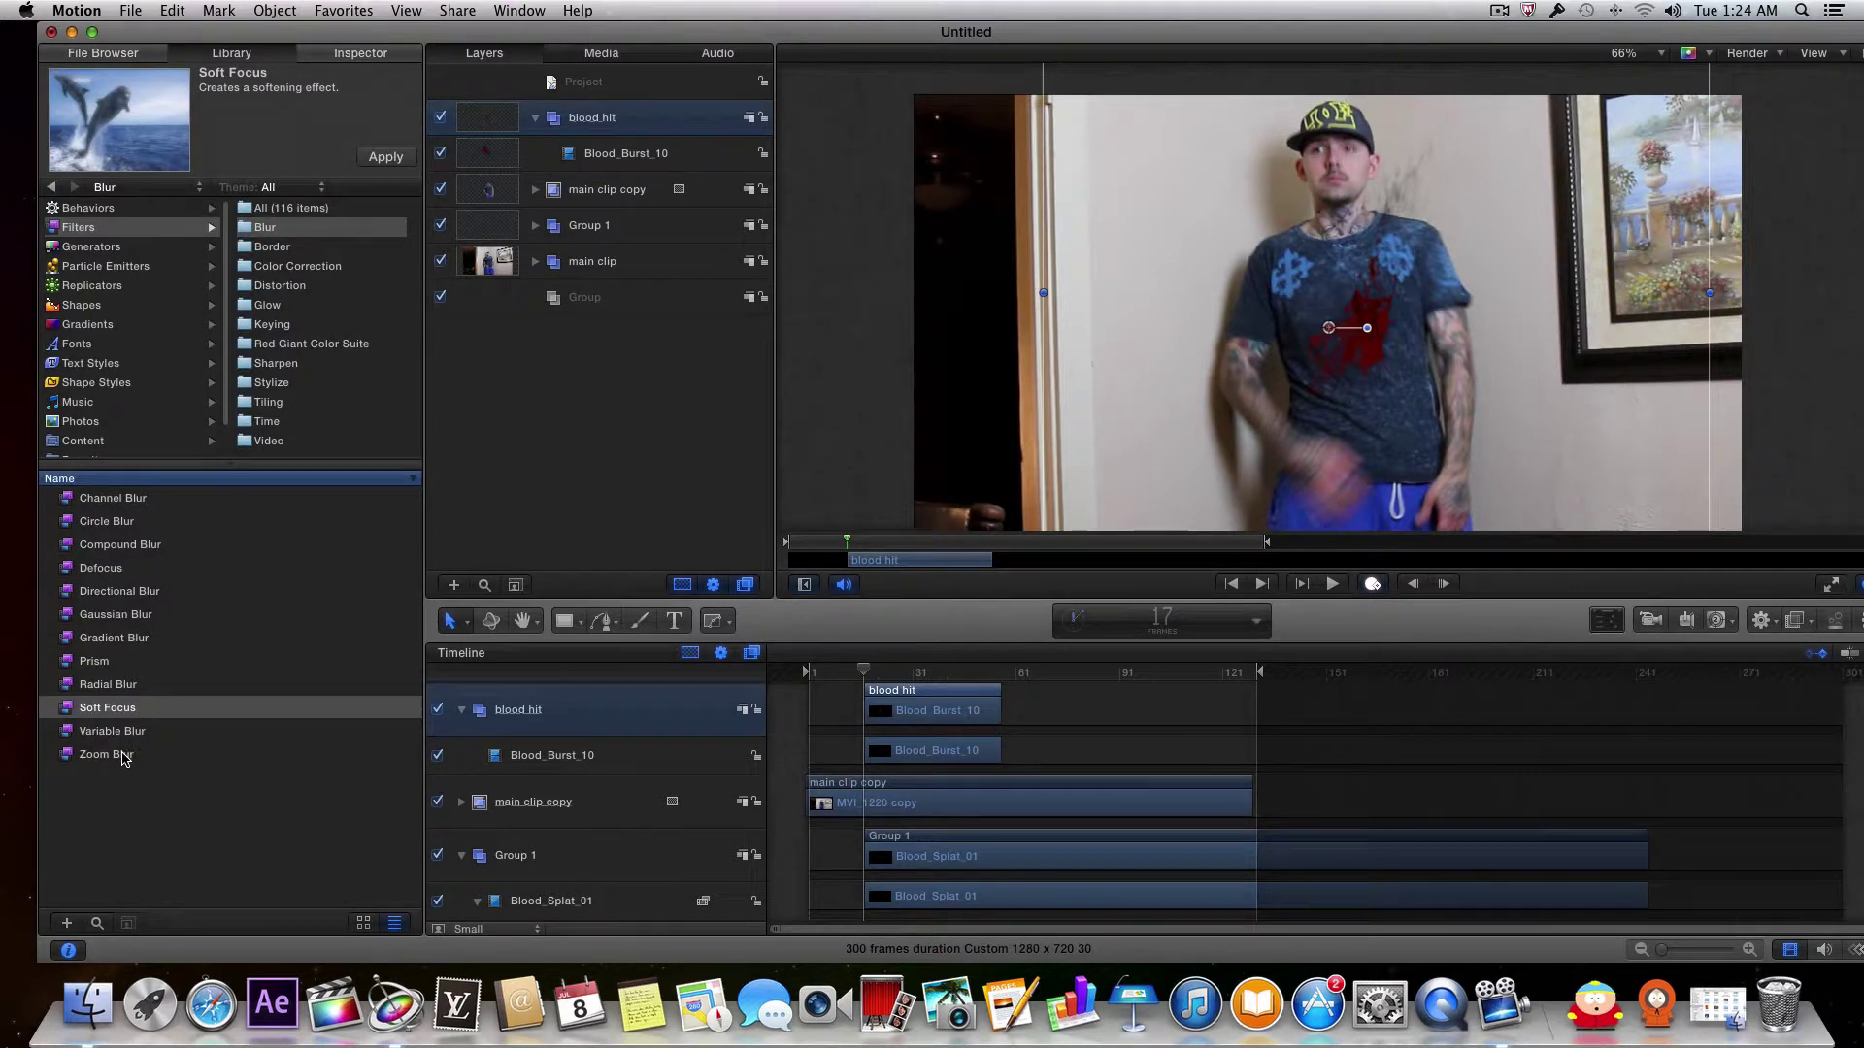
pyautogui.click(101, 568)
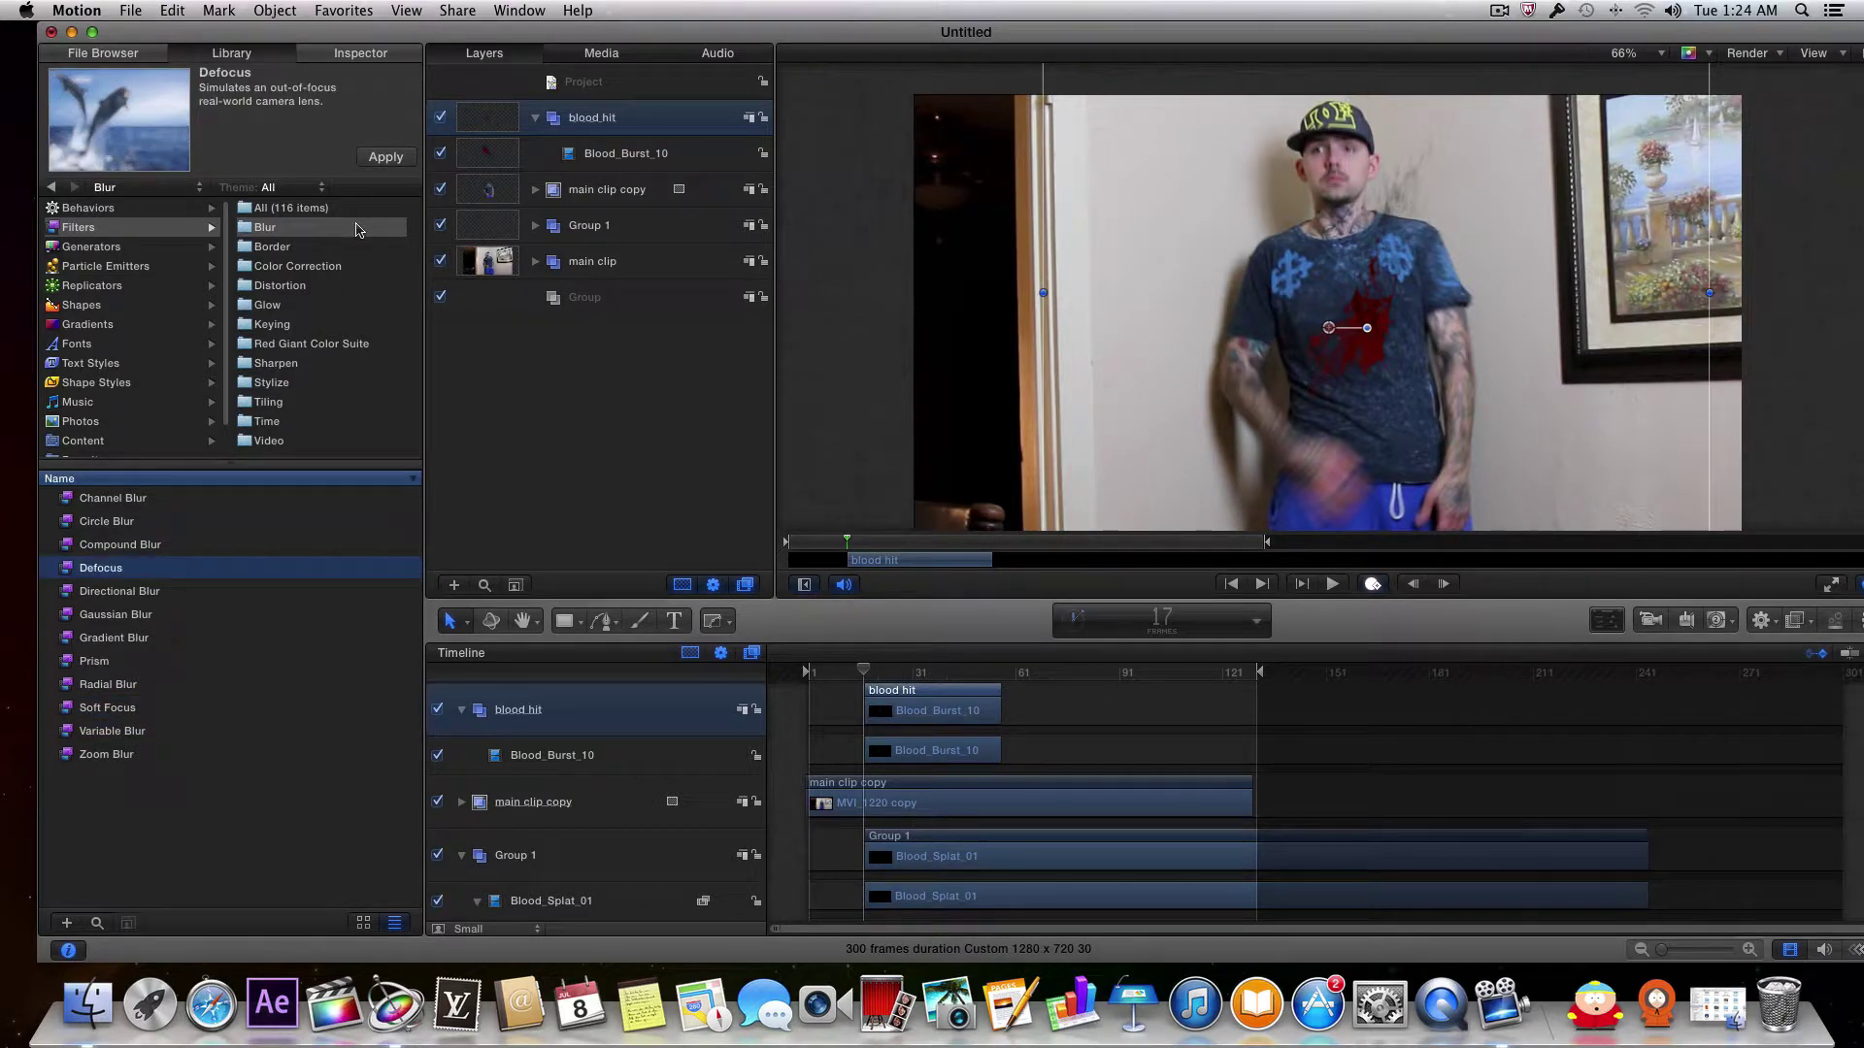
pyautogui.click(385, 157)
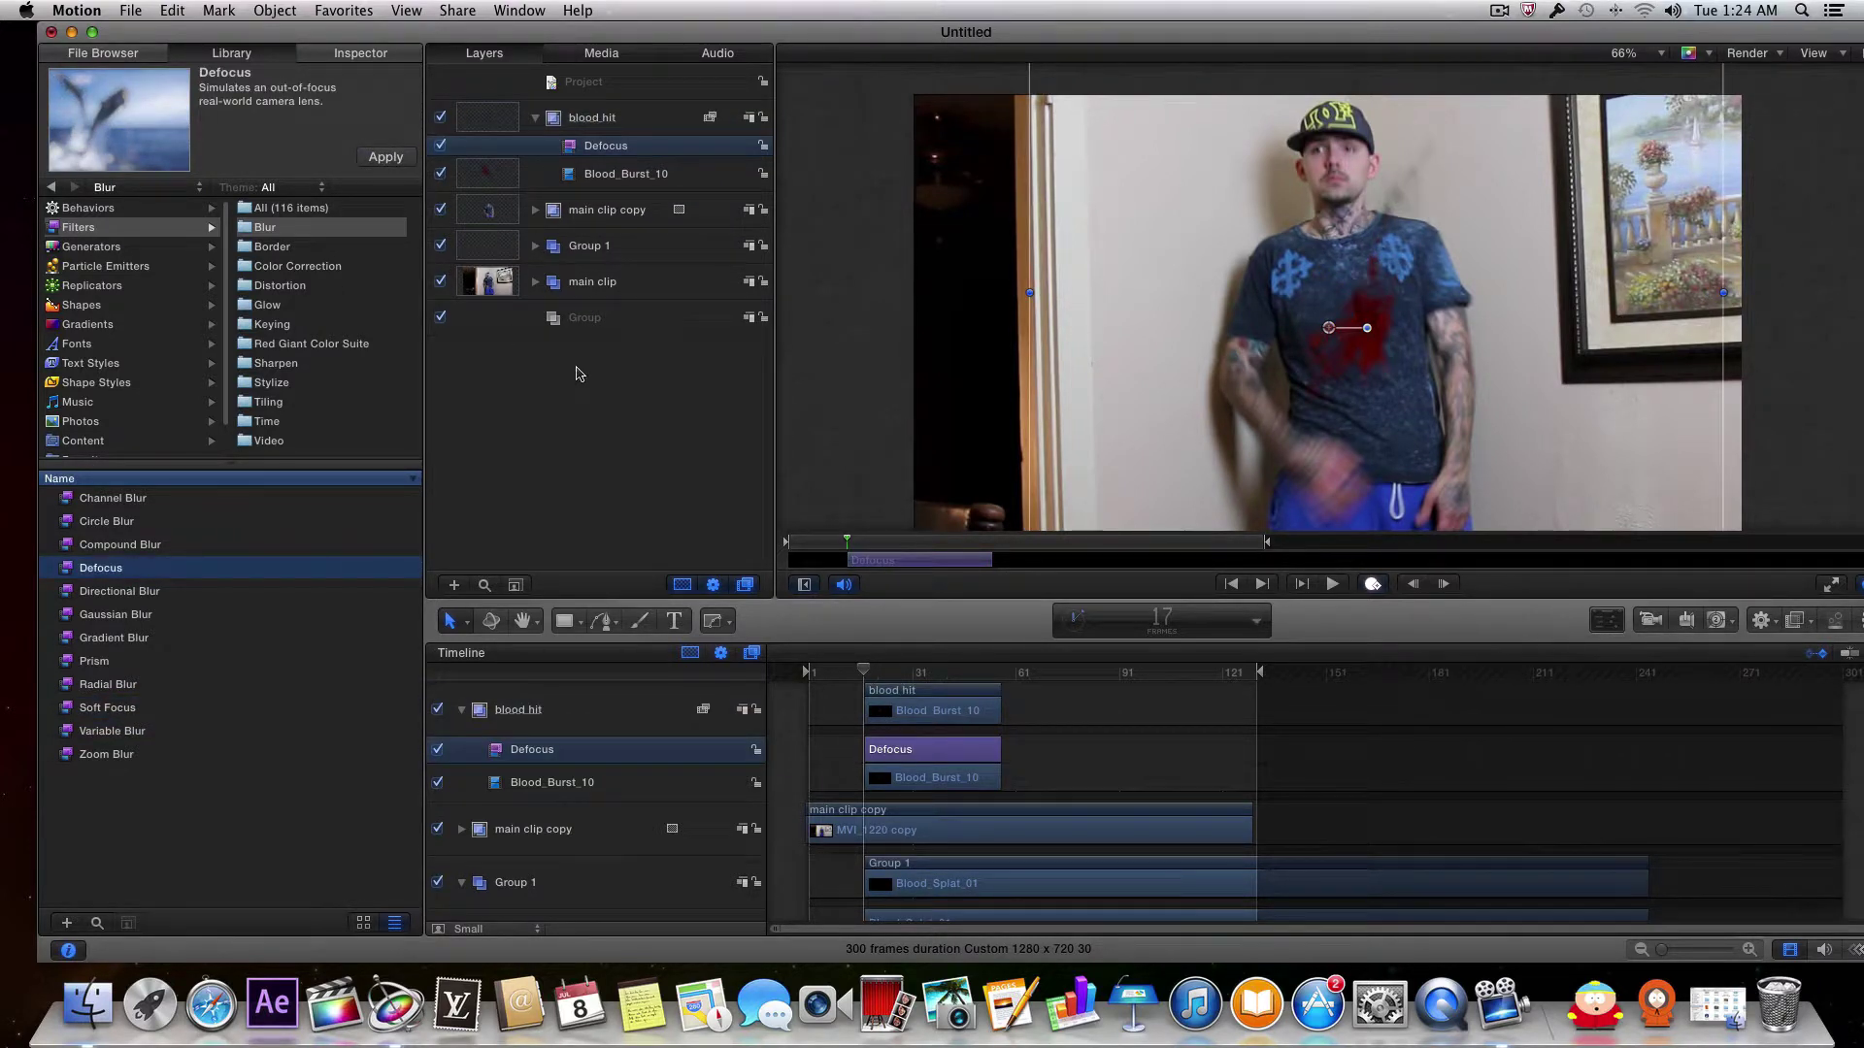
# Step: Set the Defocus filter's Amount to 12, check the burst at frame 18, and collapse the blood hit group
pyautogui.click(365, 56)
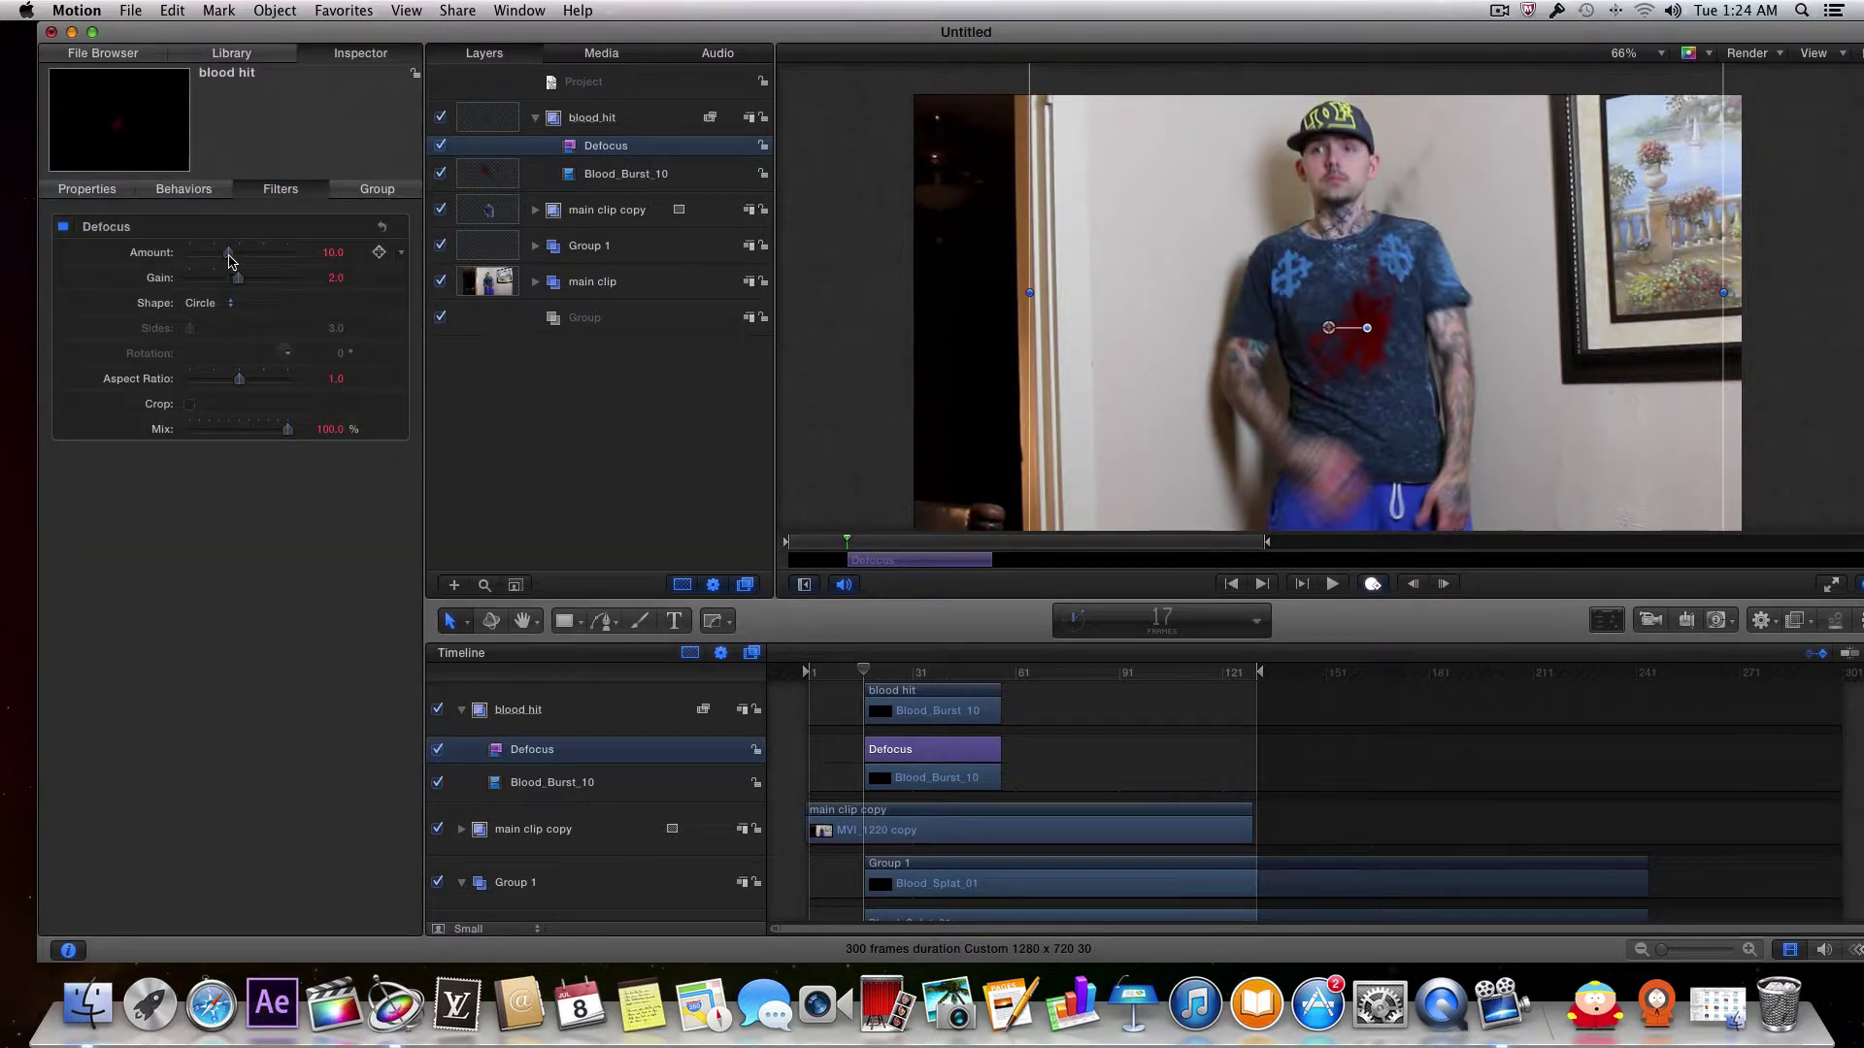
pyautogui.moveTo(229, 258); pyautogui.dragTo(234, 254)
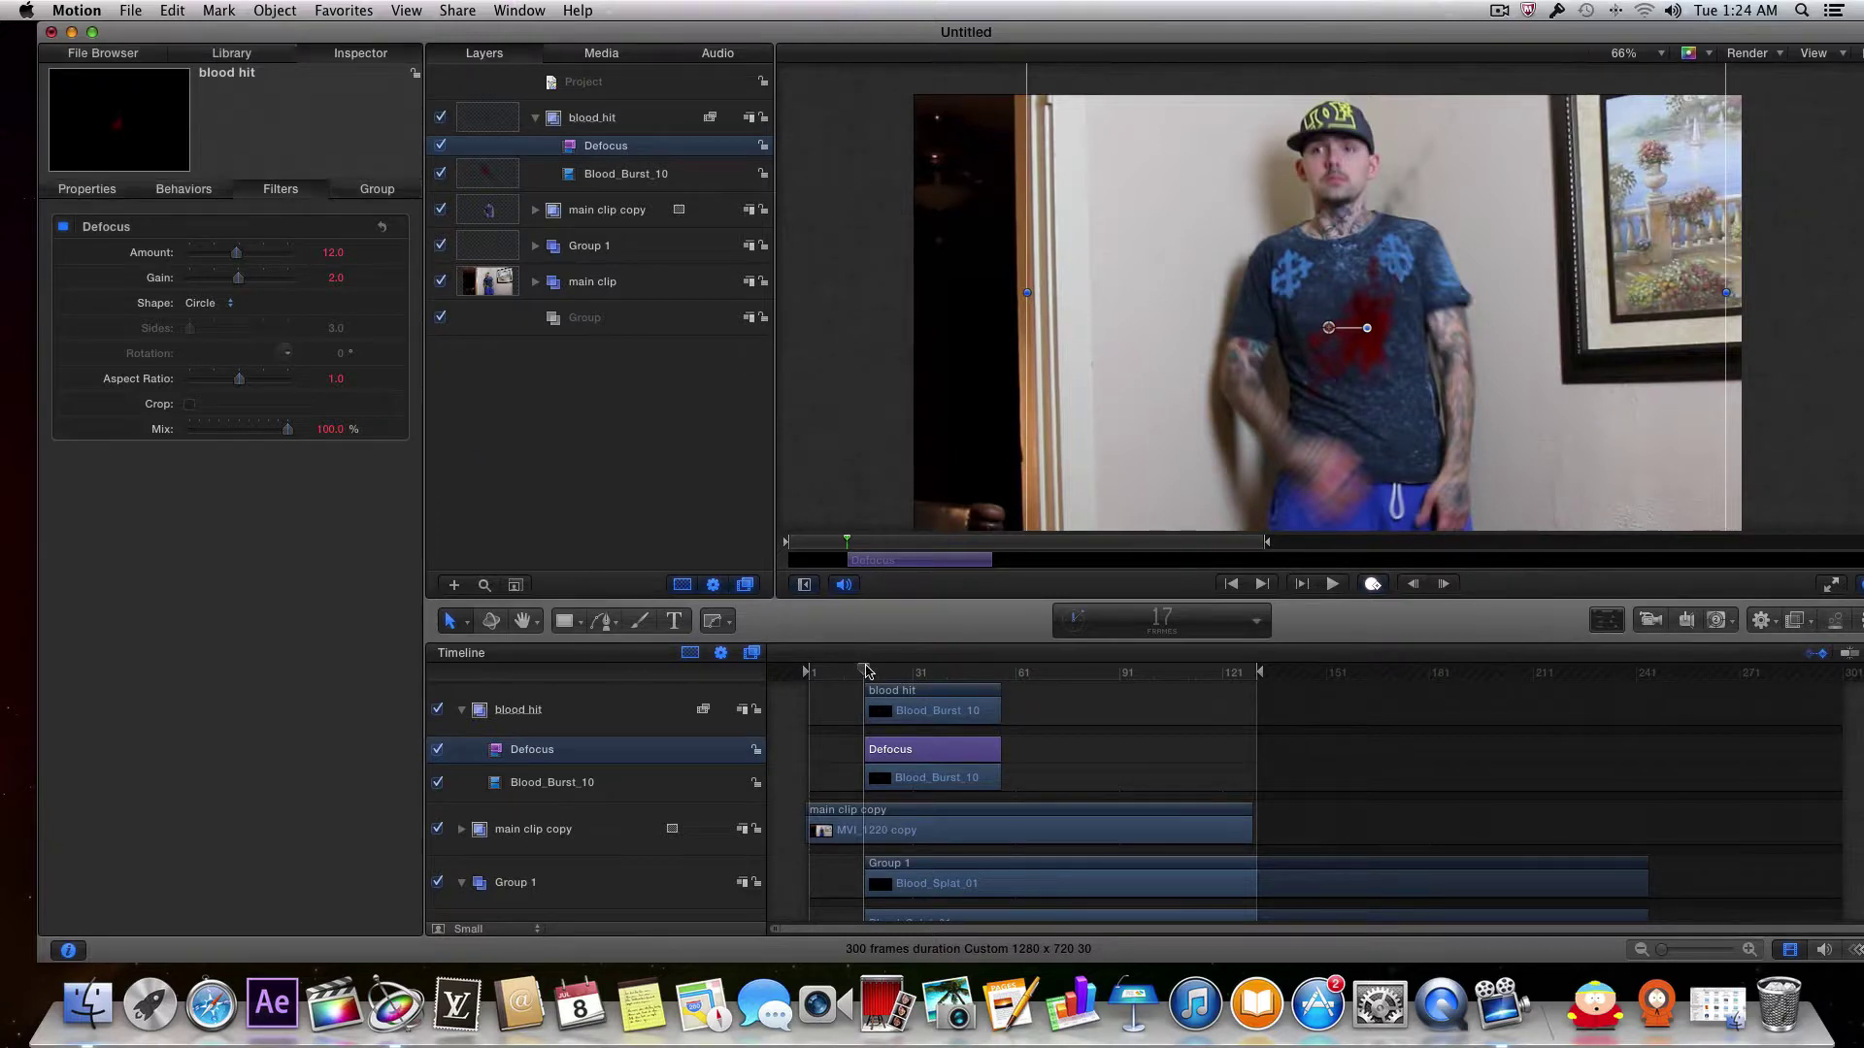
pyautogui.moveTo(863, 671)
pyautogui.mouseDown()
pyautogui.moveTo(1139, 709)
pyautogui.moveTo(868, 697)
pyautogui.mouseUp()
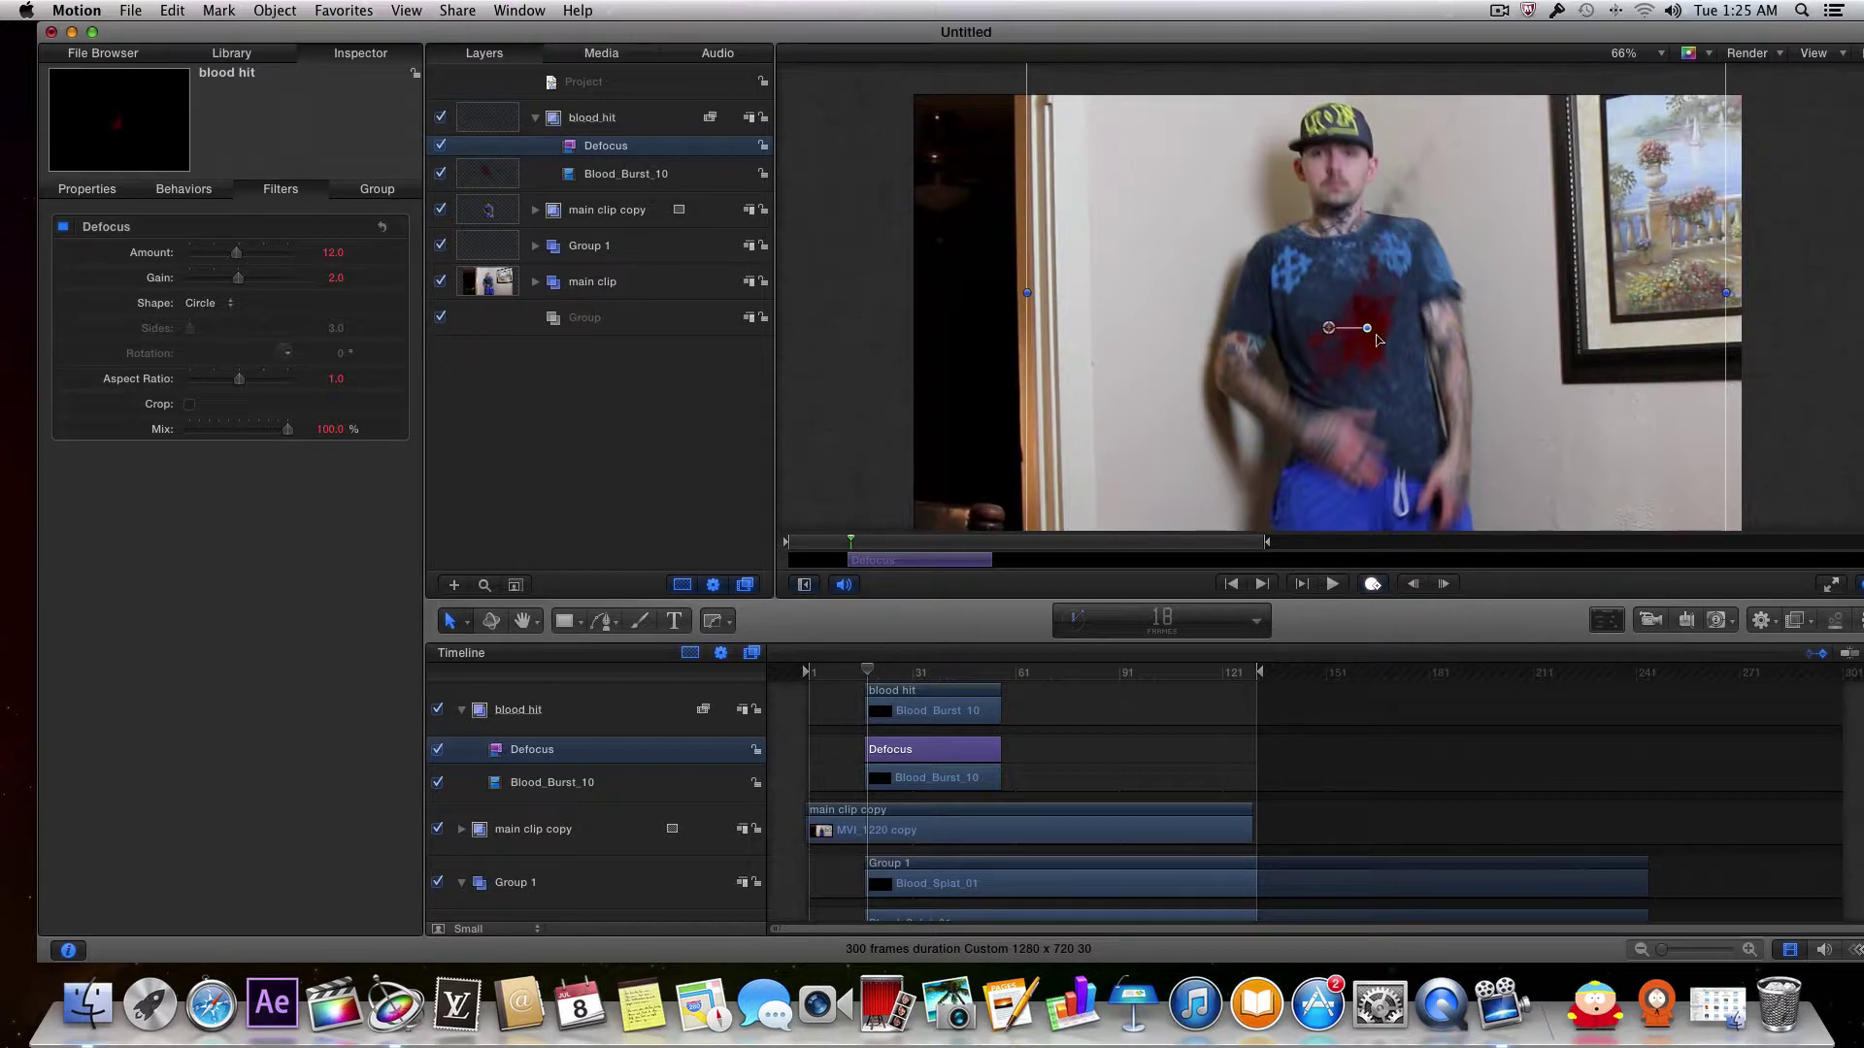
pyautogui.click(534, 119)
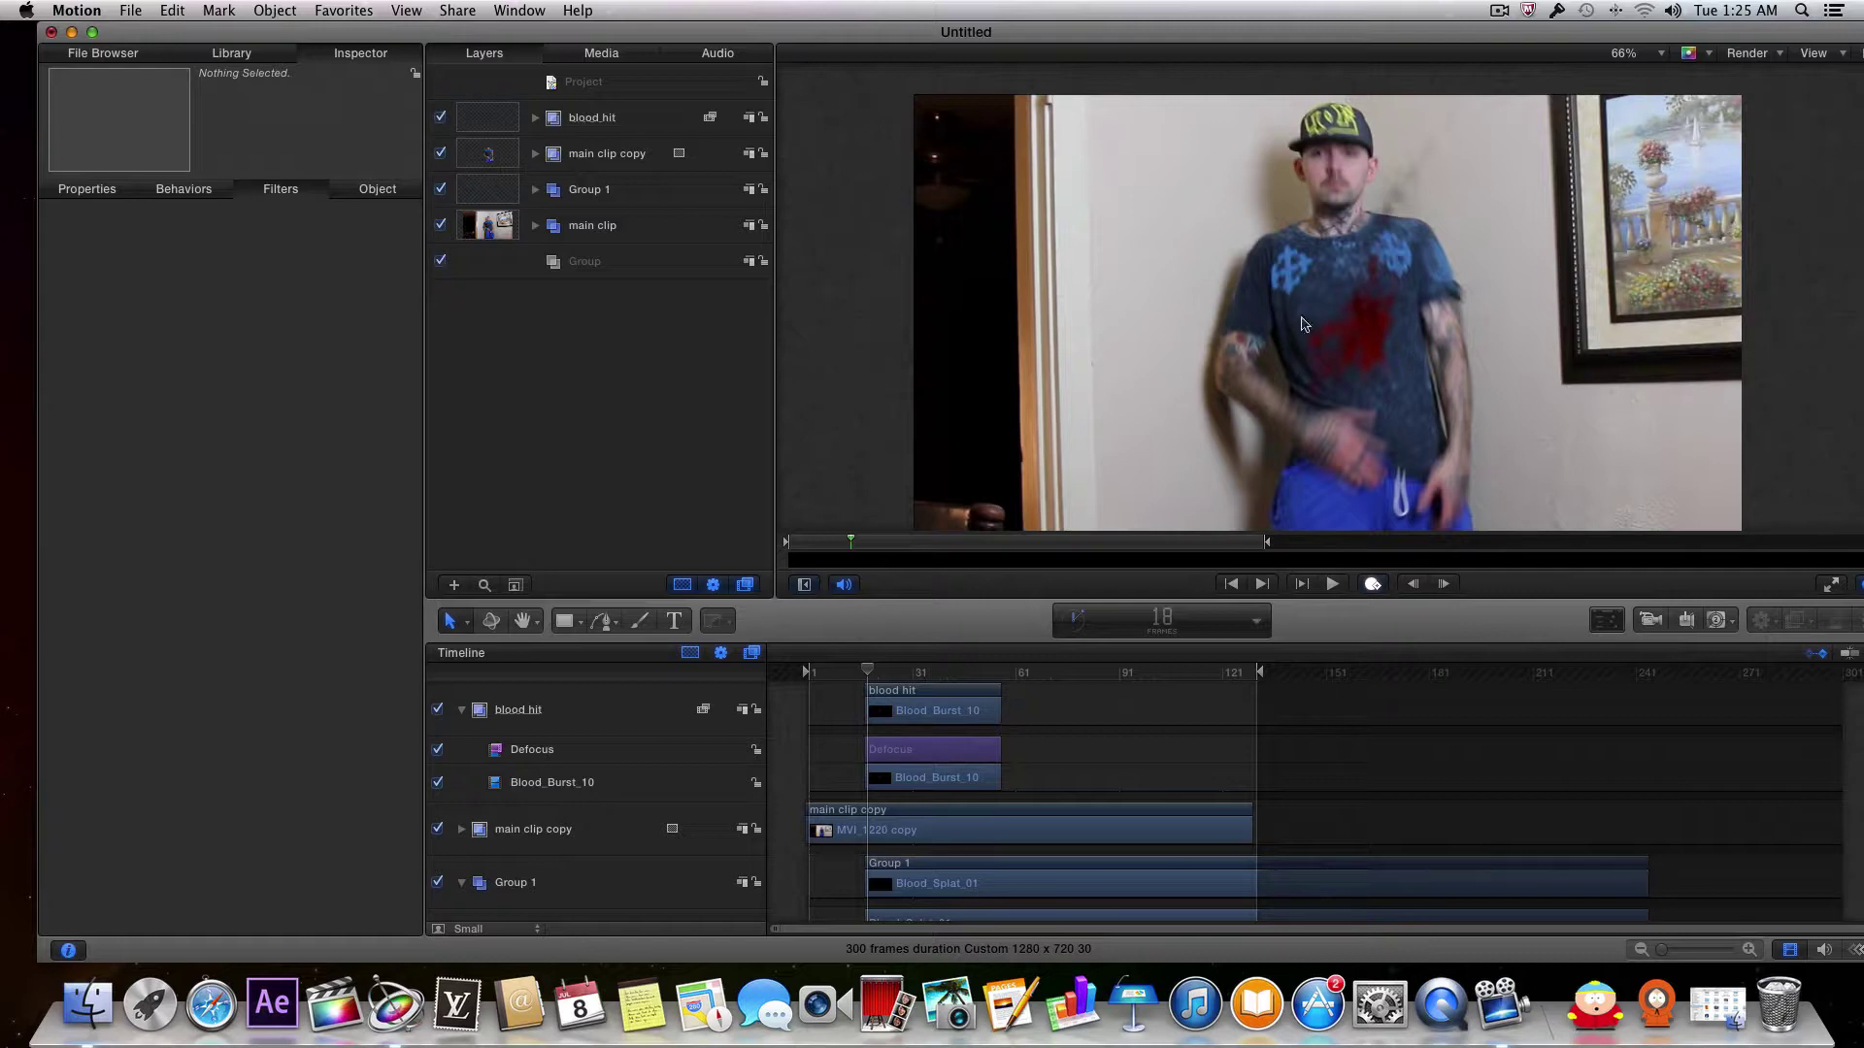
# Step: Switch to Finder, go back to the Action Essentials 2 folder and open 07. Dust_Elements
pyautogui.moveTo(993, 32); pyautogui.dragTo(1017, 525)
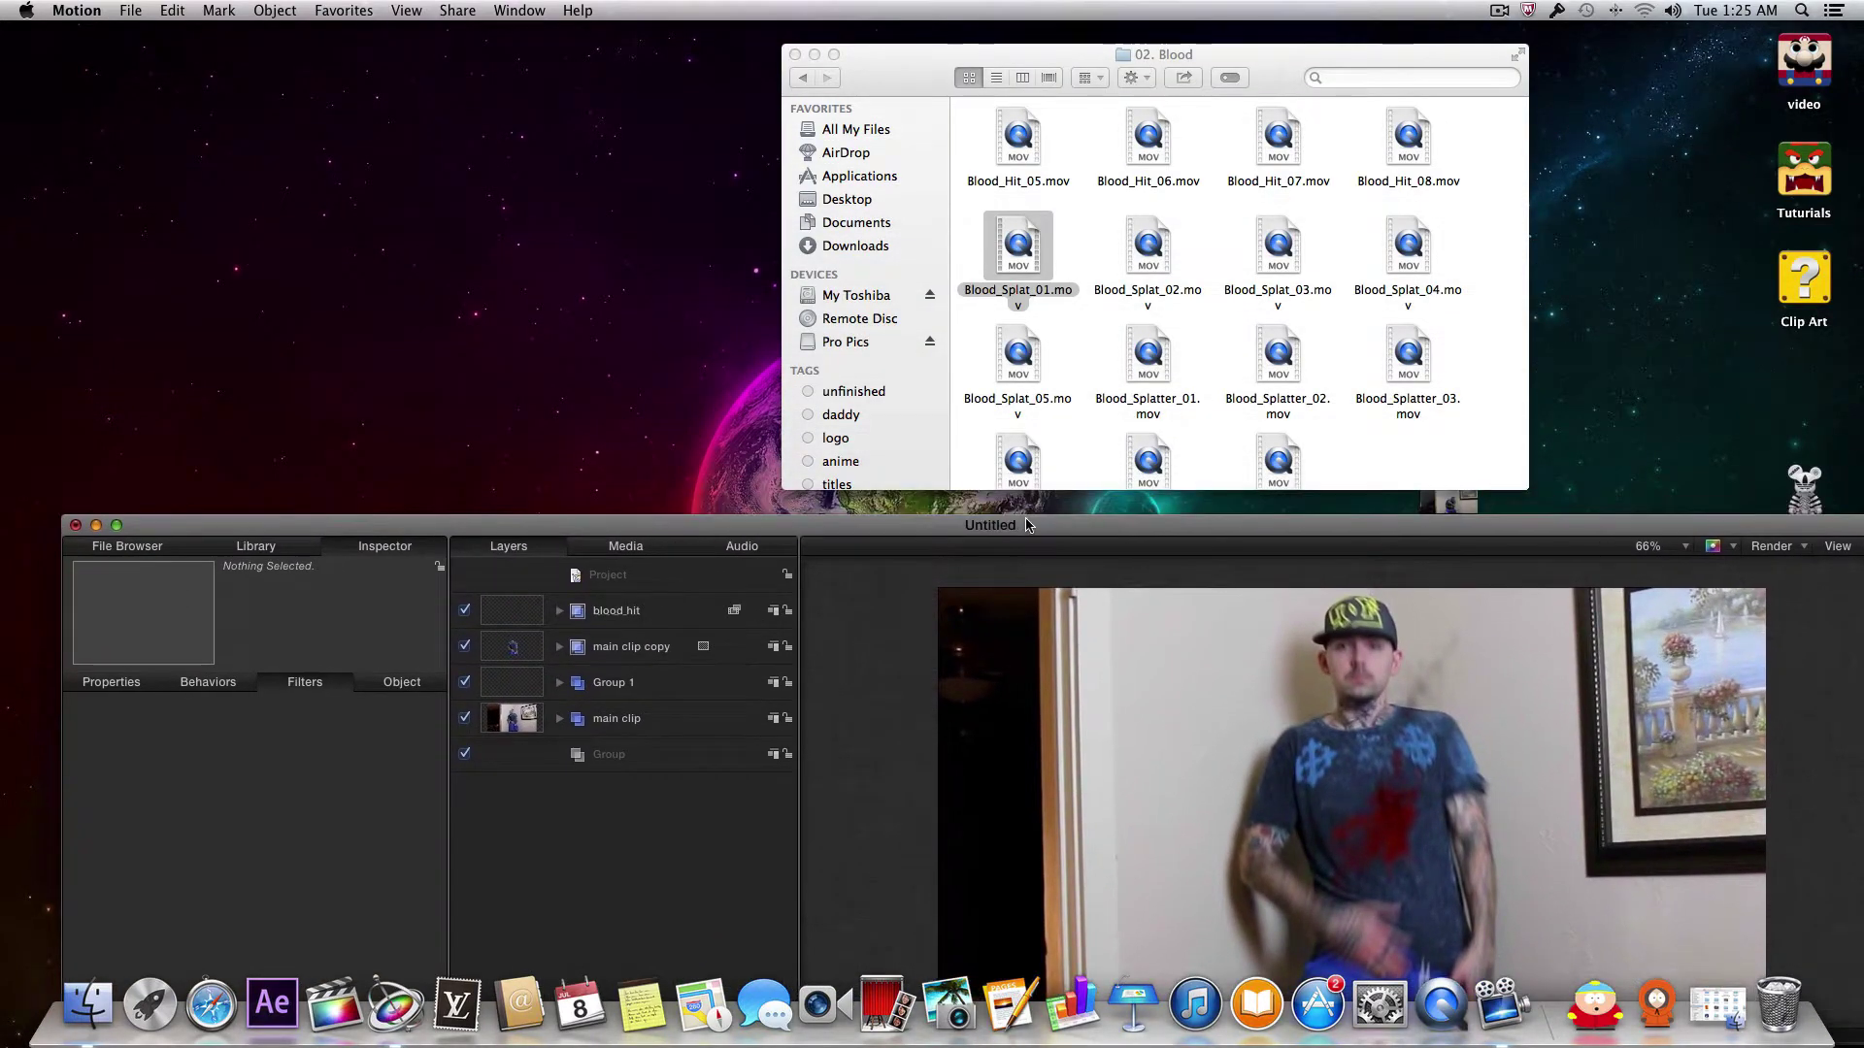
pyautogui.click(799, 81)
pyautogui.click(799, 81)
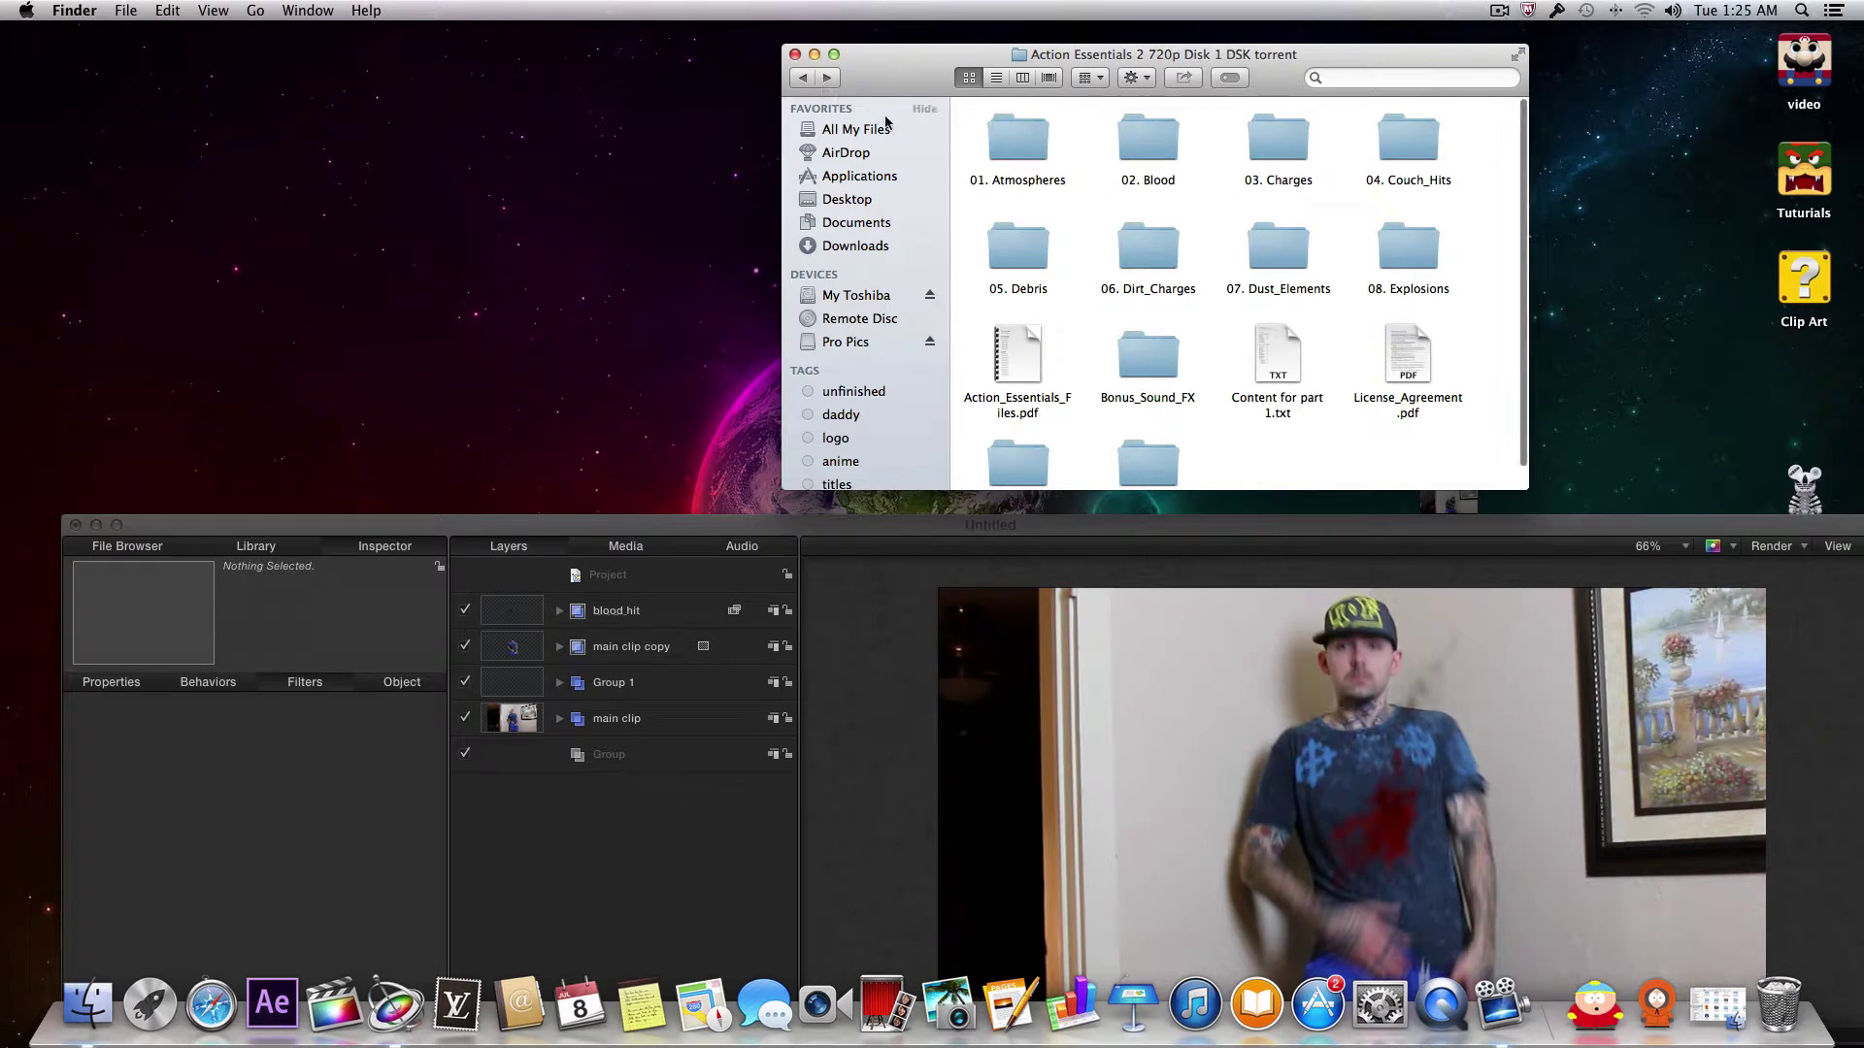
pyautogui.doubleClick(1279, 254)
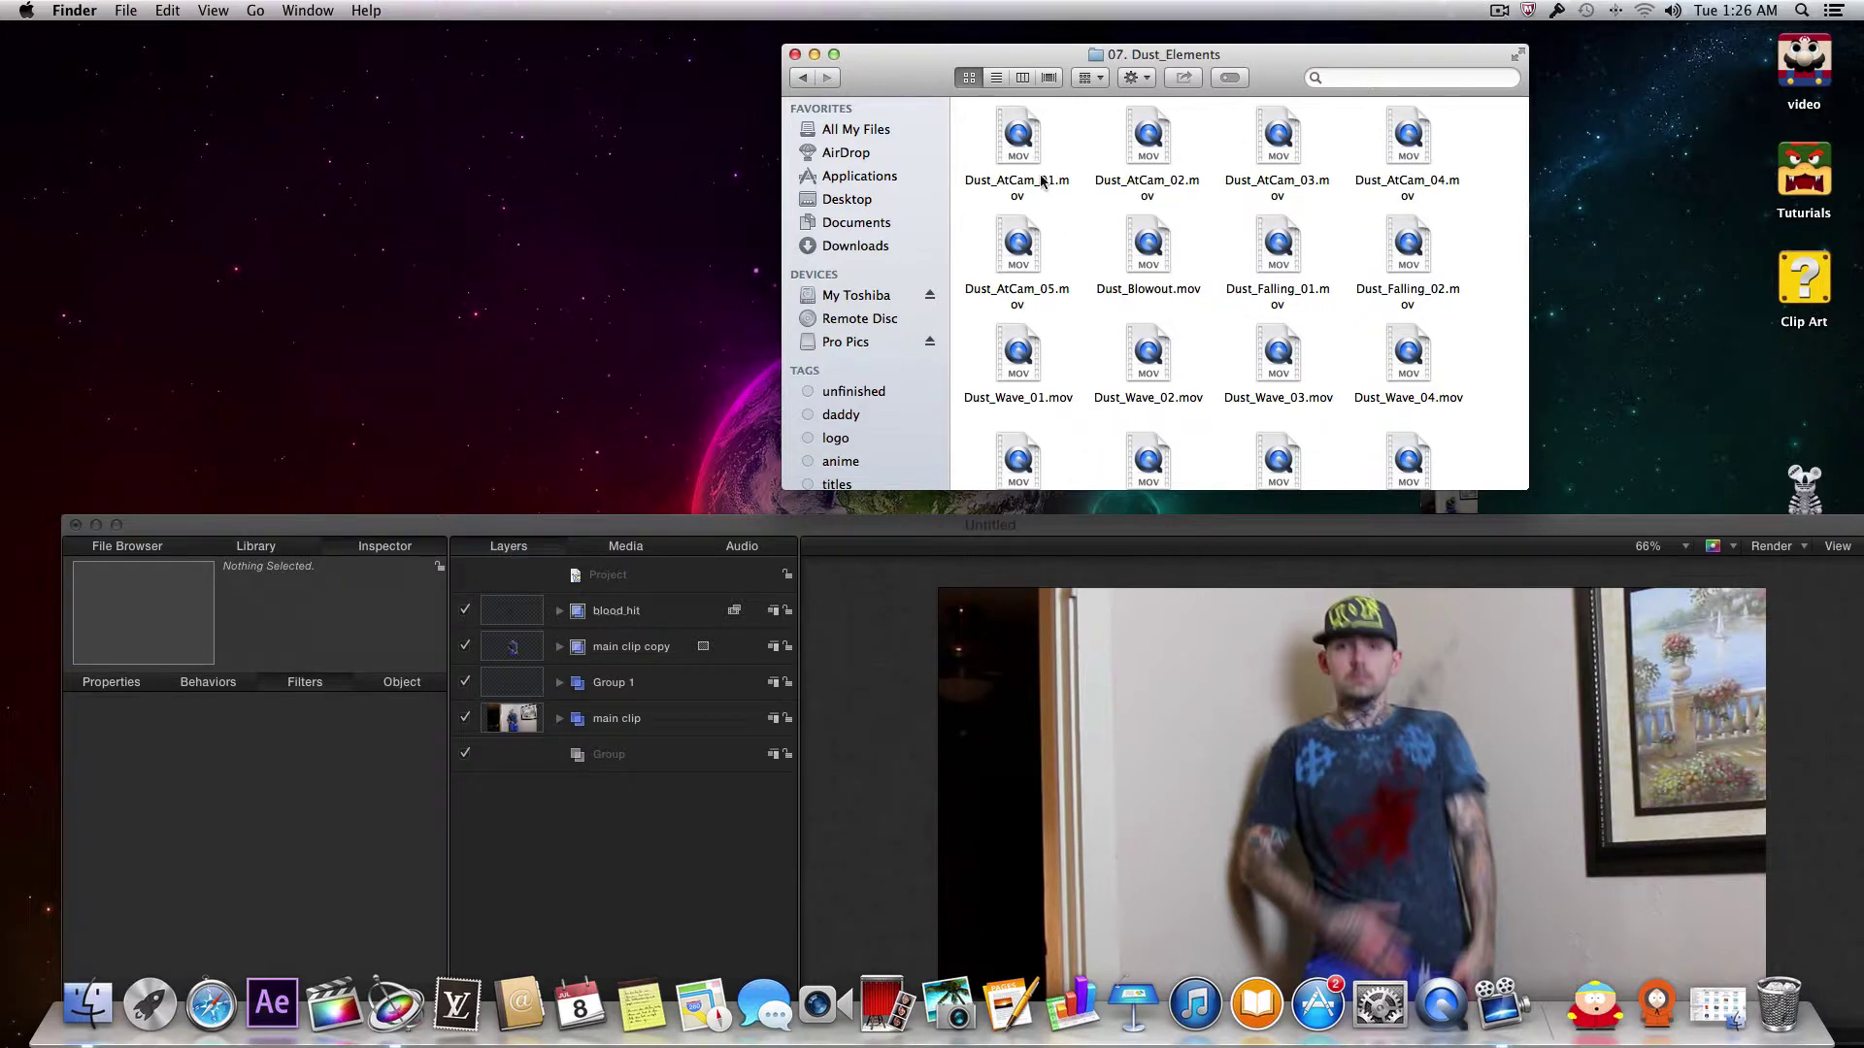
# Step: Try Dust_AtCam_01.mov in a new group above blood hit, check it at frame 28, and delete the clip but keep its group
pyautogui.moveTo(1019, 133); pyautogui.dragTo(594, 583)
pyautogui.moveTo(669, 536); pyautogui.dragTo(641, 163)
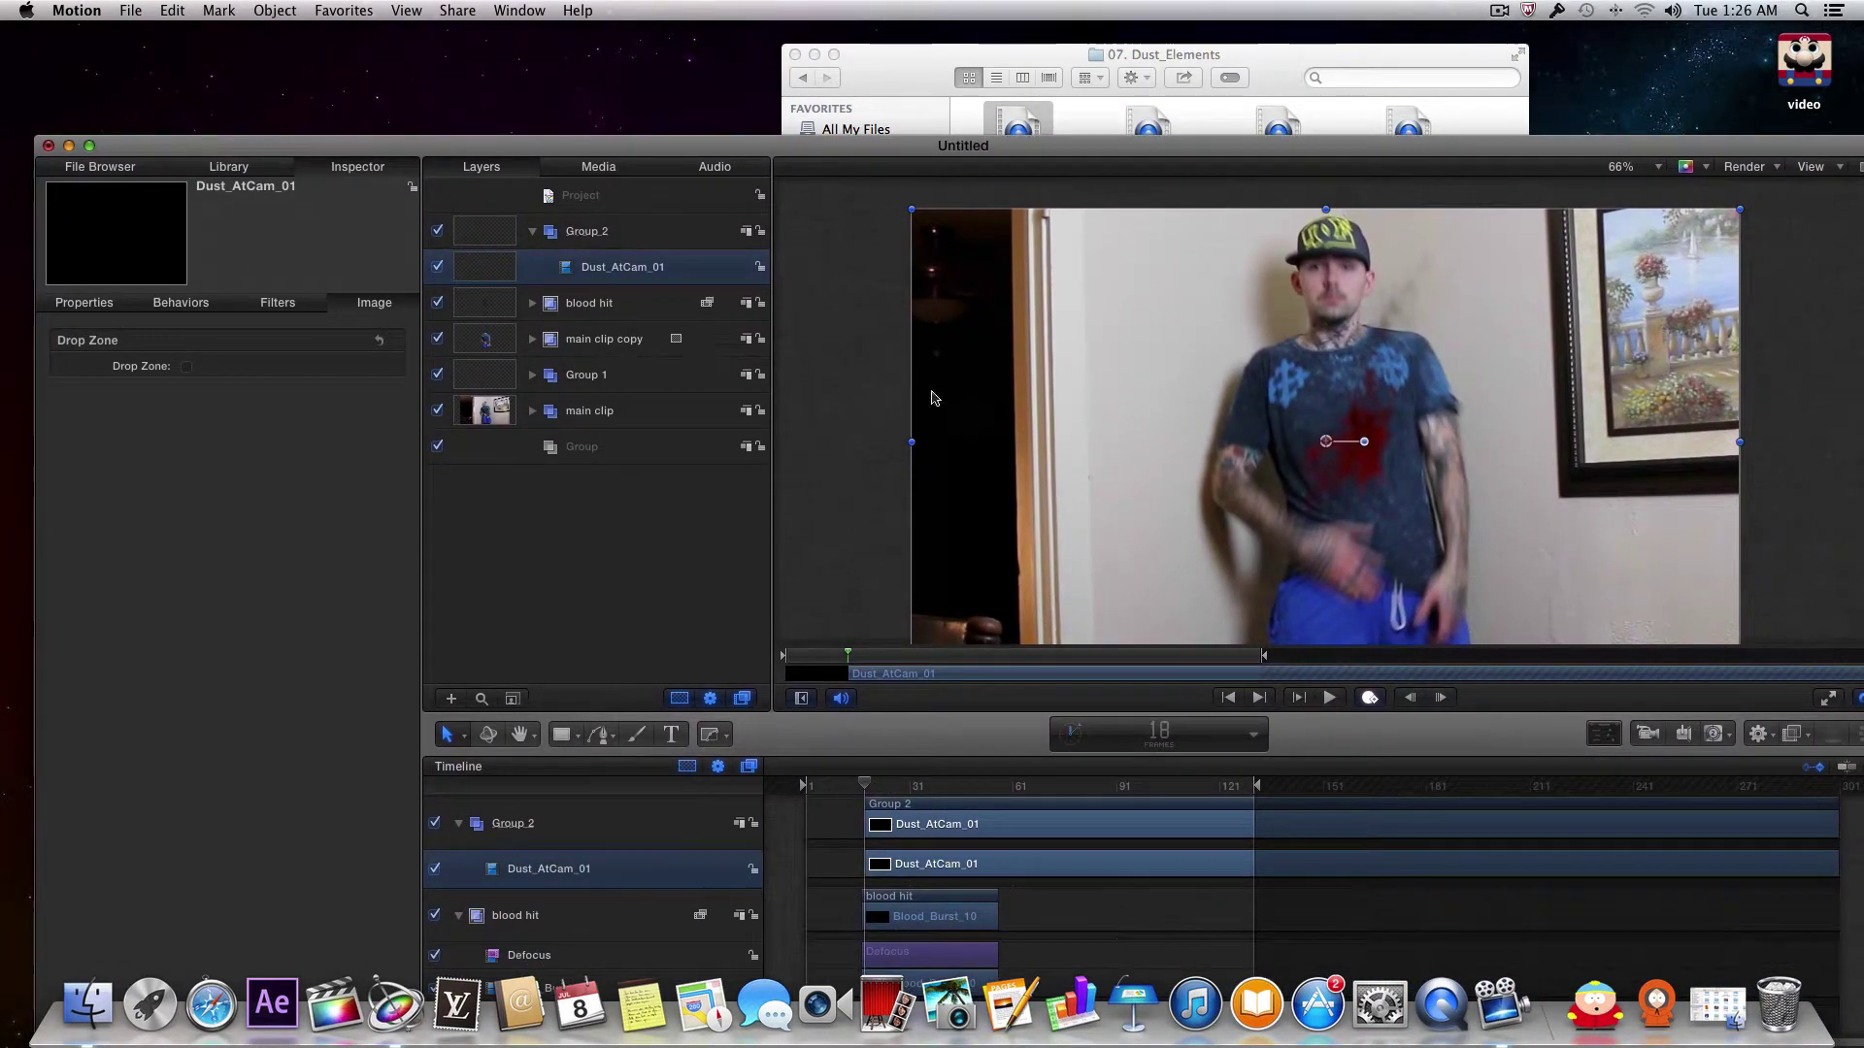
pyautogui.moveTo(855, 165); pyautogui.dragTo(847, 50)
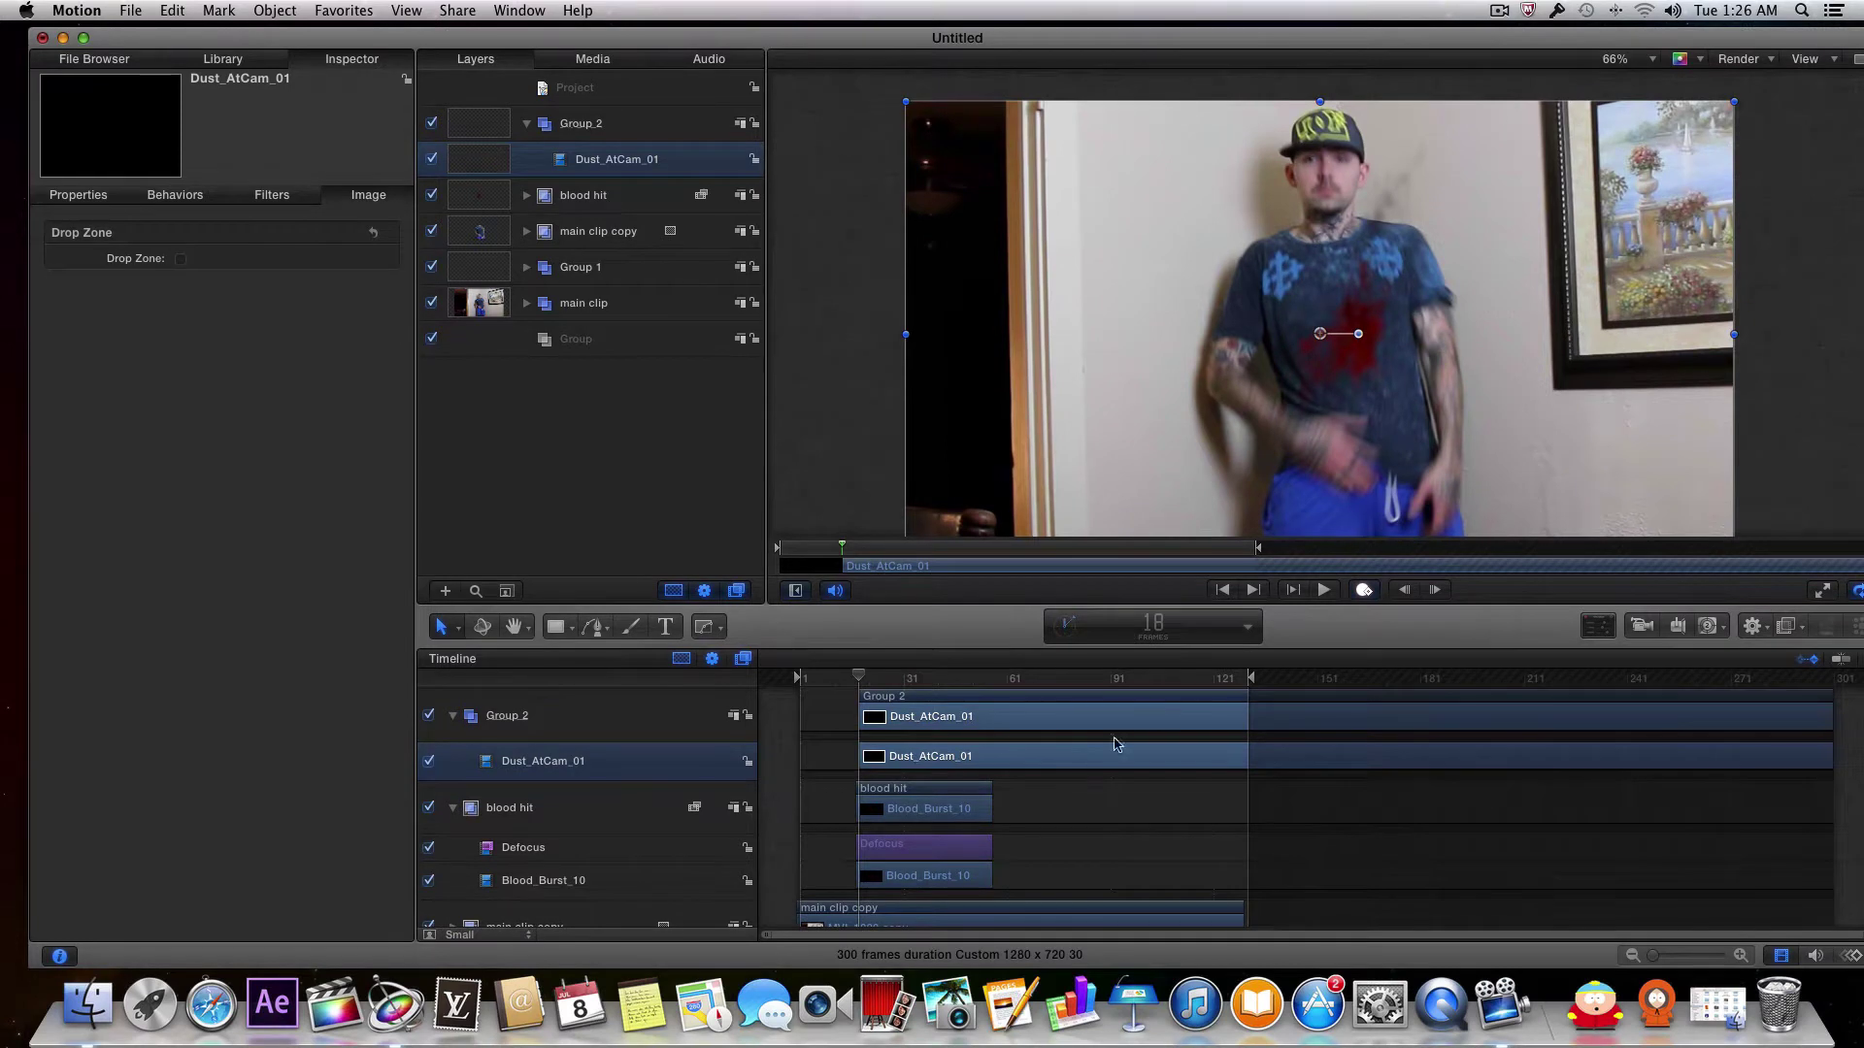
pyautogui.moveTo(860, 677); pyautogui.dragTo(892, 682)
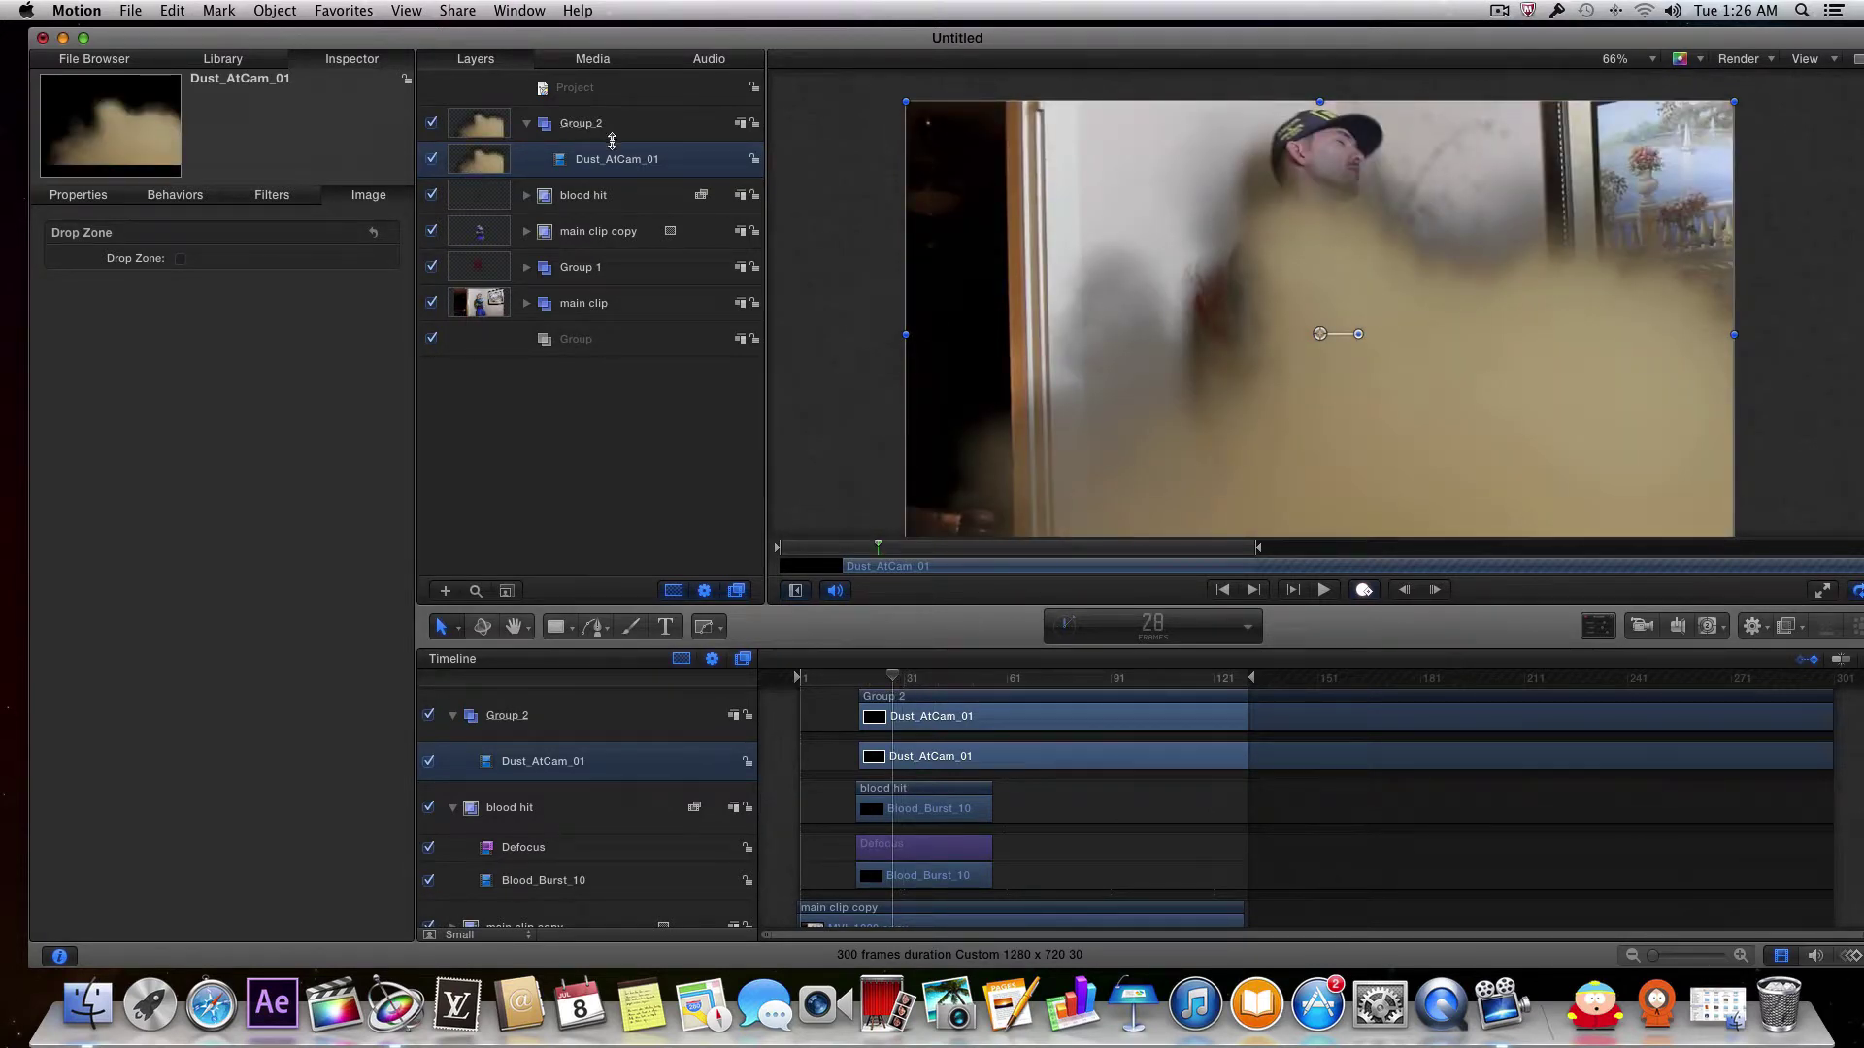
pyautogui.press('Delete')
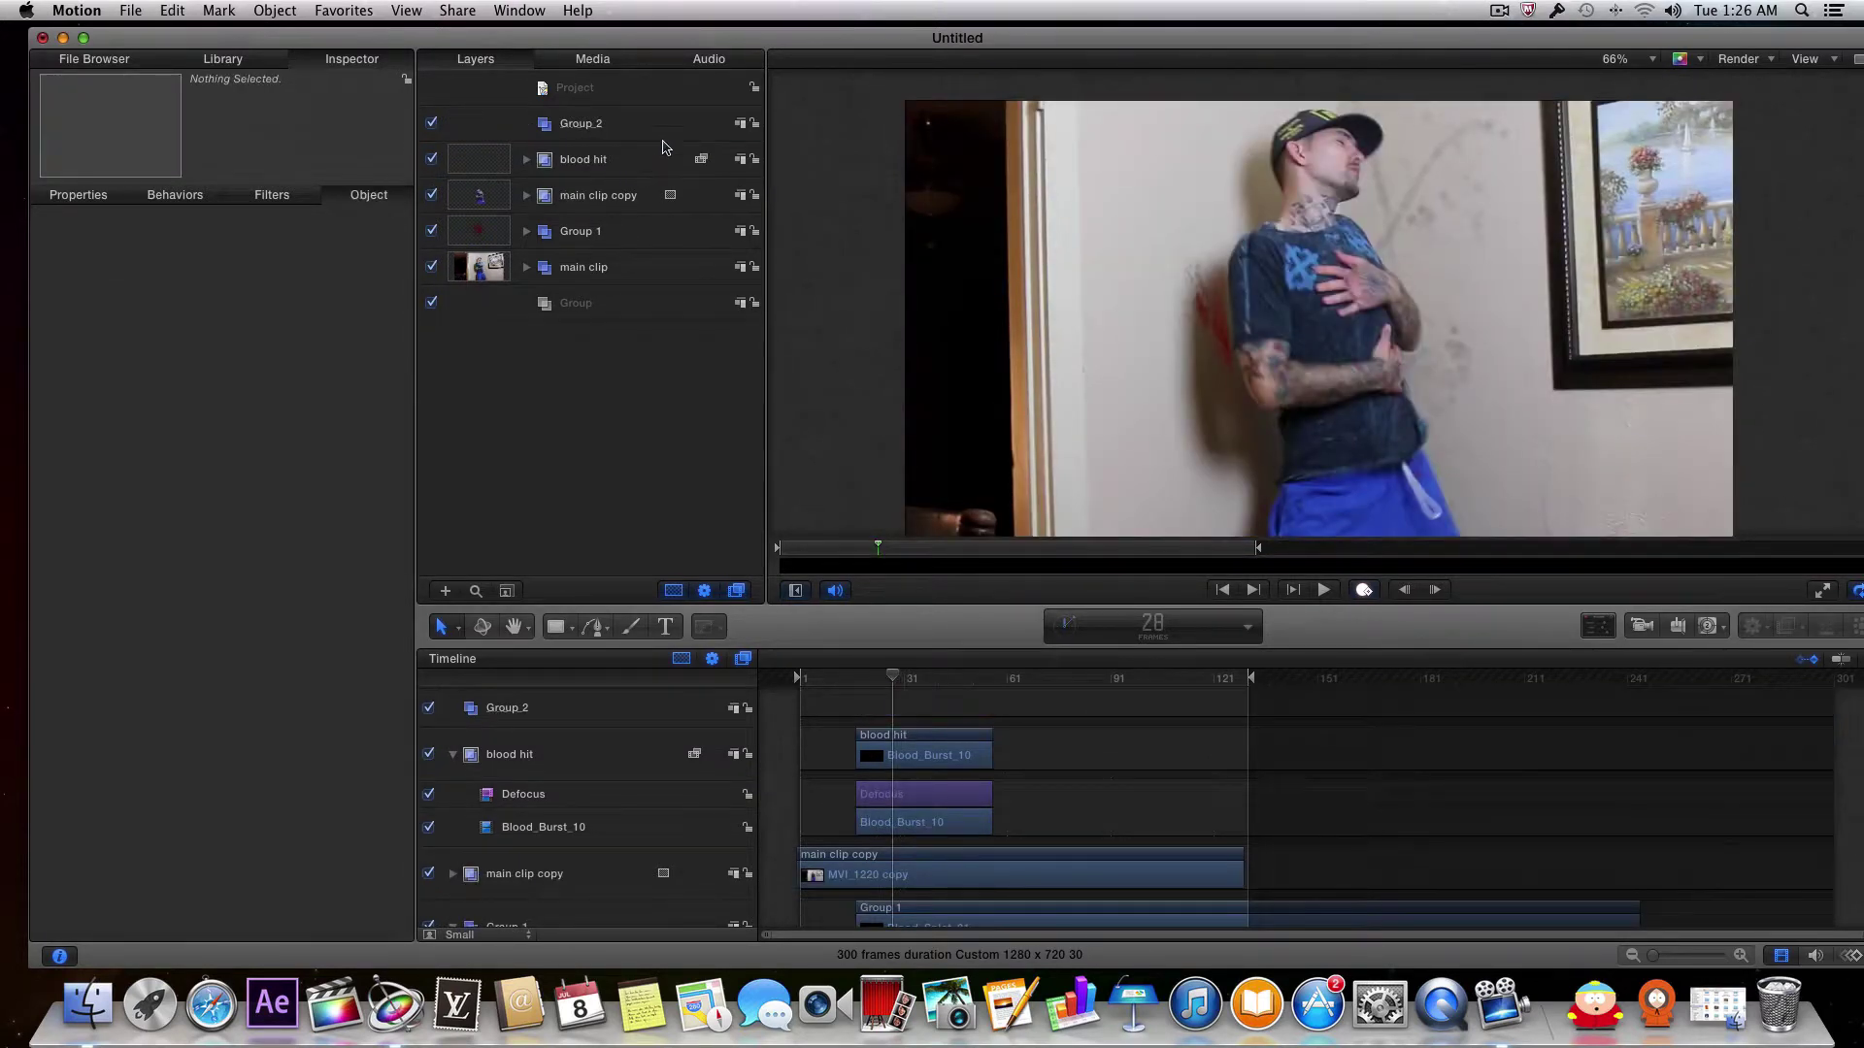
# Step: Try Dust_AtCam_05.mov in Group 2, check the dust at frame 47, and delete the clip
pyautogui.moveTo(704, 44); pyautogui.dragTo(691, 503)
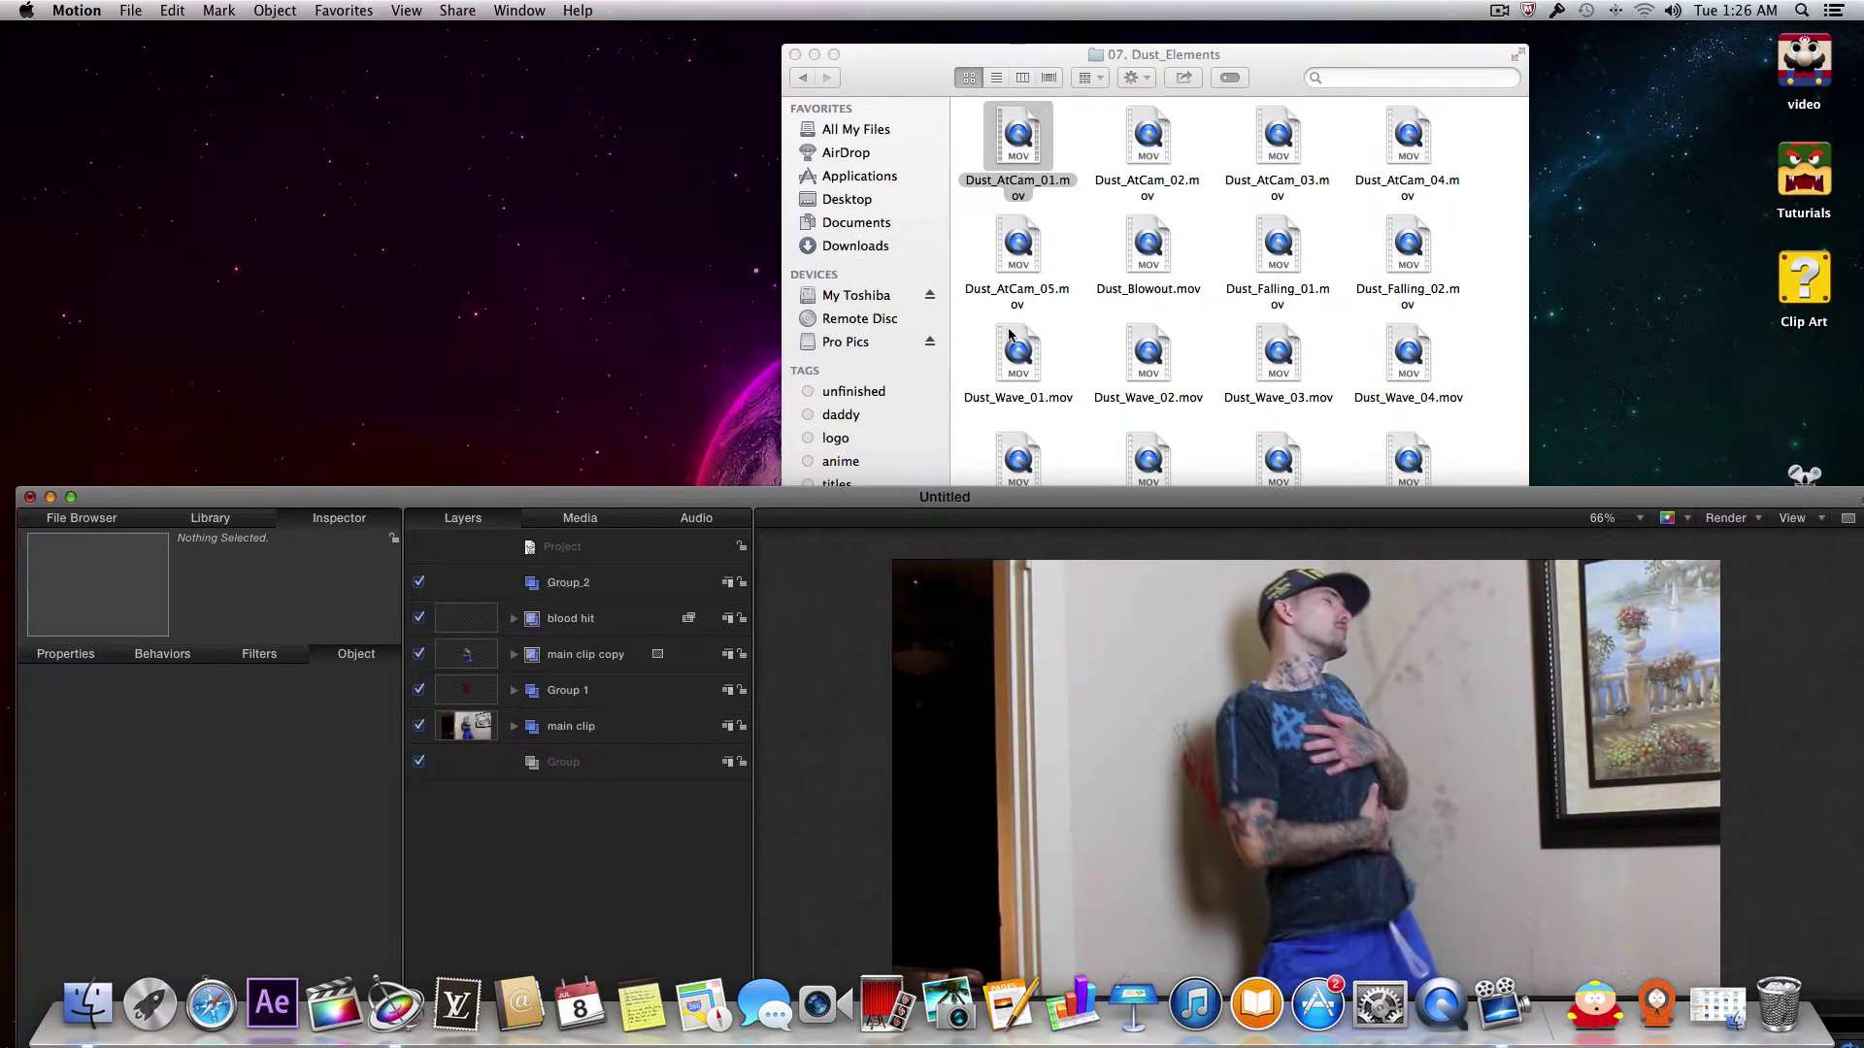
pyautogui.scroll(-3, 1049, 334)
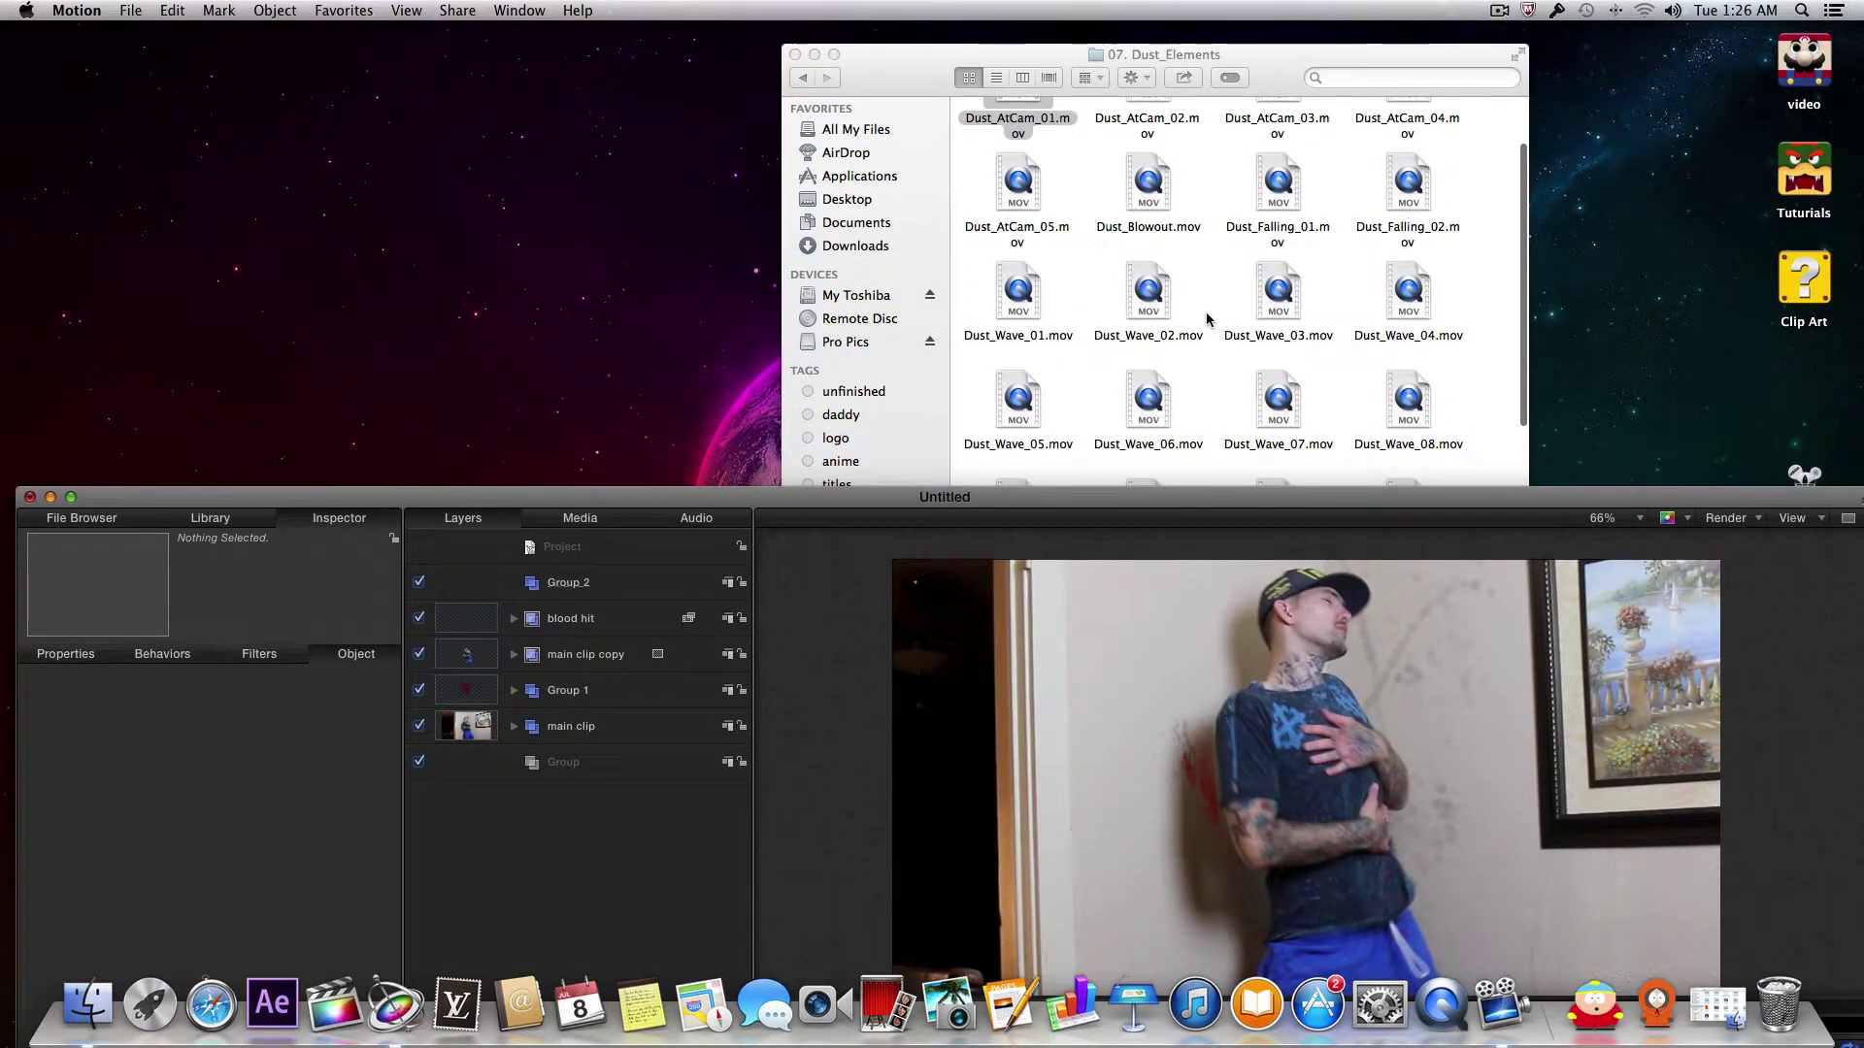
pyautogui.scroll(2, 1198, 303)
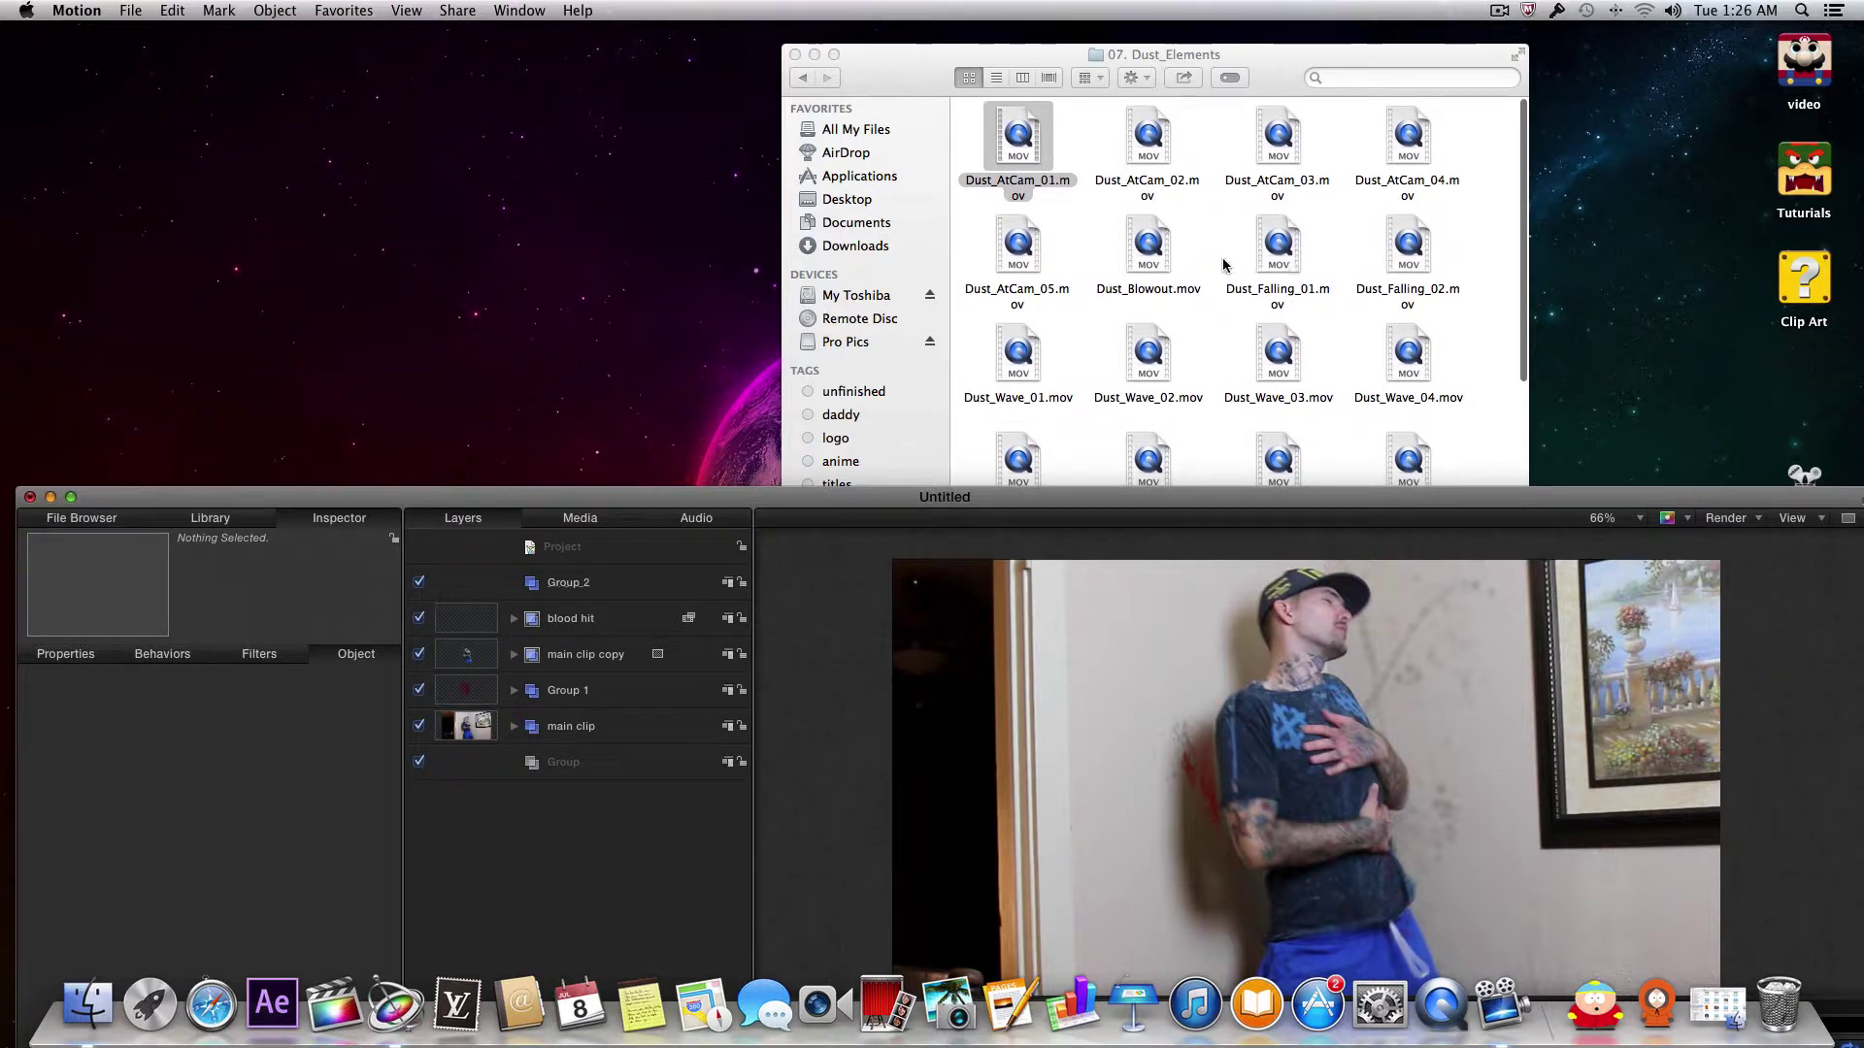
pyautogui.click(1030, 252)
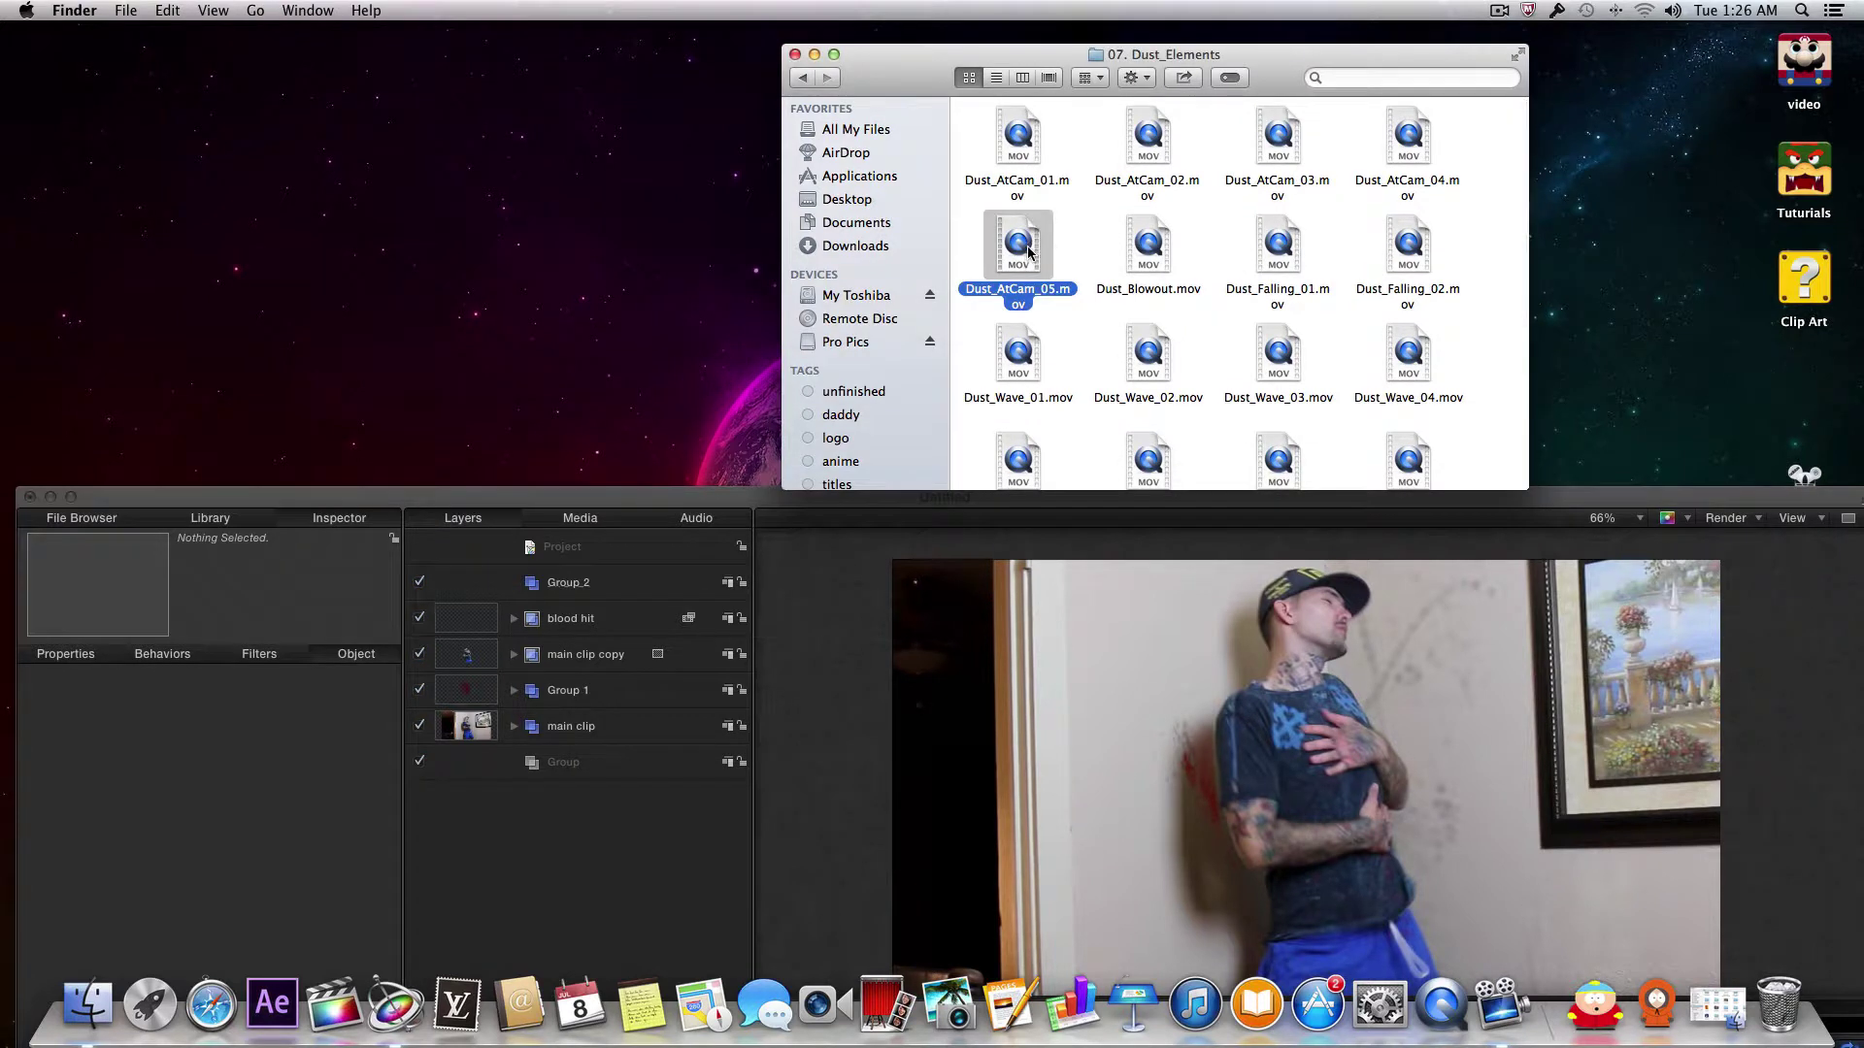
pyautogui.moveTo(1030, 236); pyautogui.dragTo(577, 582)
pyautogui.moveTo(639, 501); pyautogui.dragTo(641, 218)
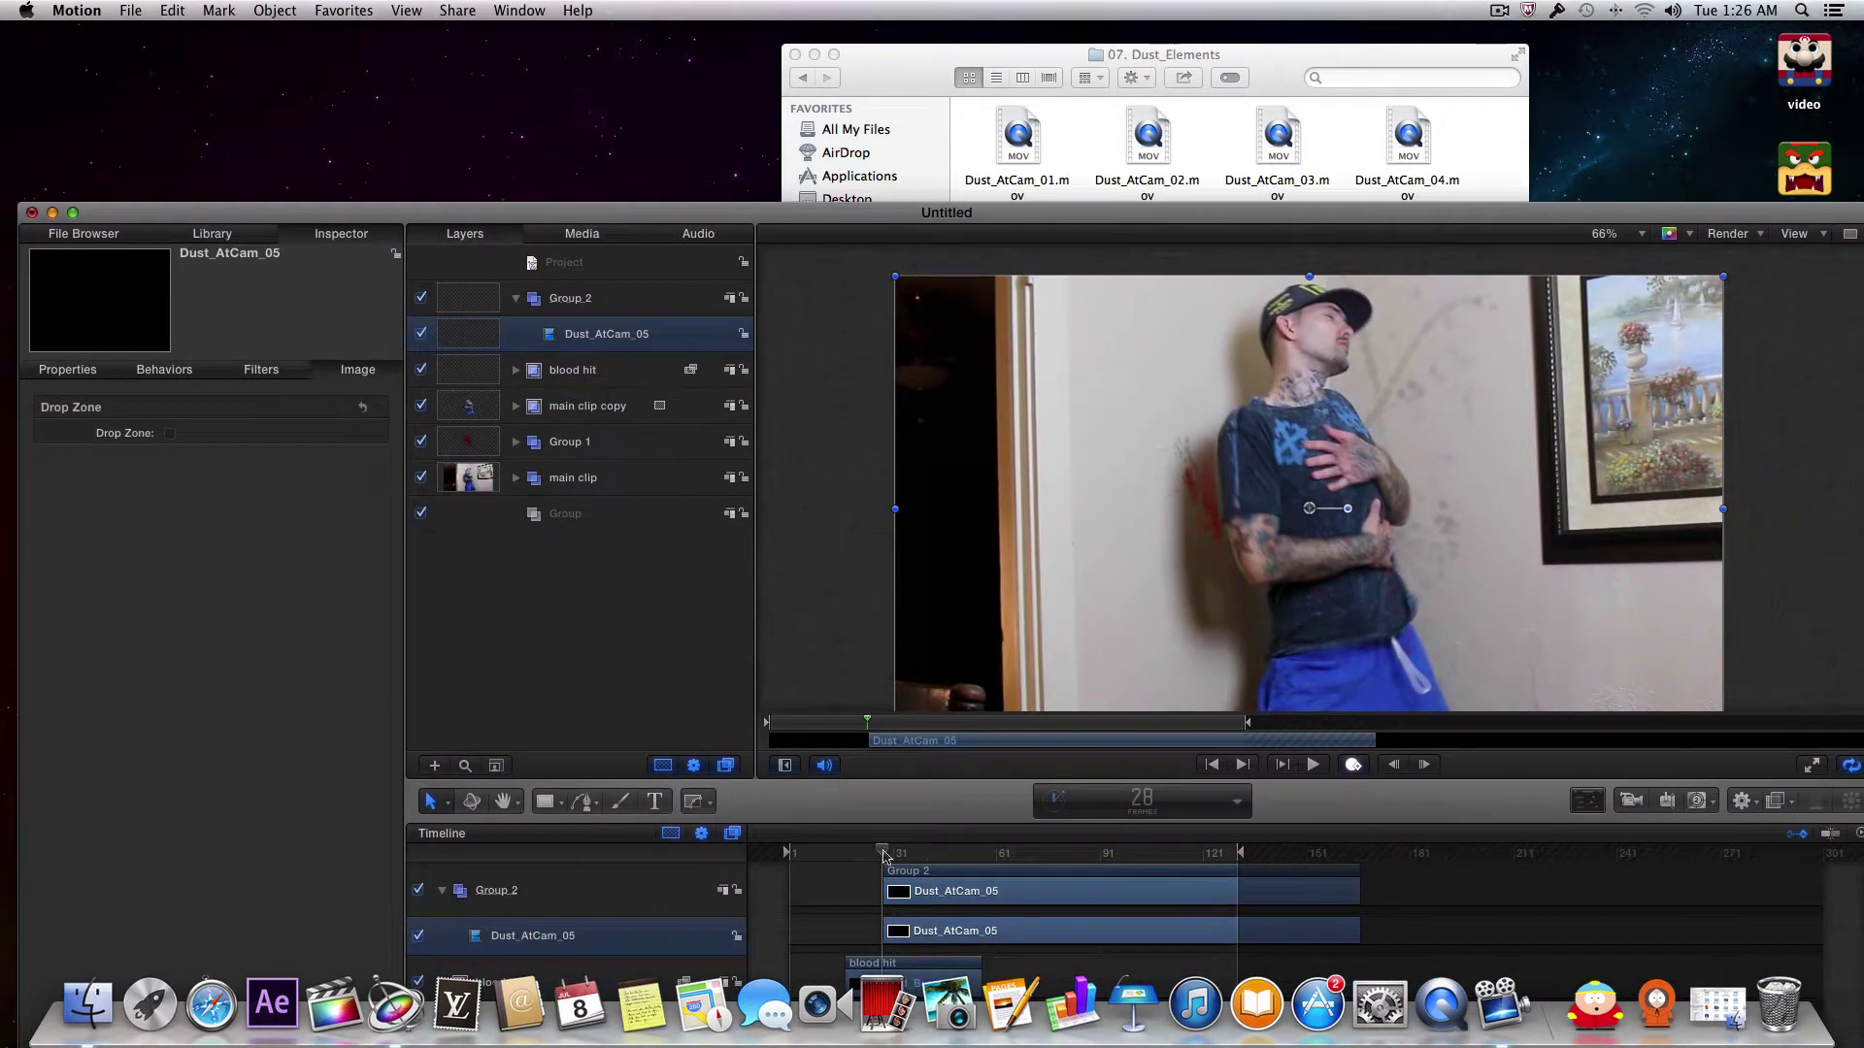
pyautogui.moveTo(883, 855); pyautogui.dragTo(947, 855)
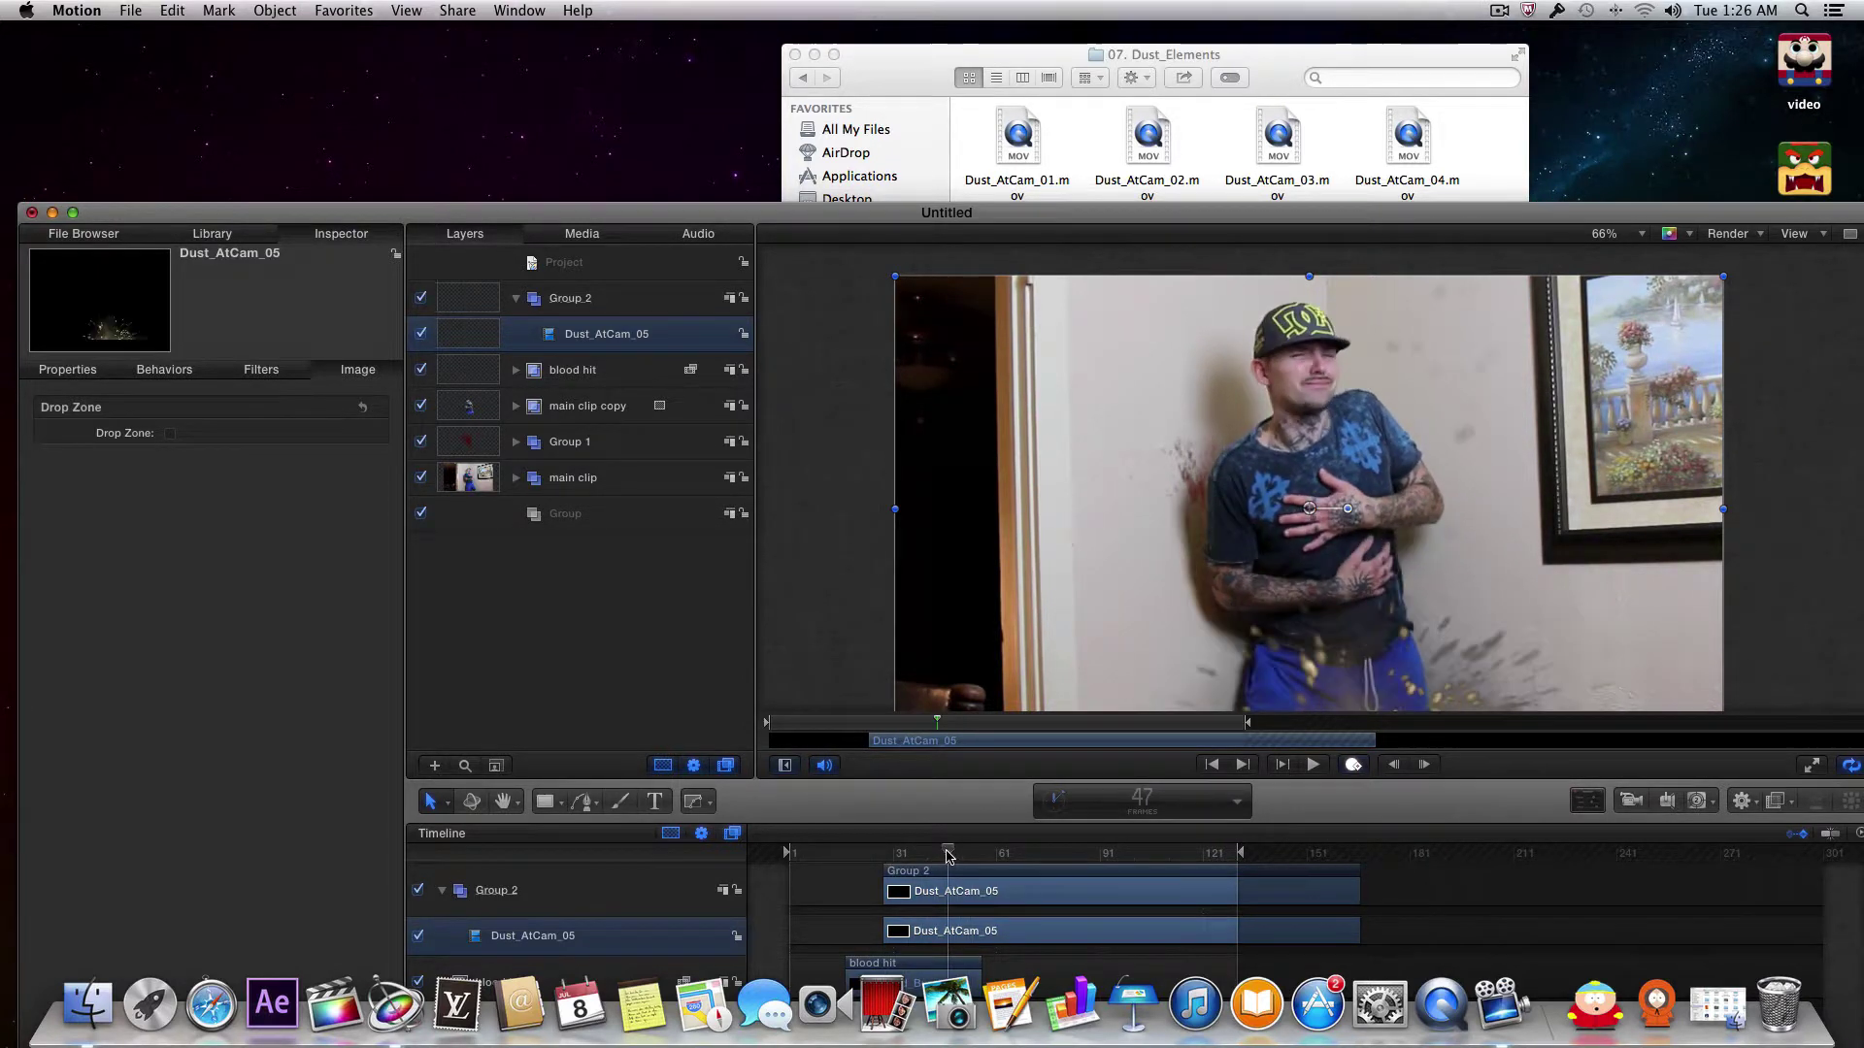
pyautogui.press('Delete')
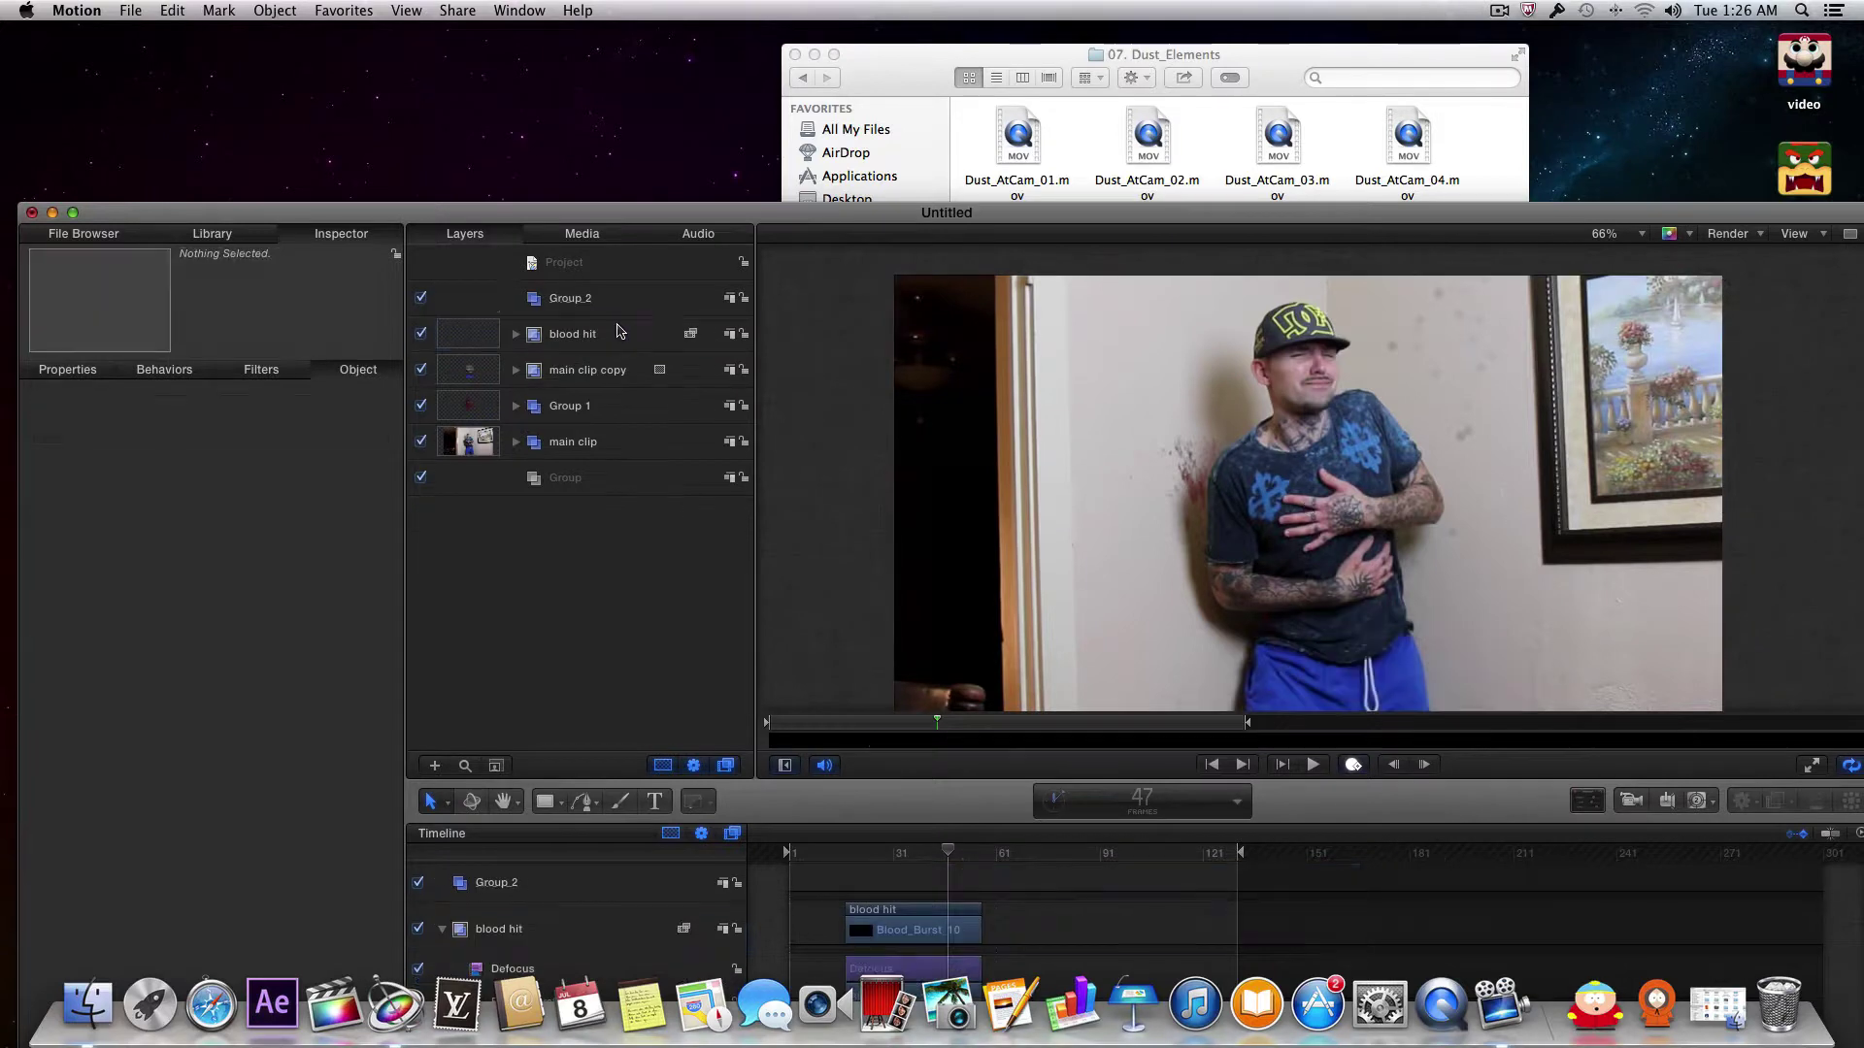
# Step: Try Dust_AtCam_02.mov in Group 2, check the dust at frame 73, and delete the clip
pyautogui.moveTo(777, 221); pyautogui.dragTo(772, 499)
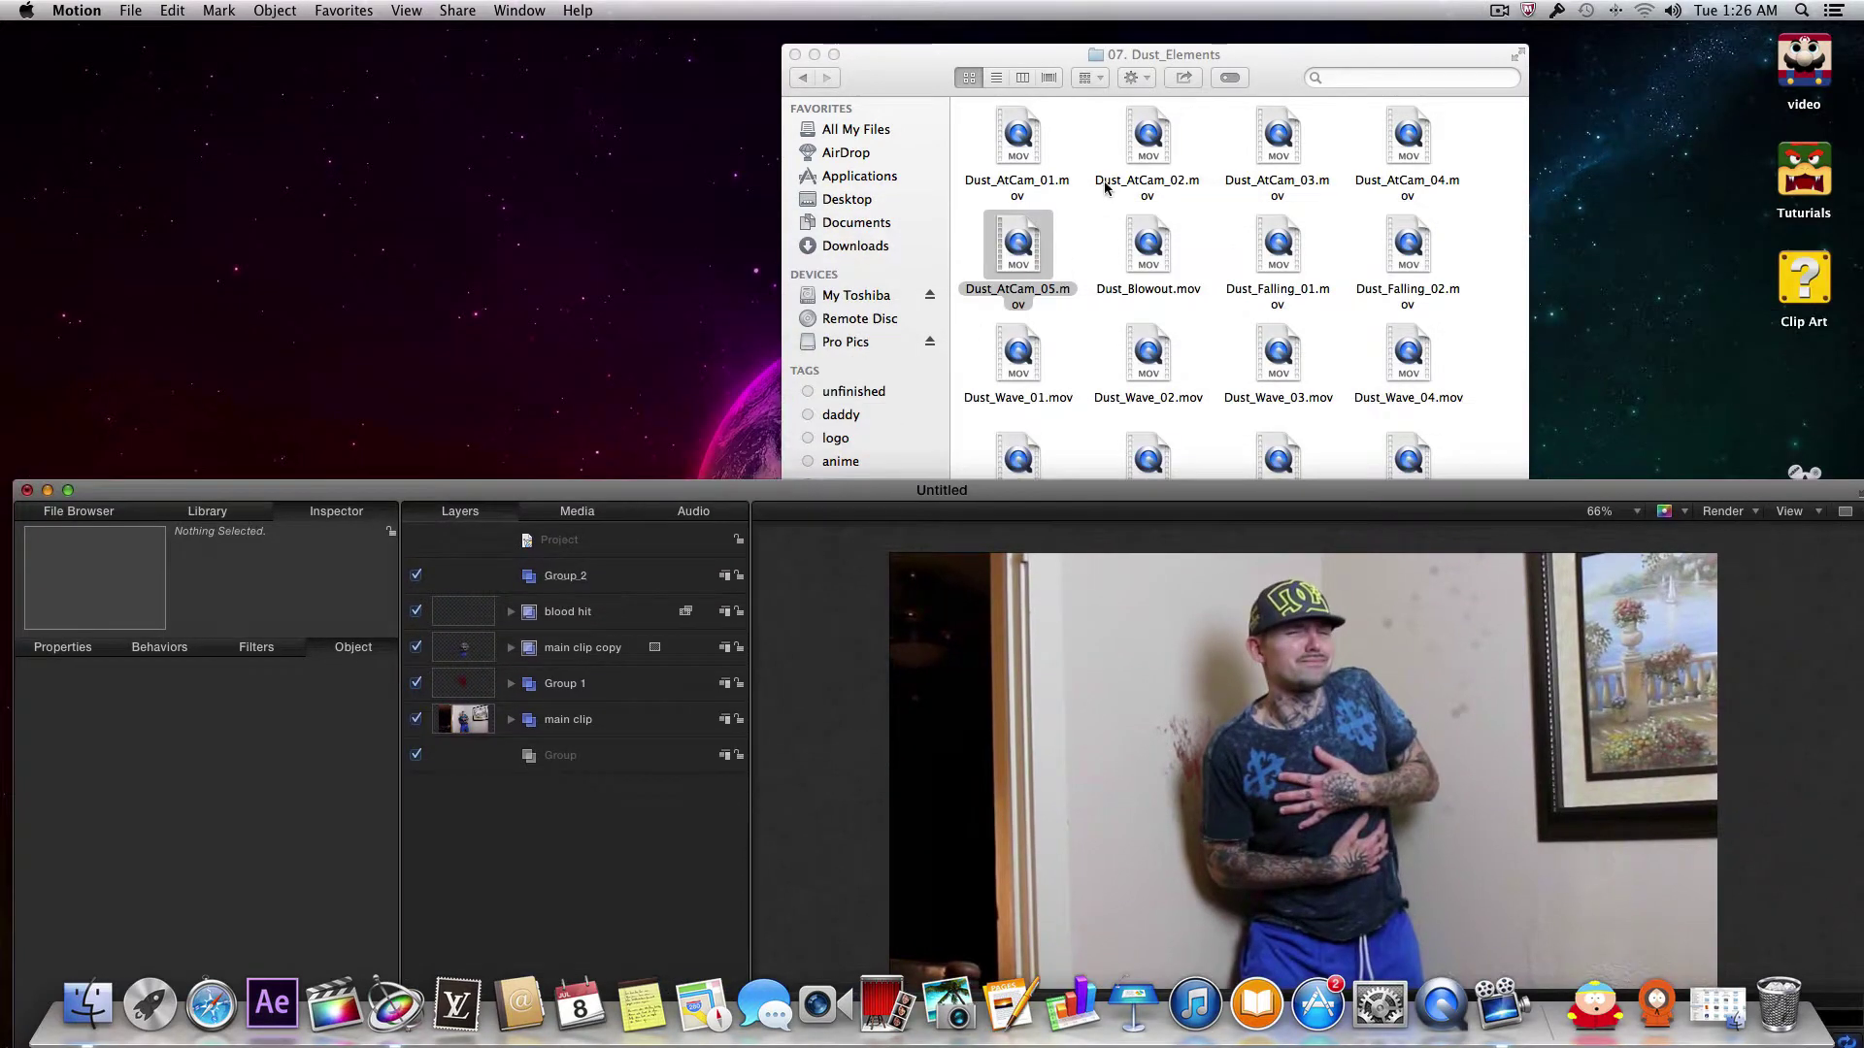
pyautogui.click(1133, 160)
pyautogui.moveTo(1142, 153); pyautogui.dragTo(563, 576)
pyautogui.moveTo(745, 494); pyautogui.dragTo(713, 172)
pyautogui.moveTo(911, 808); pyautogui.dragTo(1001, 810)
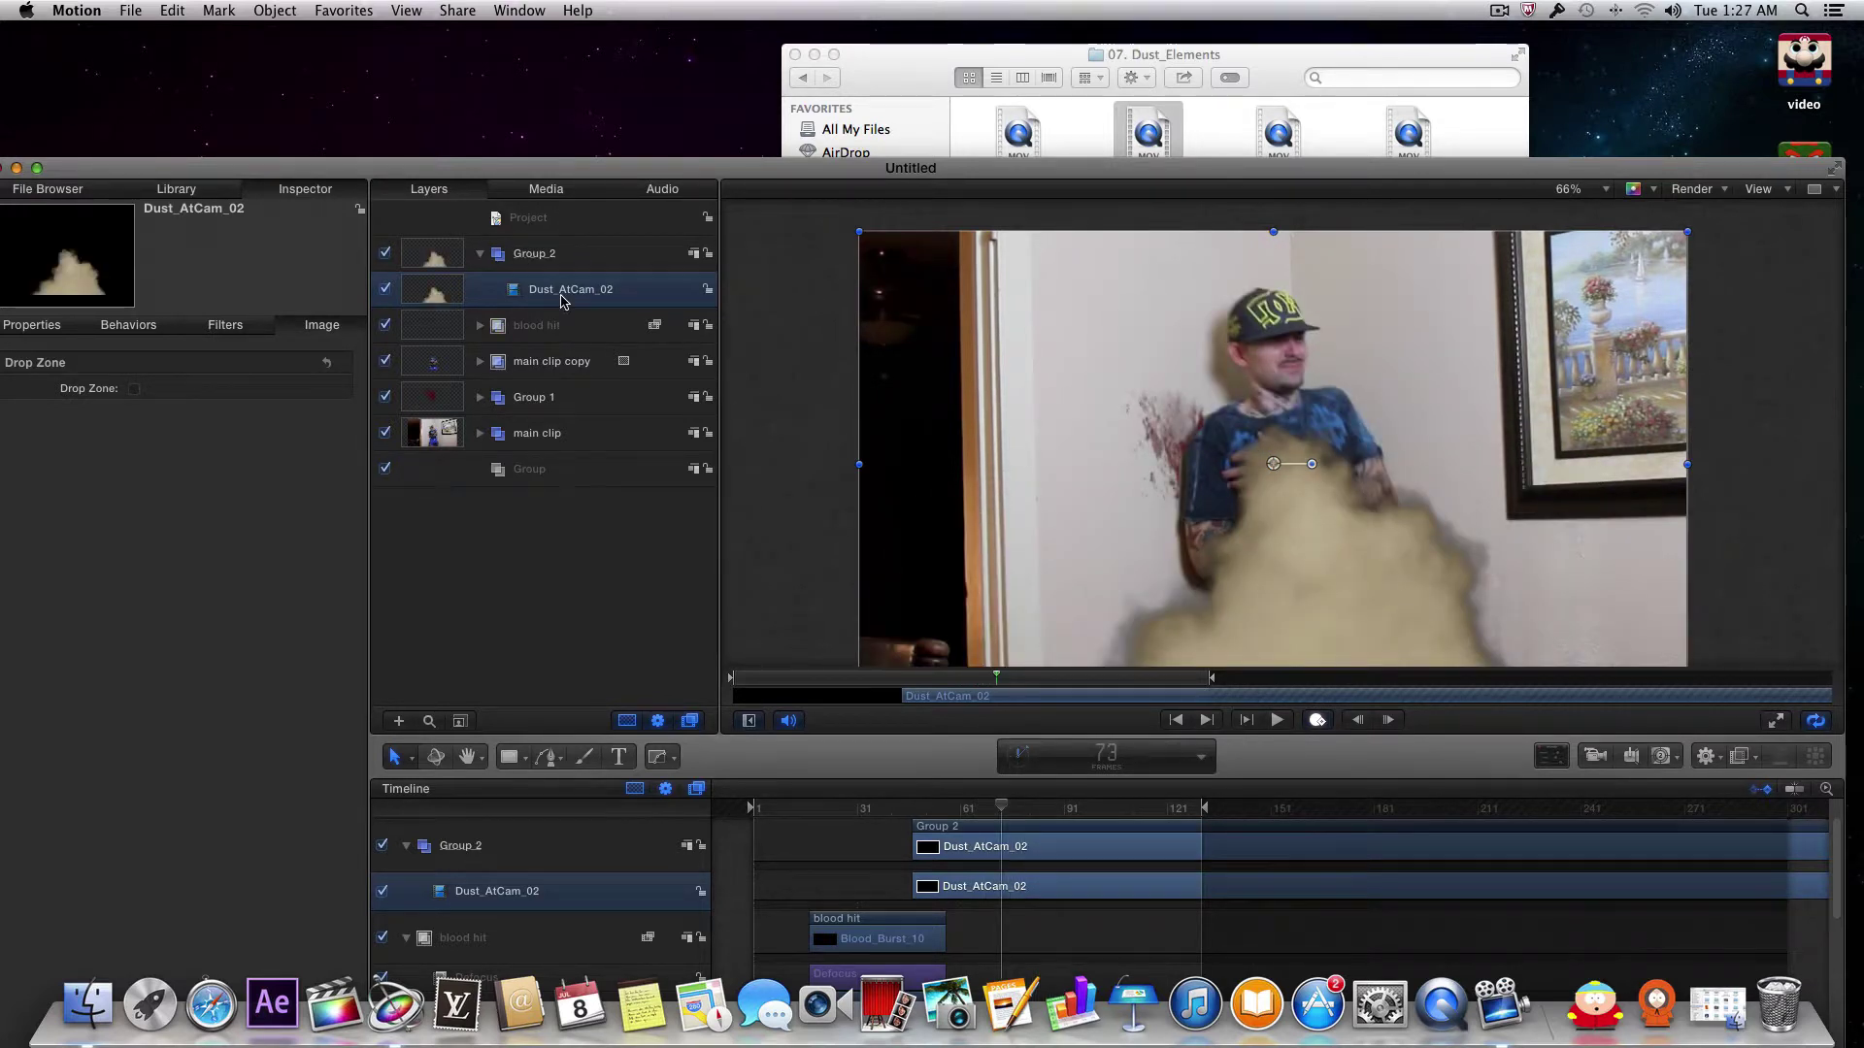
pyautogui.press('Delete')
# Step: Look through the Dust_Falling, Dust_Wave and Particle_Stream clips in the 07. Dust_Elements folder for a replacement
pyautogui.moveTo(762, 170); pyautogui.dragTo(806, 418)
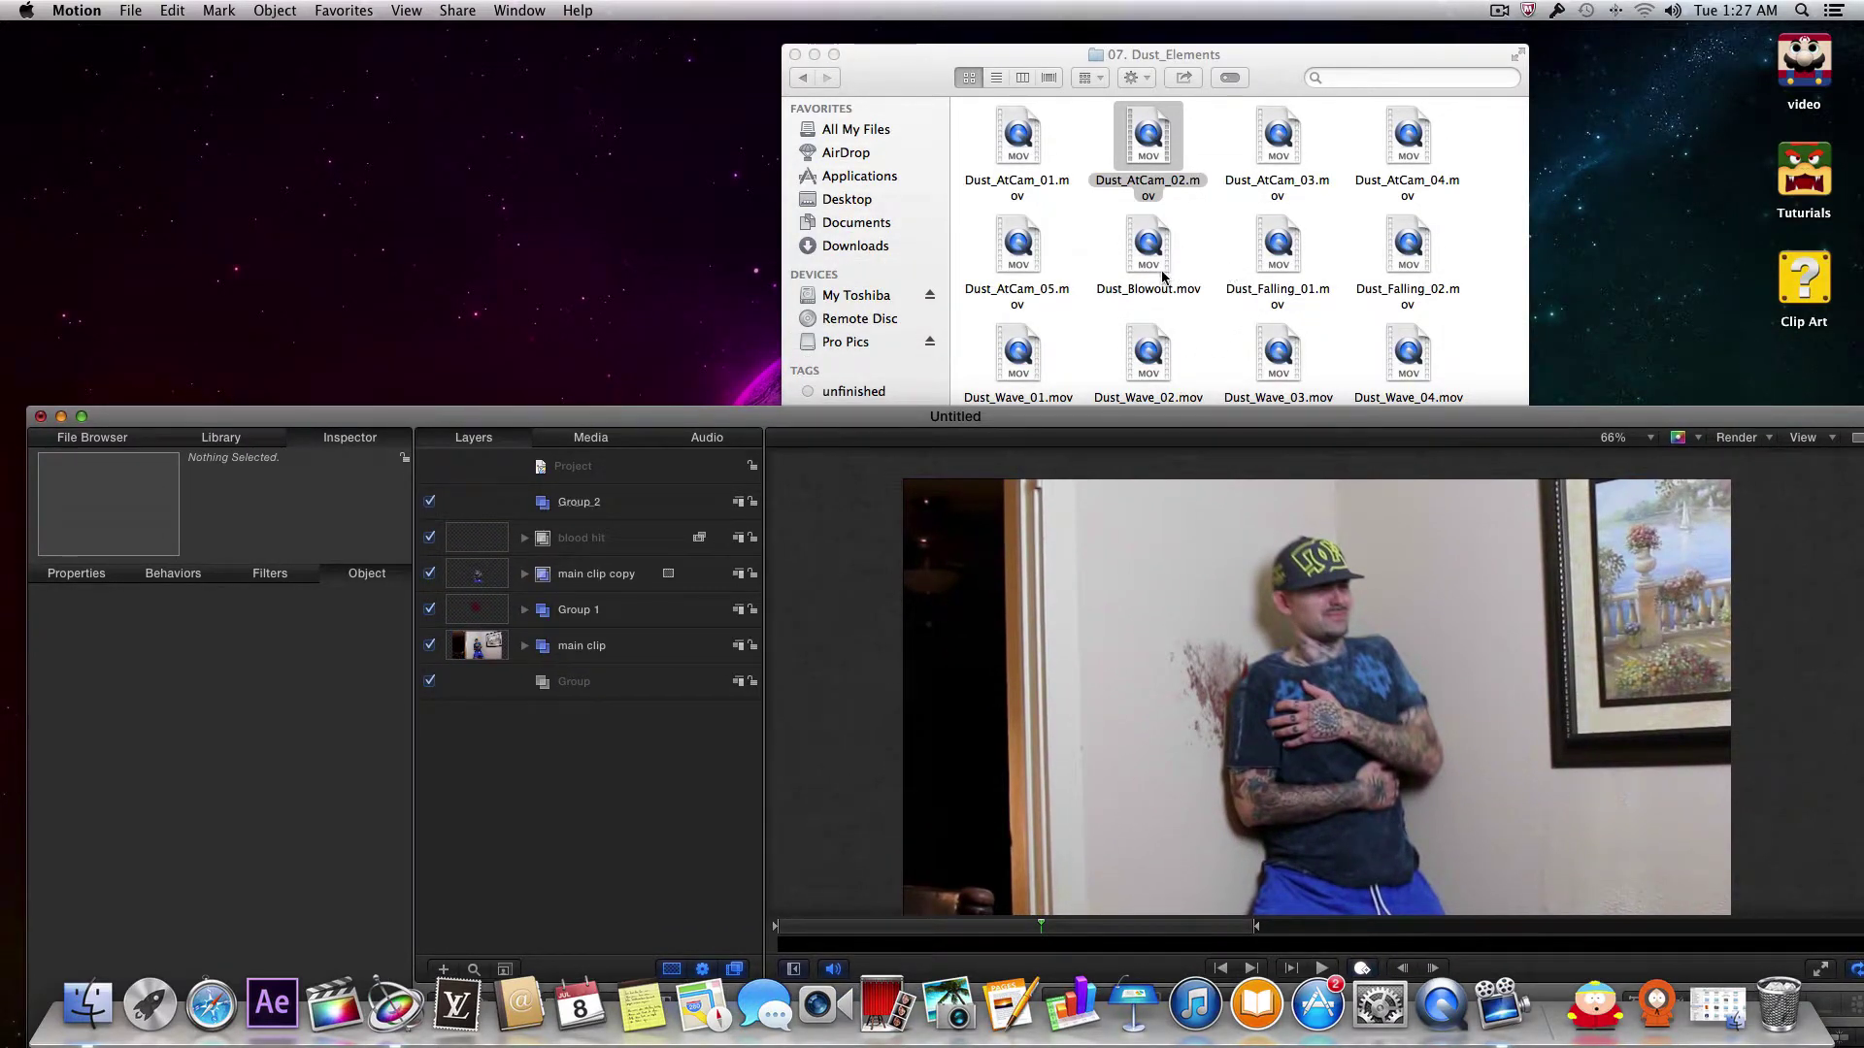
pyautogui.scroll(-3, 1121, 287)
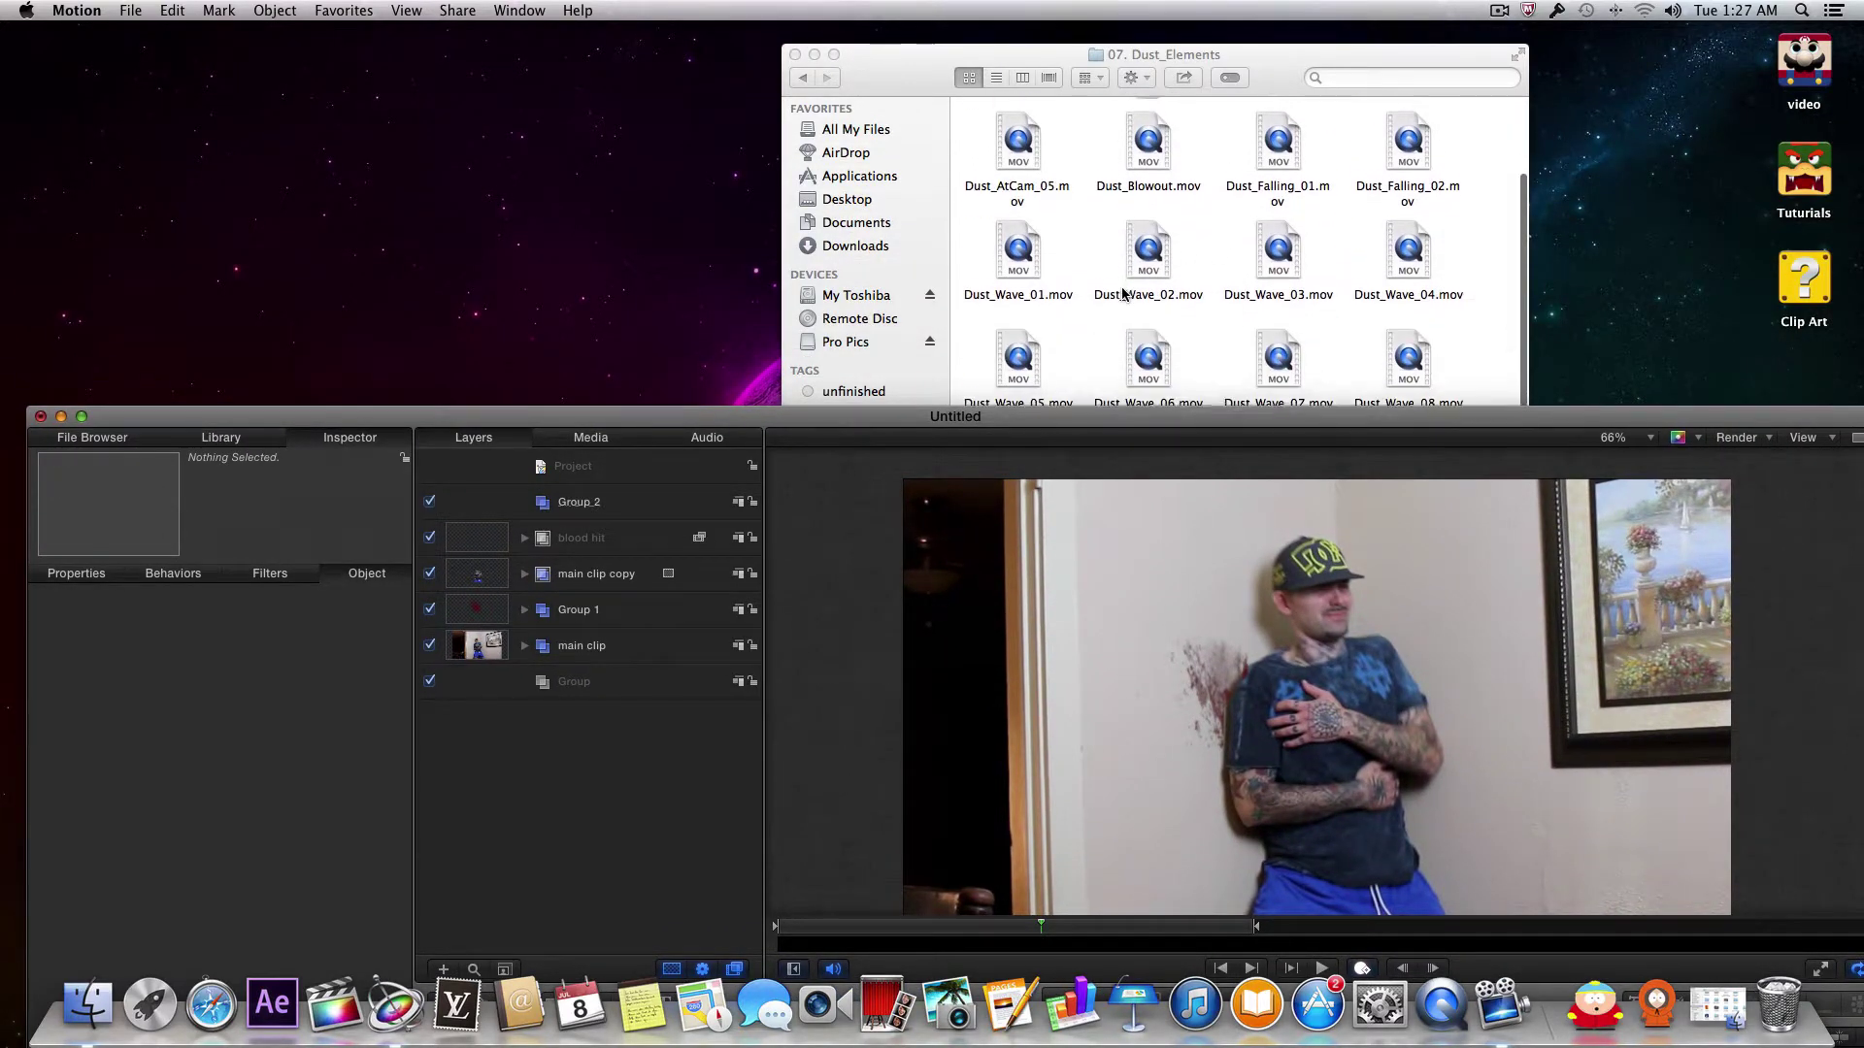
pyautogui.scroll(-1, 1182, 283)
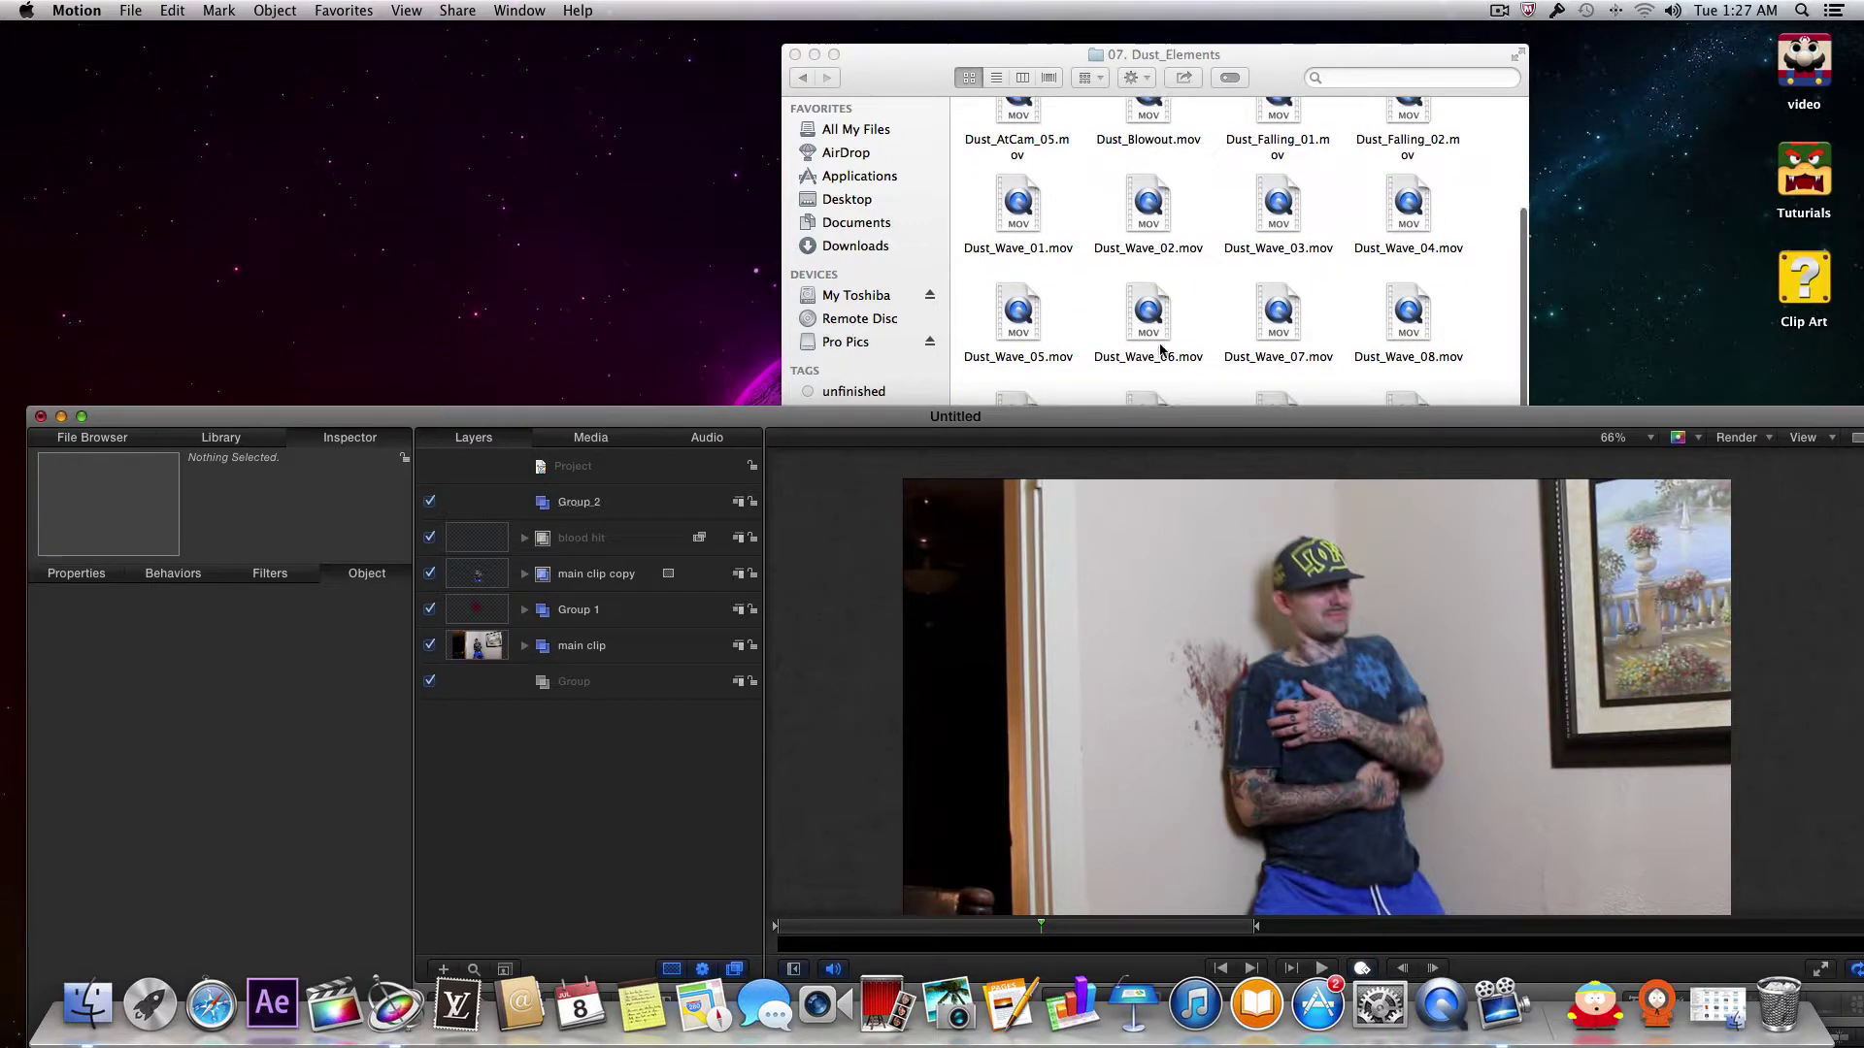
pyautogui.moveTo(1179, 419); pyautogui.dragTo(1165, 508)
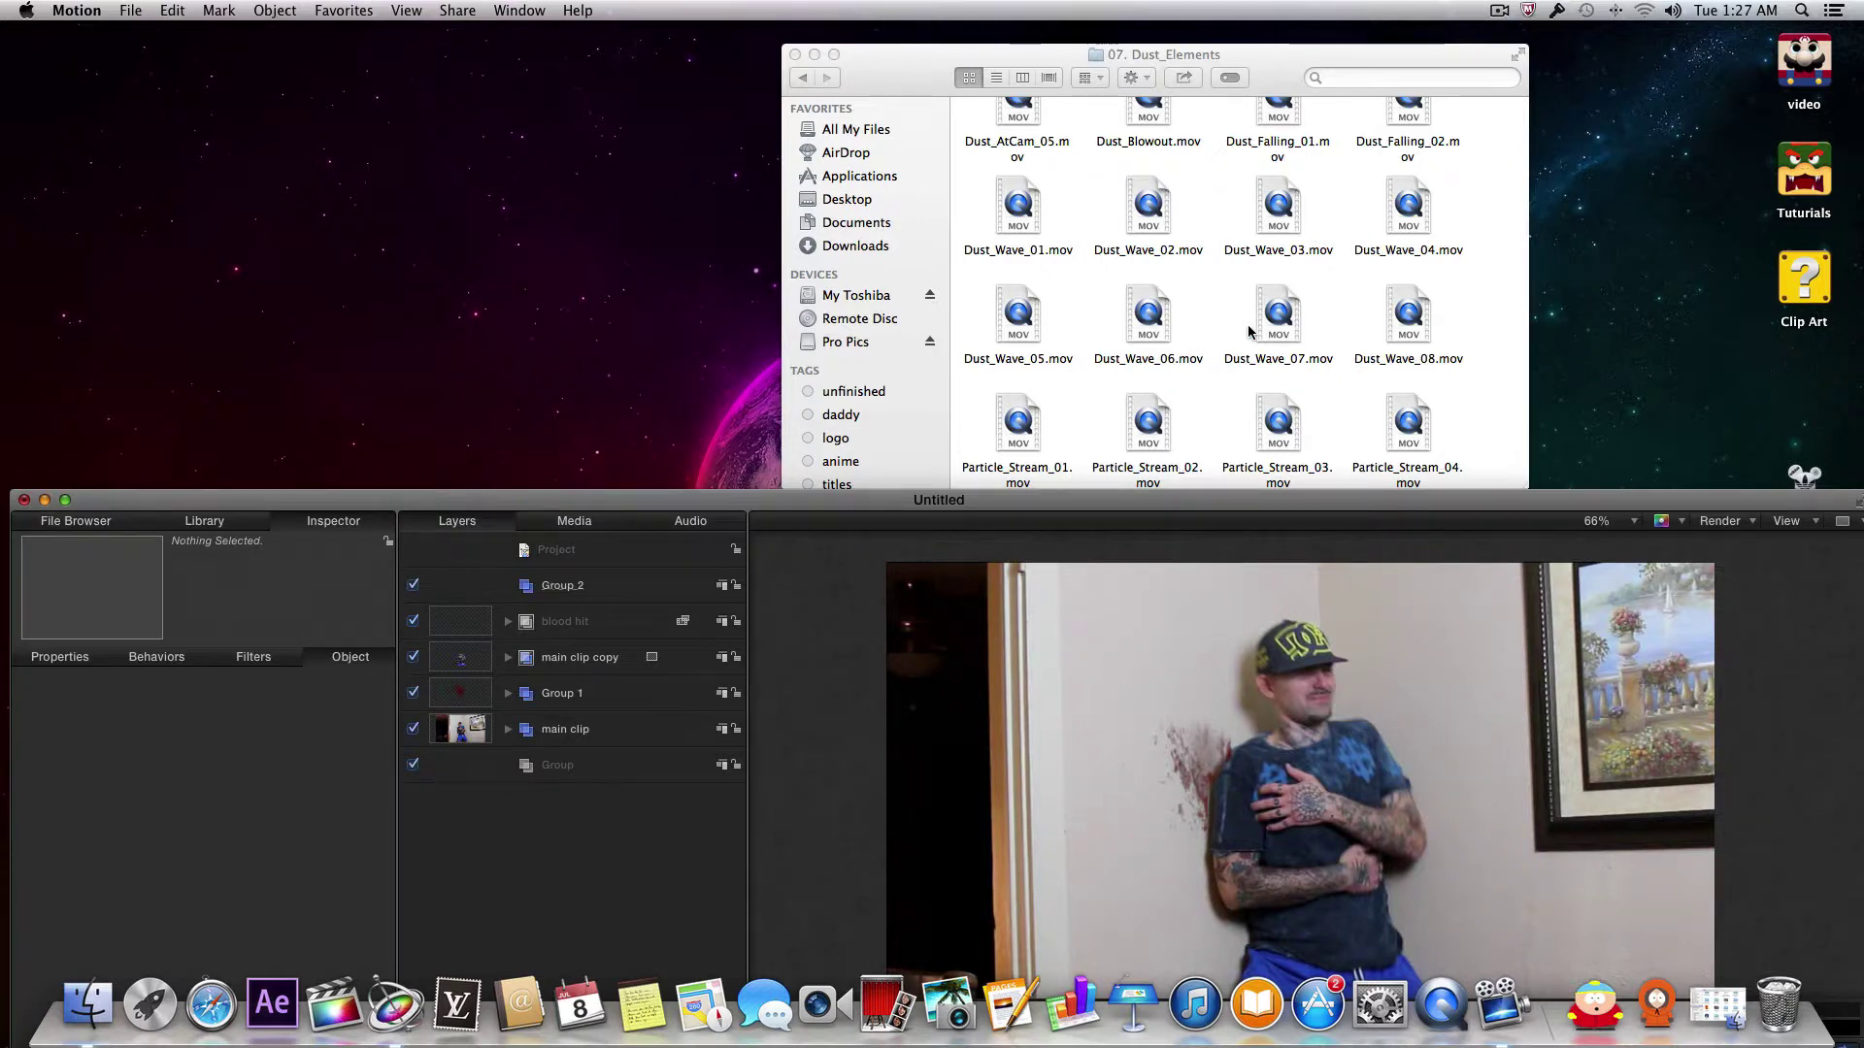
pyautogui.scroll(2, 1249, 332)
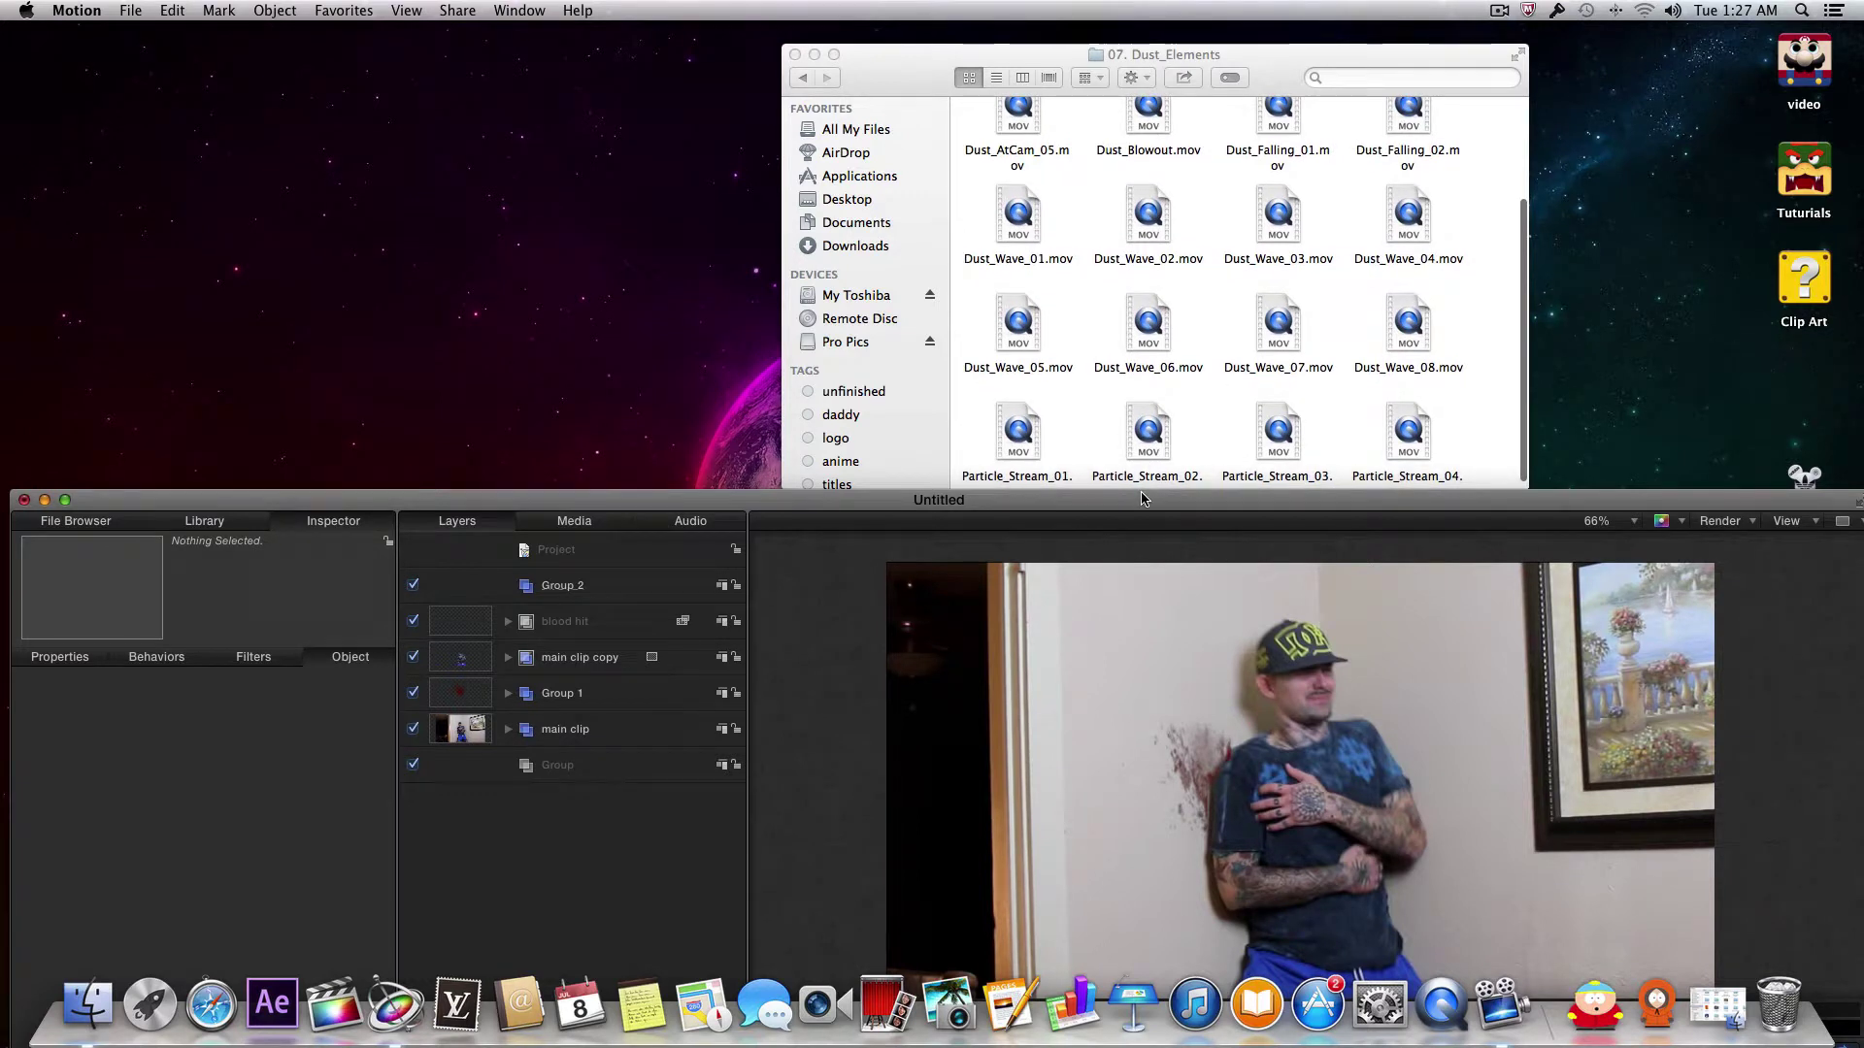
pyautogui.moveTo(1142, 493); pyautogui.dragTo(1146, 446)
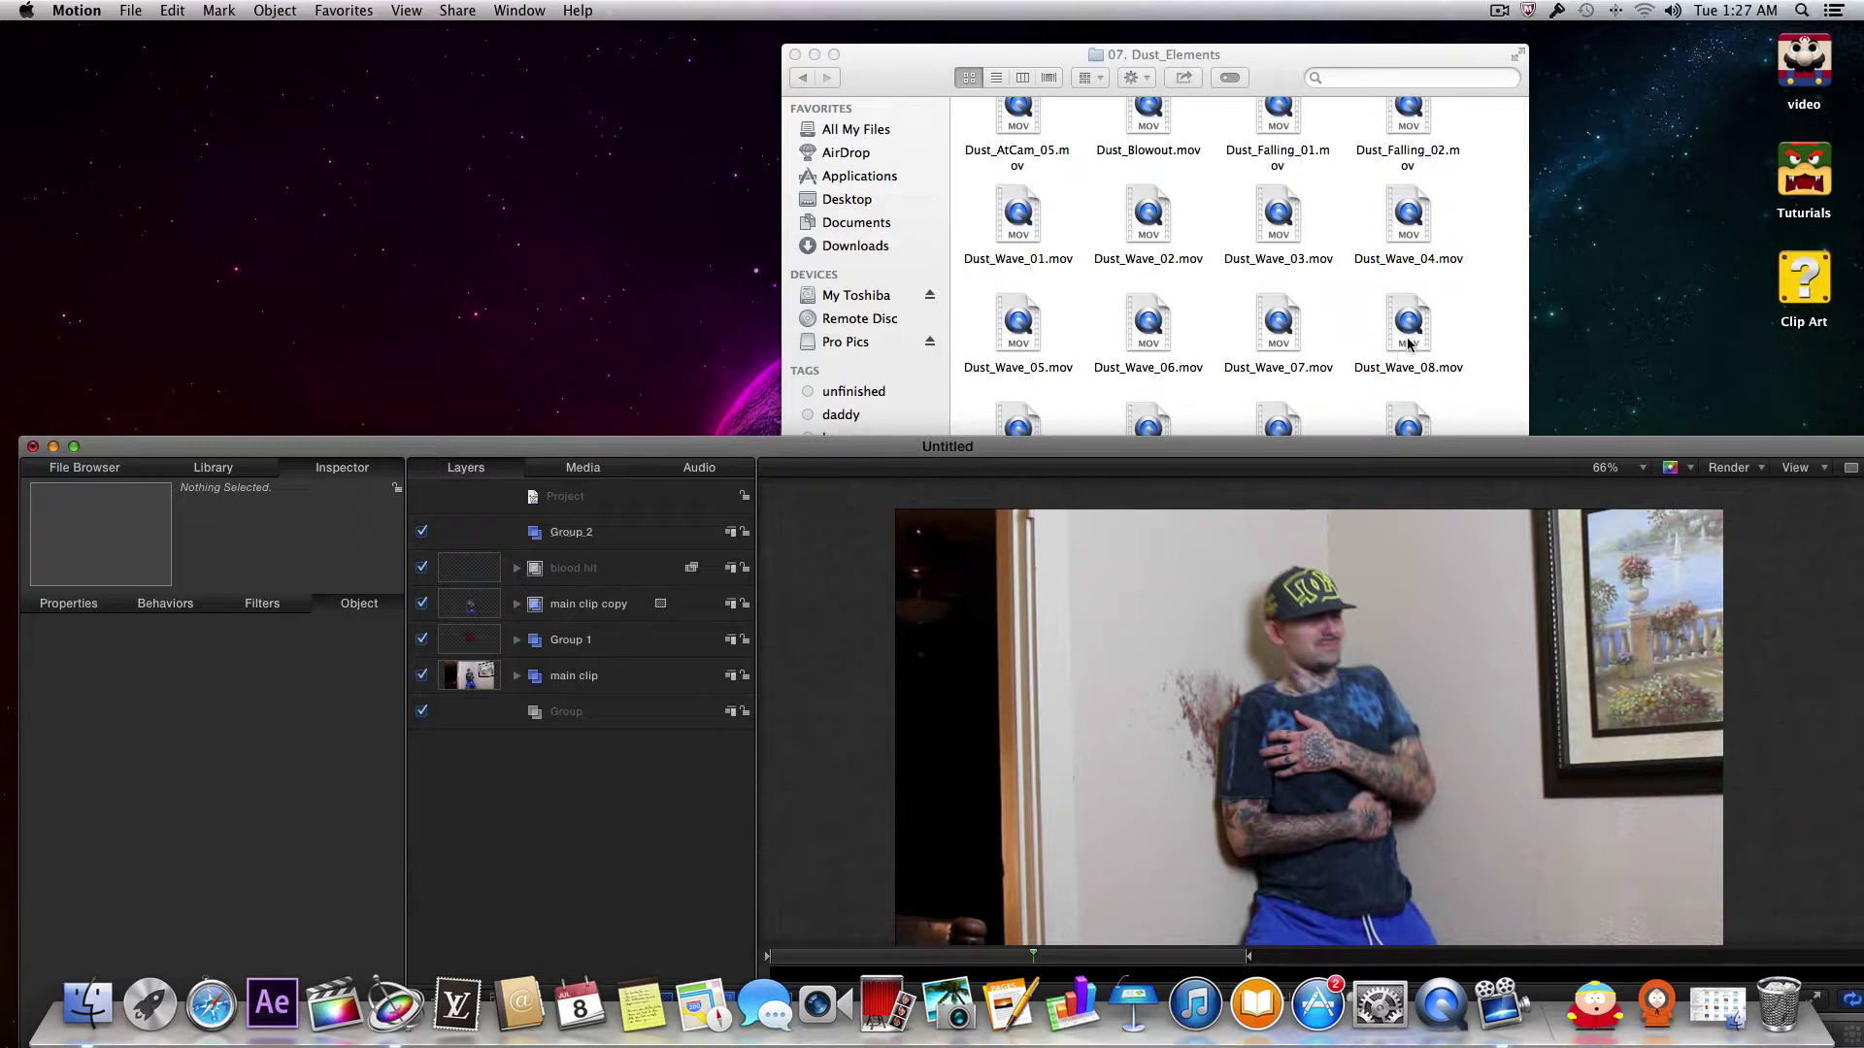
pyautogui.scroll(3, 1408, 330)
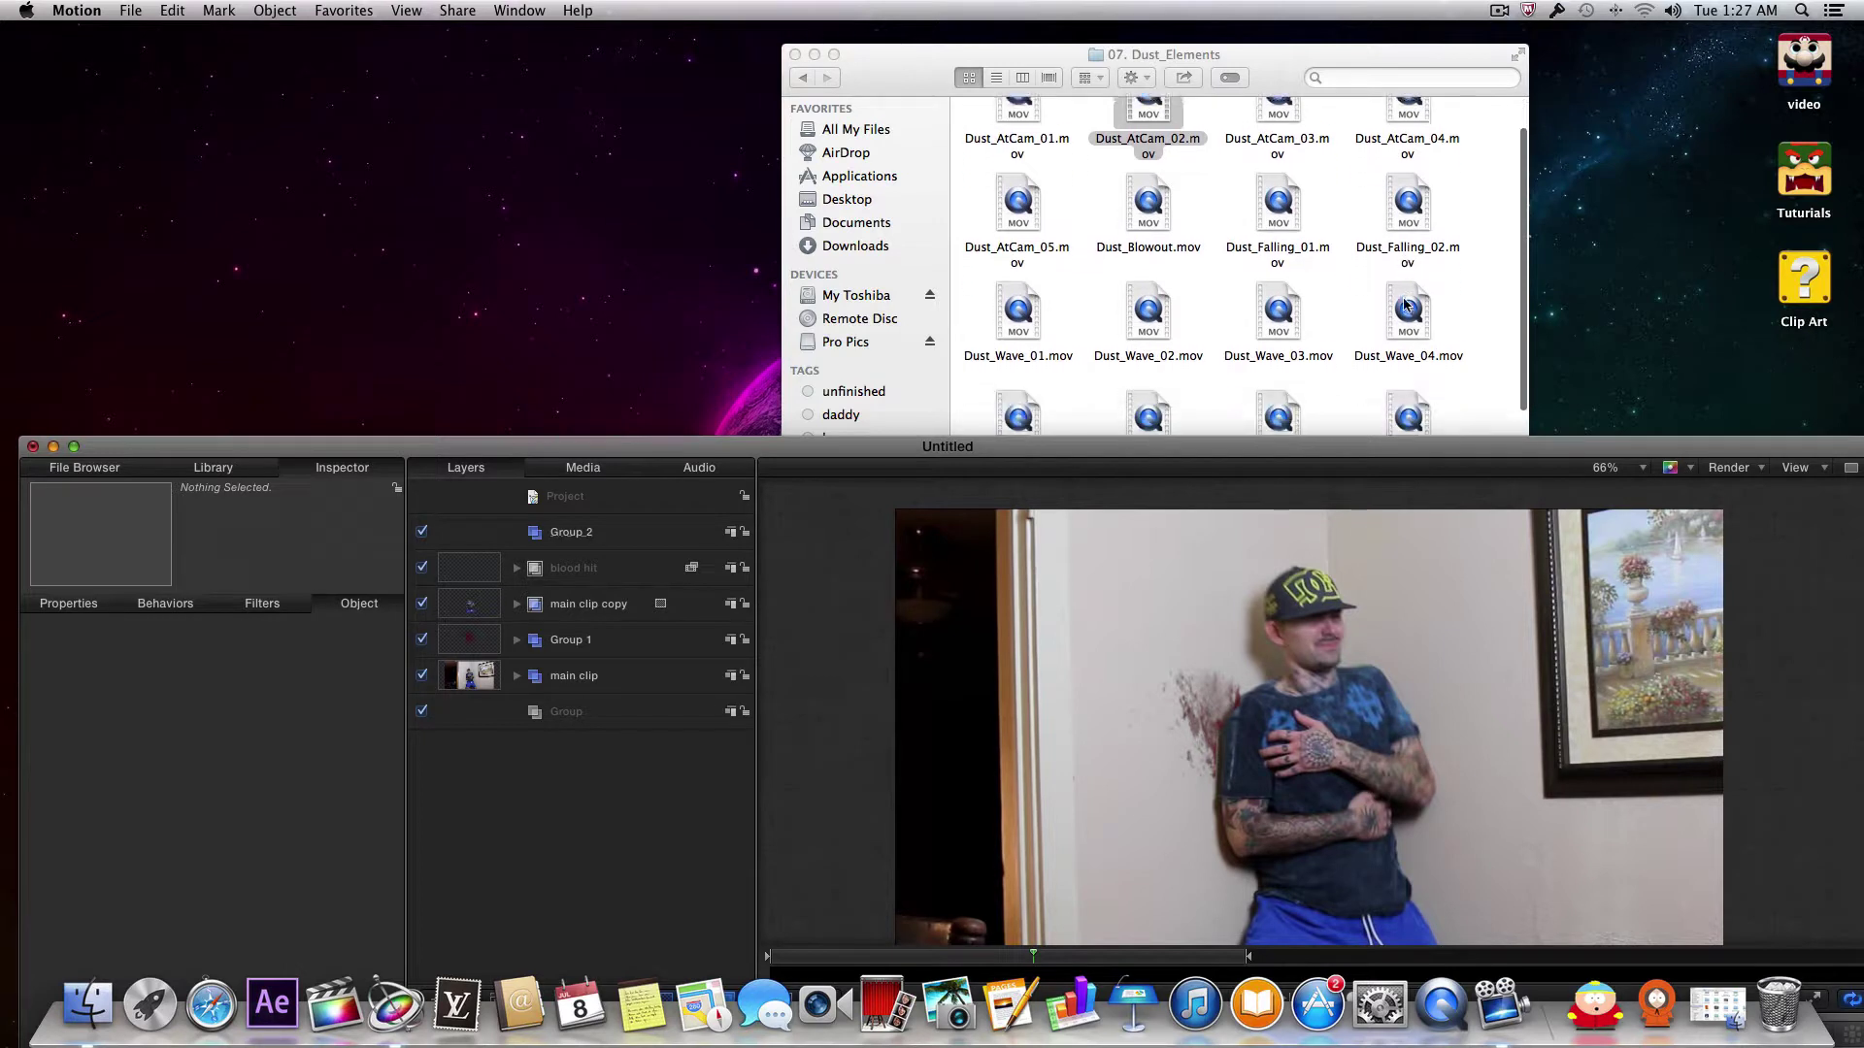
pyautogui.scroll(-3, 1404, 304)
pyautogui.scroll(-1, 1405, 304)
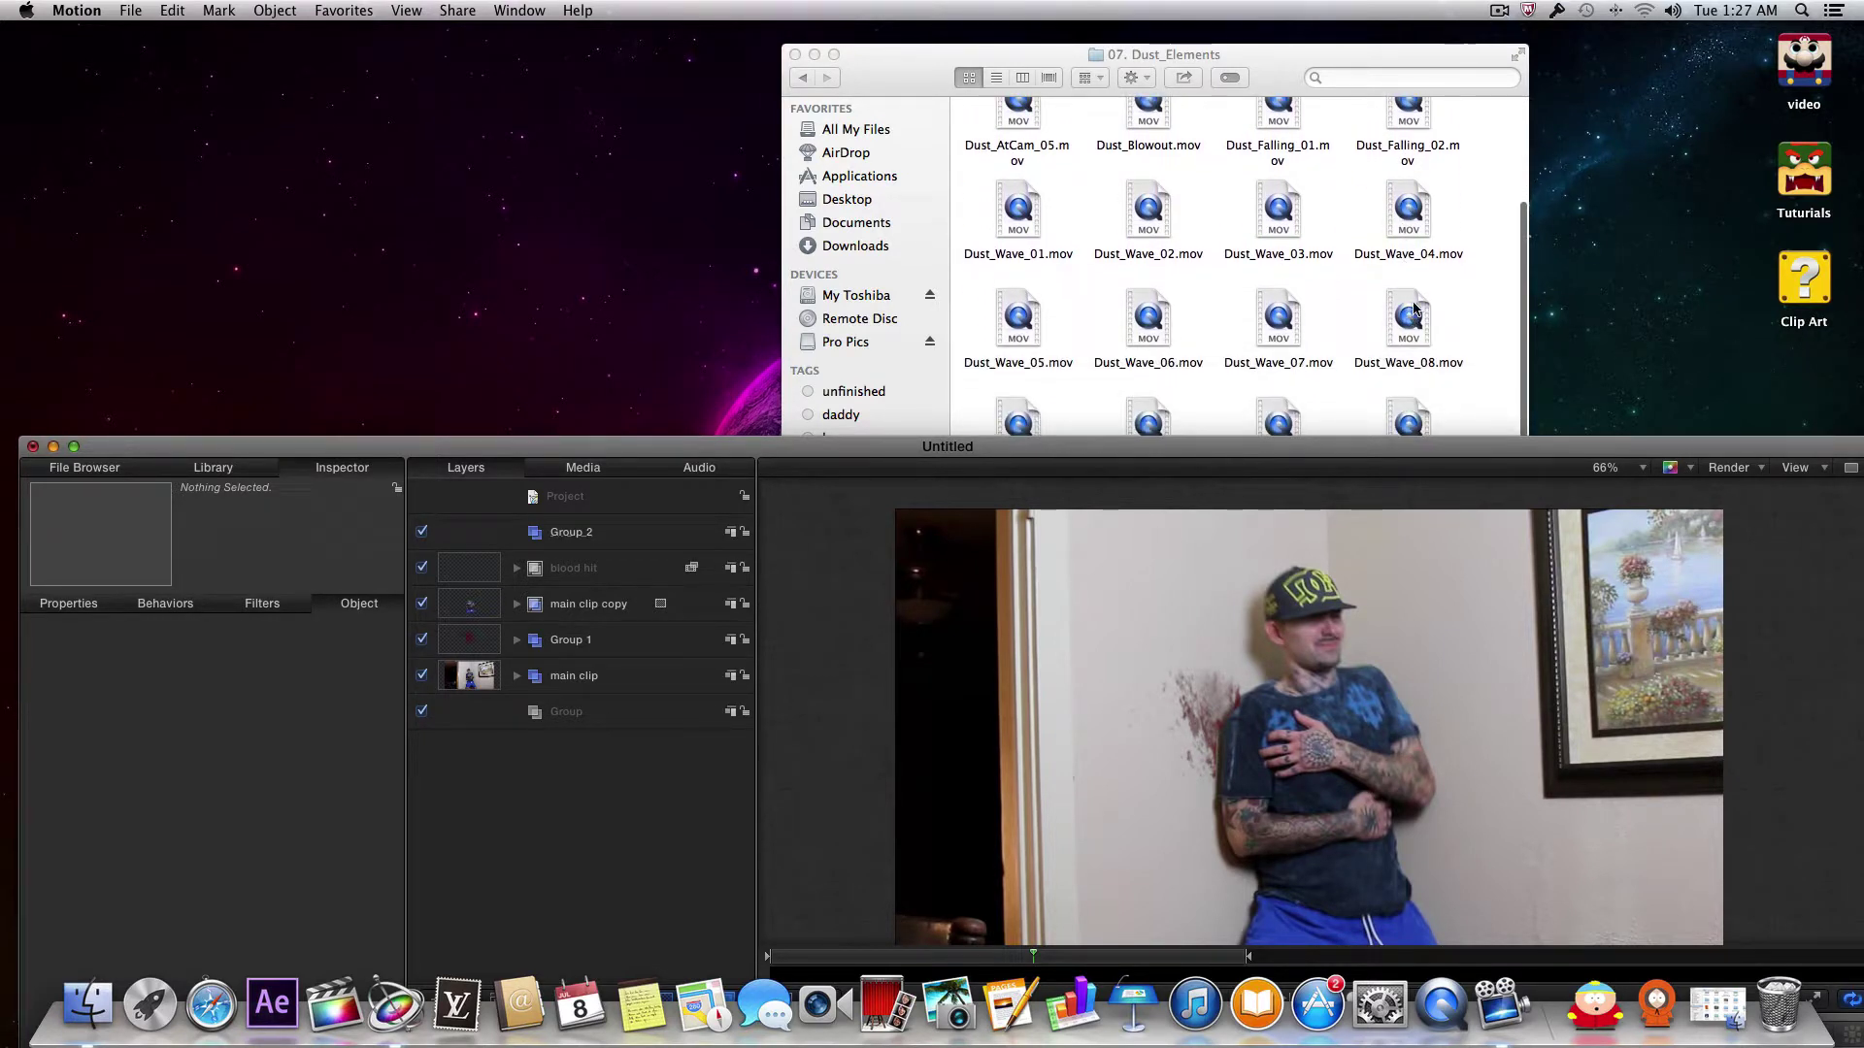
# Step: Add Dust_Wave_08.mov to Group 2 at frame 73 and check the dust at frame 108
pyautogui.moveTo(1414, 308); pyautogui.dragTo(599, 532)
pyautogui.moveTo(837, 445); pyautogui.dragTo(826, 221)
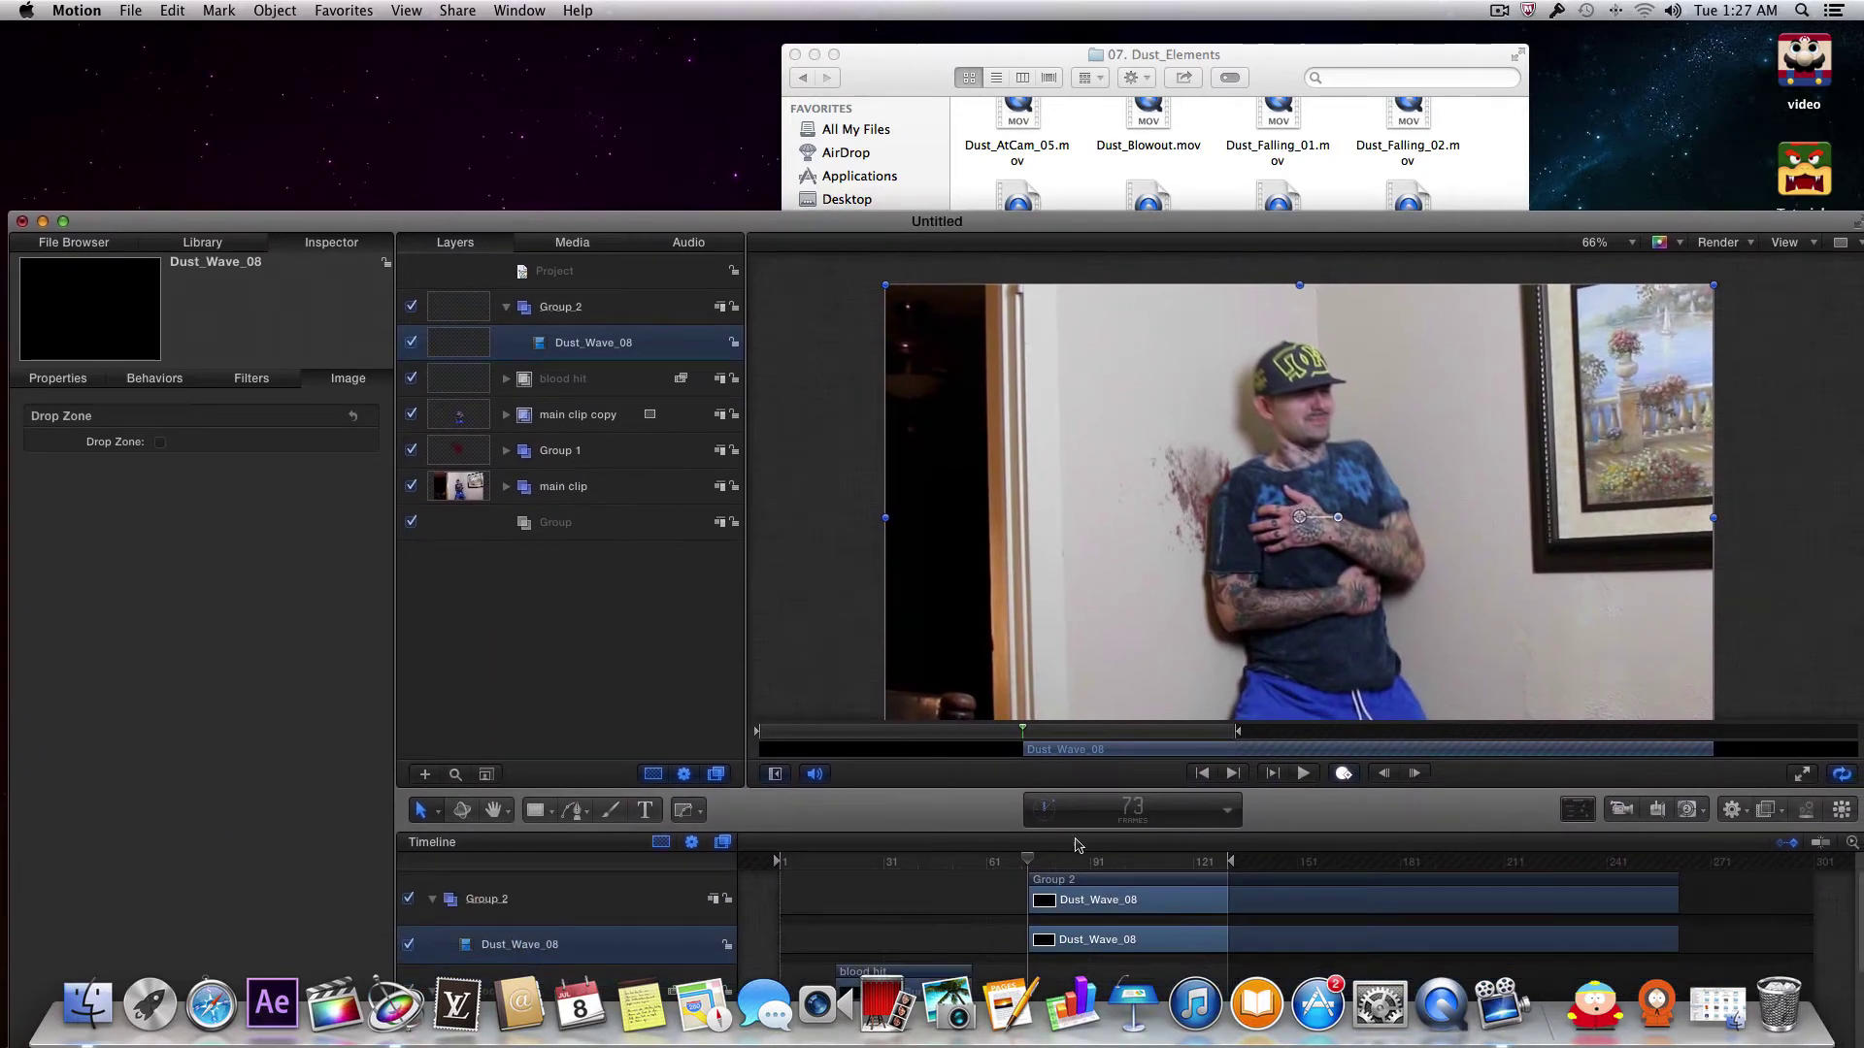
pyautogui.moveTo(1028, 861); pyautogui.dragTo(1151, 837)
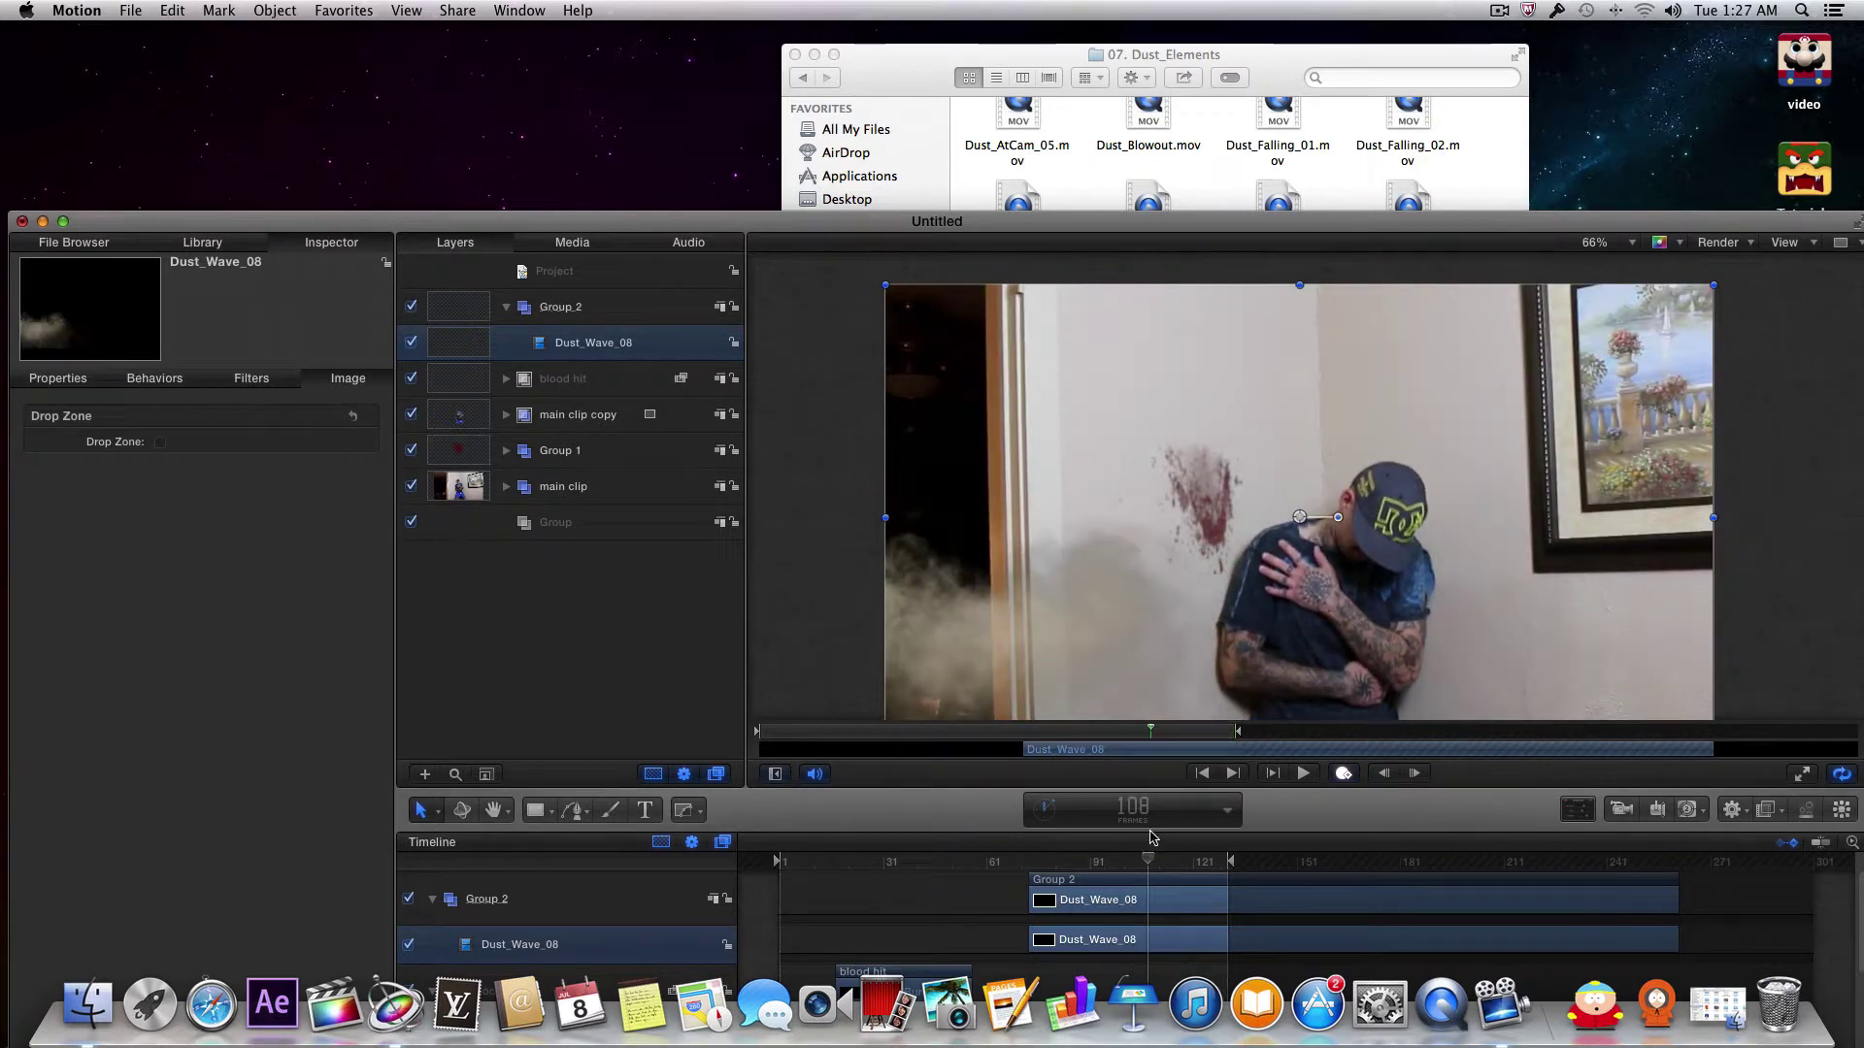
pyautogui.moveTo(987, 229); pyautogui.dragTo(998, 51)
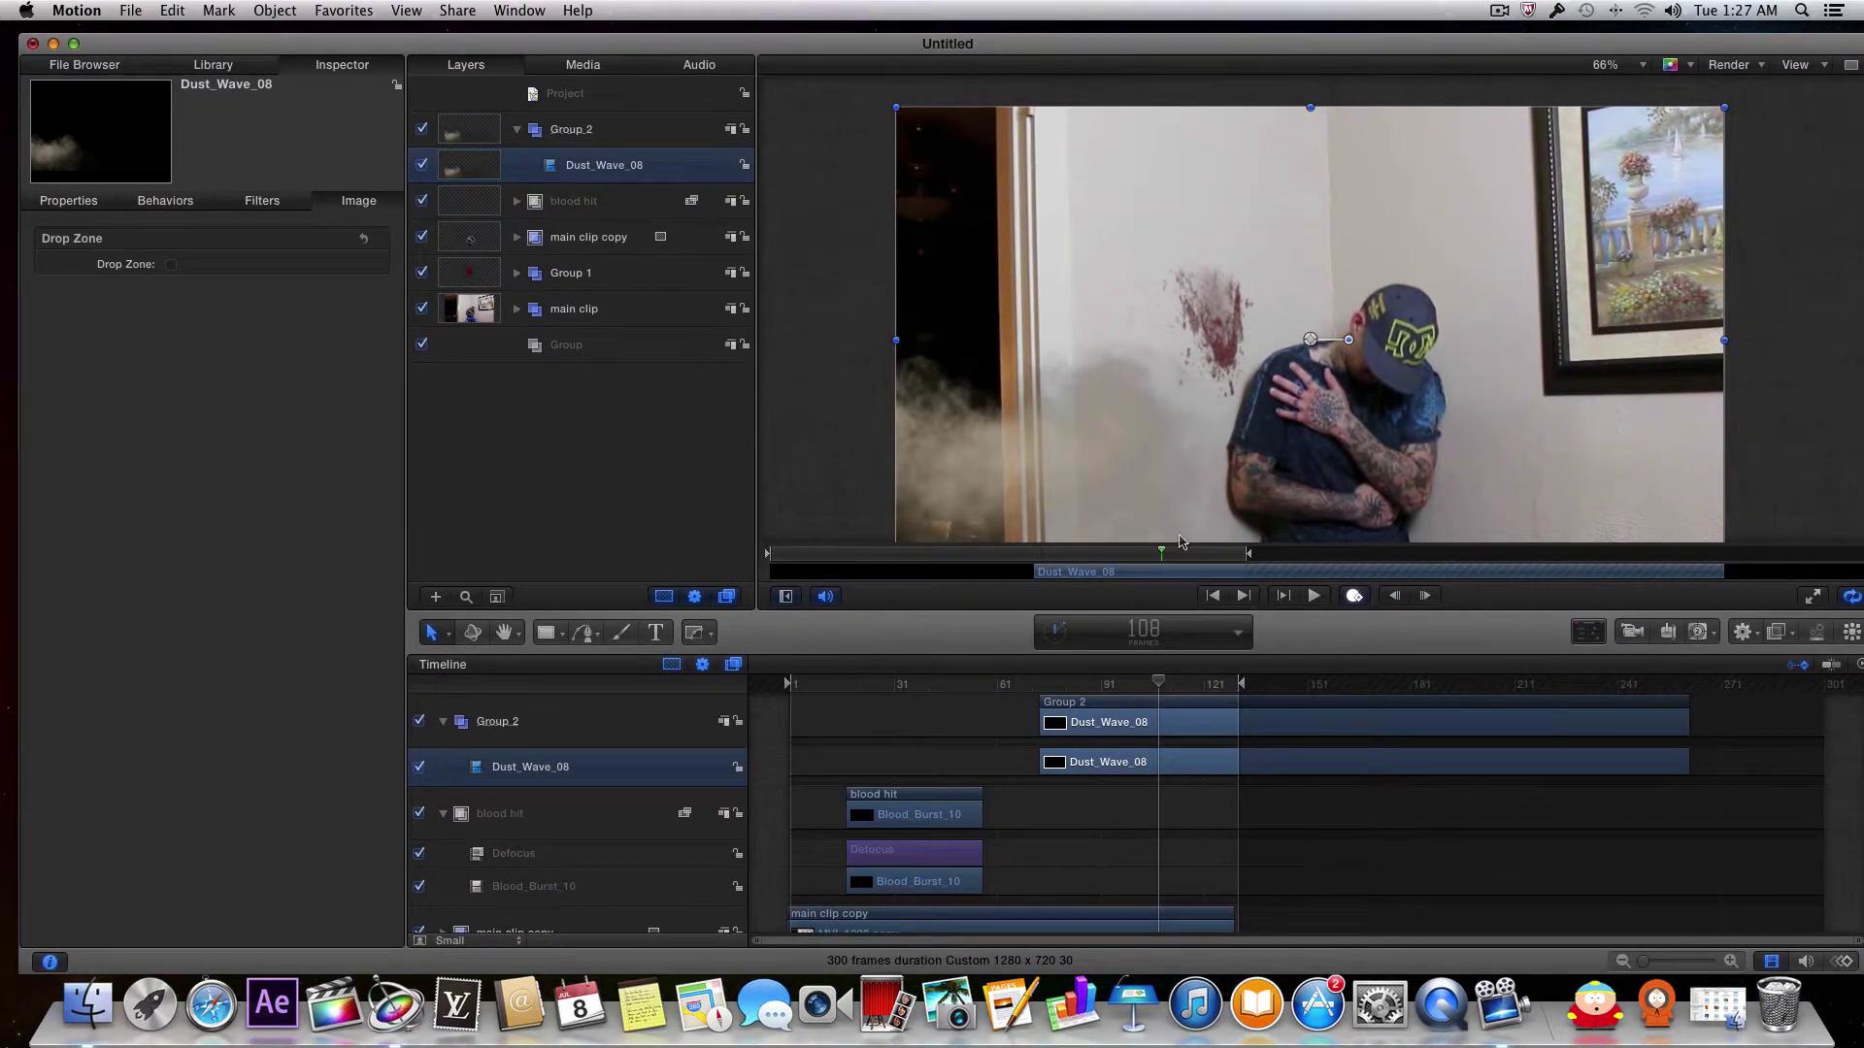
# Step: Try shifting the Dust_Wave_08 cloud toward the man, turn keyframe recording off, and undo the recorded move
pyautogui.moveTo(1063, 480); pyautogui.dragTo(1128, 426)
pyautogui.press('a')
pyautogui.moveTo(1159, 685); pyautogui.dragTo(1096, 684)
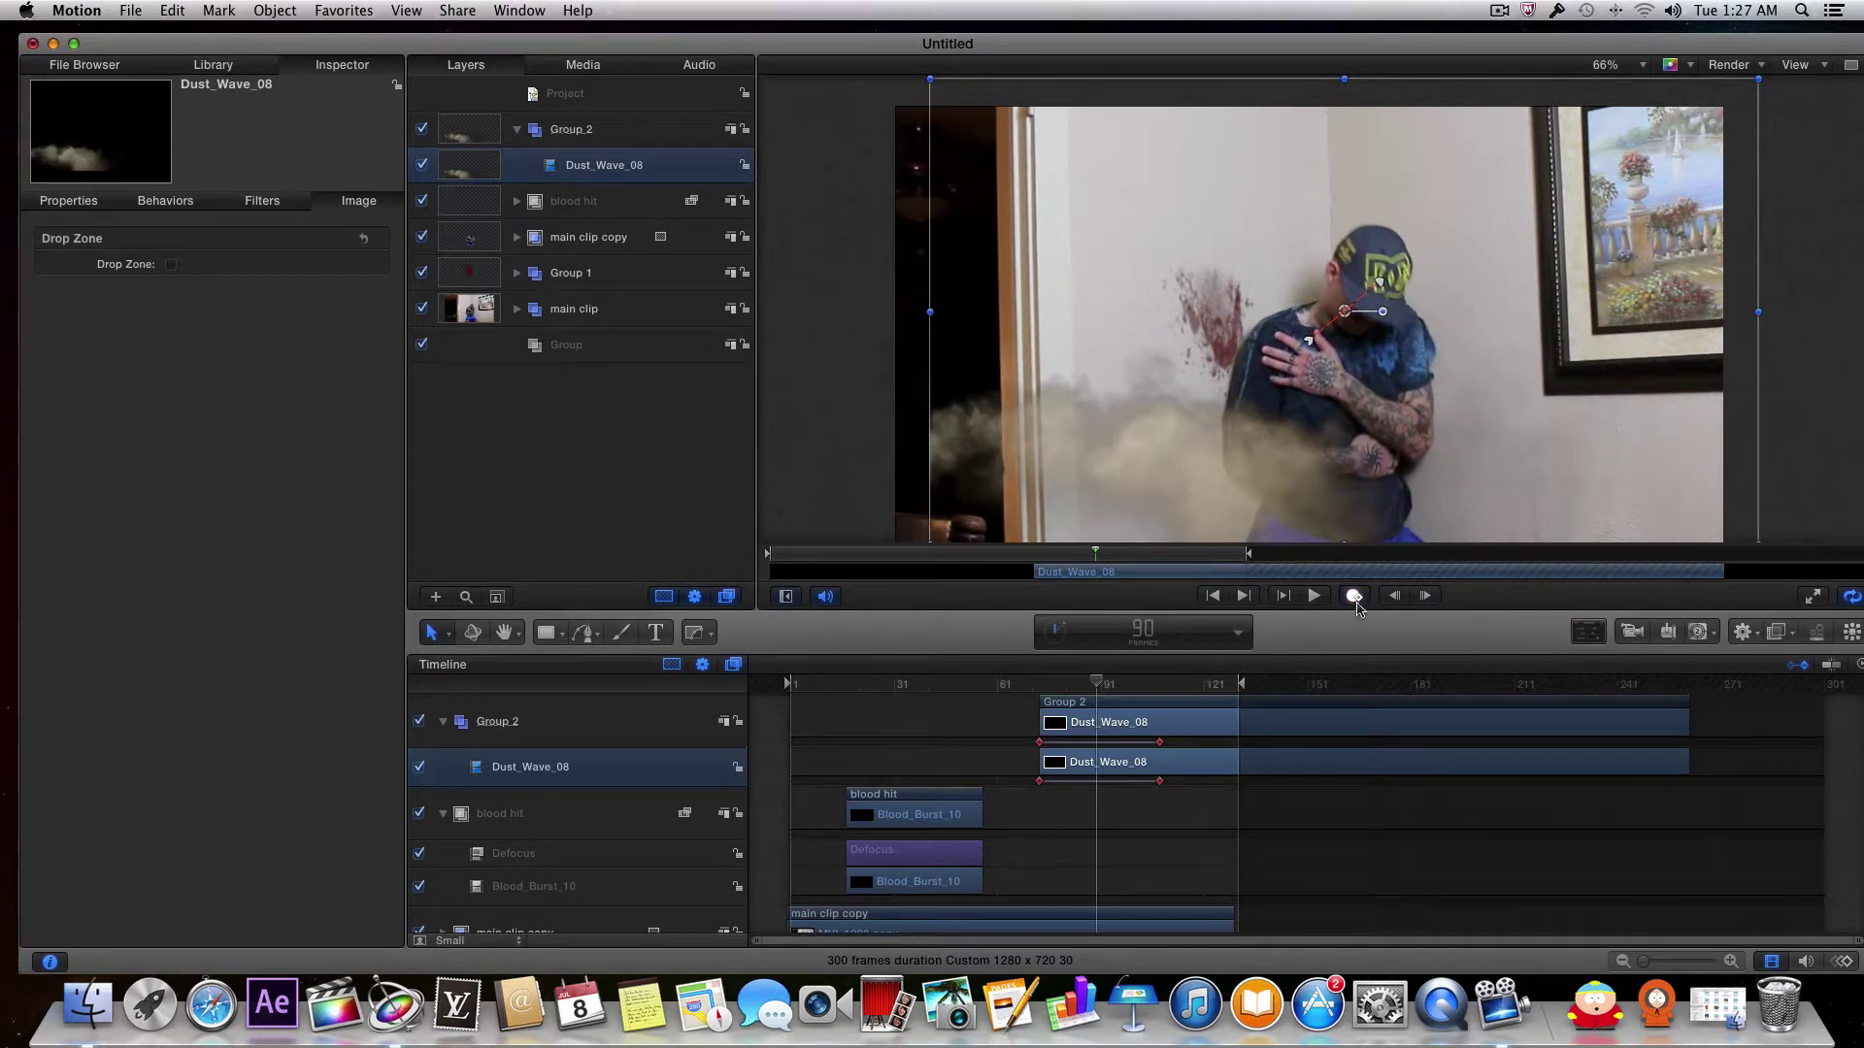
pyautogui.click(1354, 596)
pyautogui.press('Delete')
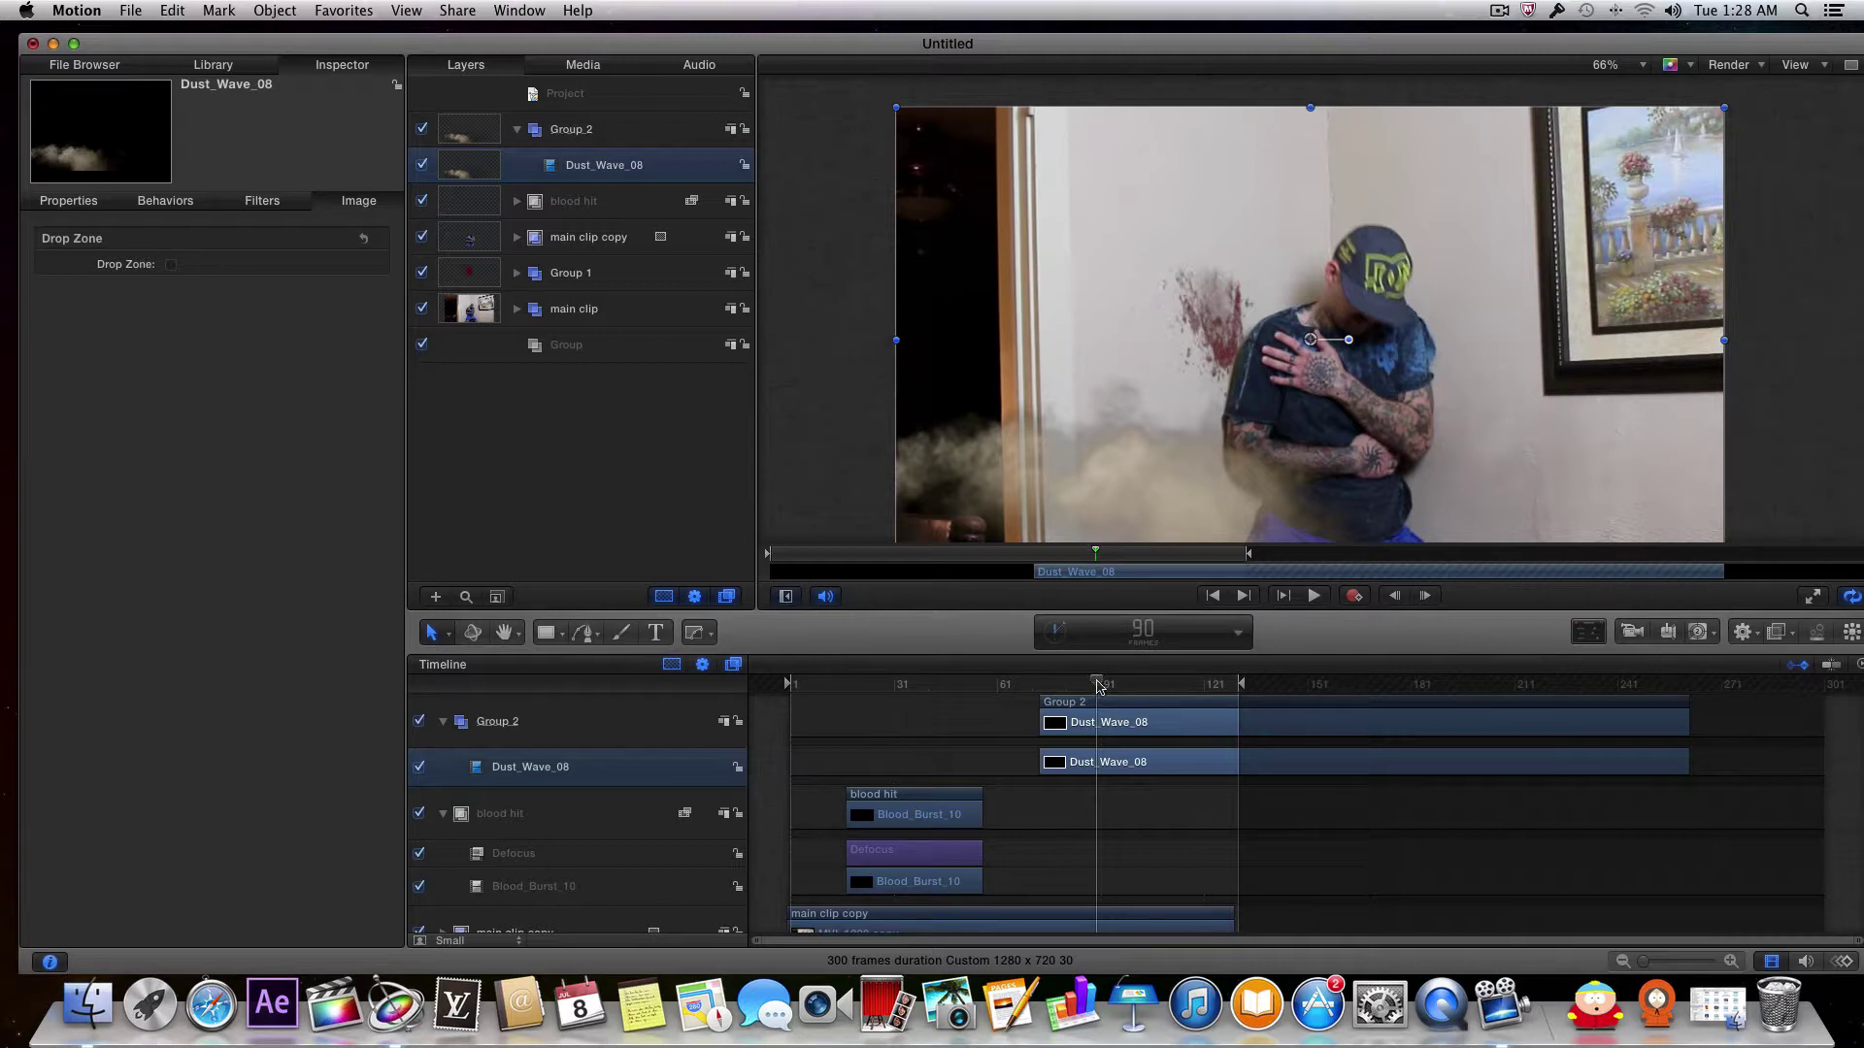
# Step: Trim the Dust_Wave_08 clip to start at frame 102 and end at about frame 113
pyautogui.moveTo(1098, 686); pyautogui.dragTo(1138, 687)
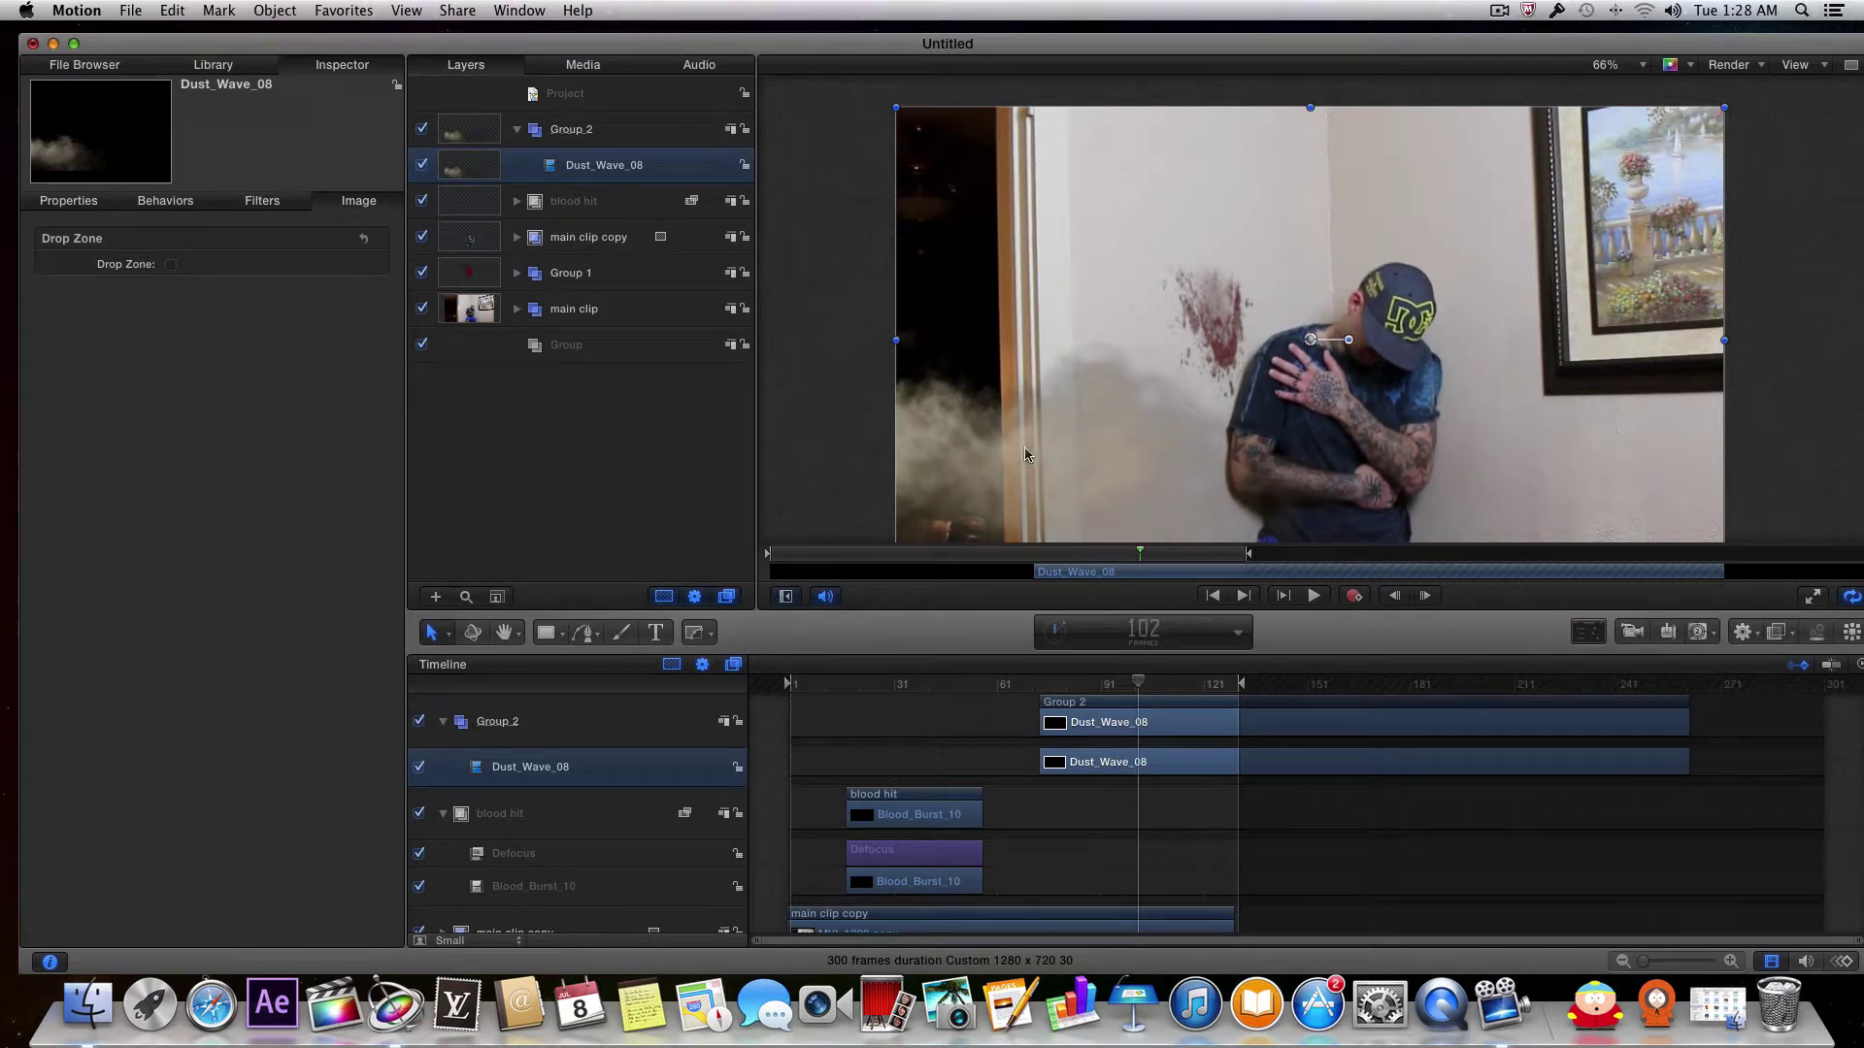
pyautogui.moveTo(1040, 713); pyautogui.dragTo(1177, 683)
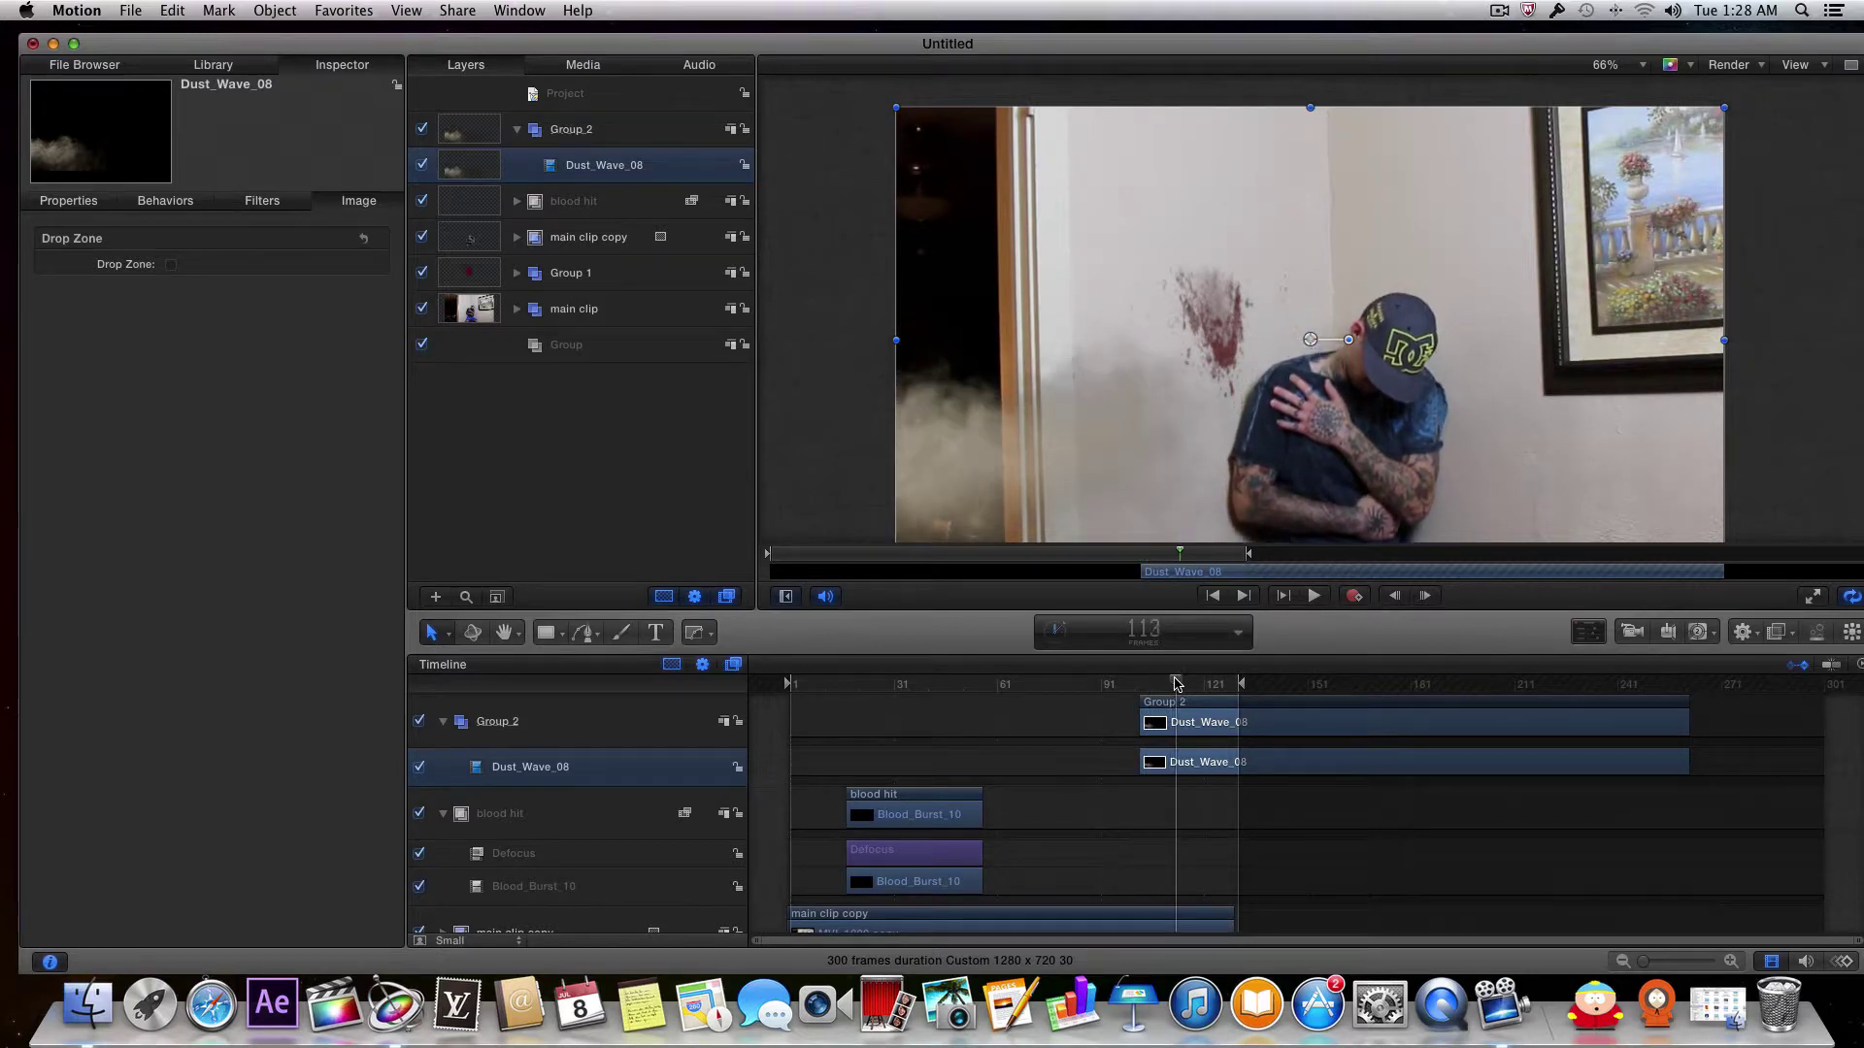
pyautogui.moveTo(1687, 719); pyautogui.dragTo(1152, 687)
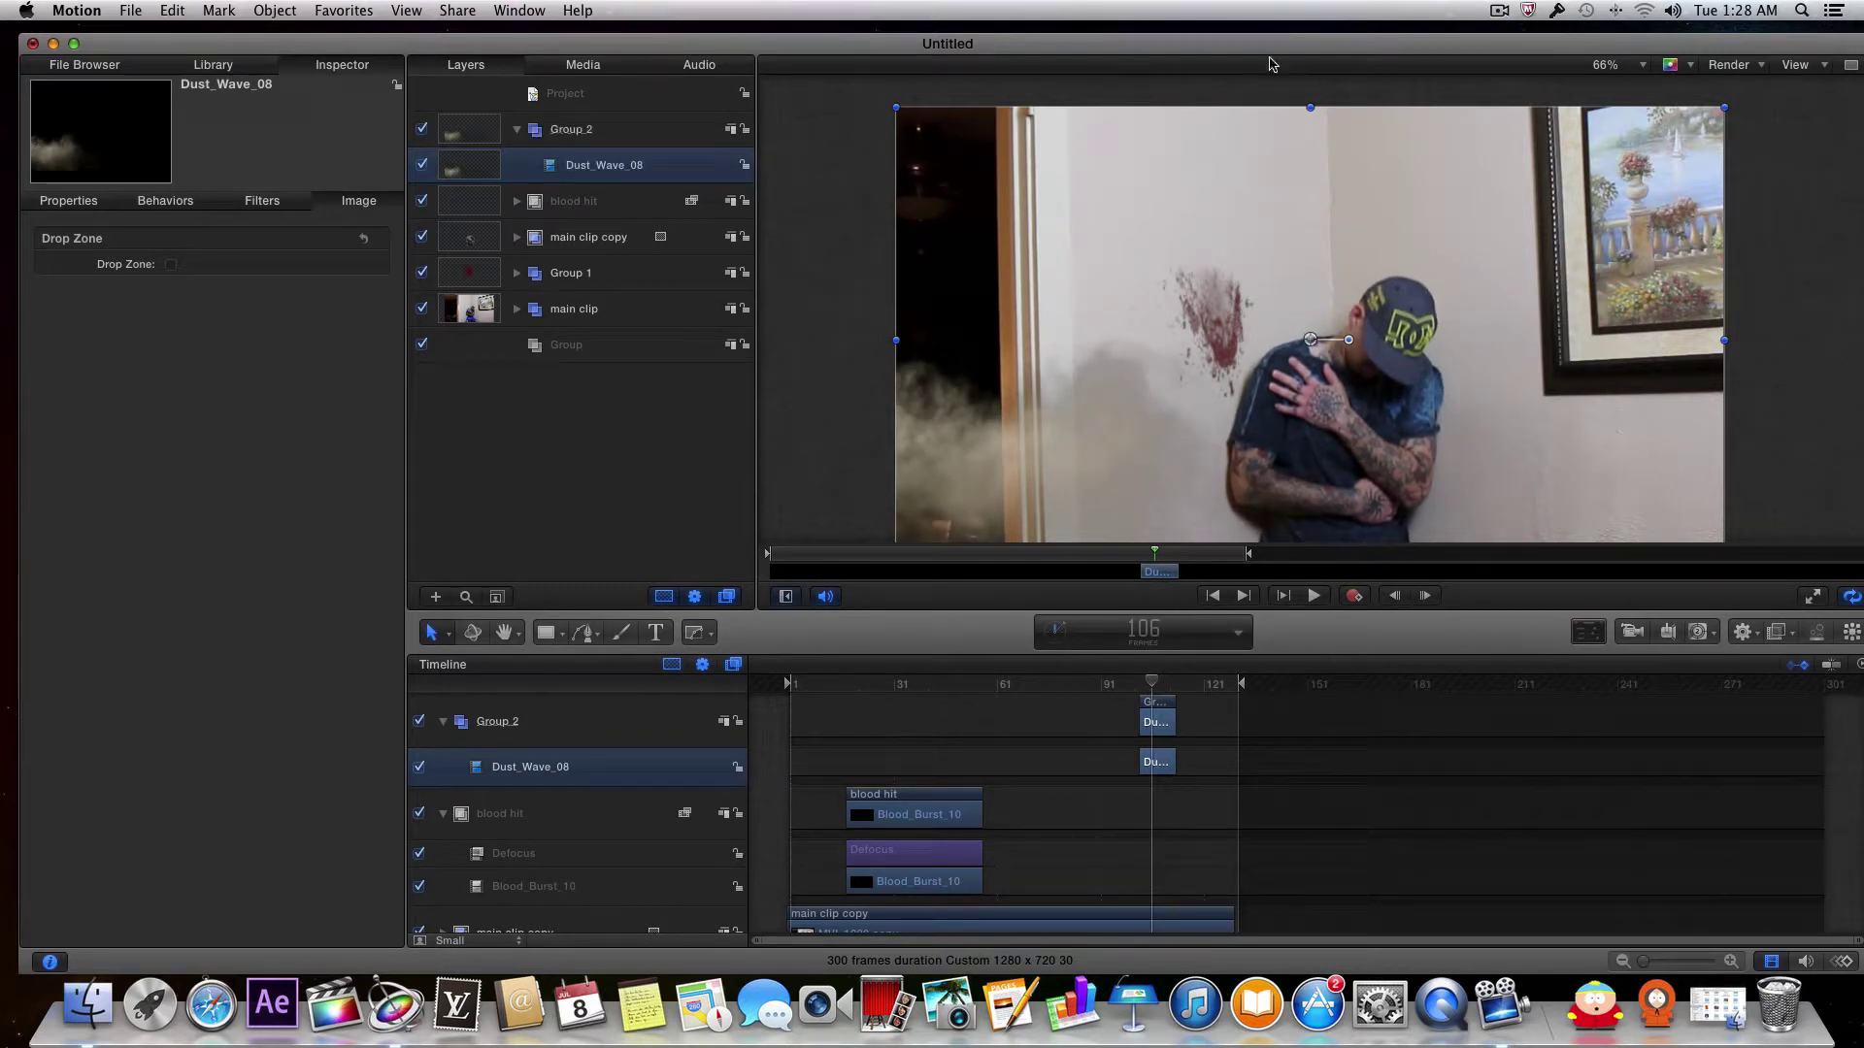
# Step: Shift the Dust_Wave_08 clip to start at frame 103 and trim its end so it covers only frames 103 and 104
pyautogui.moveTo(1273, 44); pyautogui.dragTo(1282, 32)
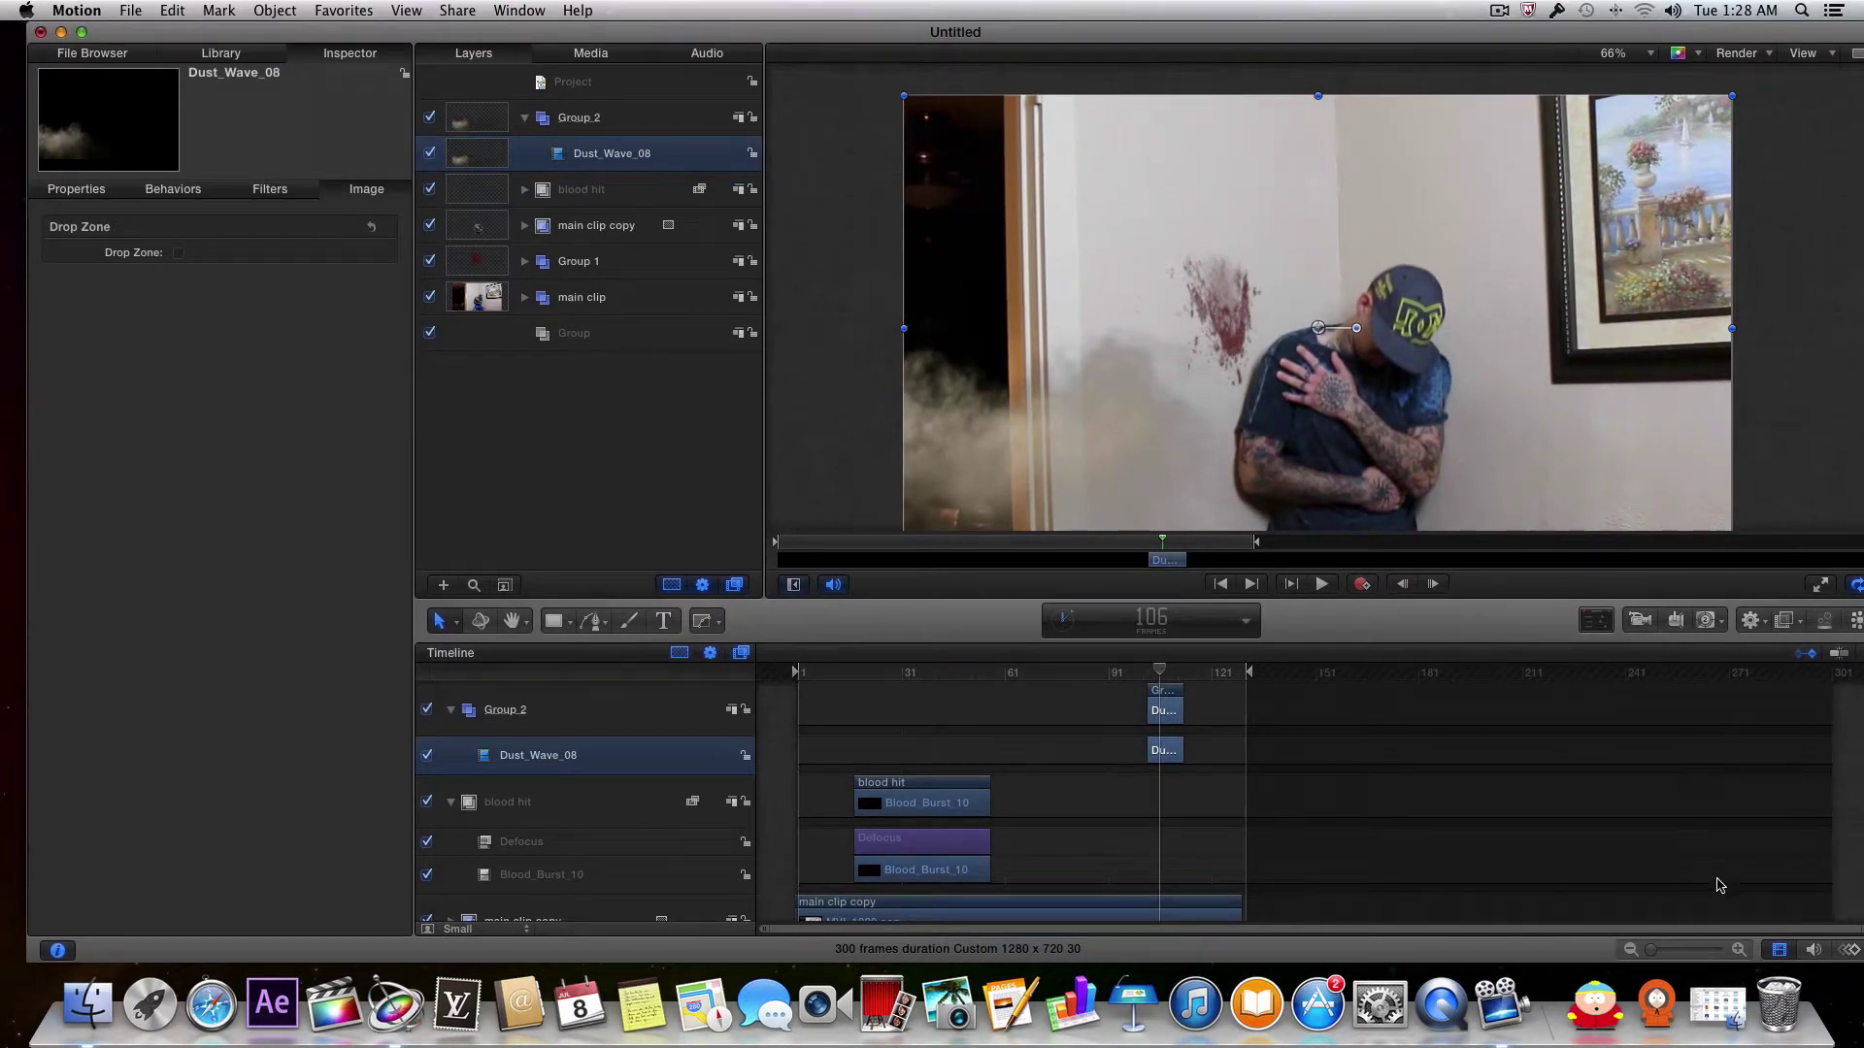
pyautogui.click(1738, 949)
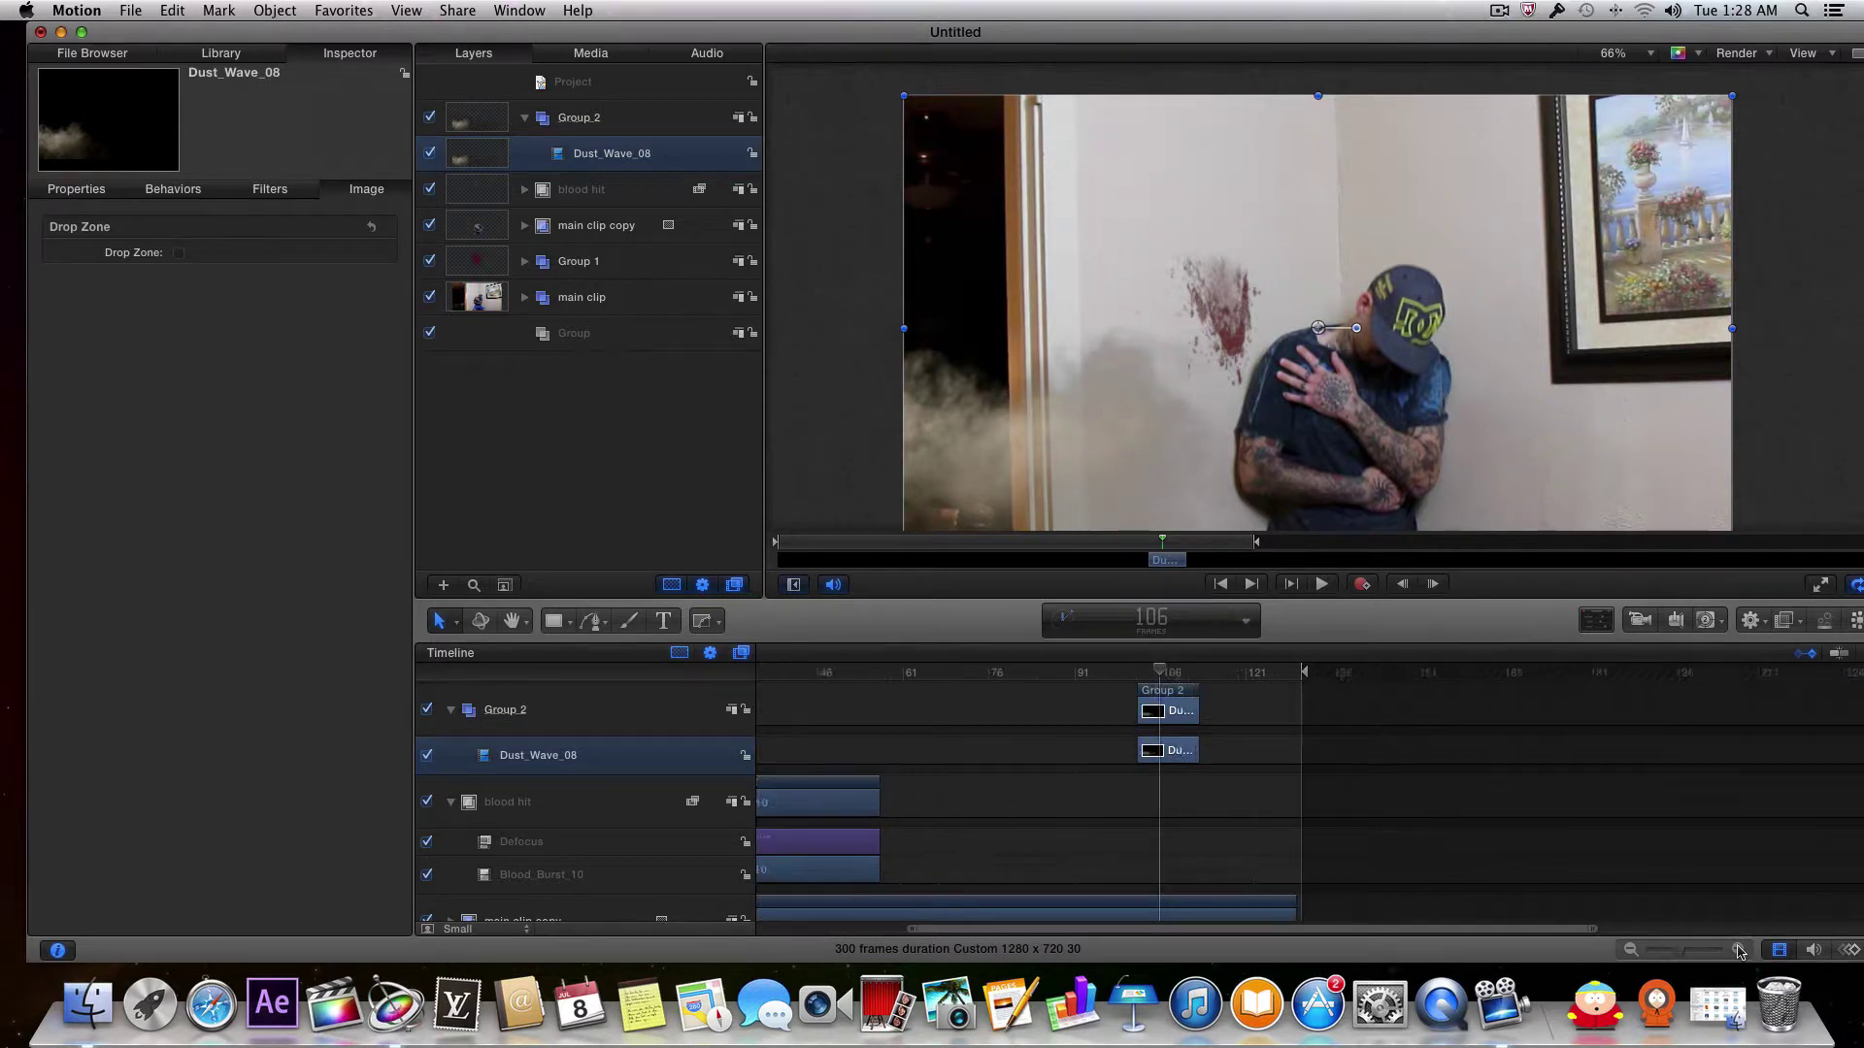
pyautogui.click(1739, 949)
pyautogui.click(1739, 949)
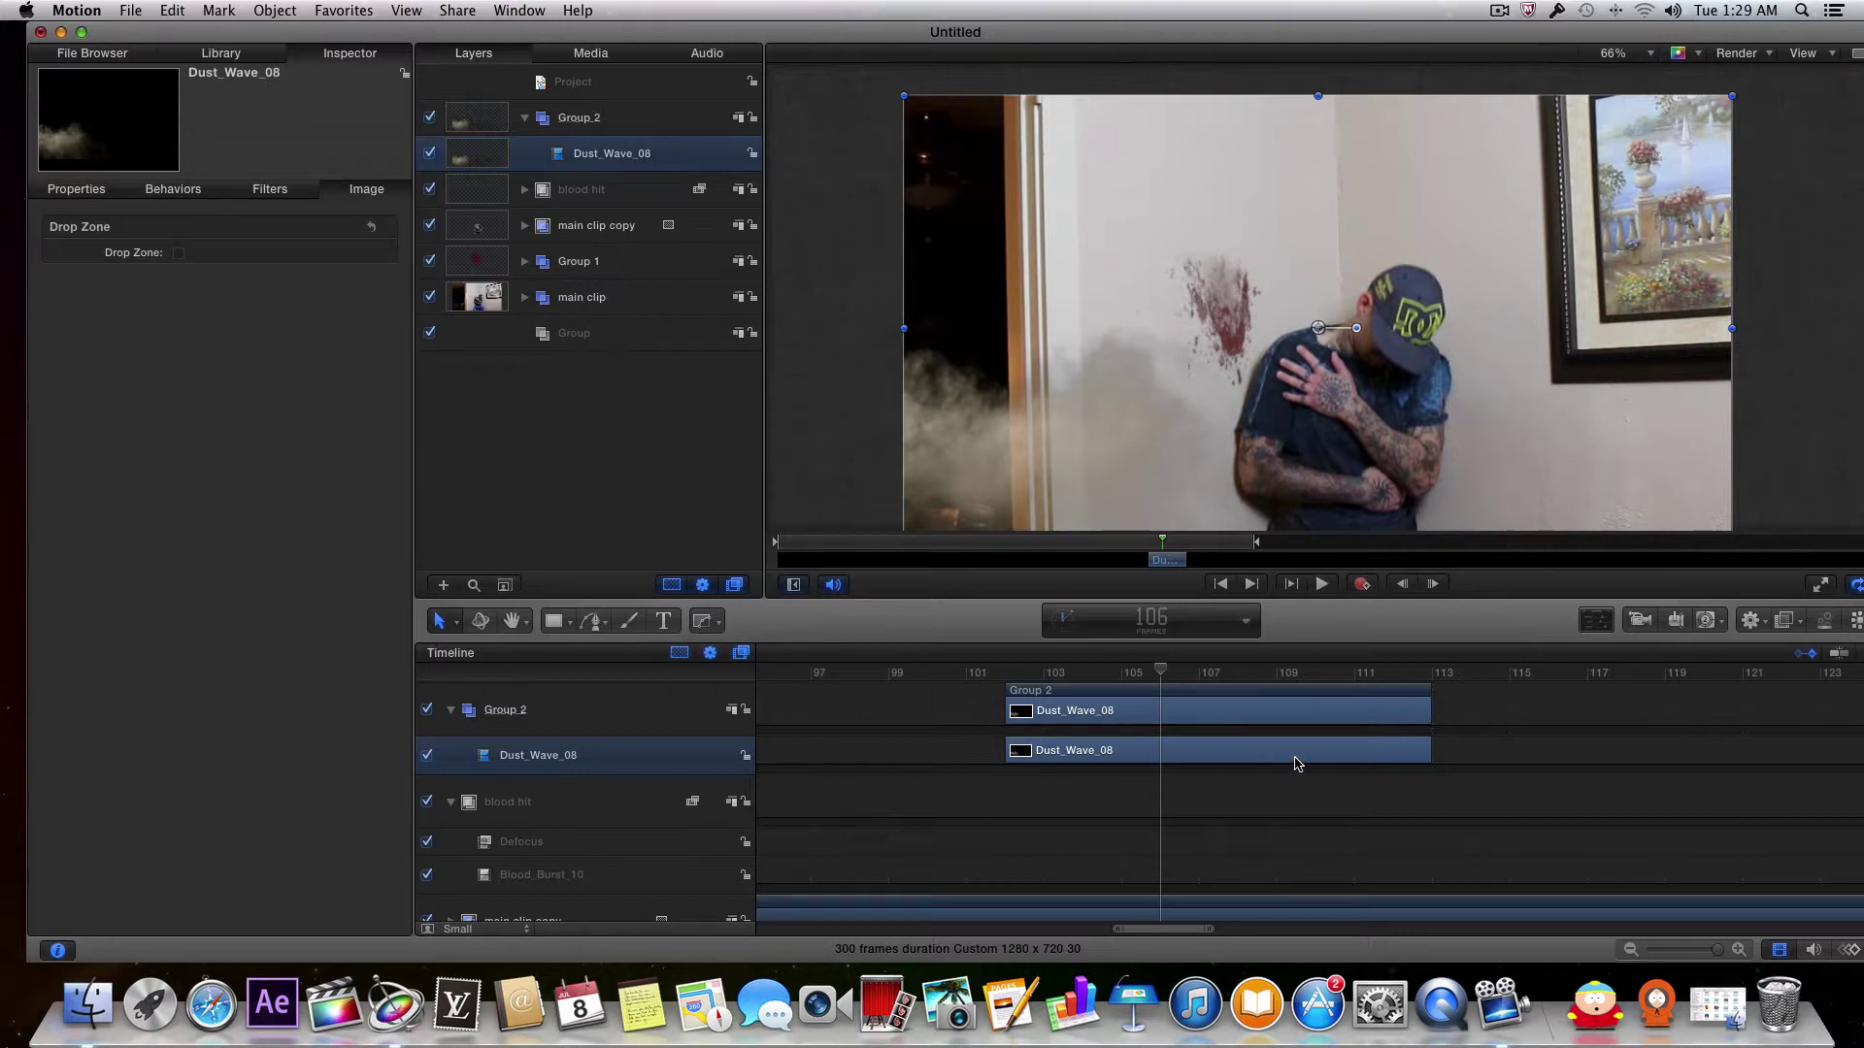
pyautogui.moveTo(1102, 697); pyautogui.dragTo(1124, 708)
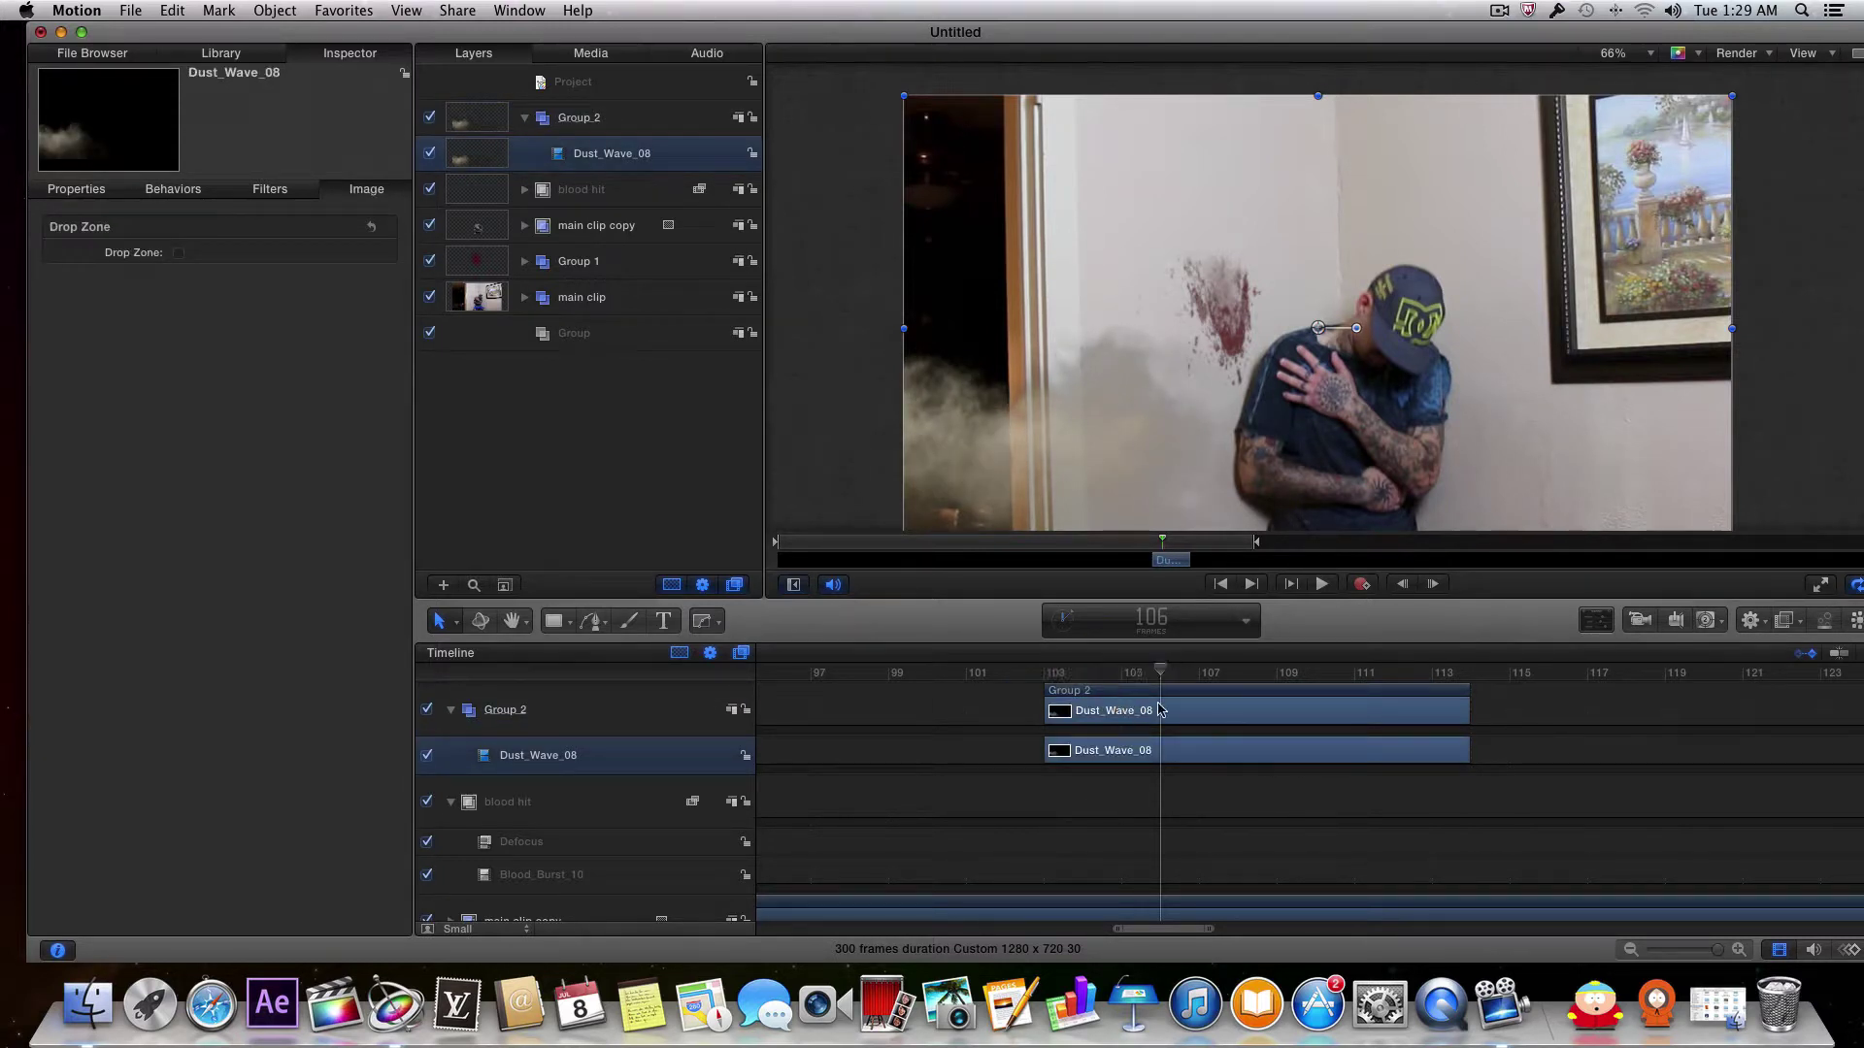
pyautogui.moveTo(1466, 714); pyautogui.dragTo(1120, 723)
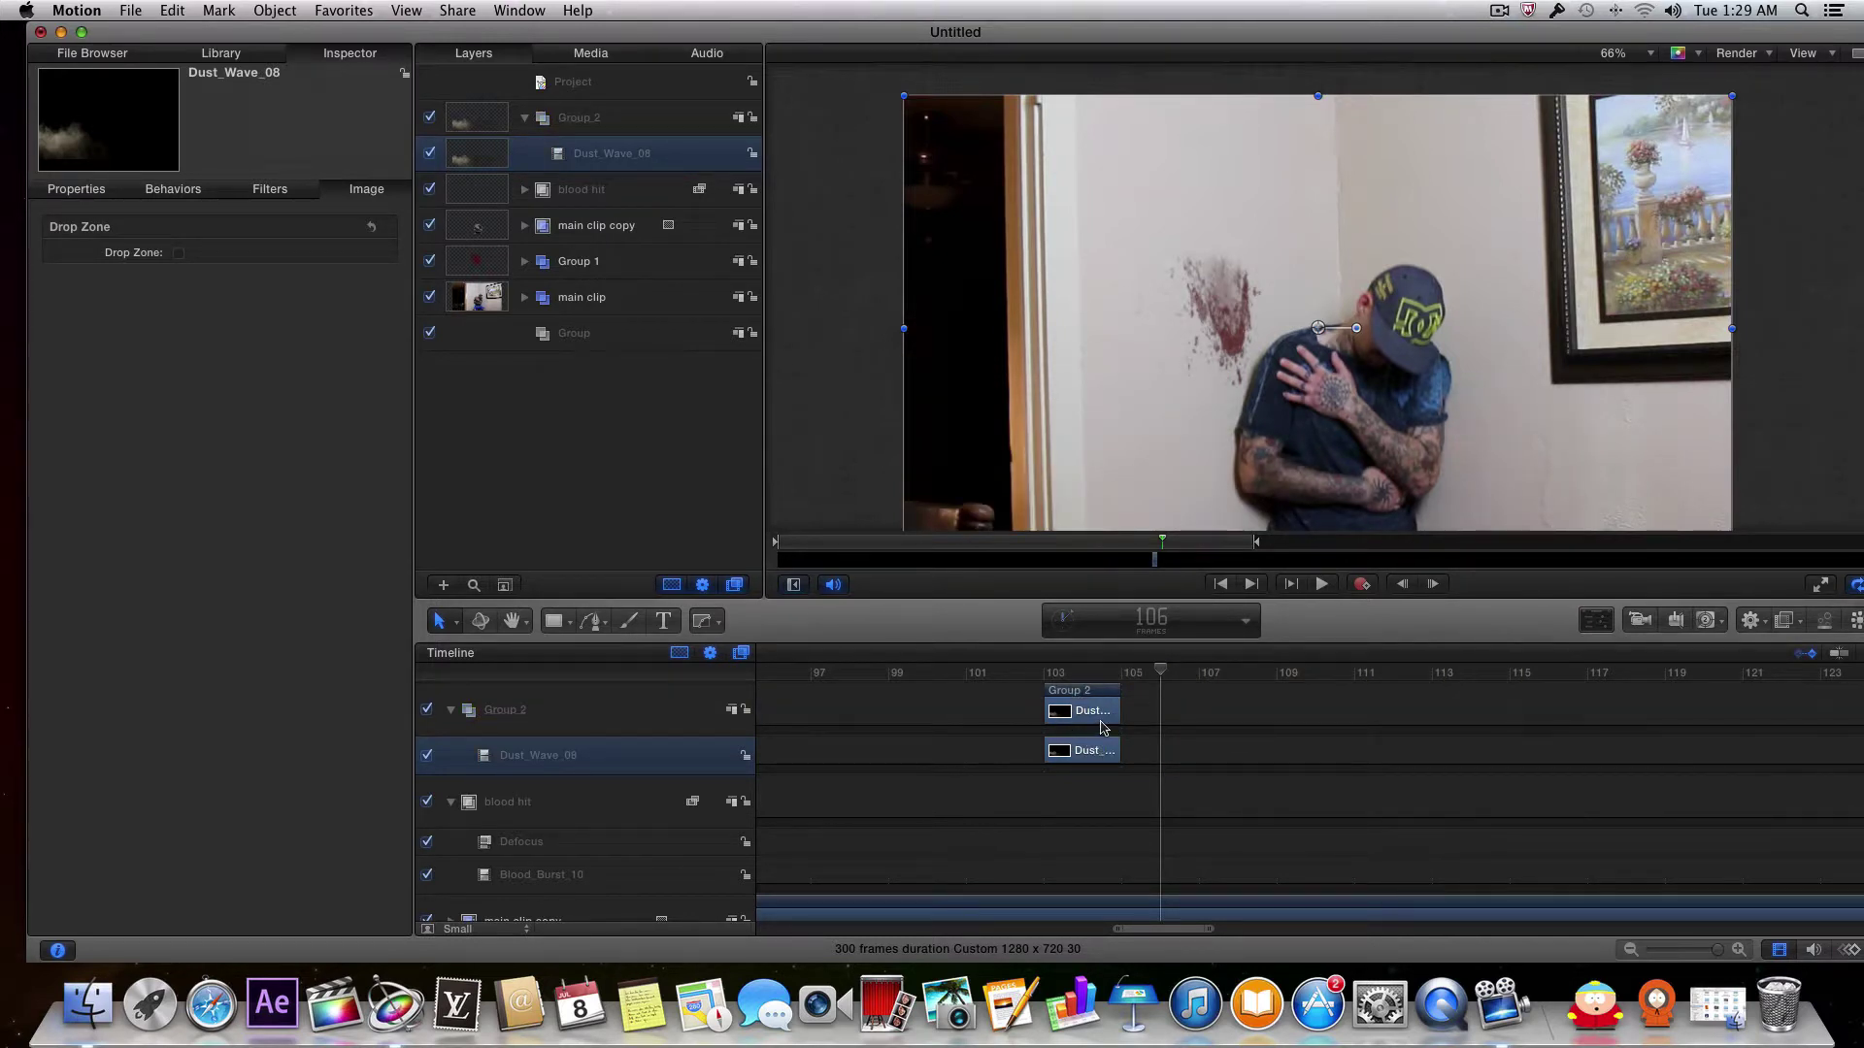
# Step: Check the dust frame by frame from 103 to 106 and shorten the Dust_Wave_08 clip to the single frame 103
pyautogui.click(1139, 674)
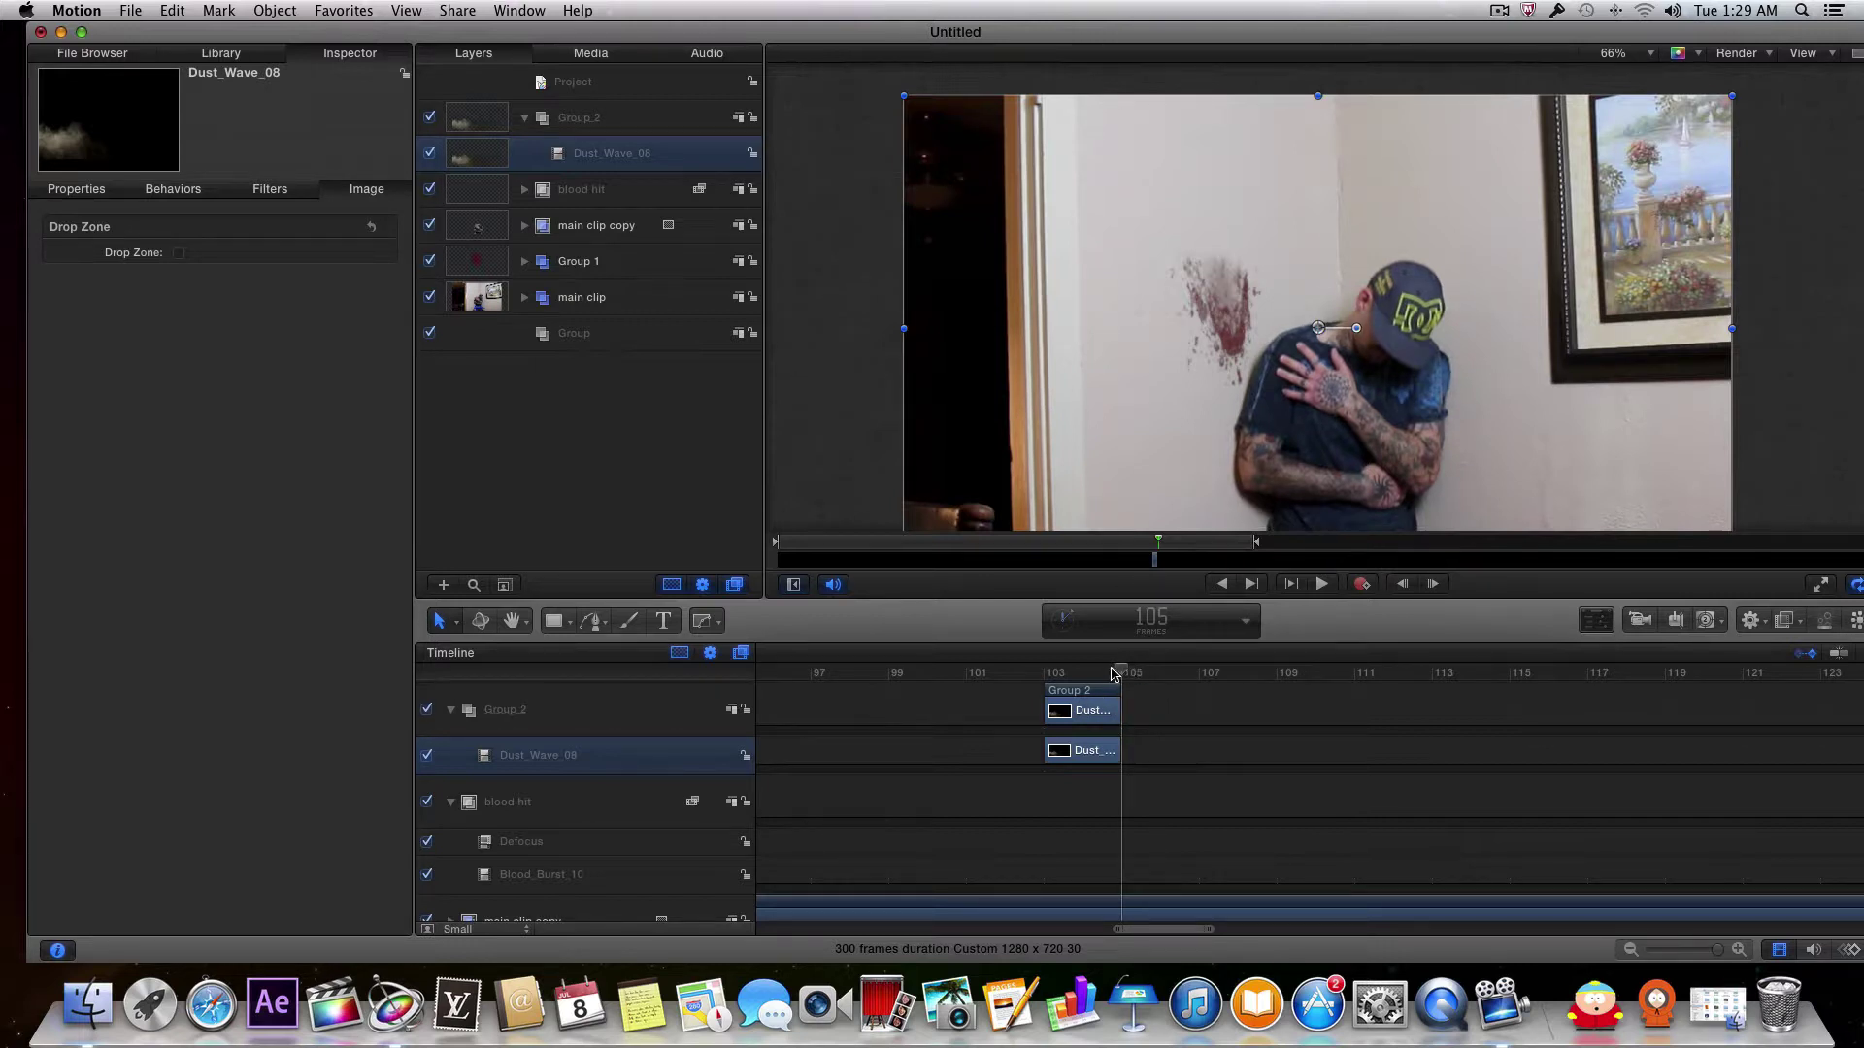
pyautogui.moveTo(1113, 674); pyautogui.dragTo(1058, 674)
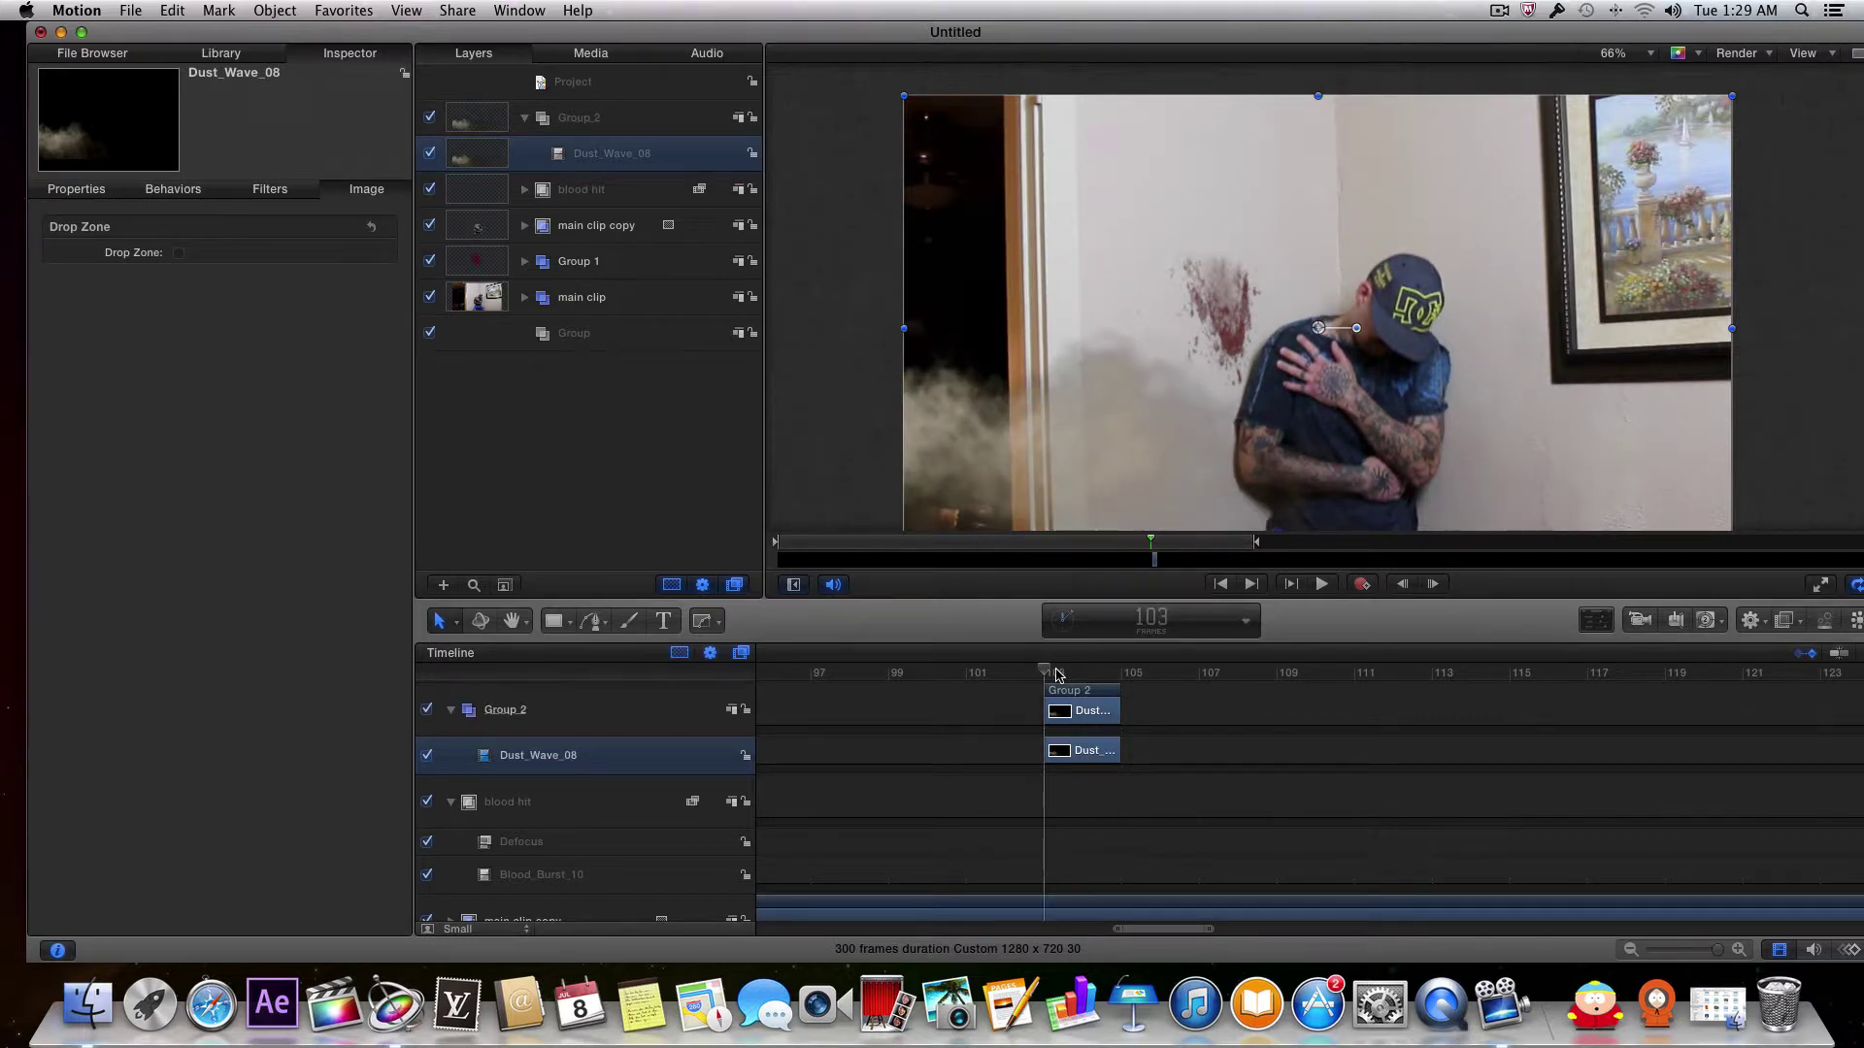
pyautogui.press('Right')
pyautogui.press('Right')
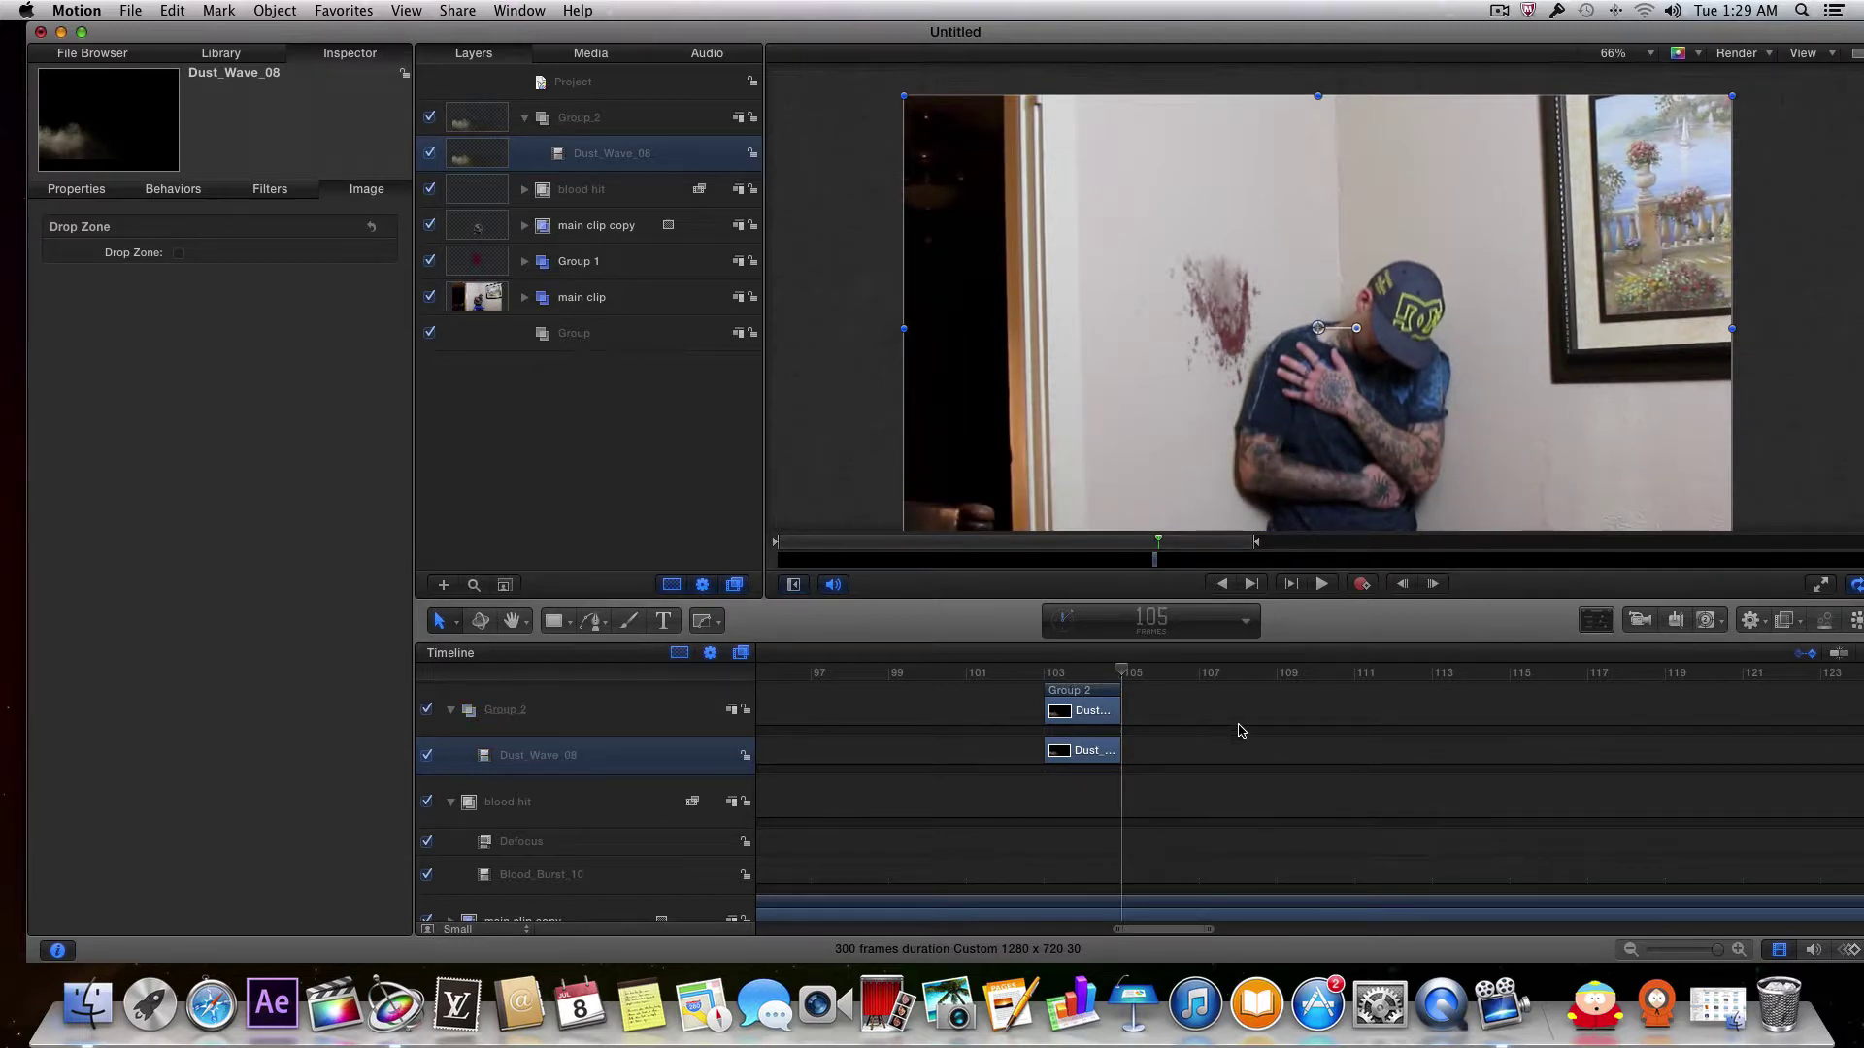
pyautogui.press('Right')
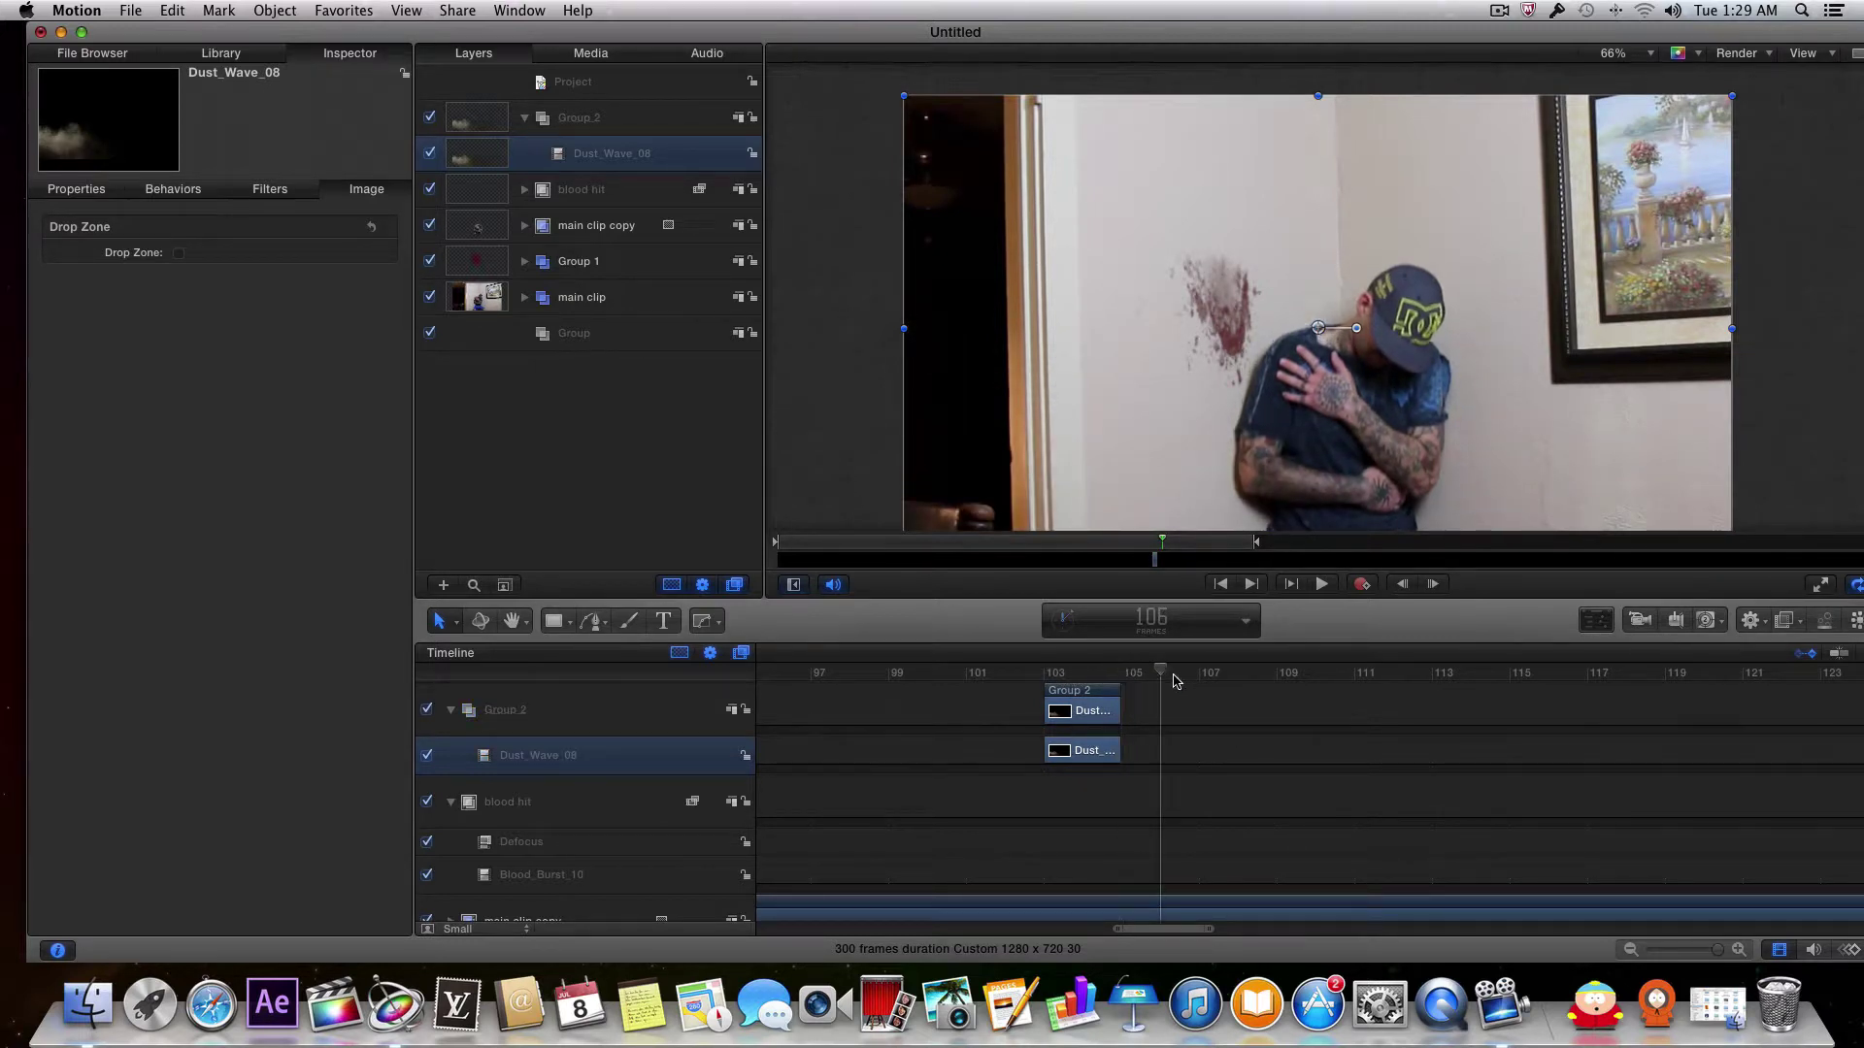
pyautogui.click(1101, 701)
pyautogui.moveTo(1099, 701); pyautogui.dragTo(1048, 677)
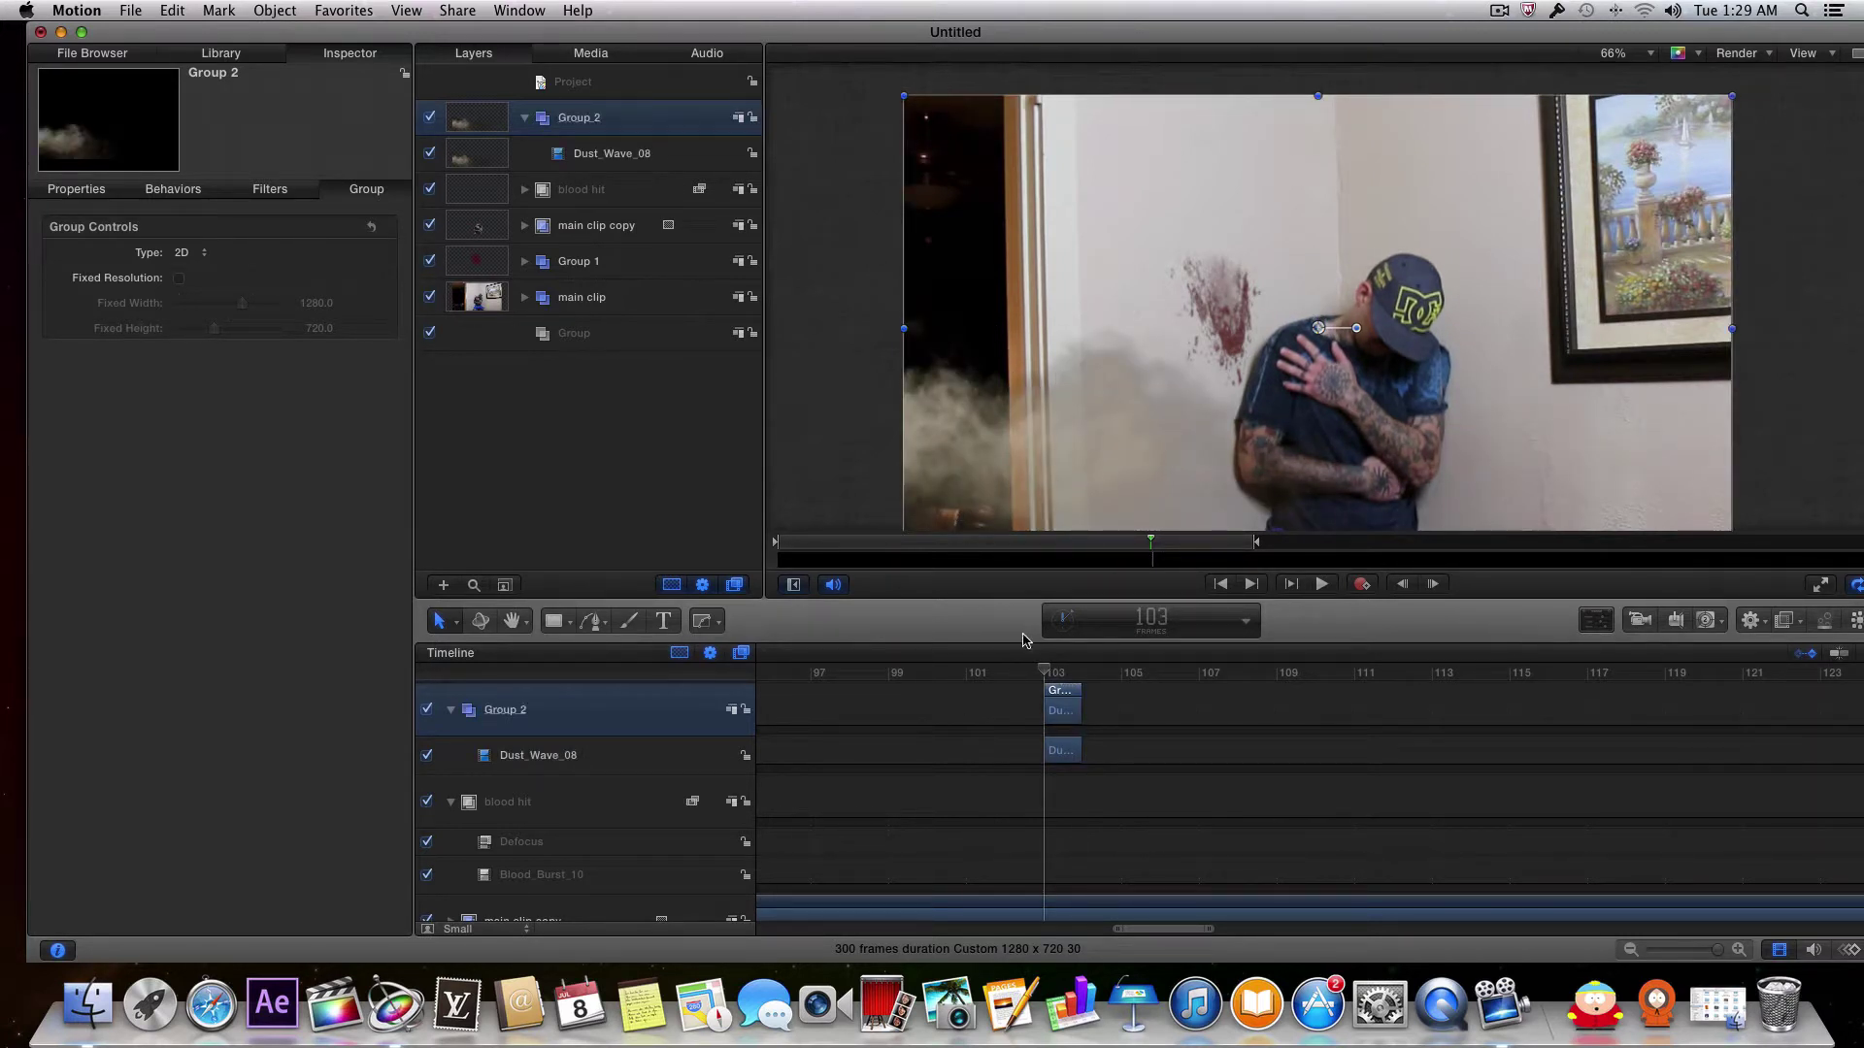
# Step: Move the one-frame Dust_Wave_08 clip to frame 17, where the blood hit starts, and go to that frame
pyautogui.hscroll(-2, 995, 752)
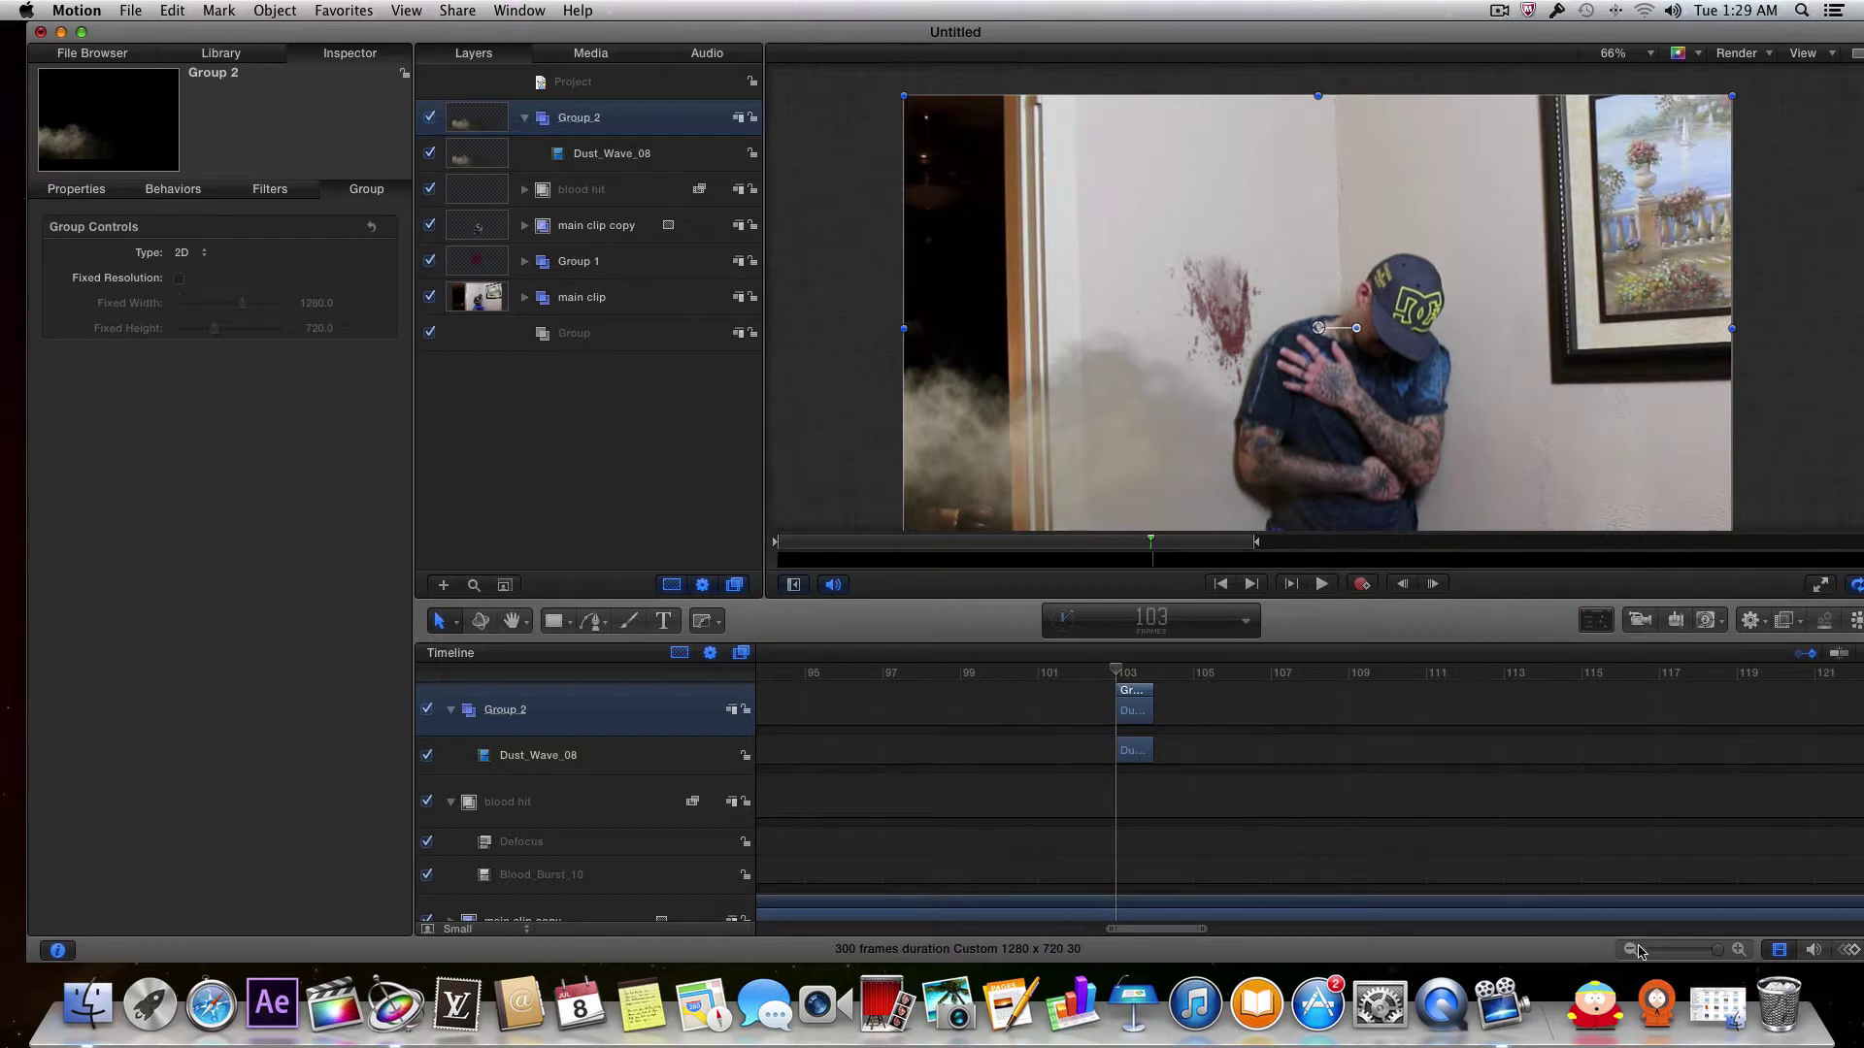
pyautogui.click(1630, 951)
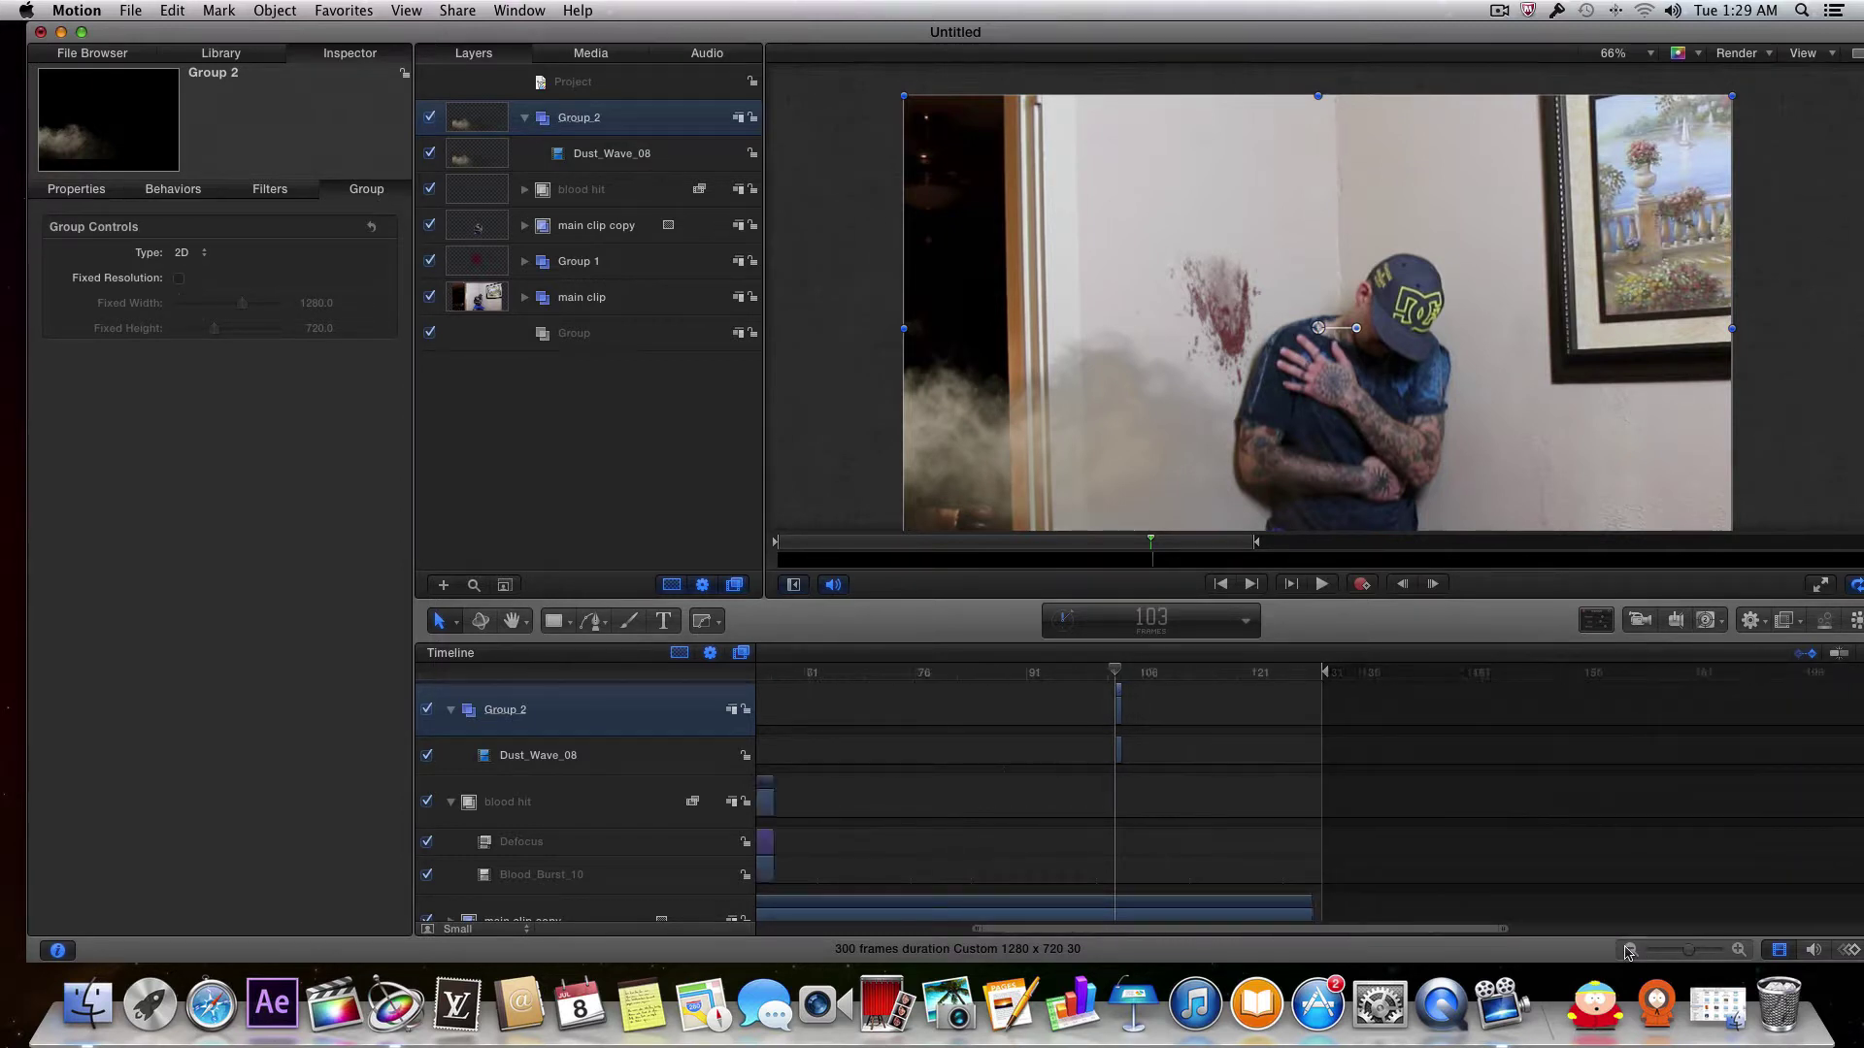
pyautogui.click(1630, 950)
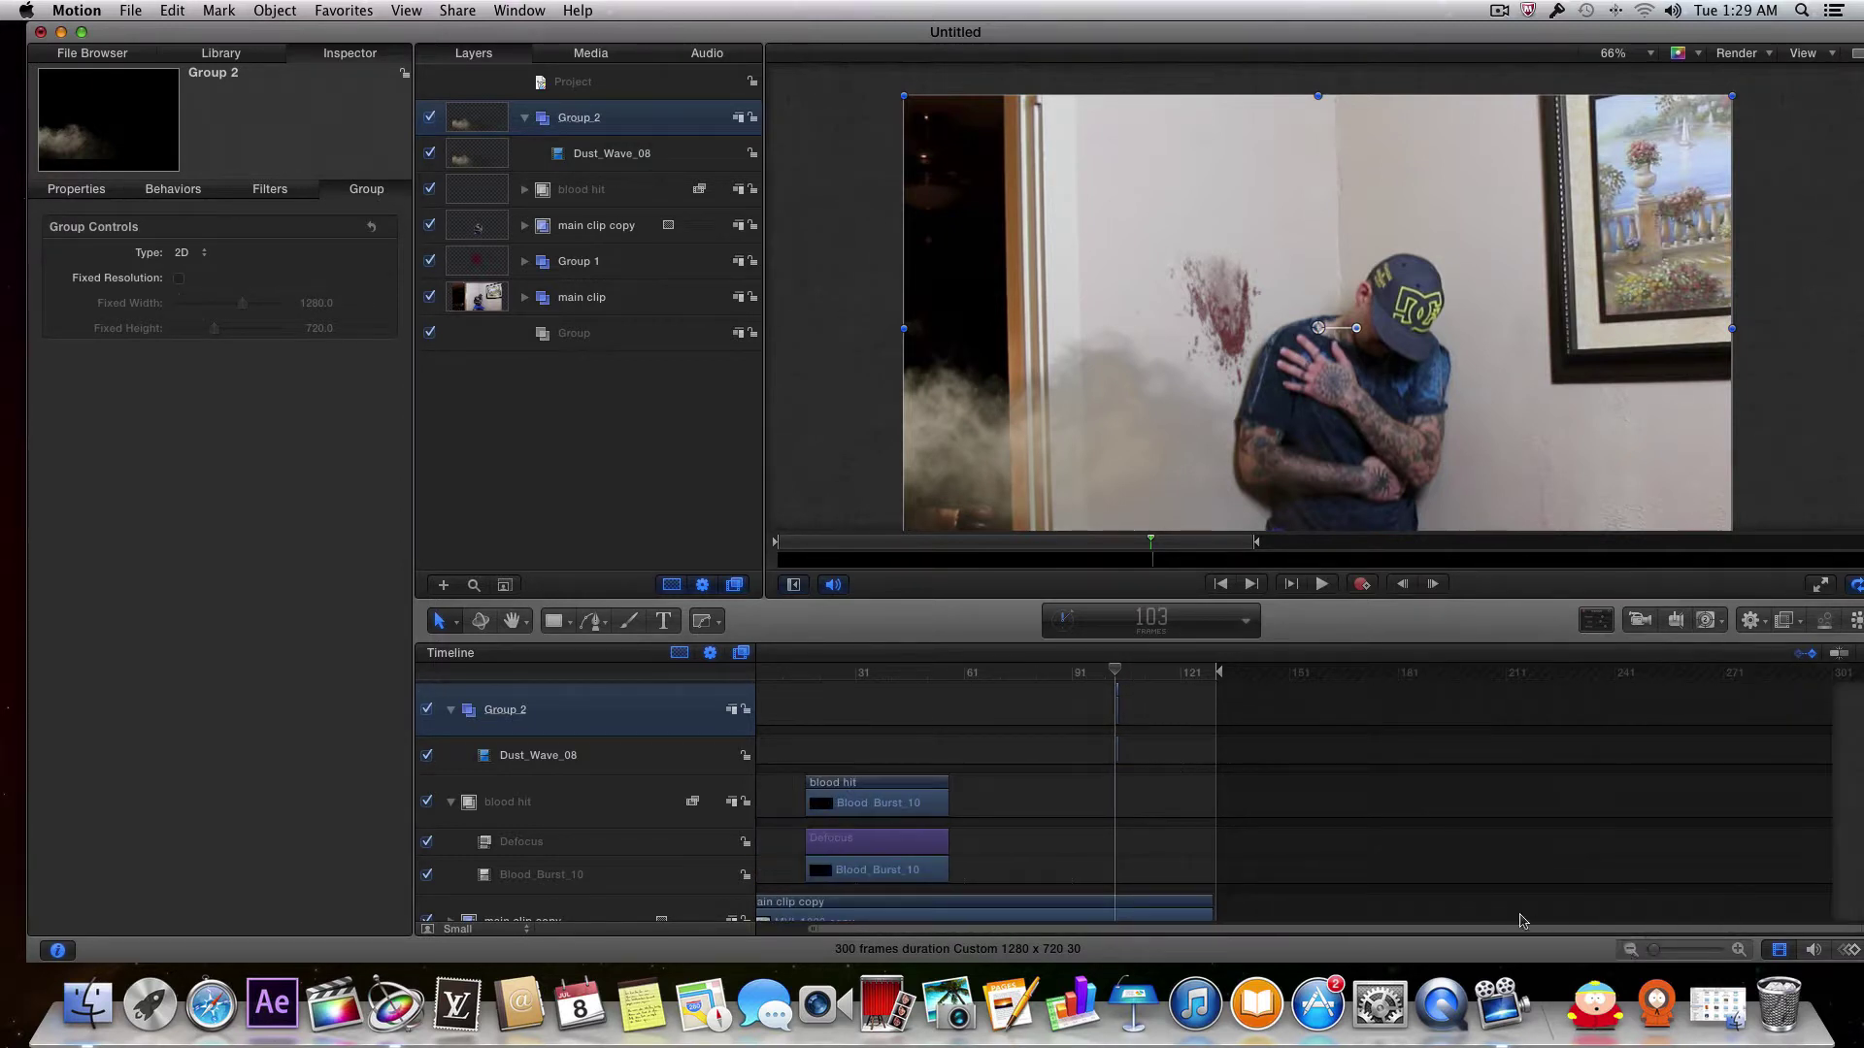
pyautogui.hscroll(-2, 1076, 742)
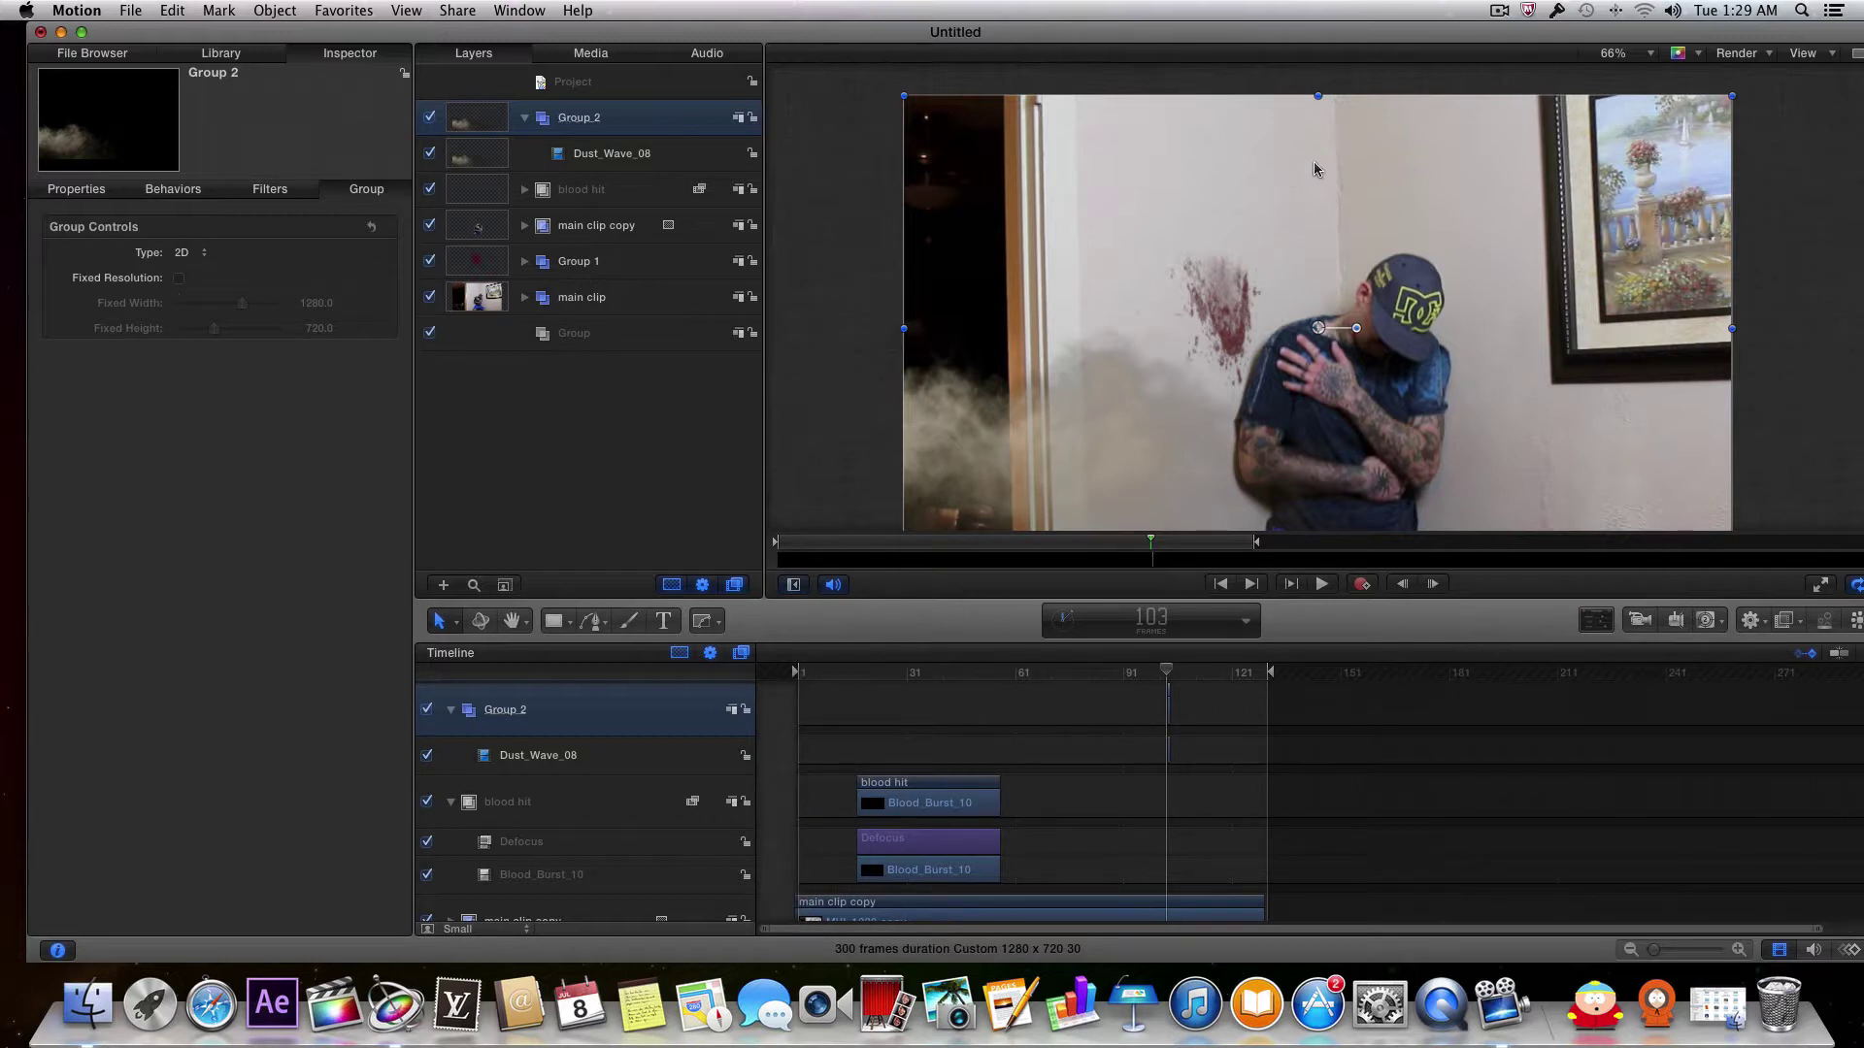
pyautogui.click(1493, 17)
pyautogui.click(1520, 73)
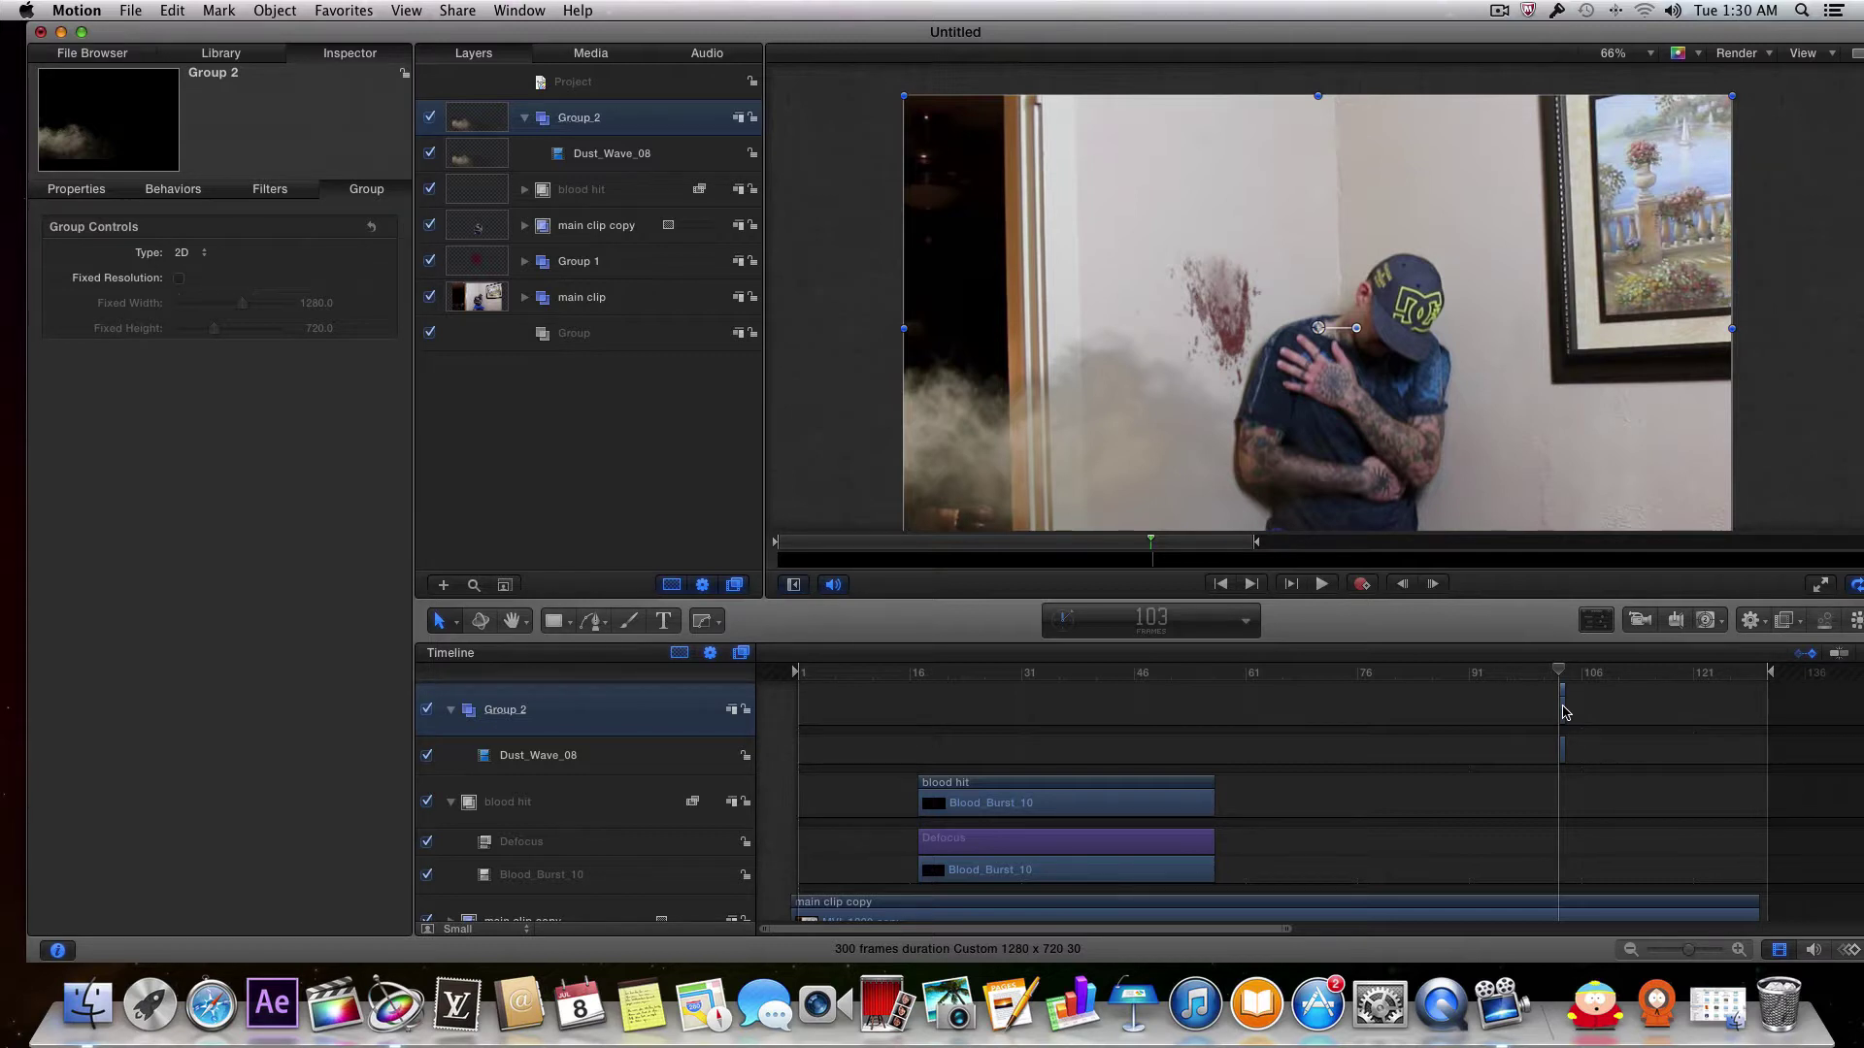
pyautogui.moveTo(1564, 713); pyautogui.dragTo(924, 712)
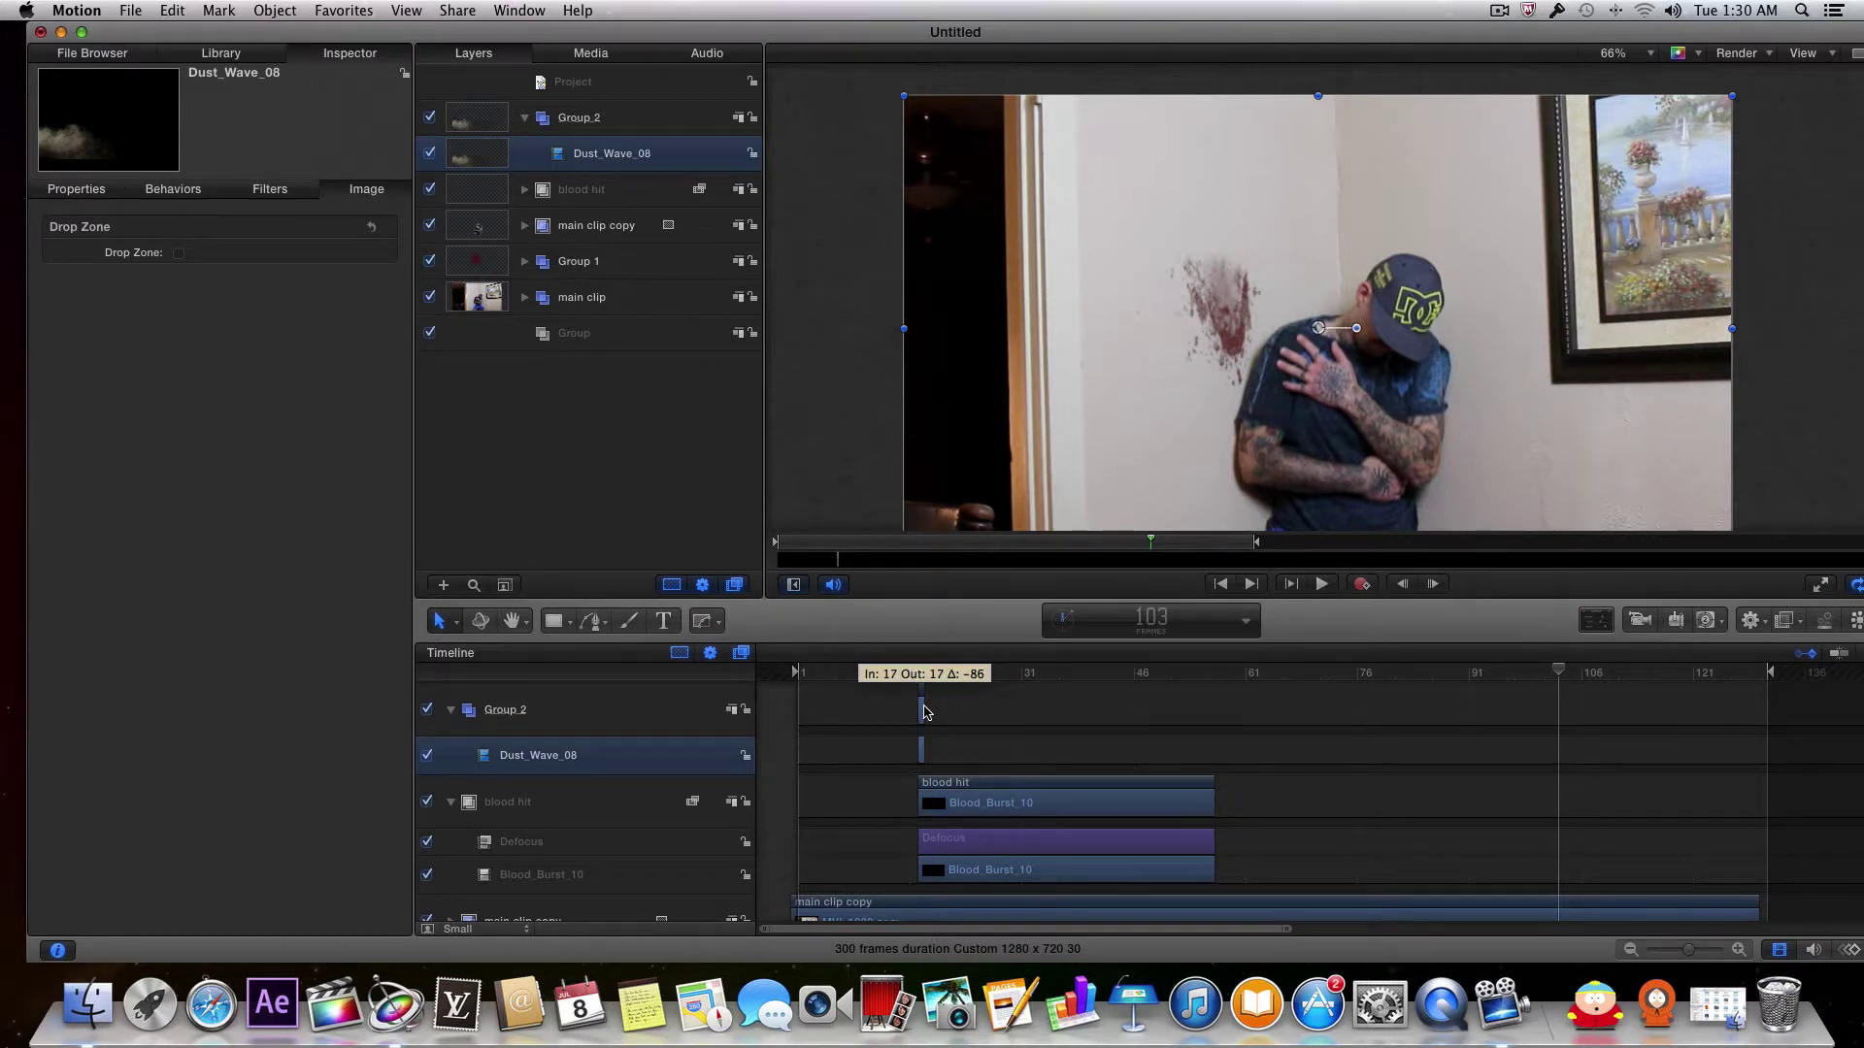
pyautogui.moveTo(924, 711); pyautogui.dragTo(924, 711)
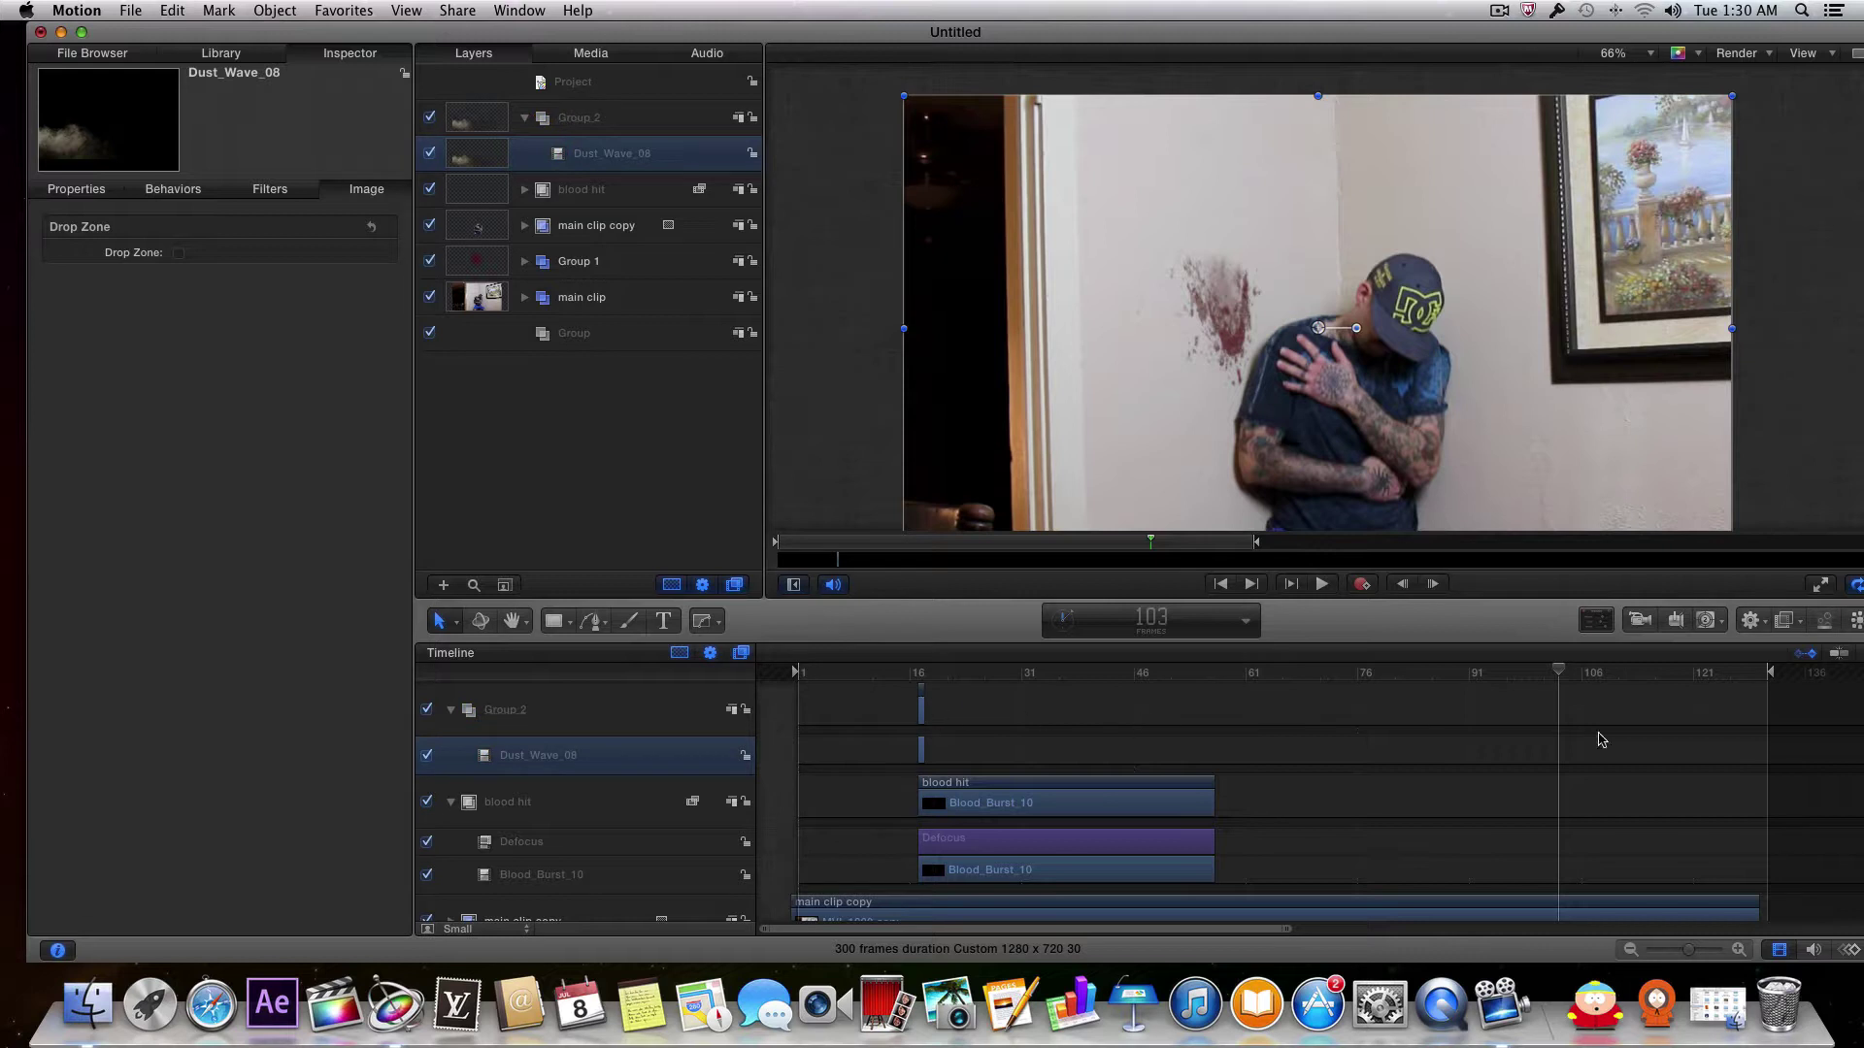
pyautogui.moveTo(1556, 675); pyautogui.dragTo(920, 656)
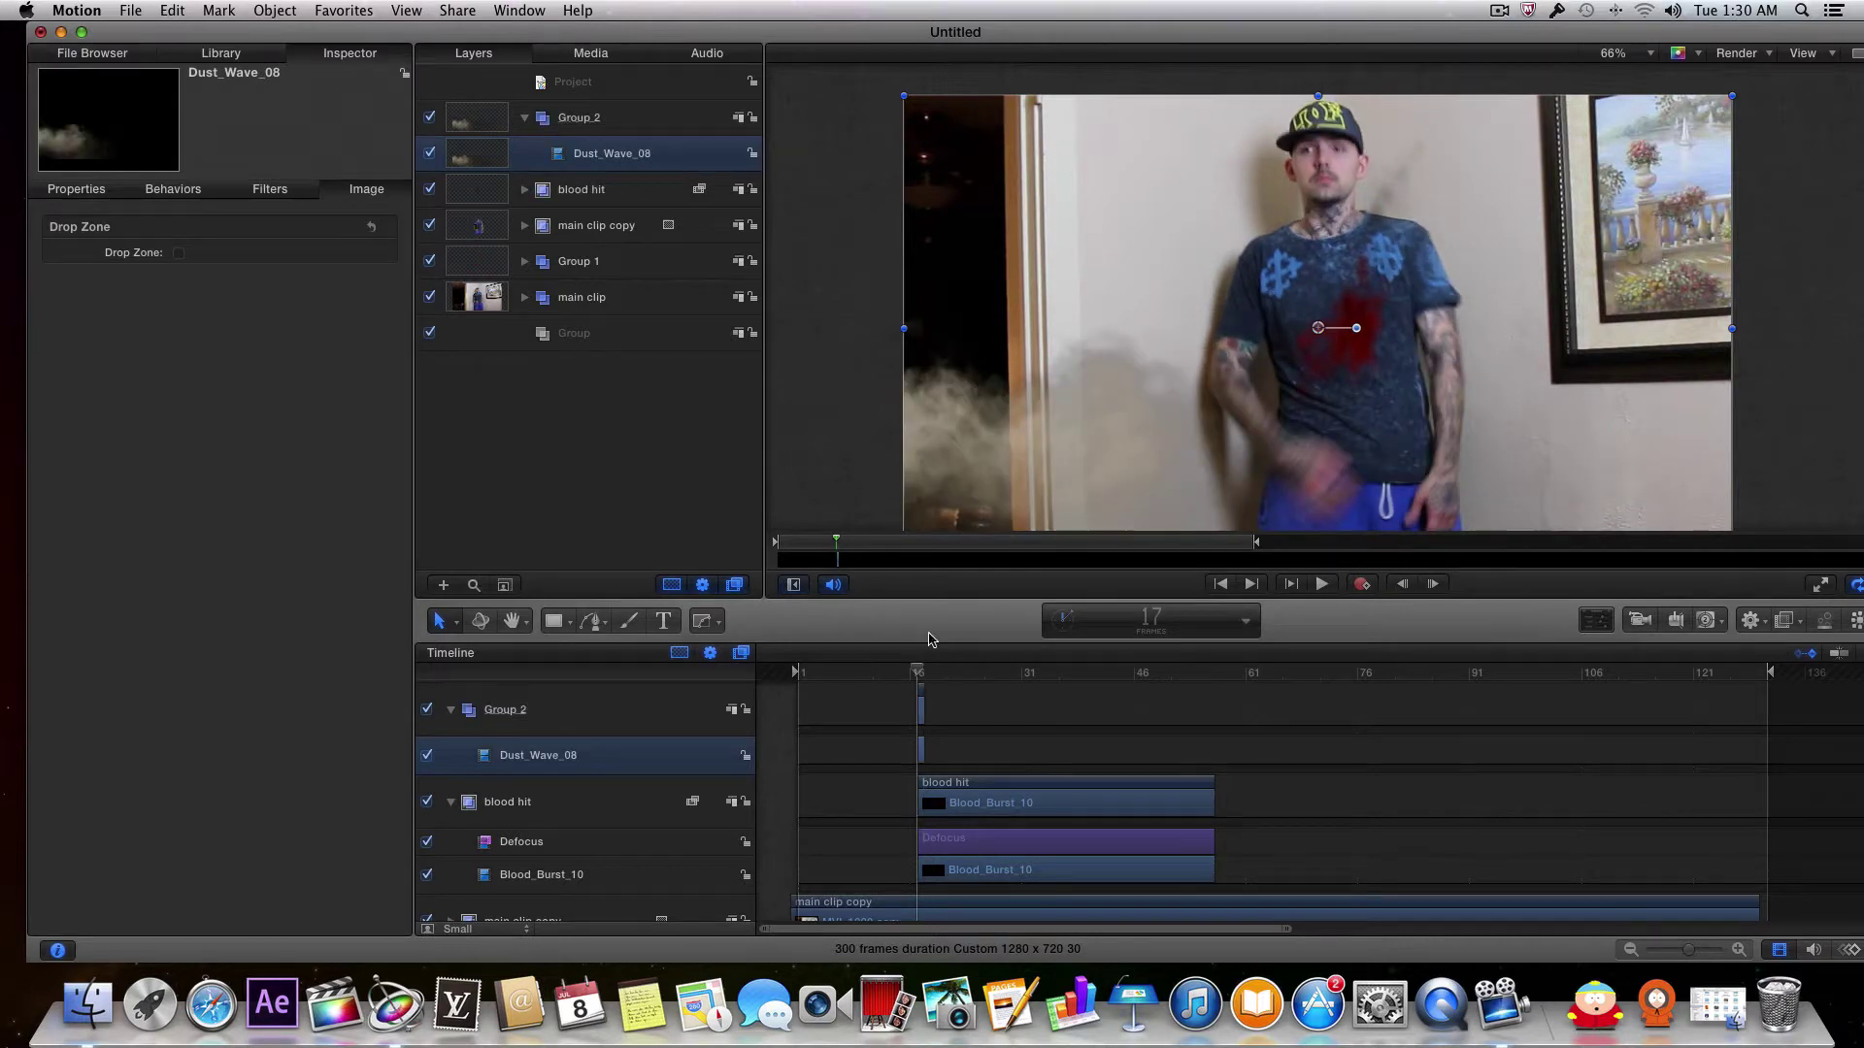
# Step: Place the Dust_Wave_08 cloud over the blood on the man's chest and reduce its height and width to fit his torso
pyautogui.moveTo(1050, 464); pyautogui.dragTo(1281, 399)
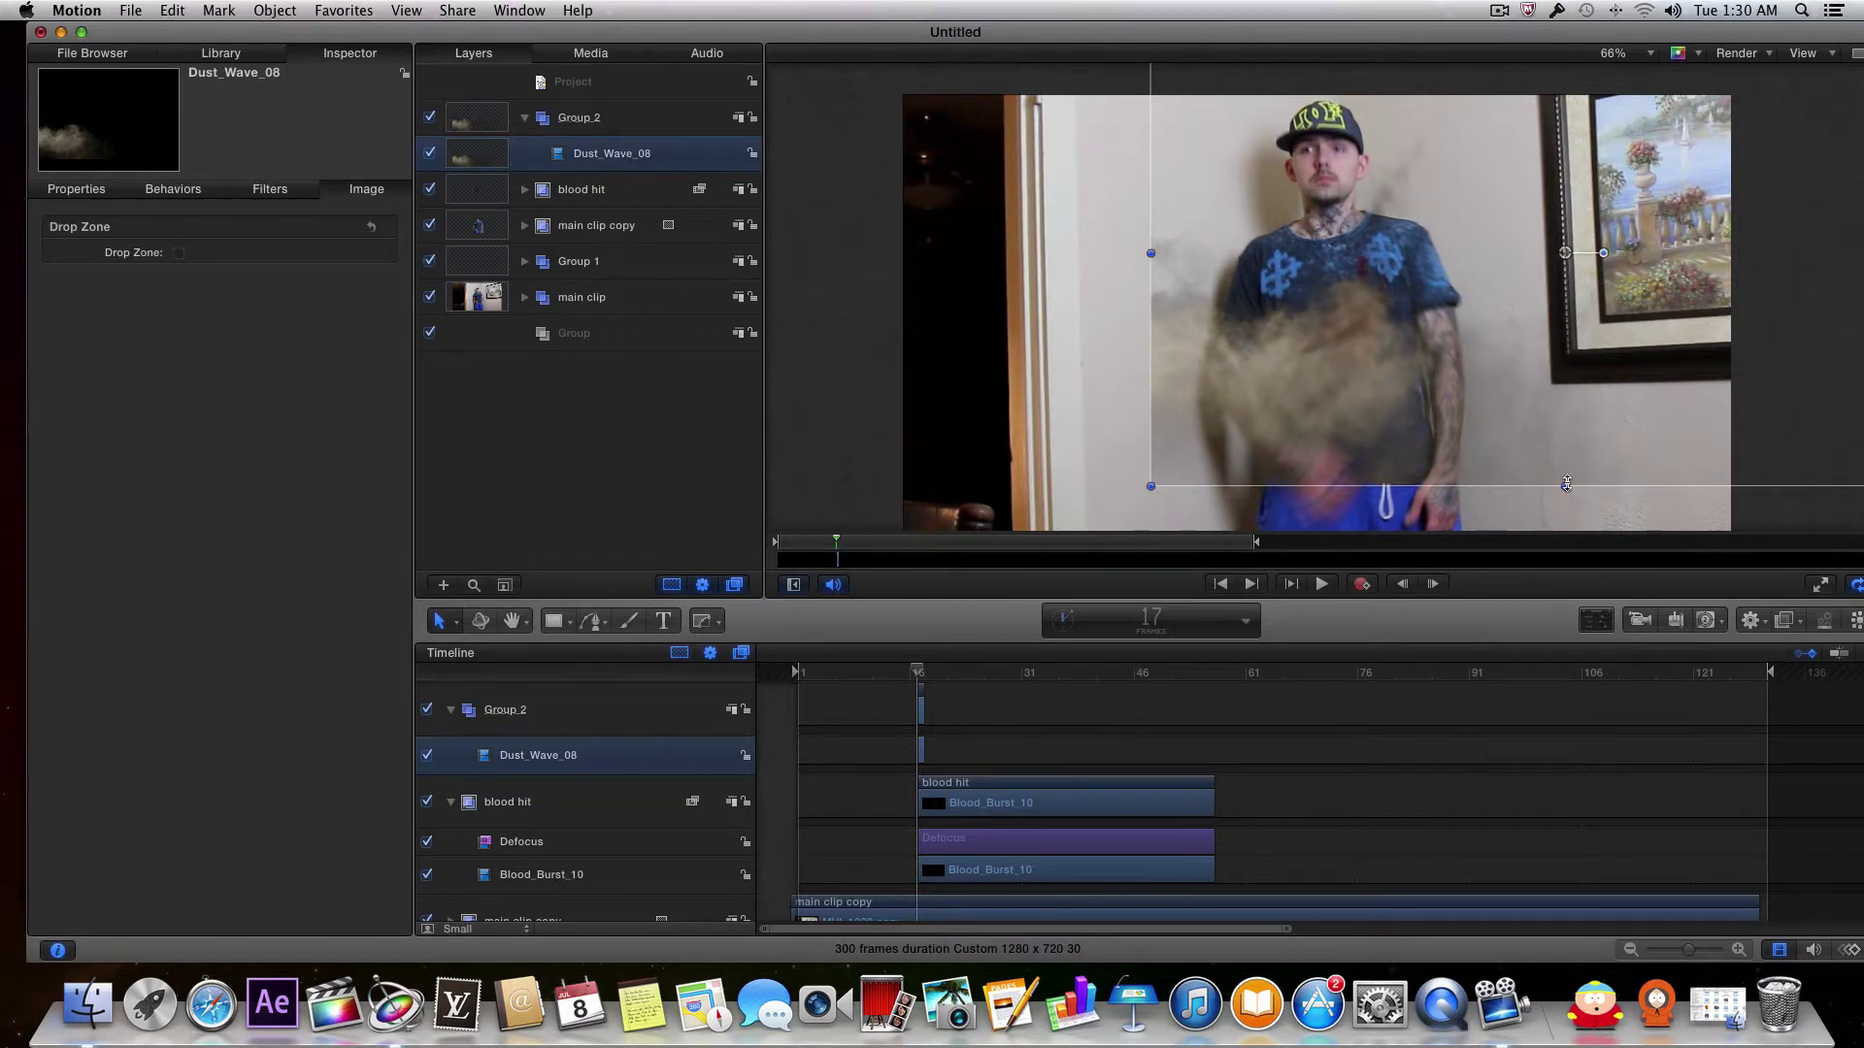
pyautogui.moveTo(1567, 483); pyautogui.dragTo(1564, 388)
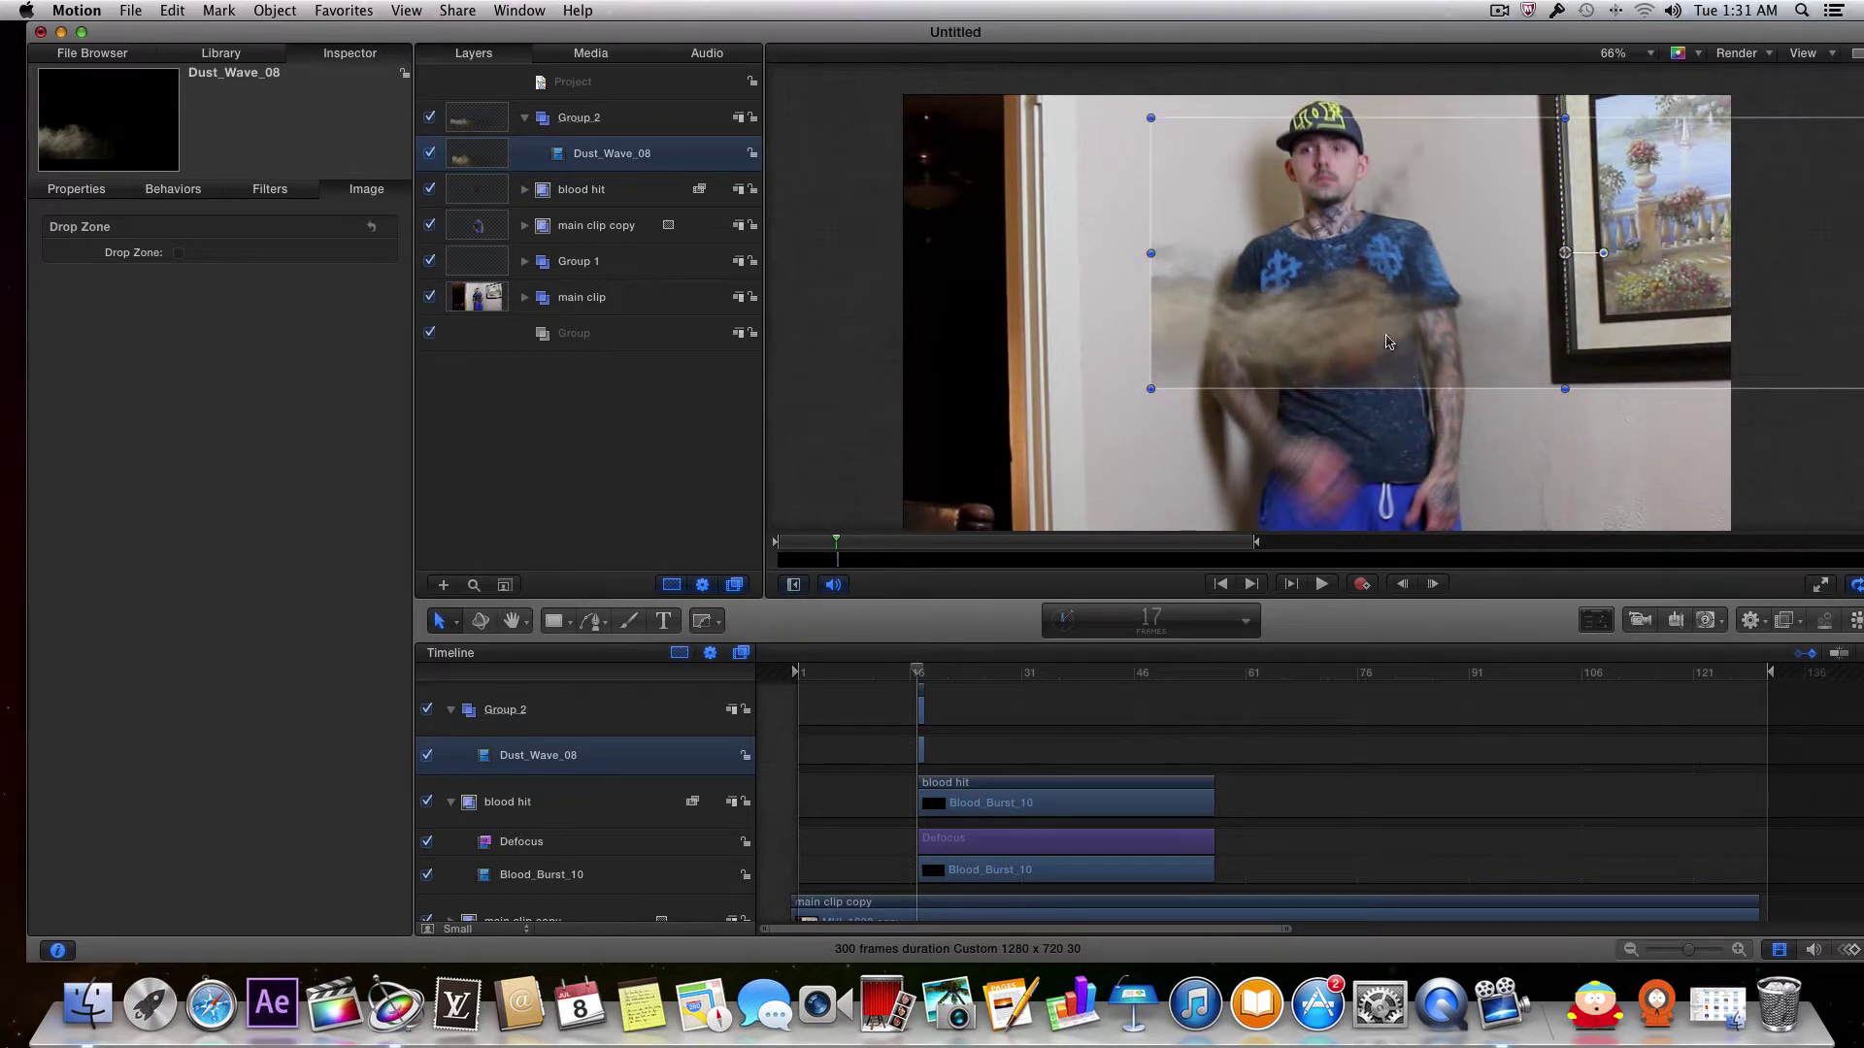
pyautogui.moveTo(1396, 309); pyautogui.dragTo(1175, 326)
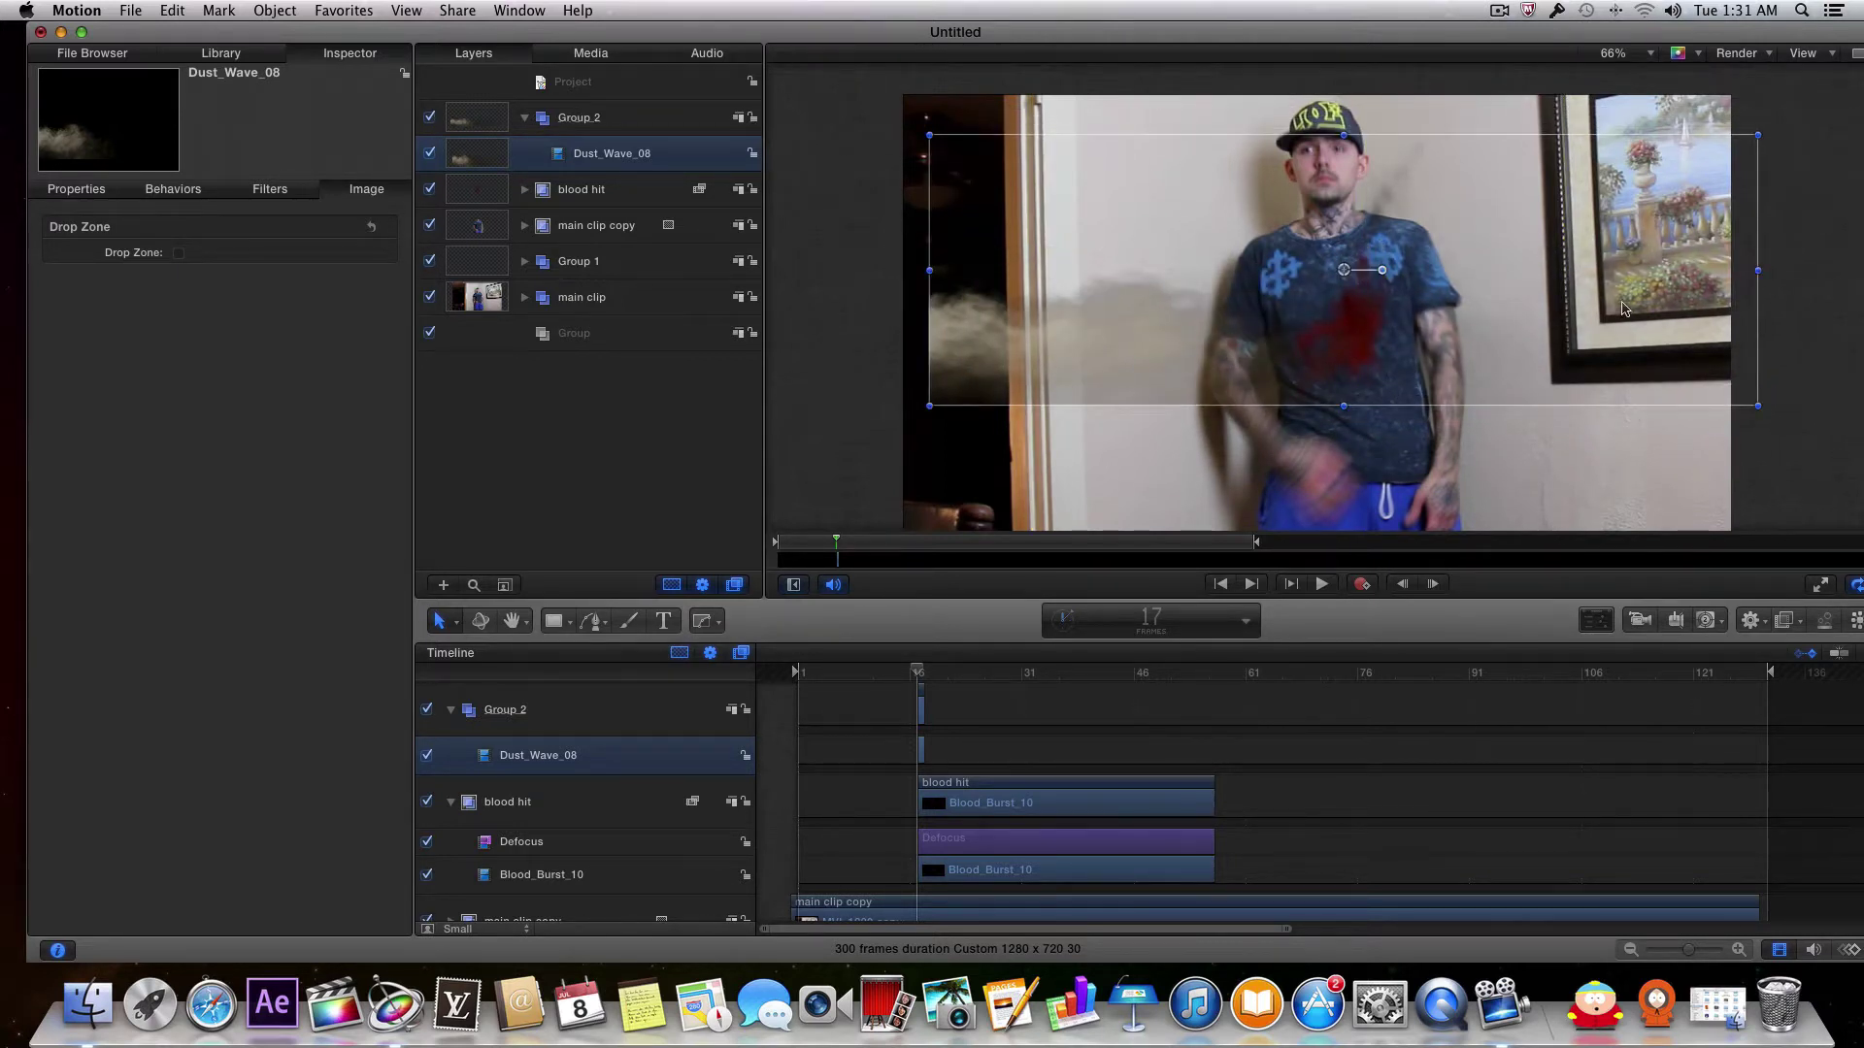
pyautogui.moveTo(1758, 271); pyautogui.dragTo(1555, 304)
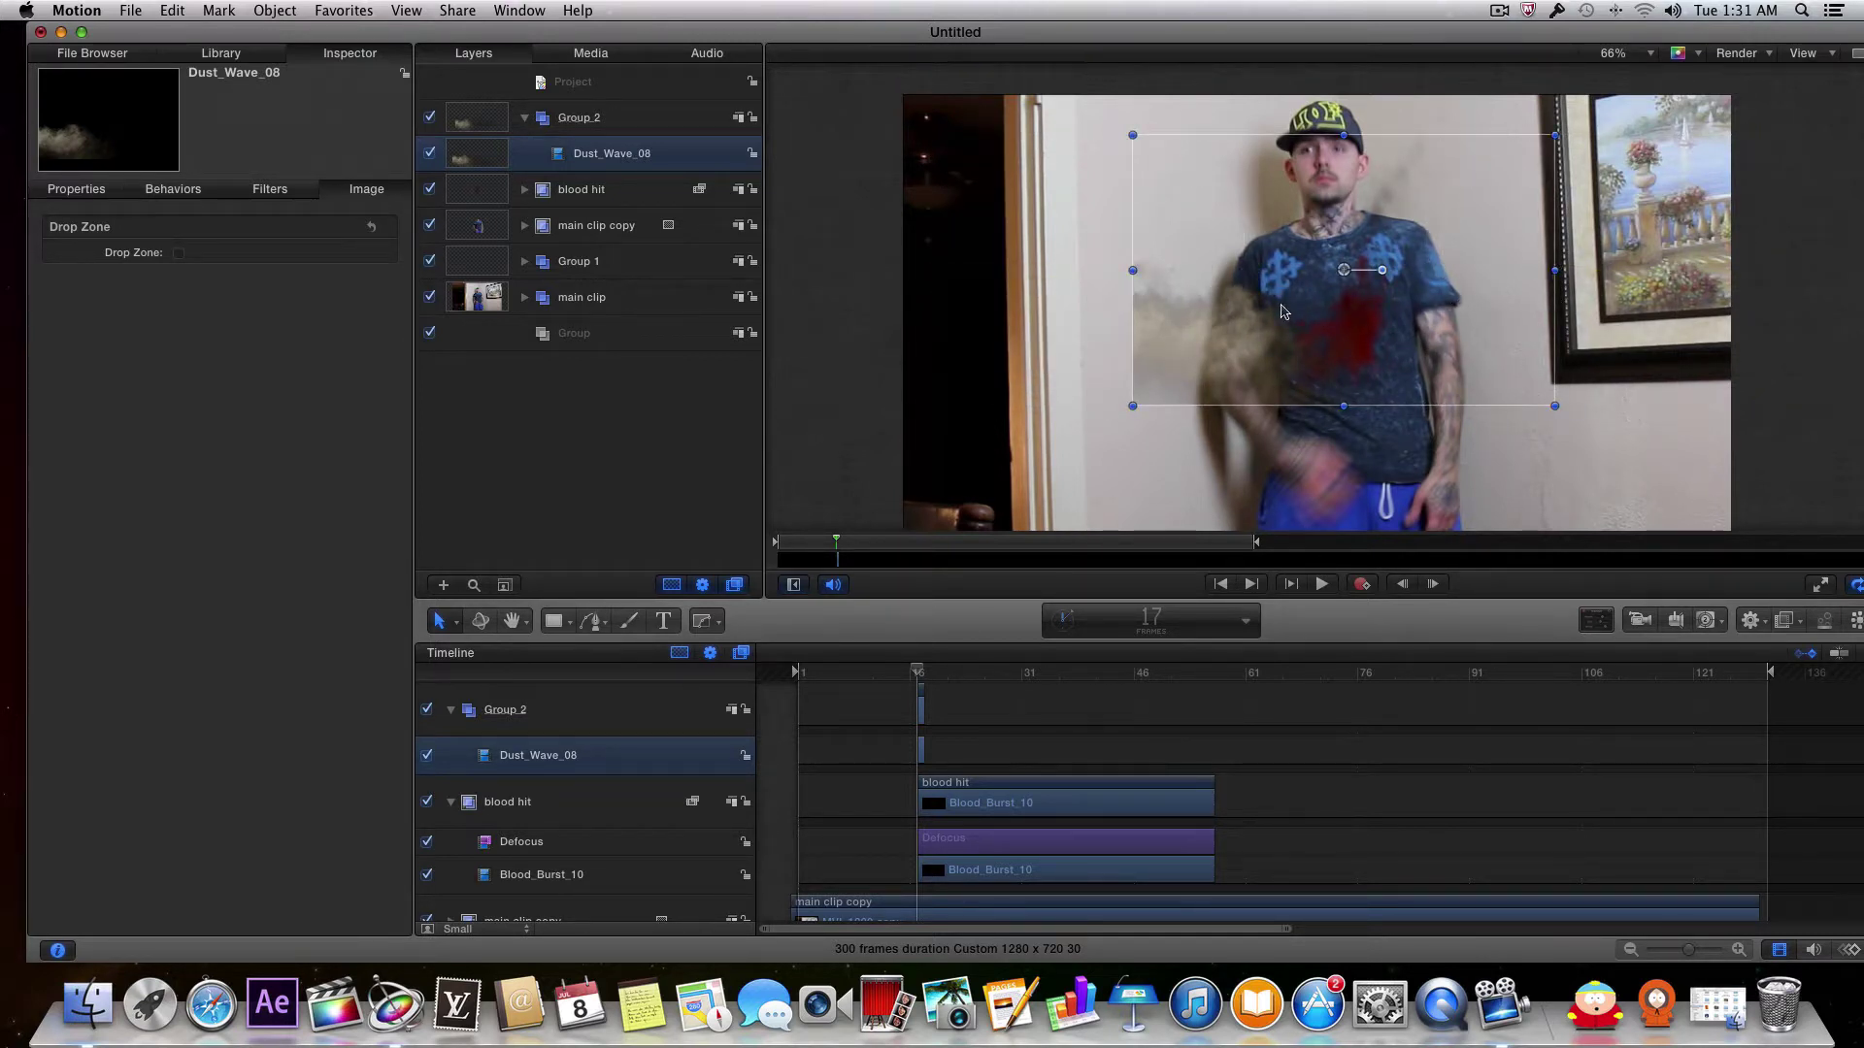
pyautogui.moveTo(1285, 313); pyautogui.dragTo(1383, 316)
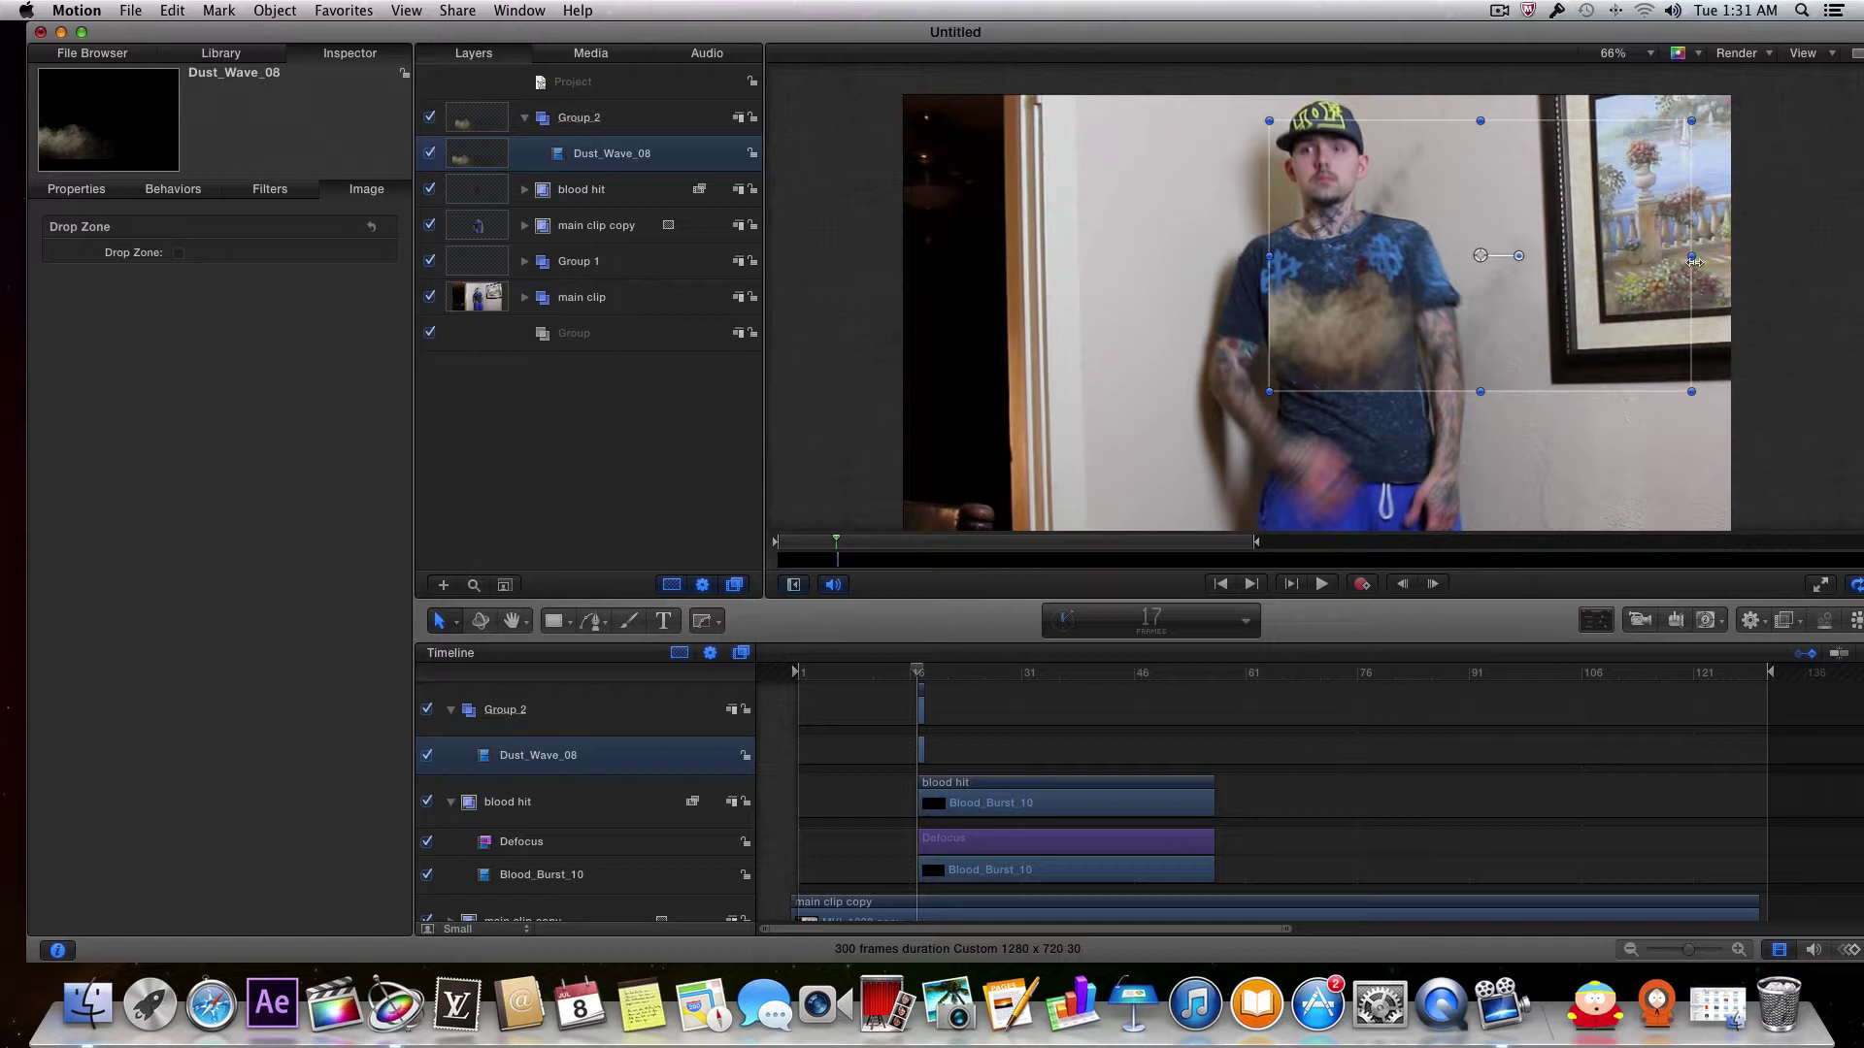
pyautogui.moveTo(1693, 261); pyautogui.dragTo(1773, 257)
pyautogui.moveTo(1357, 316); pyautogui.dragTo(1397, 328)
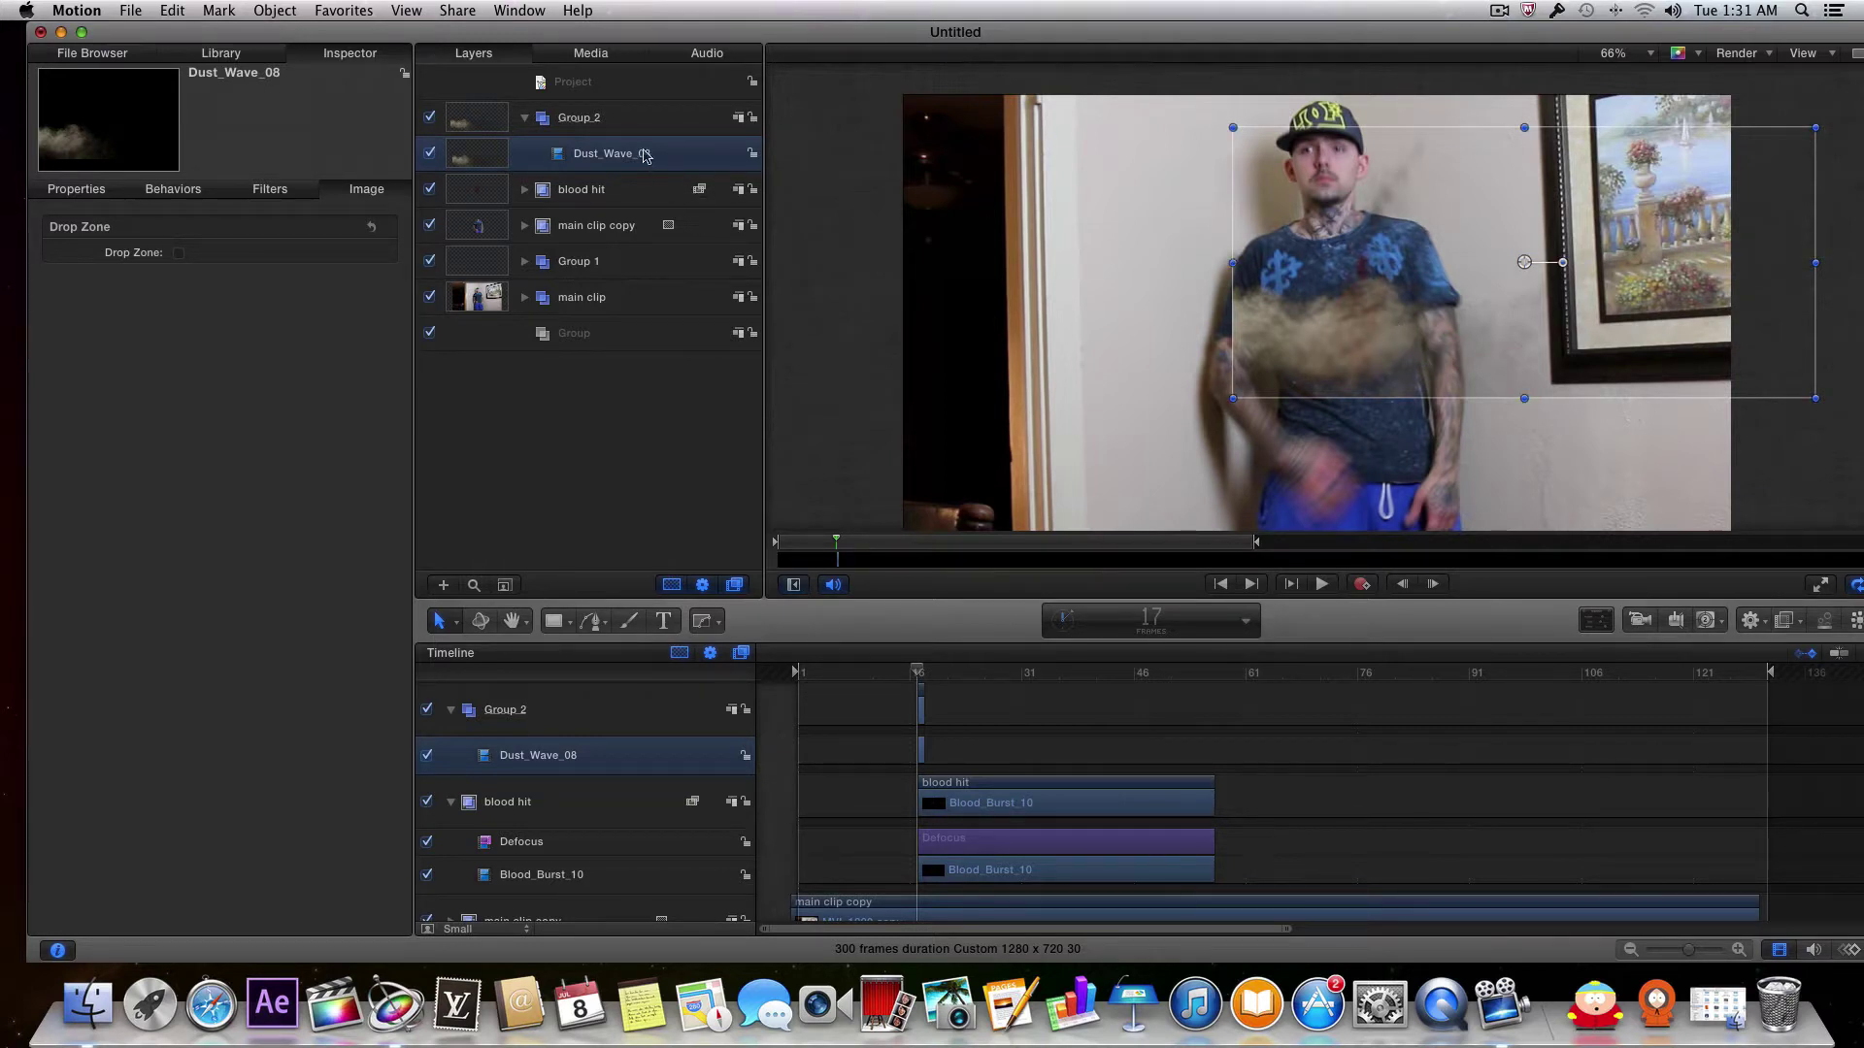
# Step: Set the blend mode of the Dust_Wave_08 layer to Screen
pyautogui.rightClick(612, 146)
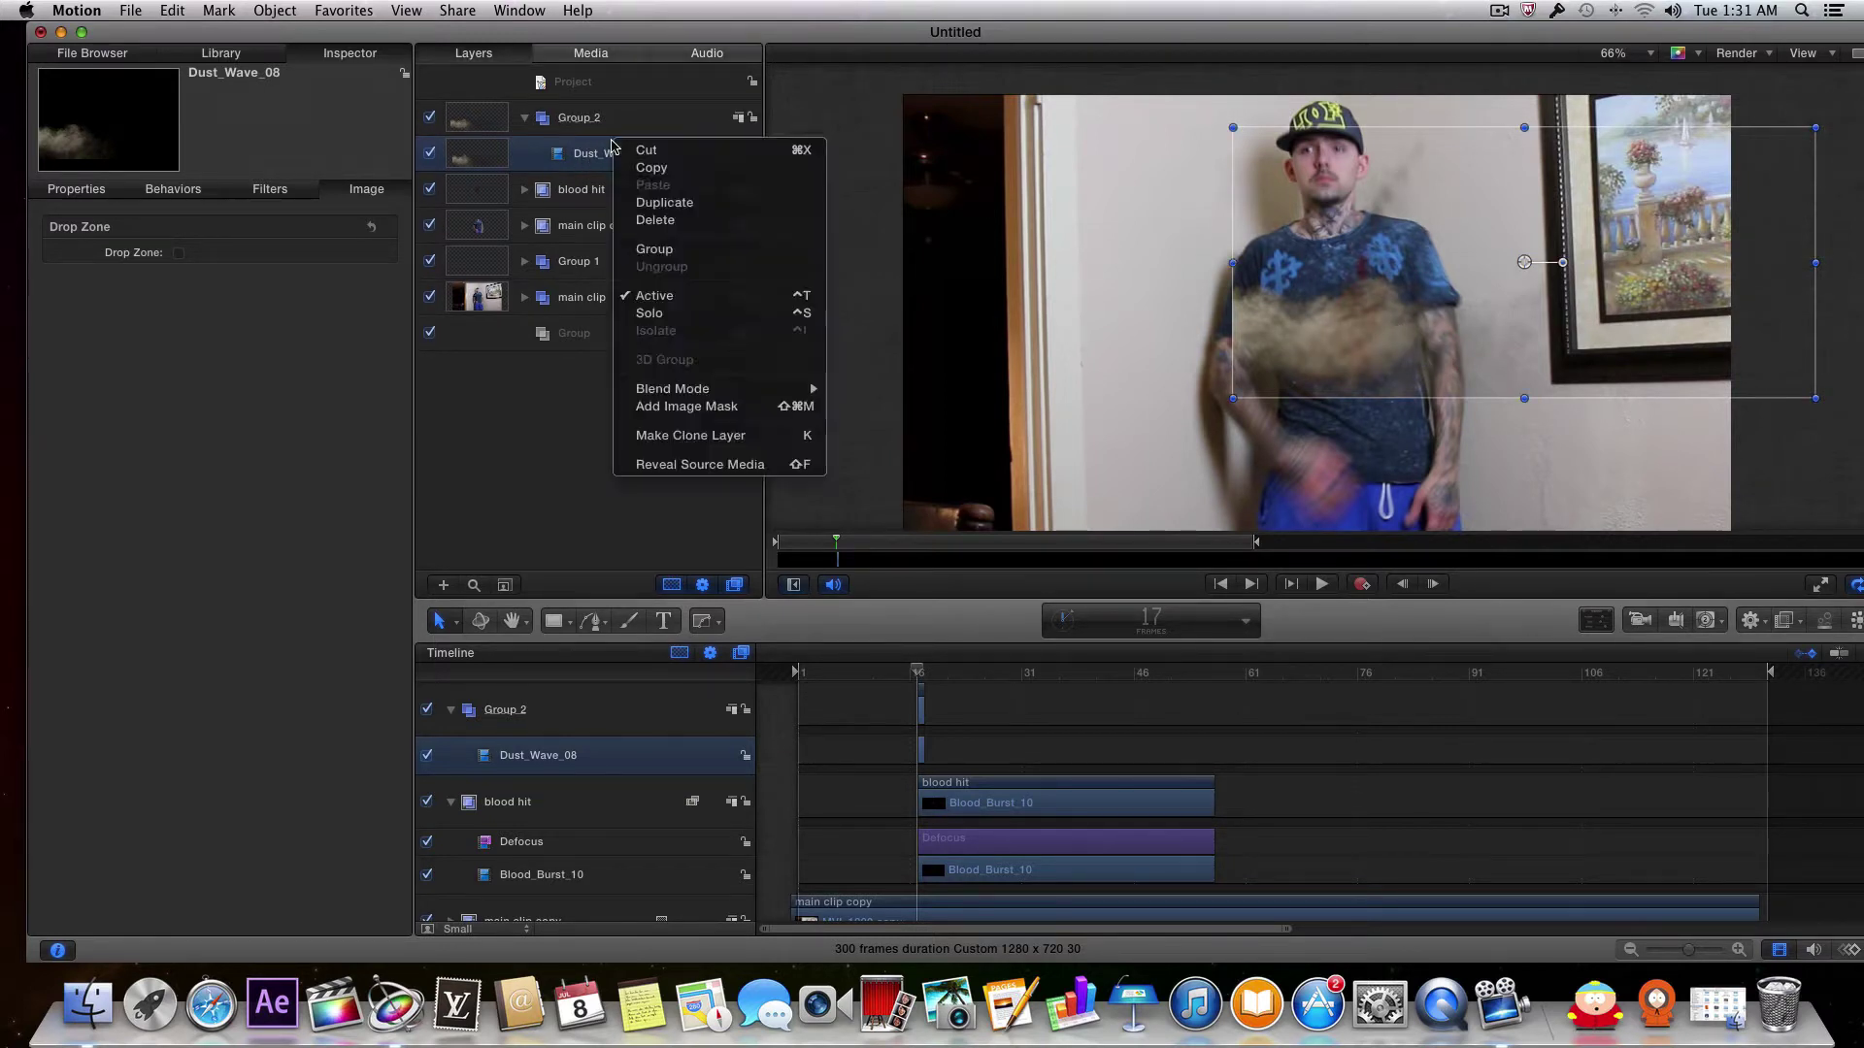
pyautogui.moveTo(739, 396)
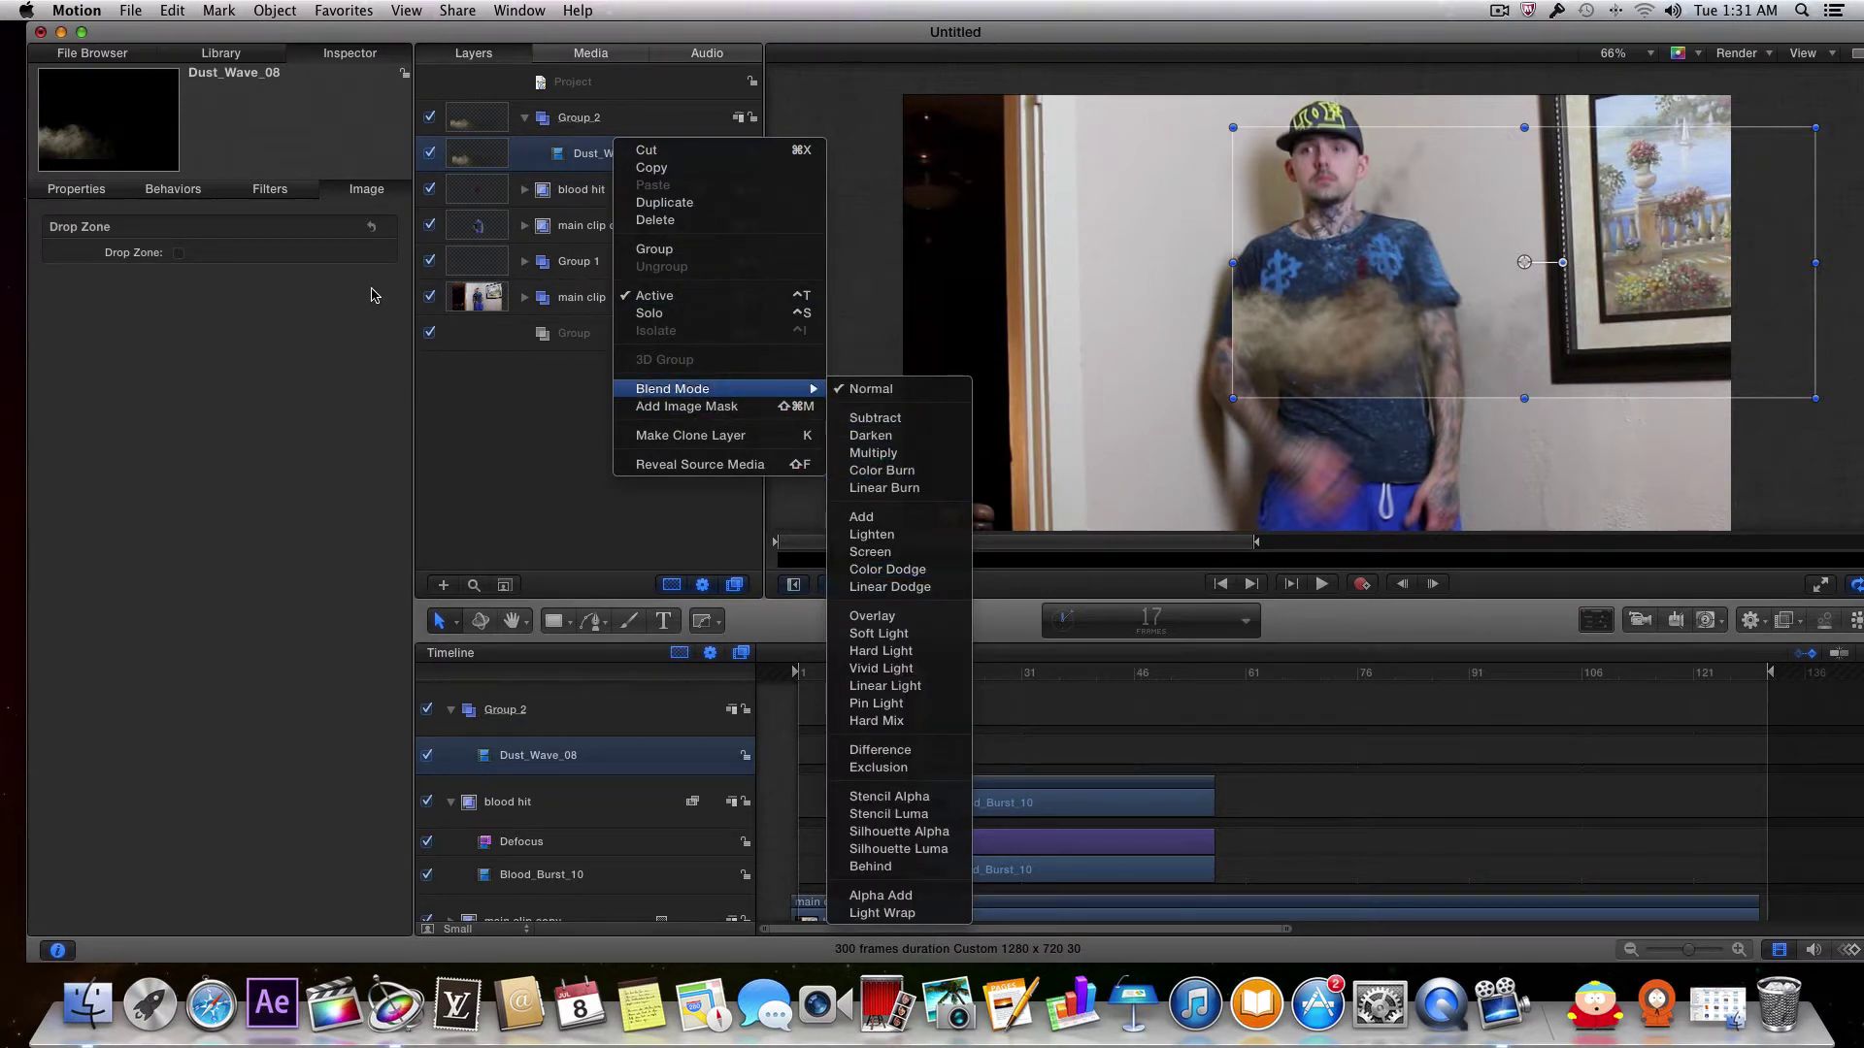
pyautogui.click(342, 351)
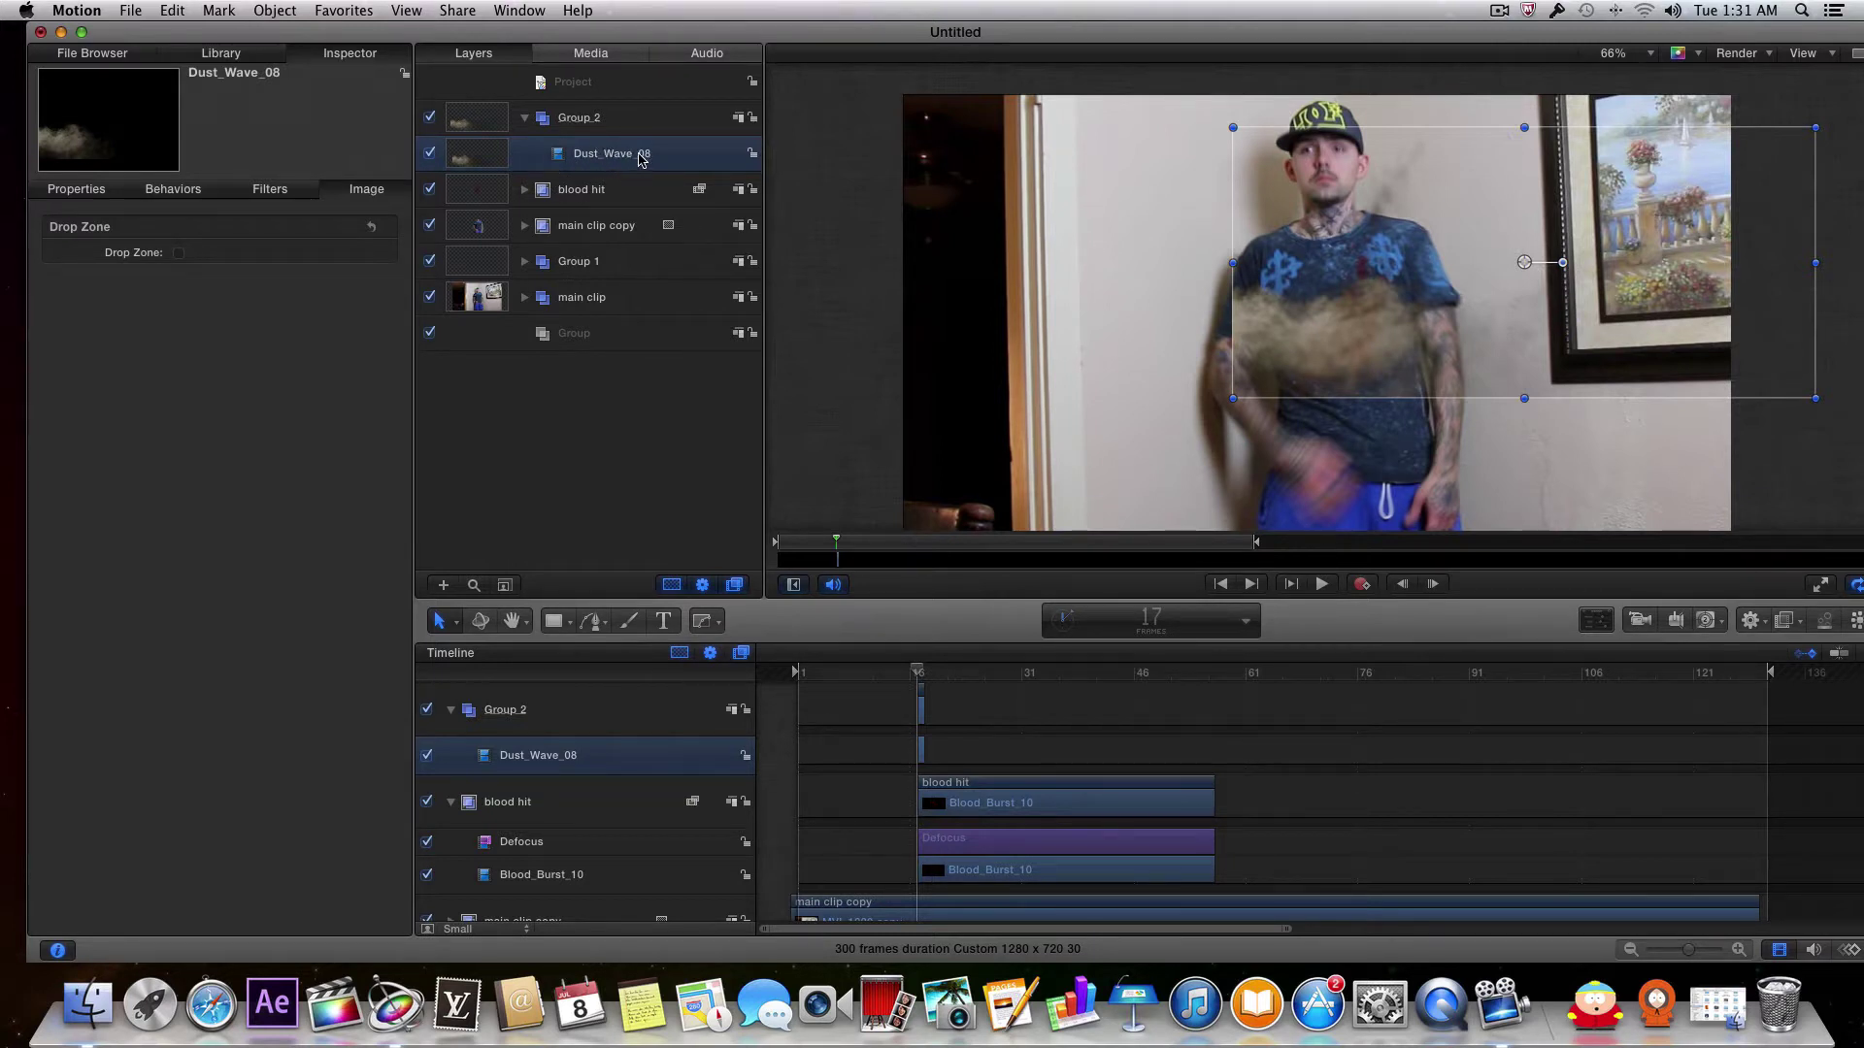
pyautogui.rightClick(640, 158)
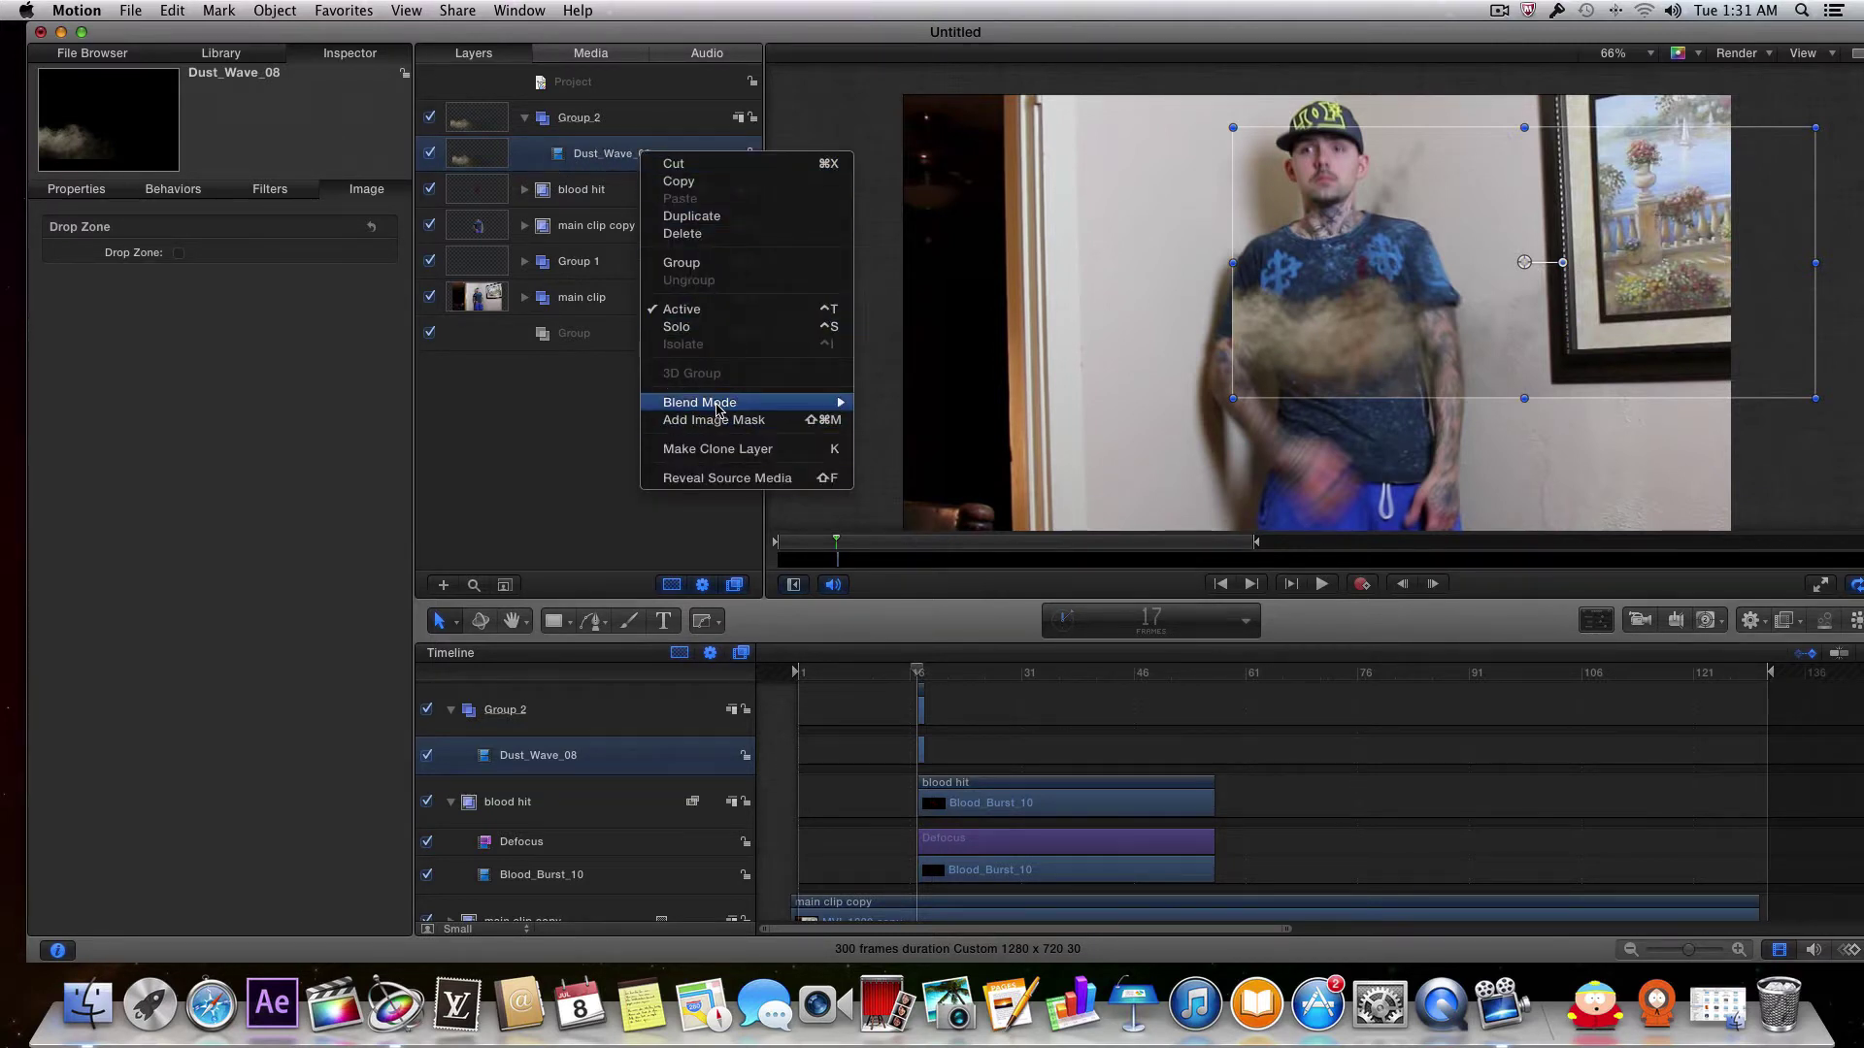
pyautogui.moveTo(719, 411)
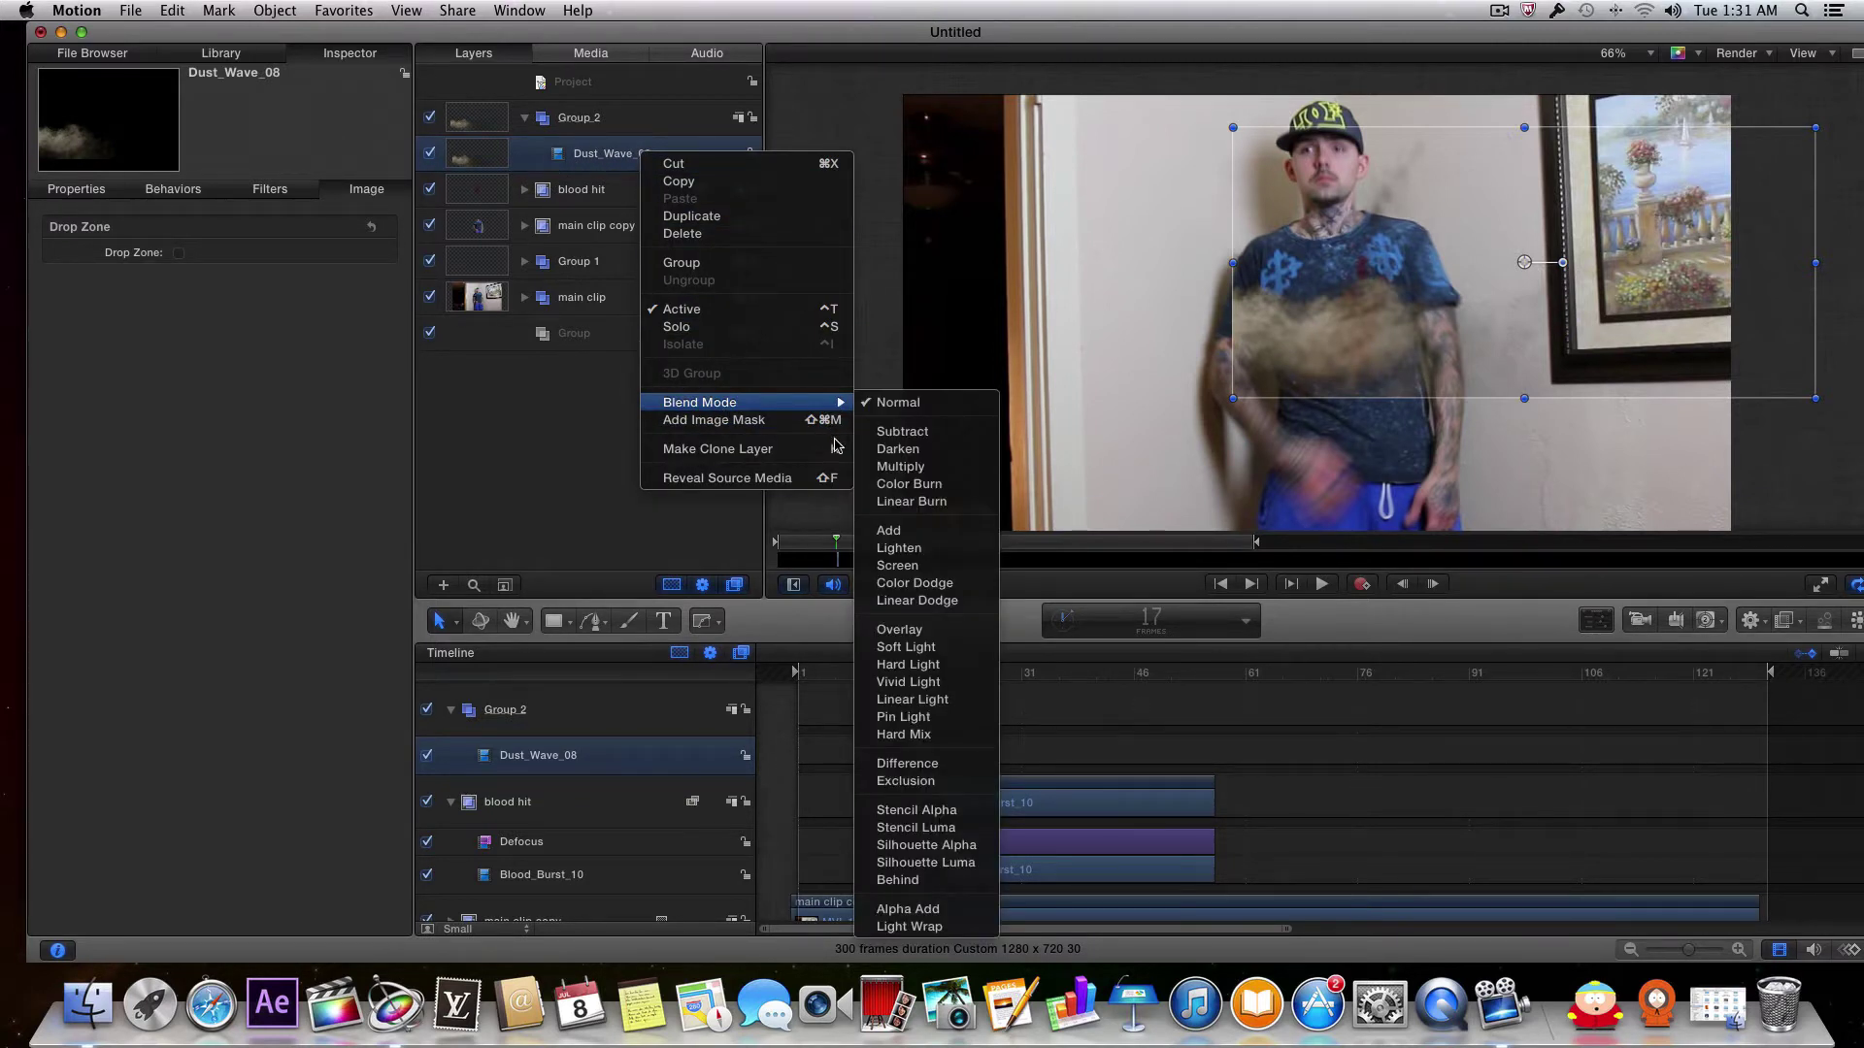
pyautogui.click(939, 567)
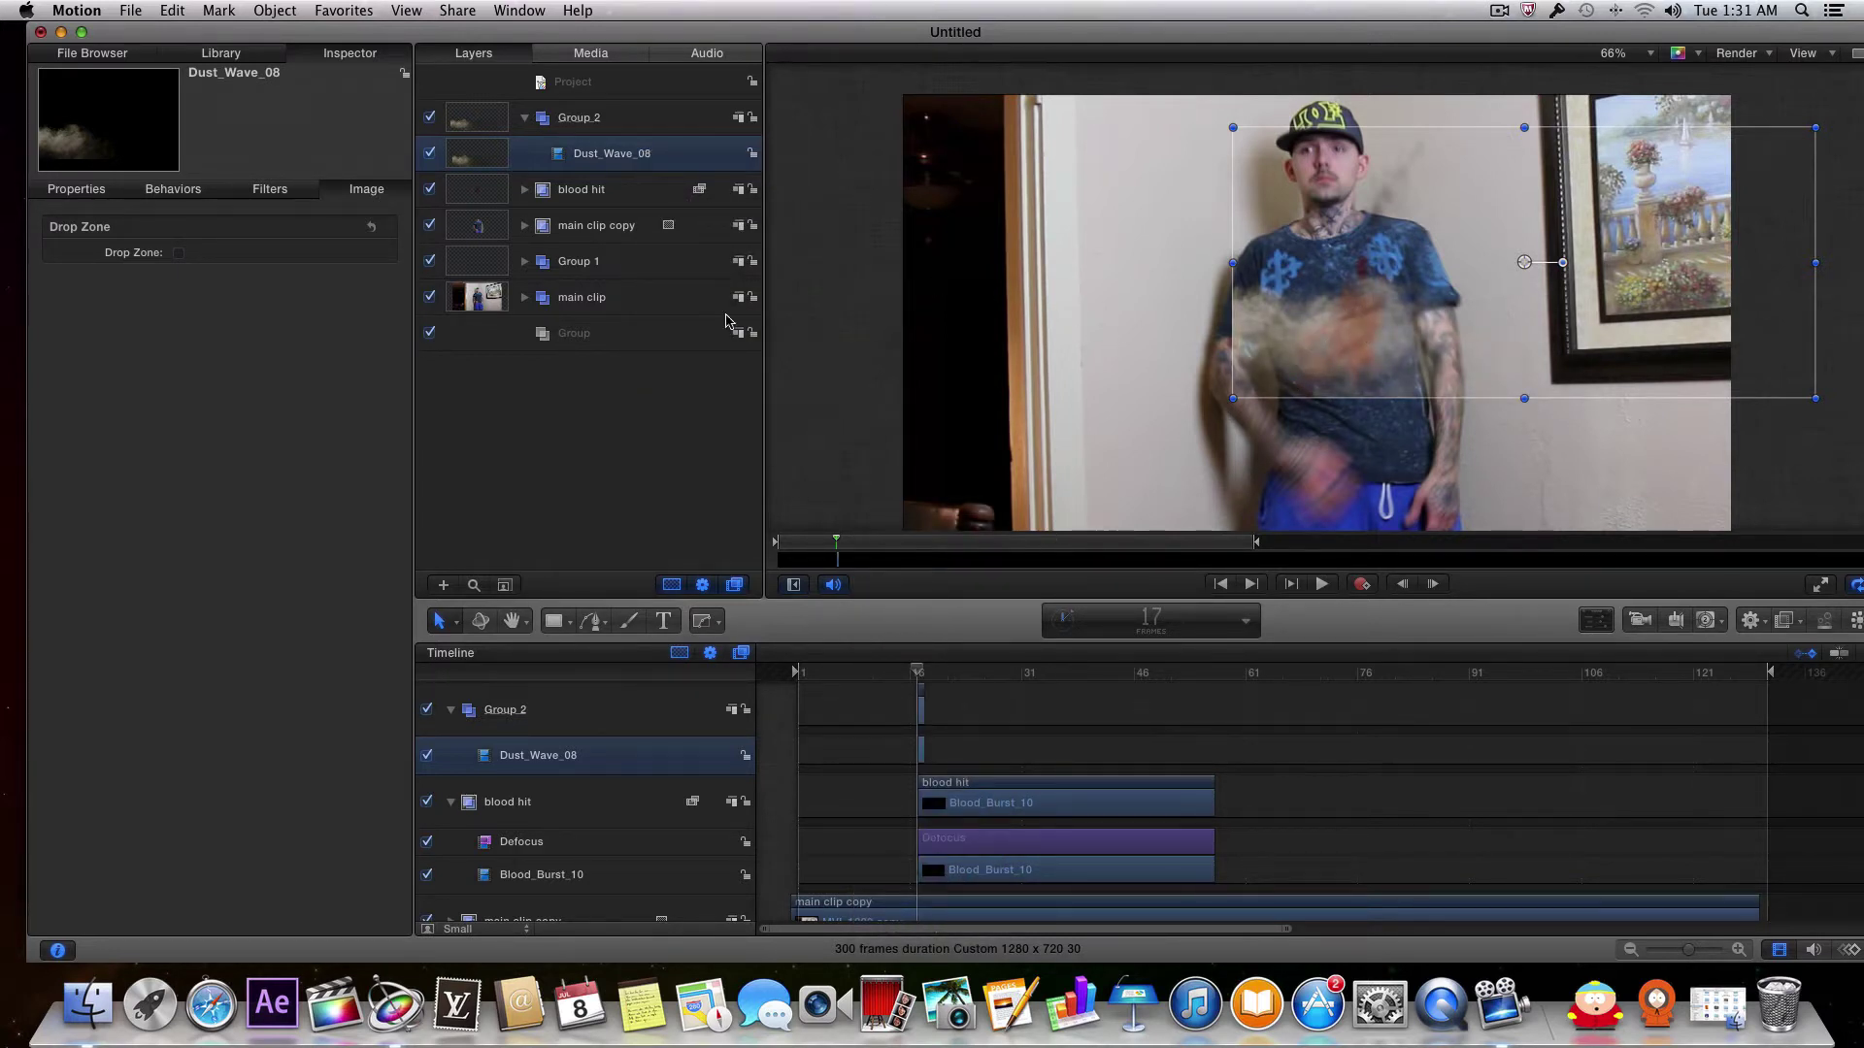
# Step: Apply the Colorize filter from the Color Correction filters to Dust_Wave_08 and open its settings
pyautogui.click(249, 57)
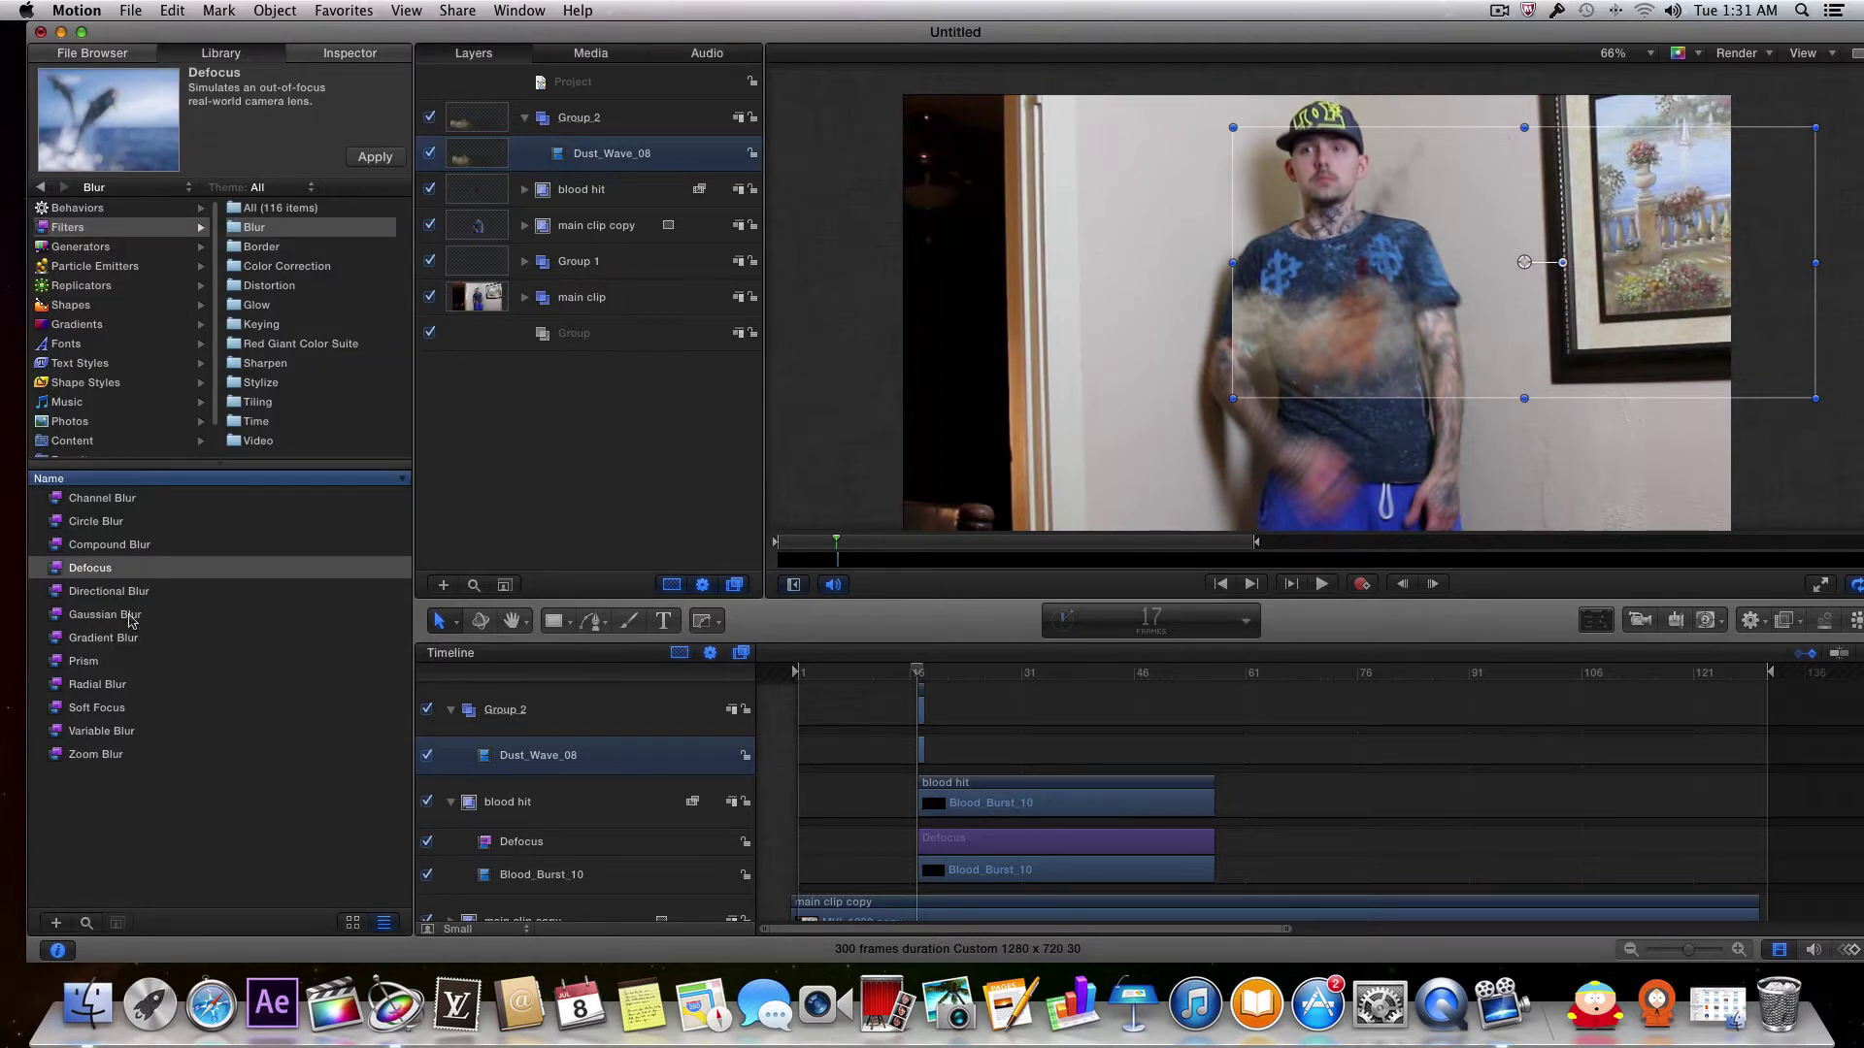
pyautogui.click(264, 268)
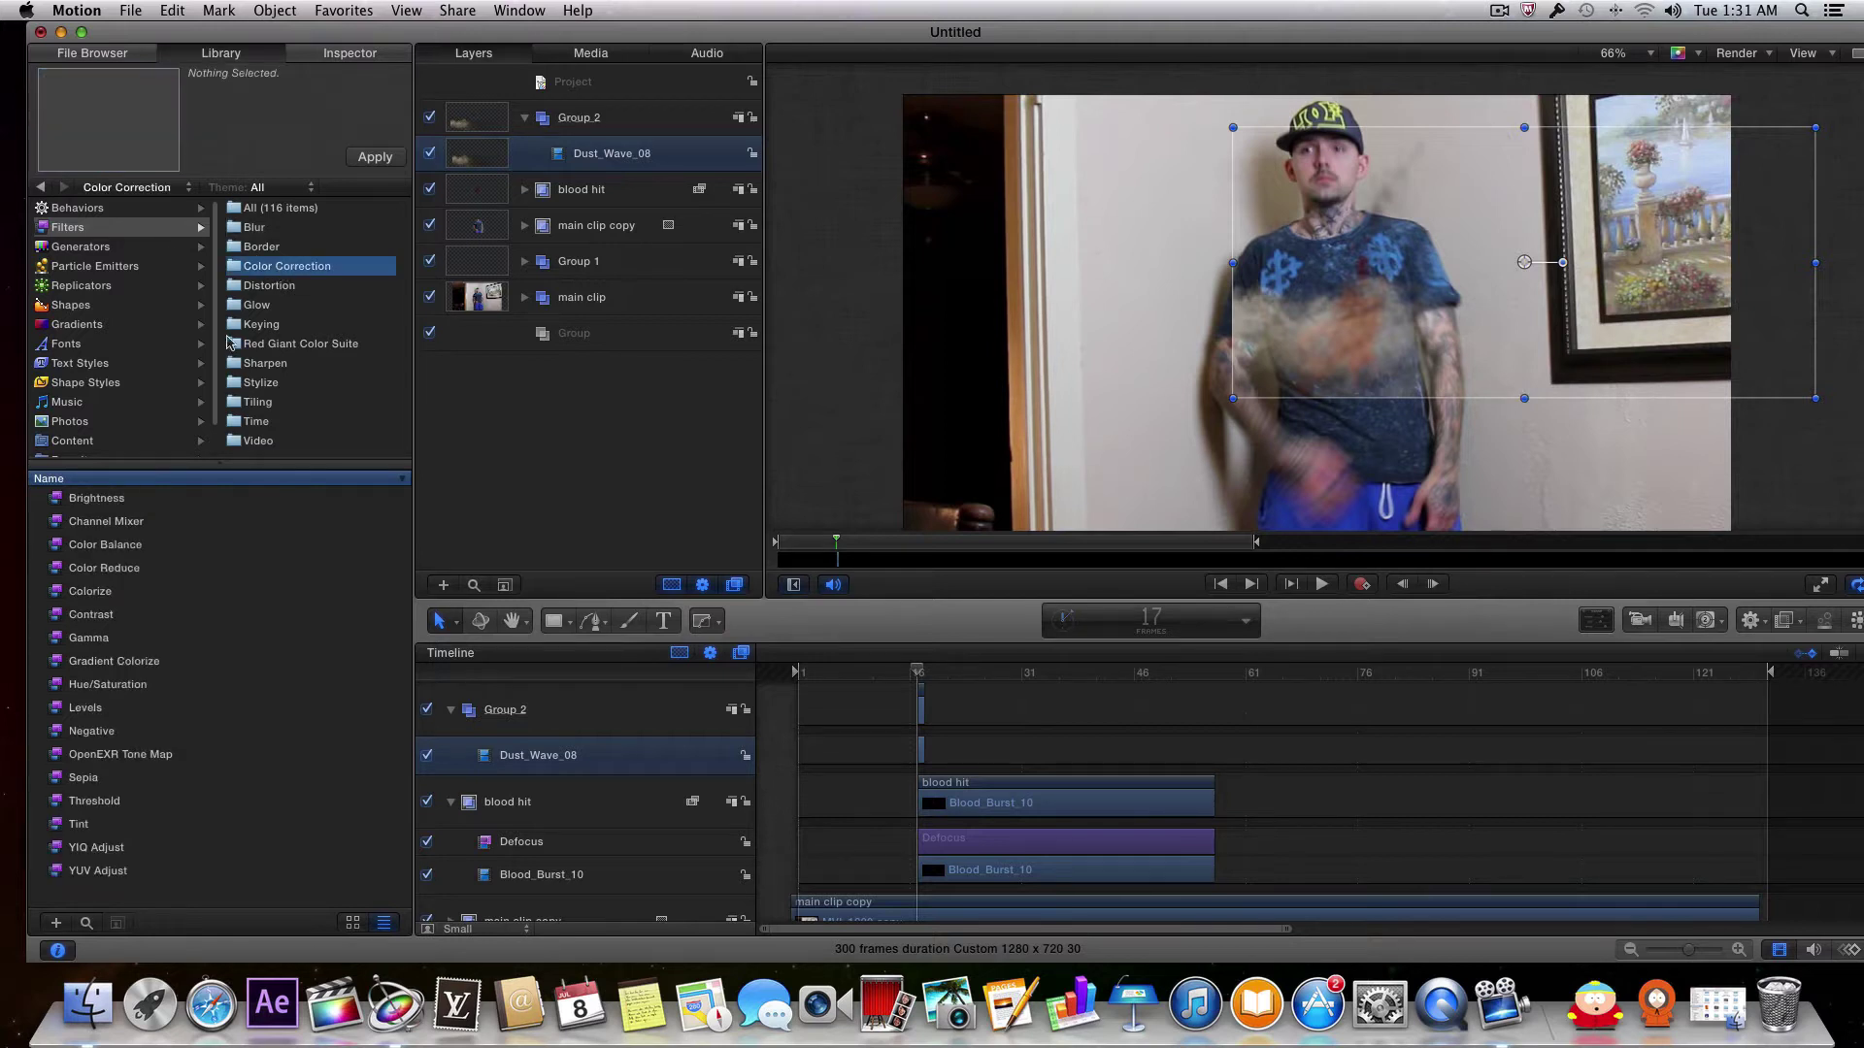
pyautogui.click(95, 592)
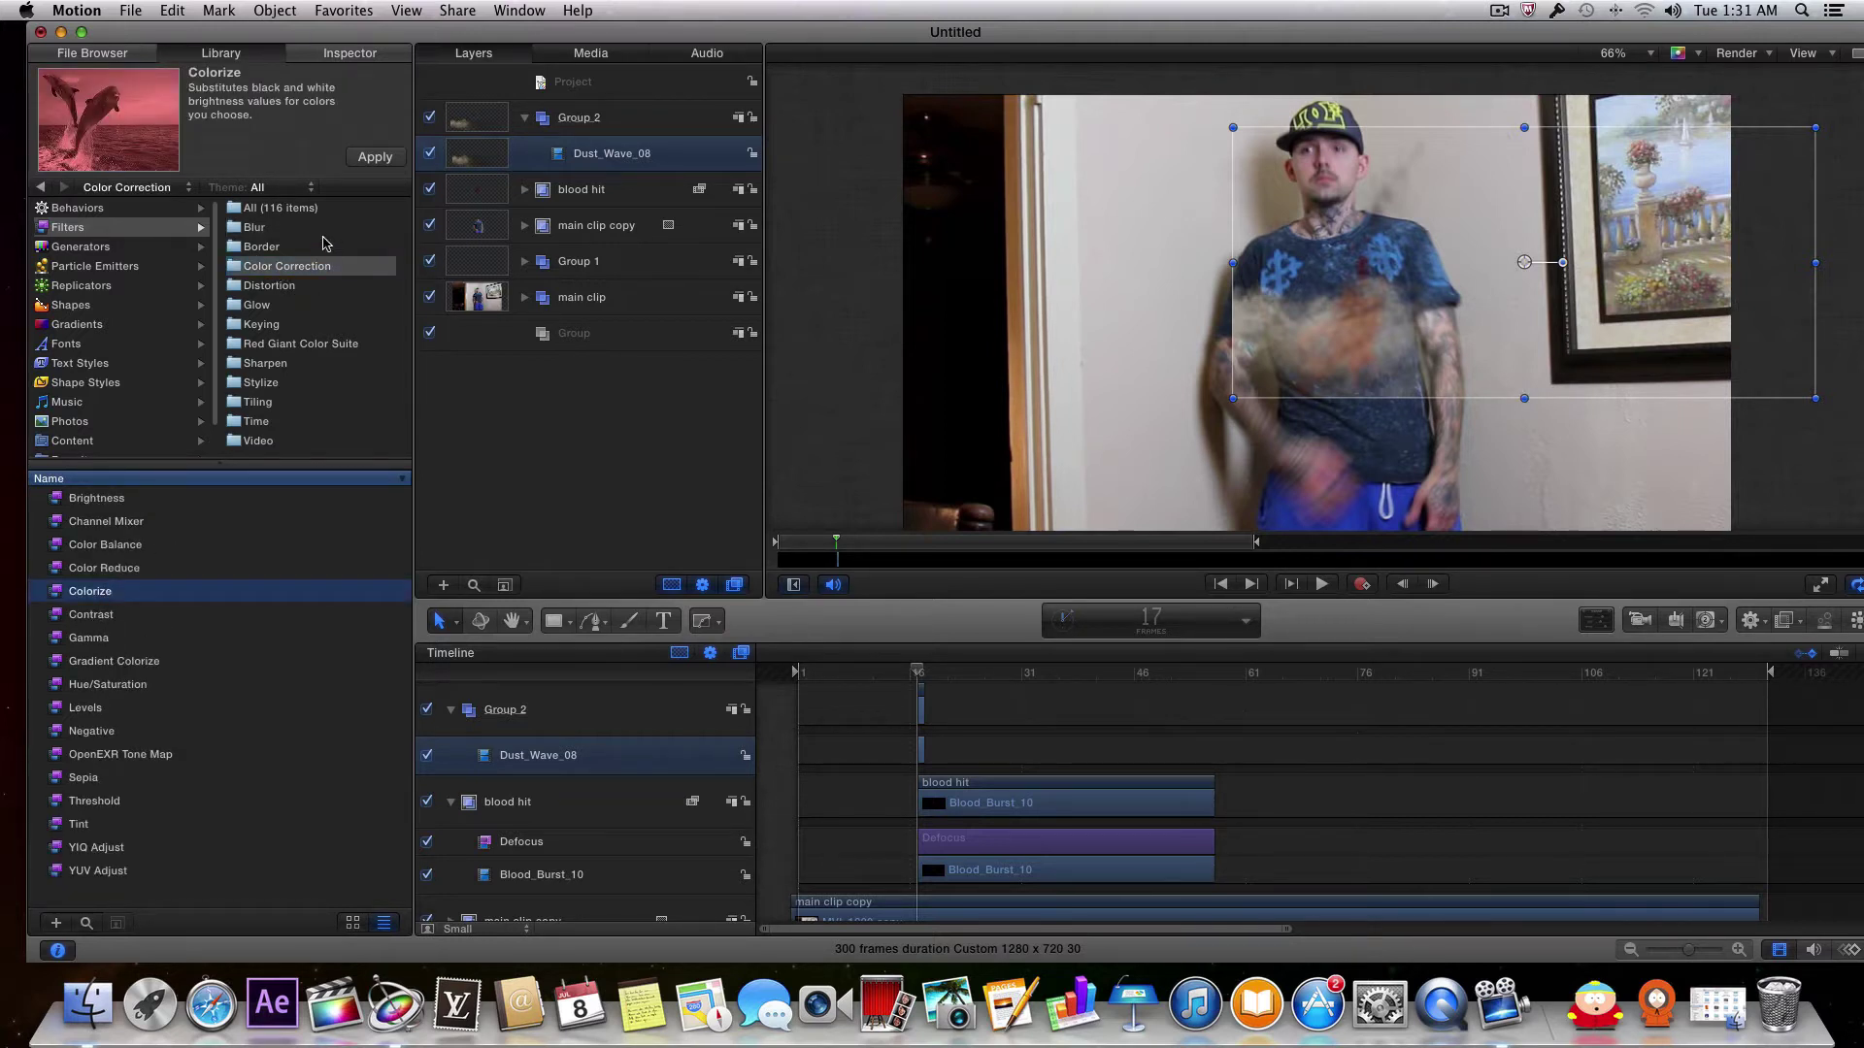
pyautogui.click(377, 157)
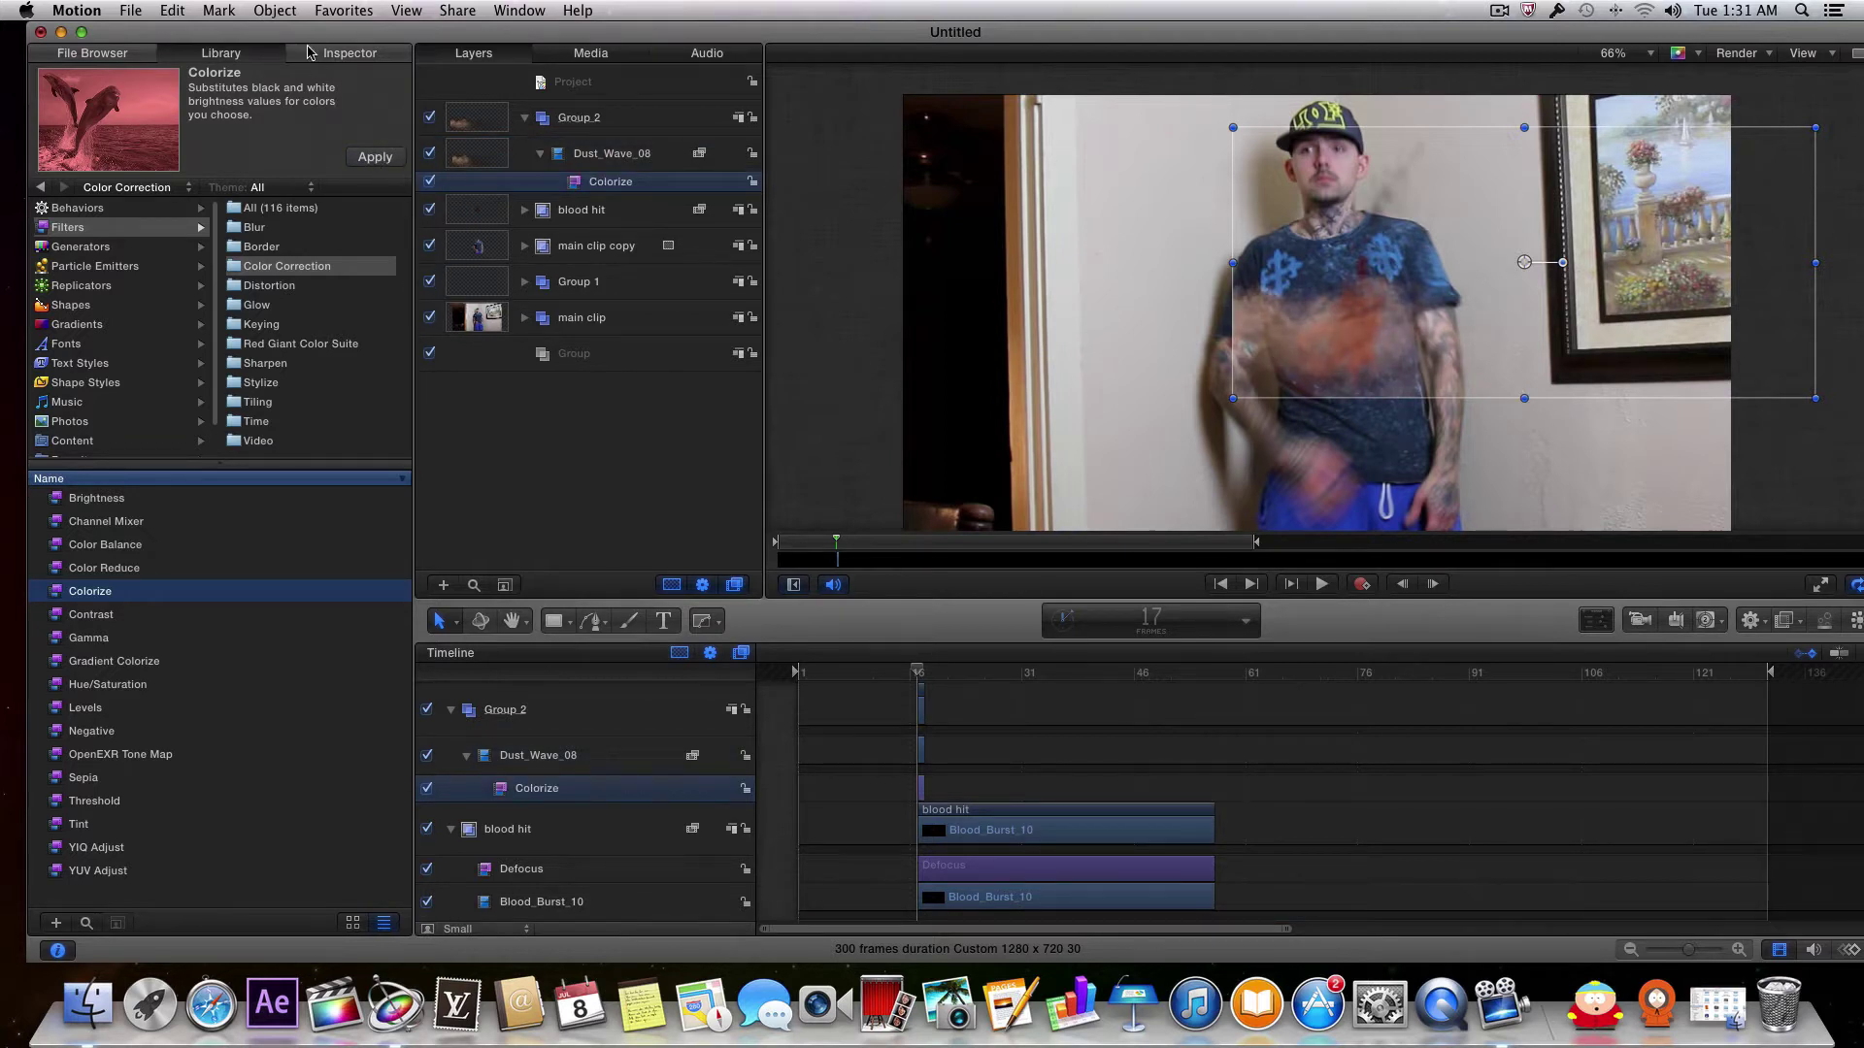
pyautogui.click(338, 59)
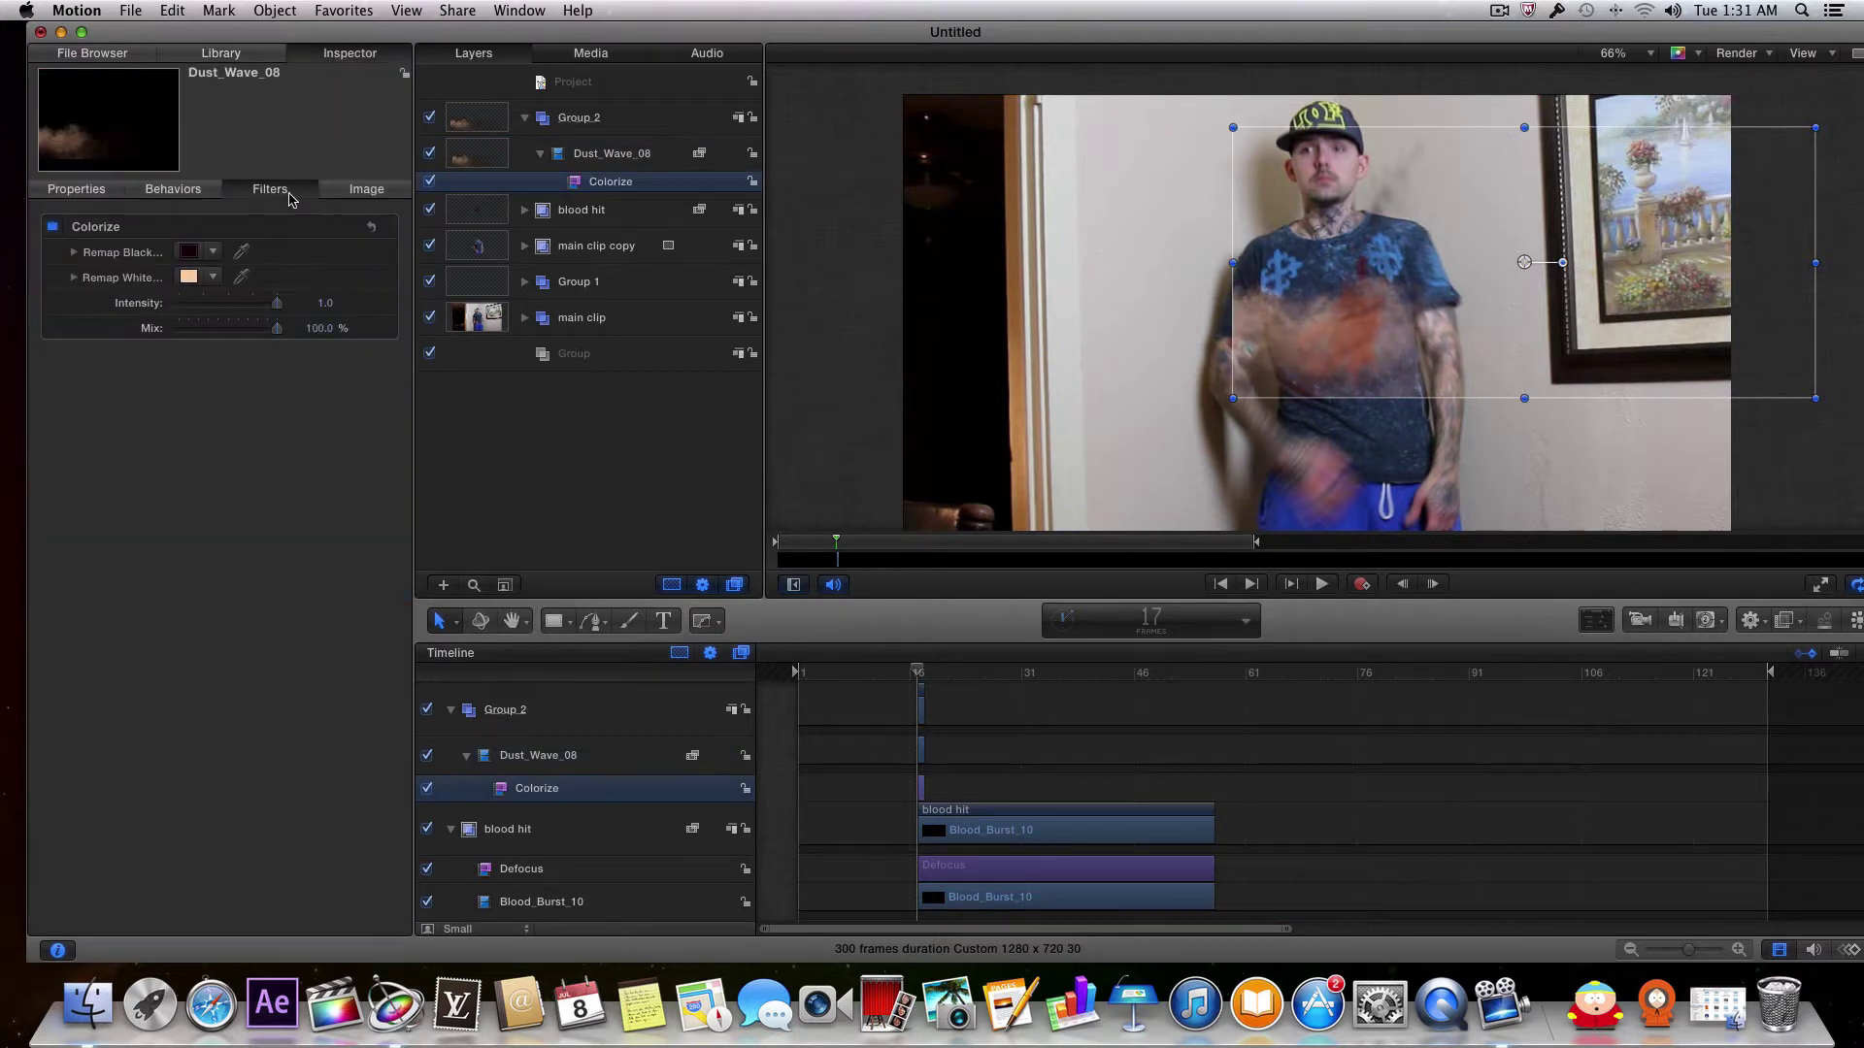
# Step: Set both the black and white remap colors of the Colorize filter on Dust_Wave_08 to a slightly darkened saturated red
pyautogui.click(190, 253)
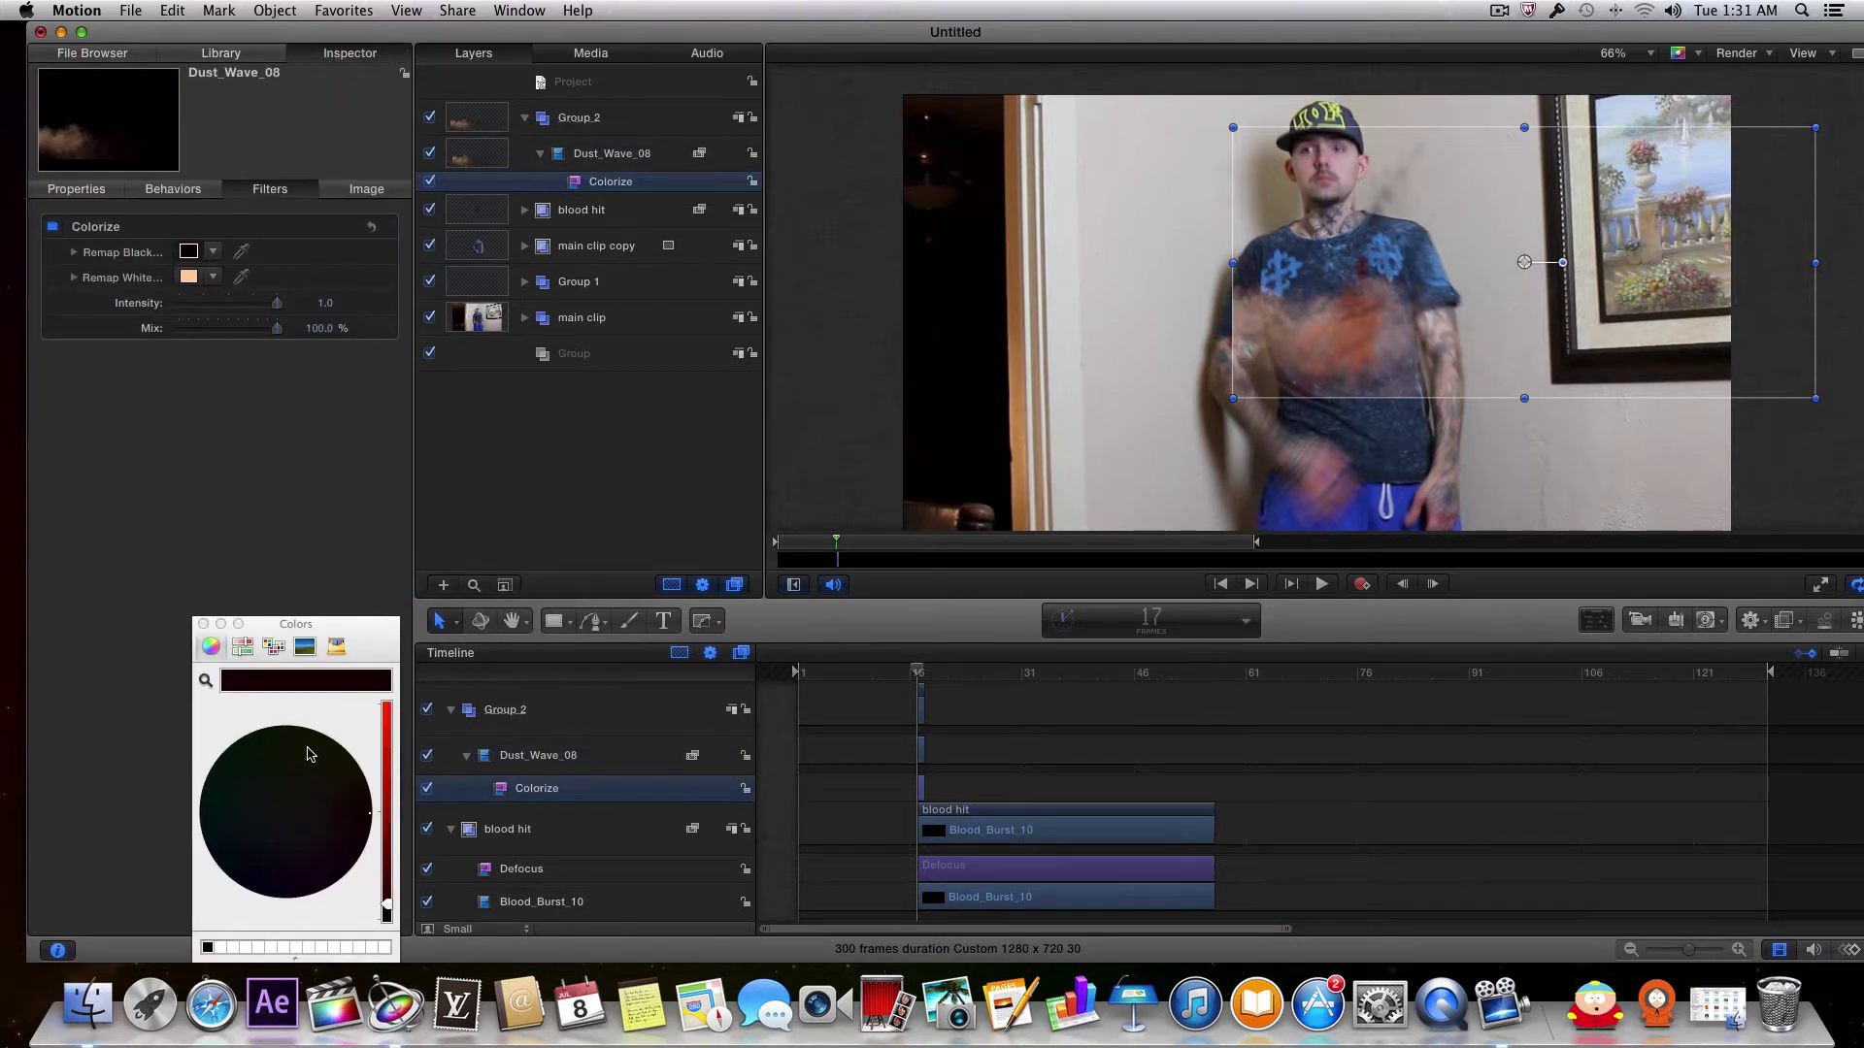
pyautogui.moveTo(389, 779); pyautogui.dragTo(387, 740)
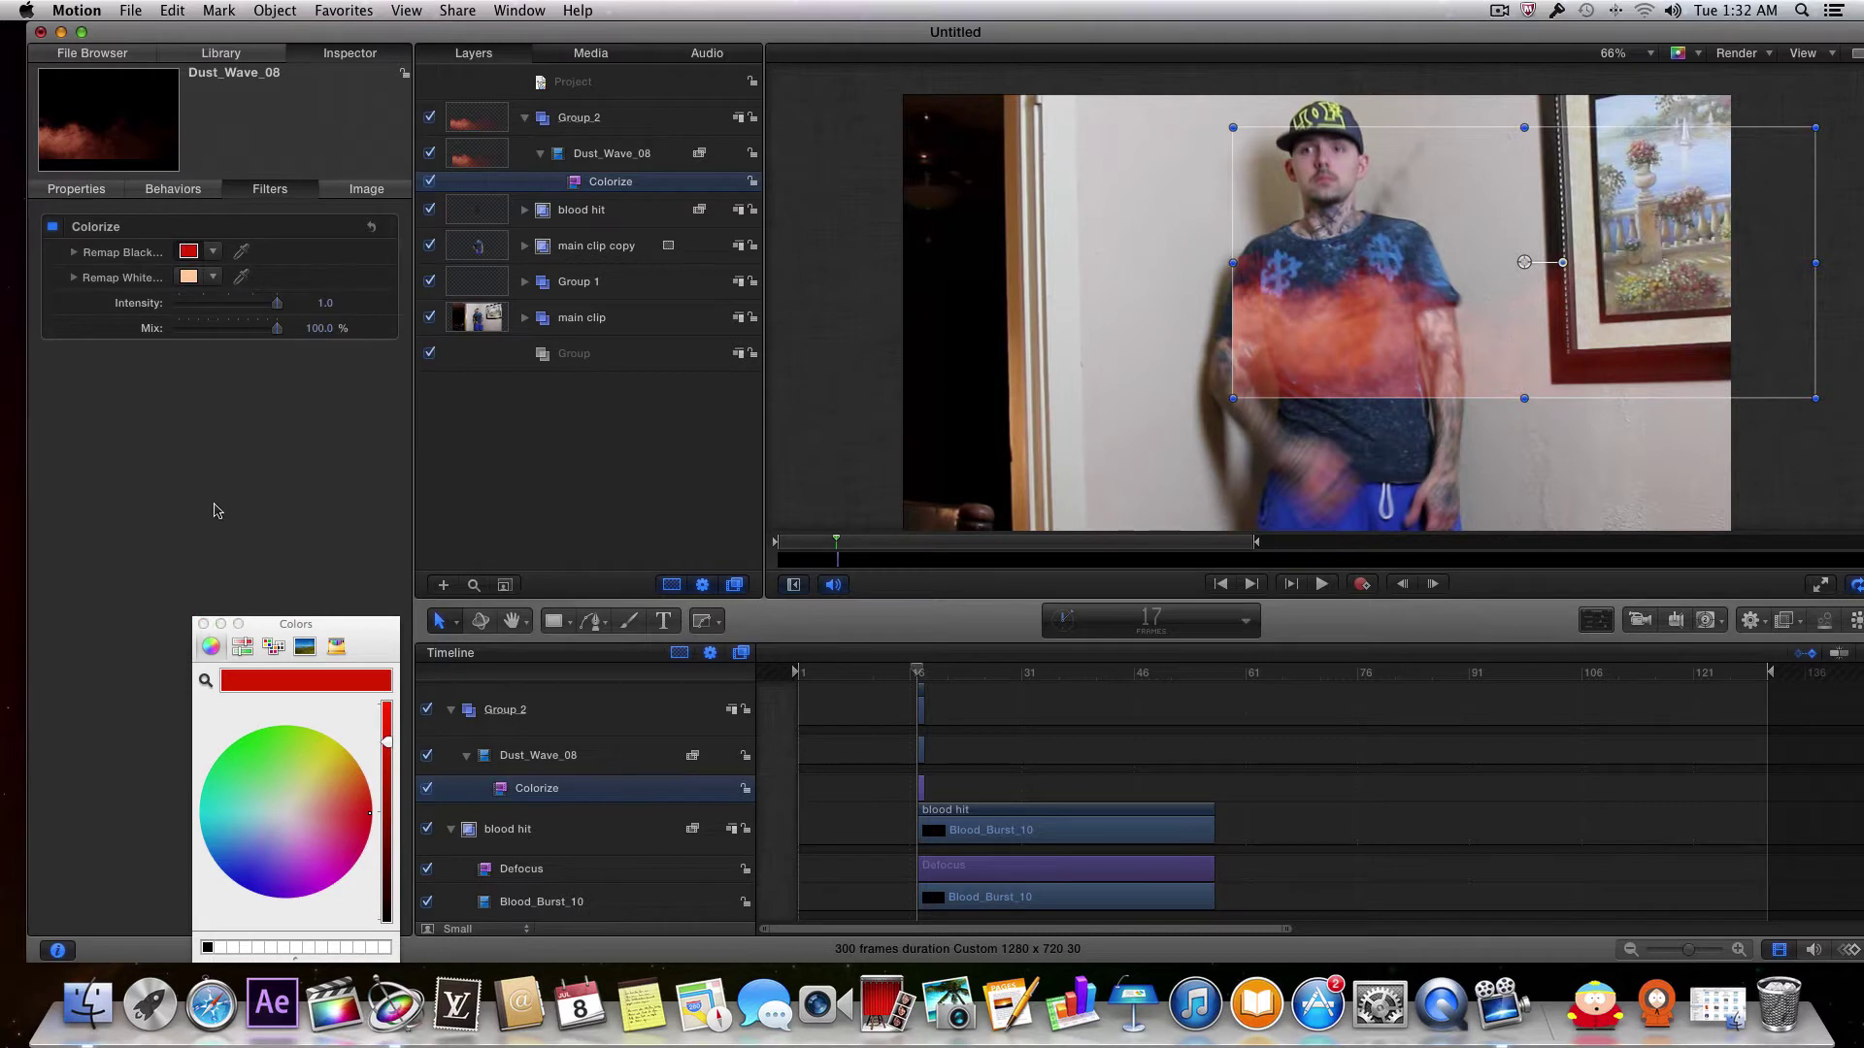
pyautogui.click(203, 625)
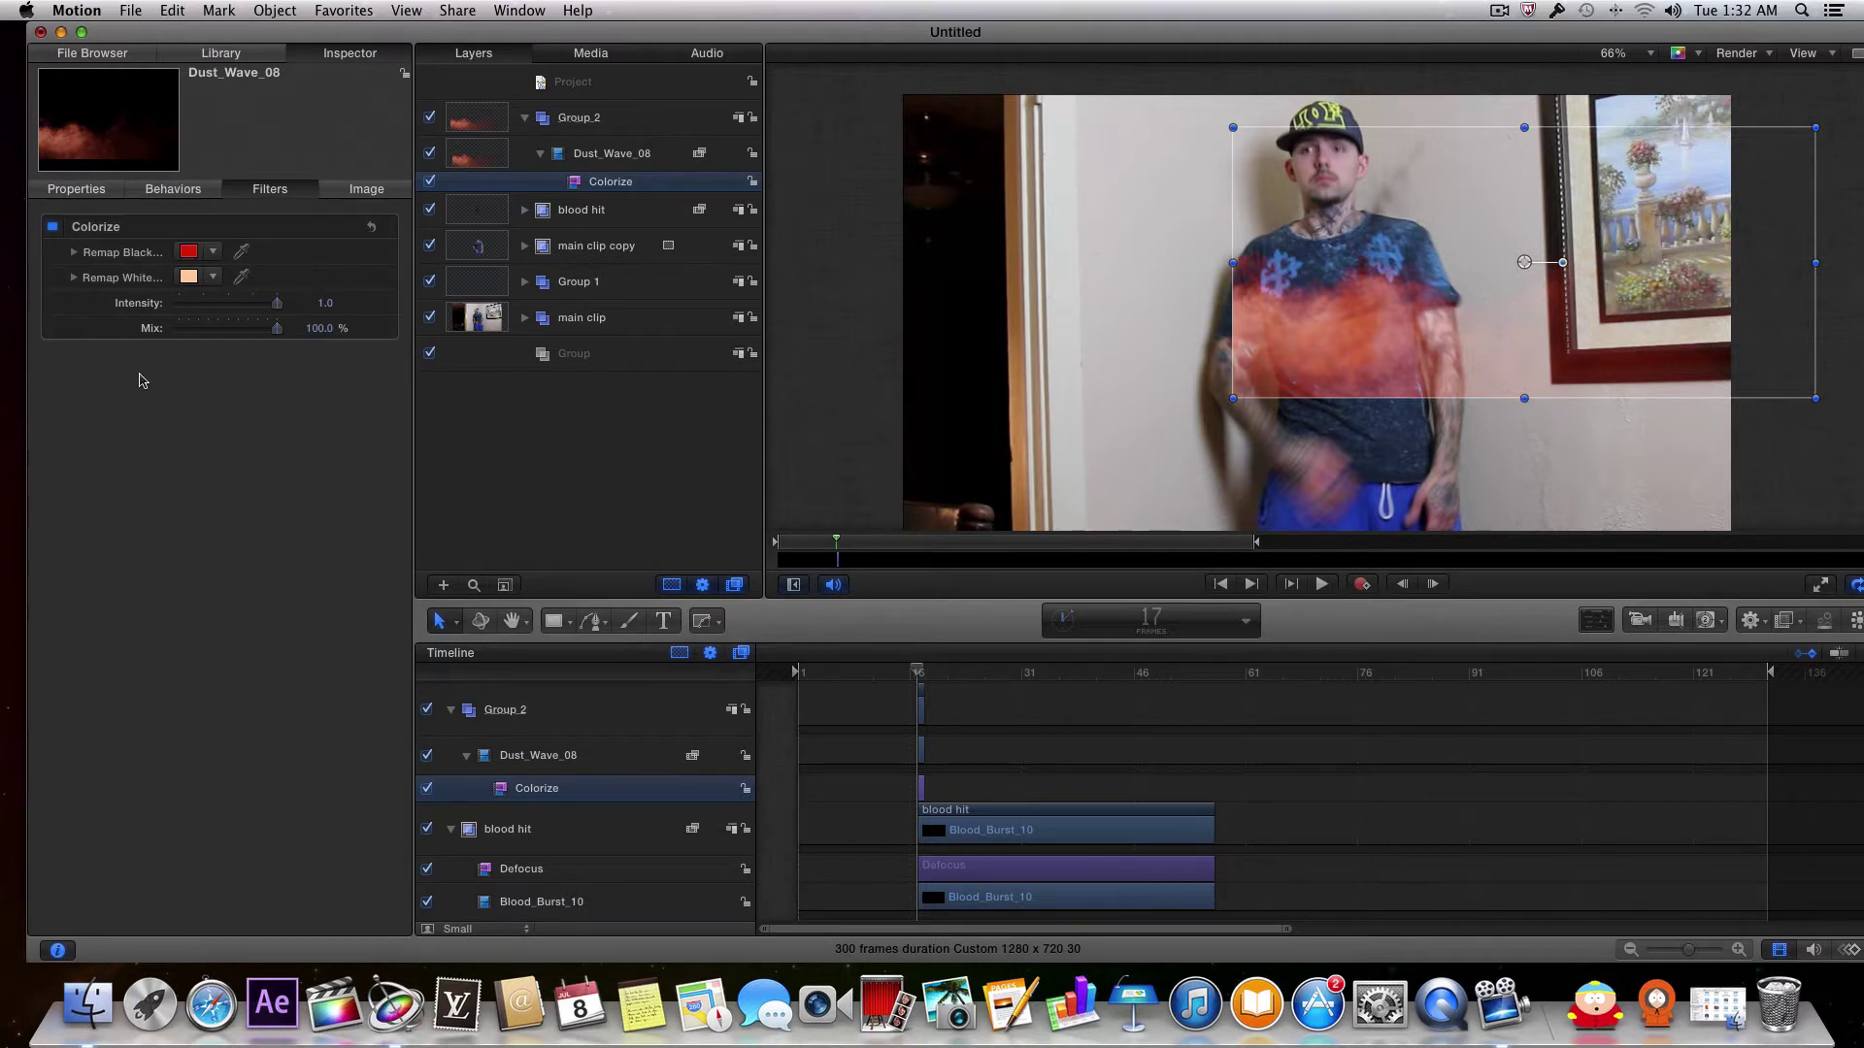
pyautogui.click(188, 276)
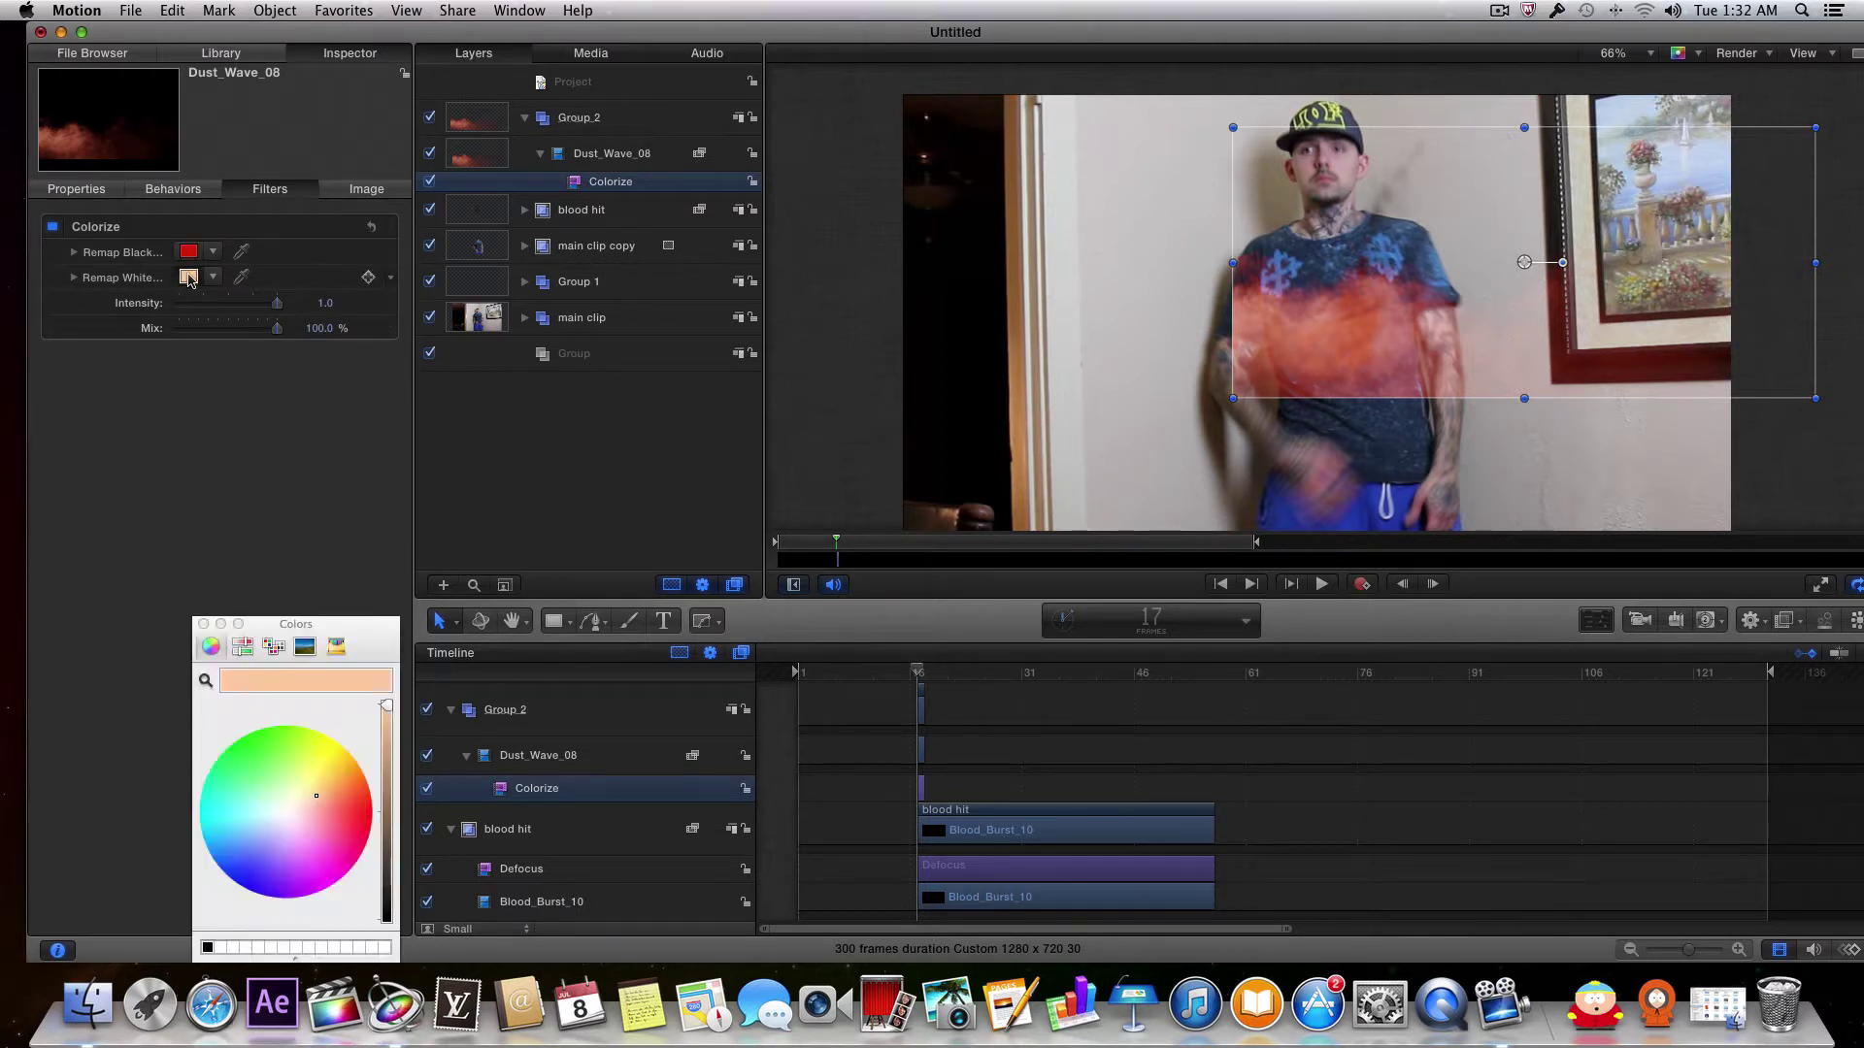
pyautogui.moveTo(355, 812); pyautogui.dragTo(369, 807)
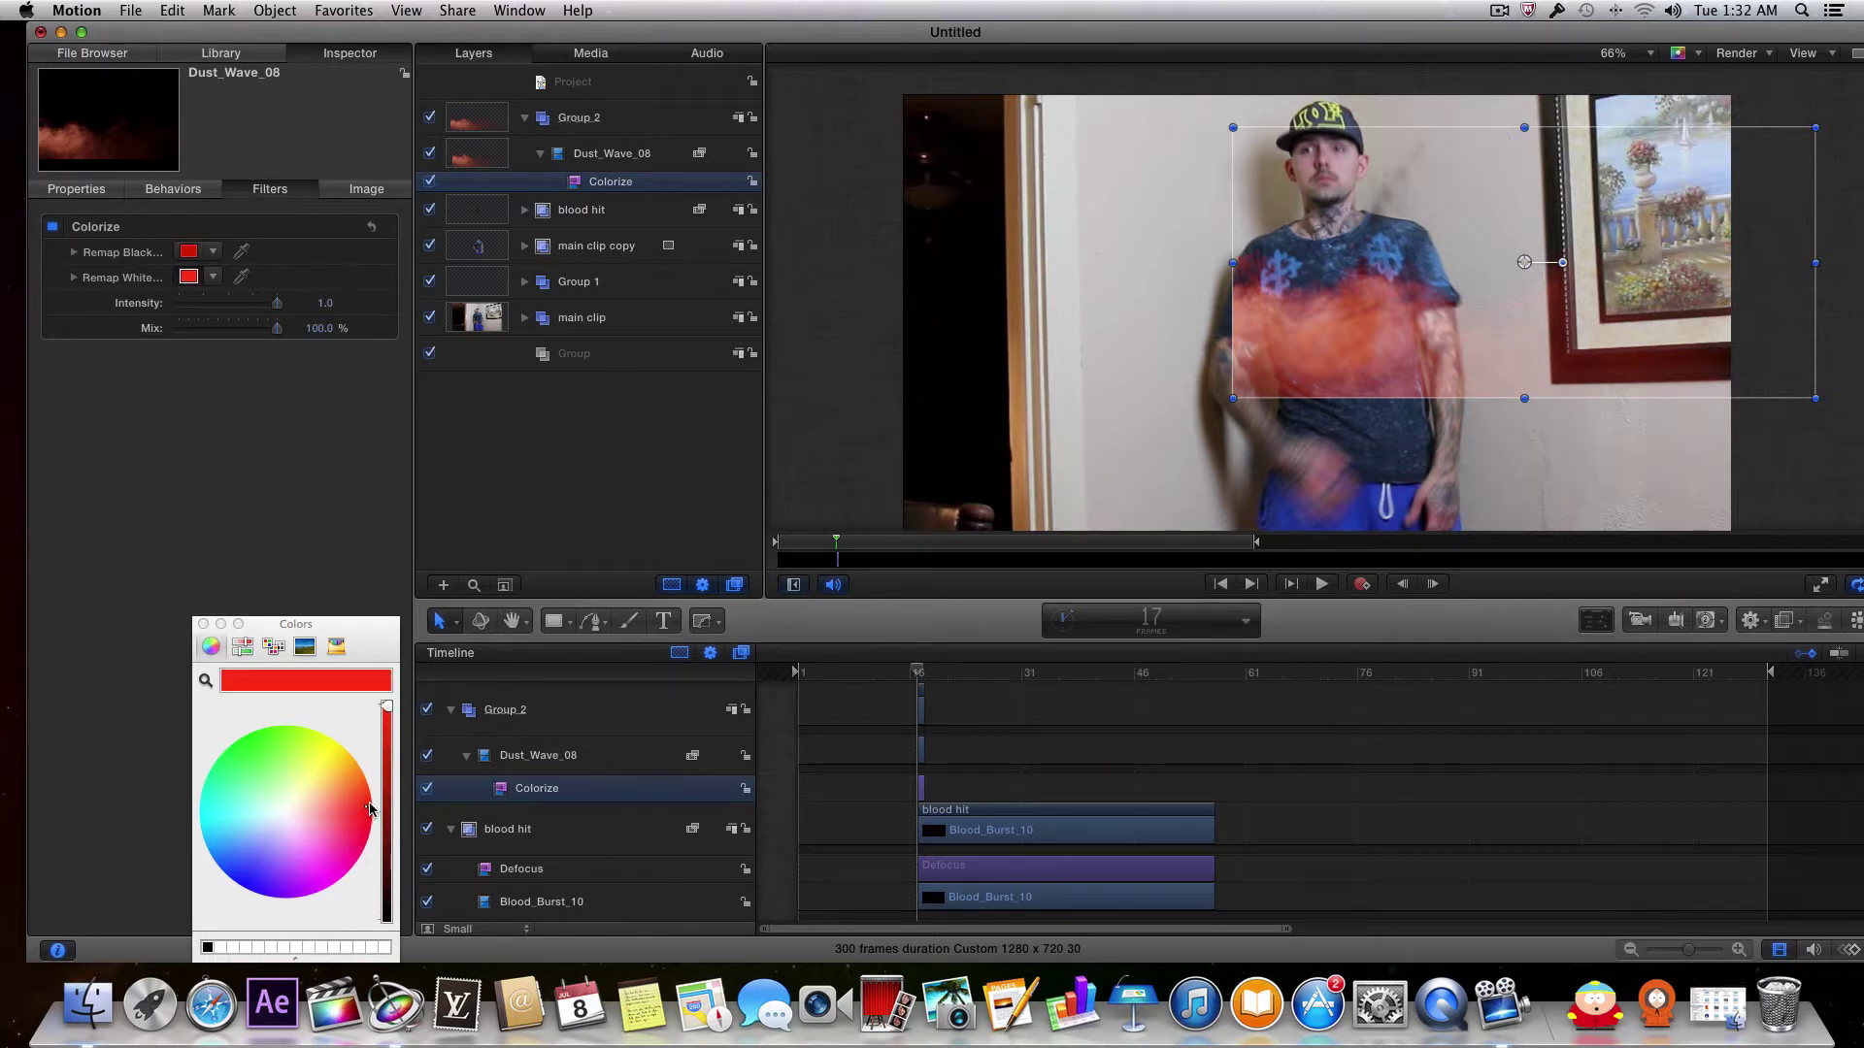
pyautogui.moveTo(389, 712); pyautogui.dragTo(382, 760)
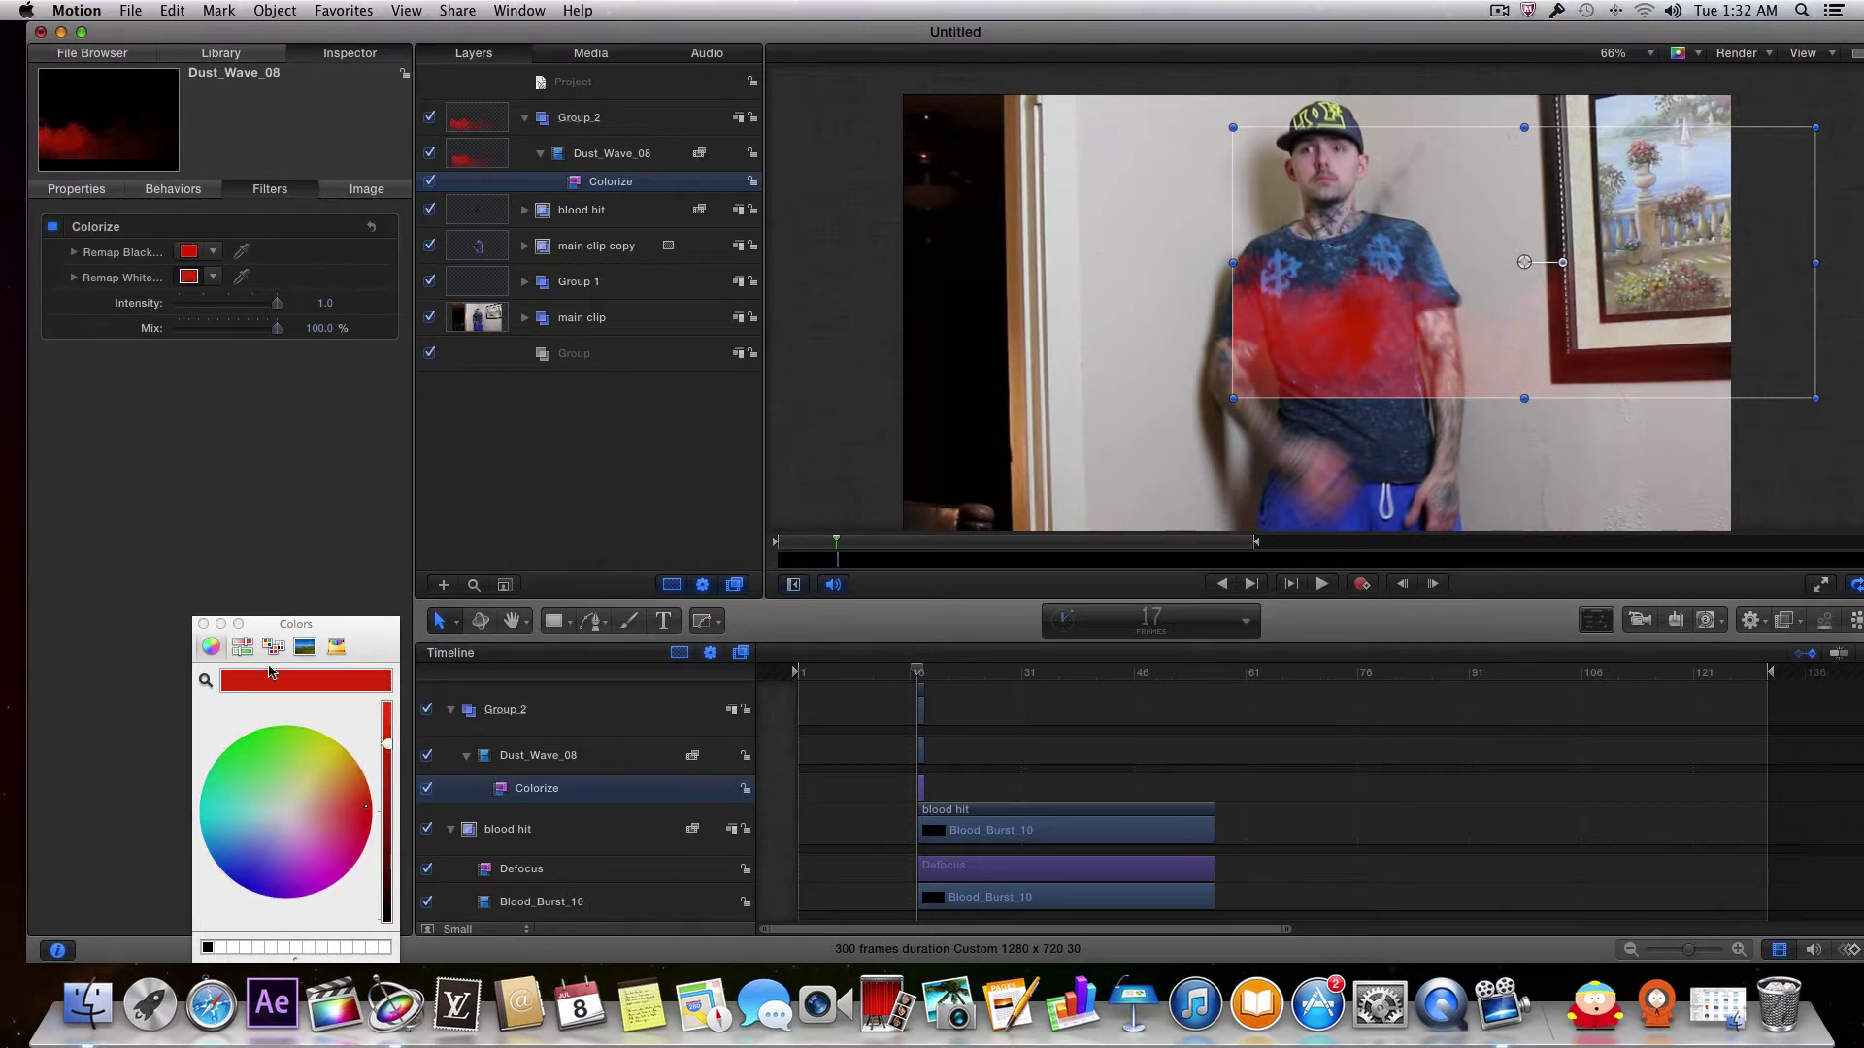
pyautogui.click(203, 624)
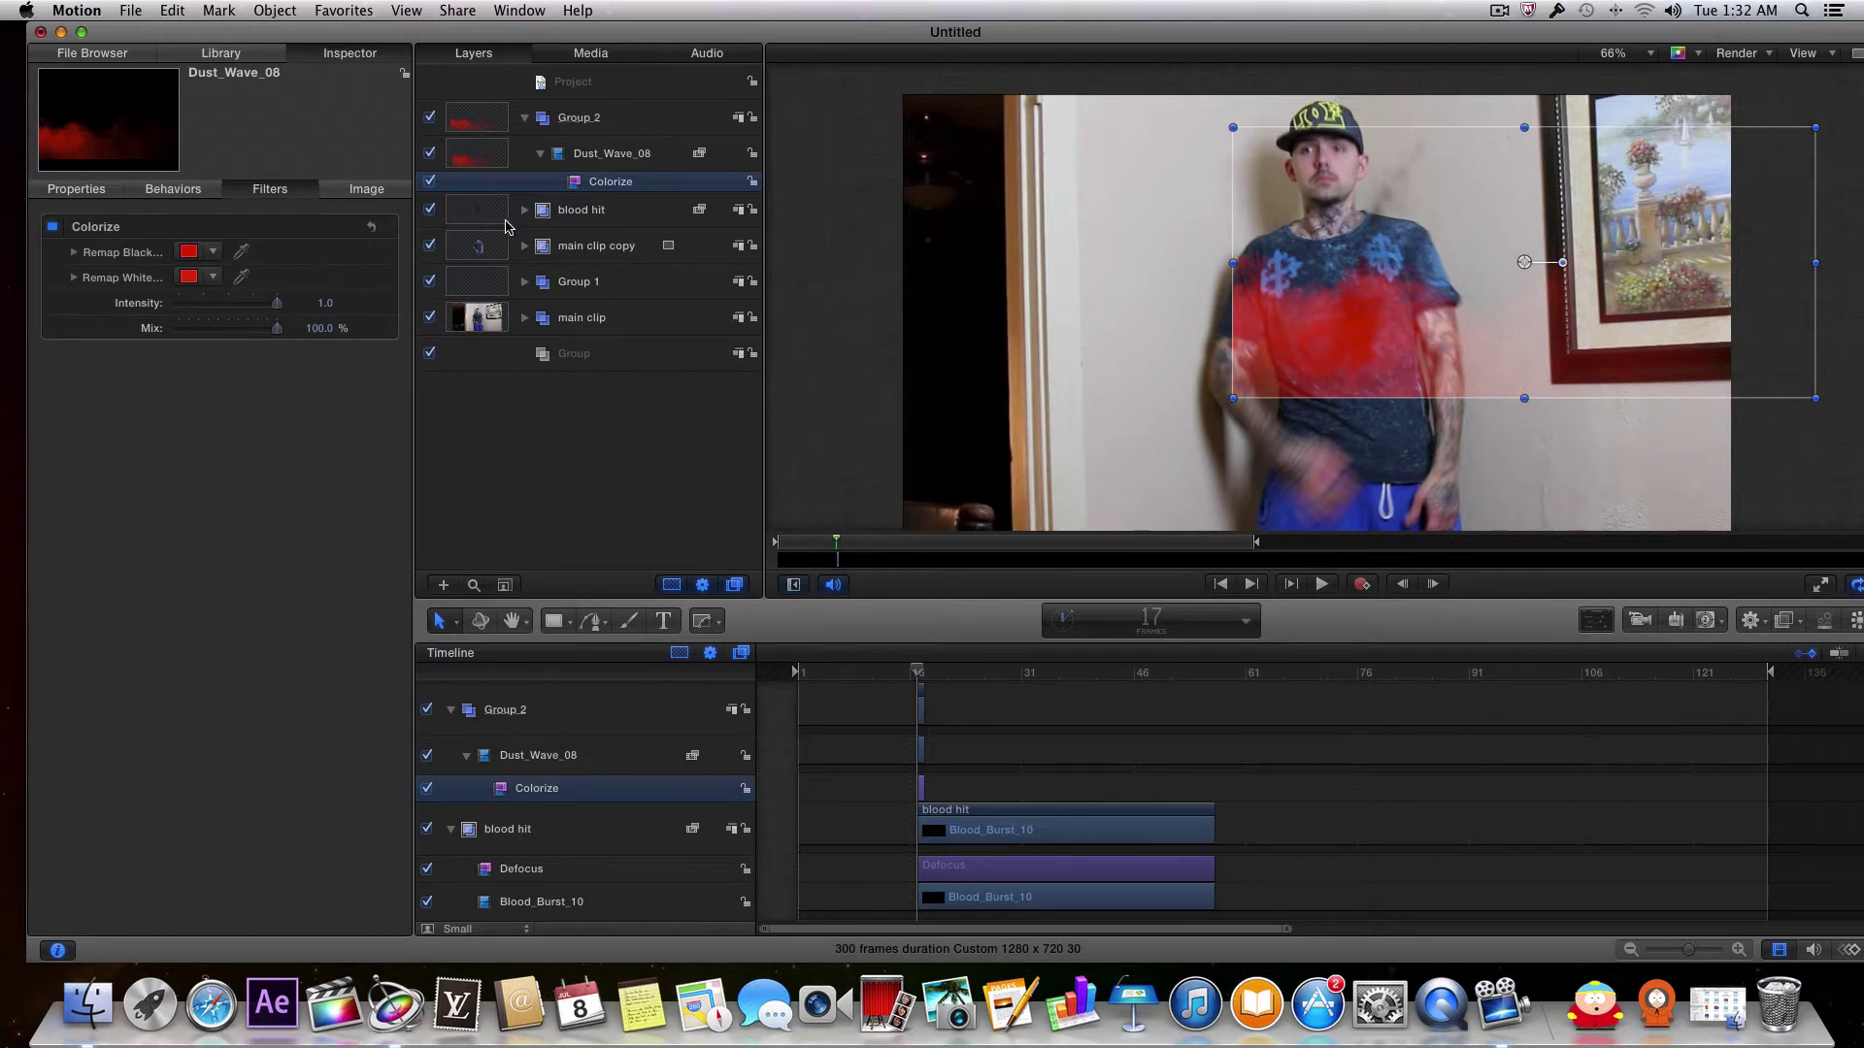
# Step: Lower the opacity of the Dust_Wave_08 layer to 30.75%
pyautogui.click(629, 155)
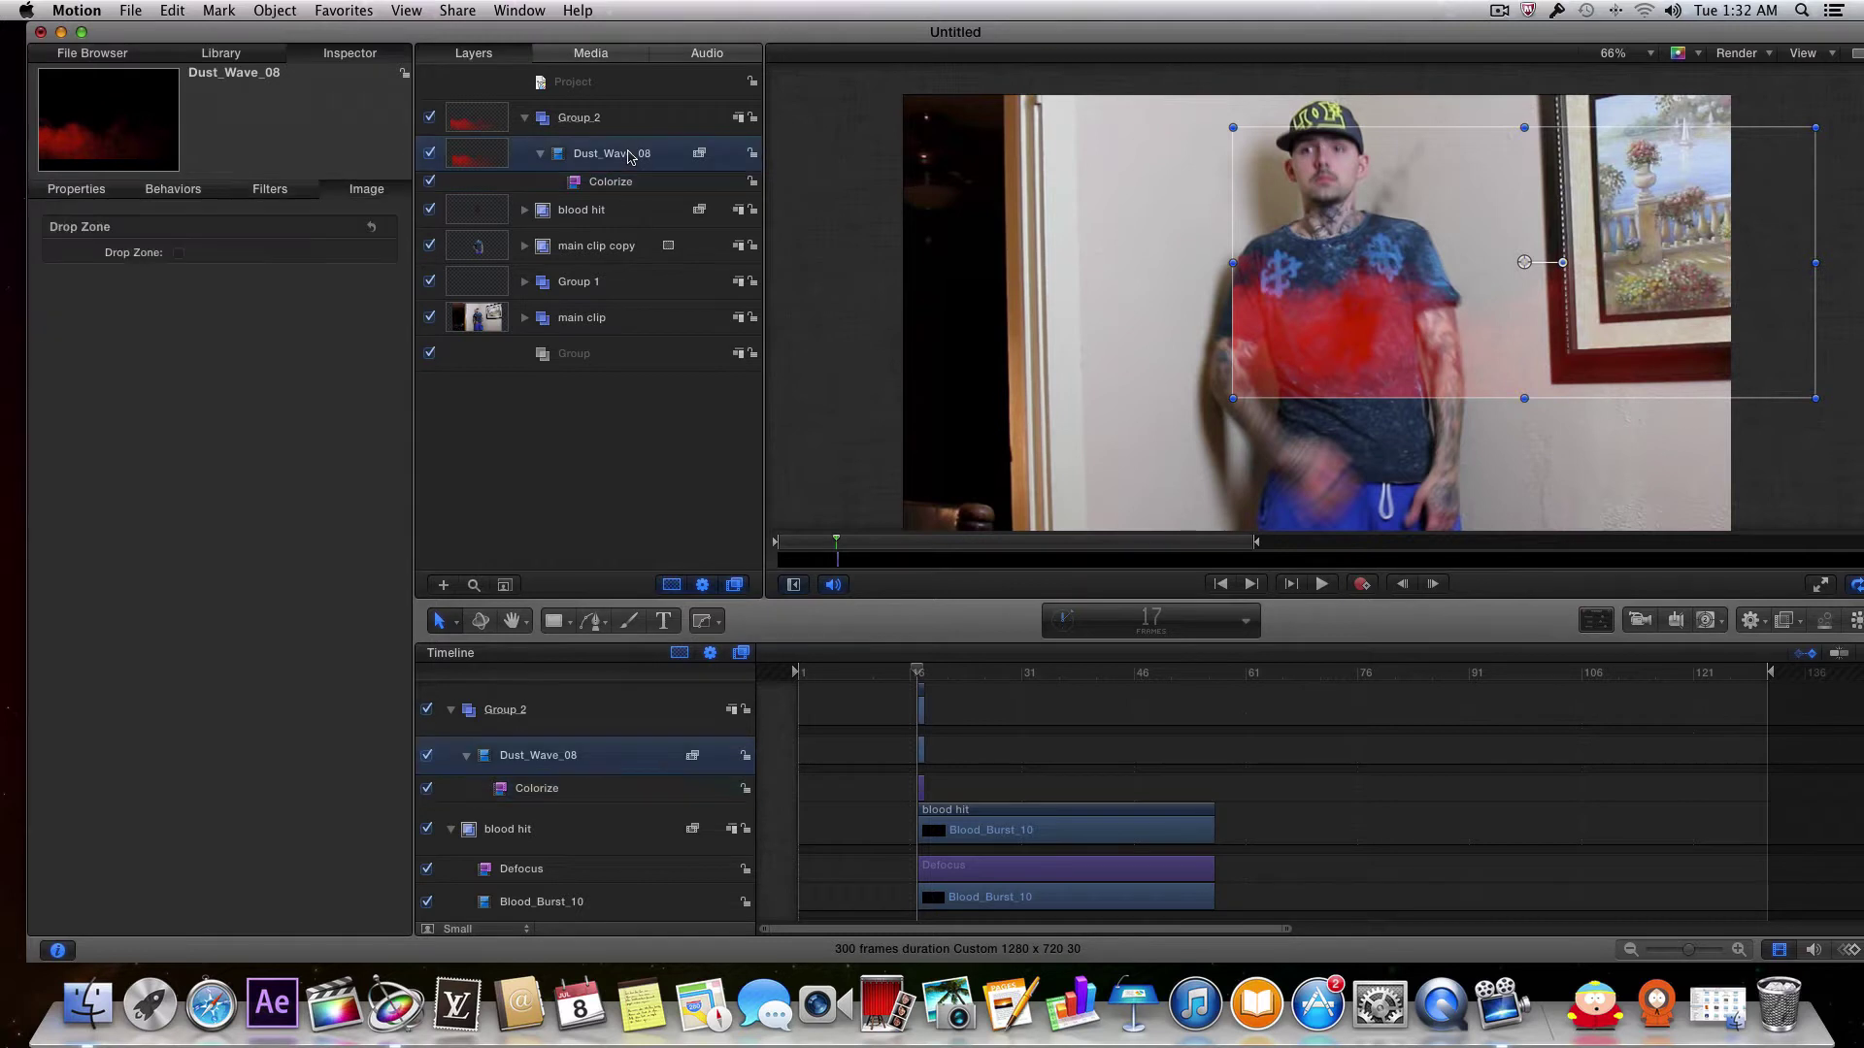
pyautogui.click(93, 189)
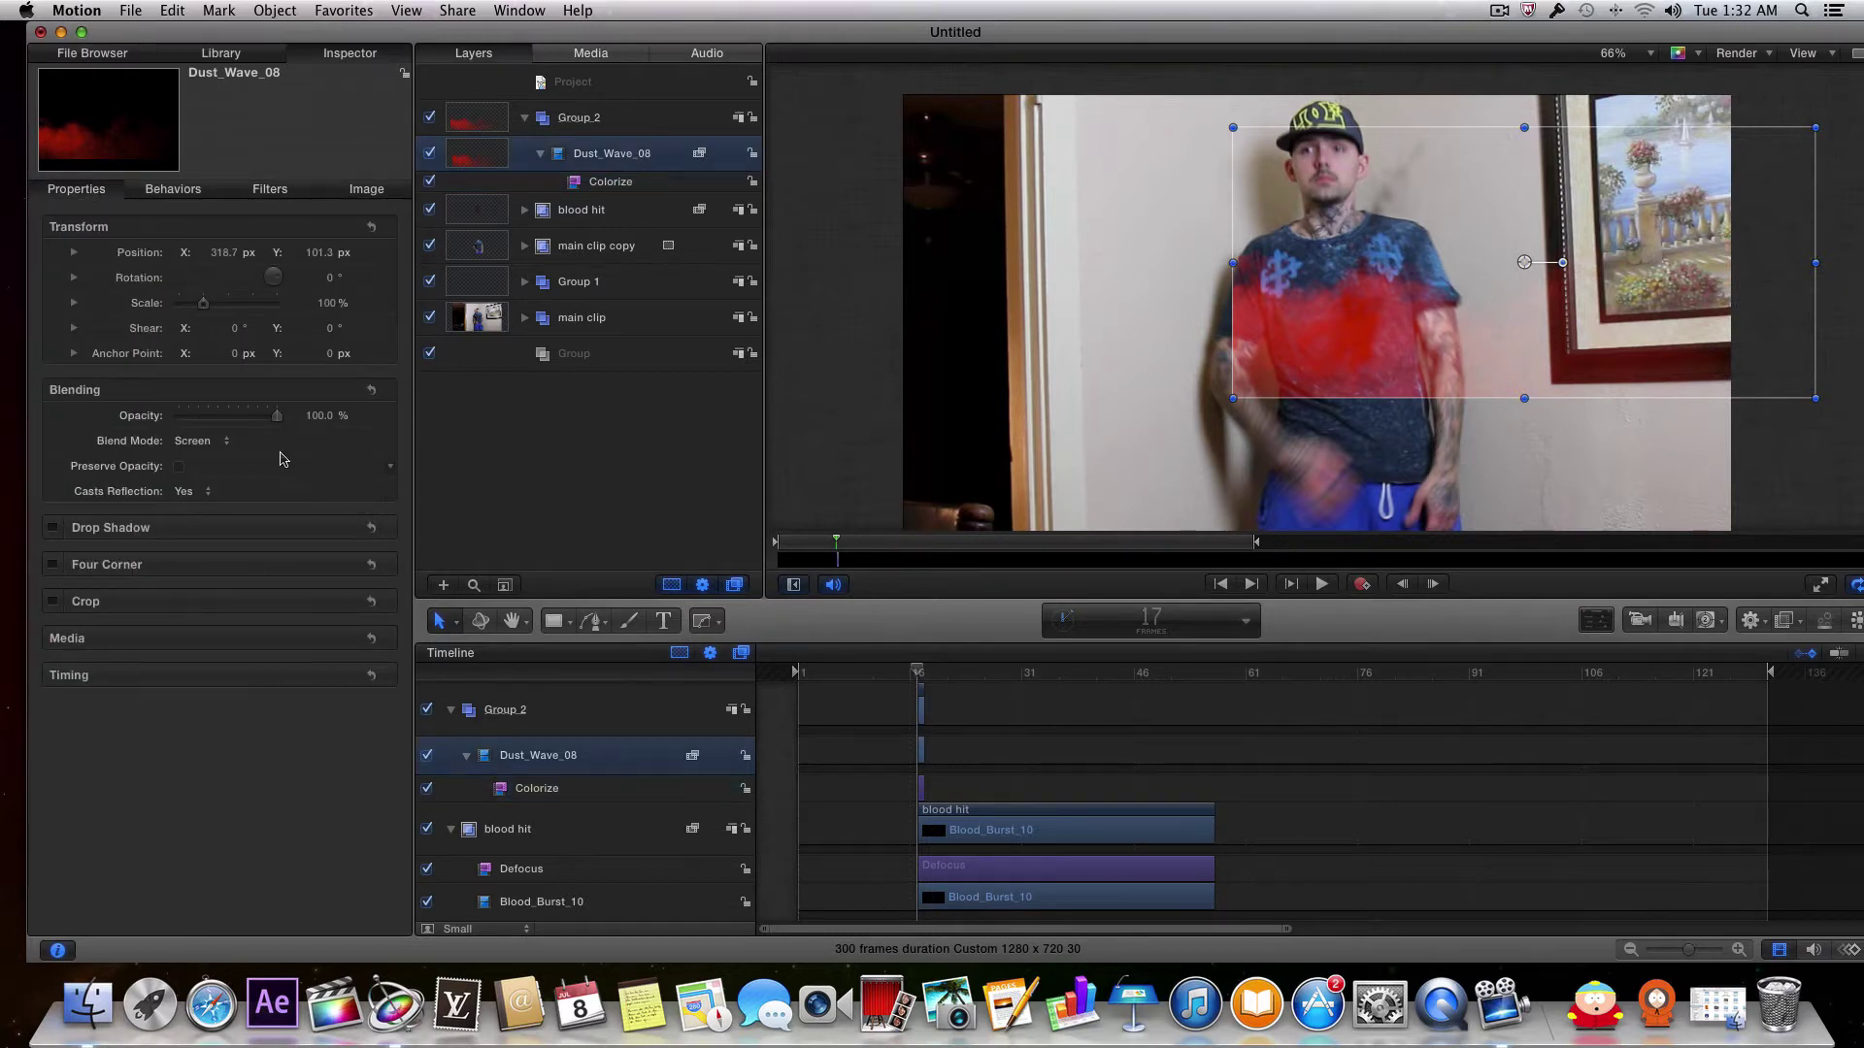
pyautogui.moveTo(284, 424); pyautogui.dragTo(214, 418)
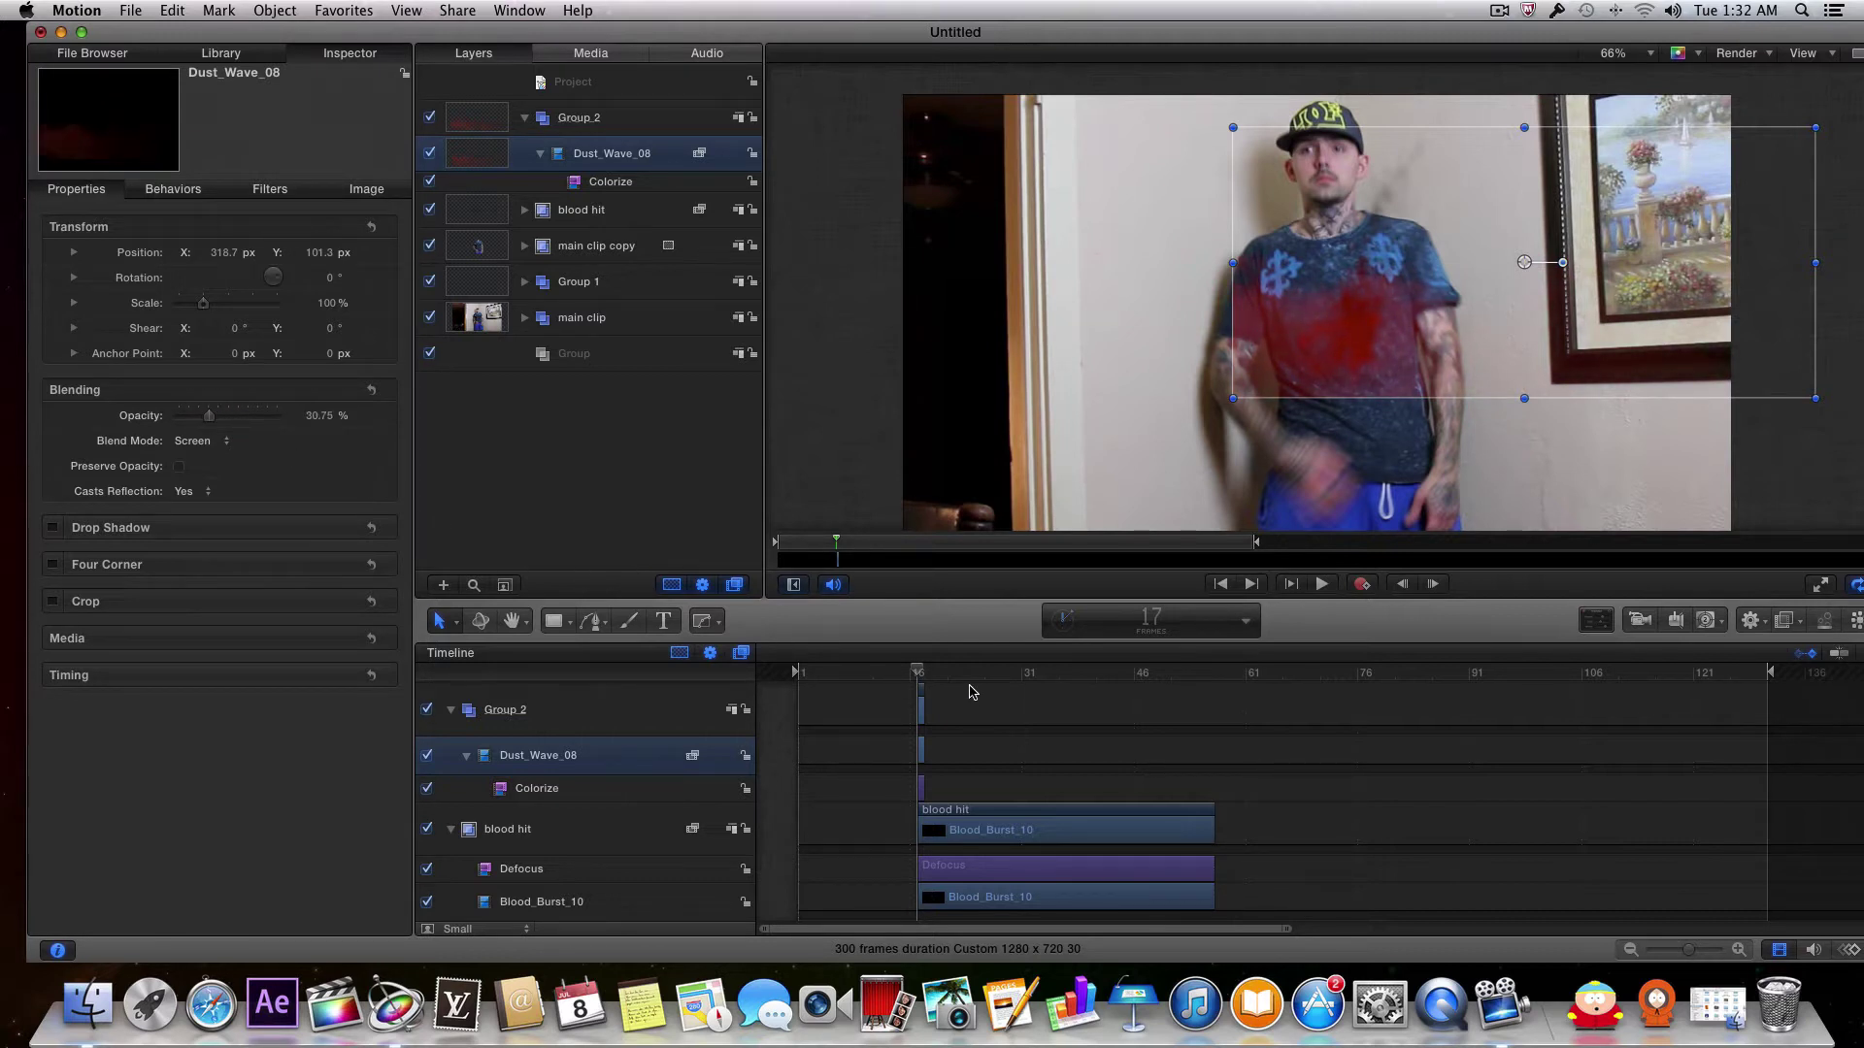
# Step: Play back the hit, return to frame 17, and stretch the Dust_Wave_08 cloud vertically, repositioning it to about X 341.4, Y 140.9 px
pyautogui.moveTo(920, 675); pyautogui.dragTo(804, 675)
pyautogui.press('space')
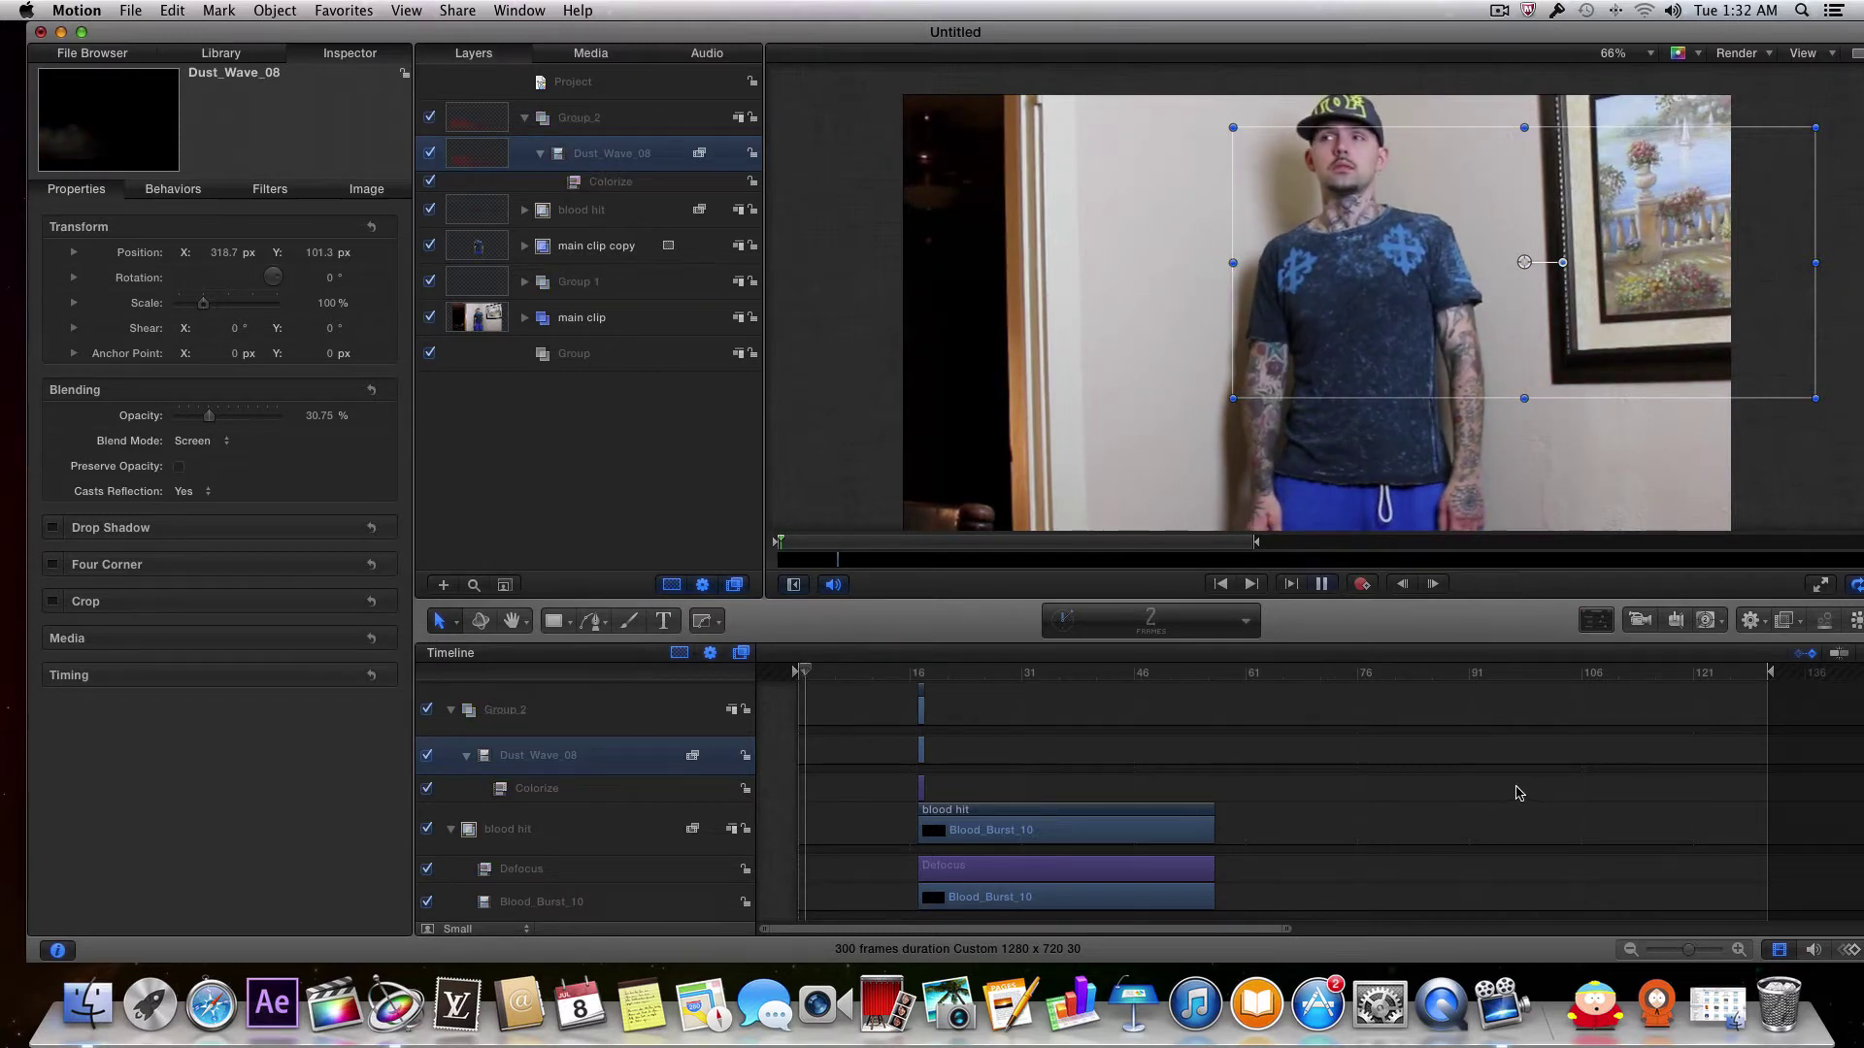
pyautogui.press('space')
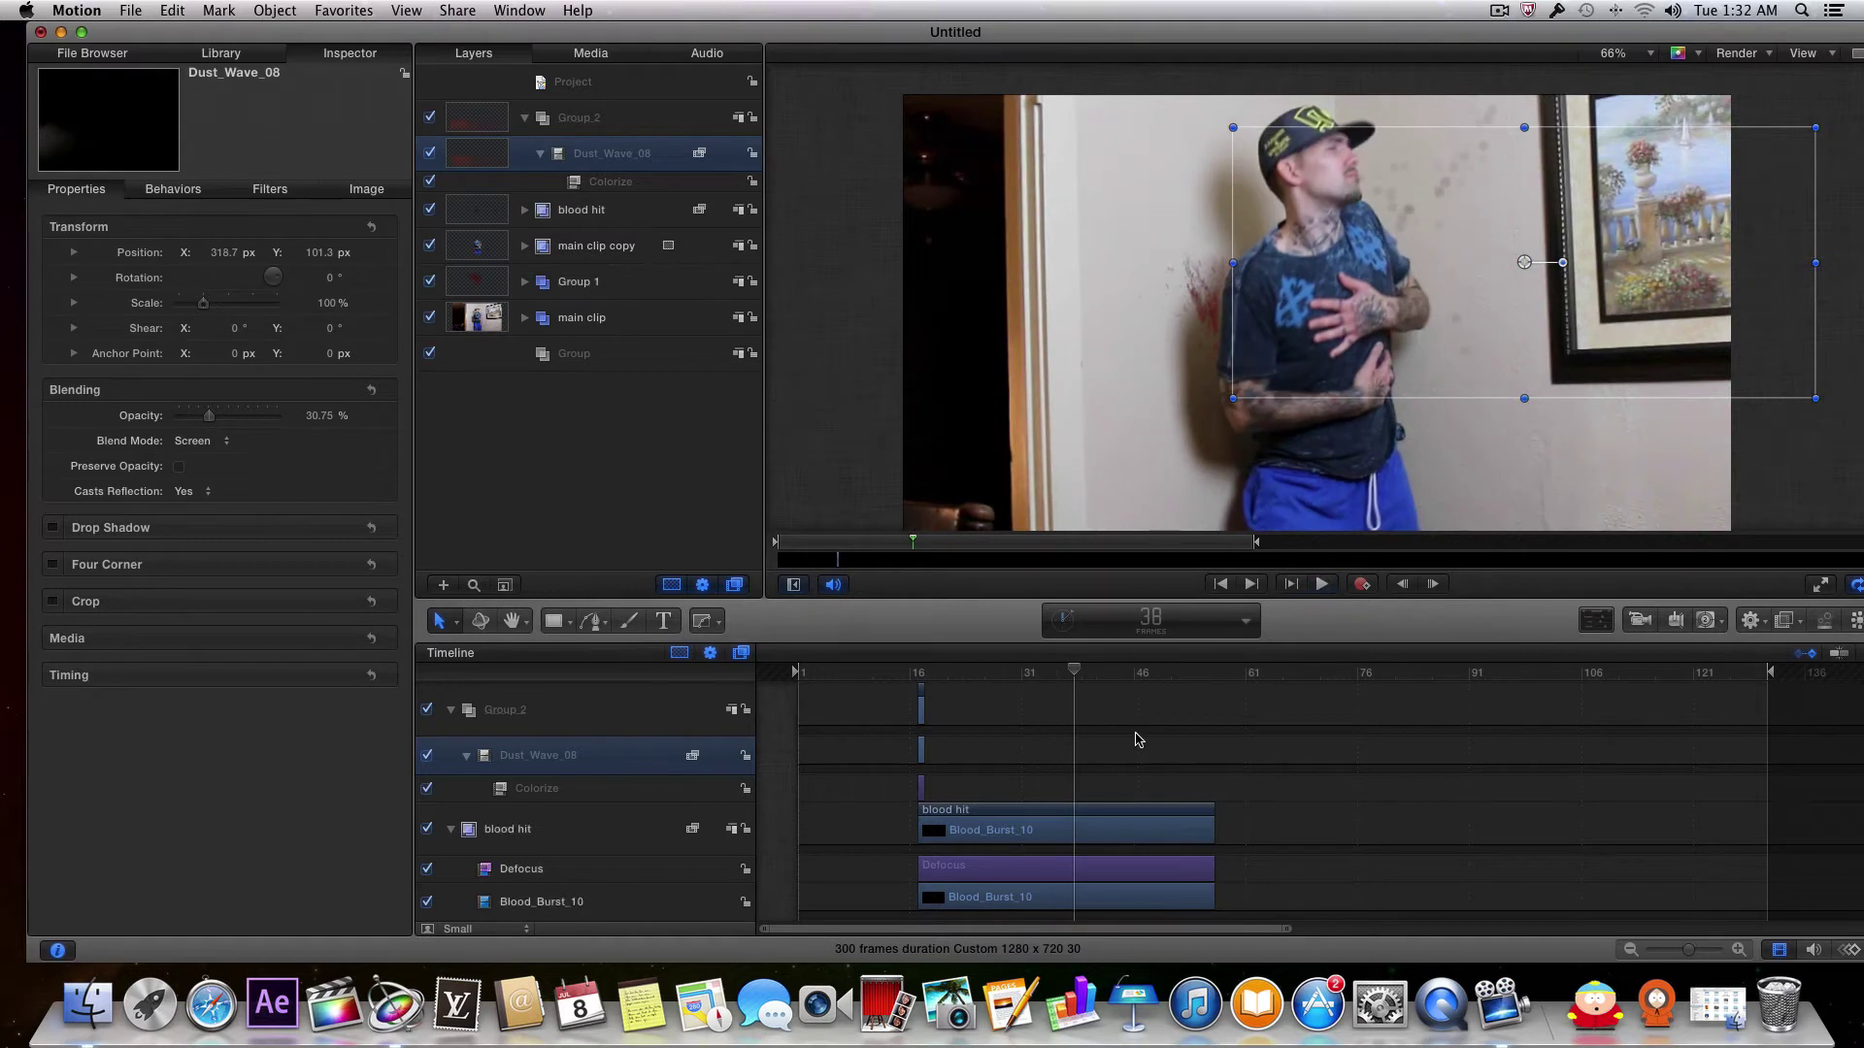
pyautogui.moveTo(1074, 672); pyautogui.dragTo(919, 674)
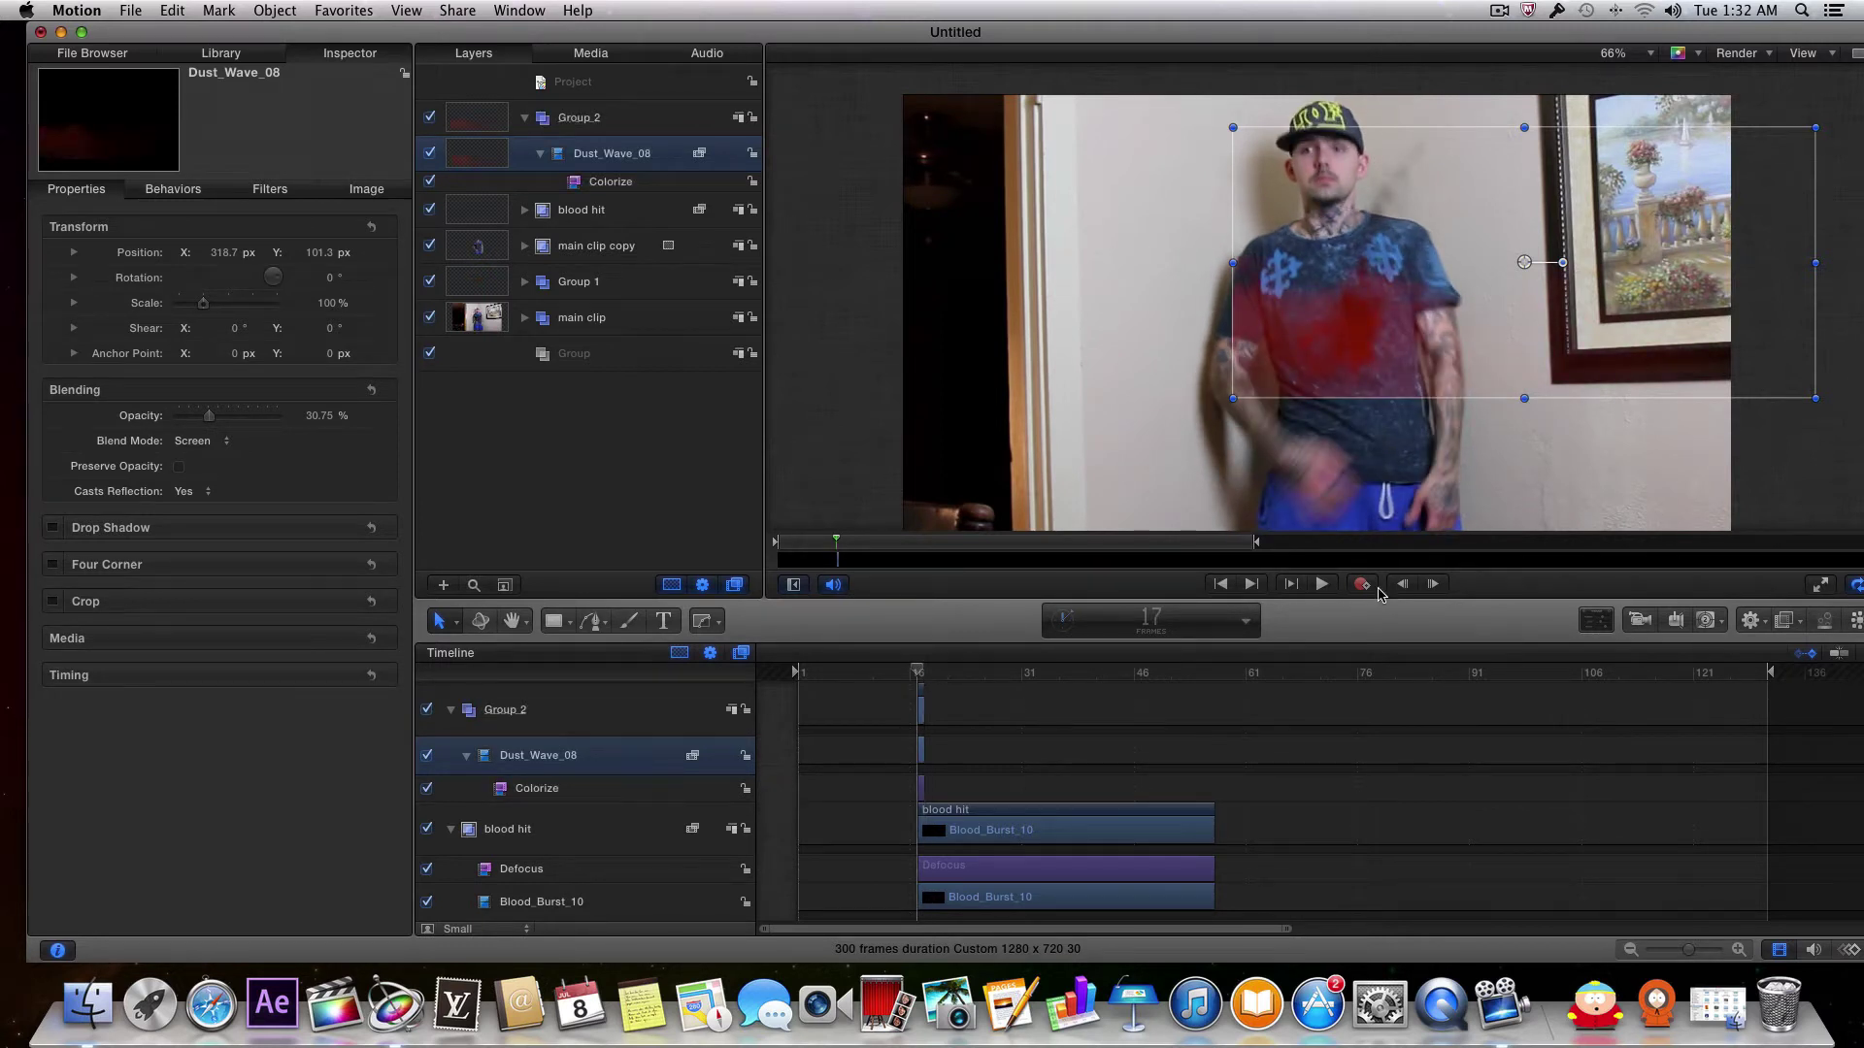
pyautogui.moveTo(1525, 400); pyautogui.dragTo(1525, 447)
pyautogui.moveTo(1440, 388); pyautogui.dragTo(1455, 341)
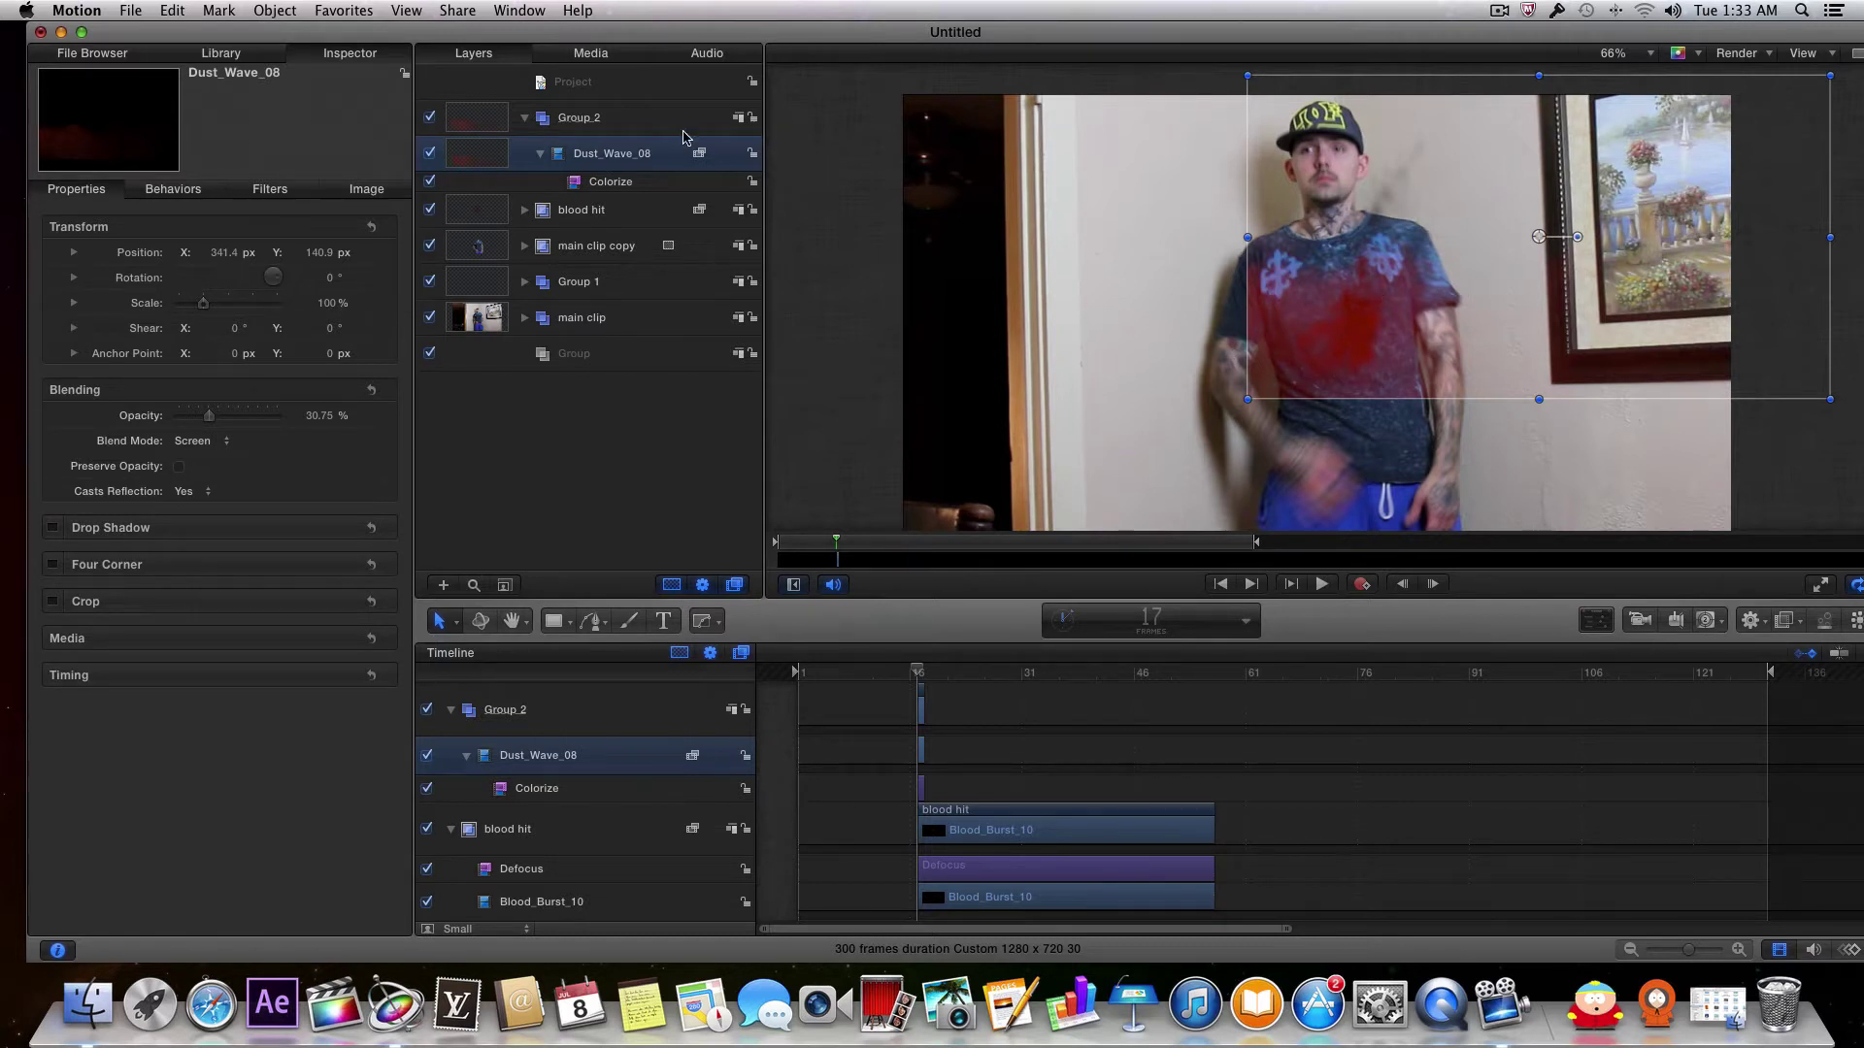
# Step: Add a circle mask to Group 2 around the red cloud on the man's chest and set its feather to 52
pyautogui.click(621, 124)
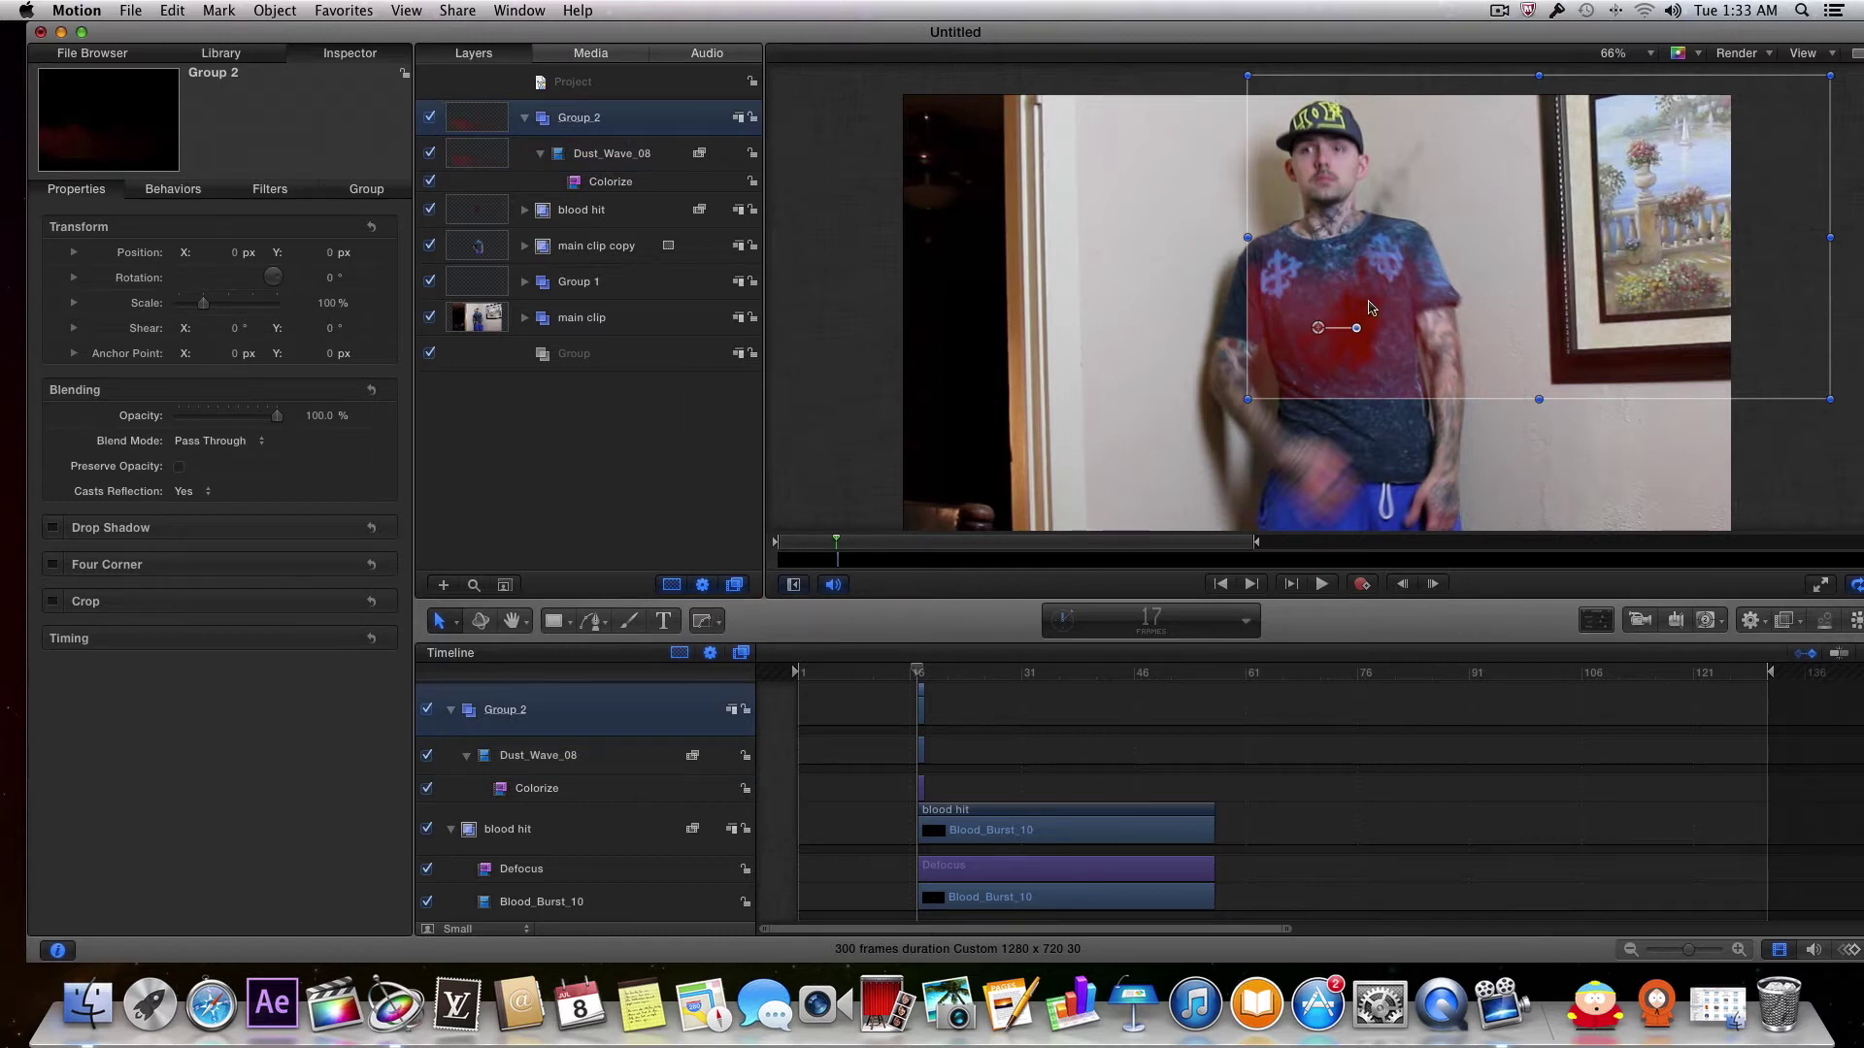
pyautogui.click(707, 628)
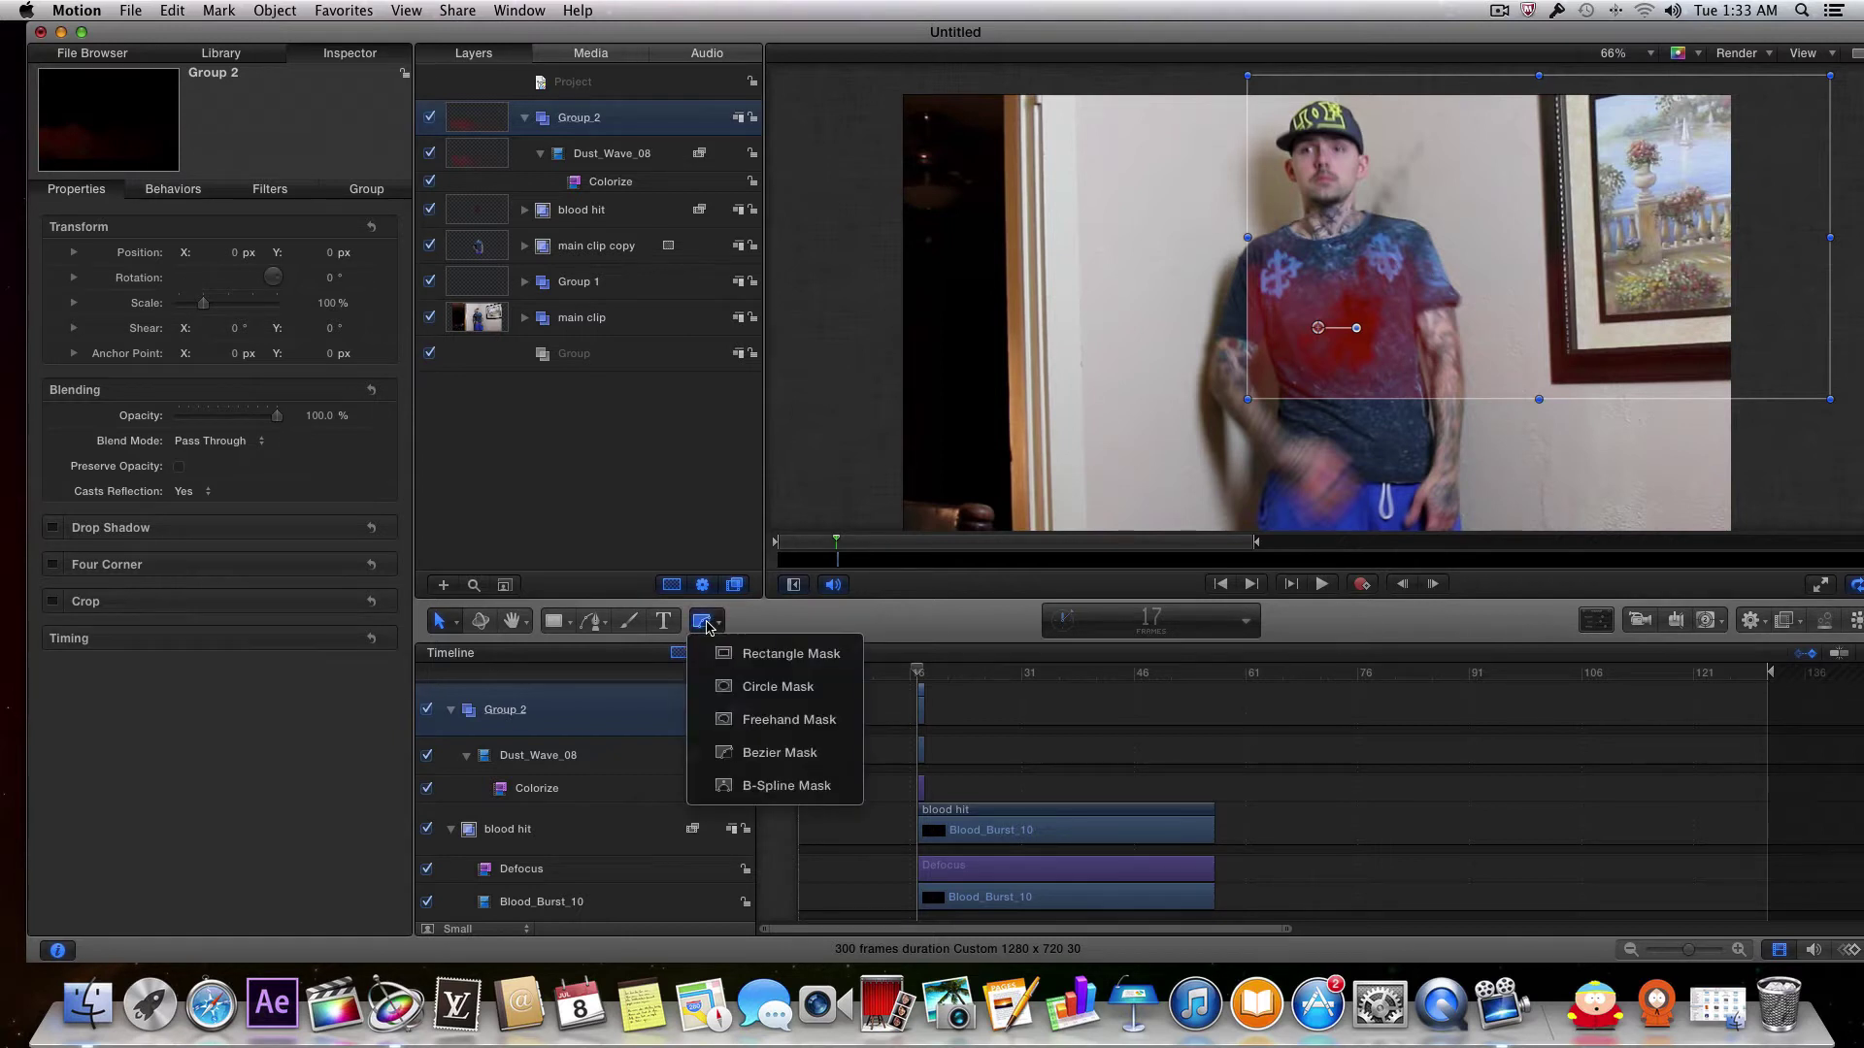
pyautogui.click(730, 687)
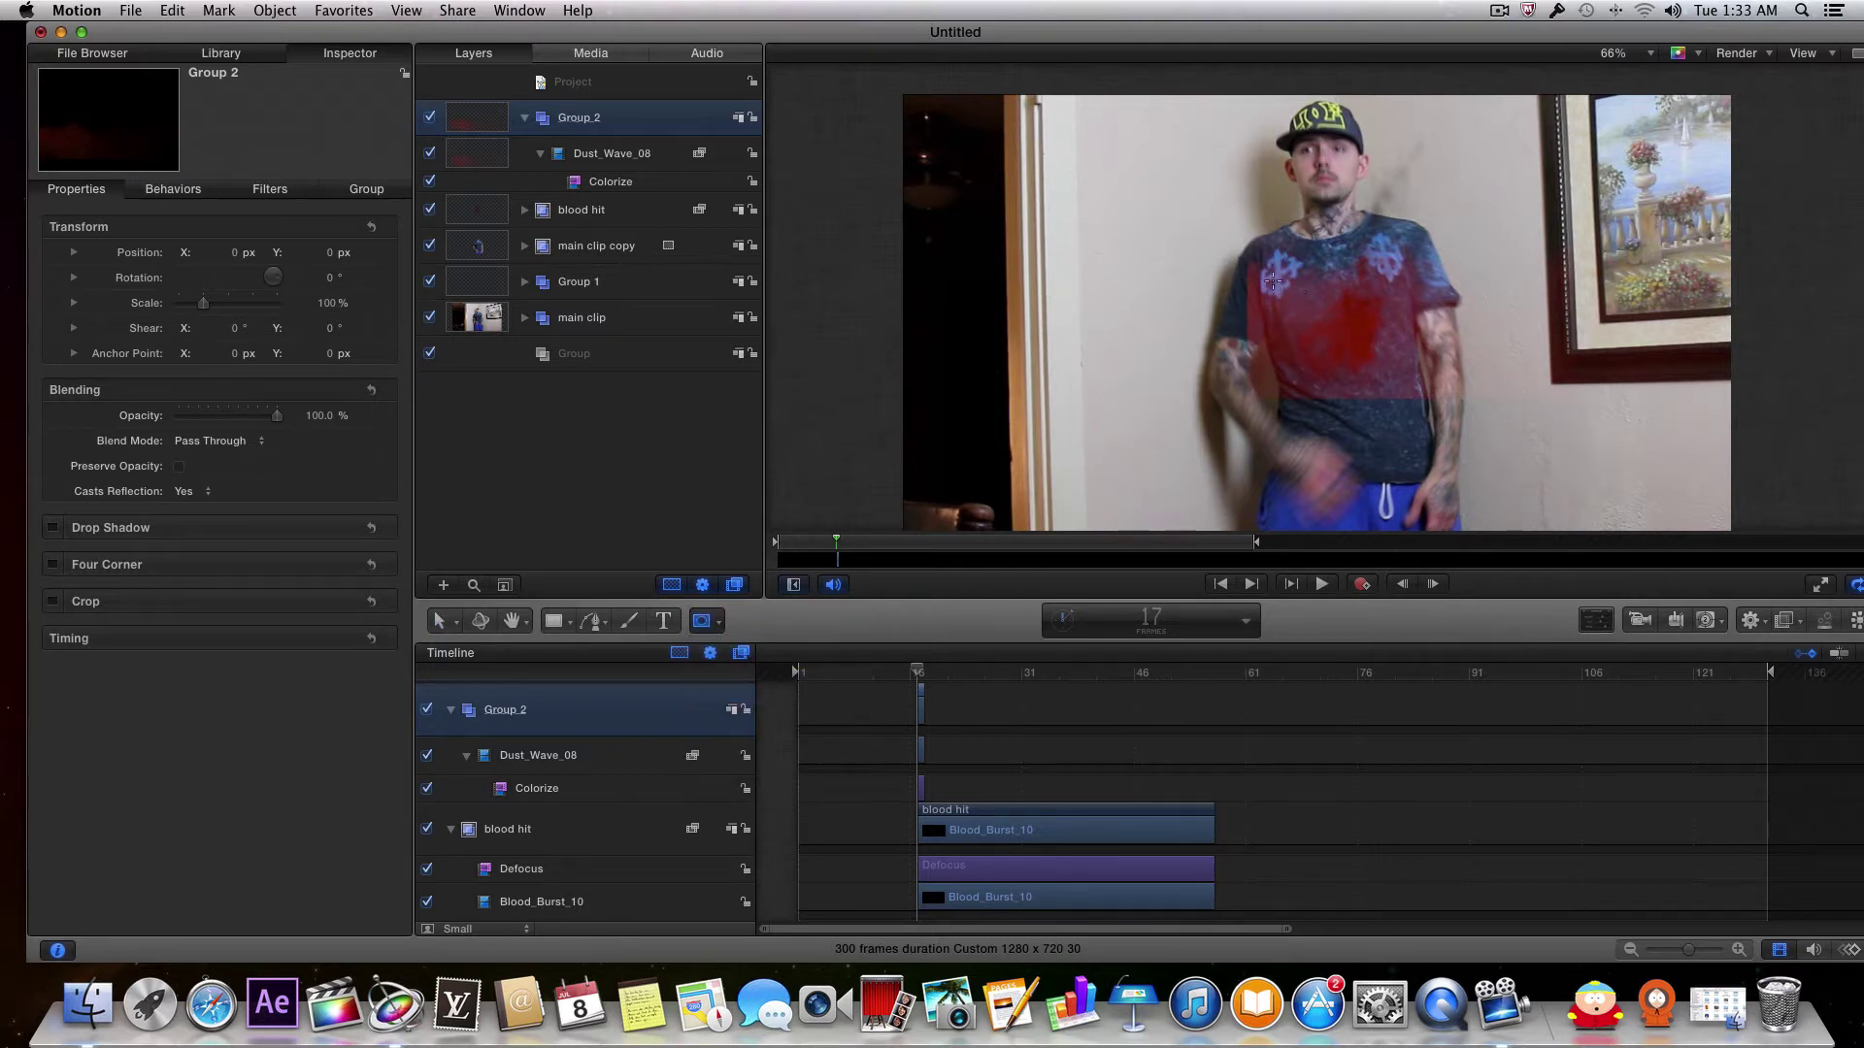
pyautogui.moveTo(1272, 281); pyautogui.dragTo(1403, 396)
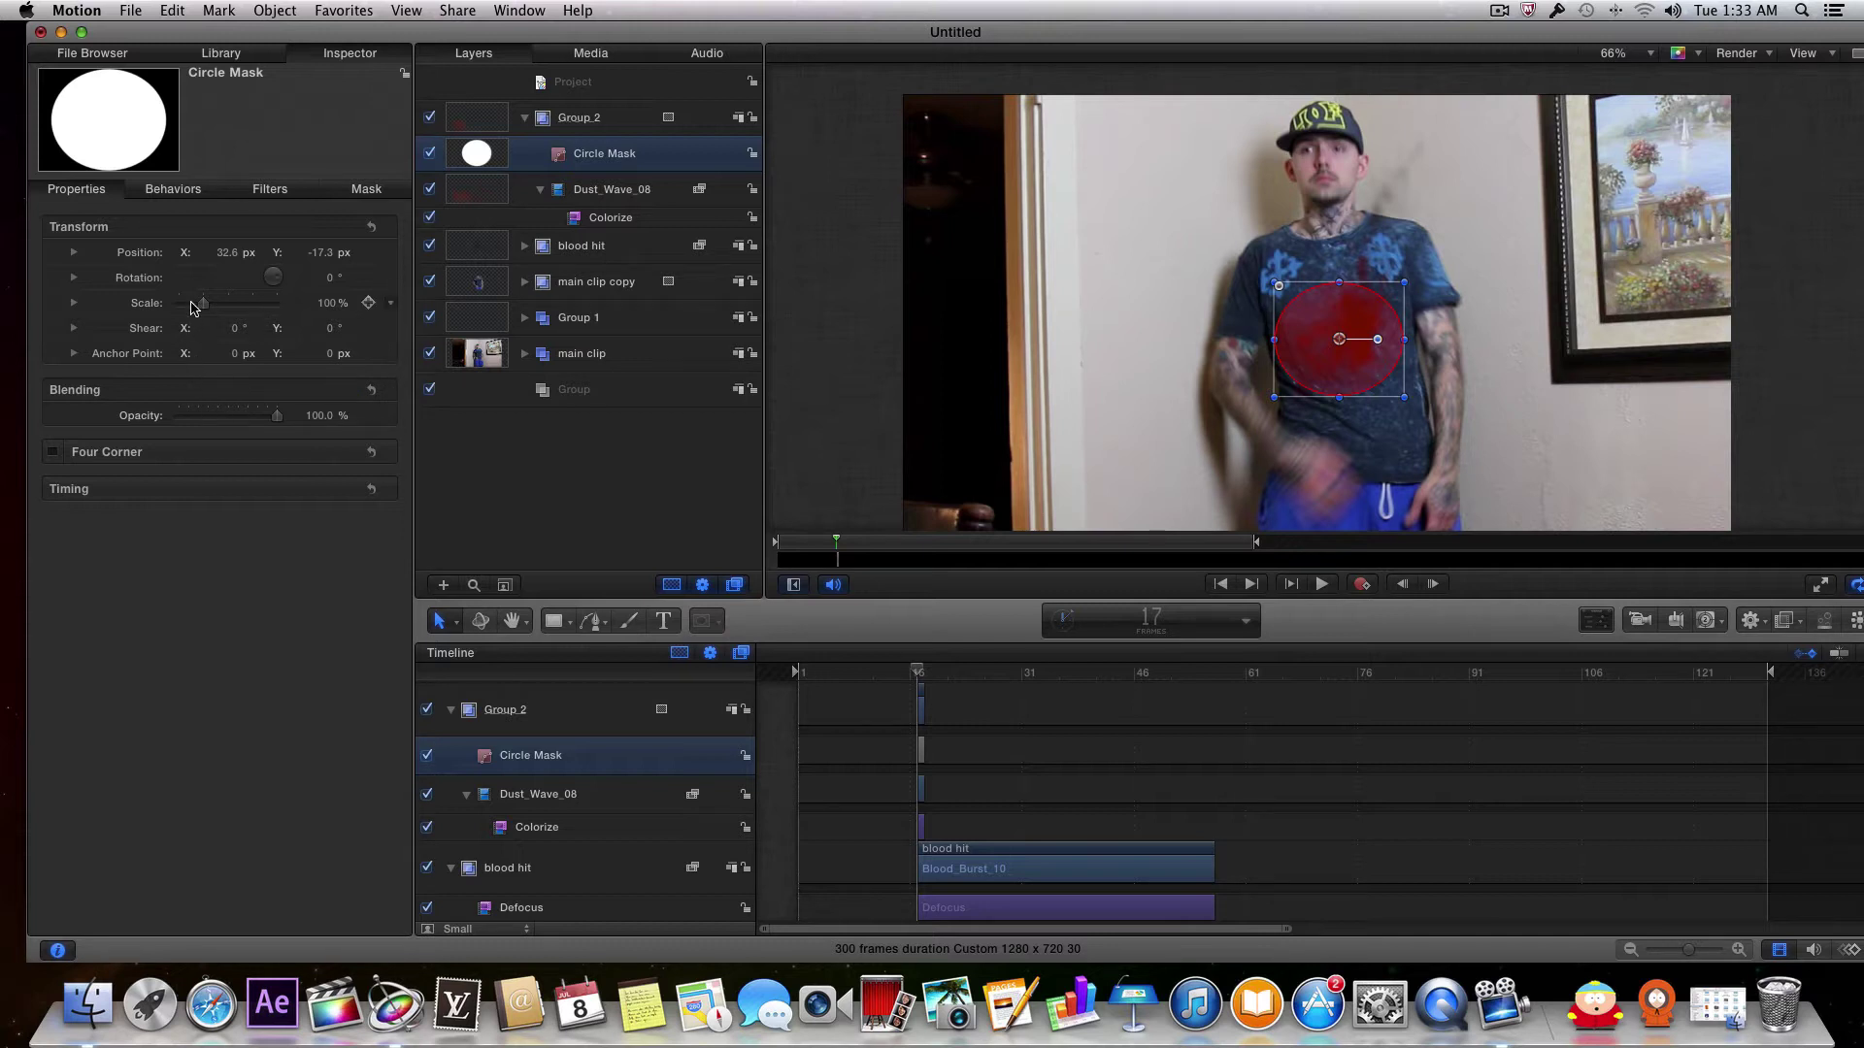
pyautogui.click(367, 190)
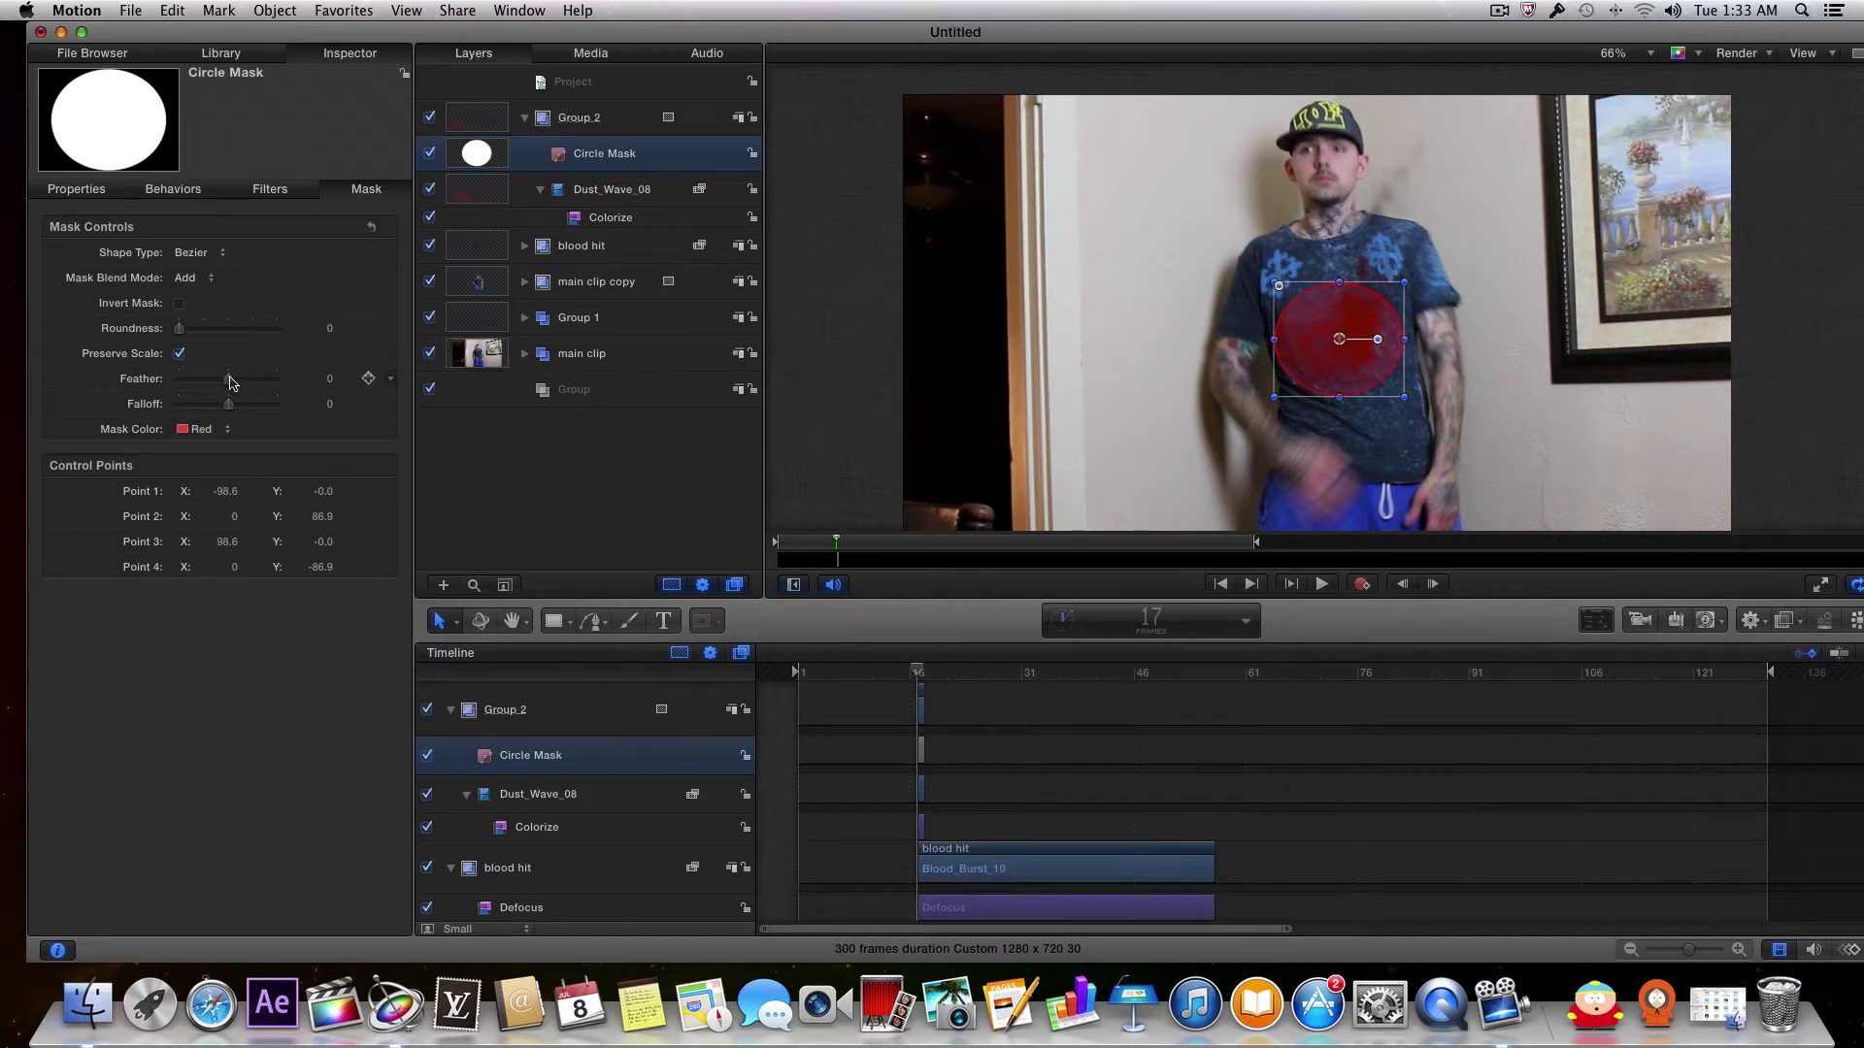
pyautogui.moveTo(230, 382)
pyautogui.mouseDown()
pyautogui.moveTo(295, 389)
pyautogui.moveTo(259, 392)
pyautogui.mouseUp()
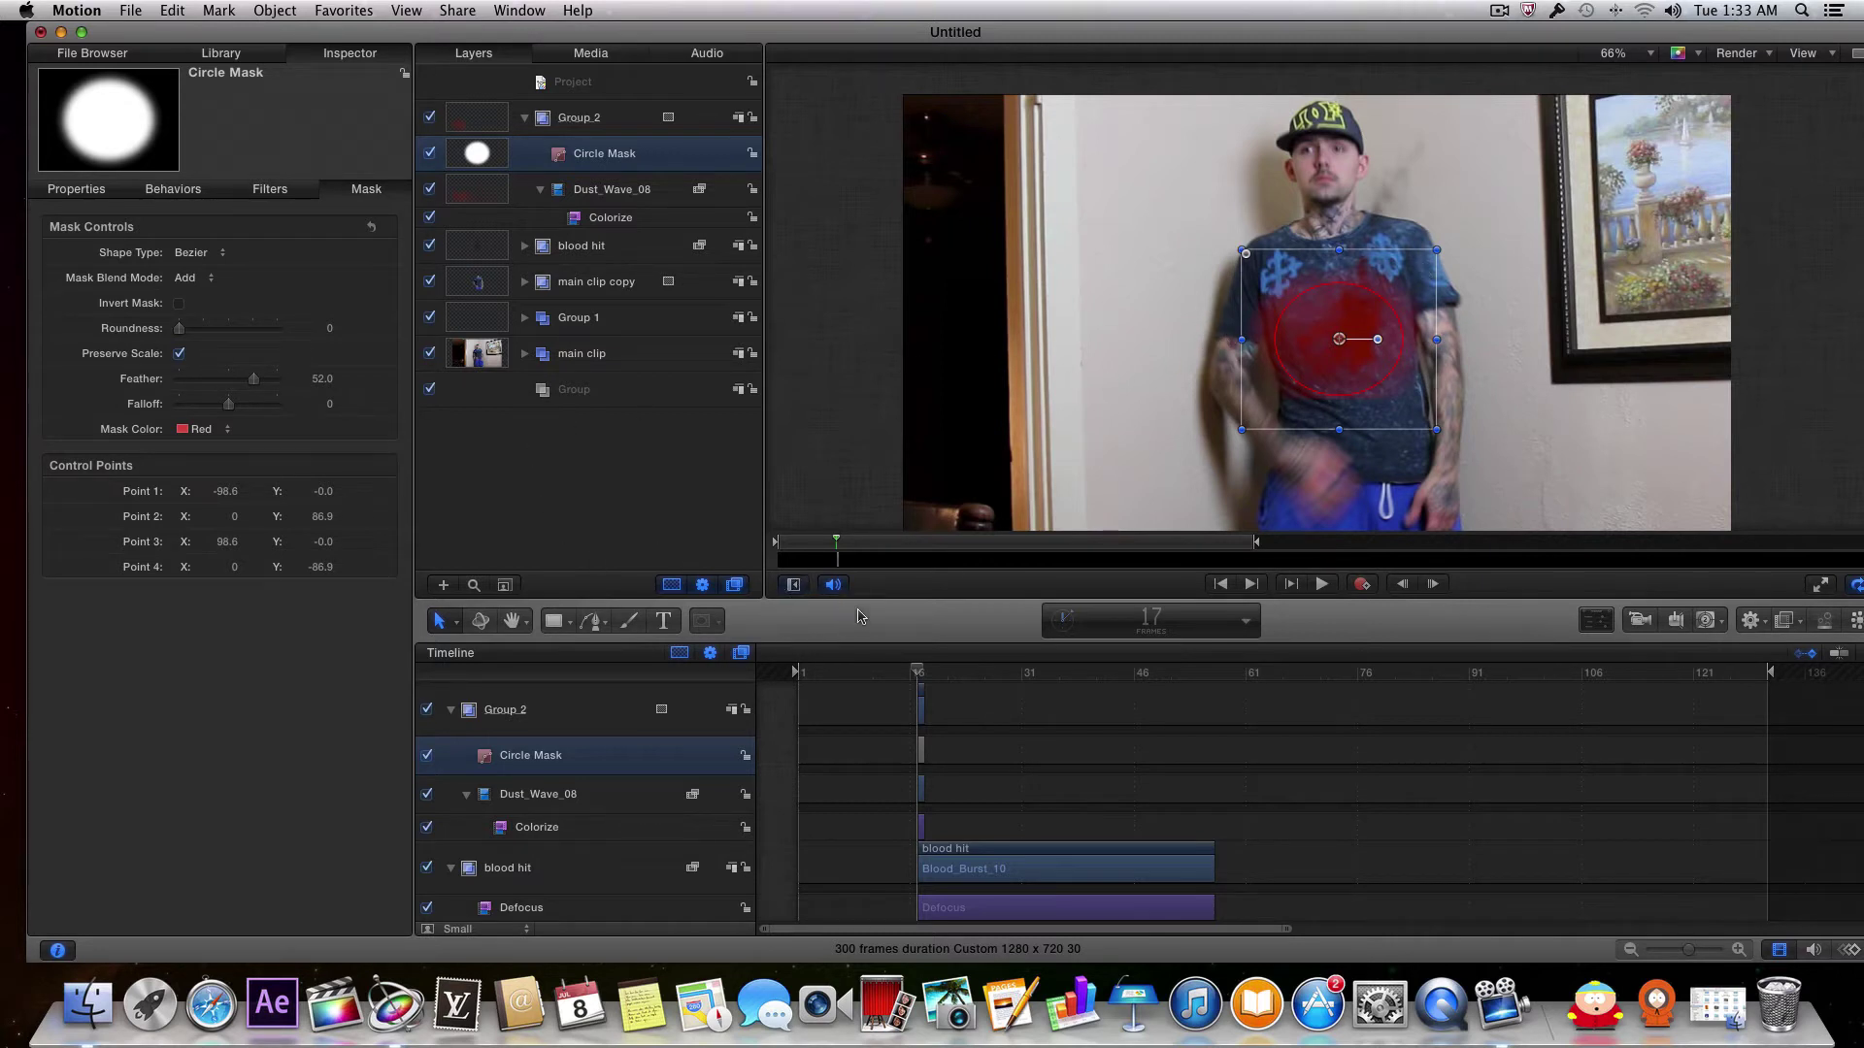
# Step: Play back the masked hit, return to frame 17, and make the circle mask slightly wider and taller over the man's chest
pyautogui.moveTo(916, 674); pyautogui.dragTo(872, 675)
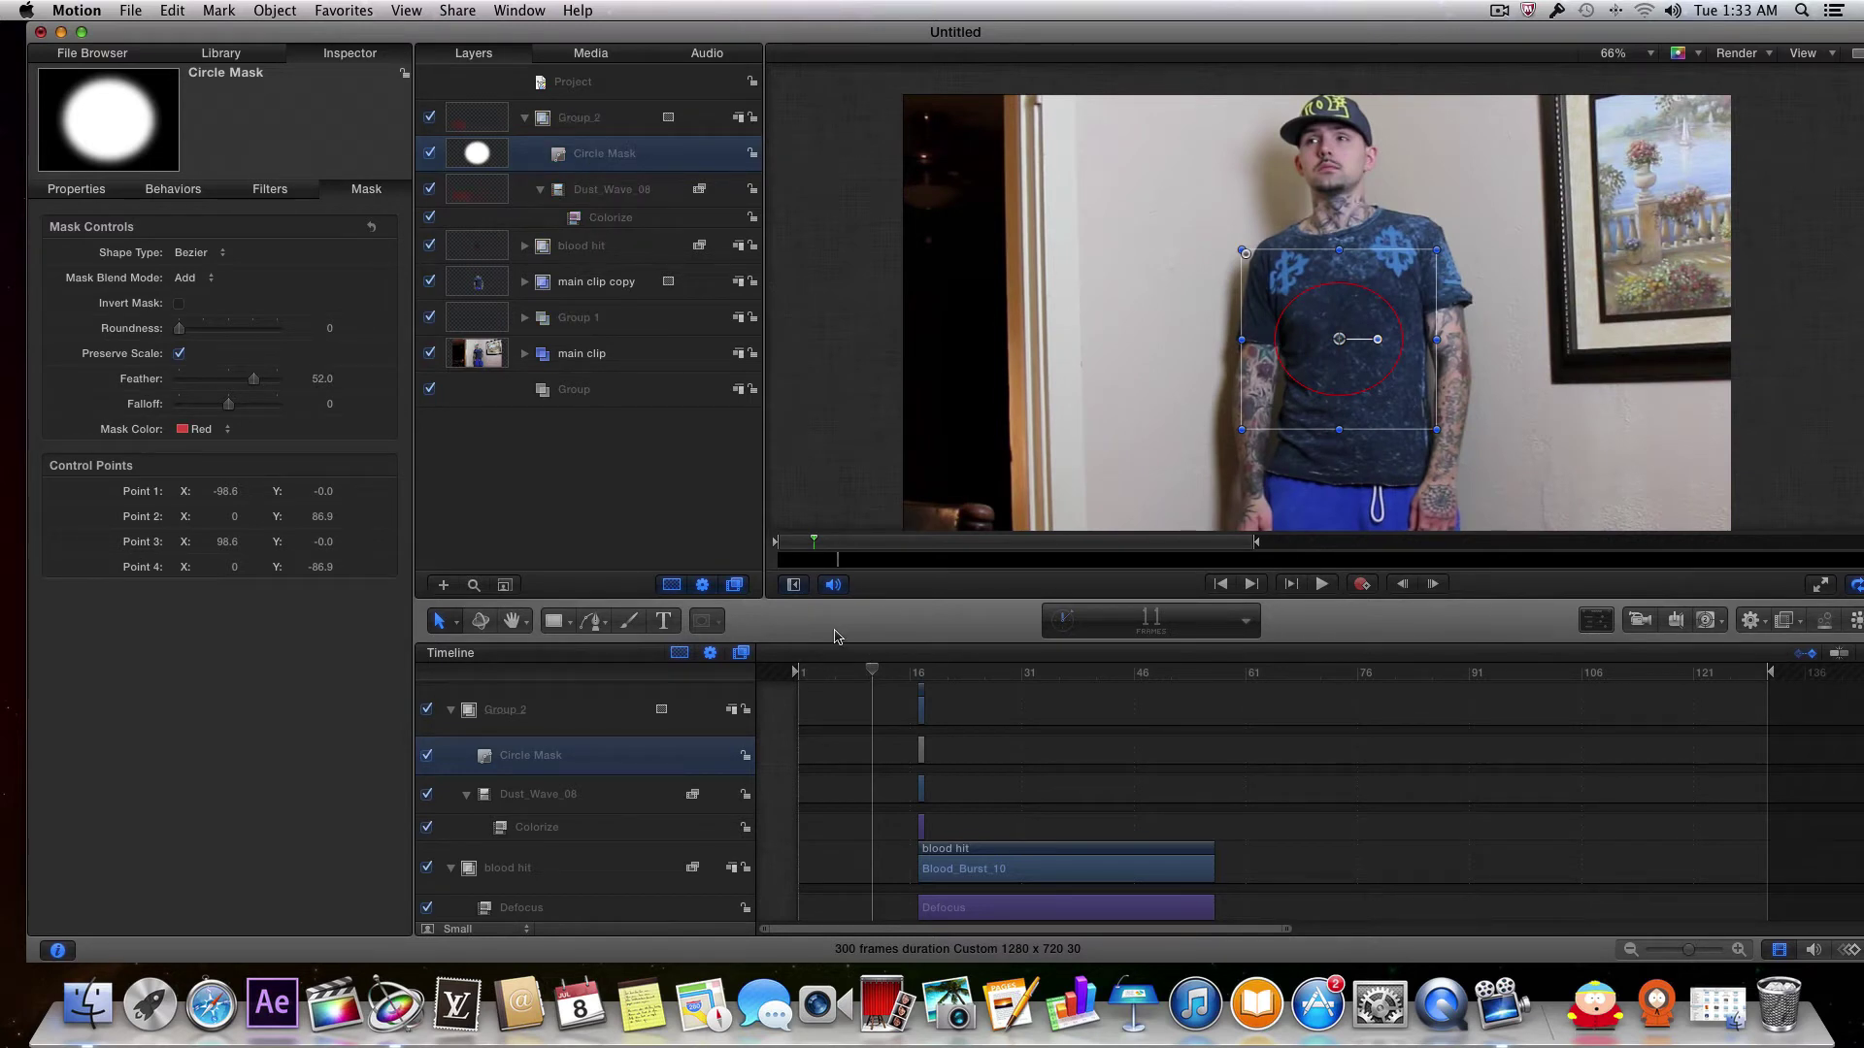
pyautogui.press('space')
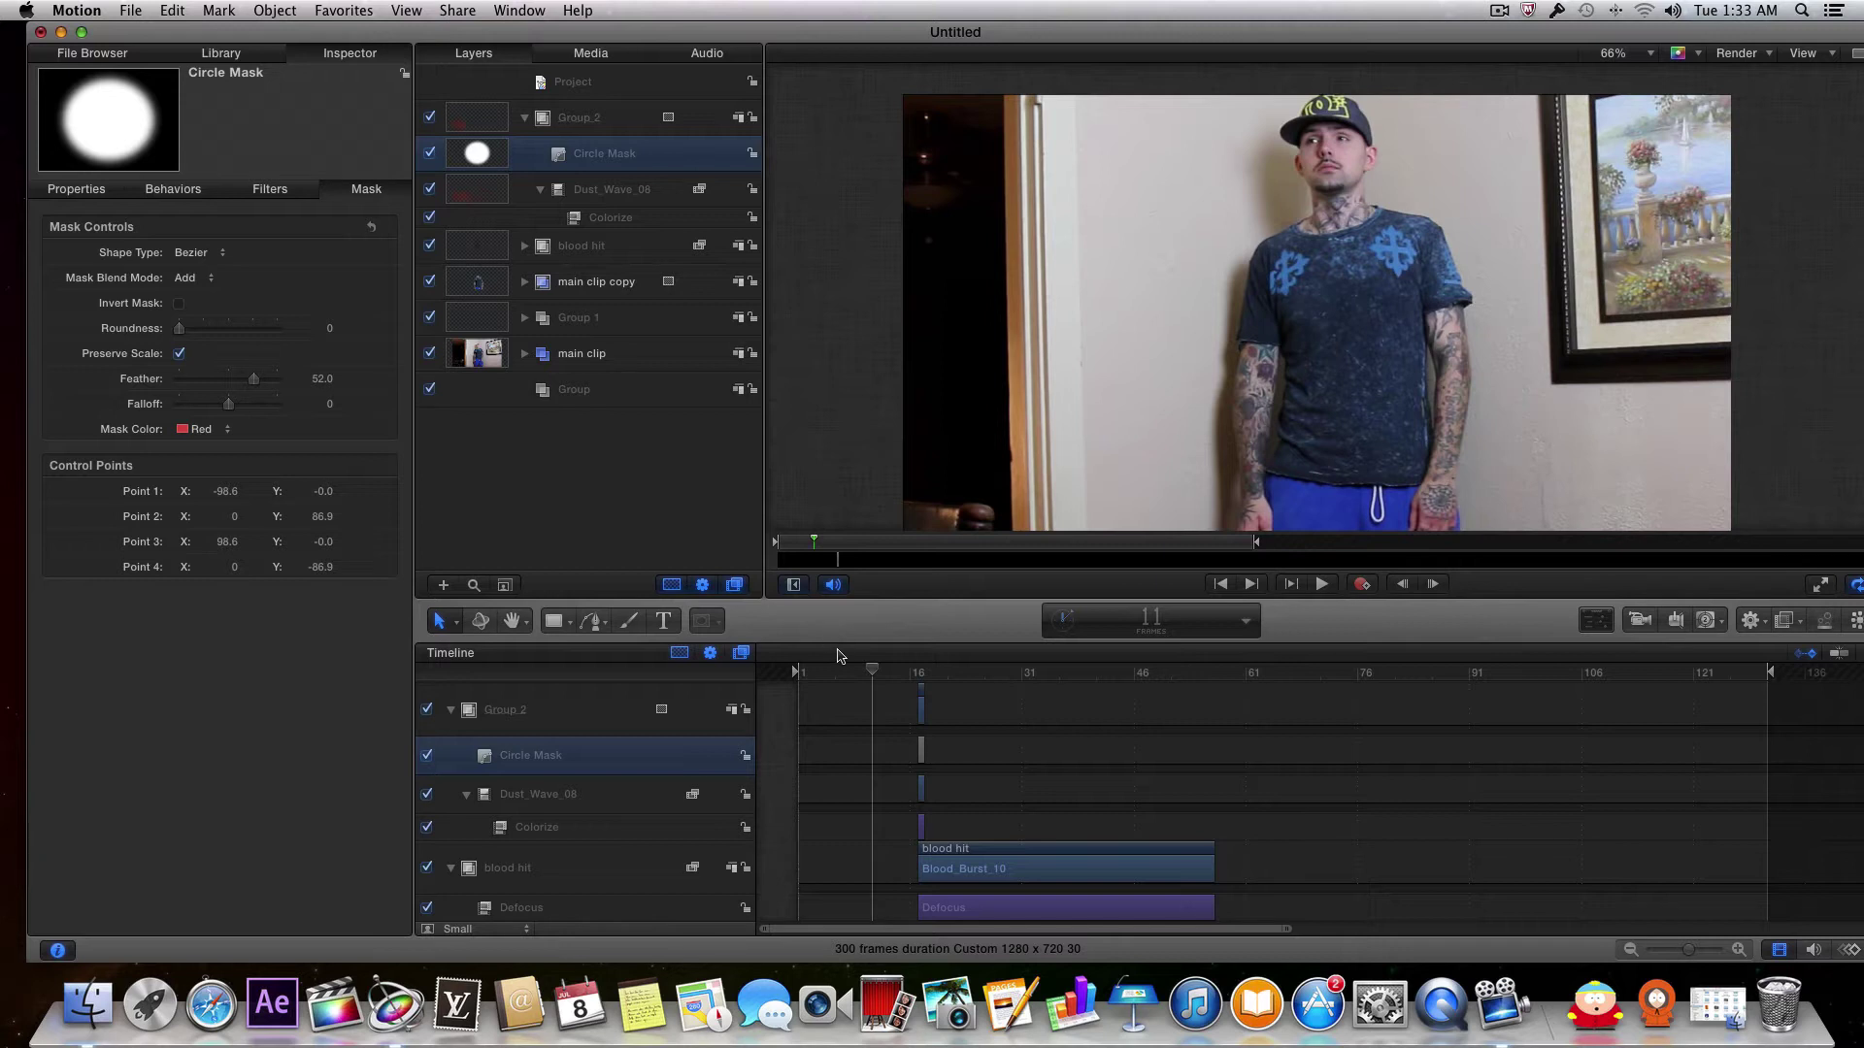
pyautogui.press('Home')
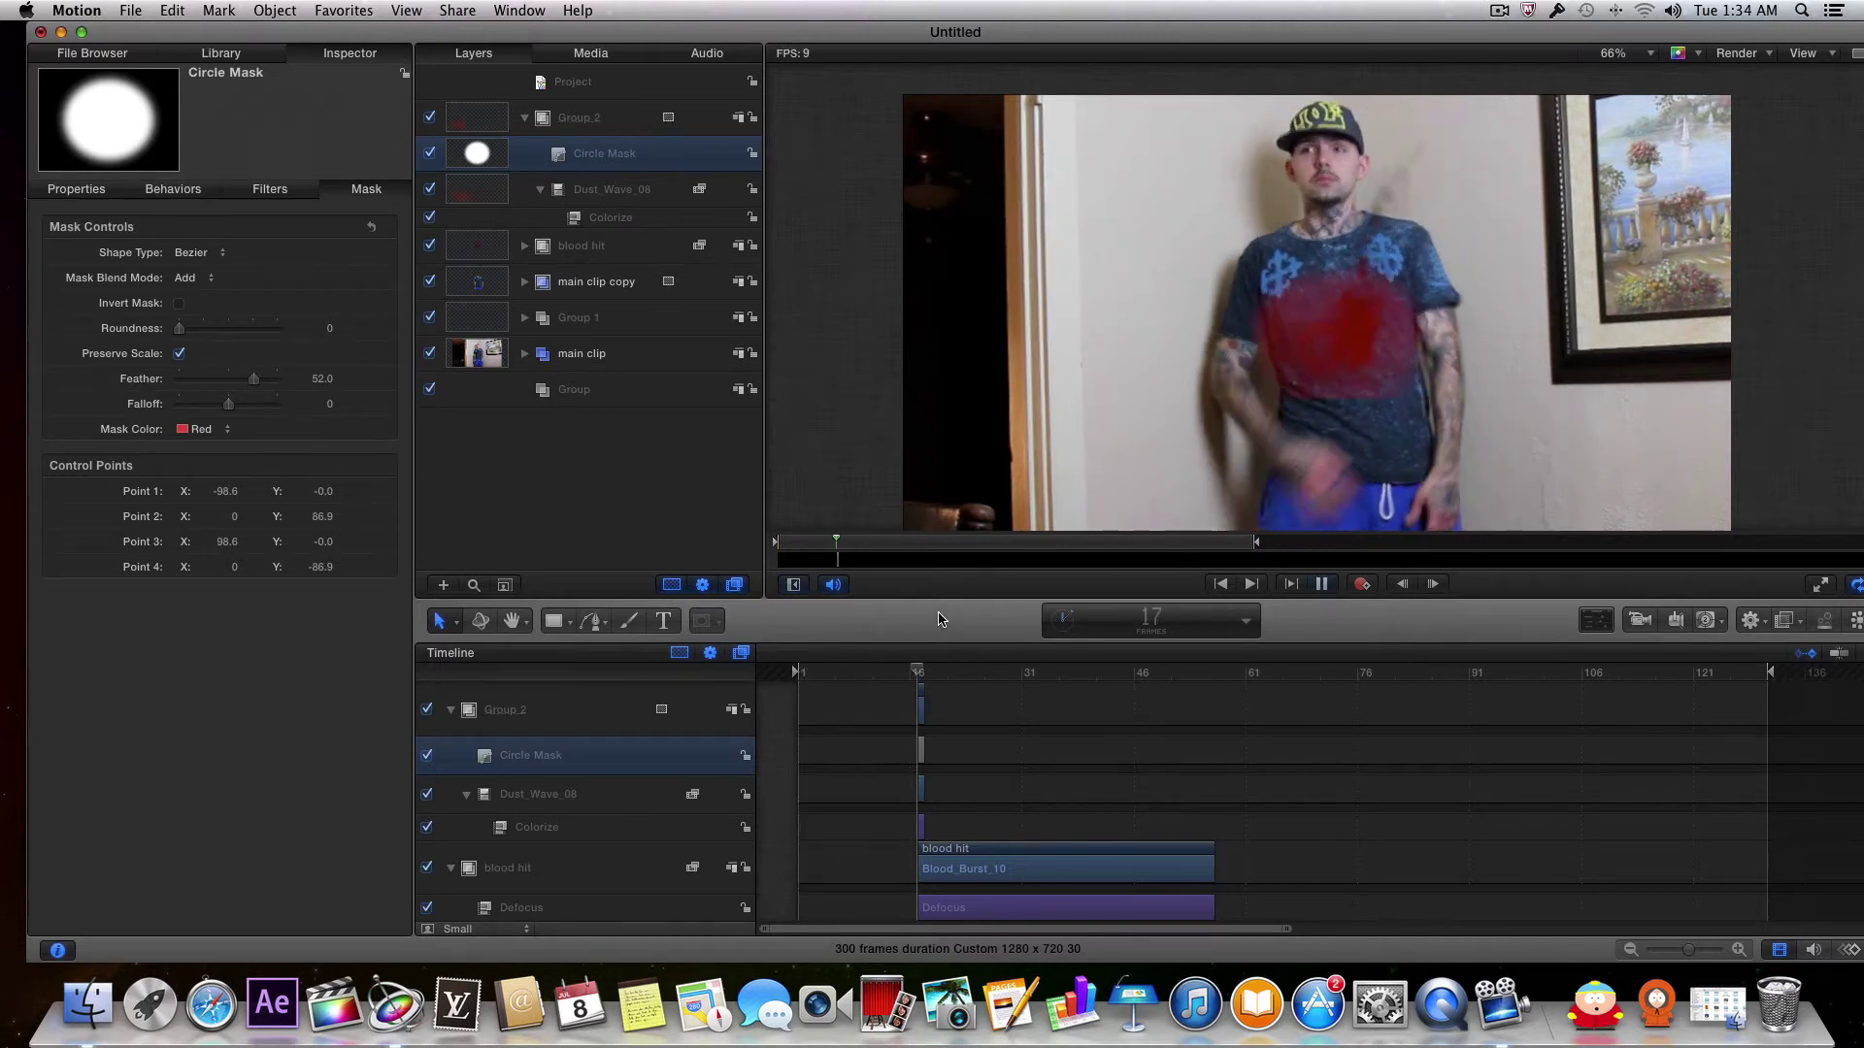
pyautogui.press('space')
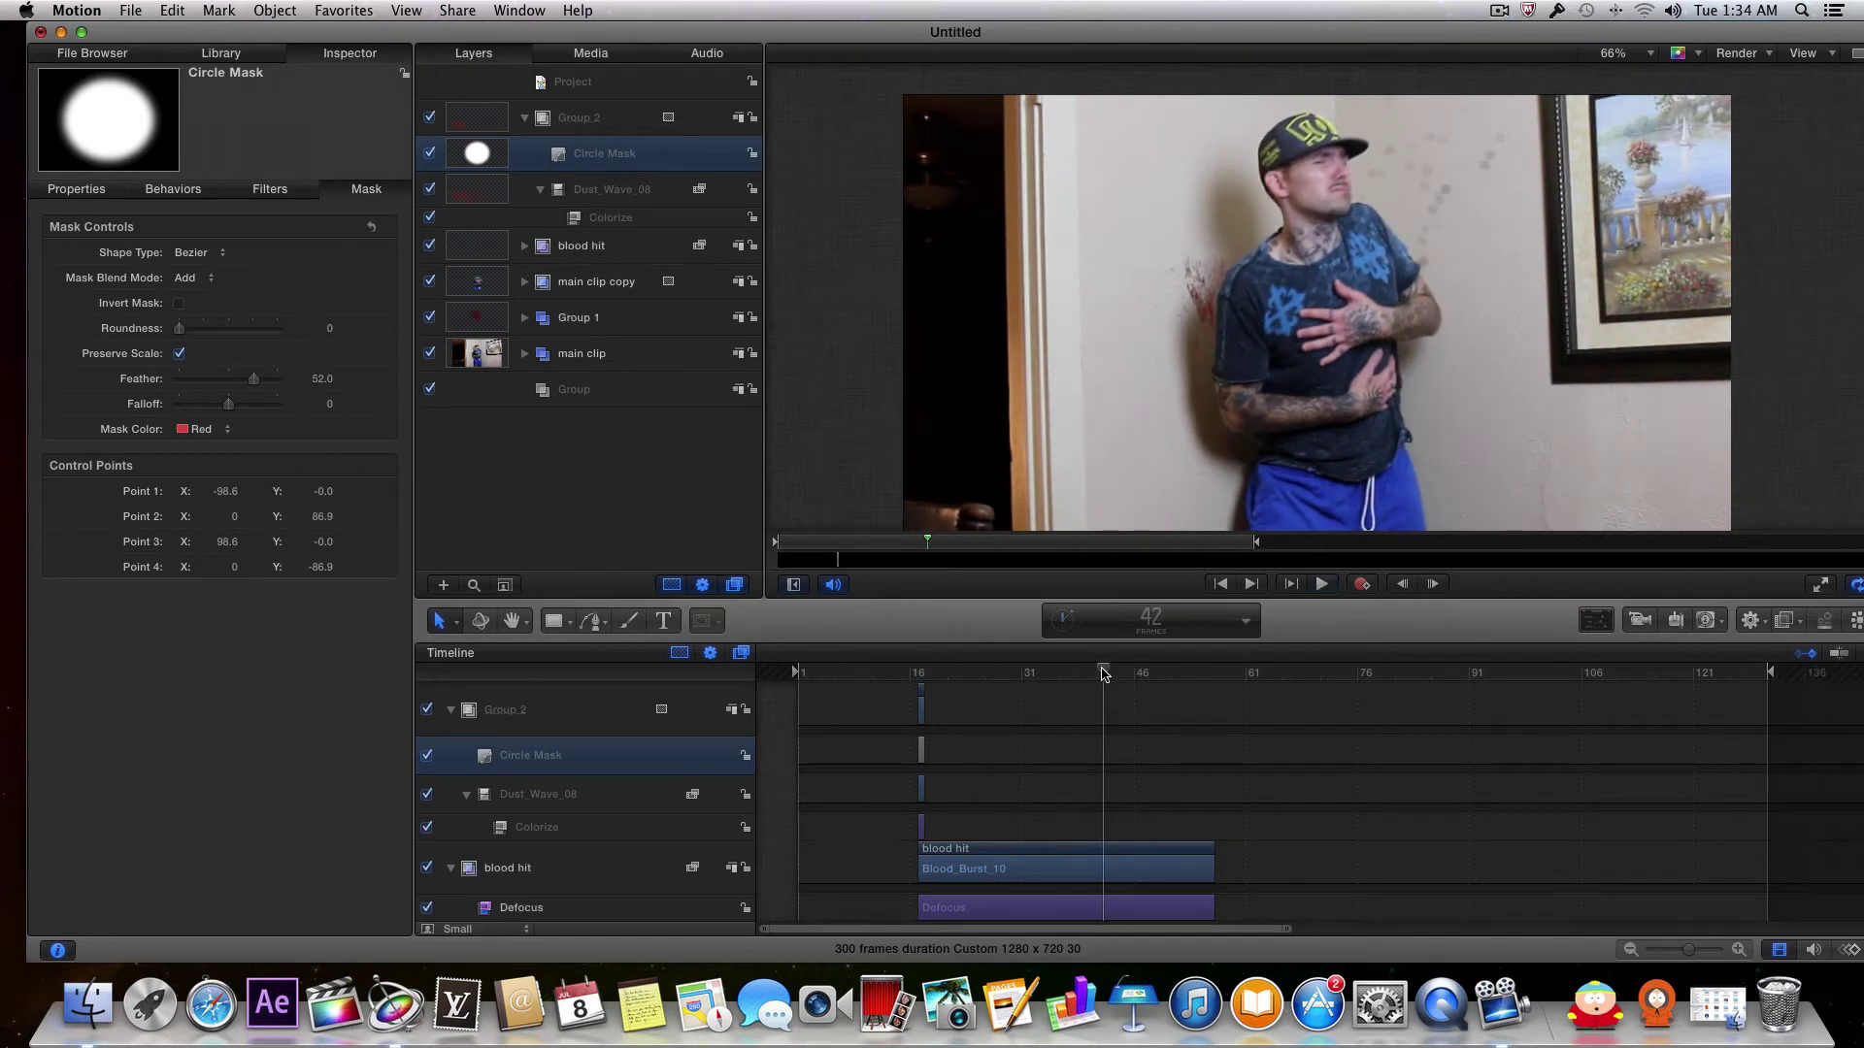
pyautogui.moveTo(1102, 673); pyautogui.dragTo(916, 682)
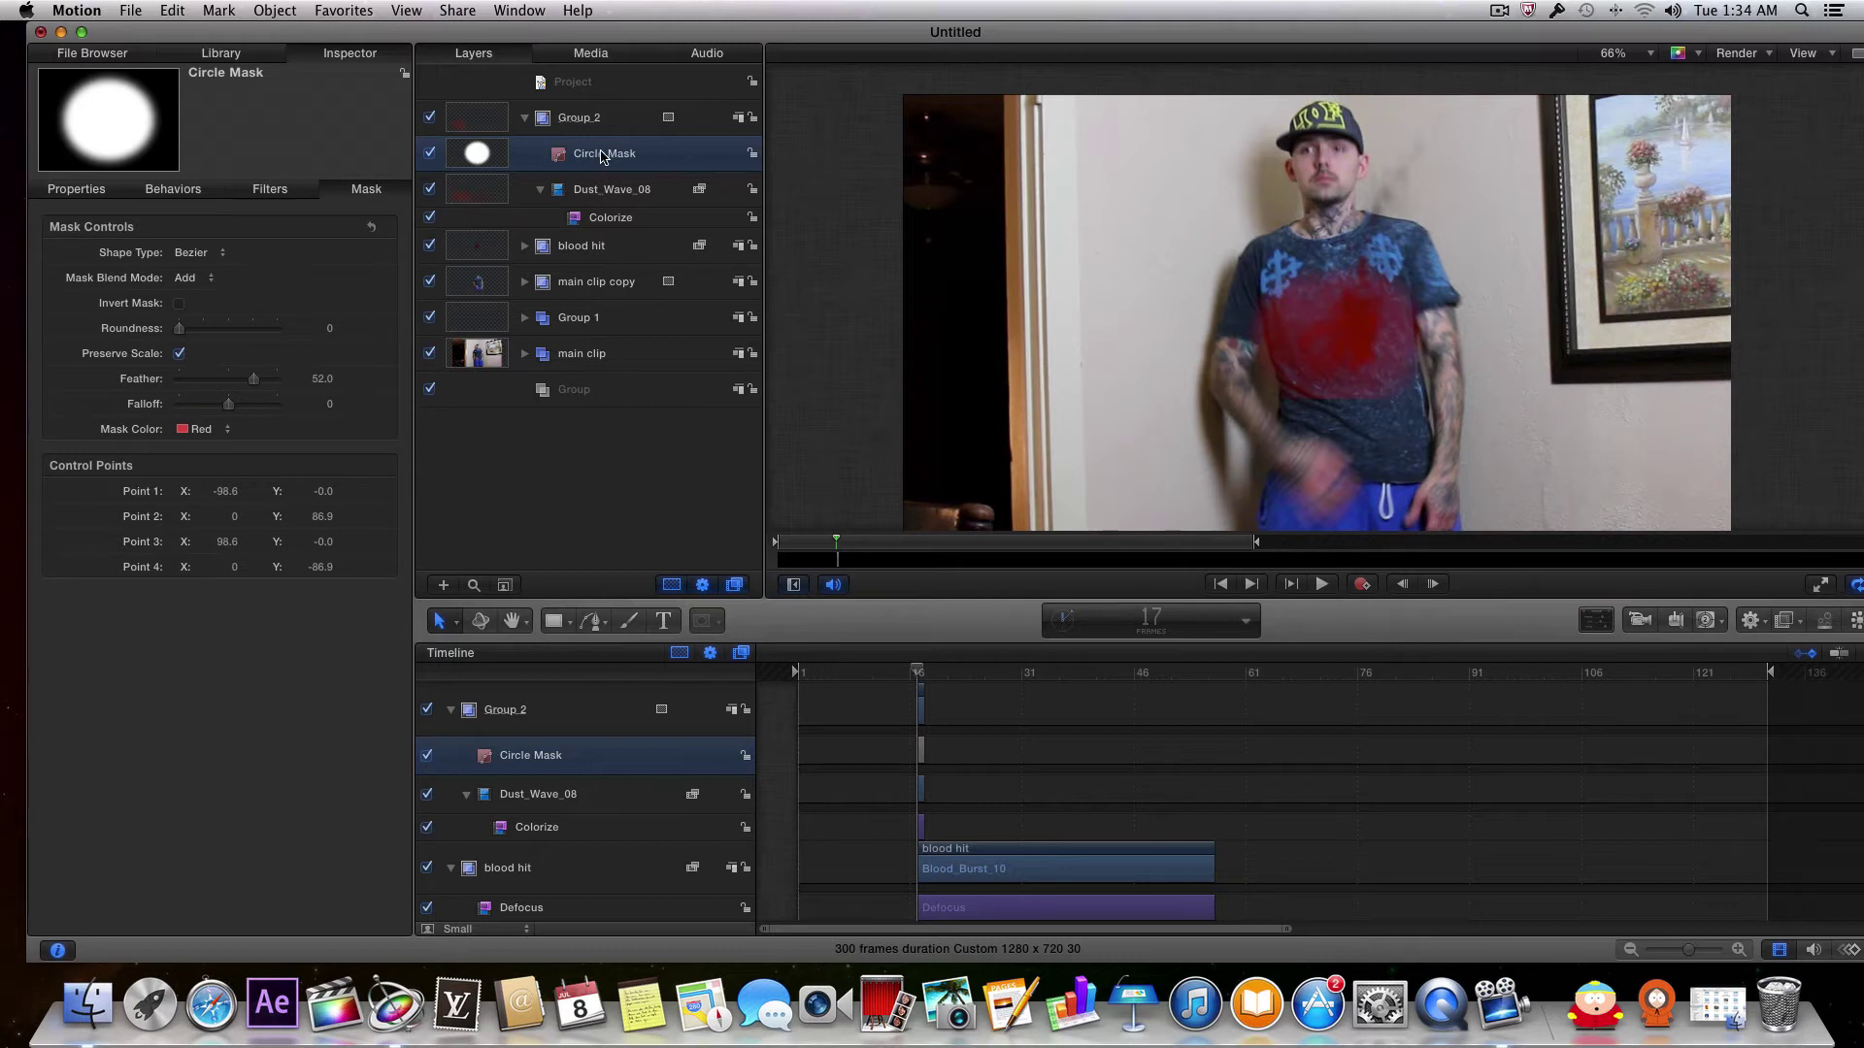
pyautogui.click(635, 157)
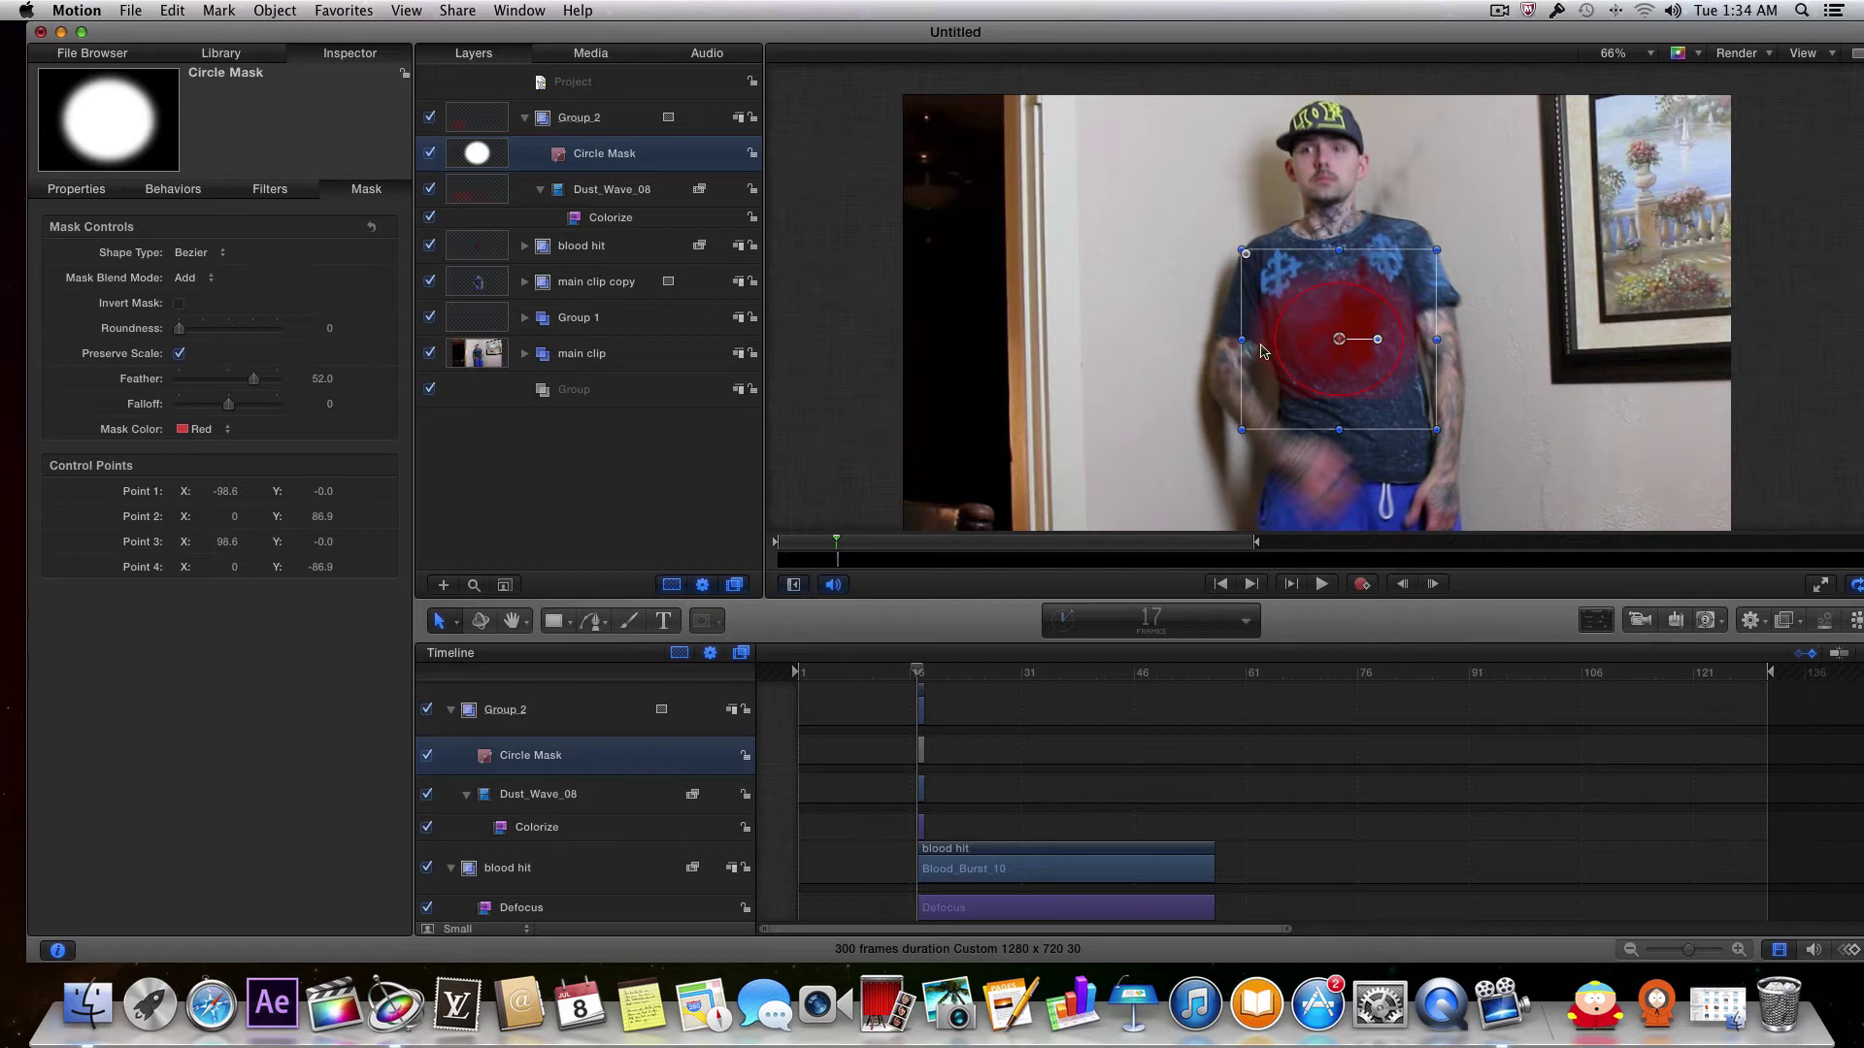
pyautogui.moveTo(1240, 341)
pyautogui.mouseDown()
pyautogui.moveTo(1160, 343)
pyautogui.moveTo(1239, 341)
pyautogui.mouseUp()
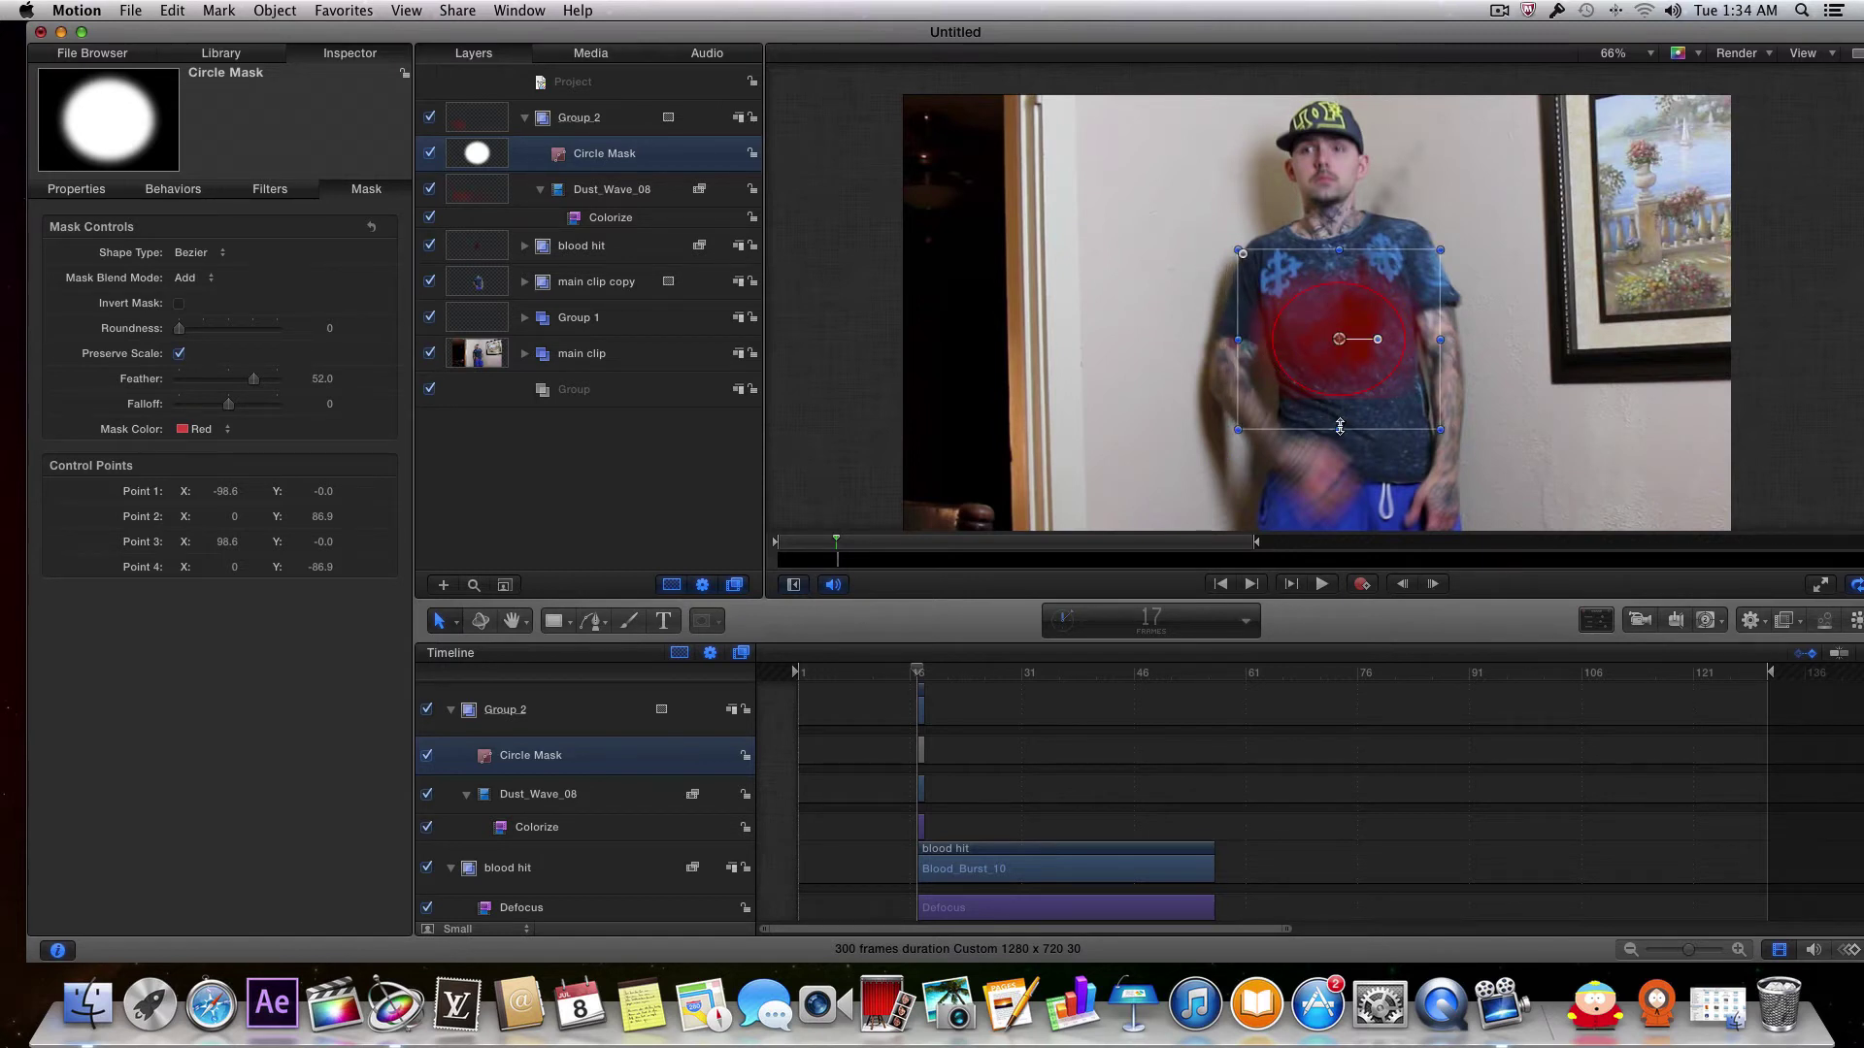
pyautogui.moveTo(1340, 428); pyautogui.dragTo(1335, 484)
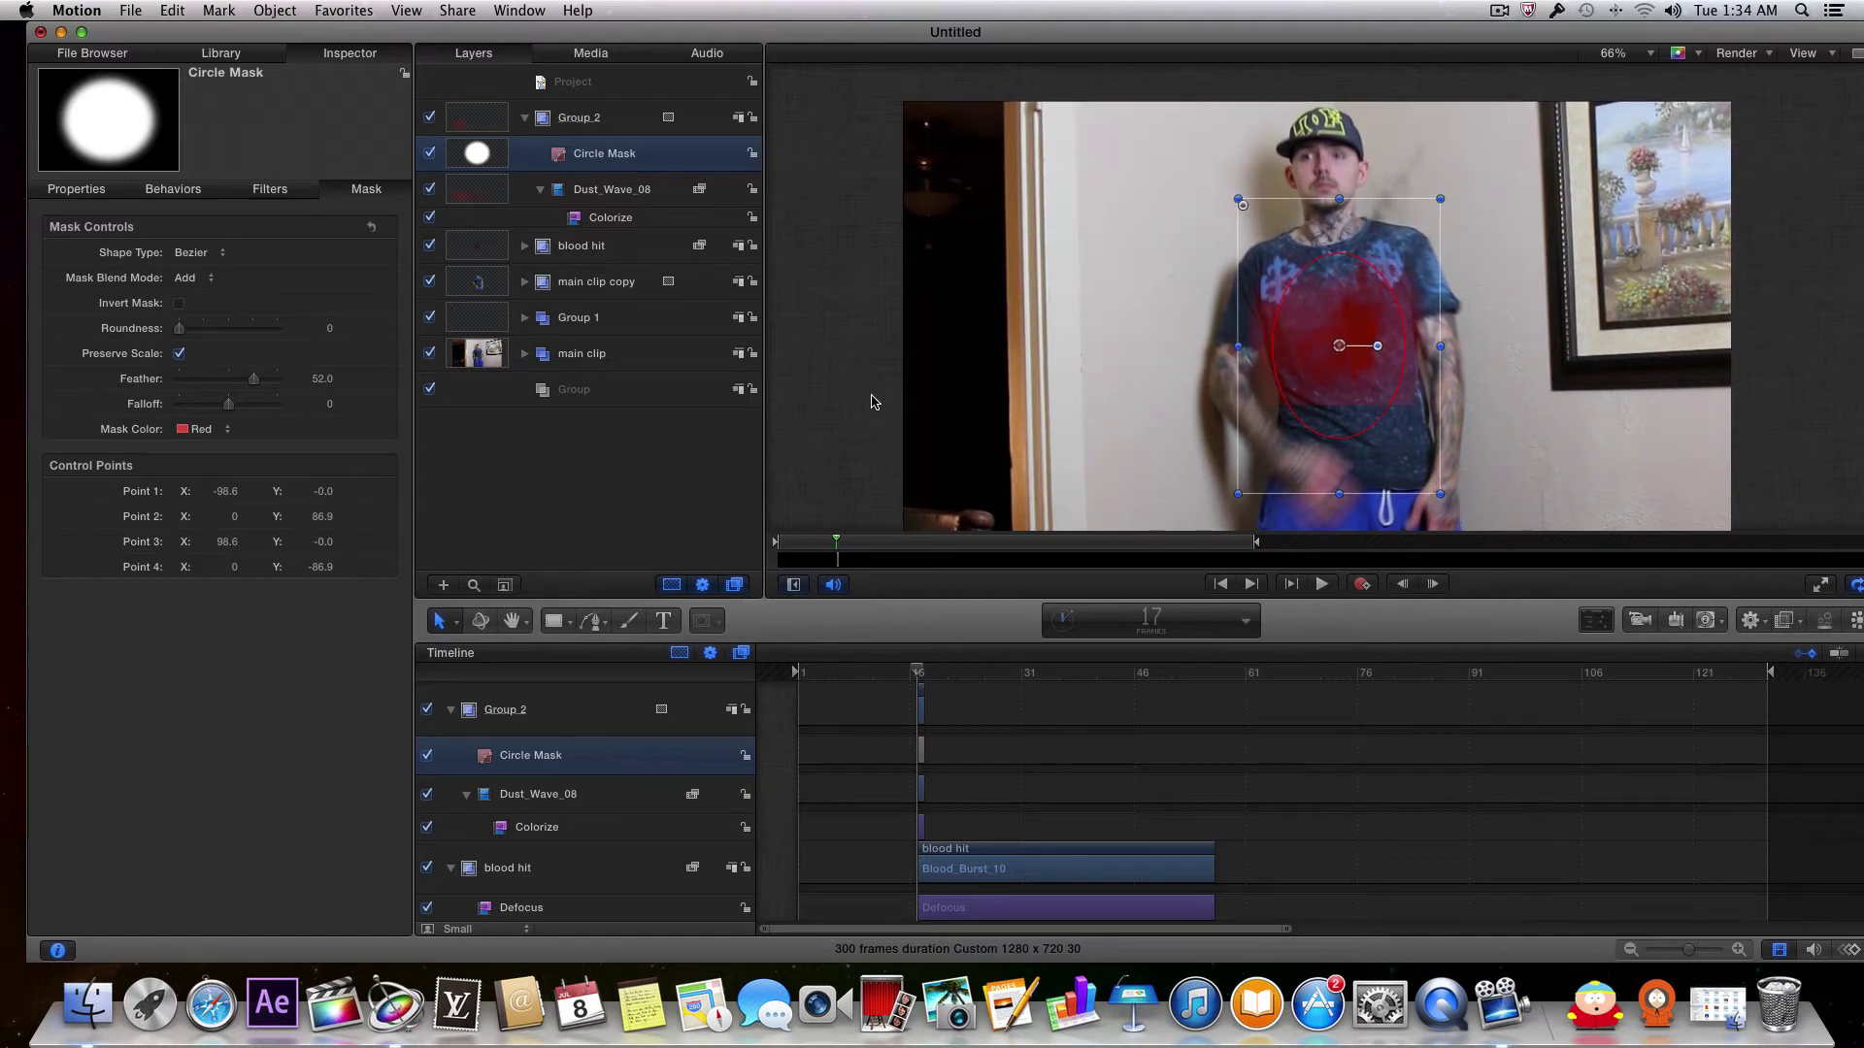
pyautogui.press('super+slash')
pyautogui.moveTo(1339, 197)
pyautogui.mouseDown()
pyautogui.moveTo(1339, 323)
pyautogui.moveTo(1338, 231)
pyautogui.mouseUp()
pyautogui.moveTo(1340, 494); pyautogui.dragTo(1340, 422)
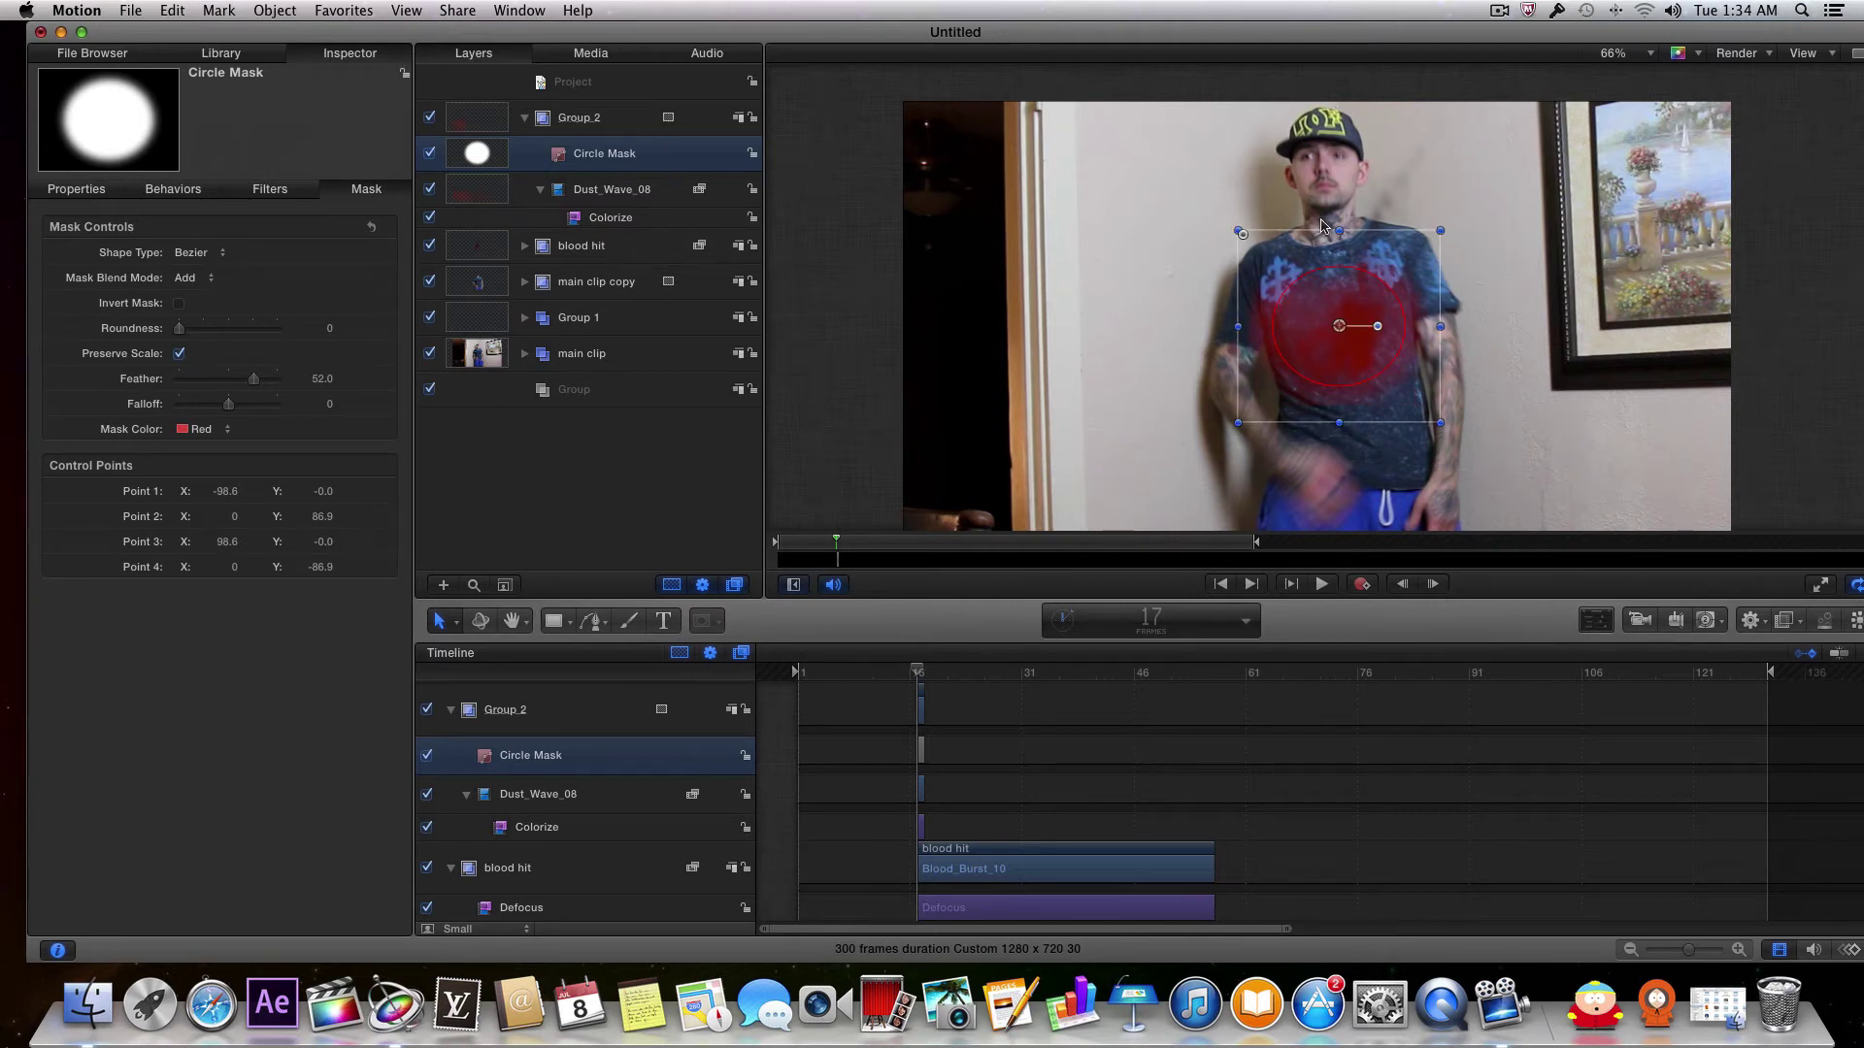
pyautogui.click(826, 379)
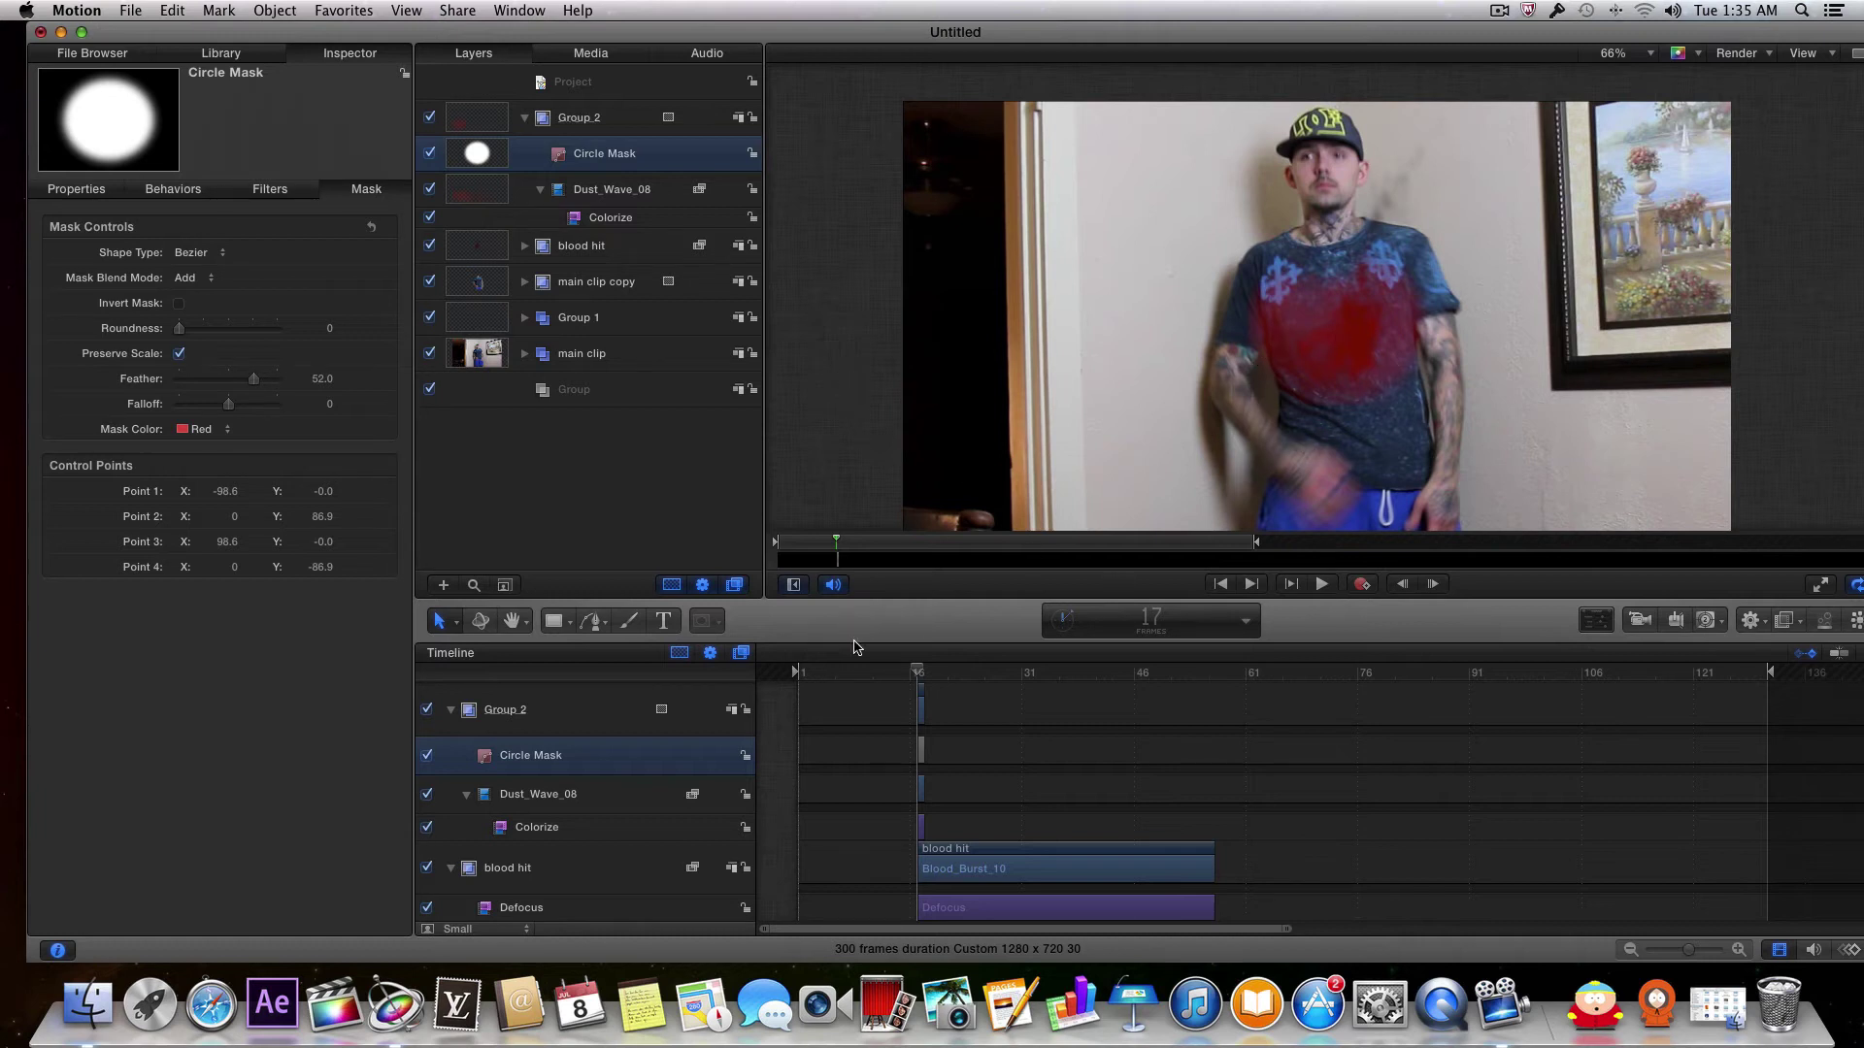
# Step: Reduce the opacity of the Dust_Wave_08 layer to 19.38% and check the hit at frame 17
pyautogui.moveTo(918, 675)
pyautogui.mouseDown()
pyautogui.moveTo(956, 674)
pyautogui.moveTo(878, 675)
pyautogui.moveTo(1016, 675)
pyautogui.moveTo(898, 671)
pyautogui.moveTo(920, 672)
pyautogui.mouseUp()
pyautogui.click(68, 191)
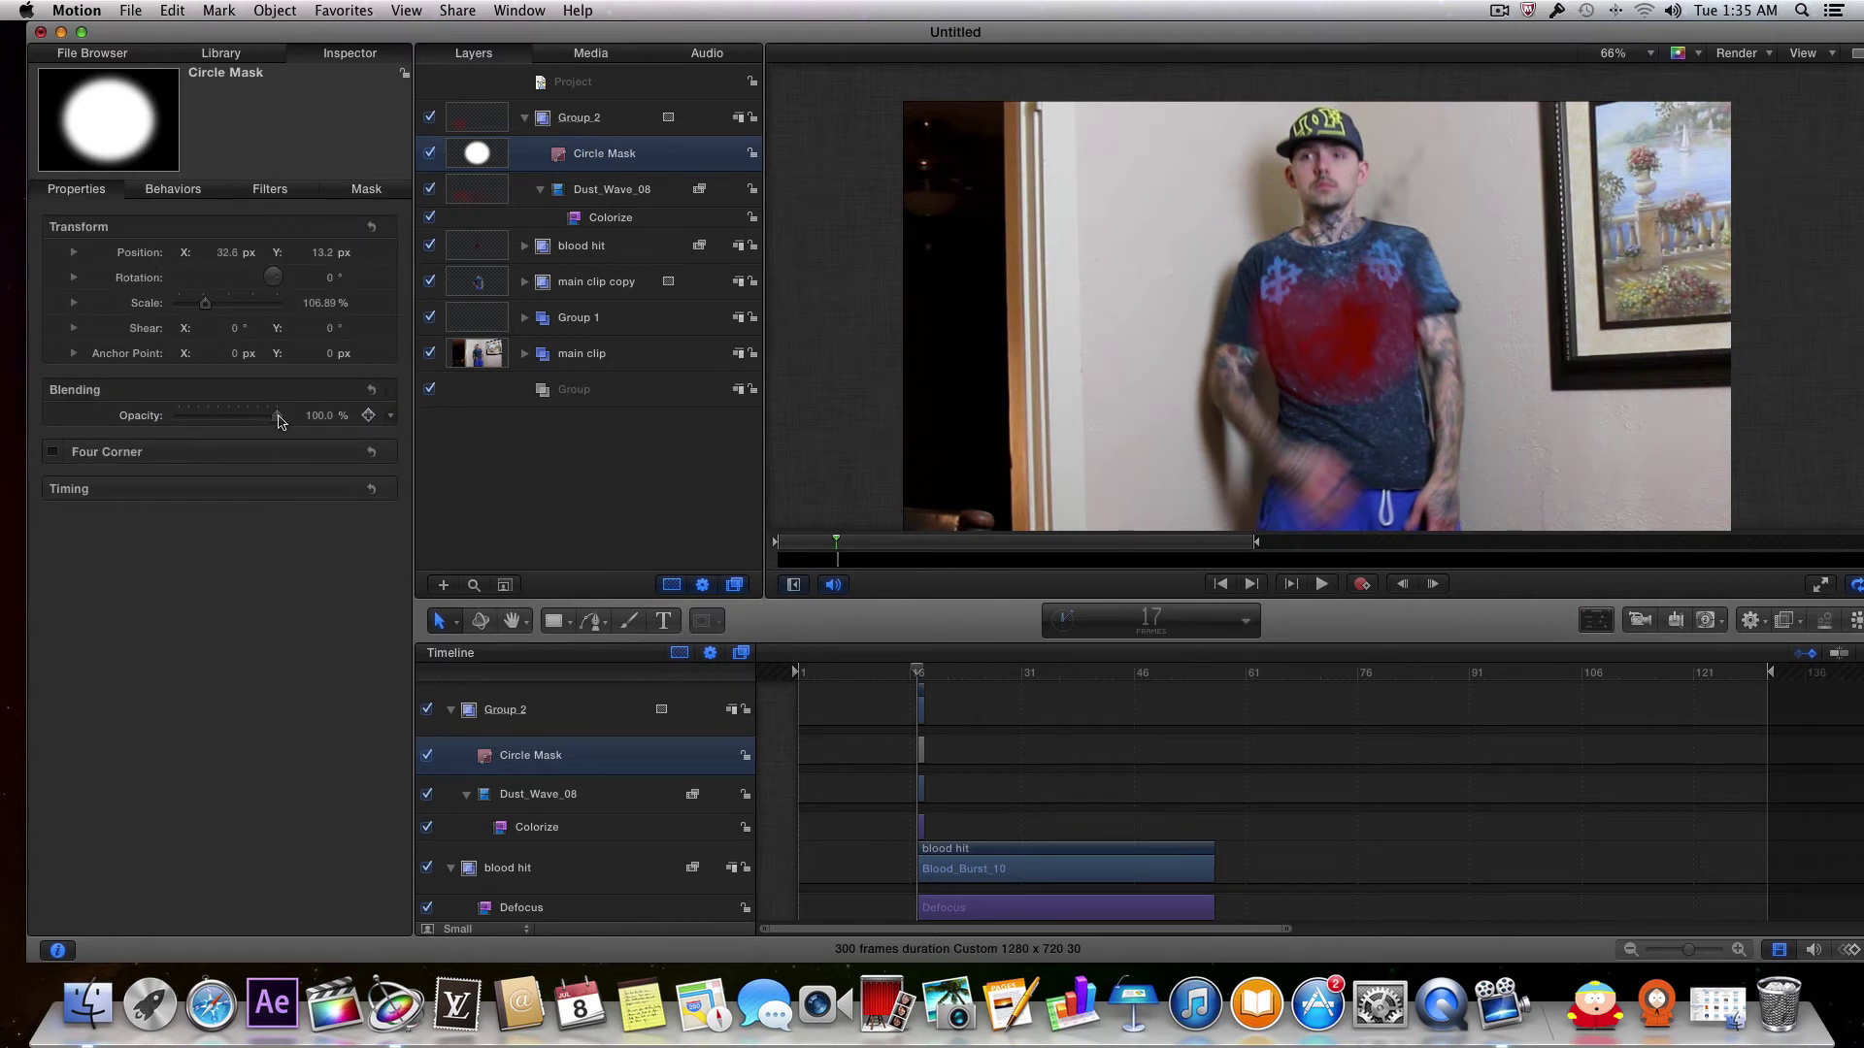
pyautogui.click(607, 192)
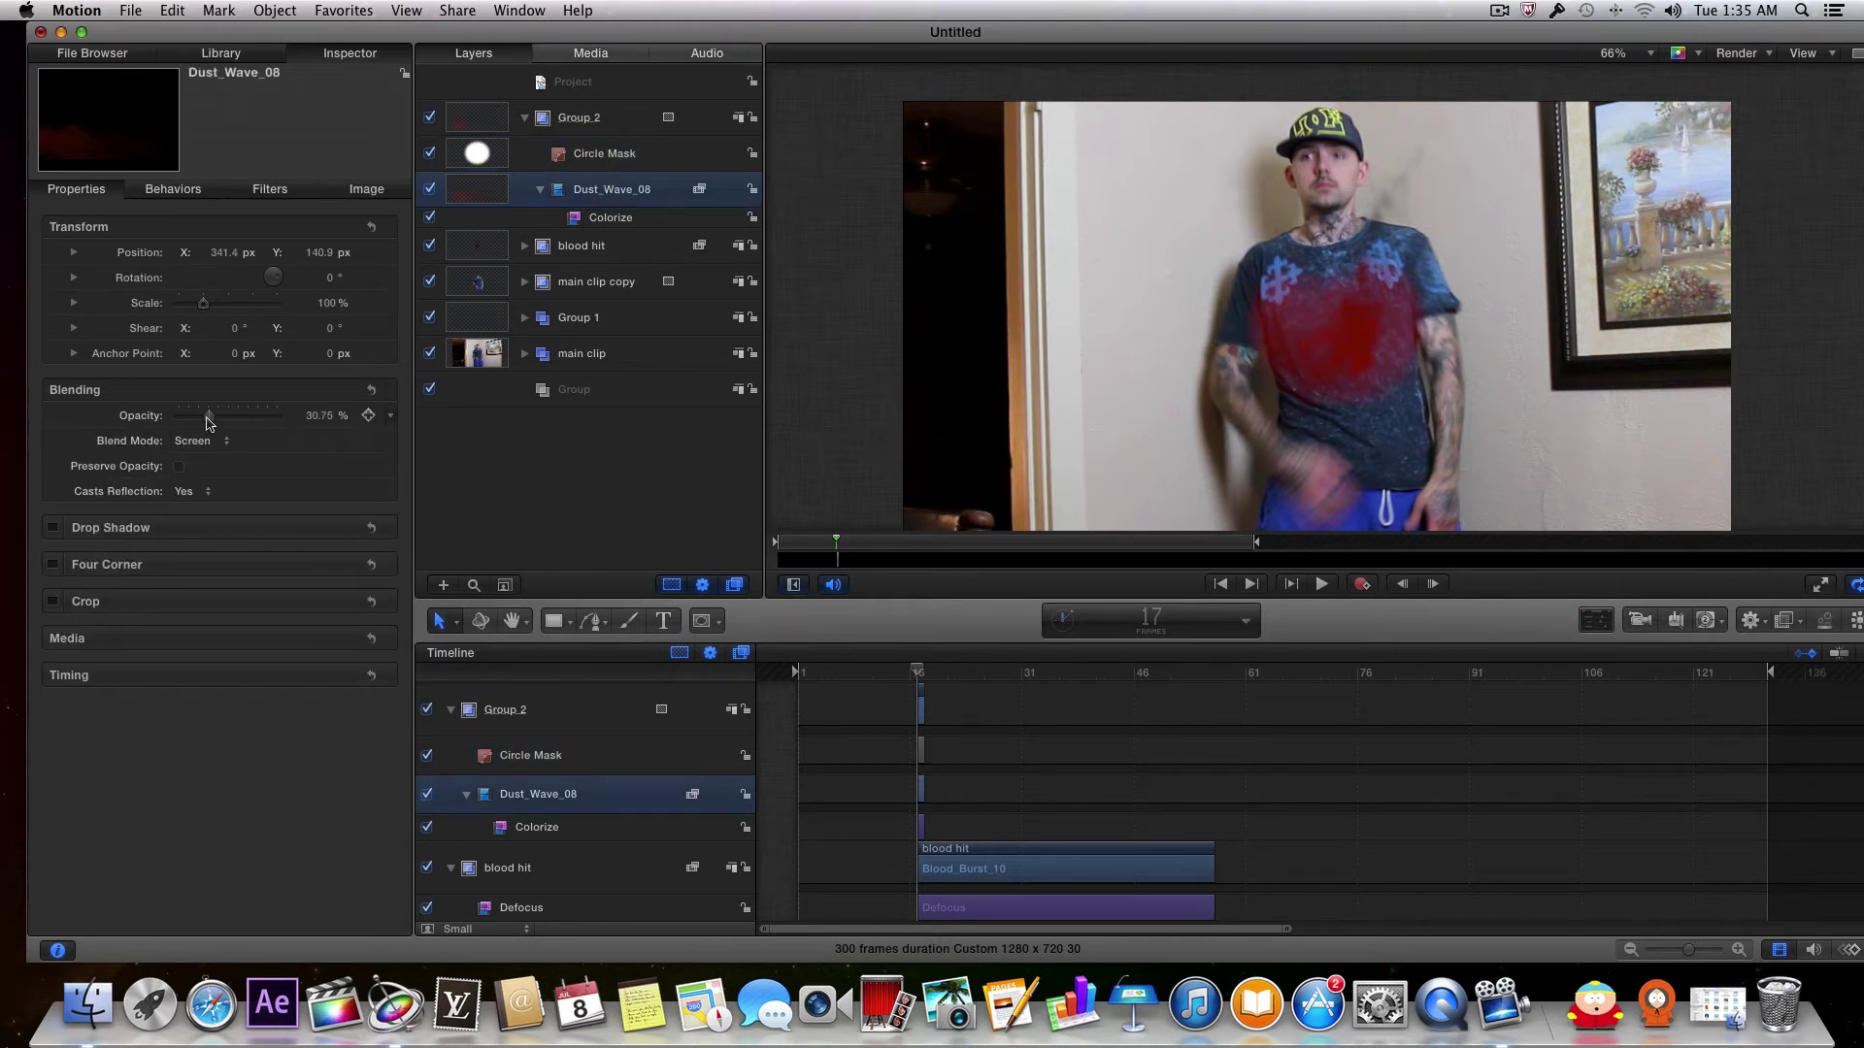
pyautogui.moveTo(205, 416); pyautogui.dragTo(199, 417)
pyautogui.moveTo(918, 670)
pyautogui.mouseDown()
pyautogui.moveTo(1000, 672)
pyautogui.moveTo(918, 680)
pyautogui.mouseUp()
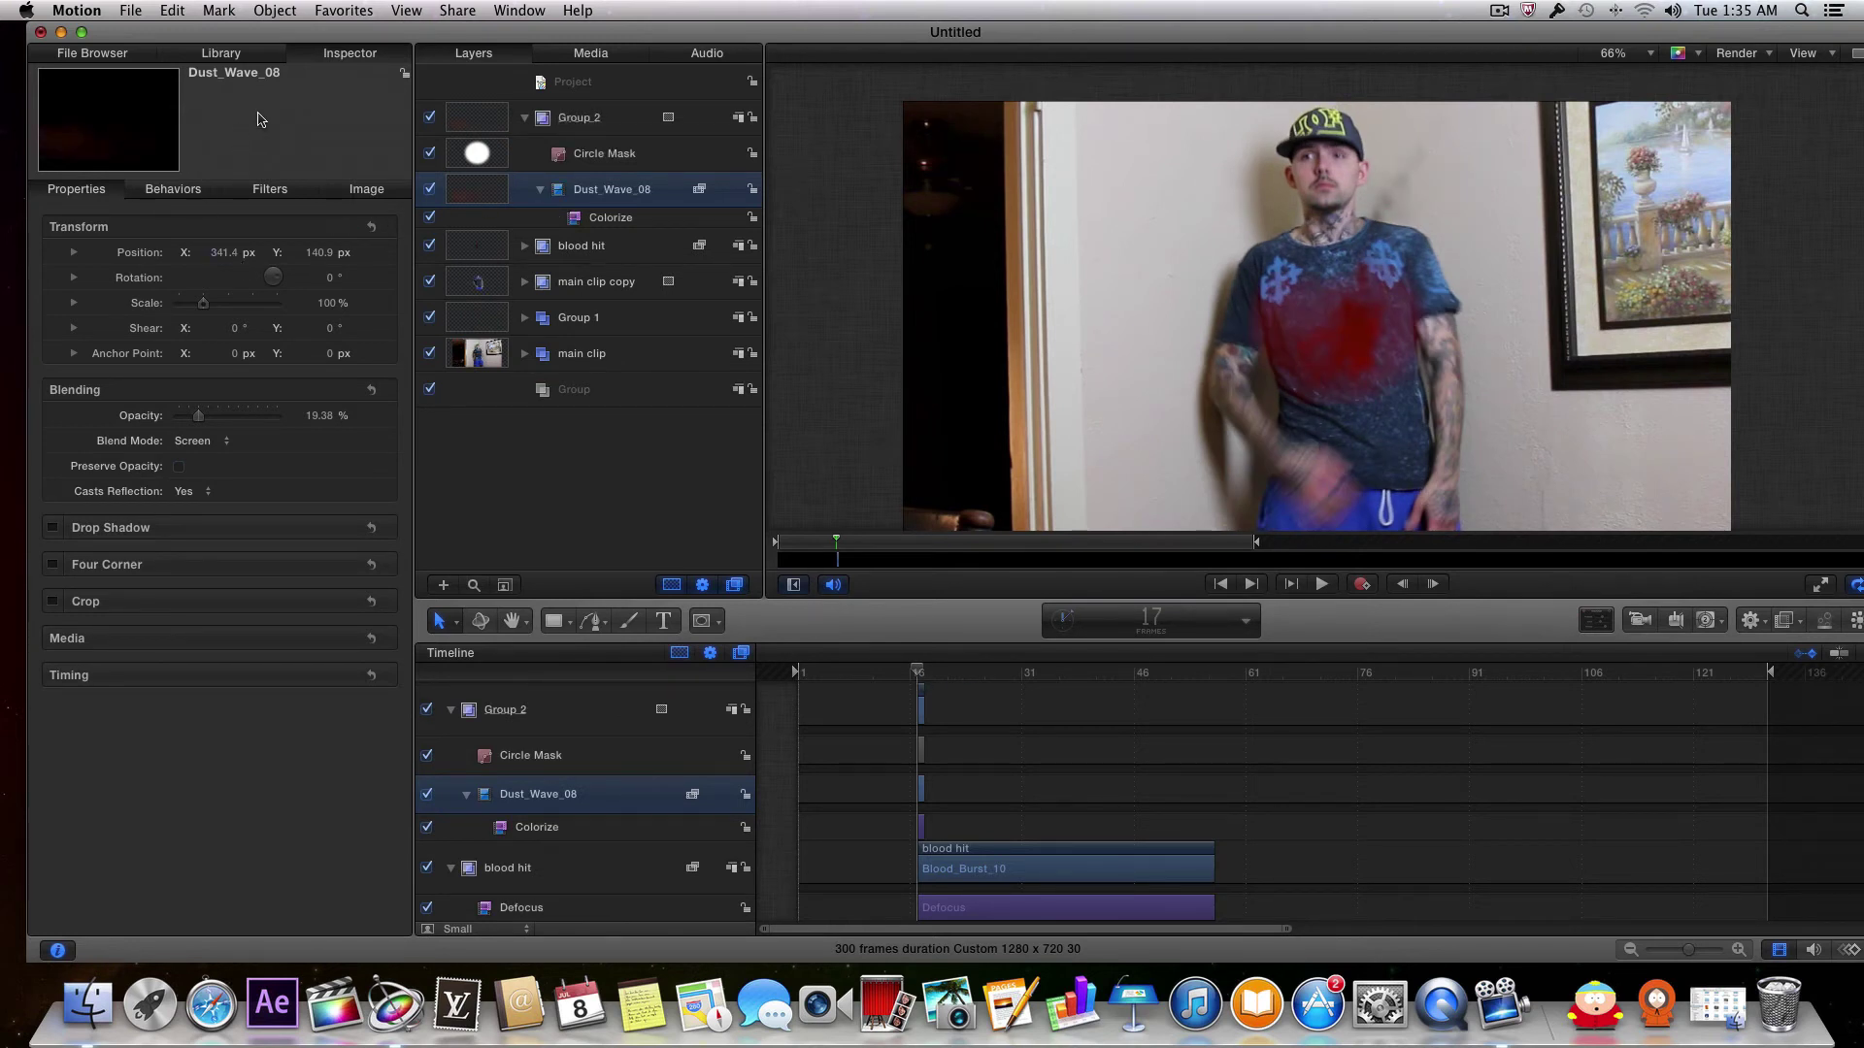
# Step: Apply a Defocus blur filter to the Dust_Wave_08 layer and set its amount to 25
pyautogui.click(253, 56)
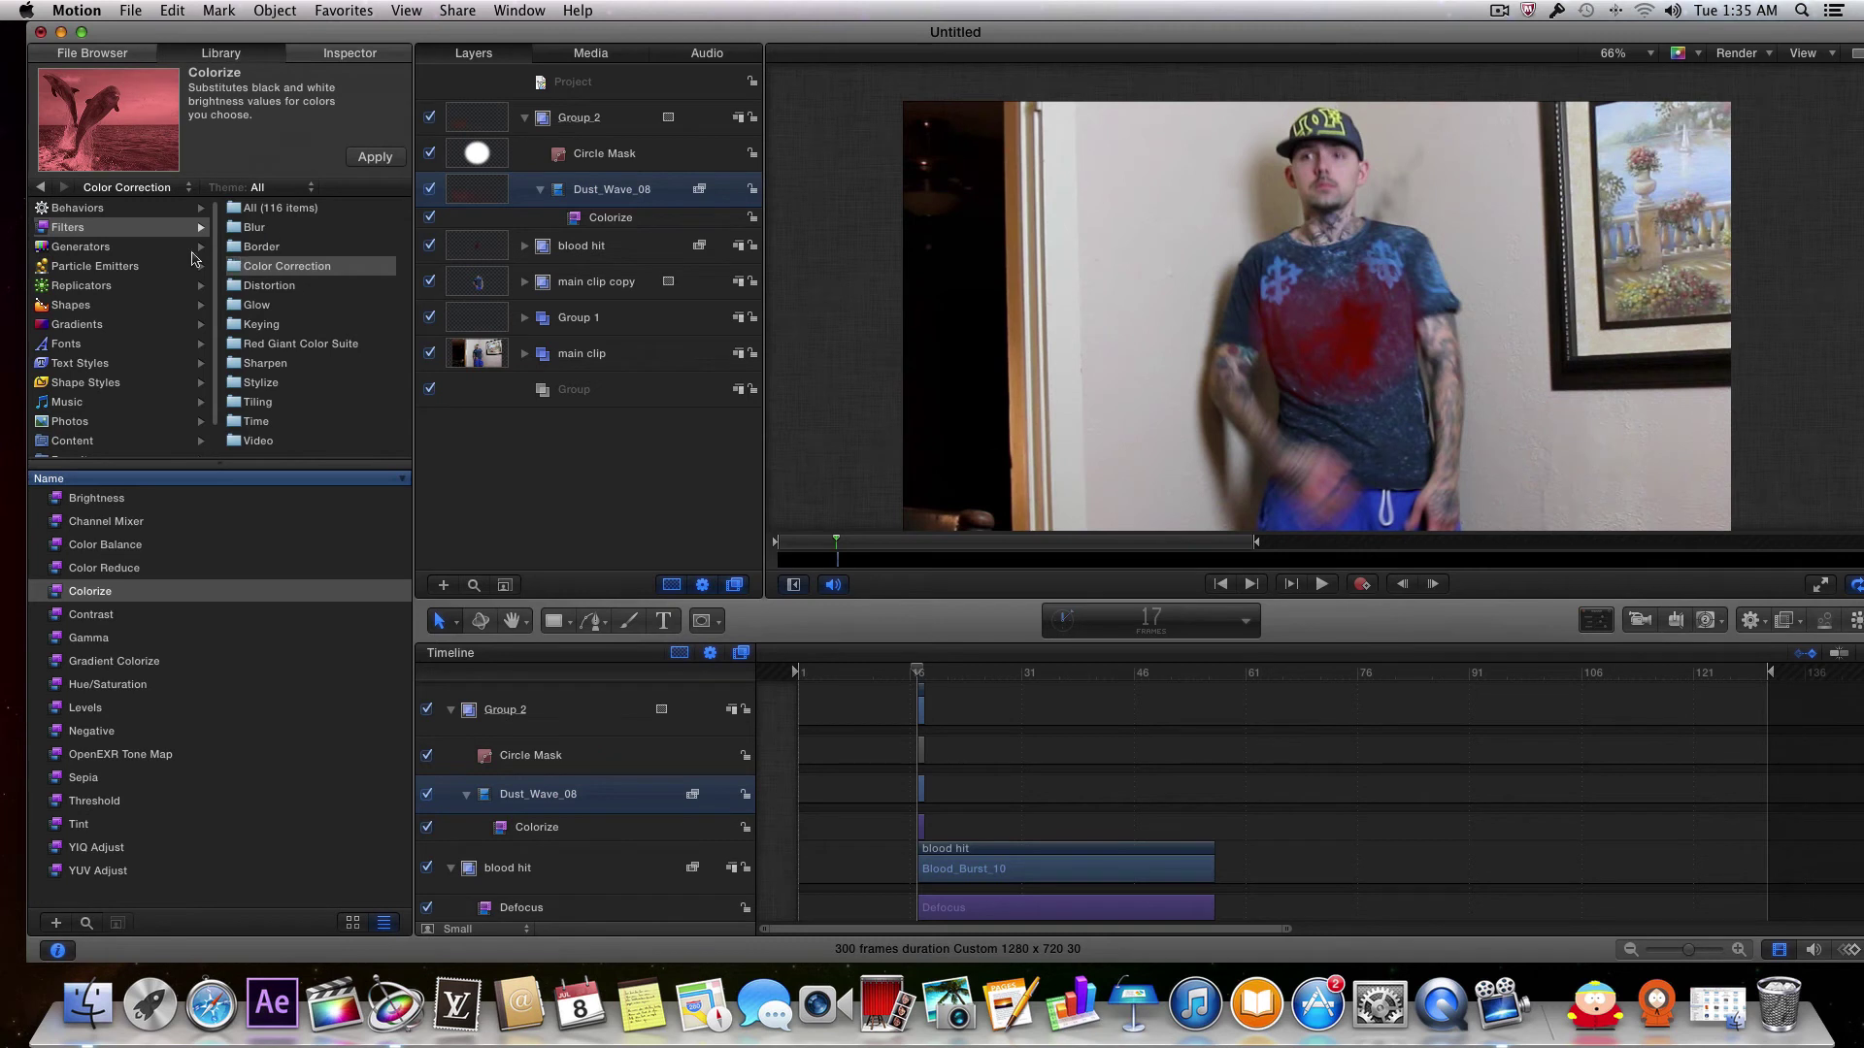
pyautogui.click(254, 232)
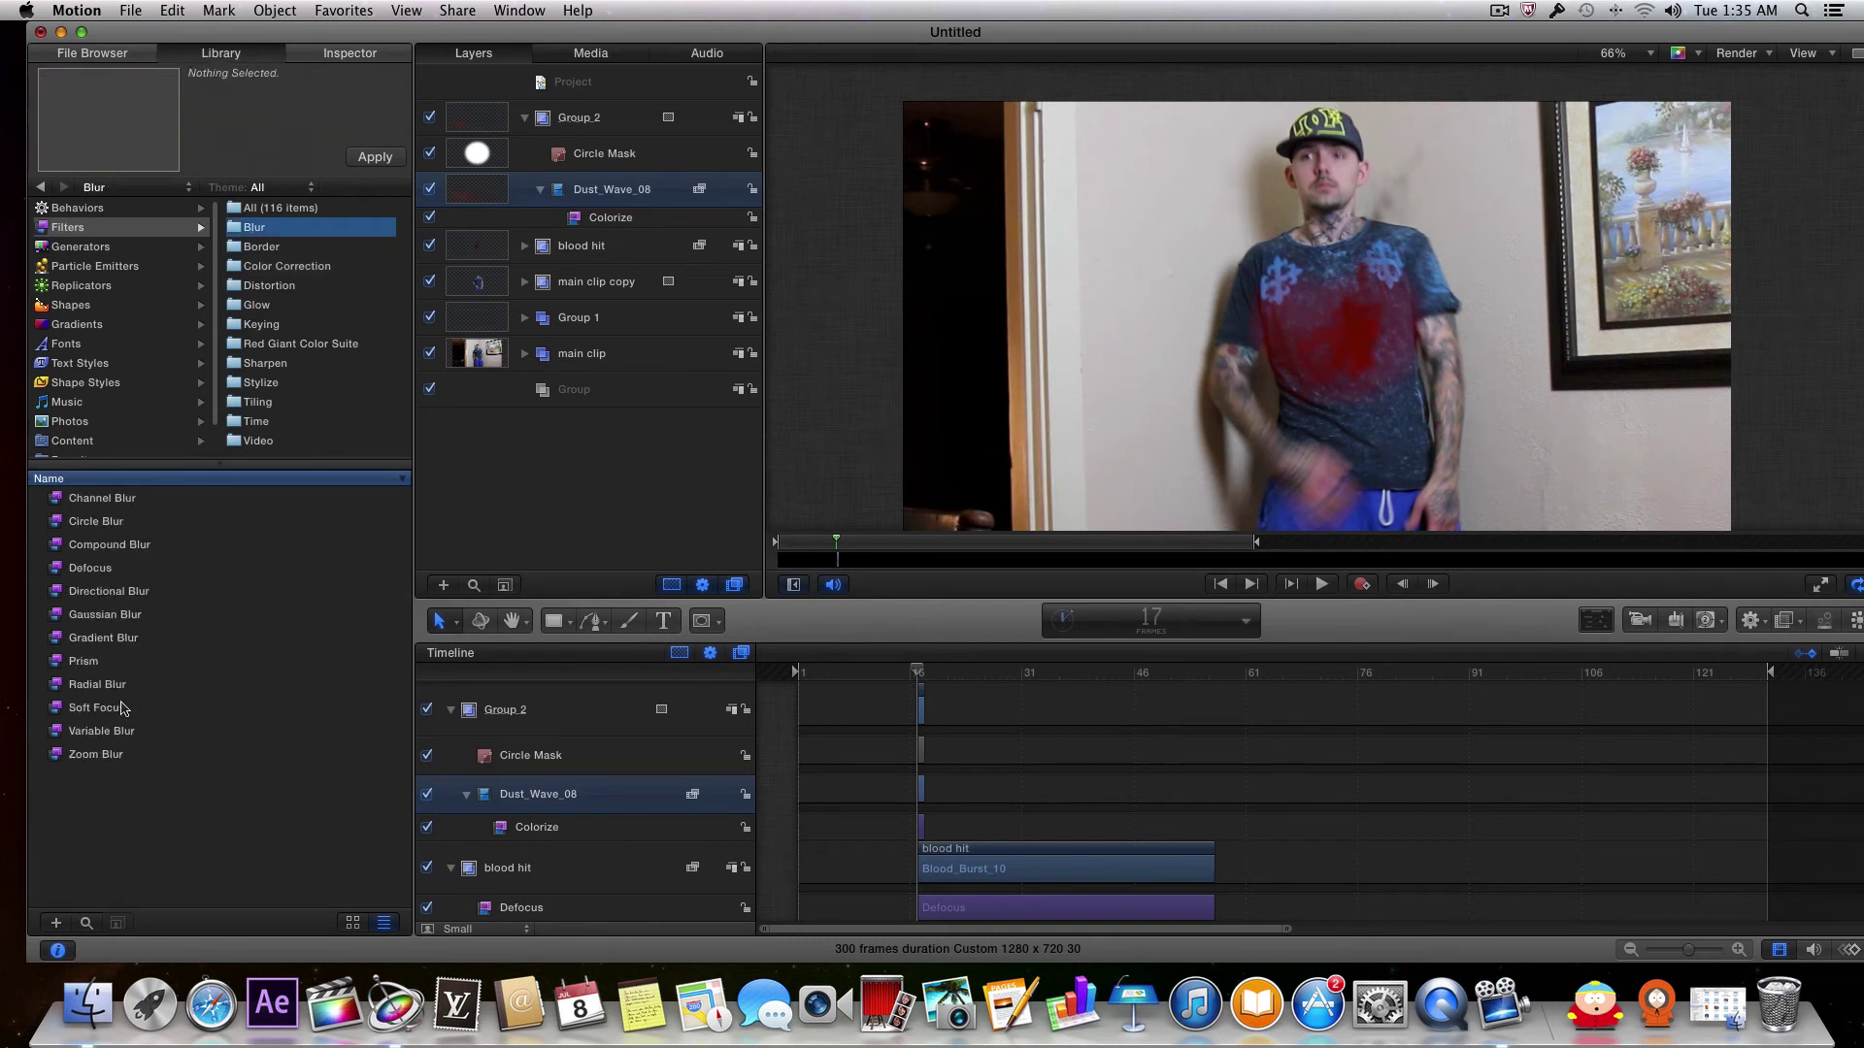
pyautogui.click(122, 709)
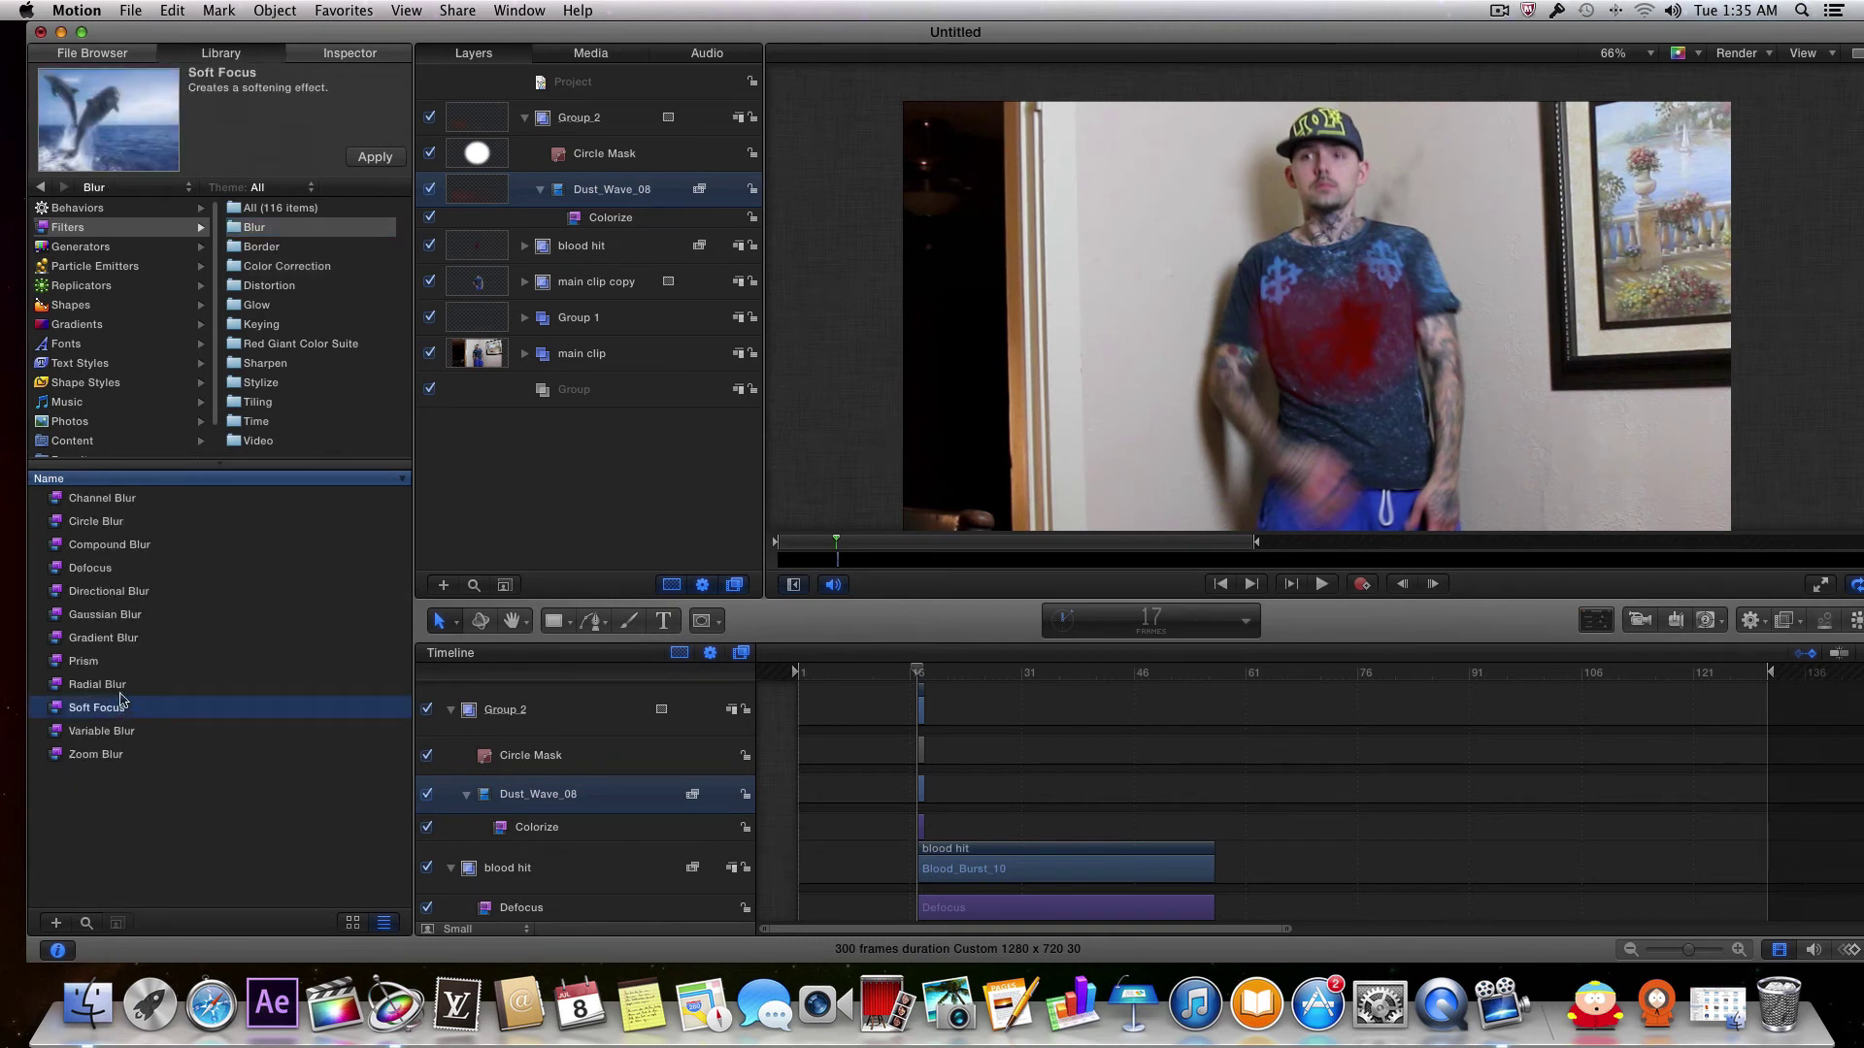
pyautogui.click(114, 573)
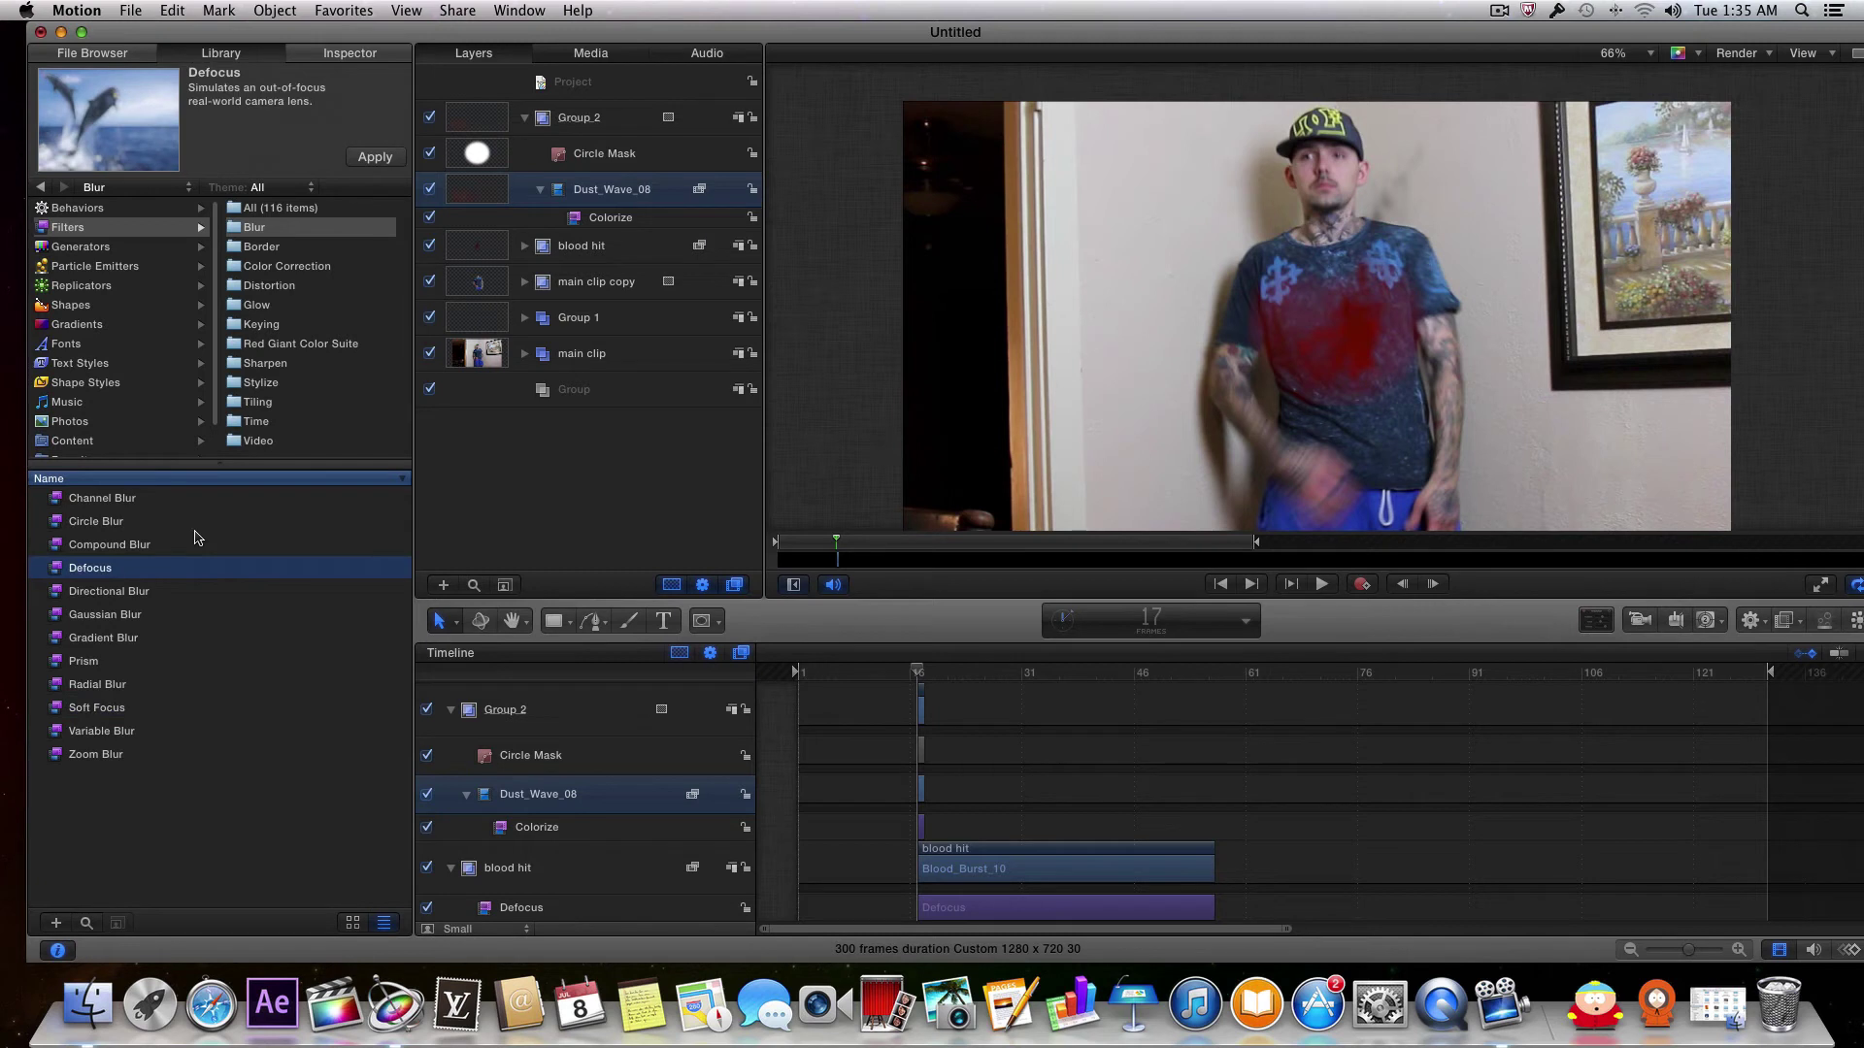
pyautogui.click(375, 158)
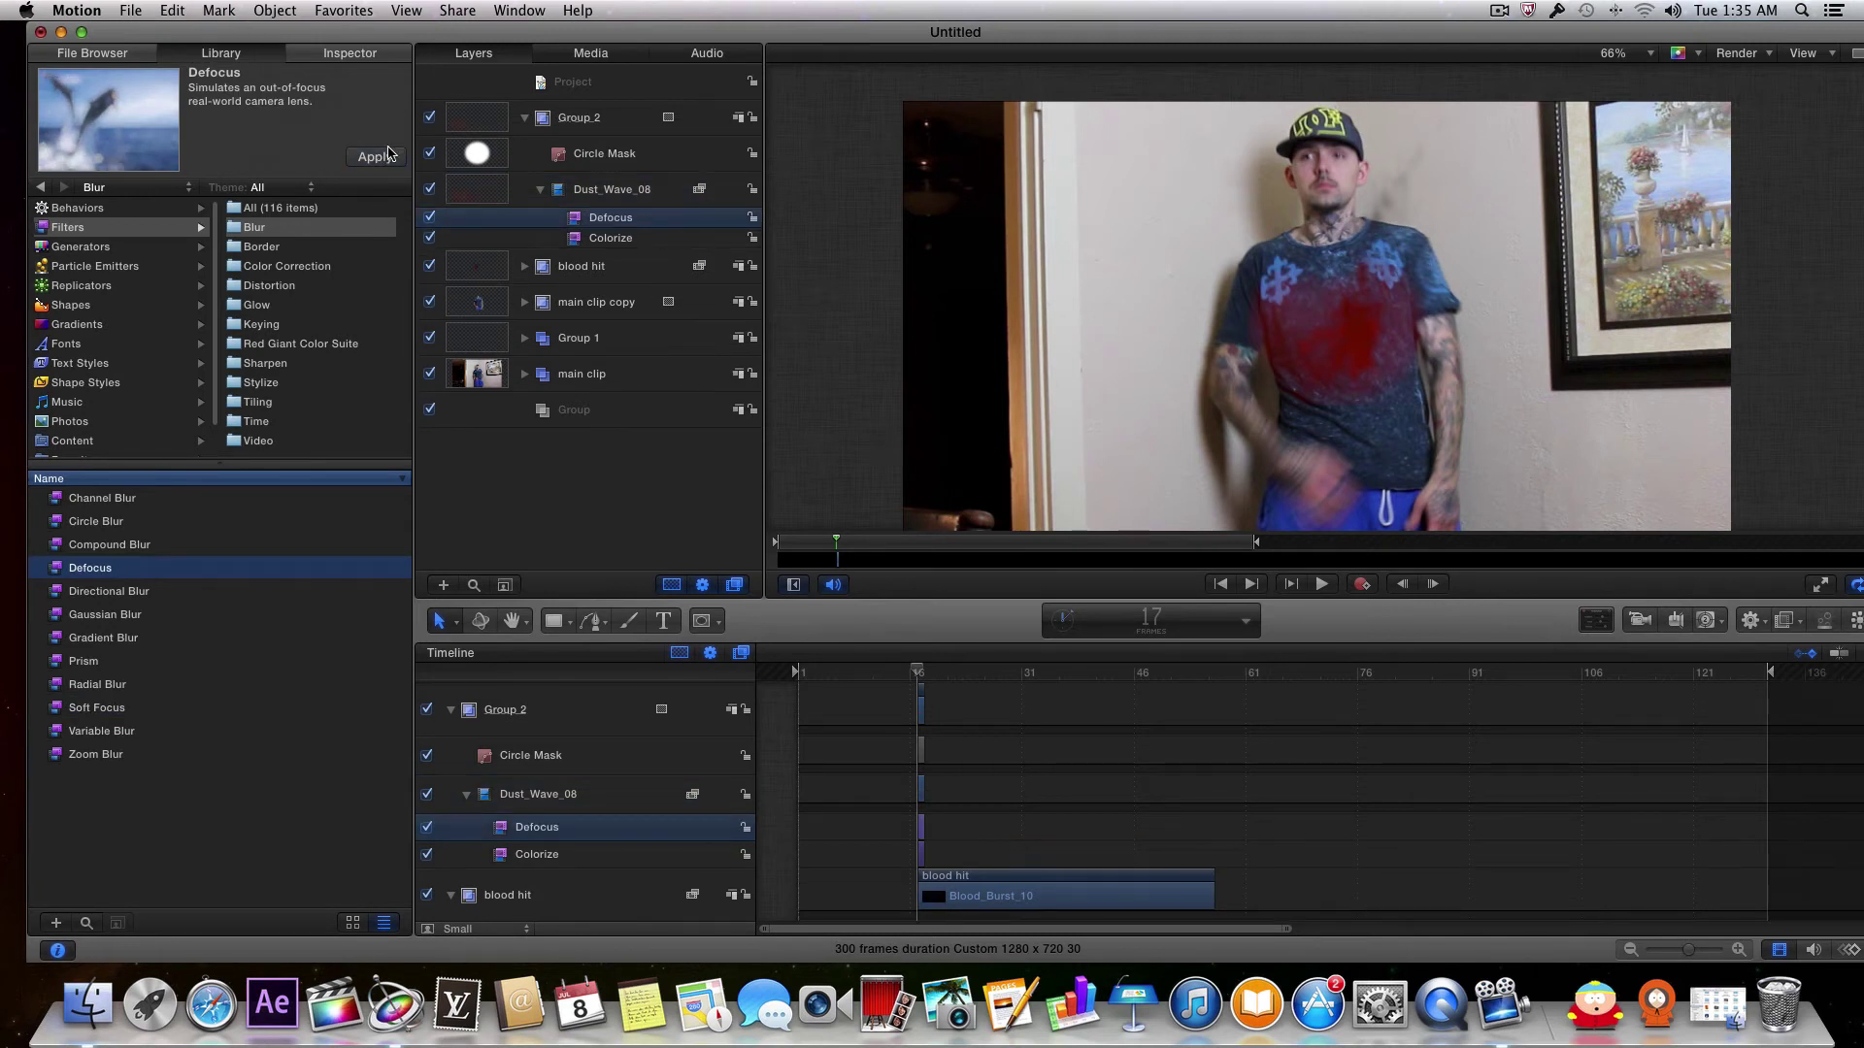
pyautogui.click(351, 54)
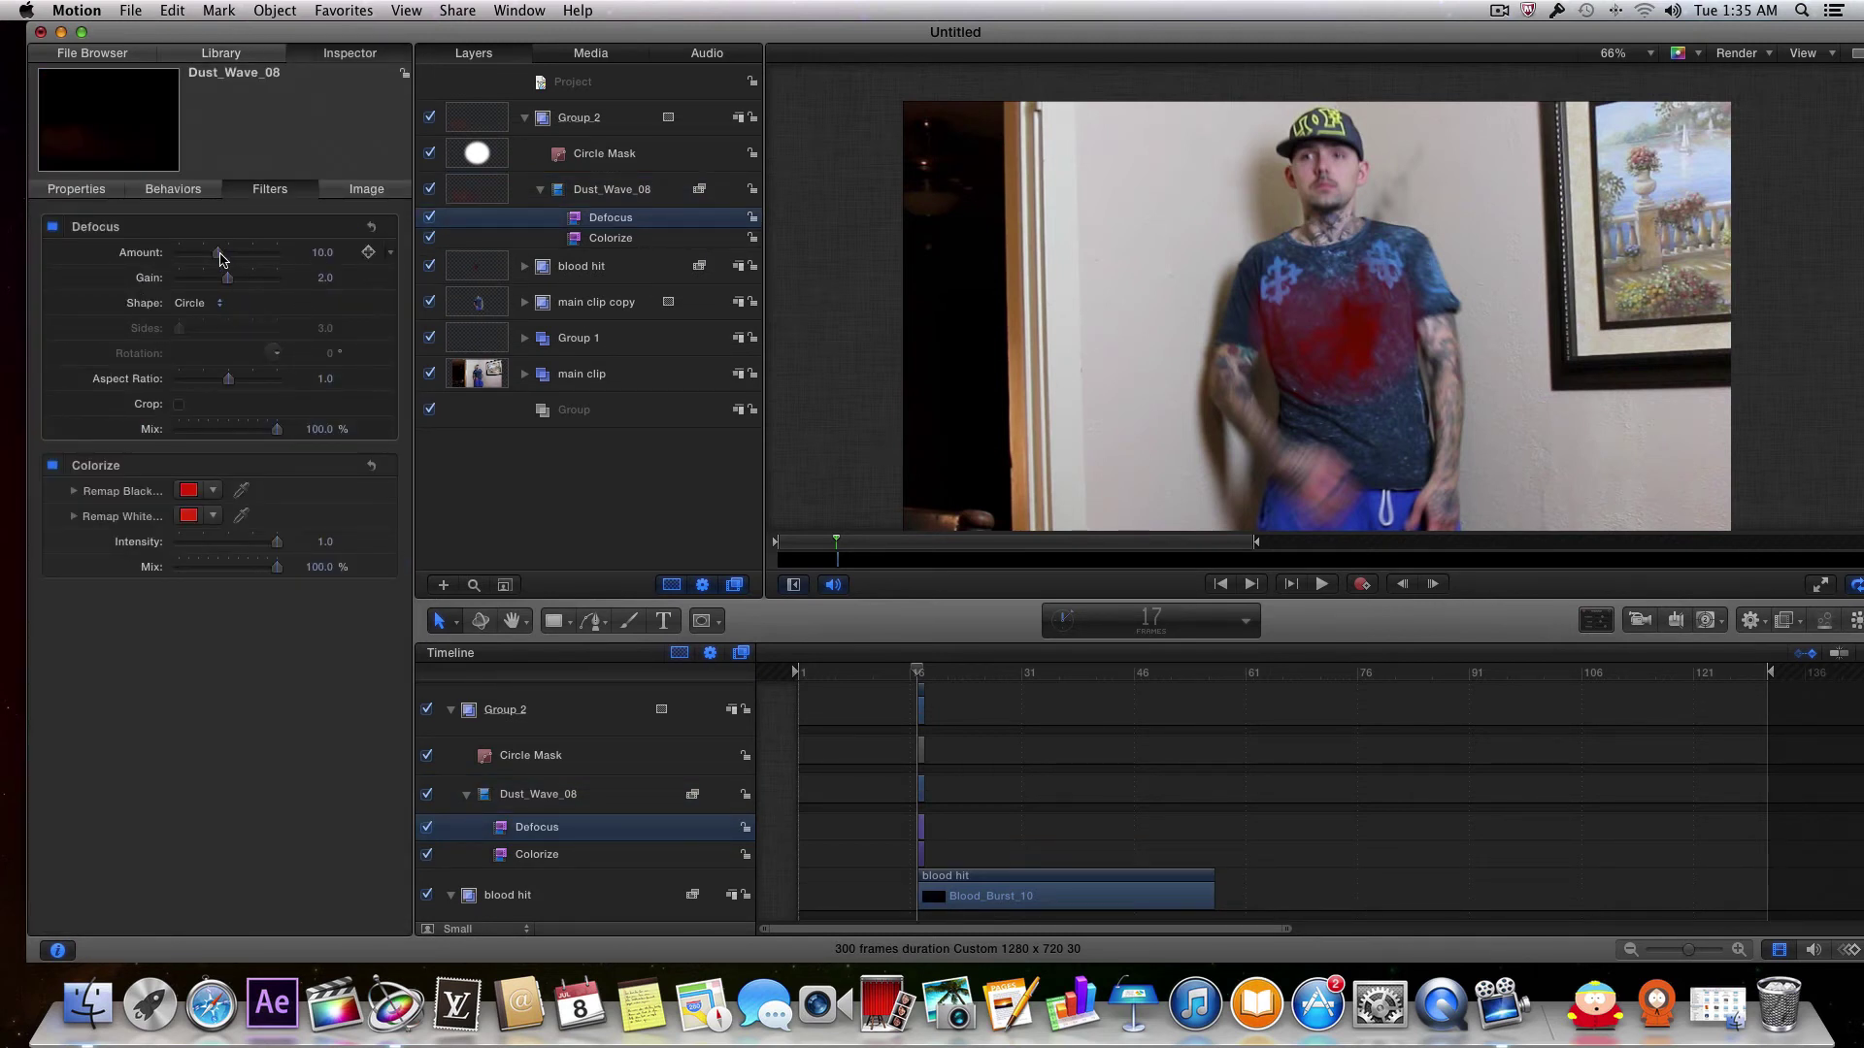
pyautogui.moveTo(222, 257); pyautogui.dragTo(283, 258)
# Step: Inspect the mask controls of the Bezier Mask in the main clip copy group at frame 77, and return to frame 1
pyautogui.moveTo(920, 673); pyautogui.dragTo(1369, 695)
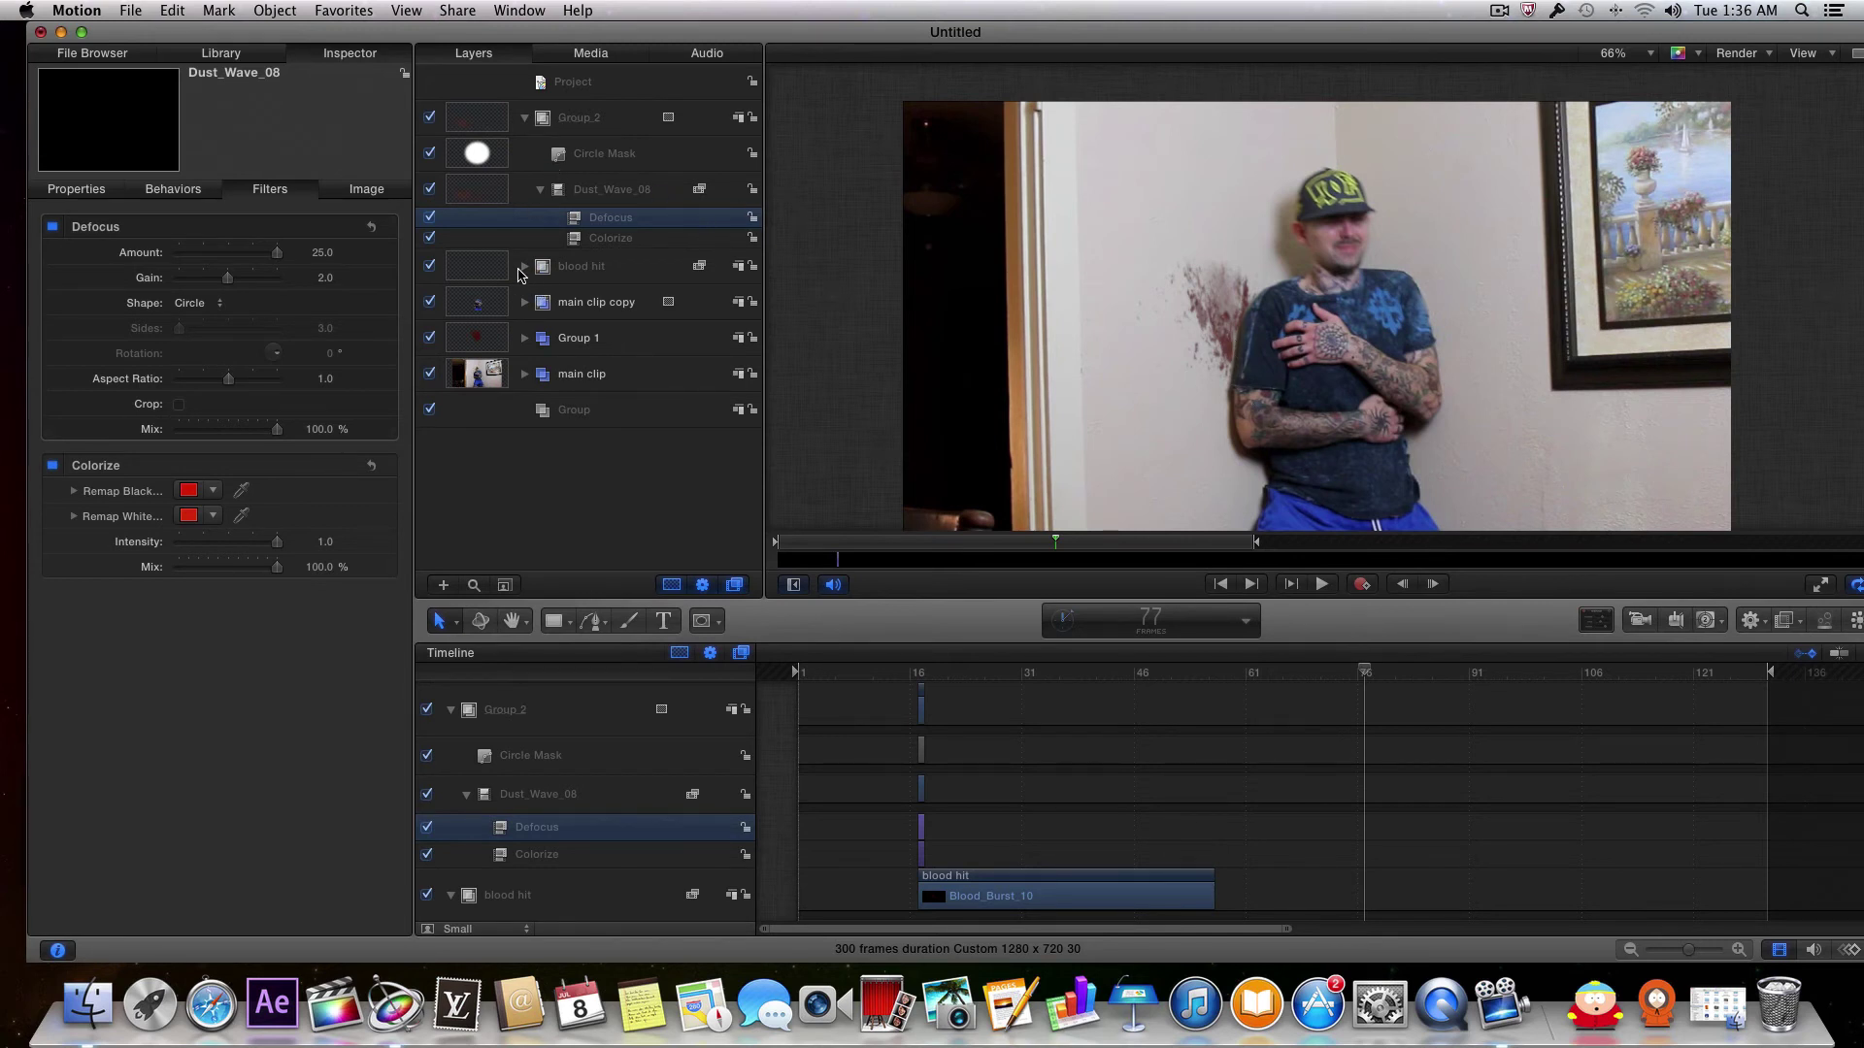
pyautogui.click(524, 301)
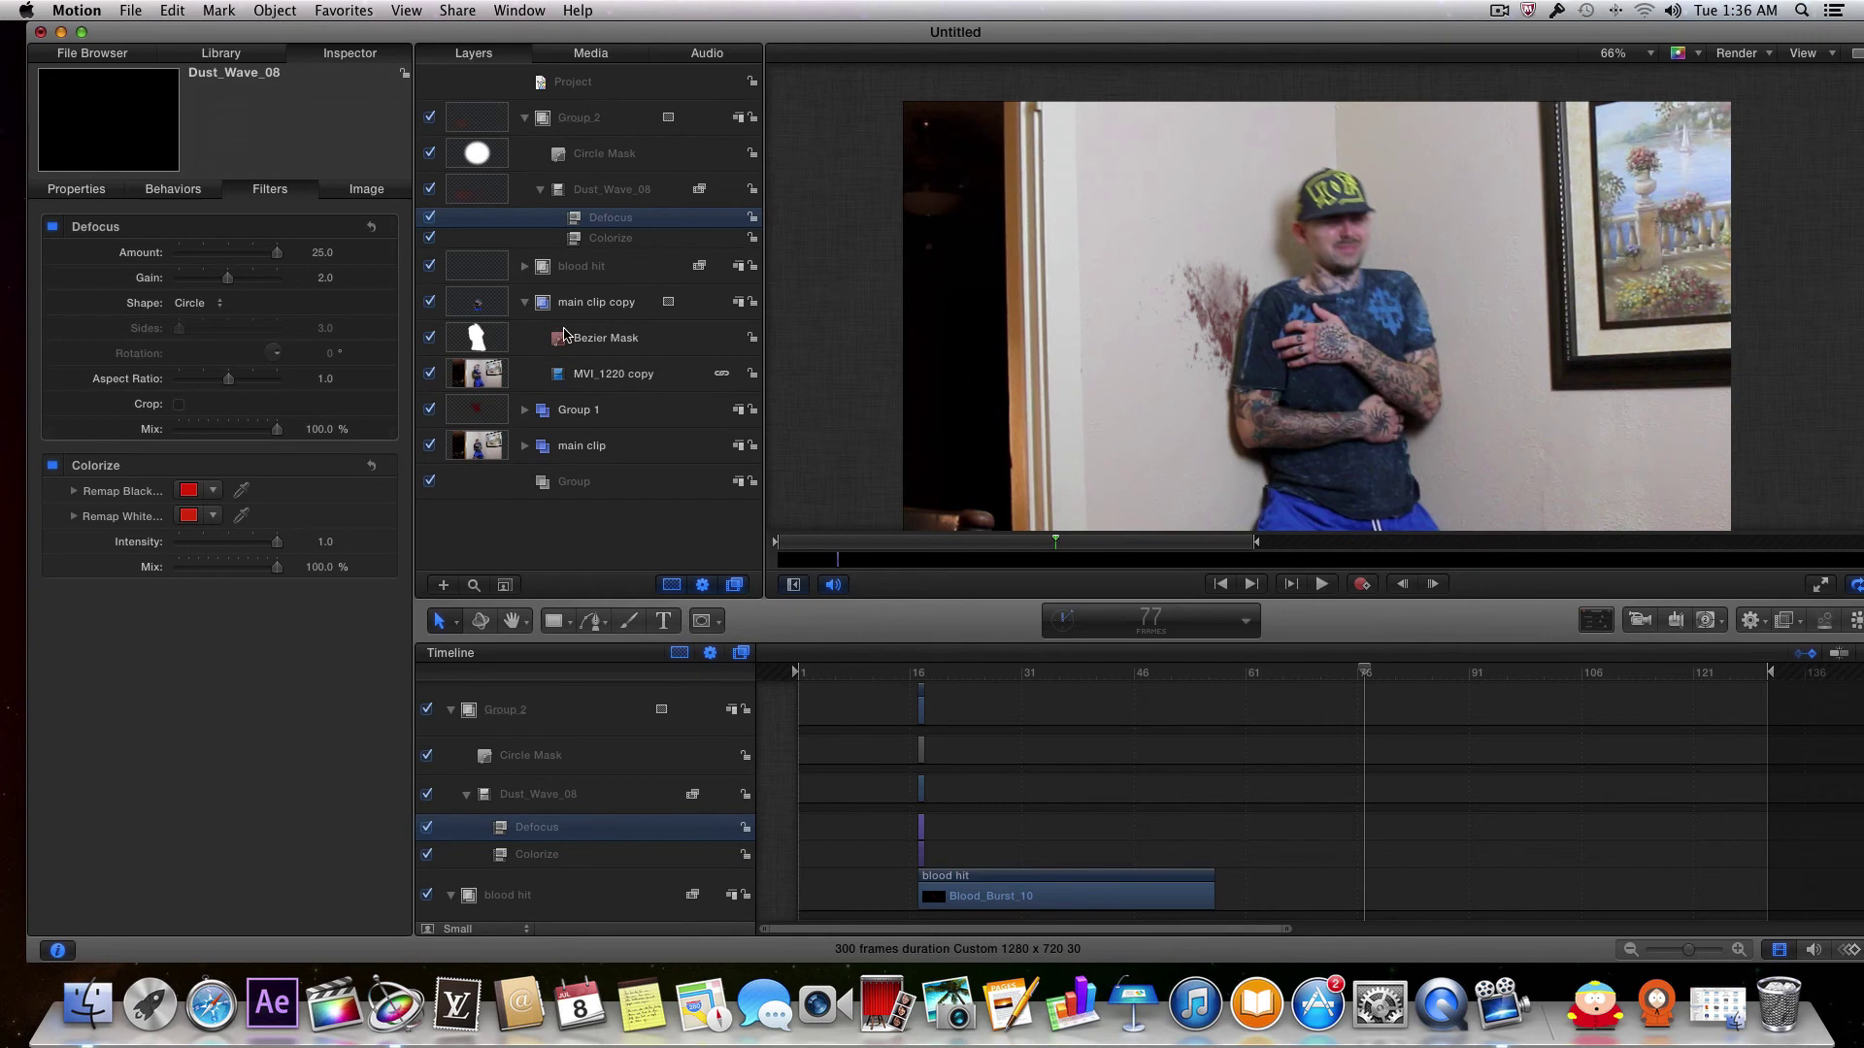
pyautogui.click(594, 341)
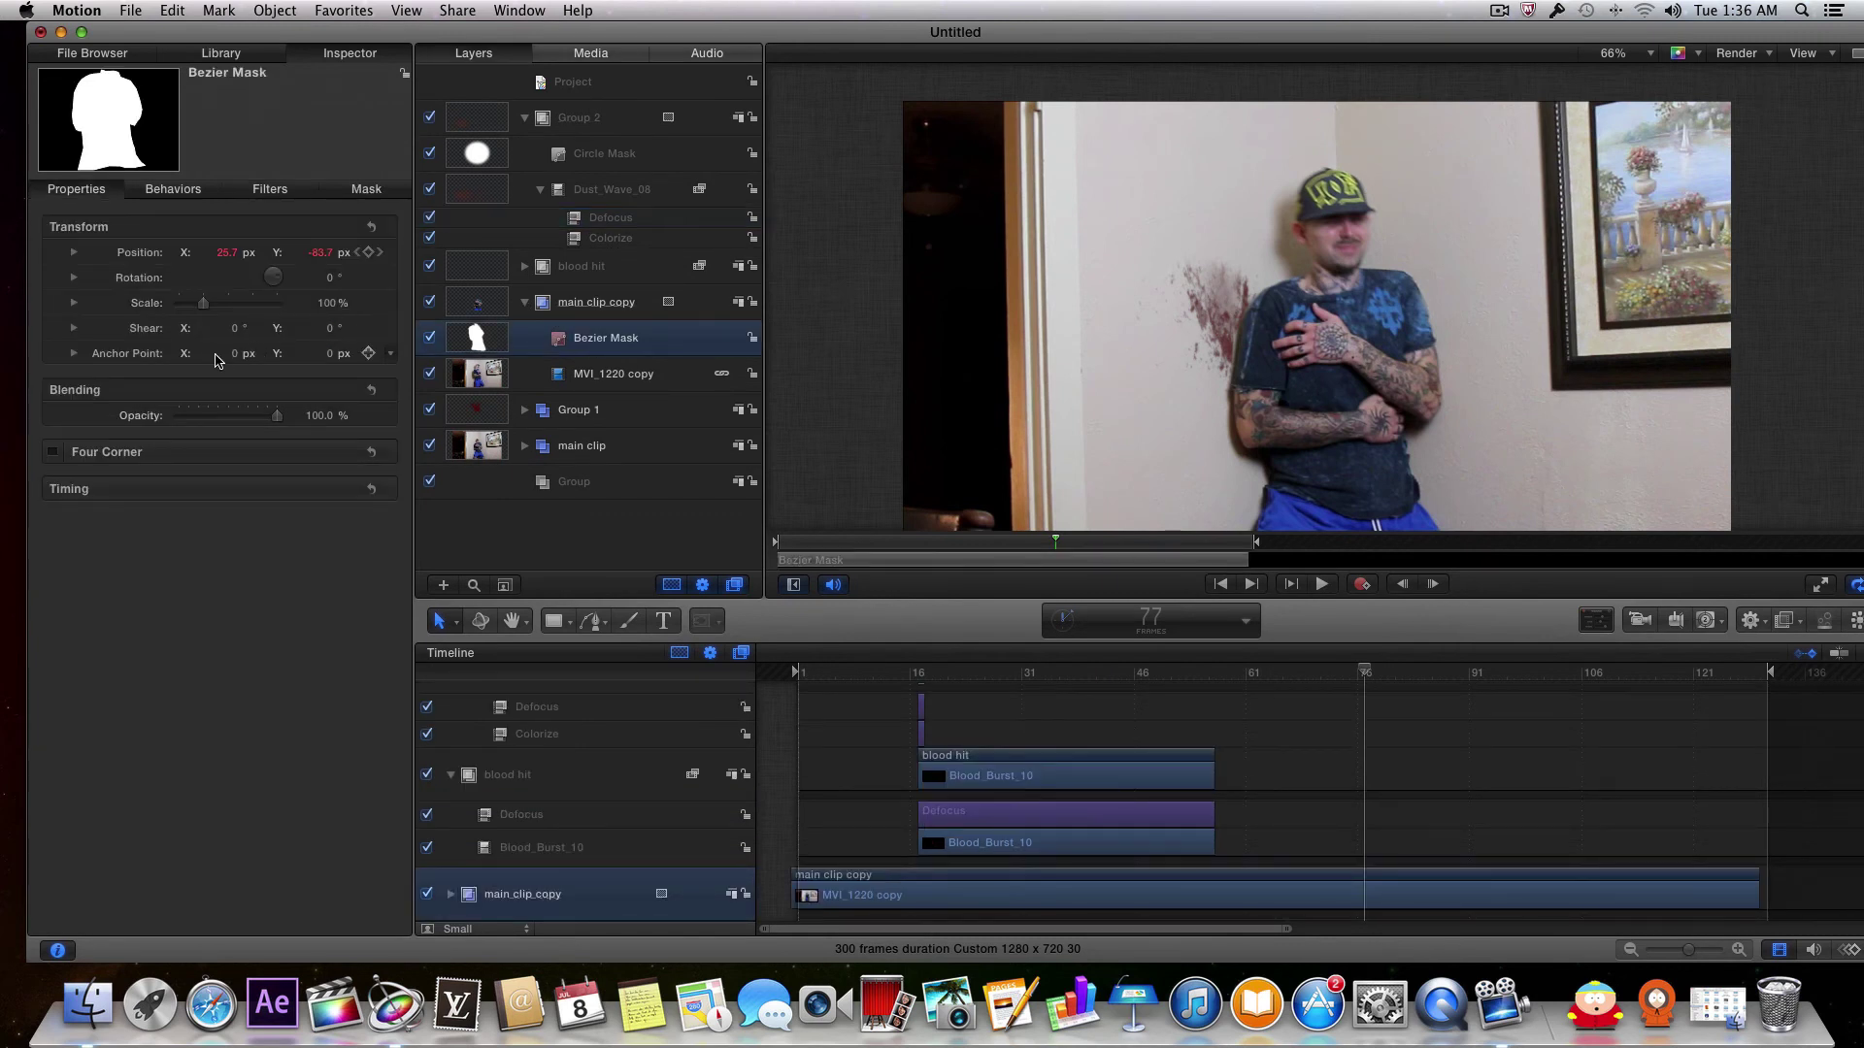
pyautogui.click(365, 190)
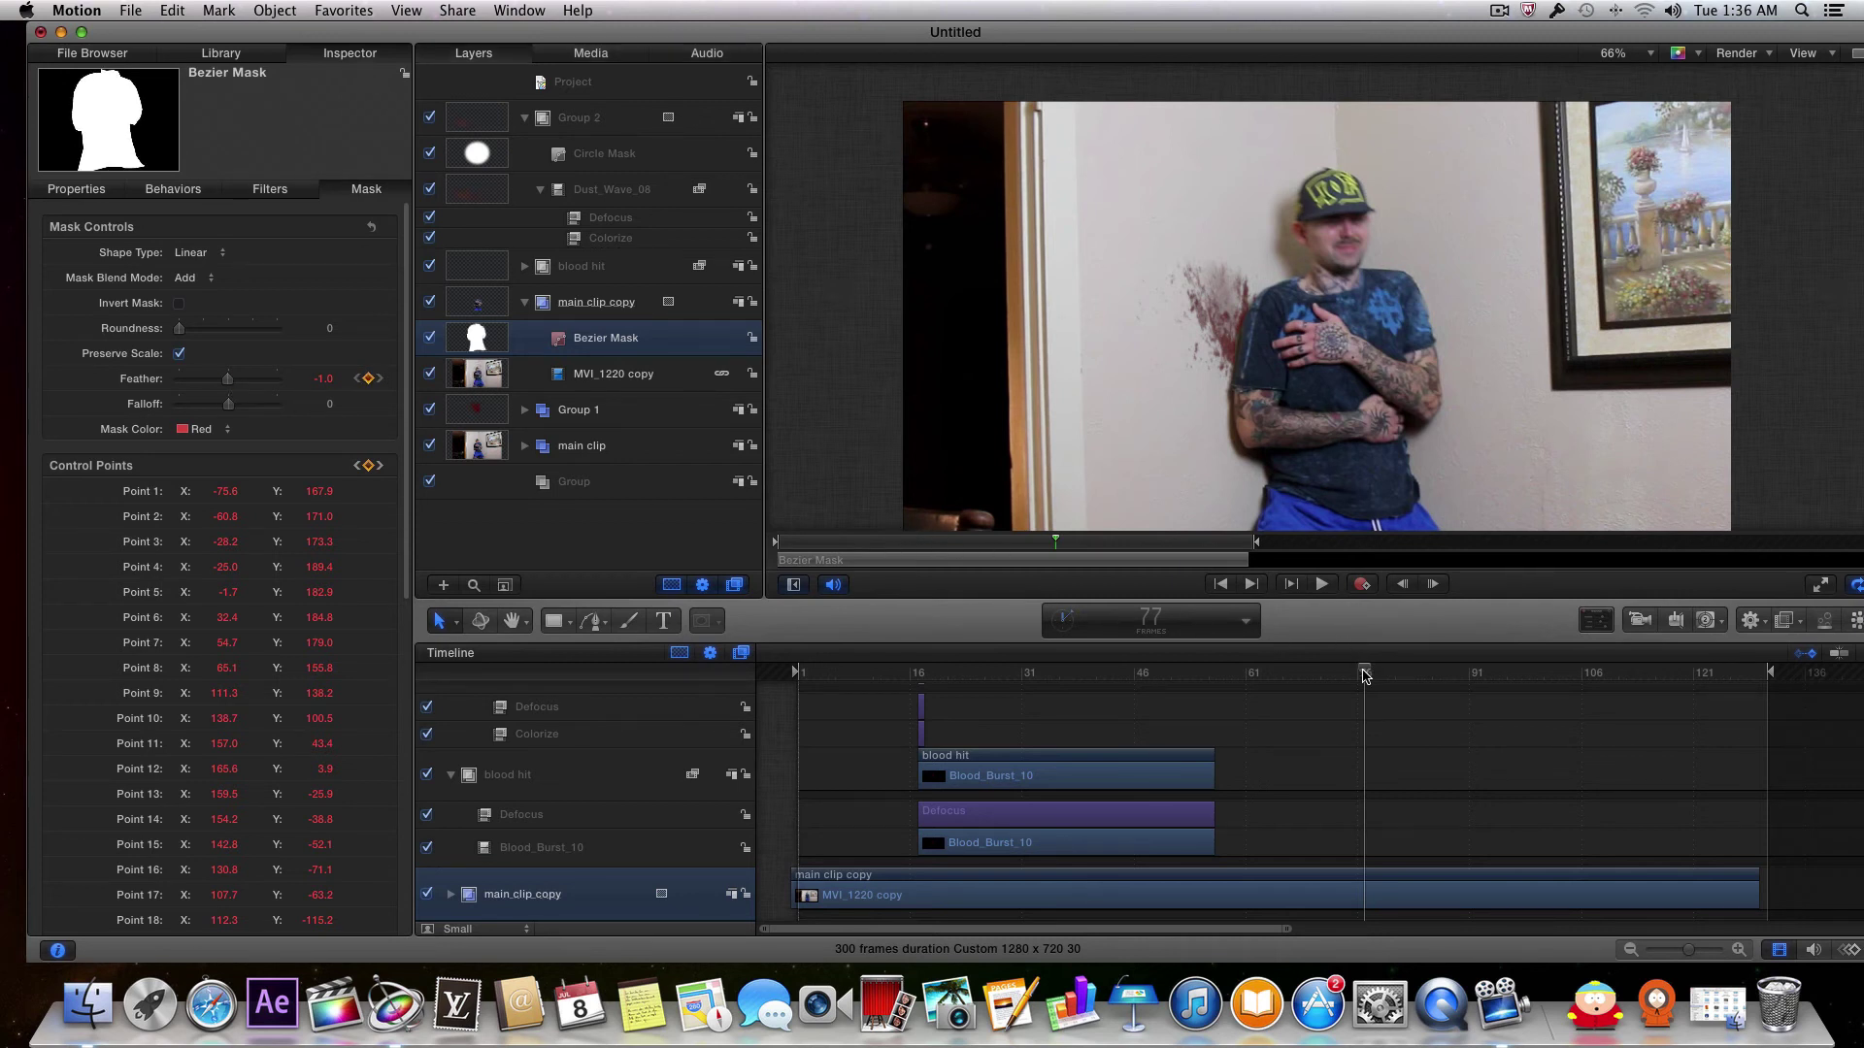
pyautogui.moveTo(1364, 675); pyautogui.dragTo(777, 676)
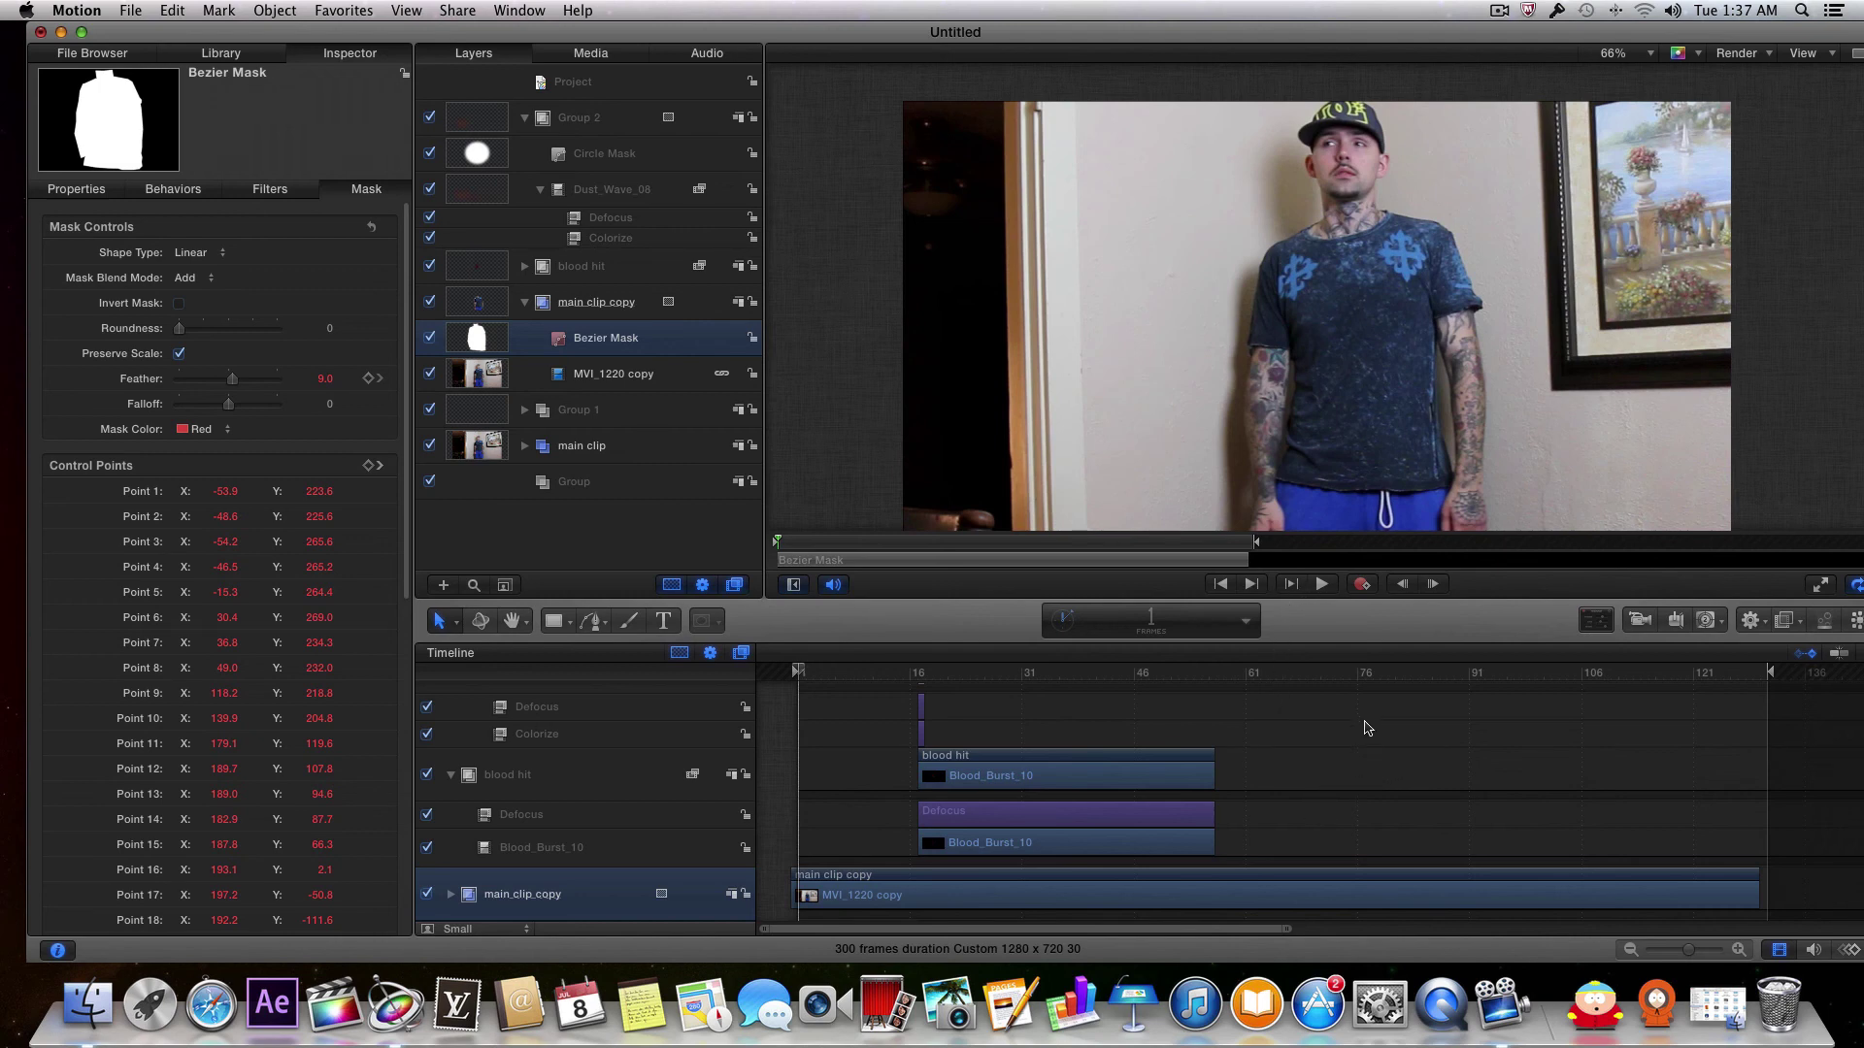
pyautogui.click(1499, 12)
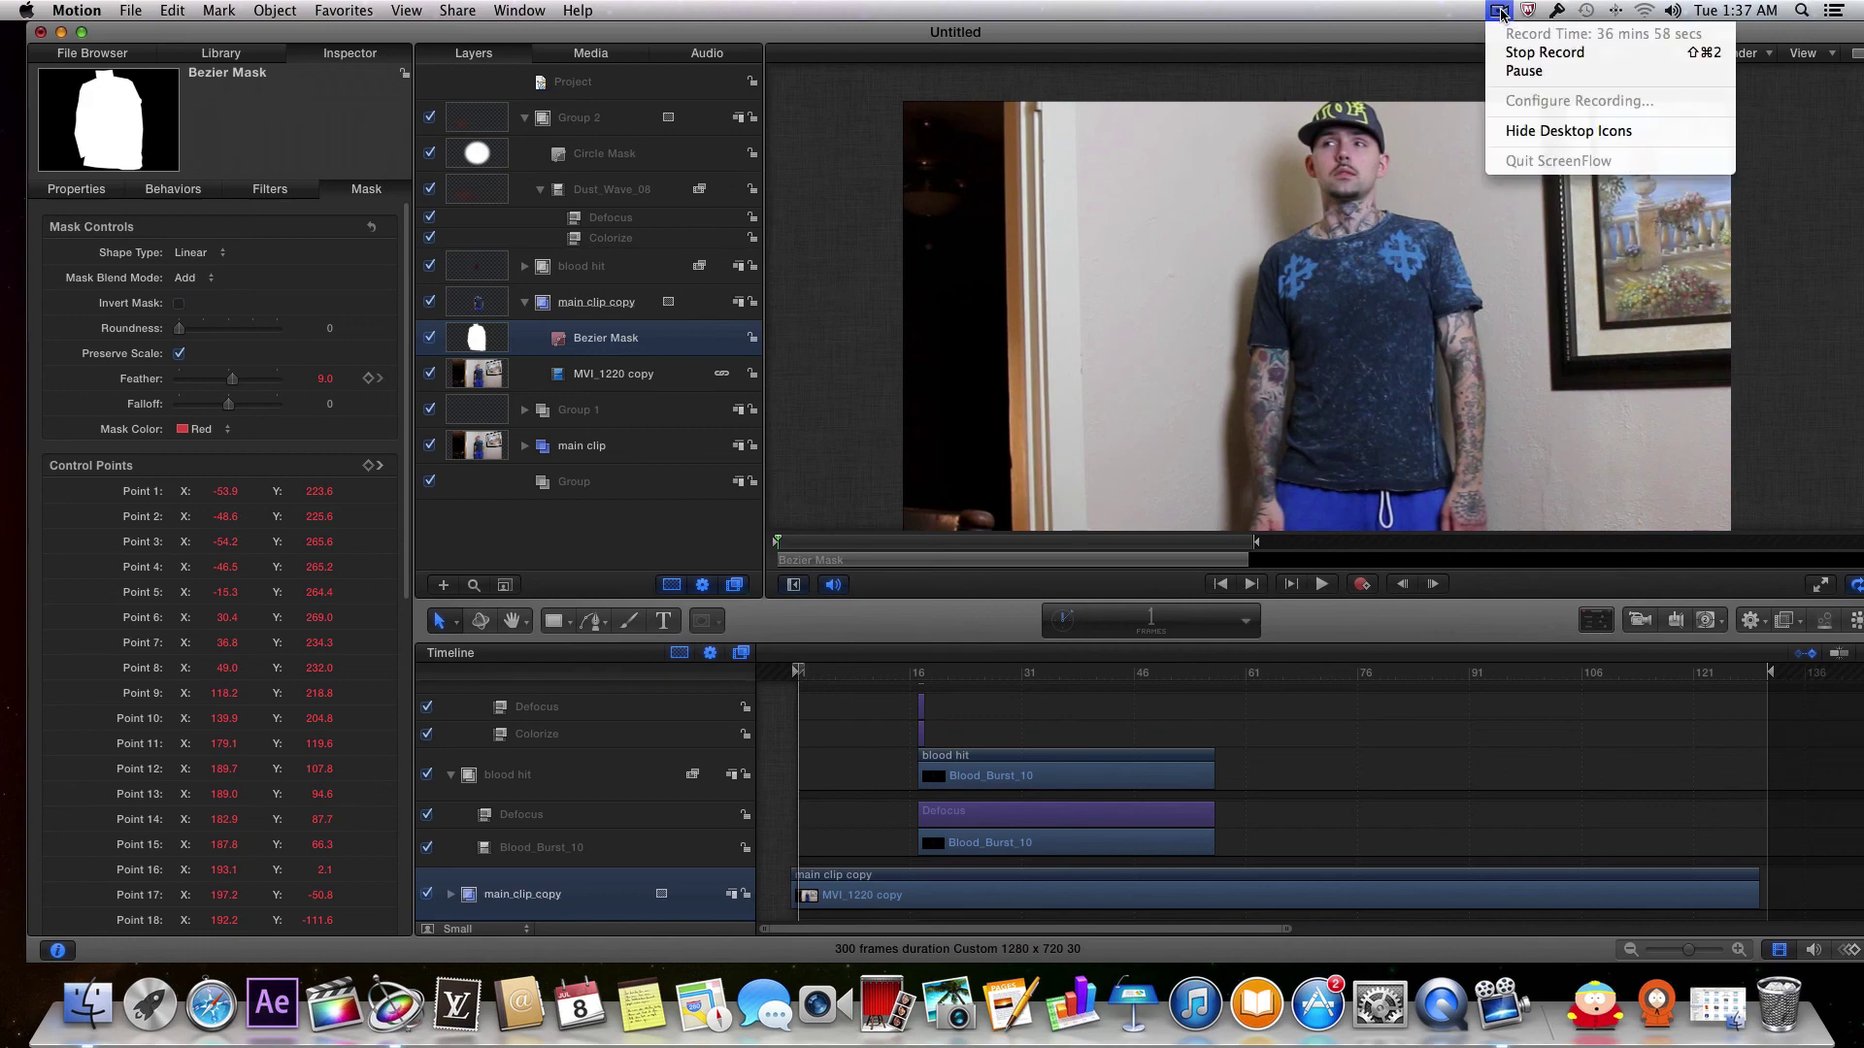